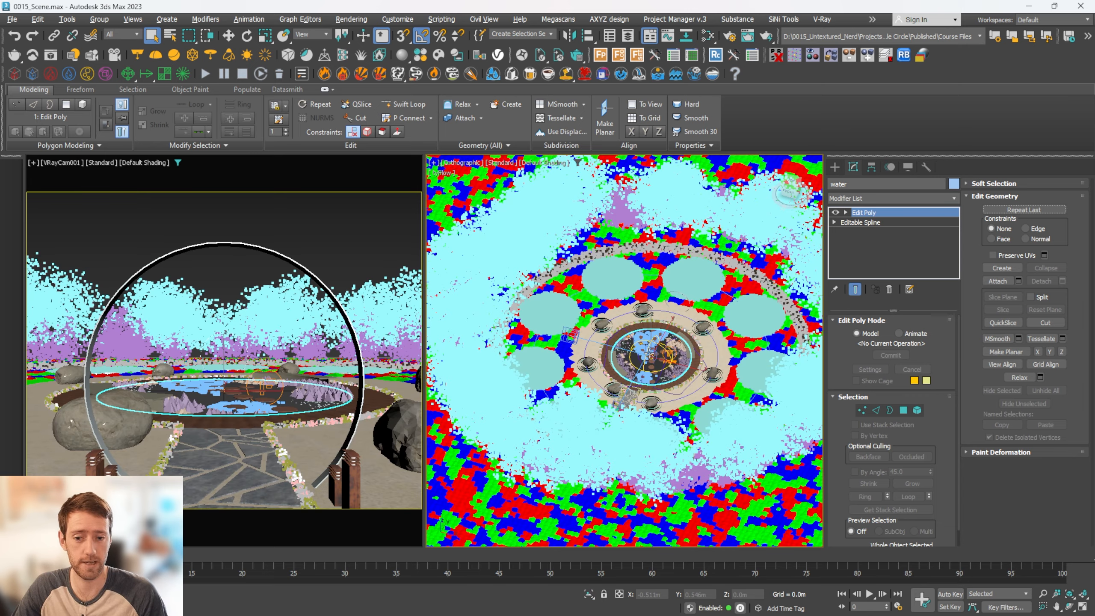
Examine the layout of the pond, decking, boulders and planting beds in the garden scene, including from directly above
scroll(651, 358, up, 5)
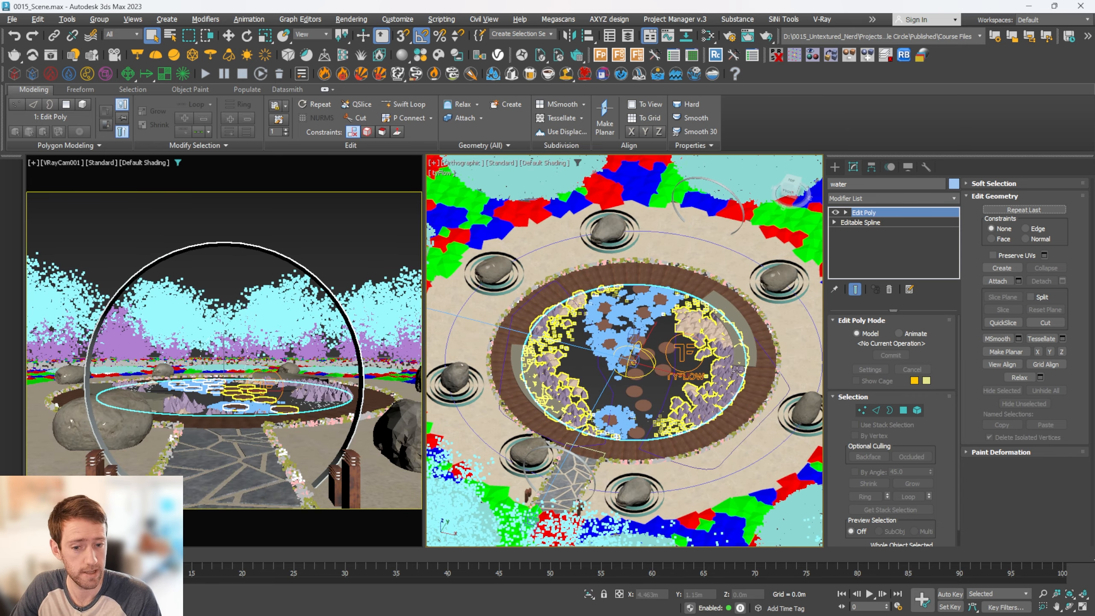
click(767, 376)
middle_drag(767, 376, 562, 332)
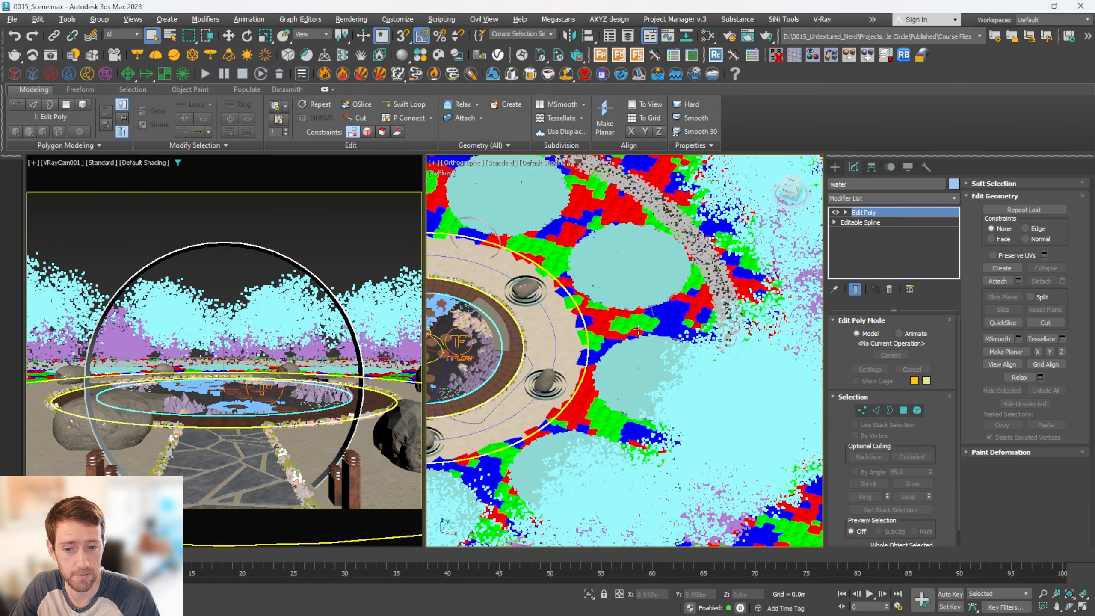
middle_drag(672, 318, 738, 327)
scroll(704, 321, down, 2)
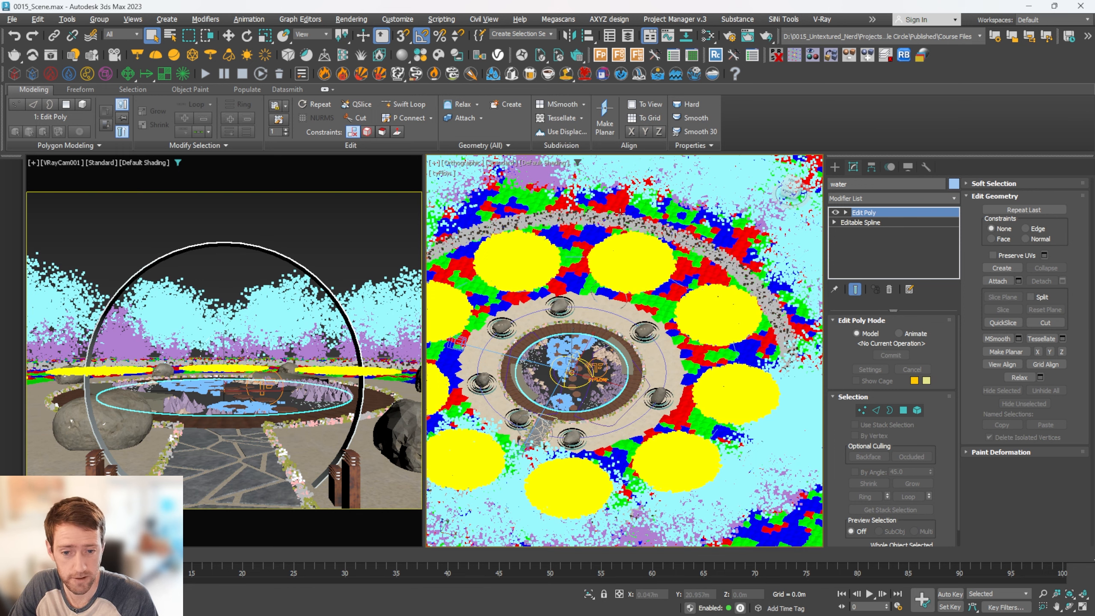
scroll(627, 249, down, 2)
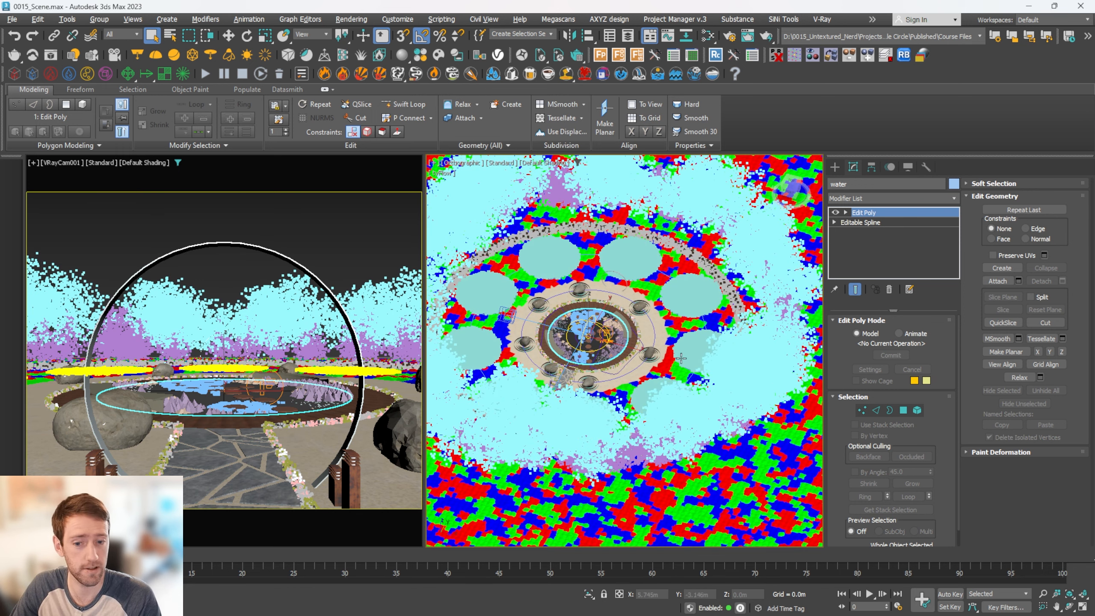
key(t)
key(z)
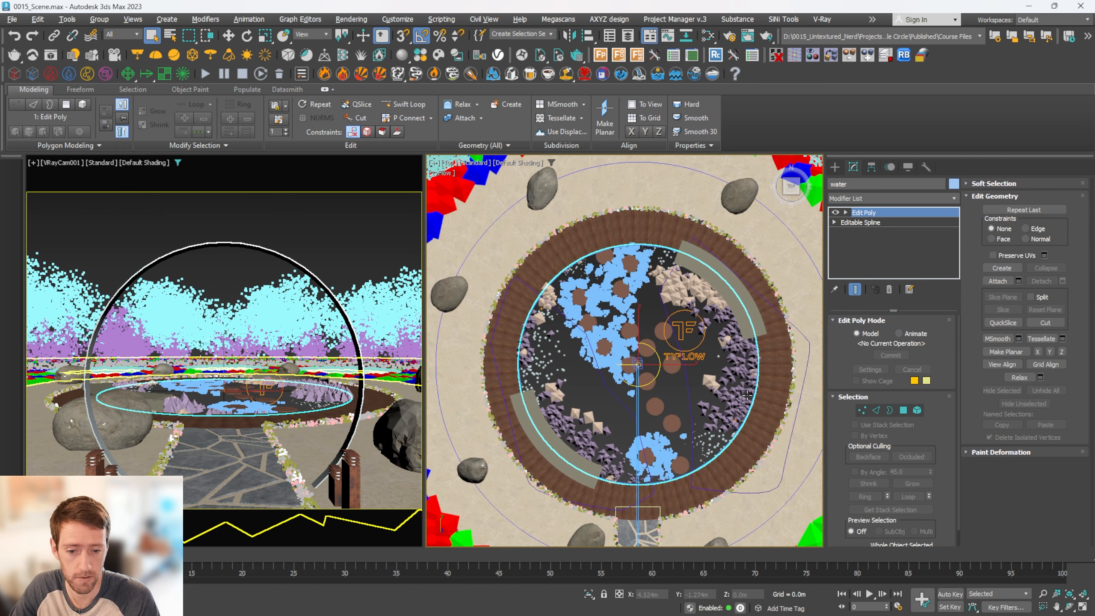
scroll(747, 395, up, 1)
scroll(679, 337, down, 1)
scroll(713, 279, down, 1)
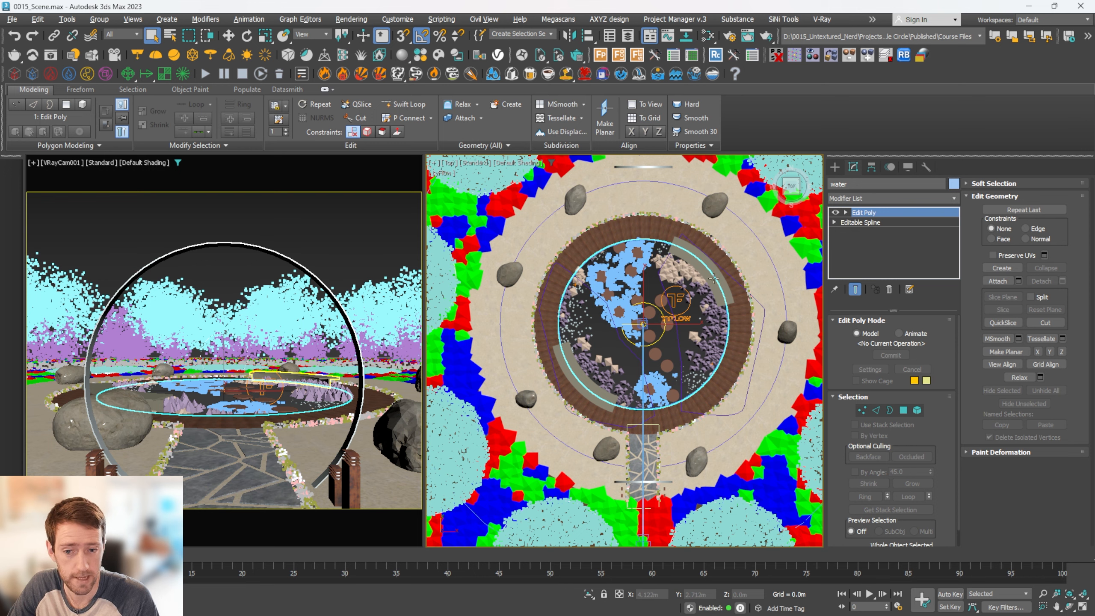
Open the rendered garden image and inspect the boulders, edging stones, pond and paving up close
click(50, 54)
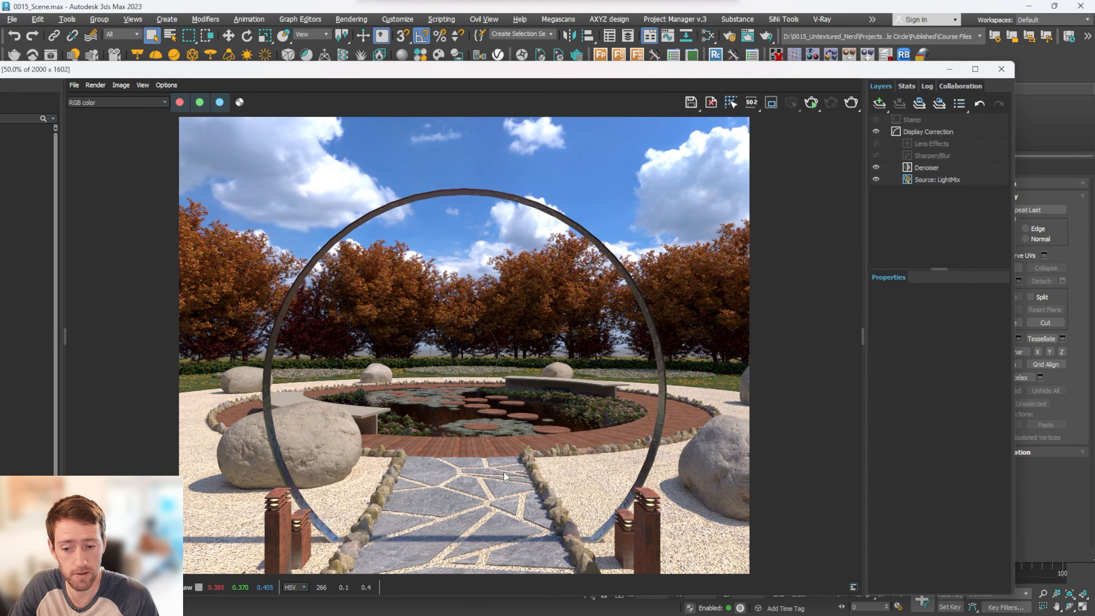
scroll(193, 419, up, 2)
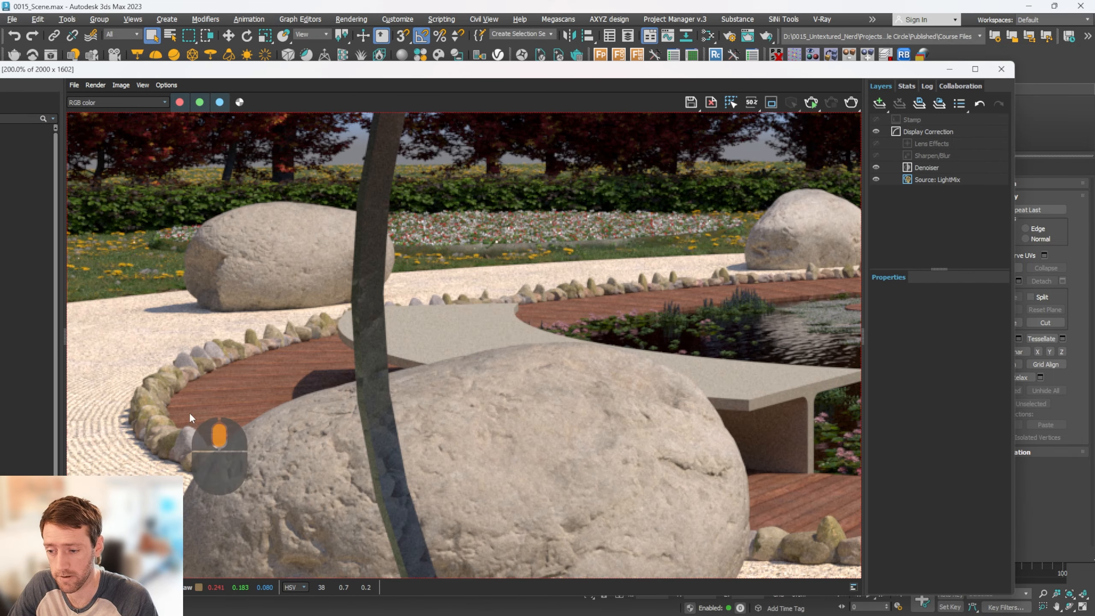
middle_drag(190, 418, 272, 375)
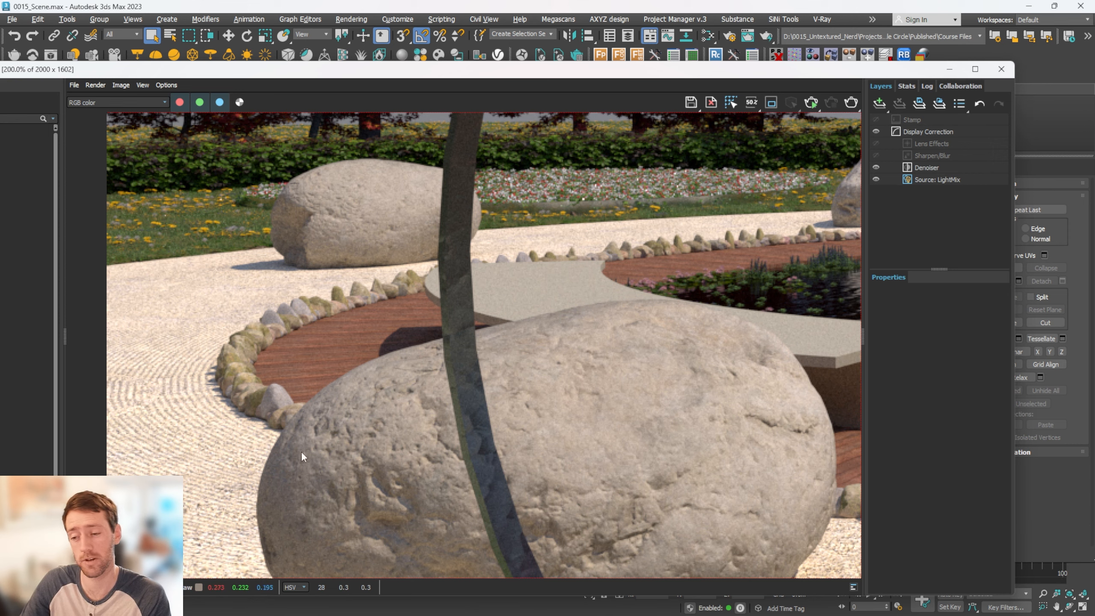
middle_drag(297, 453, 202, 335)
scroll(203, 345, down, 1)
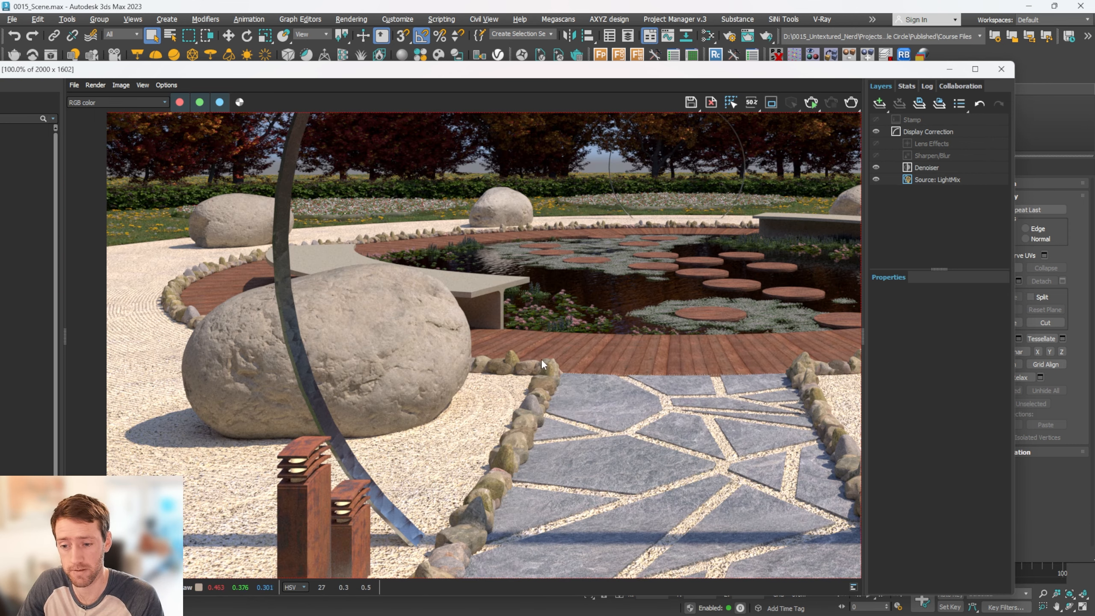
scroll(464, 427, up, 1)
scroll(462, 413, down, 1)
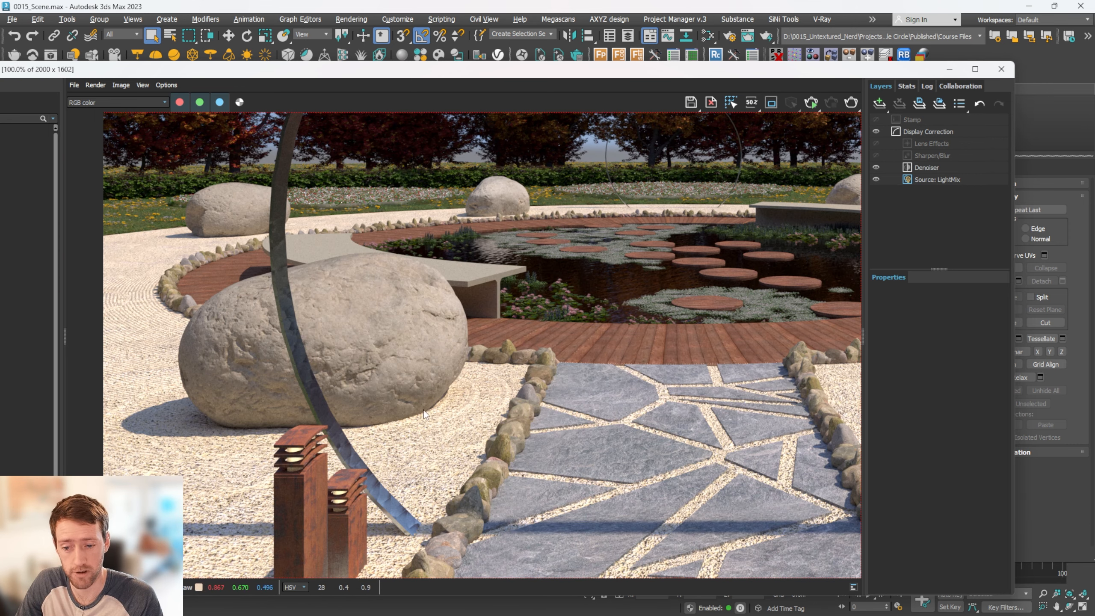
scroll(496, 393, up, 1)
scroll(442, 426, down, 2)
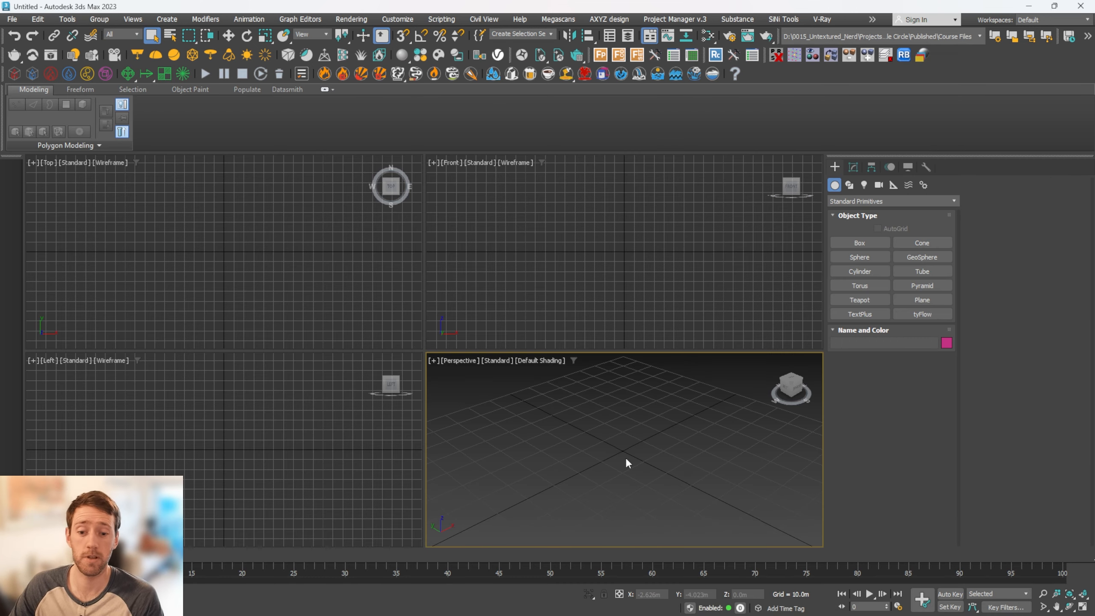
Draw a circle spline of about 14.14 m radius centred on the origin of the empty scene, with snapping on
key(alt+w)
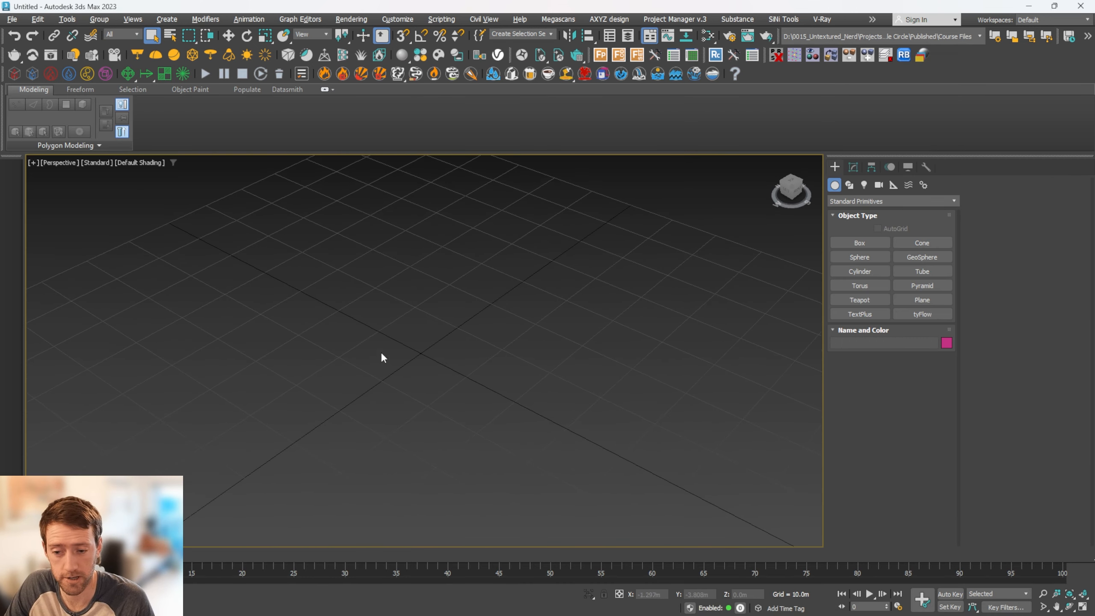
click(853, 167)
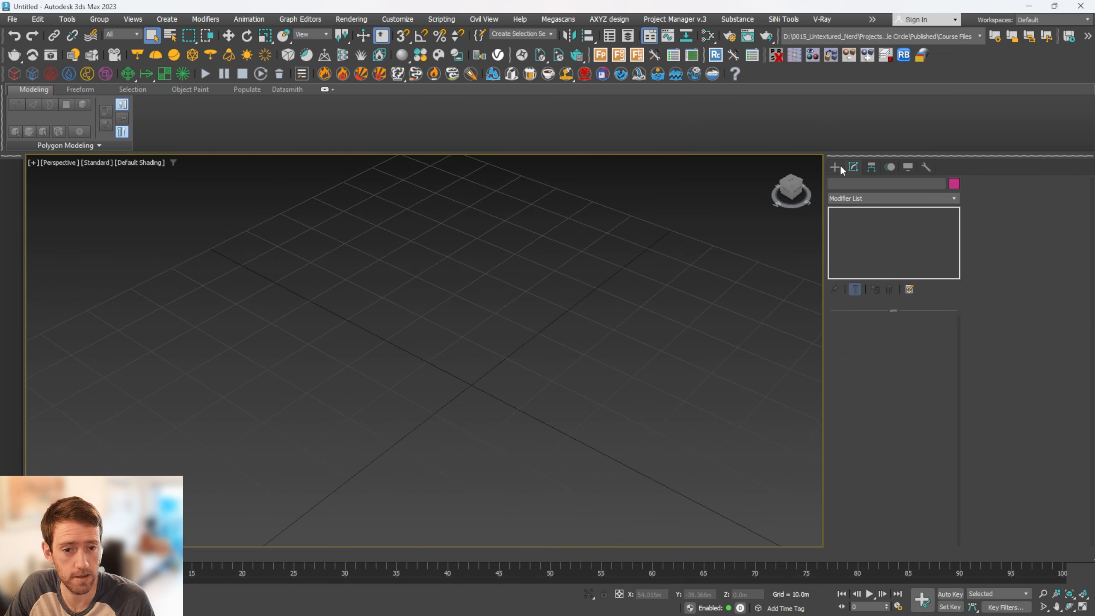
click(835, 167)
click(849, 185)
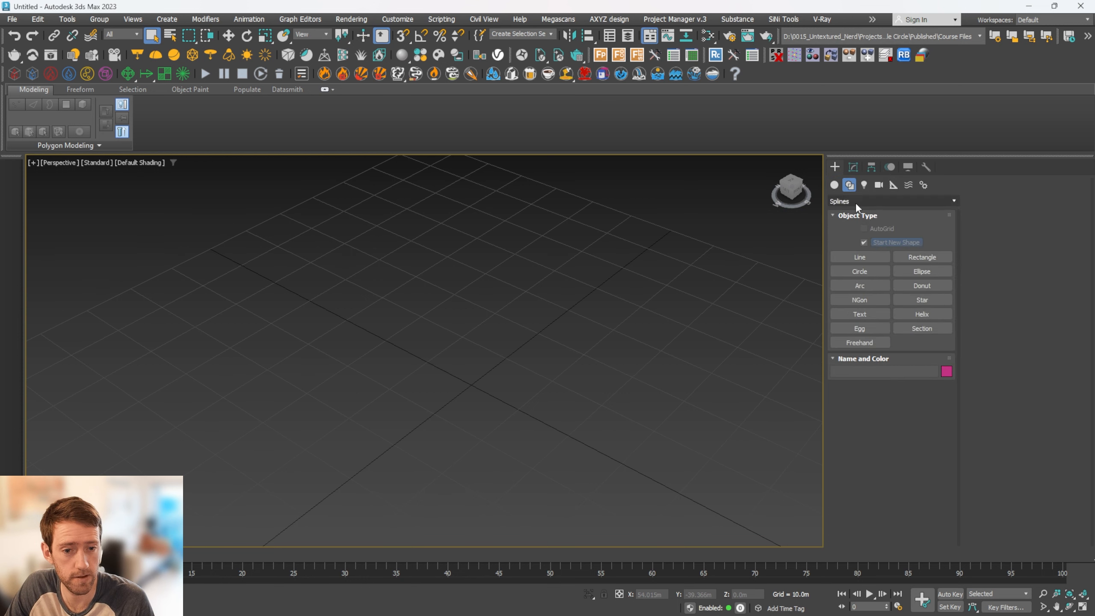
click(872, 270)
scroll(475, 396, up, 2)
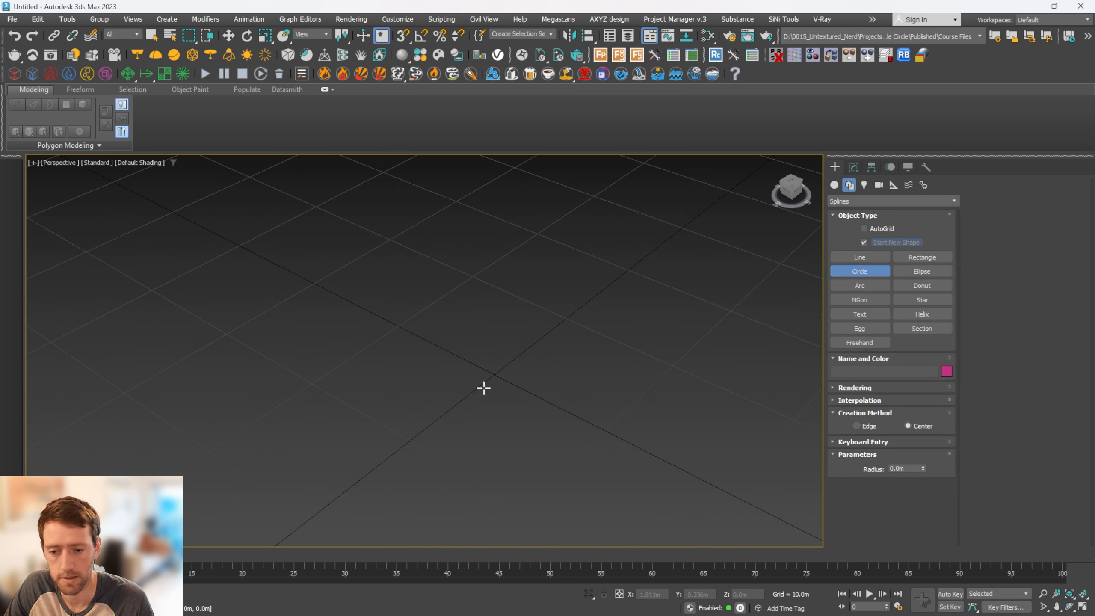
key(s)
shift+right_click(493, 370)
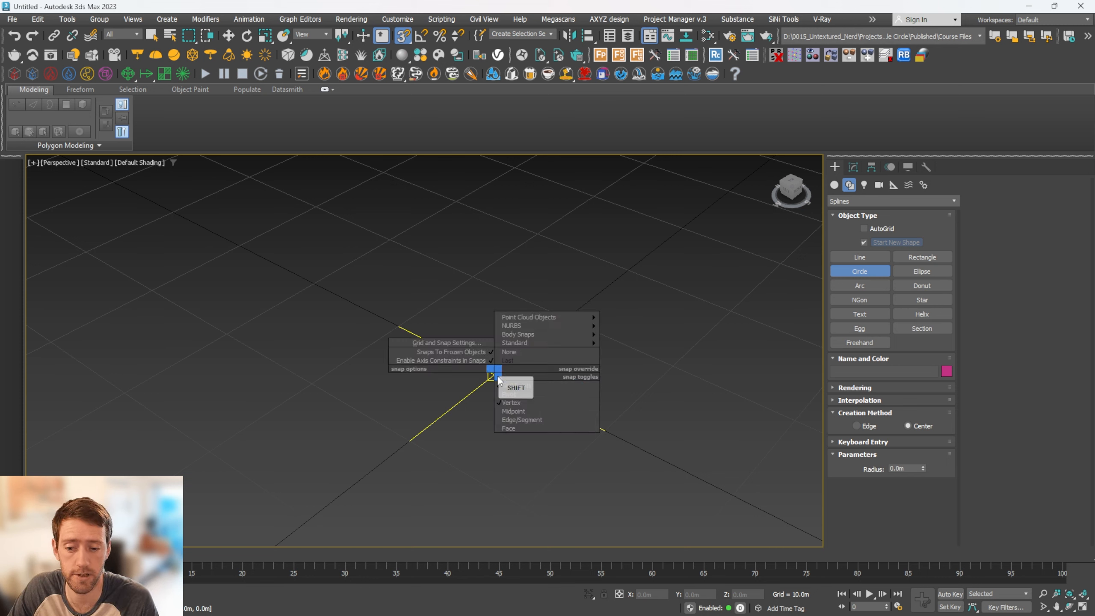
click(534, 236)
drag(494, 374, 520, 507)
right_click(553, 363)
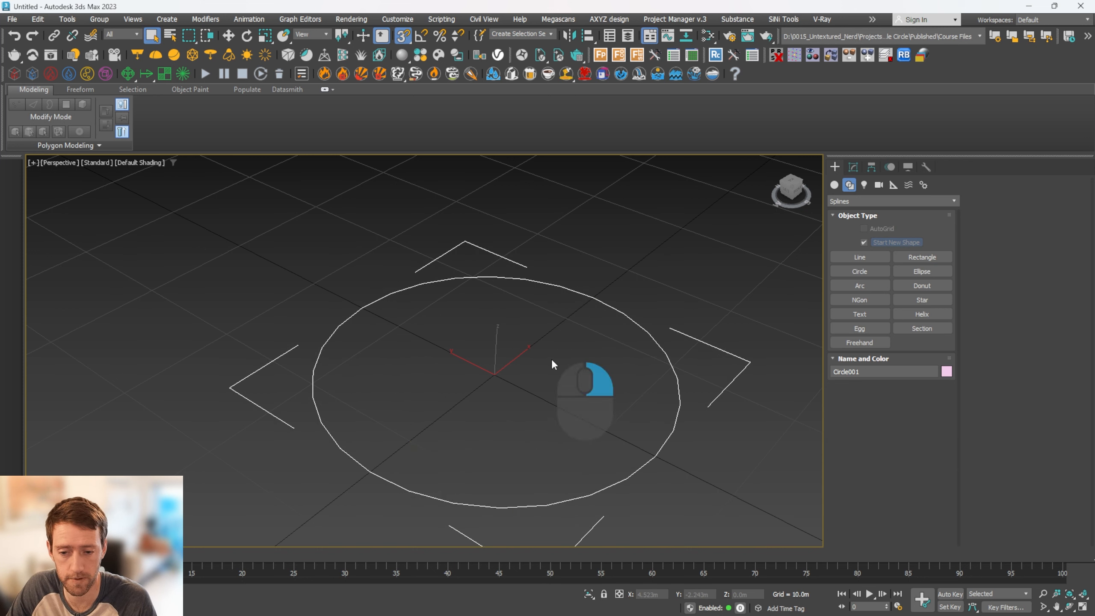
Set the circle's radius to 5 m
click(854, 167)
alt+middle_drag(676, 353, 638, 341)
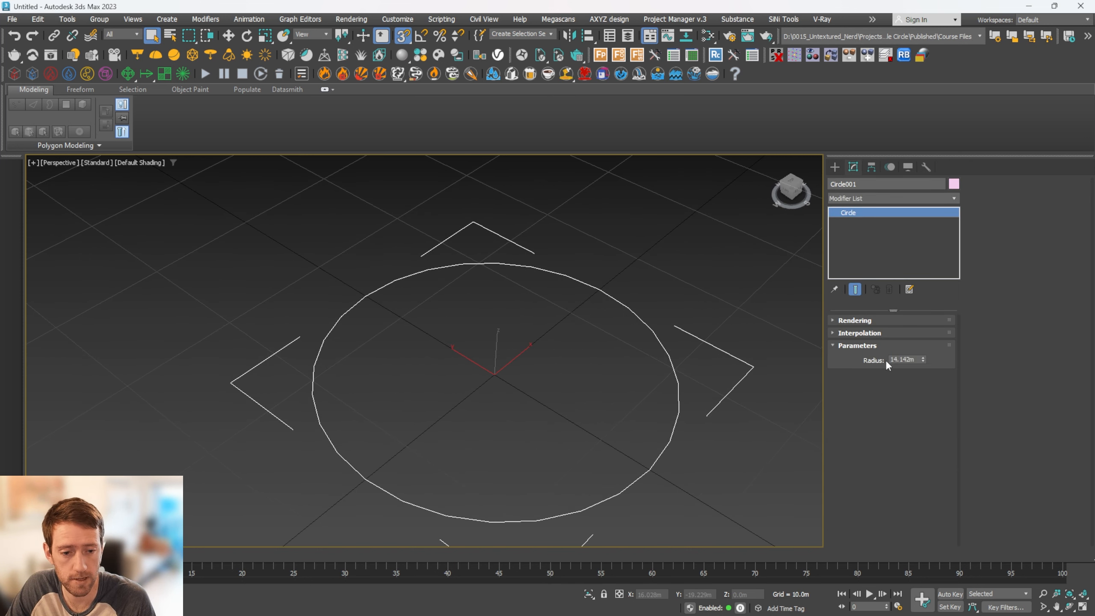
double_click(911, 360)
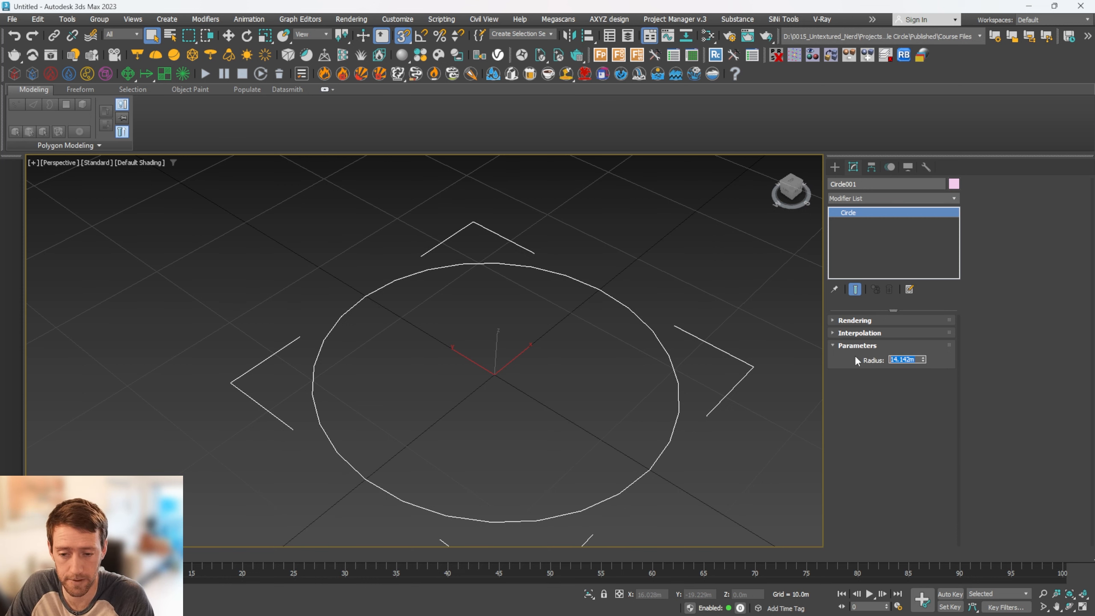
text(5)
key(Return)
Clone the BaseMainShape circle as an independent copy and activate the Scale tool
middle_drag(497, 374, 576, 335)
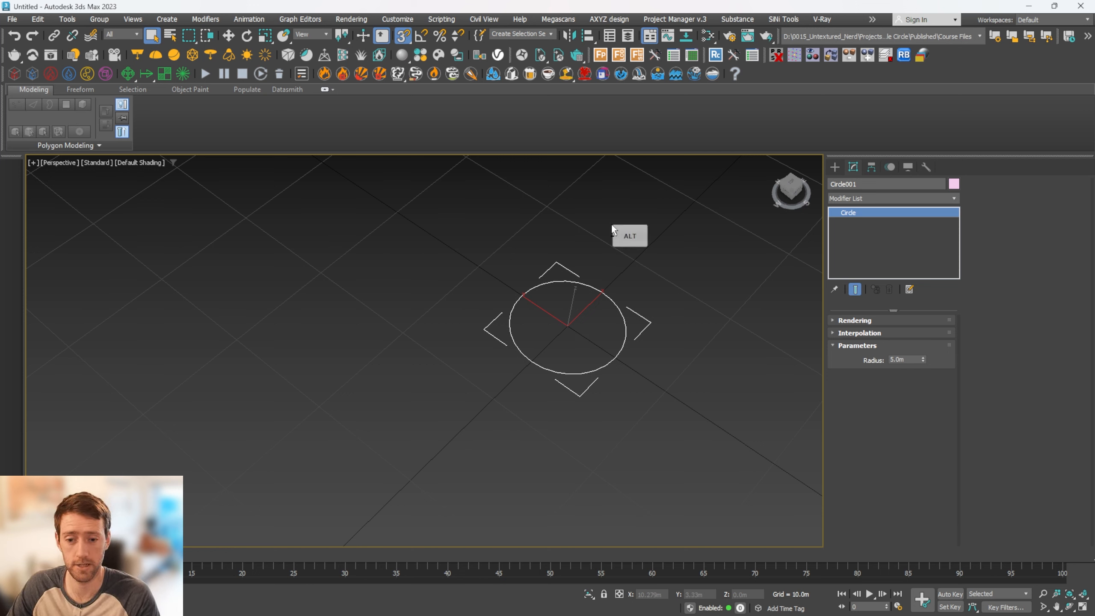
alt+middle_drag(588, 290, 561, 318)
scroll(572, 330, up, 5)
alt+middle_drag(637, 317, 627, 322)
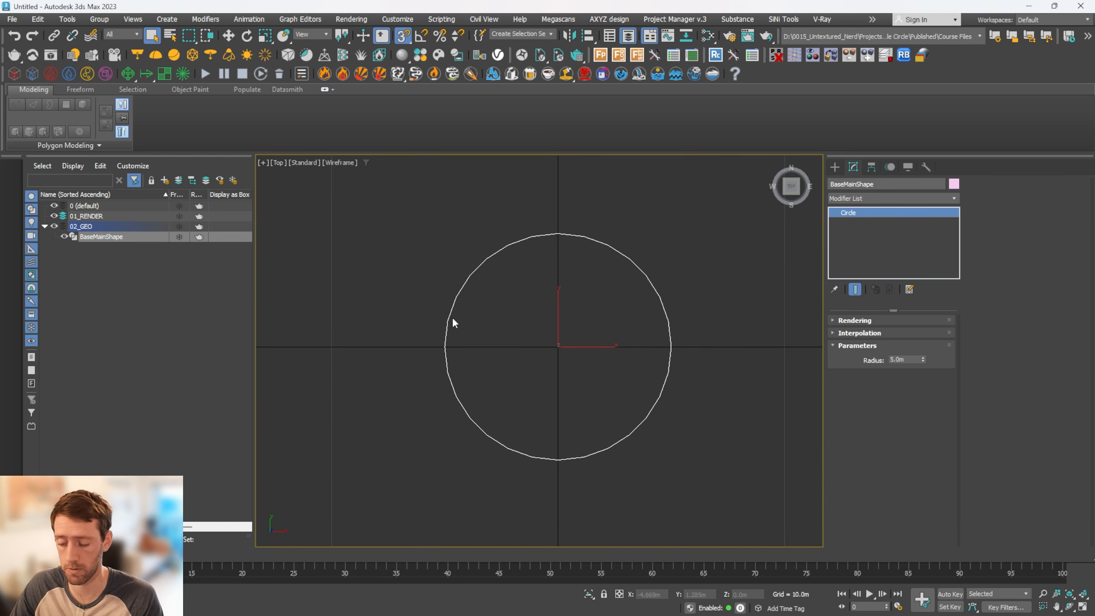
key(ctrl+v)
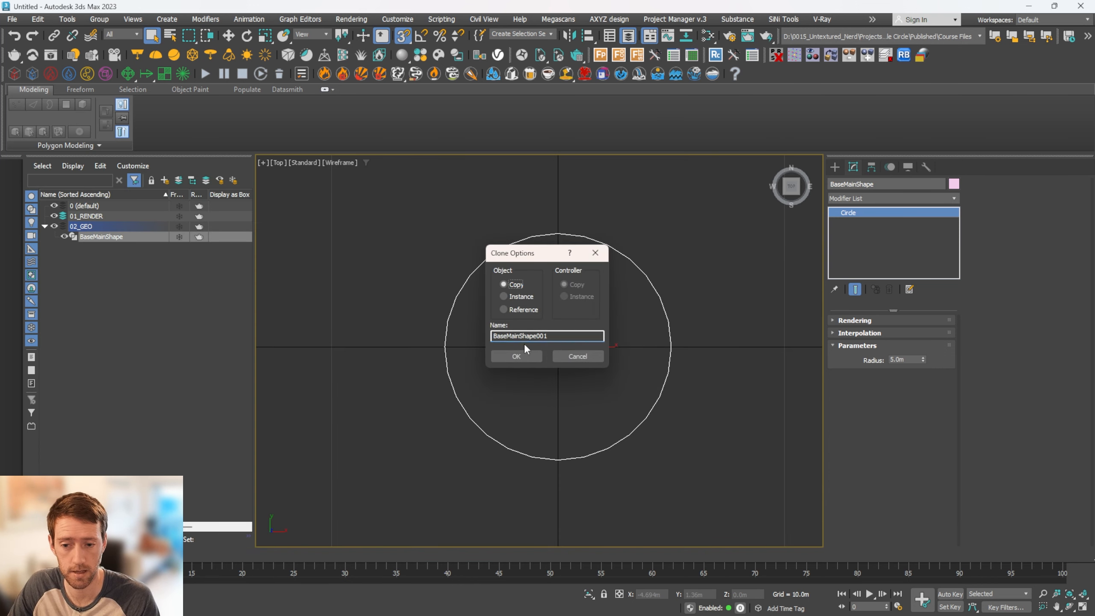
click(516, 357)
key(r)
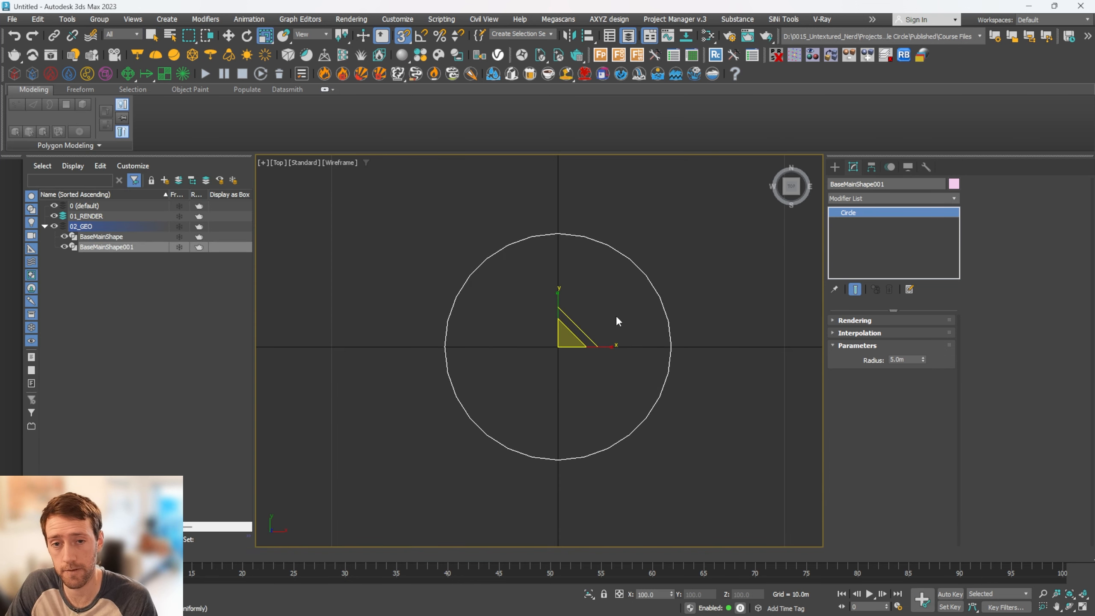
Add a Sweep modifier to the copied circle and set its built-in section to Bar
click(869, 199)
text(sw)
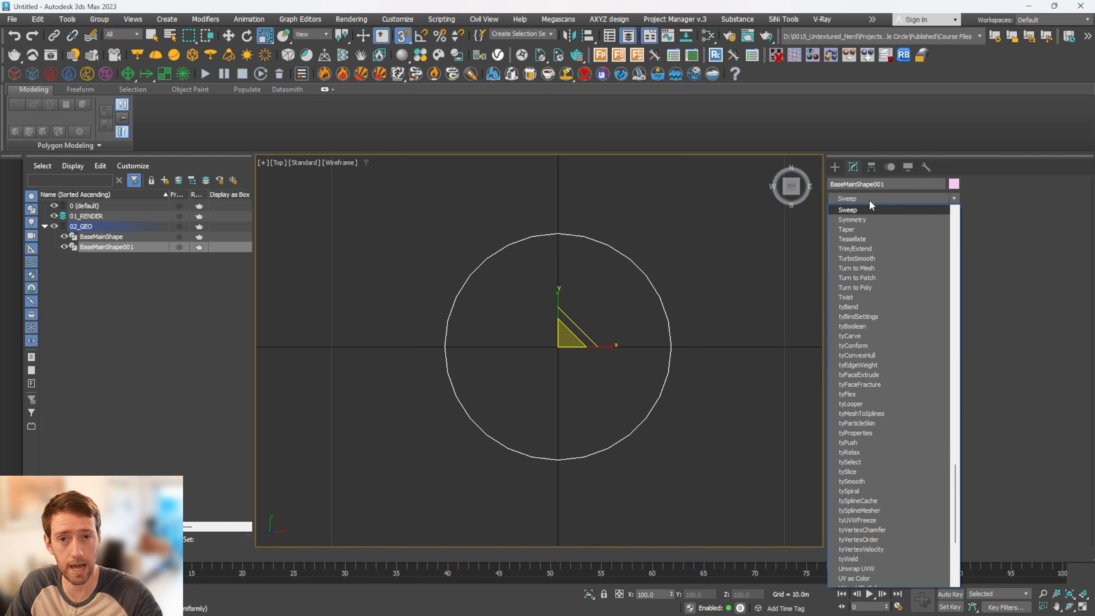
key(Return)
alt+middle_drag(670, 375, 646, 297)
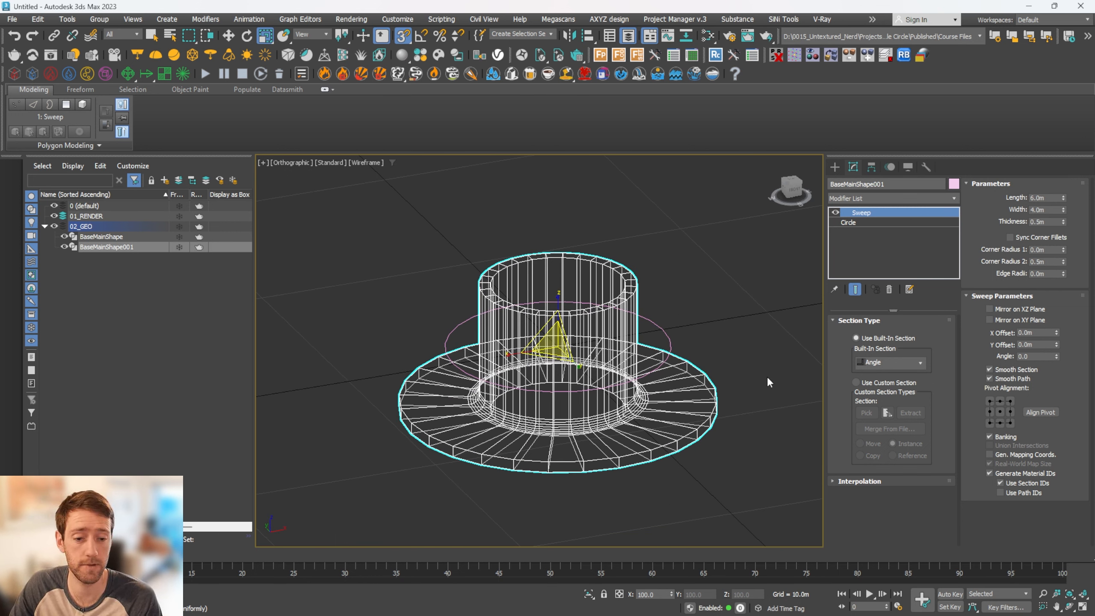
click(904, 358)
click(885, 377)
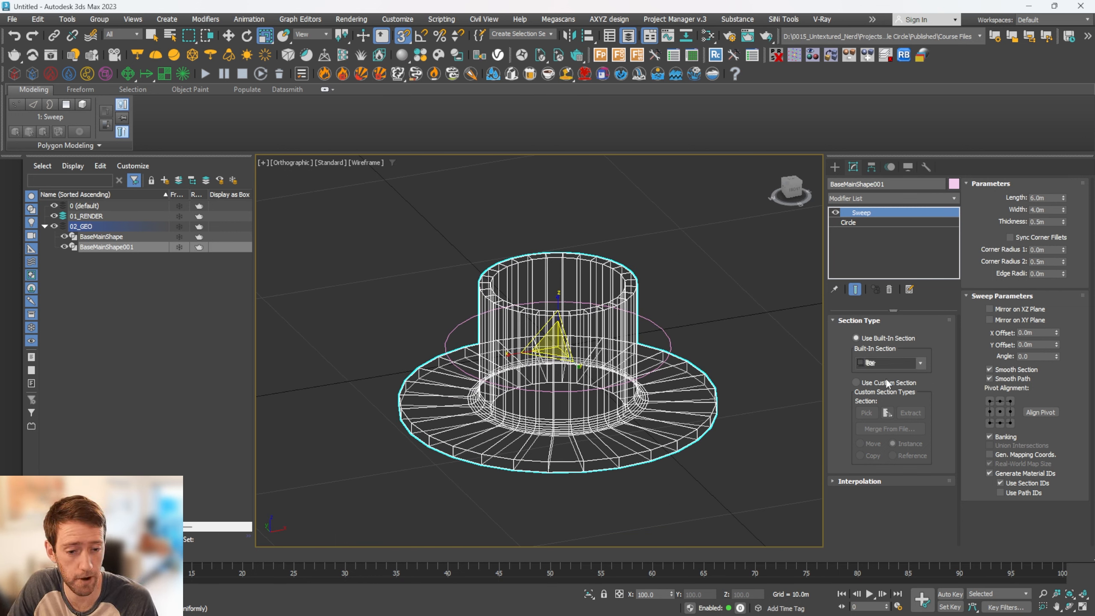
Set the sweep's pivot alignment to the top centre of its section and display the model shaded
click(935, 496)
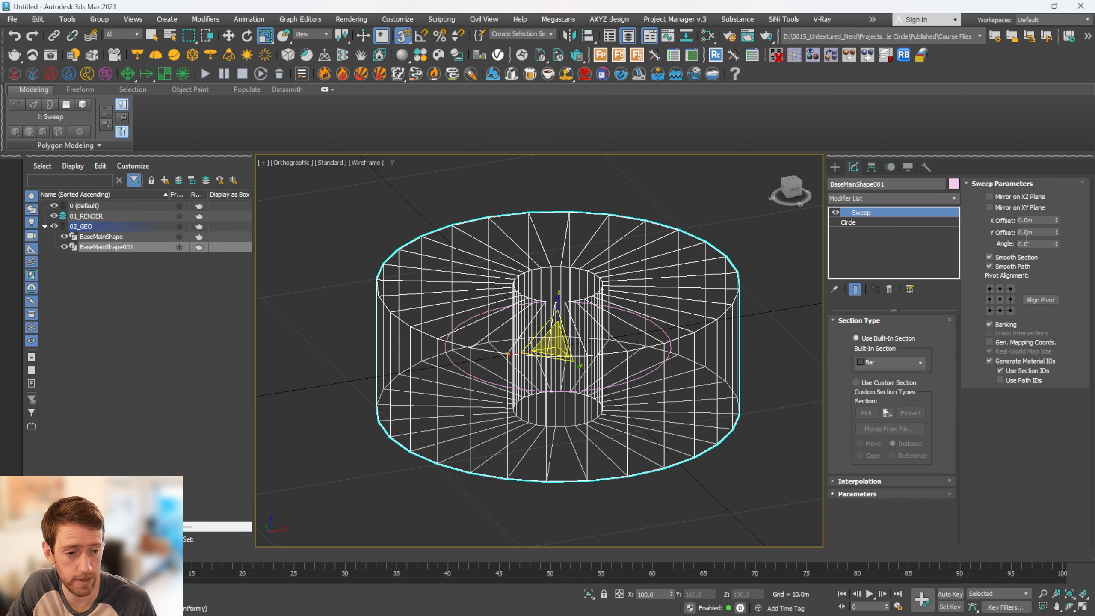
click(919, 496)
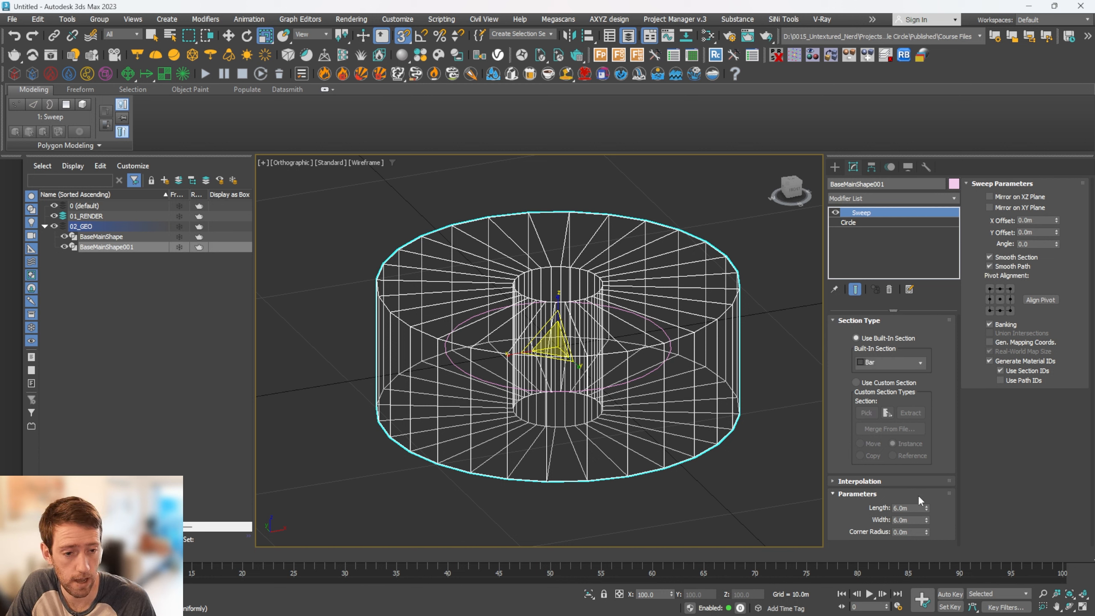
click(999, 293)
scroll(636, 359, up, 3)
key(F3)
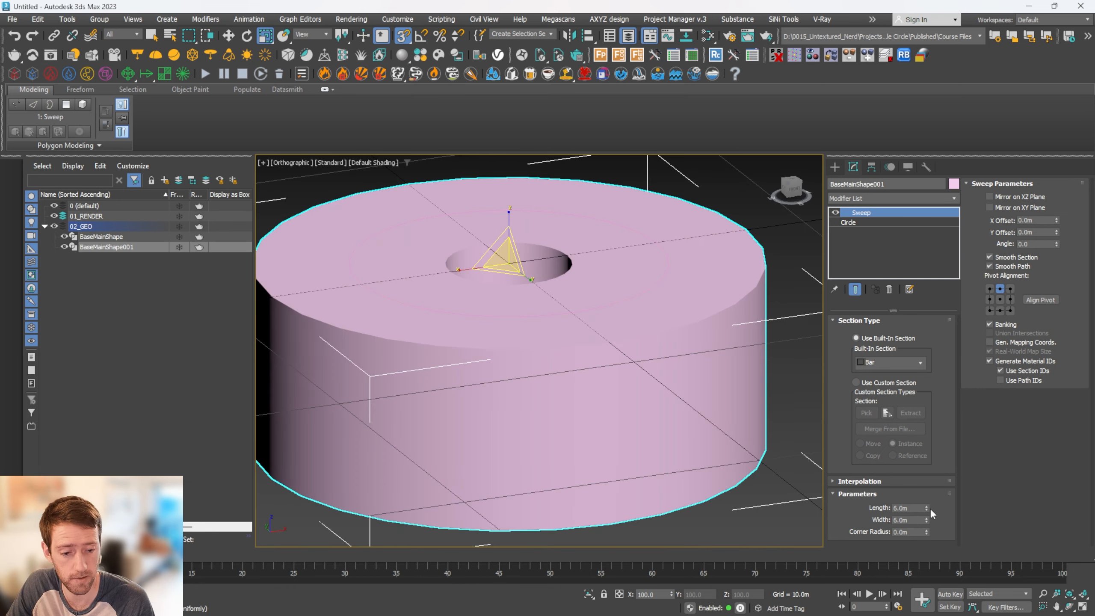
Set the bar section's length to 0.1 m and reduce its width to about 5.16 m
drag(925, 507, 927, 533)
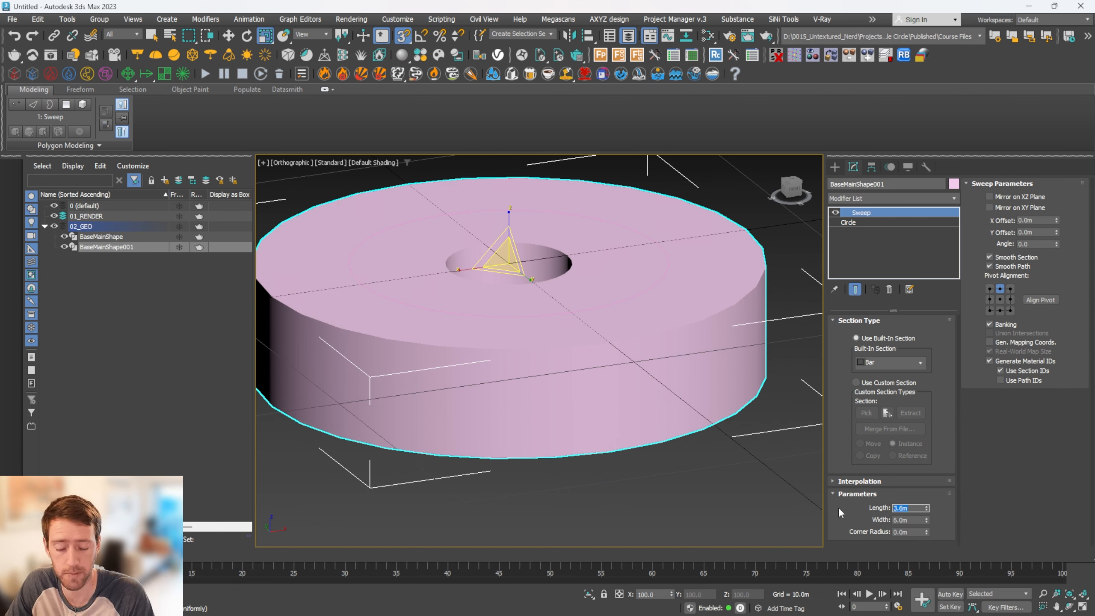
text(.)
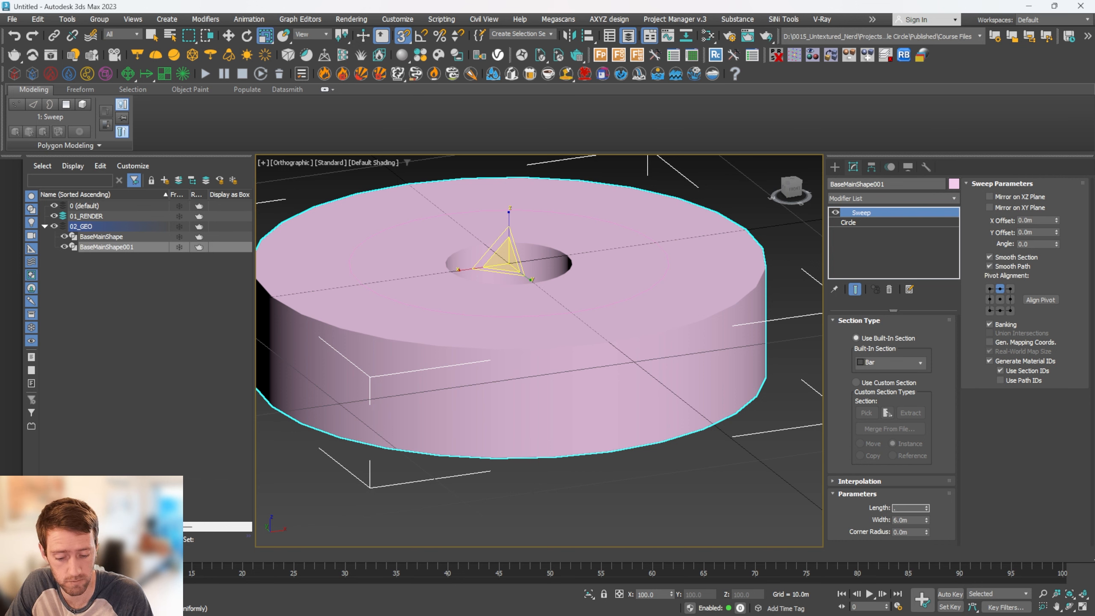
text(1)
key(Return)
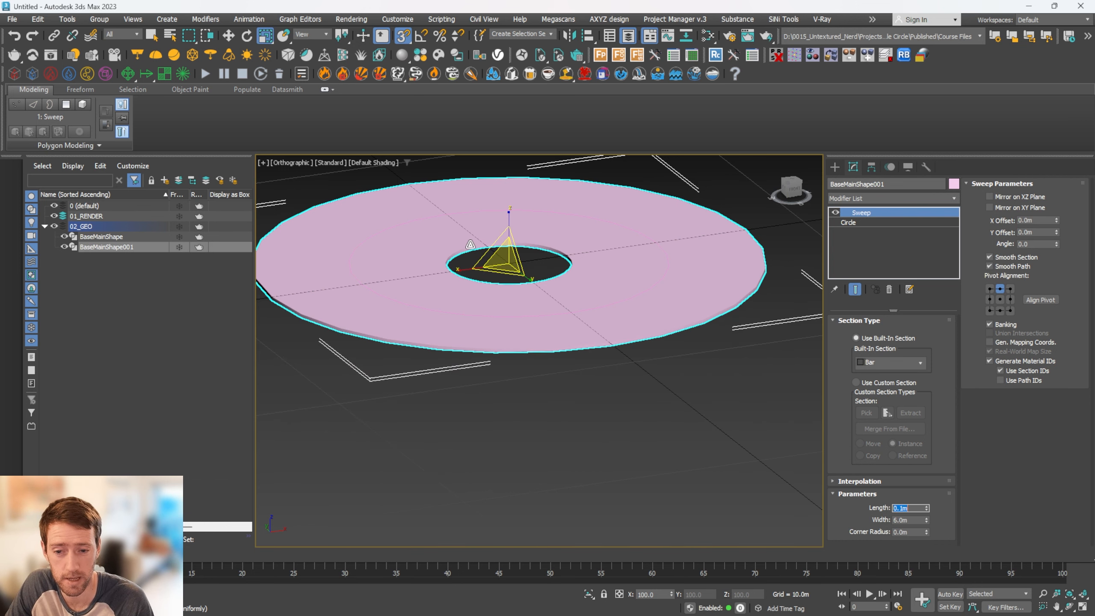
alt+middle_drag(470, 244, 557, 436)
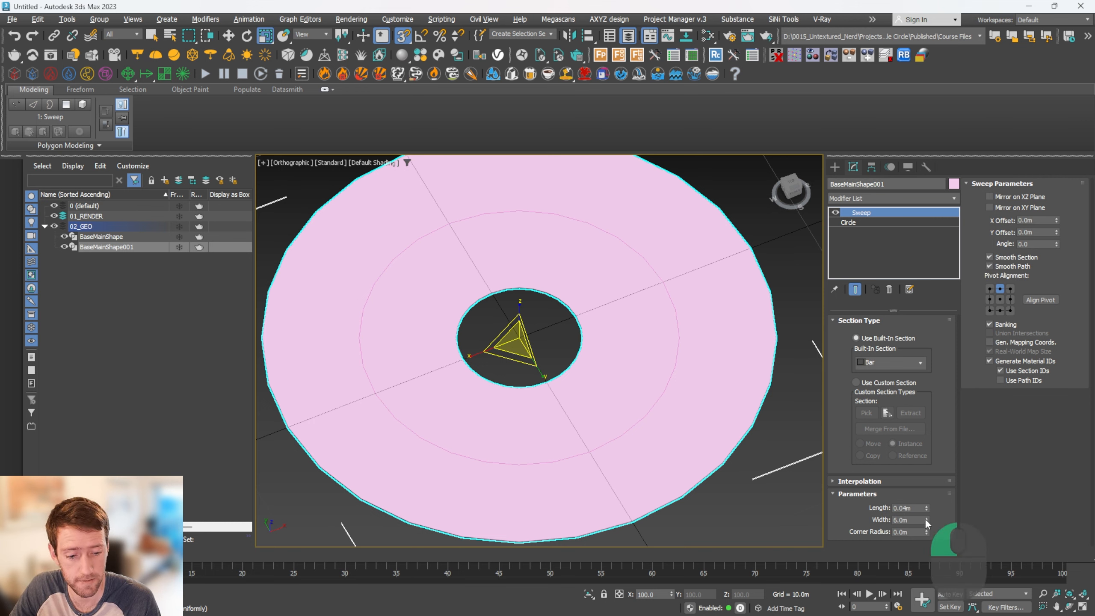
drag(925, 519, 925, 534)
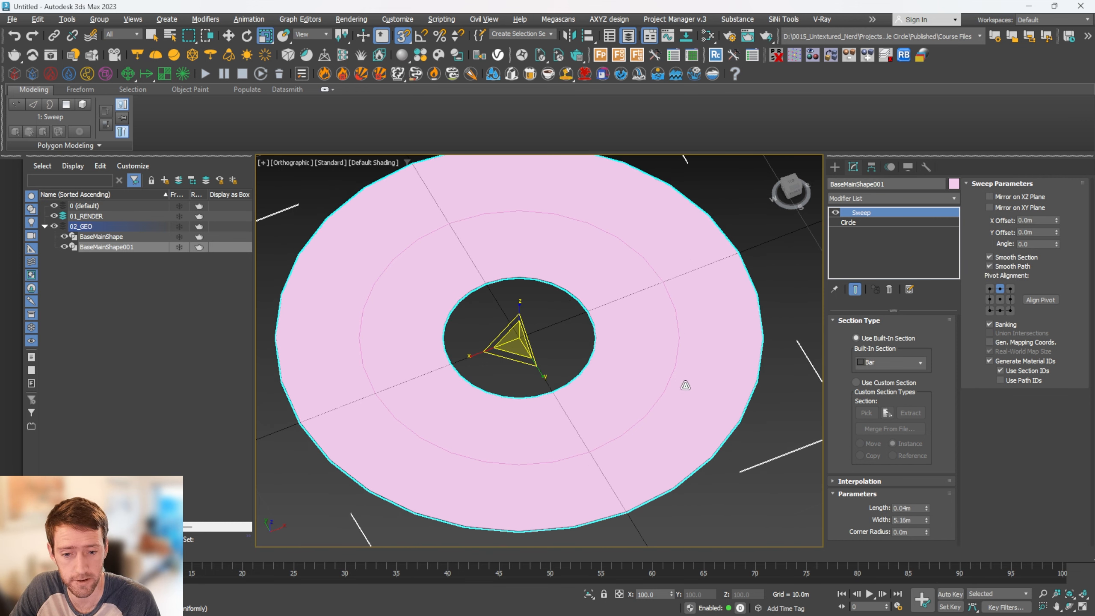
Align the sweep's pivot to the top-left corner of its section and set the bar width to 3 m
click(987, 287)
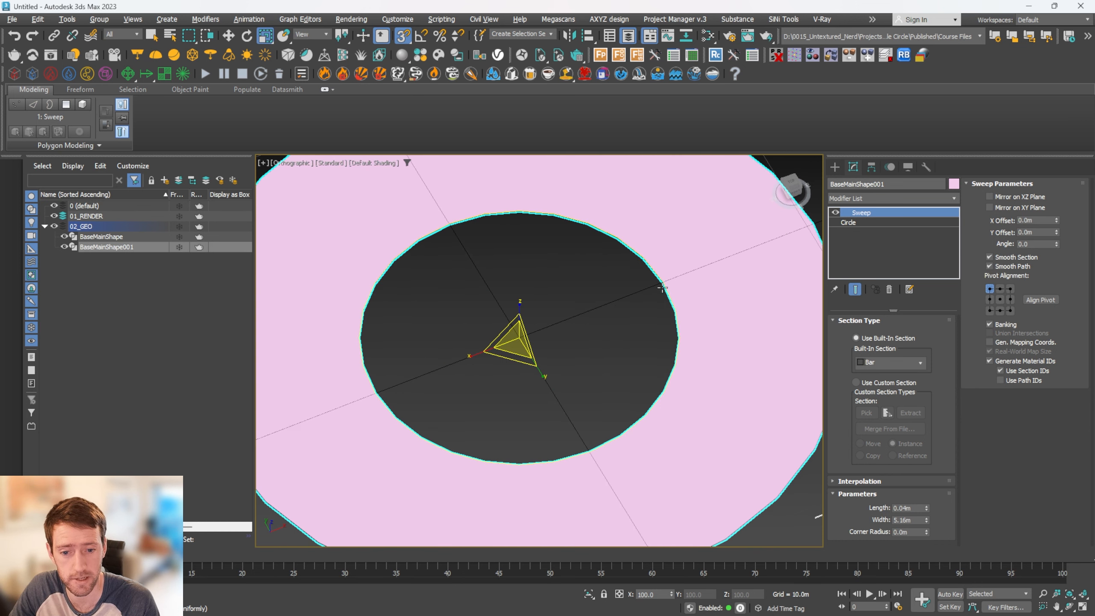
drag(925, 523, 922, 532)
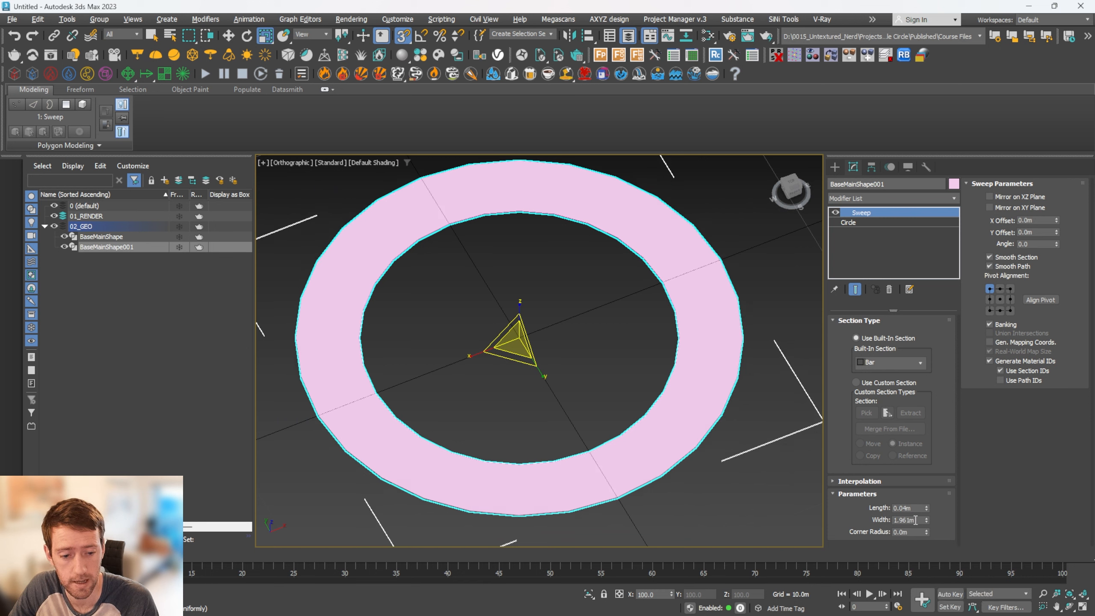
double_click(916, 519)
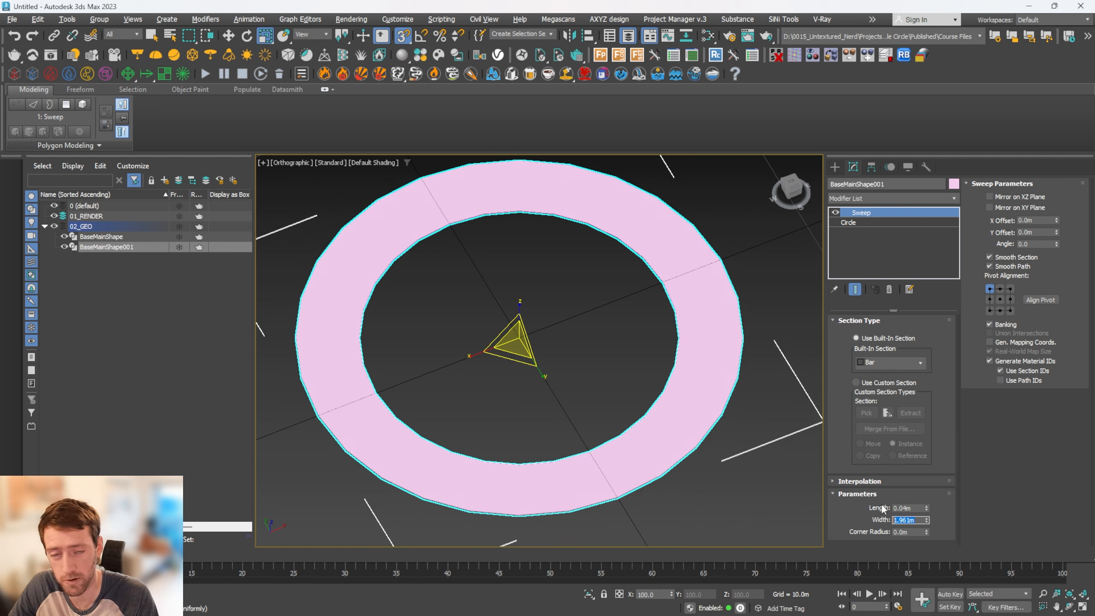
text(3)
key(Return)
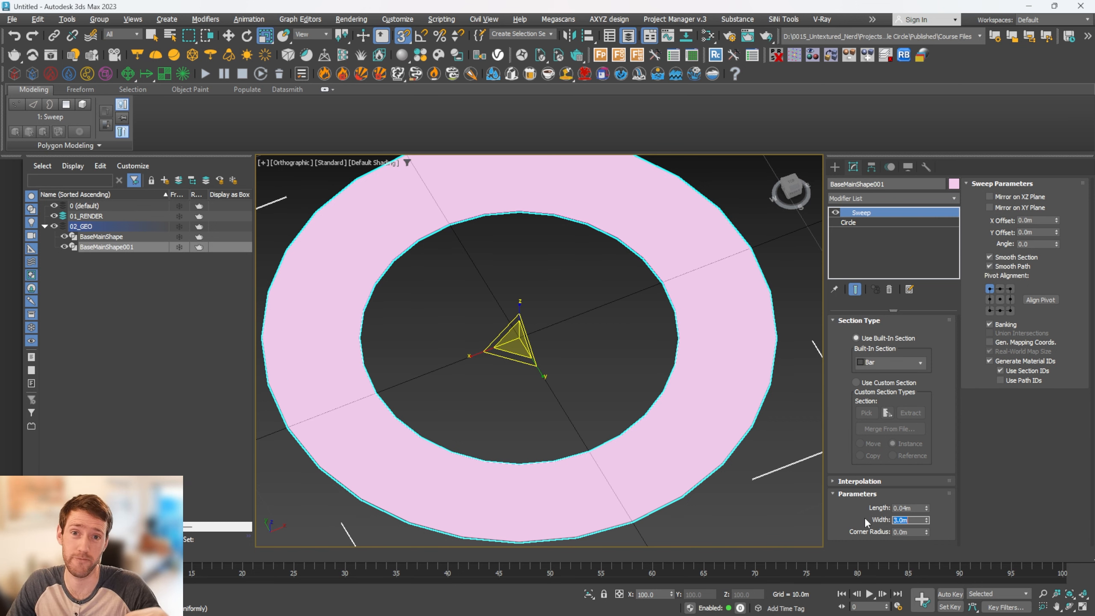
alt+middle_drag(612, 323, 612, 363)
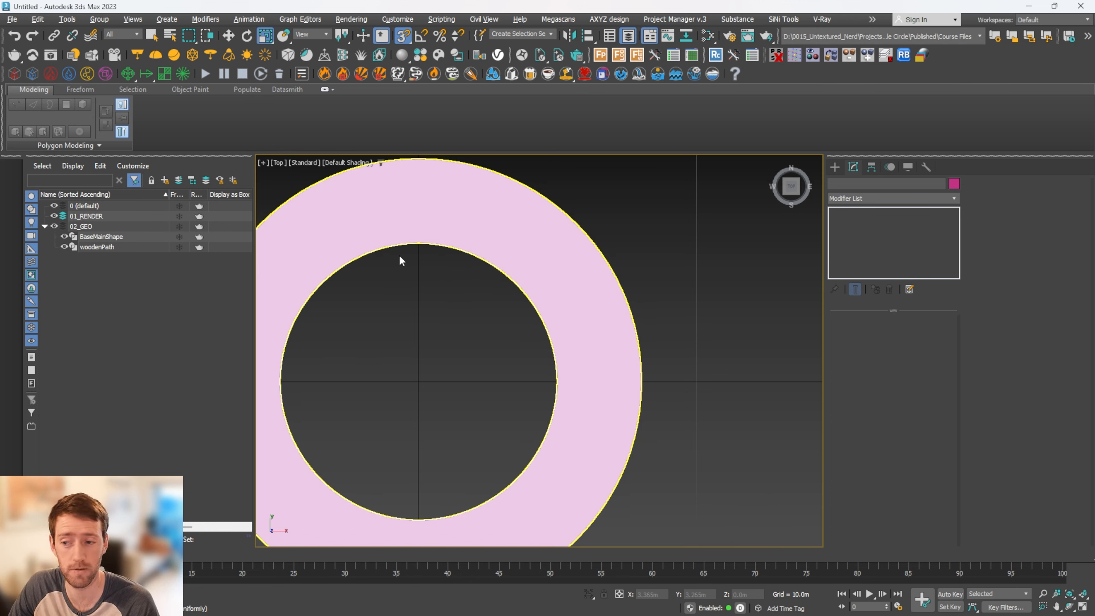
Clone the BaseMainShape circle as an independent copy and set the copy's radius to 8 m
click(111, 237)
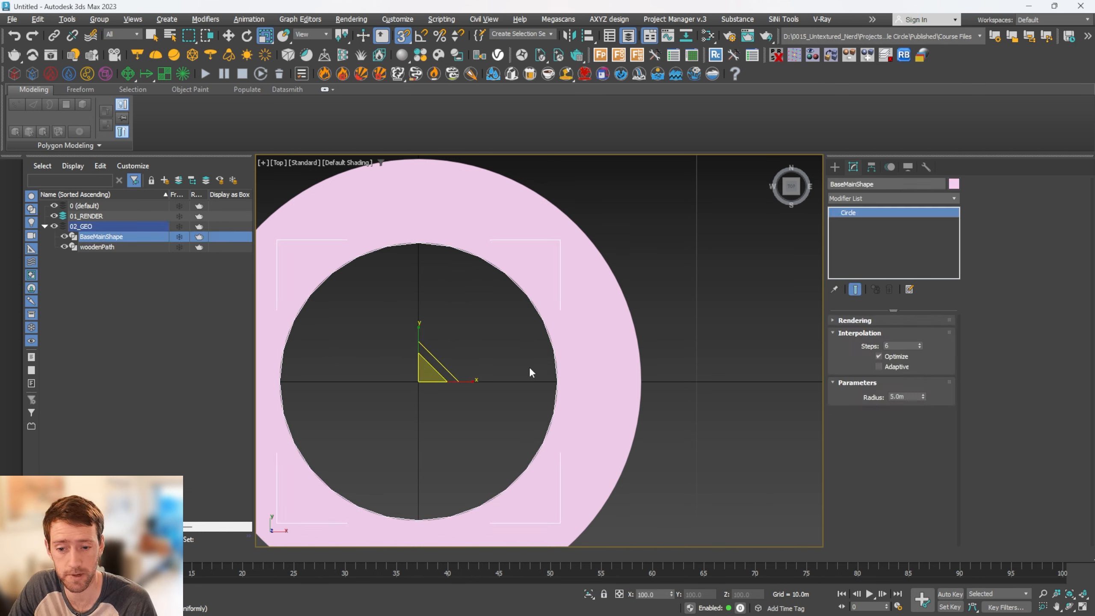
click(916, 396)
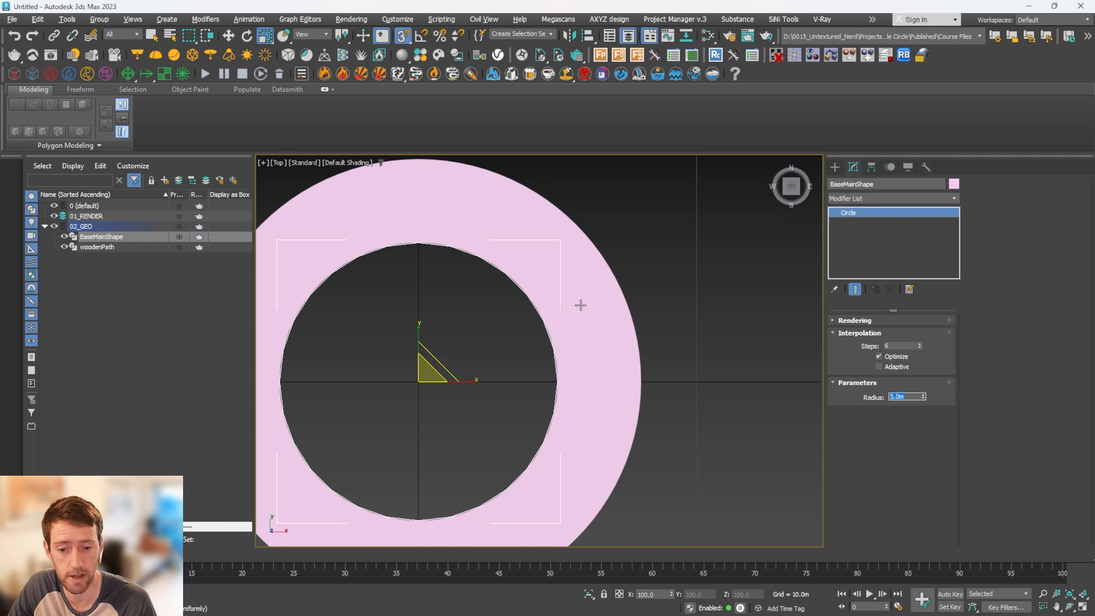
middle_drag(519, 382, 547, 365)
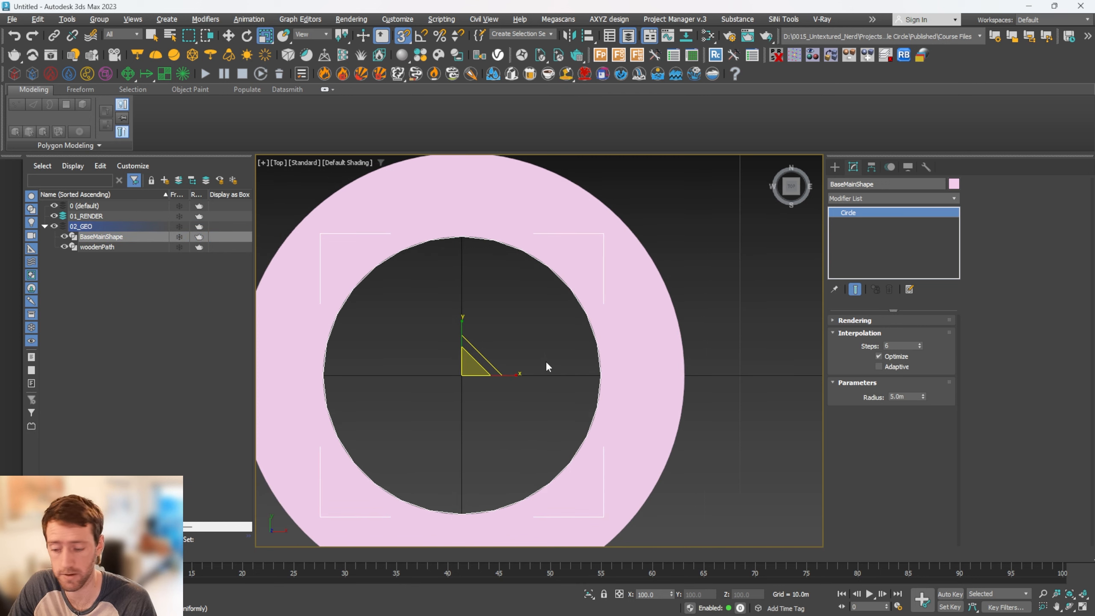
key(ctrl+v)
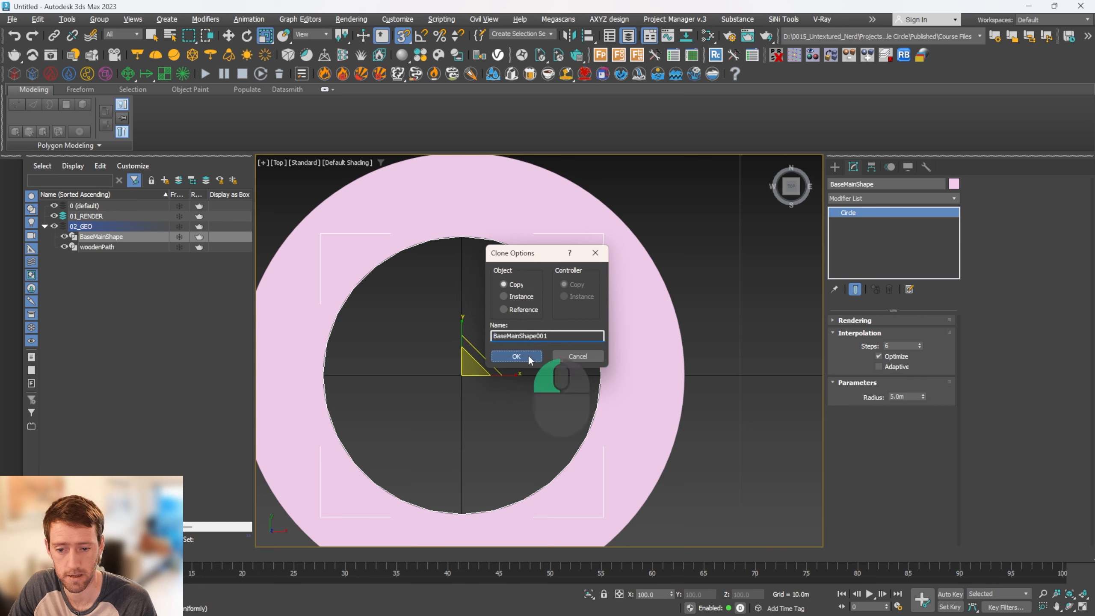
click(517, 356)
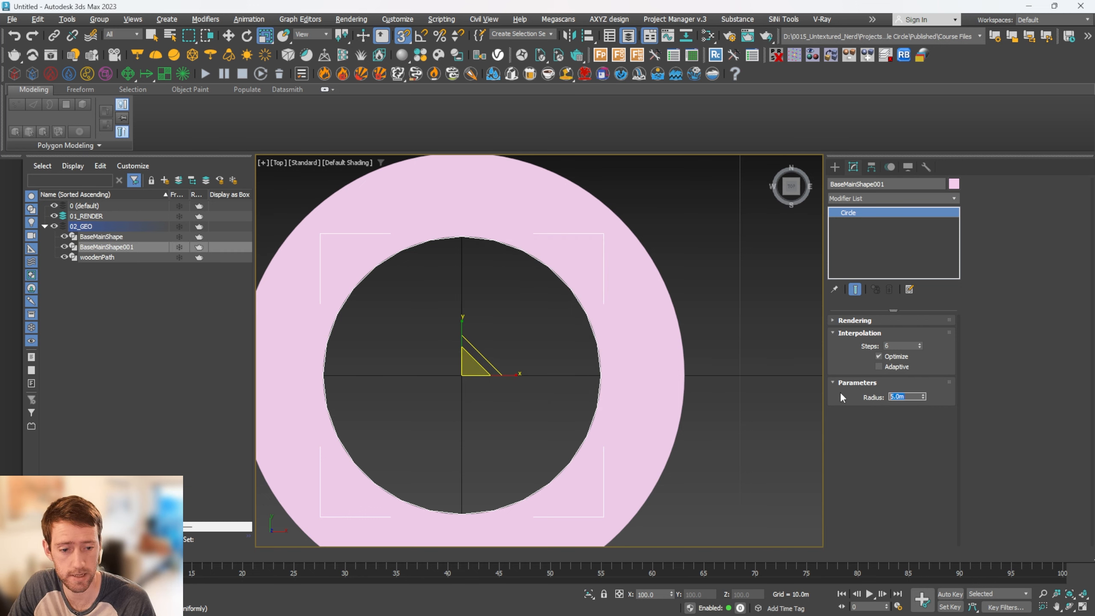
text(8)
key(Return)
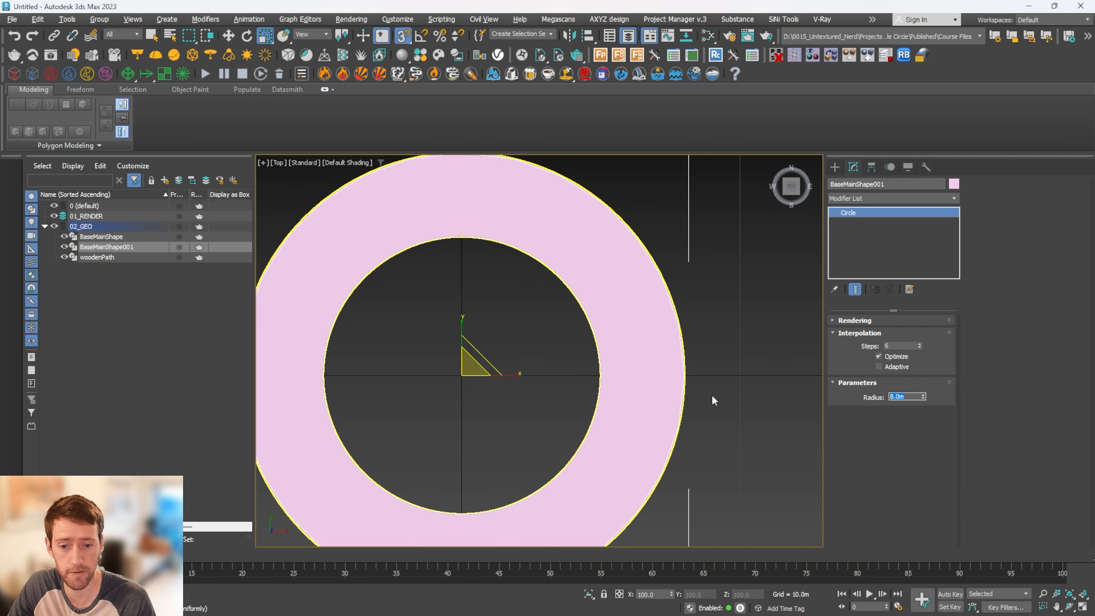
Smooth the 8 m circle so it follows the wooden path's outer edge by setting its interpolation steps to 25
scroll(698, 338, up, 8)
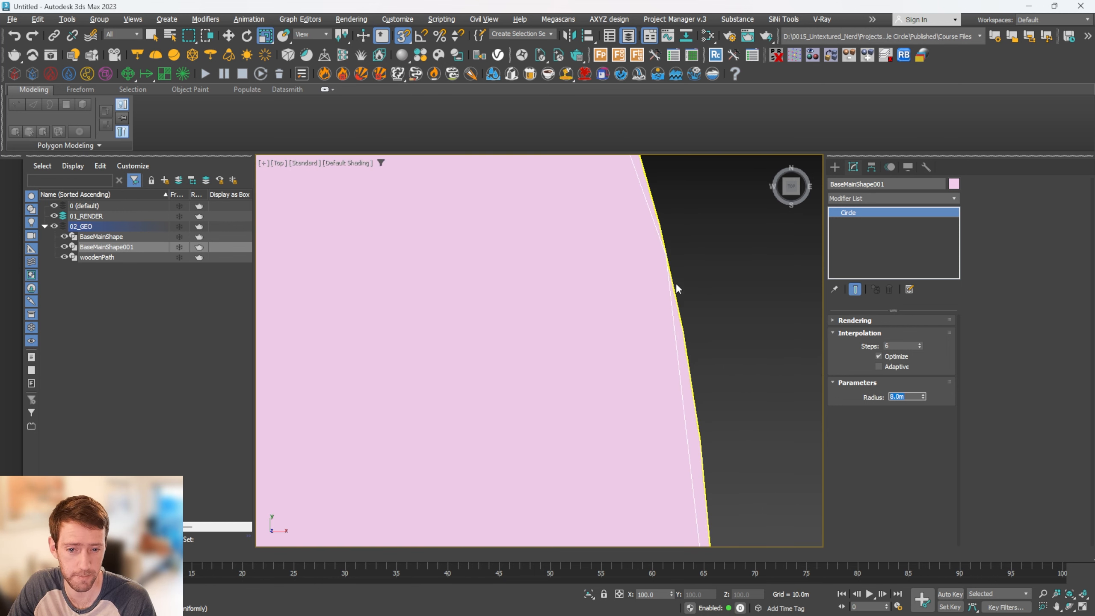
scroll(670, 358, down, 2)
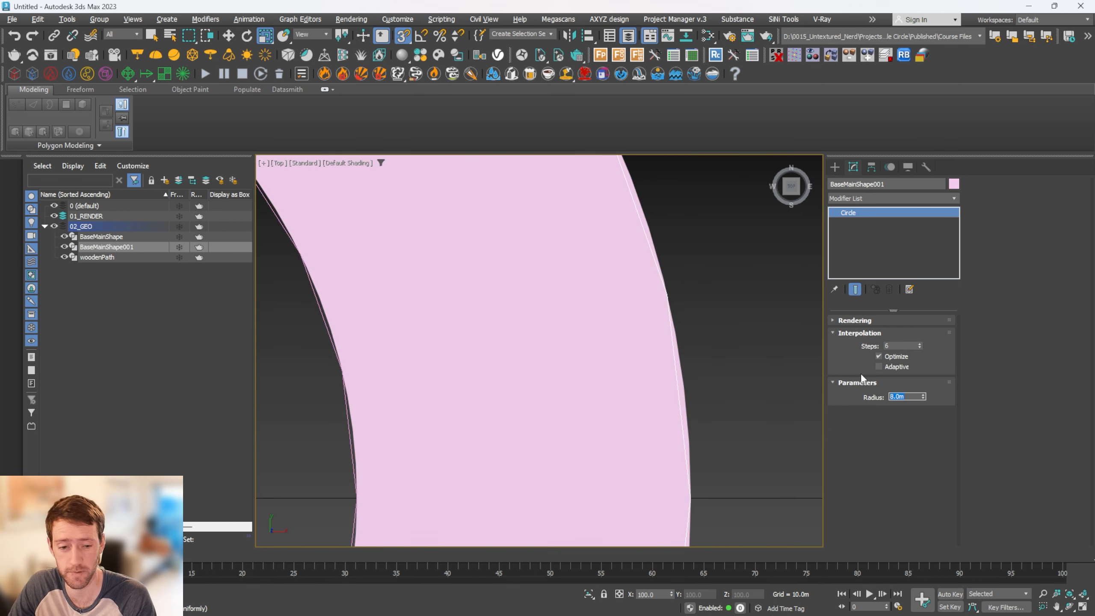
drag(899, 344, 879, 345)
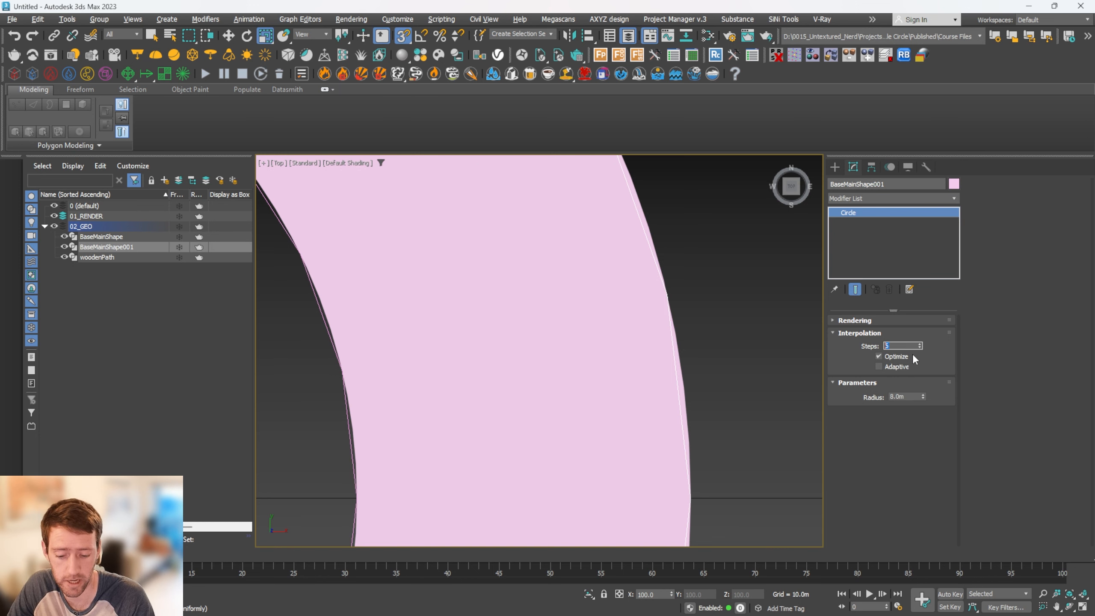
key(Return)
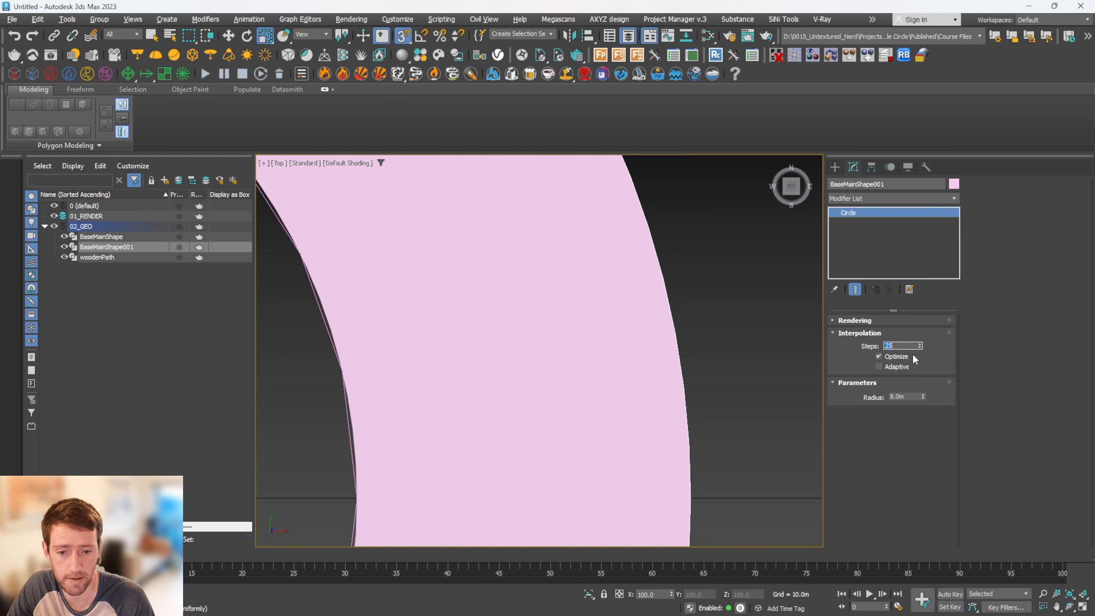
scroll(701, 376, down, 5)
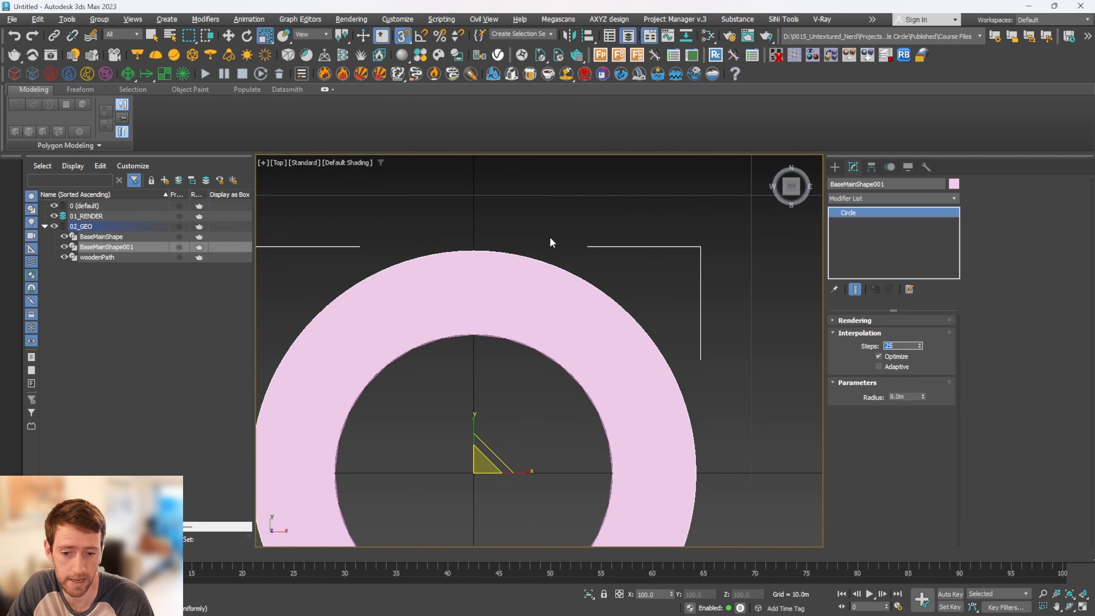
scroll(549, 236, up, 6)
scroll(596, 305, down, 5)
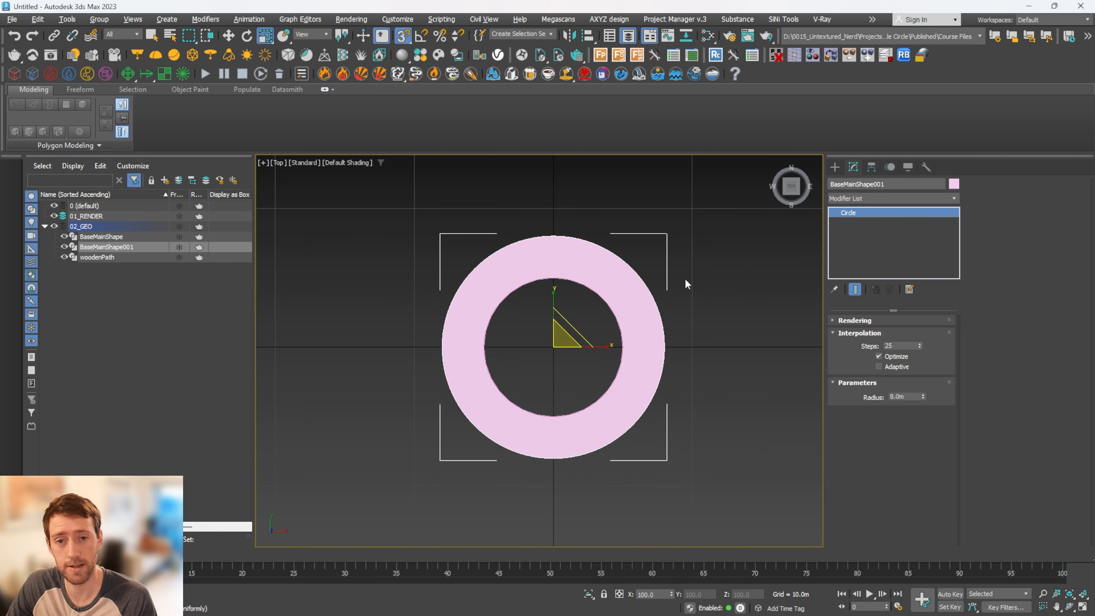
Add a Sweep modifier to the 8 m circle
click(868, 199)
scroll(869, 206, down, 2)
key(w)
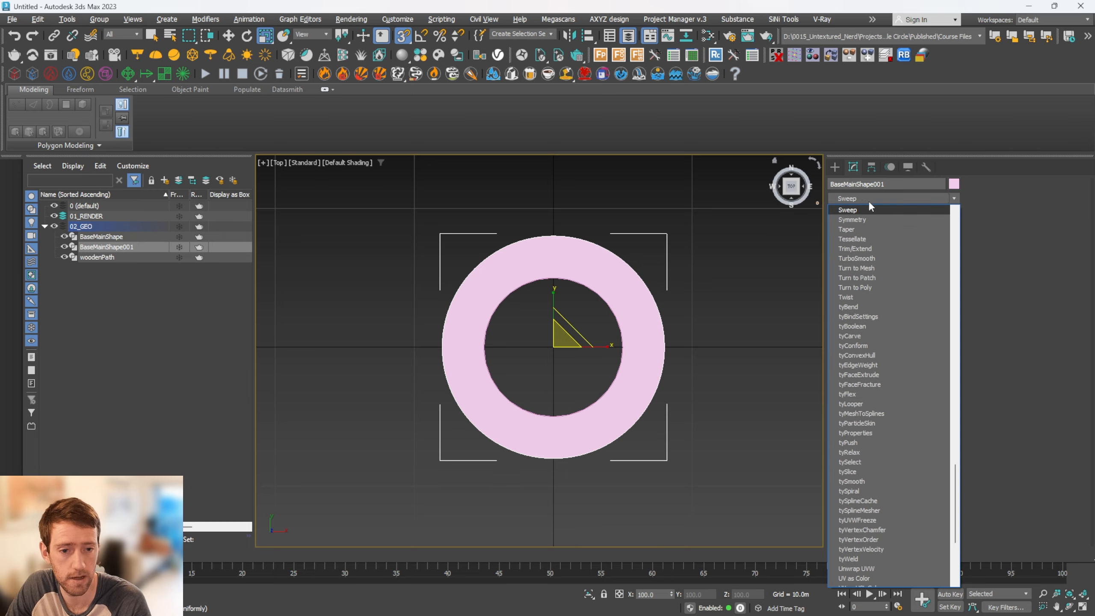
key(Return)
scroll(649, 280, up, 3)
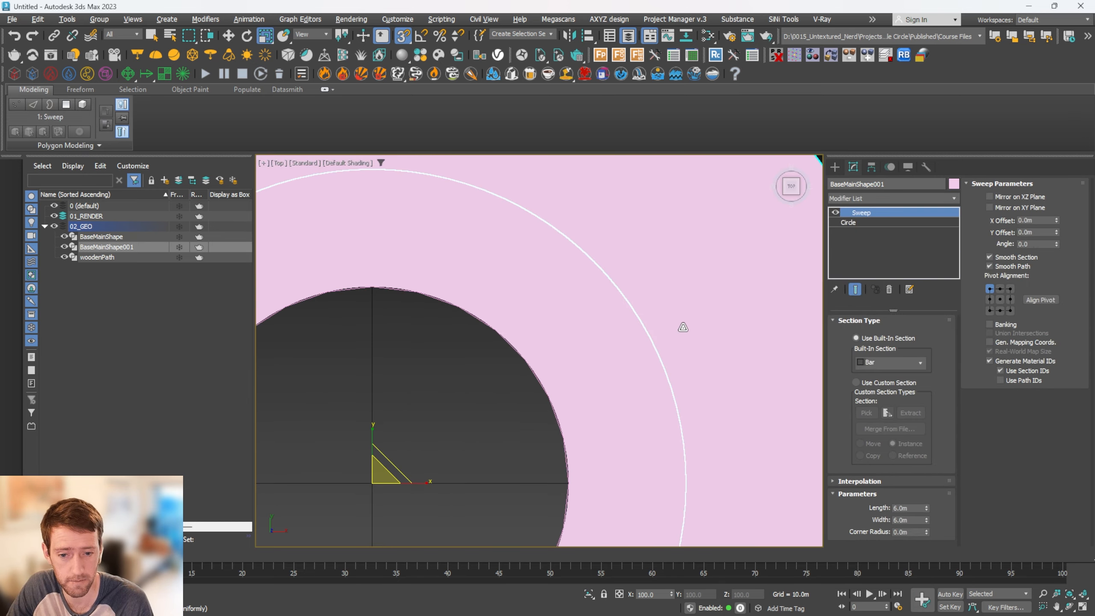
Set the new sweep's bar section to a length of 0.1 m and a width of 5 m
alt+middle_drag(682, 325, 688, 302)
text(0.1)
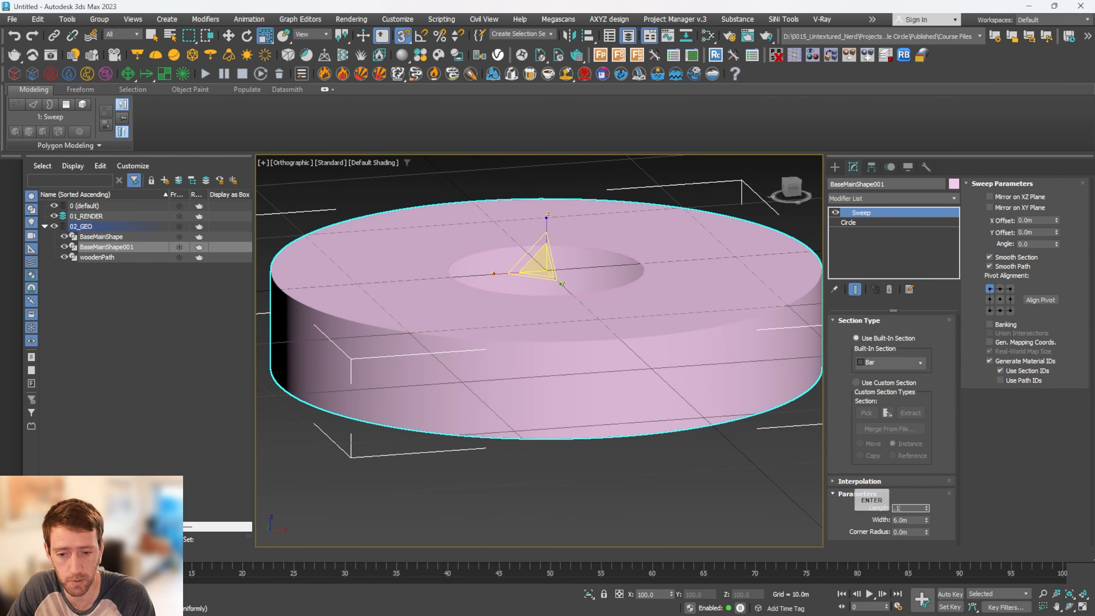
key(Return)
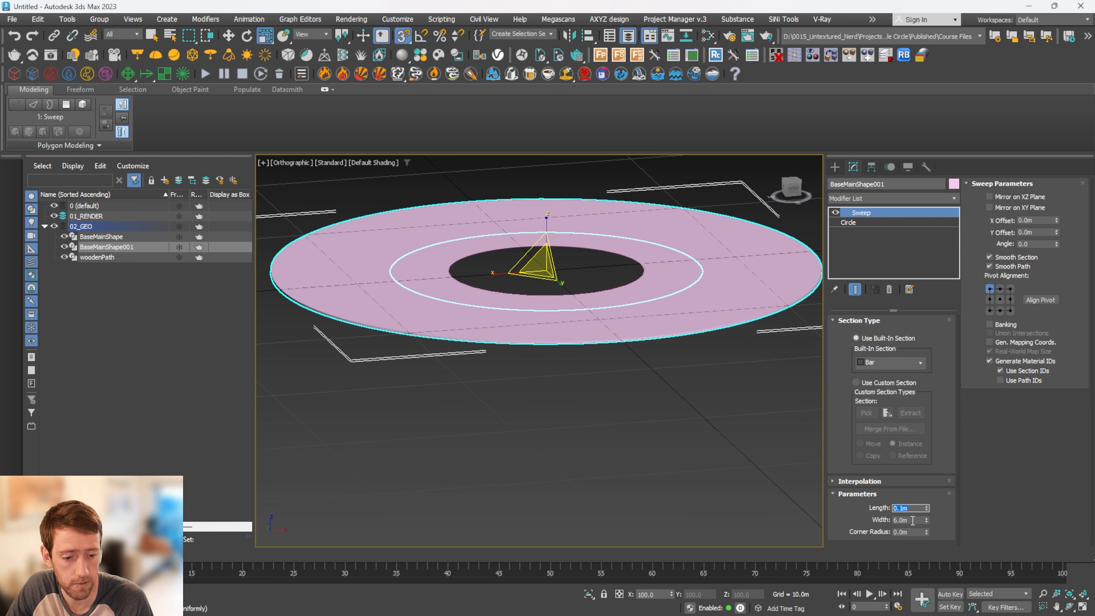
drag(912, 521, 840, 519)
alt+middle_drag(690, 300, 687, 336)
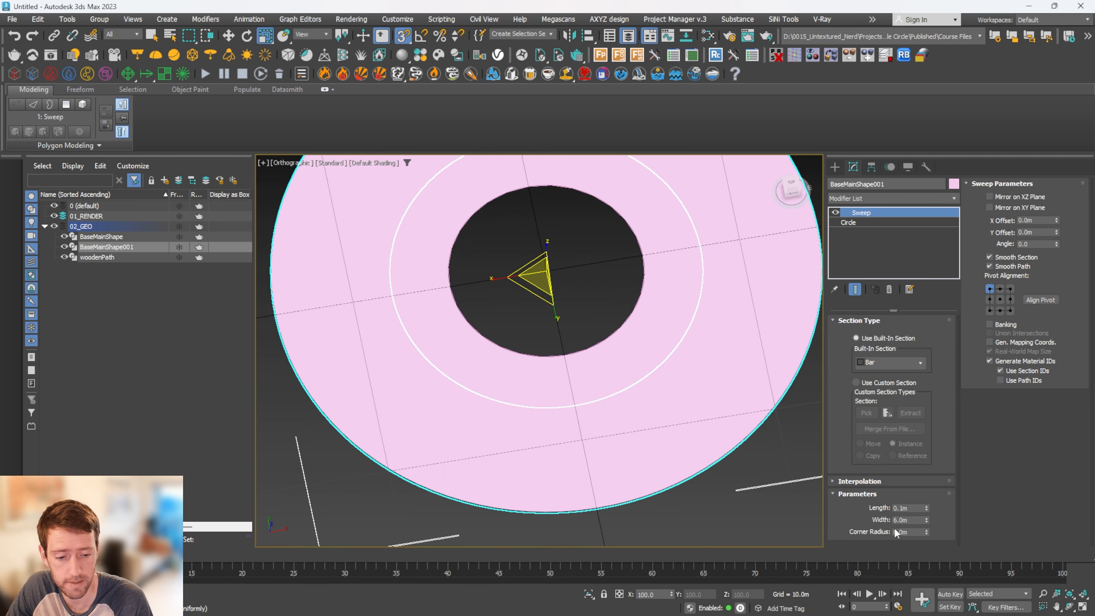
drag(910, 520, 841, 519)
text(5)
key(Return)
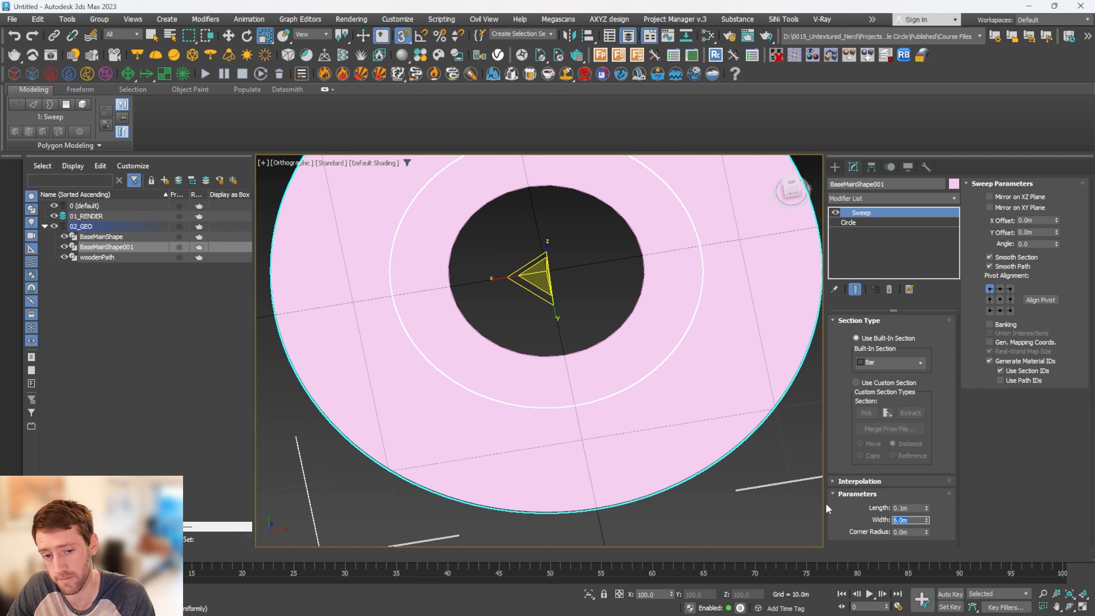
text(5)
key(Return)
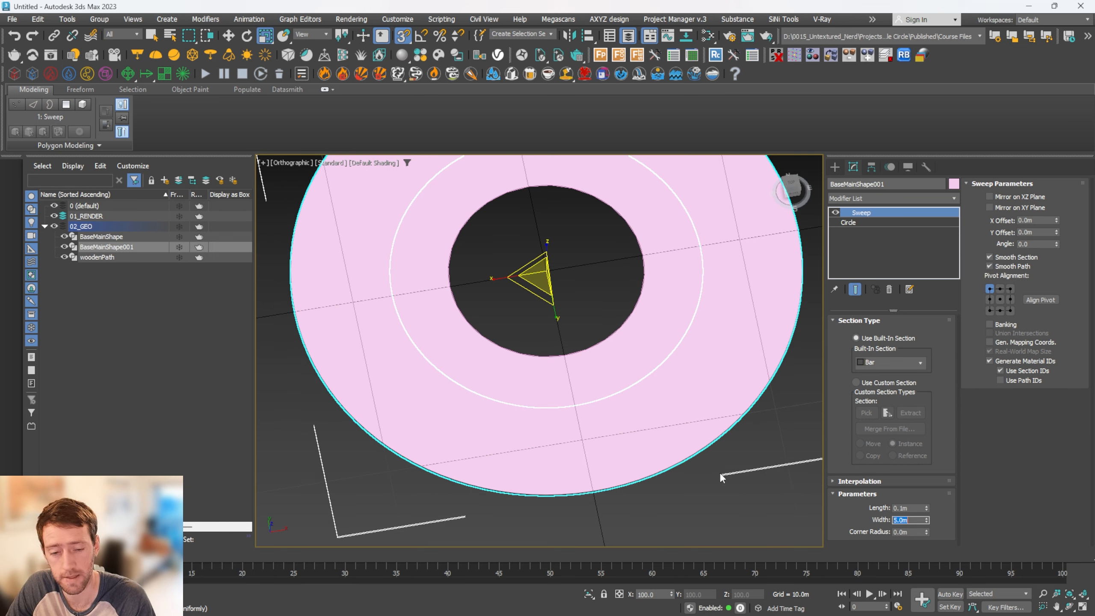
Isolate the BaseMainShape001 ring and add an Edit Poly modifier on top of its sweep
alt+middle_drag(731, 329, 730, 288)
scroll(729, 341, up, 3)
alt+middle_drag(730, 350, 739, 344)
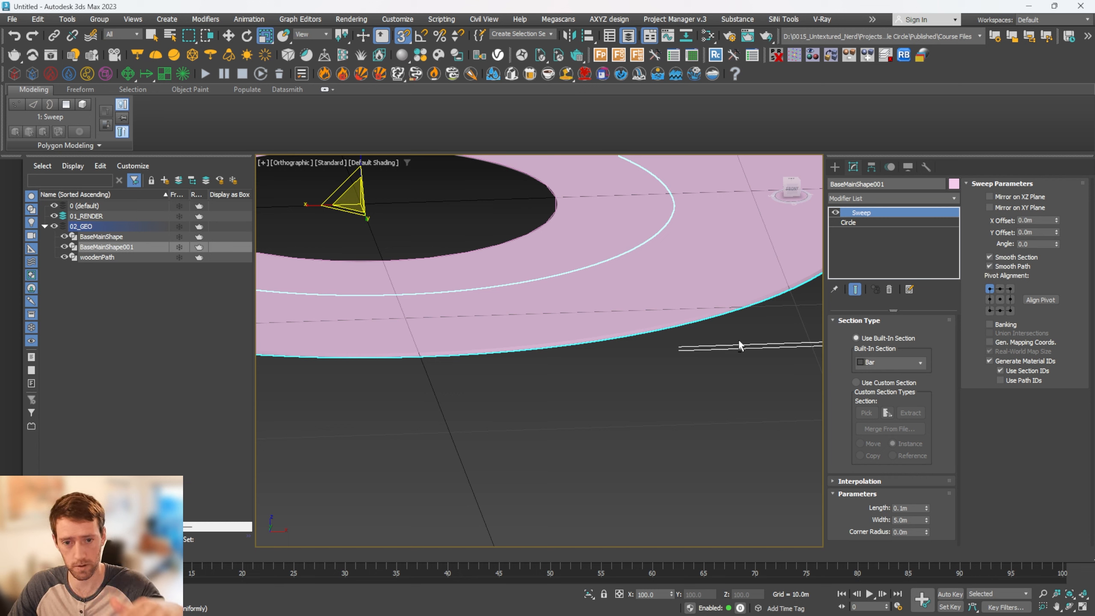
key(alt+q)
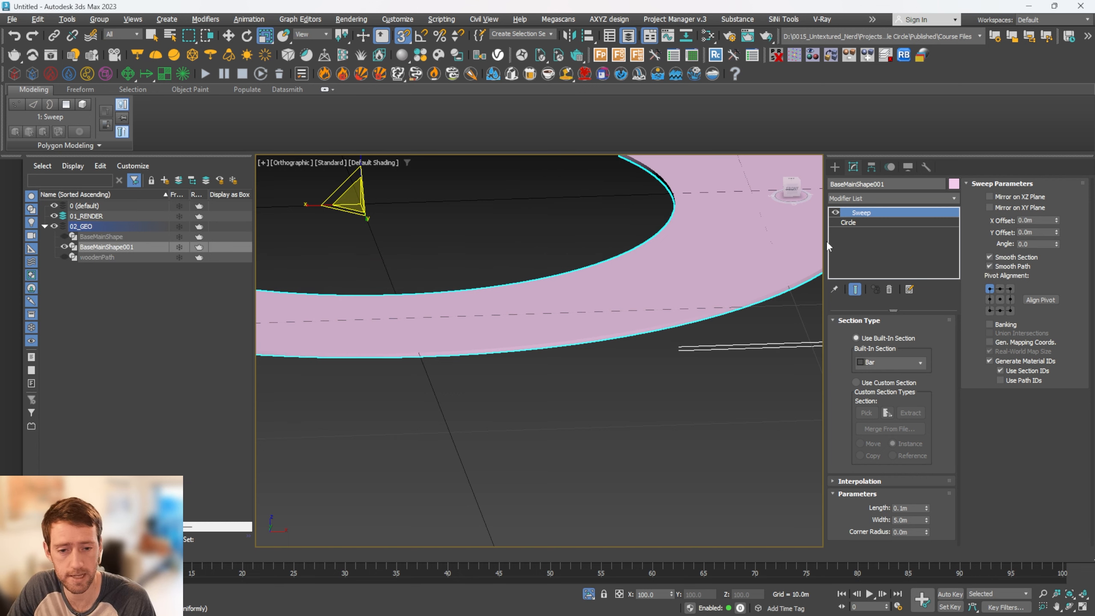
click(883, 202)
key(e)
key(e)
key(e)
key(e)
key(Return)
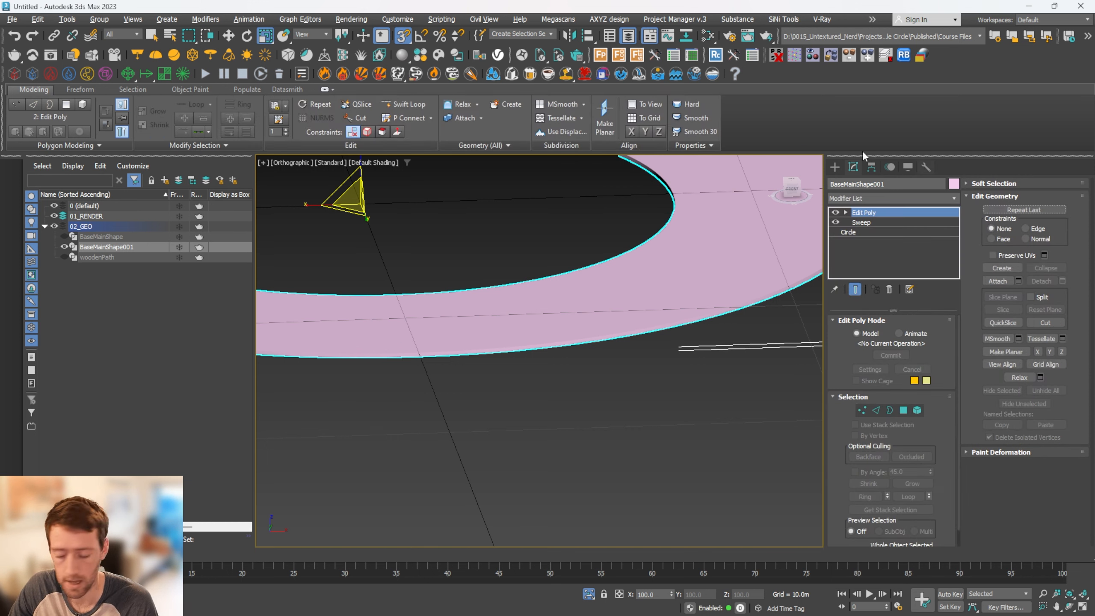
Display edged faces and delete the whole loop of polygons forming the ring's outer side wall
key(4)
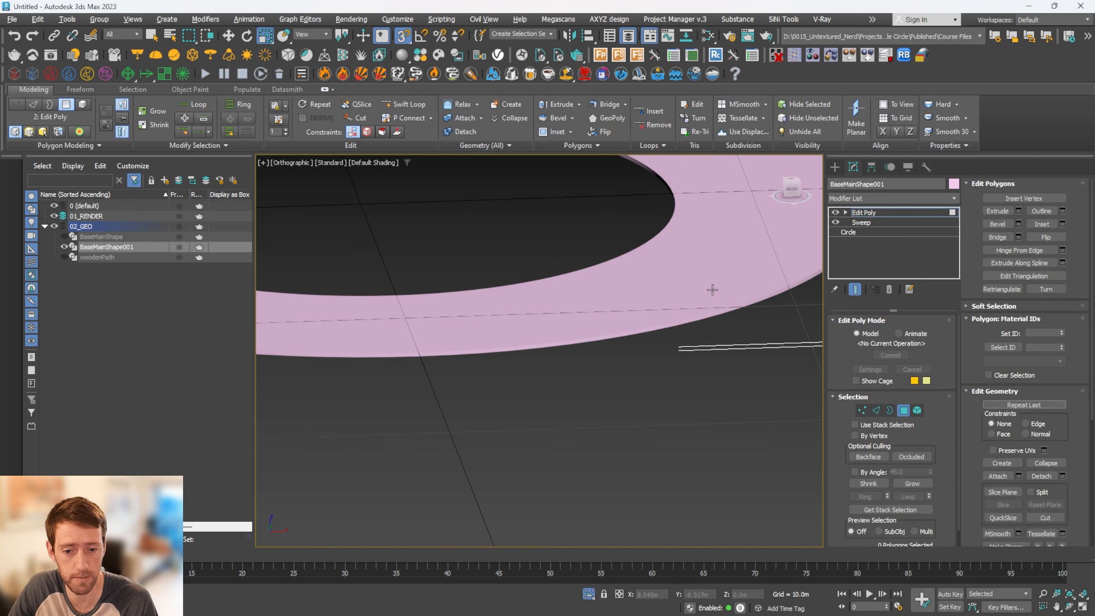
click(712, 289)
scroll(686, 300, up, 5)
key(F4)
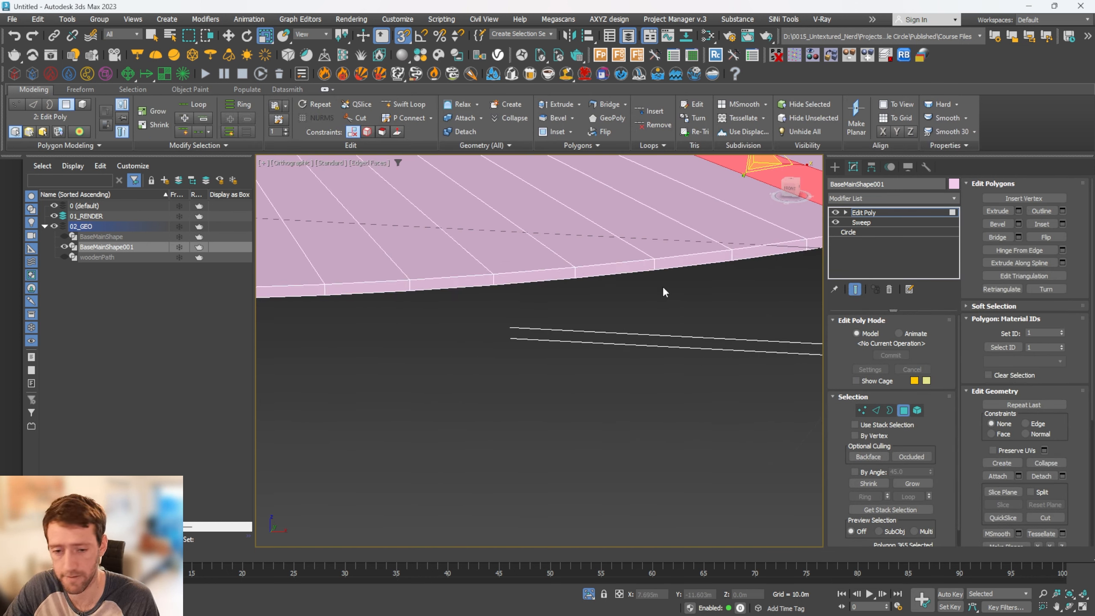
click(598, 271)
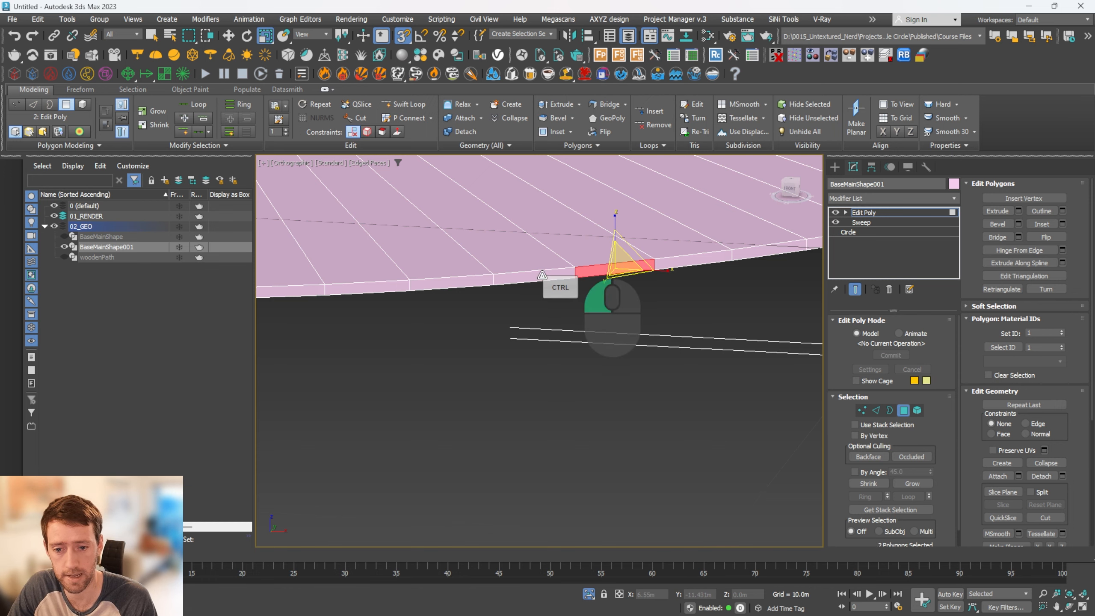
shift+click(542, 276)
scroll(574, 275, down, 4)
scroll(575, 276, down, 5)
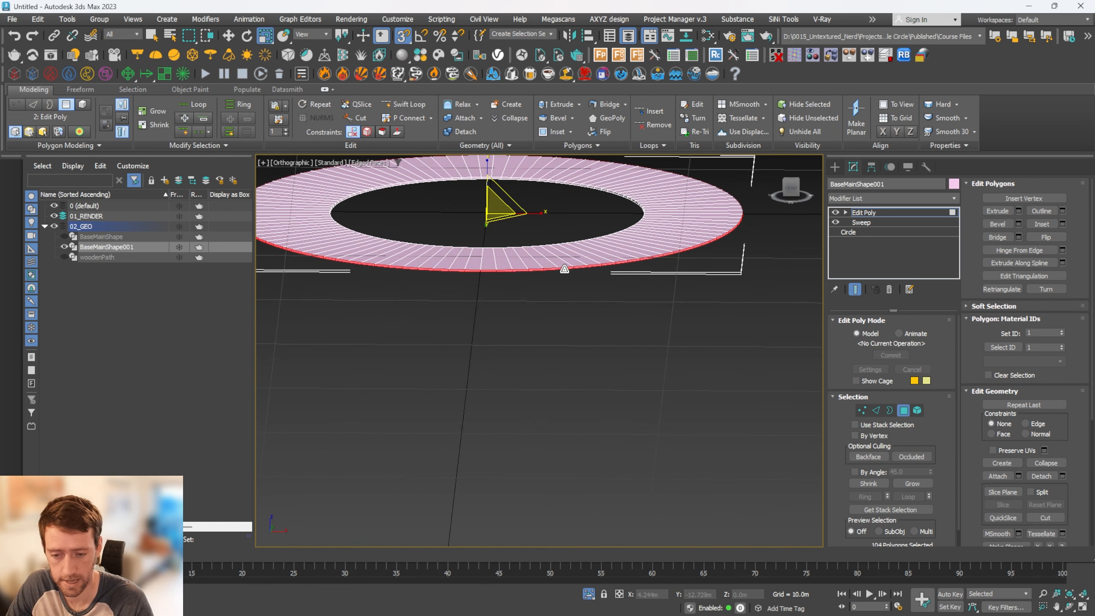
key(Delete)
Delete the whole loop of polygons forming the ring's inner side wall
alt+middle_drag(582, 275, 600, 226)
scroll(601, 226, up, 5)
double_click(722, 170)
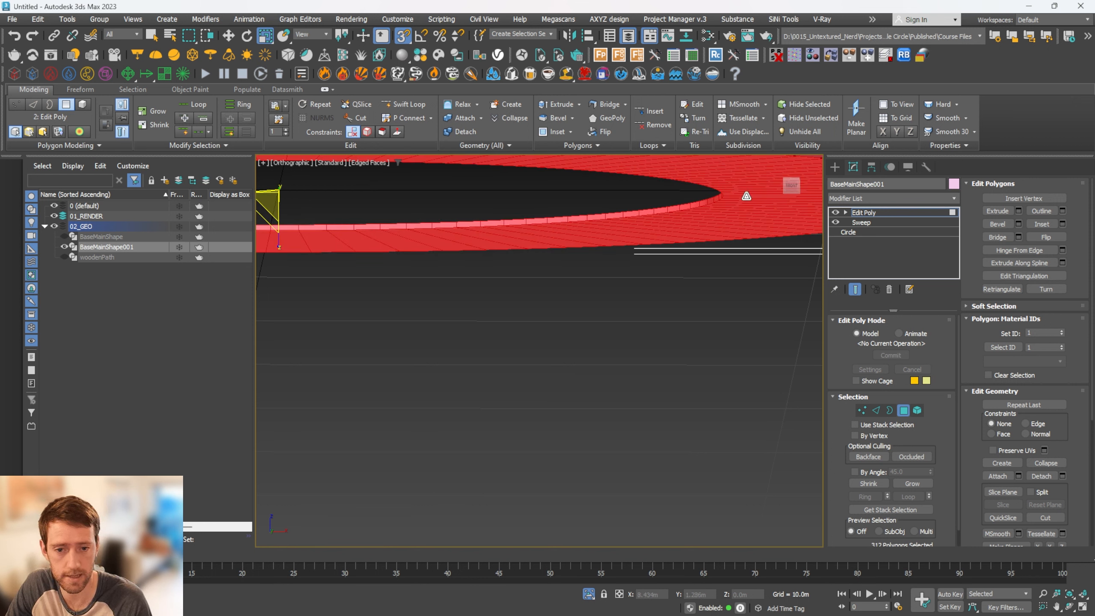
click(694, 207)
shift+click(678, 209)
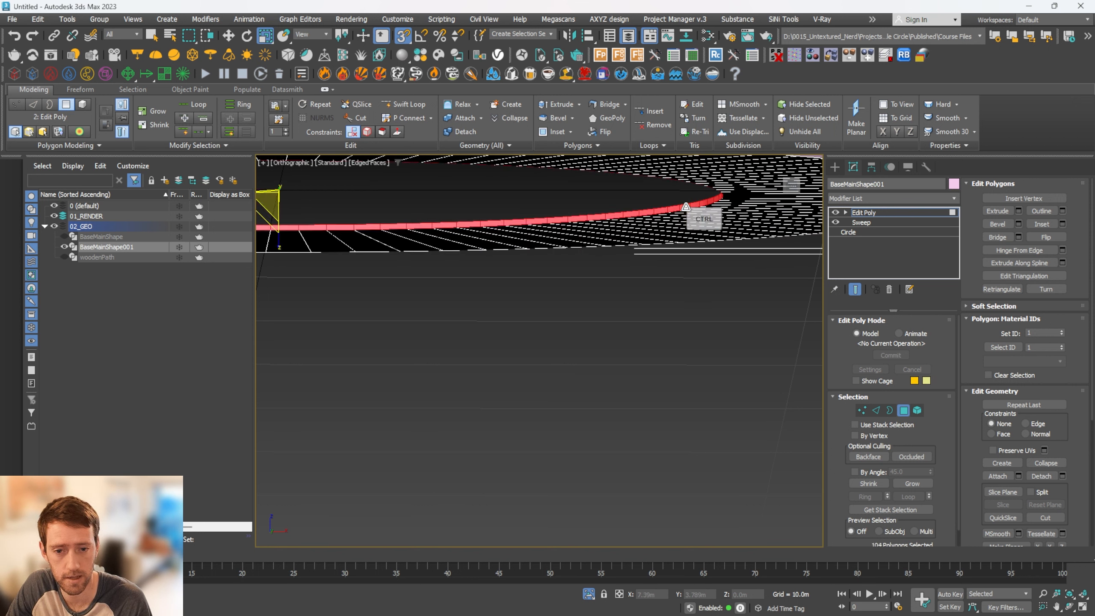
key(Delete)
Delete the loop of polygons on the ring's underside so only the flat top surface is kept
click(733, 220)
shift+click(733, 220)
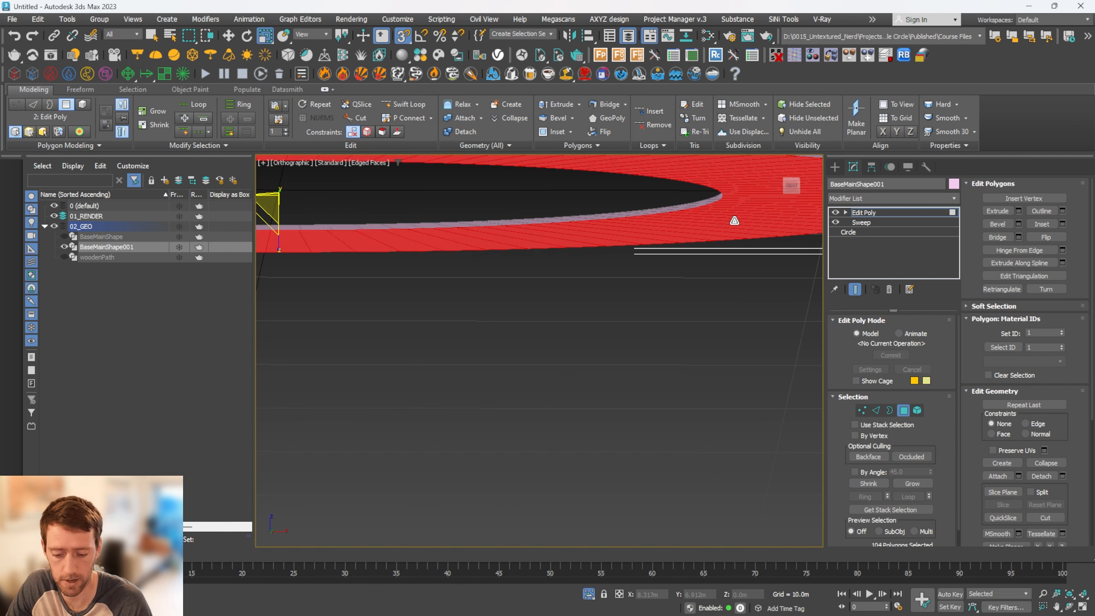
key(Delete)
alt+middle_drag(707, 236, 771, 256)
scroll(741, 271, down, 5)
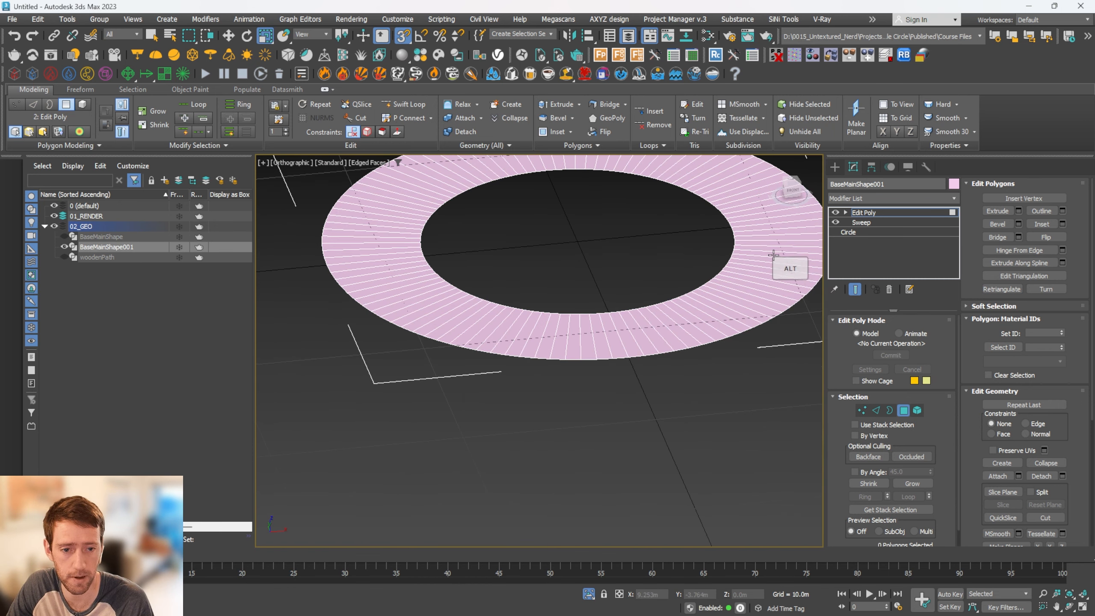
Leave polygon editing, end the isolation of the BaseMainShape001 ring and change its object color to blue
key(4)
key(alt+q)
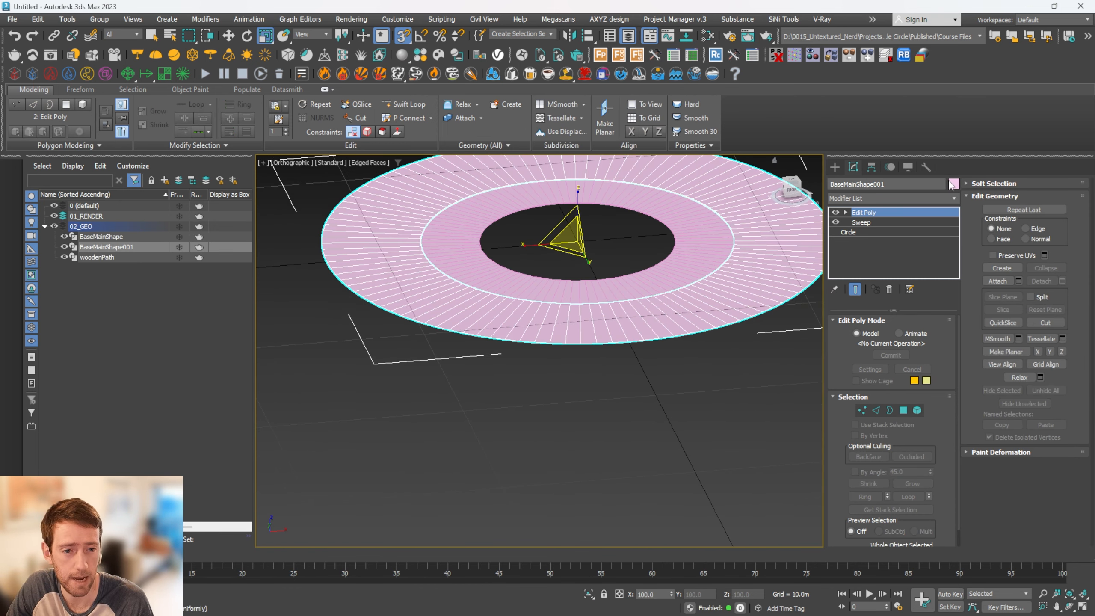
click(953, 184)
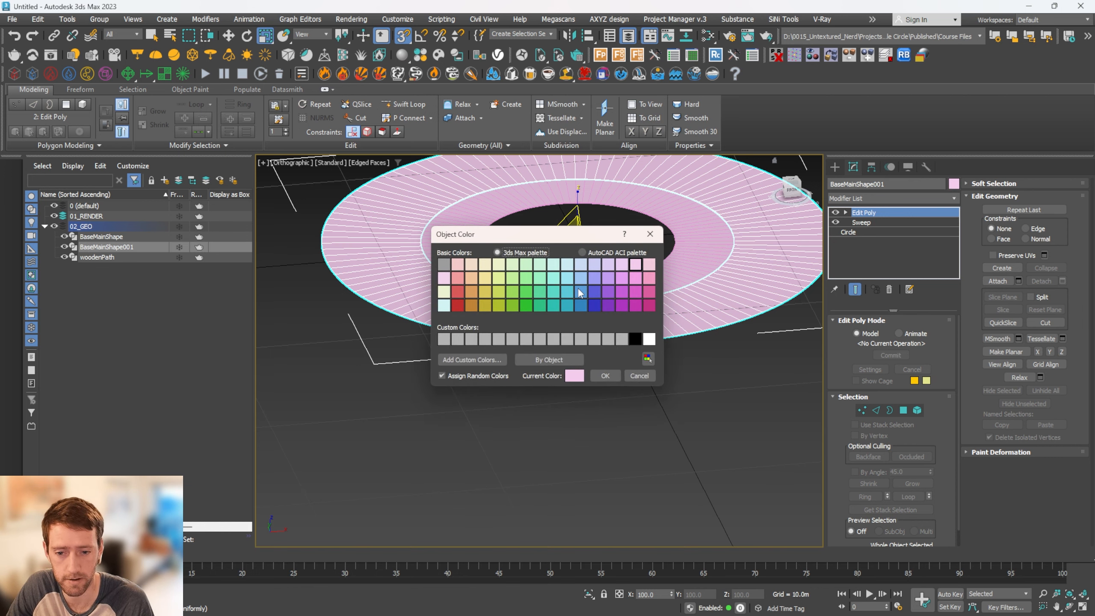
click(578, 288)
click(599, 372)
scroll(575, 242, up, 6)
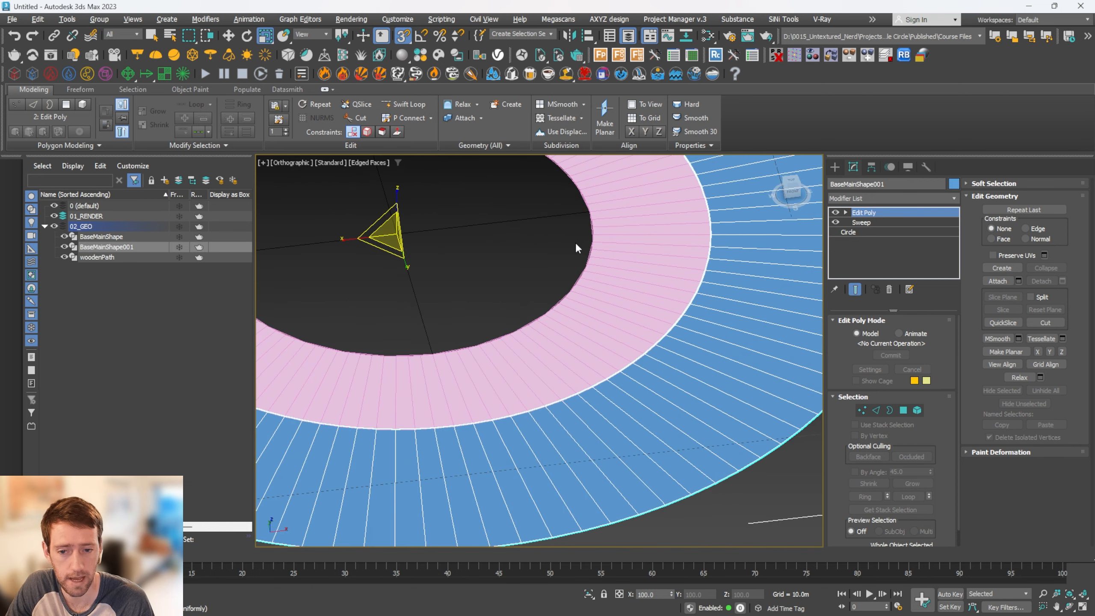
scroll(570, 268, down, 3)
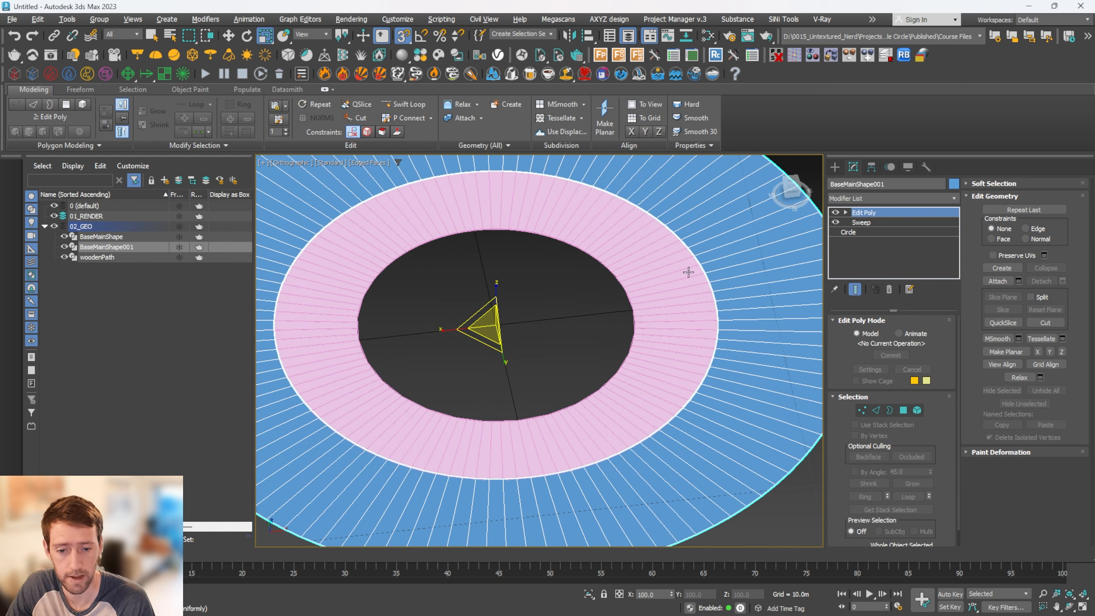
scroll(752, 379, down, 6)
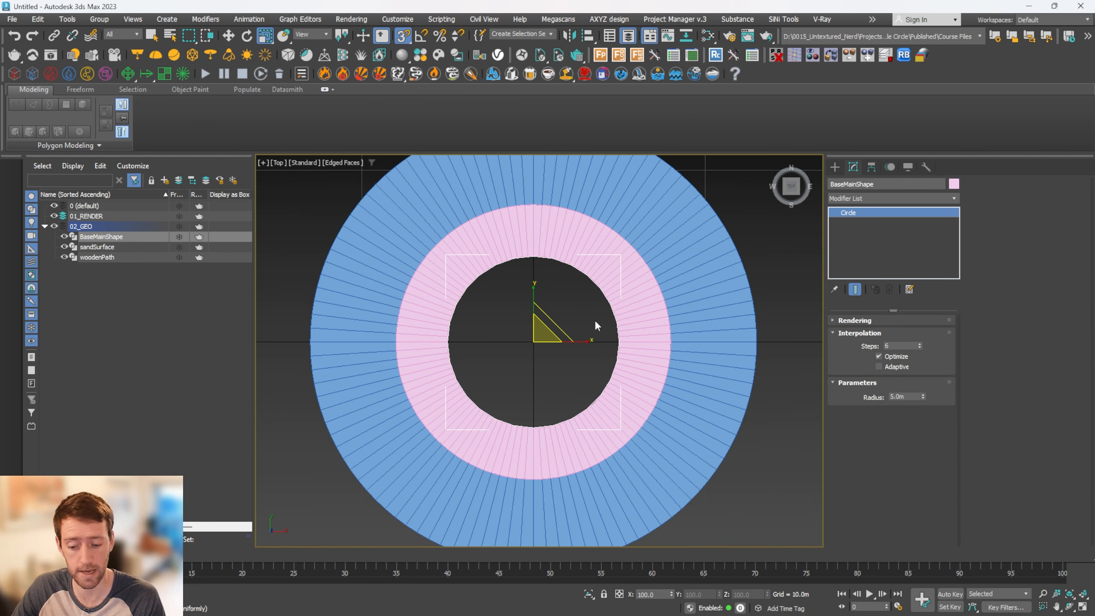
Clone the BaseMainShape circle as an independent copy named lawnSurface
mouse_move(594, 325)
shift+mouse_down()
mouse_move(539, 298)
mouse_move(635, 352)
shift+mouse_up()
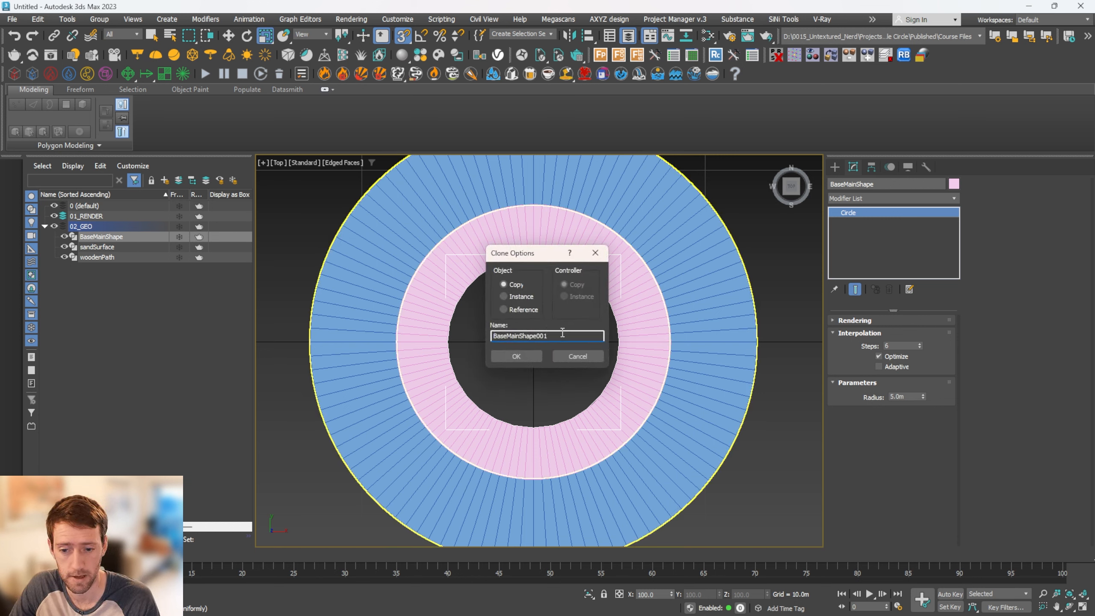
right_click(547, 334)
drag(548, 335, 324, 324)
text(lawnS)
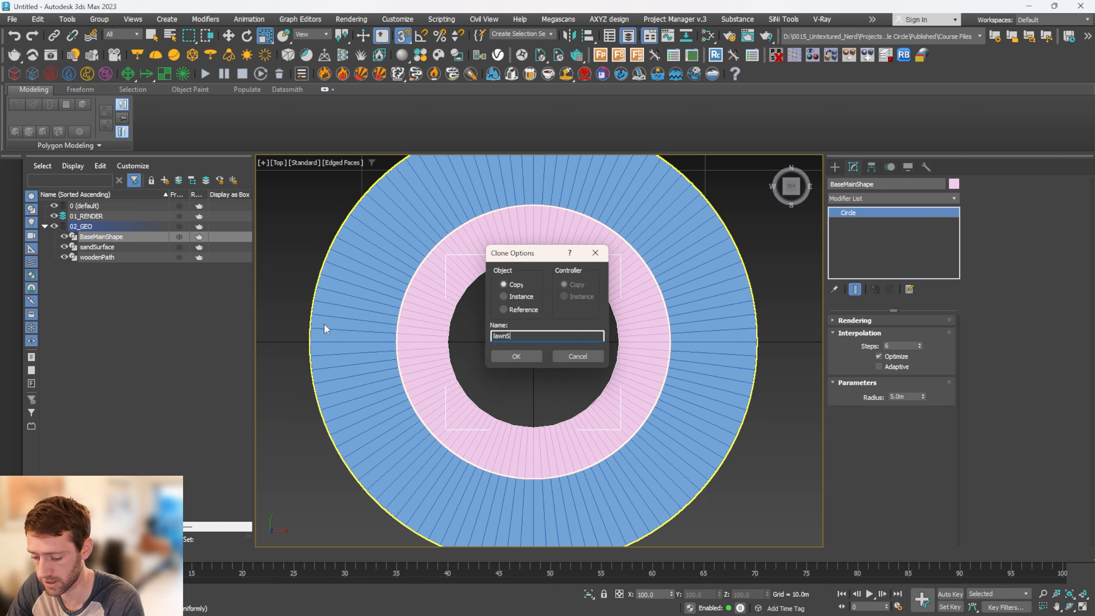
text(urface)
key(Return)
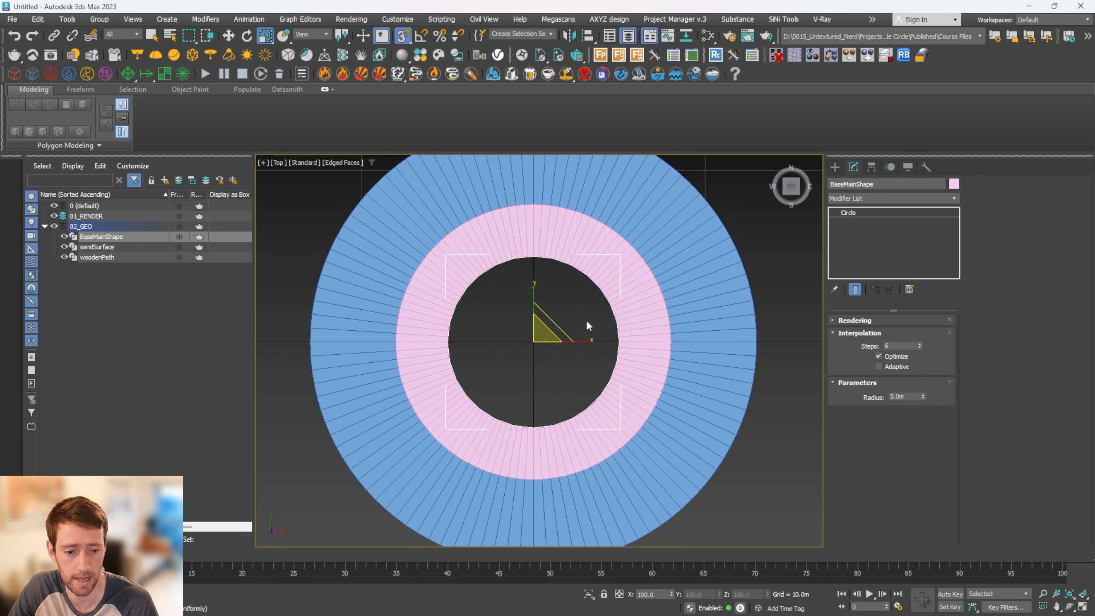
Try a 14 m radius on the lawnSurface circle, and settle on 13 m to match the blue ring's outer edge
drag(680, 312, 710, 308)
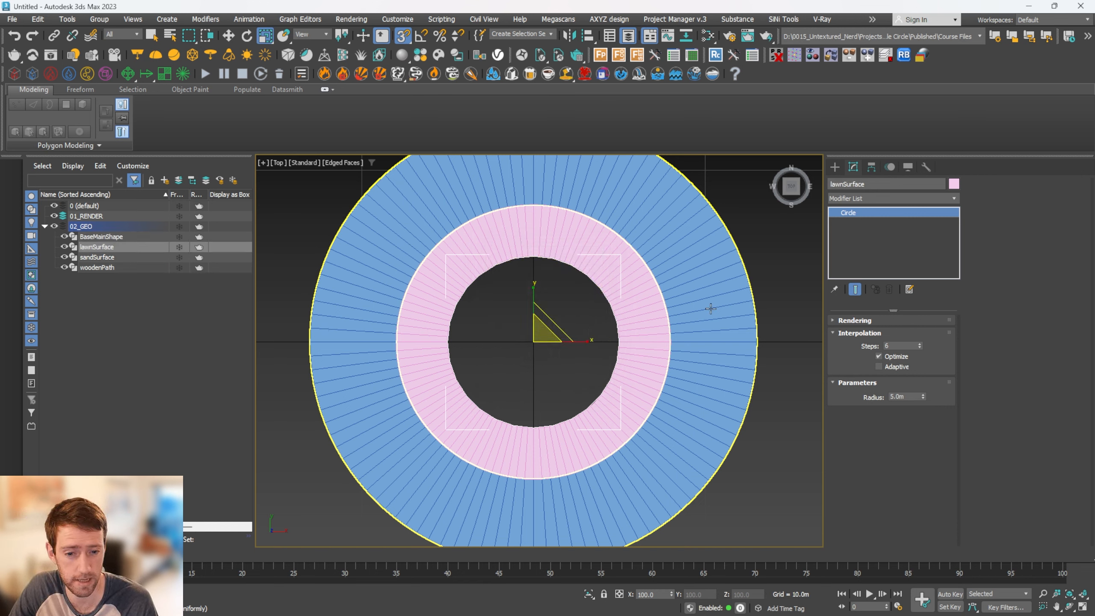
double_click(908, 396)
text(14)
key(Return)
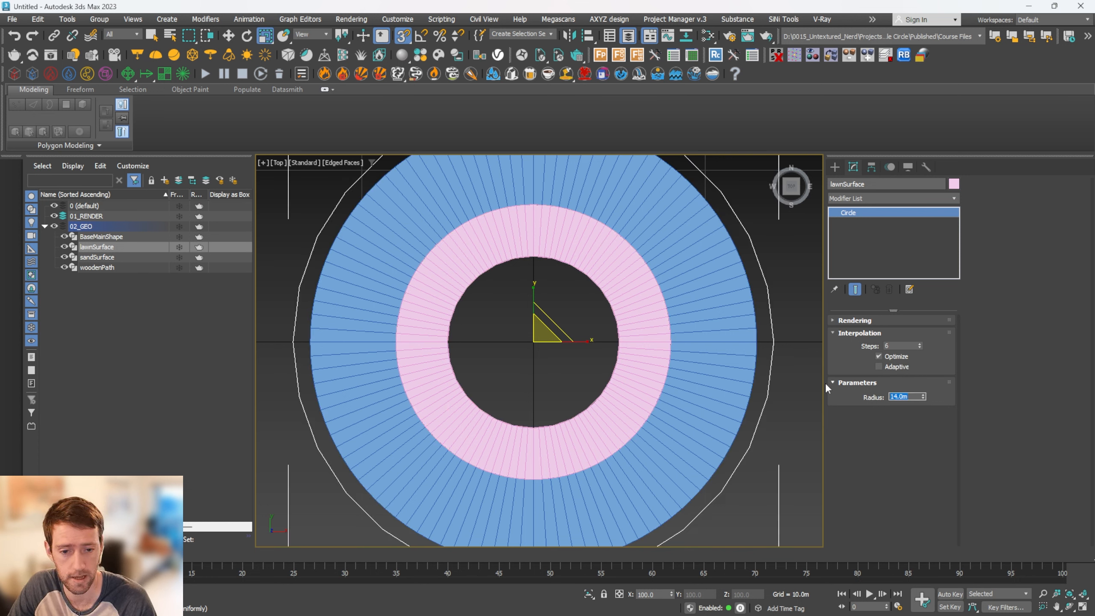
text(13)
key(Return)
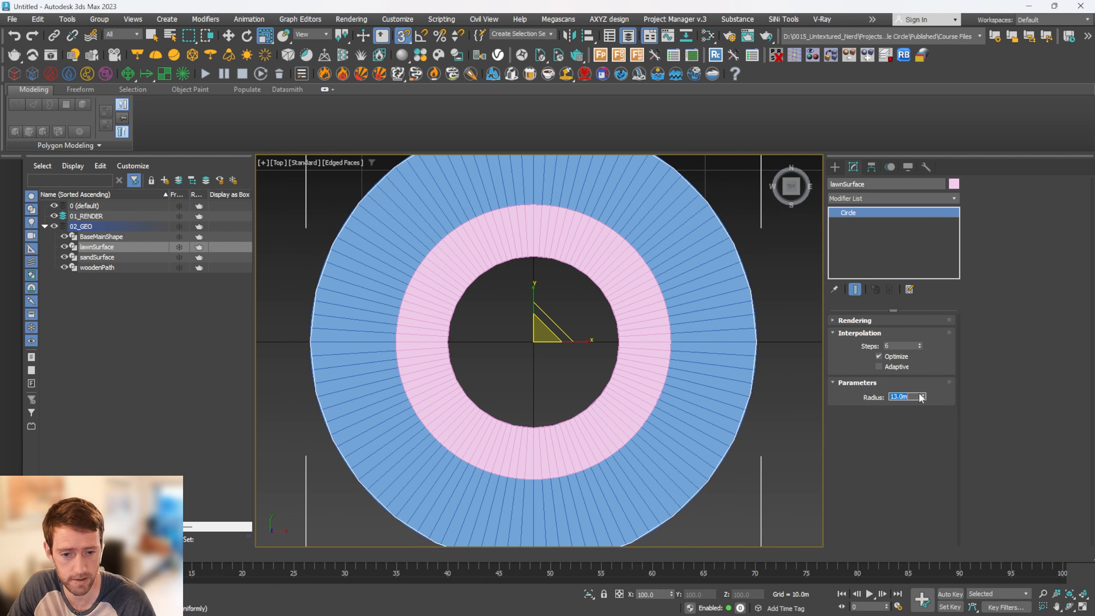
Smooth the lawnSurface circle by setting its interpolation steps to 50
scroll(741, 307, up, 5)
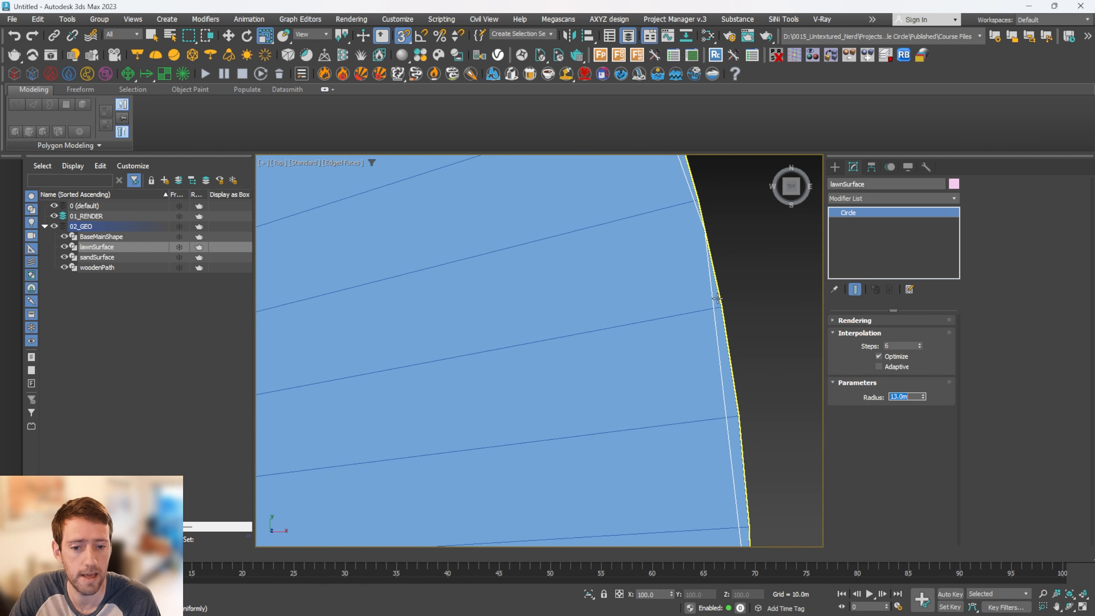
scroll(718, 301, down, 4)
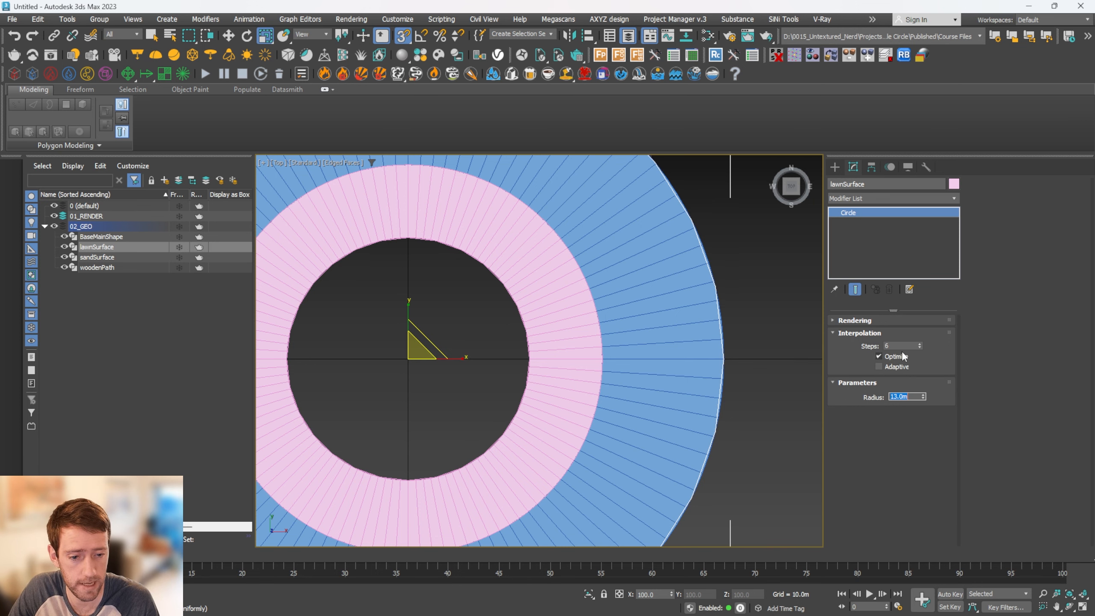
drag(898, 346, 854, 345)
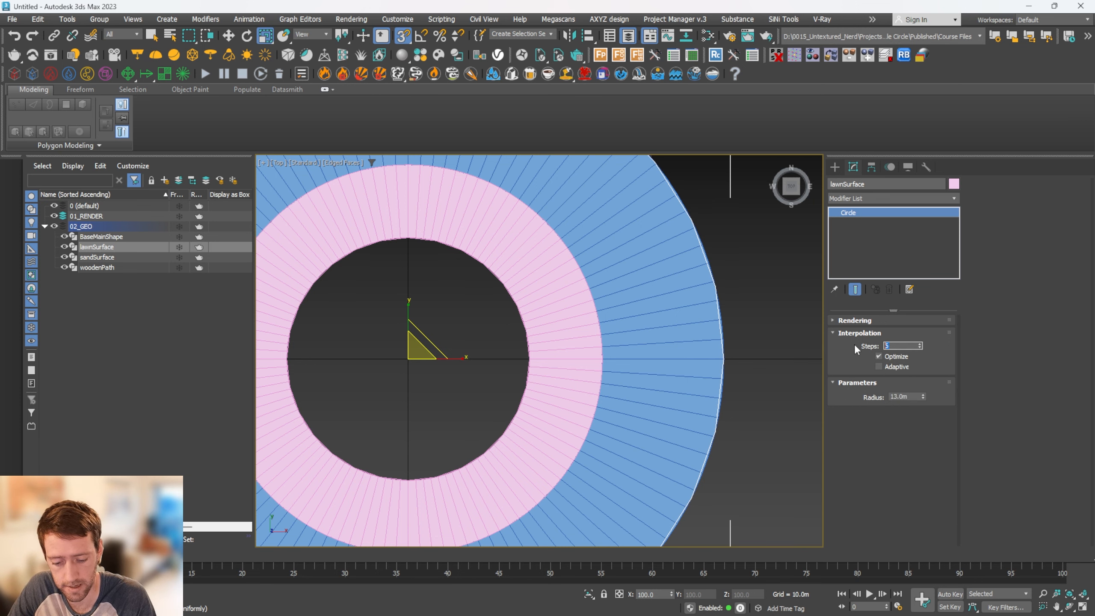
text(50)
key(Return)
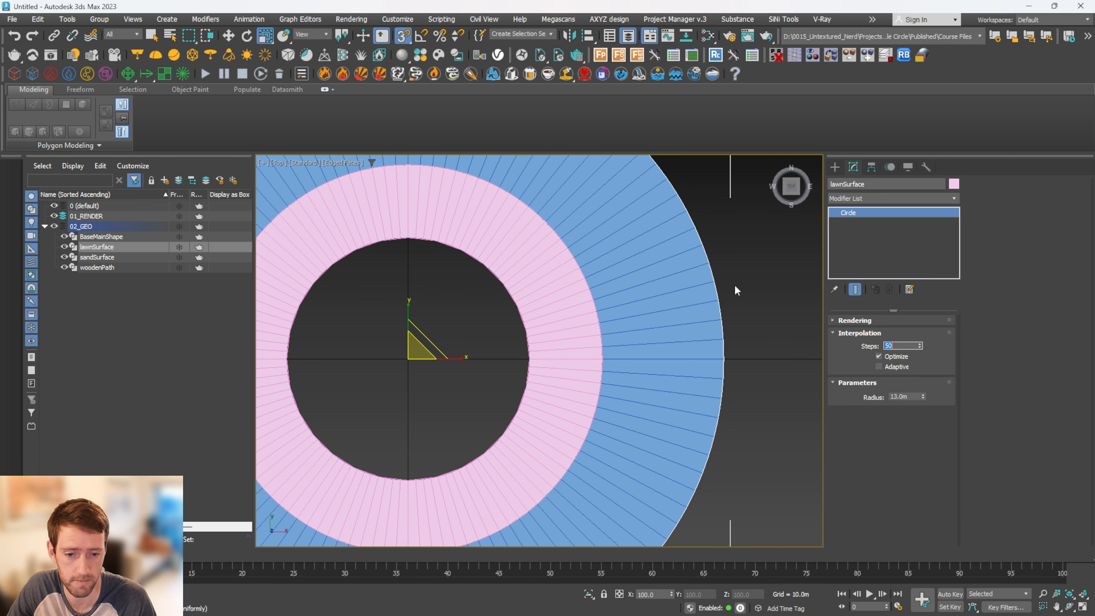
scroll(735, 265, up, 3)
scroll(648, 394, down, 8)
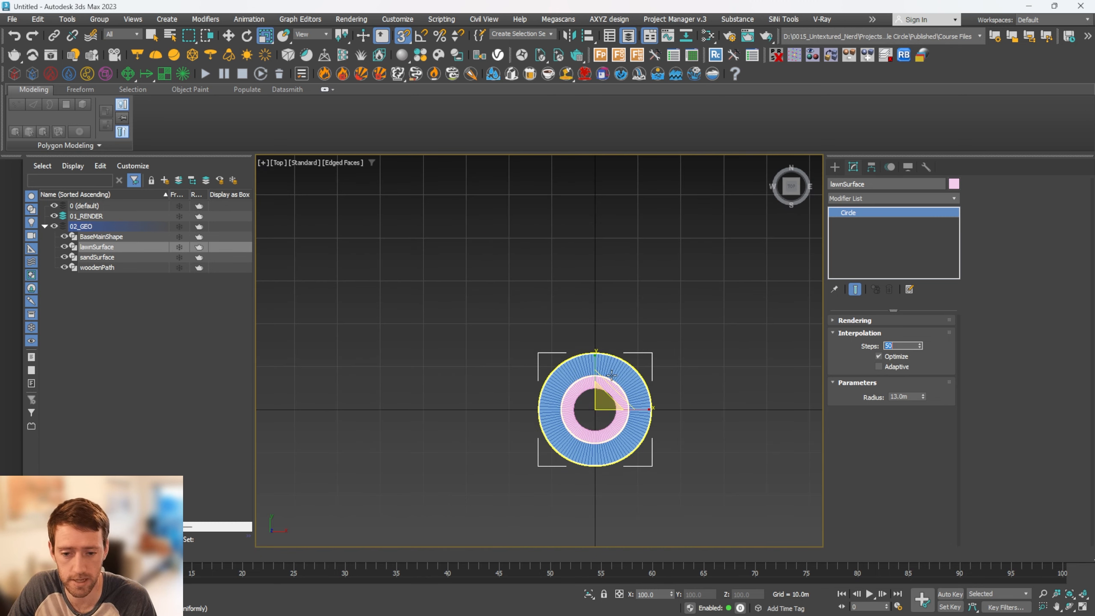
Add a Sweep modifier to the lawnSurface circle
scroll(608, 364, up, 3)
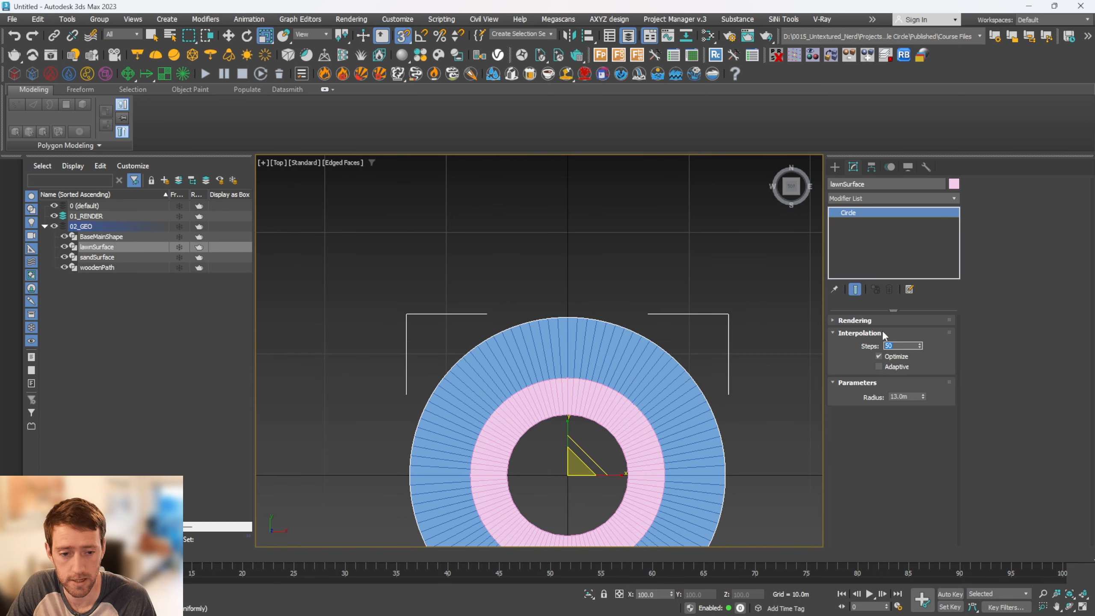
click(877, 204)
text(sweep)
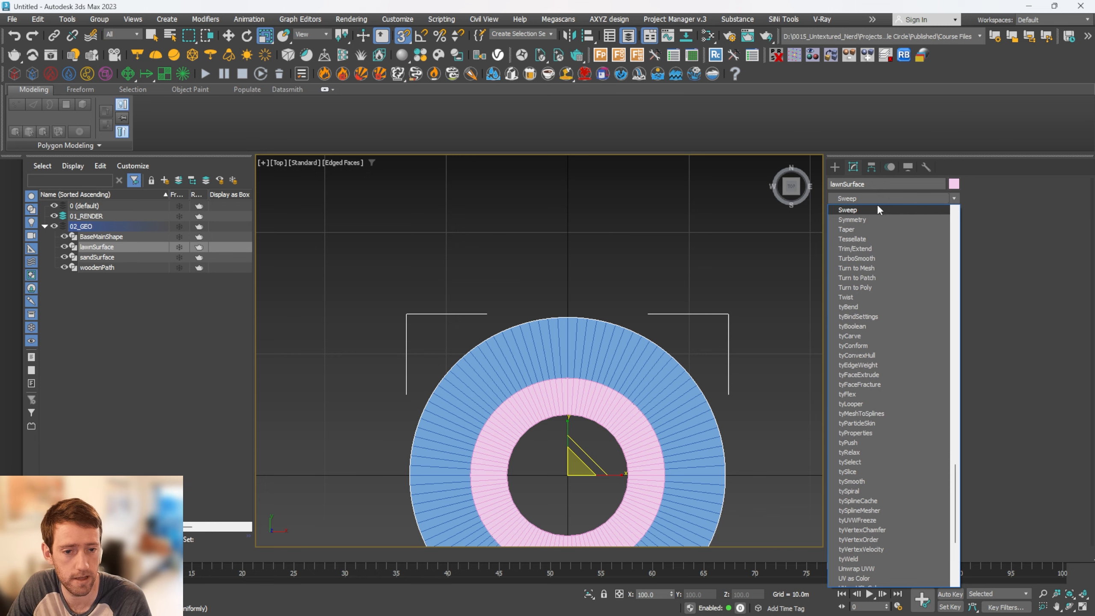
key(Return)
middle_drag(751, 324, 690, 292)
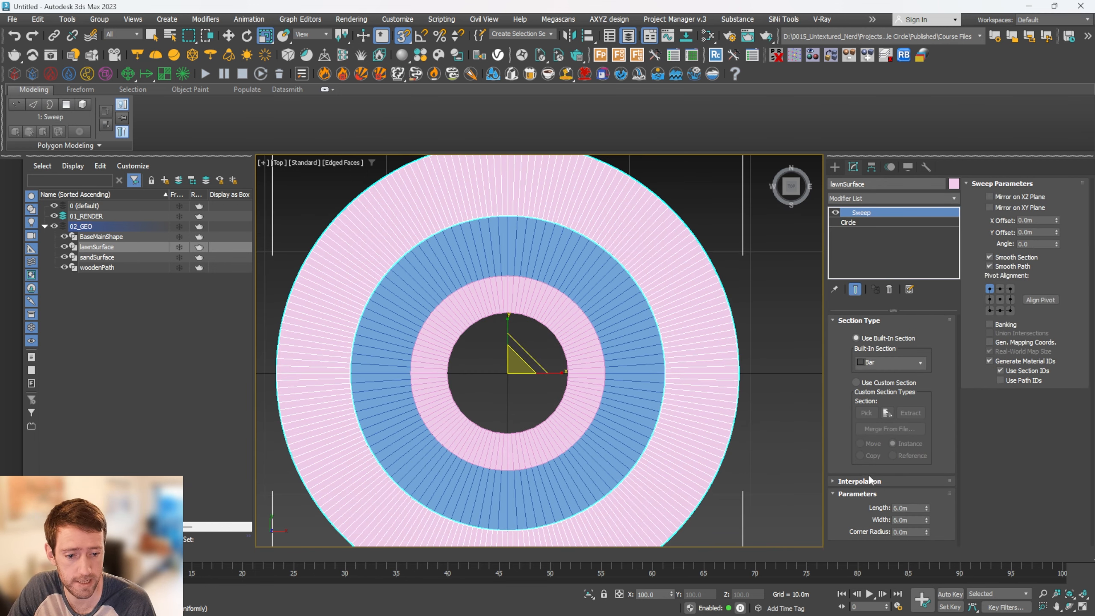
Set the width of the lawnSurface sweep's bar section to 40 m
double_click(920, 520)
text(5)
key(Return)
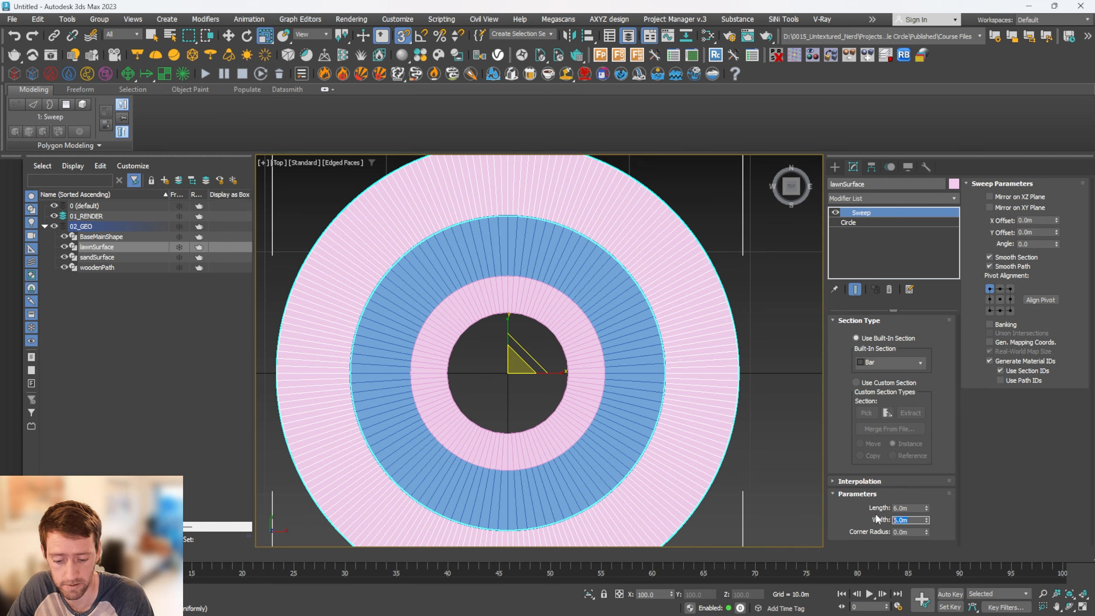
text(40)
key(Return)
scroll(619, 429, down, 5)
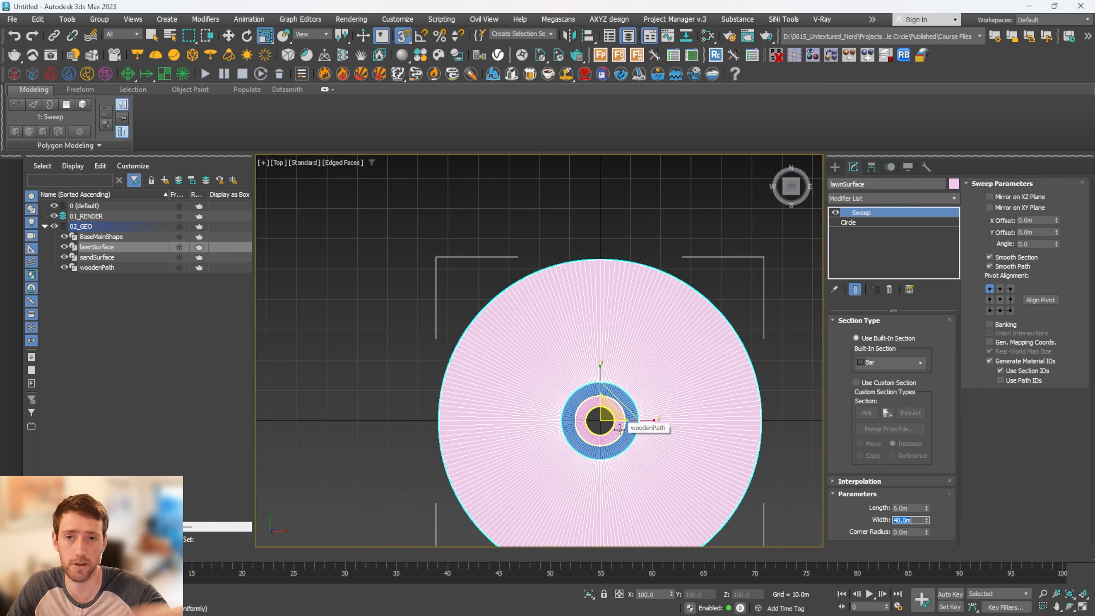
scroll(642, 412, up, 4)
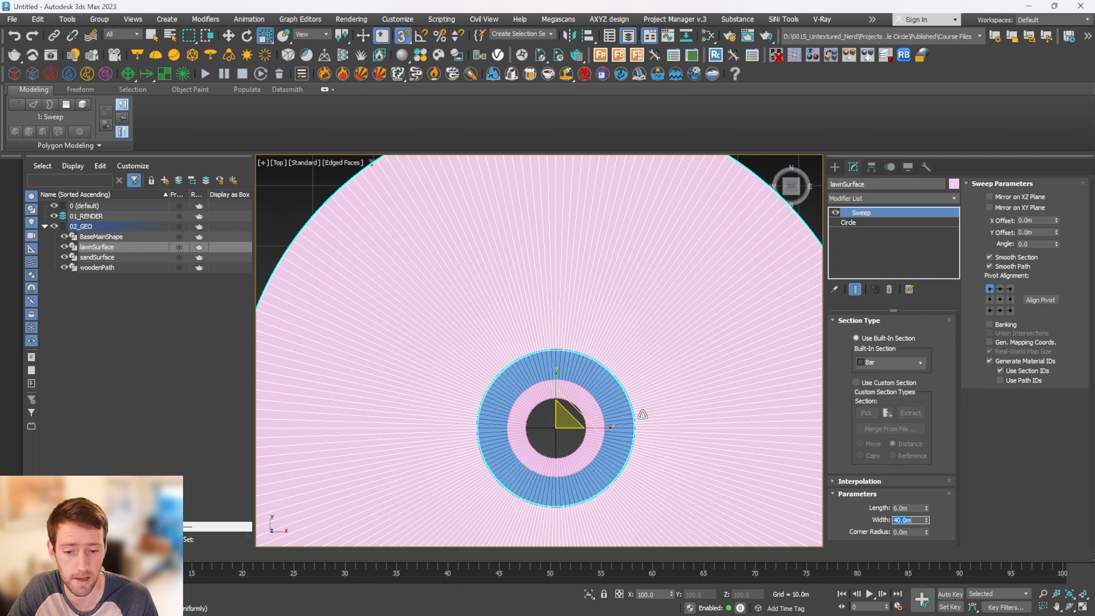
Add an Edit Poly modifier on top of the lawnSurface sweep and isolate the object
scroll(592, 414, up, 4)
alt+middle_drag(761, 404, 757, 336)
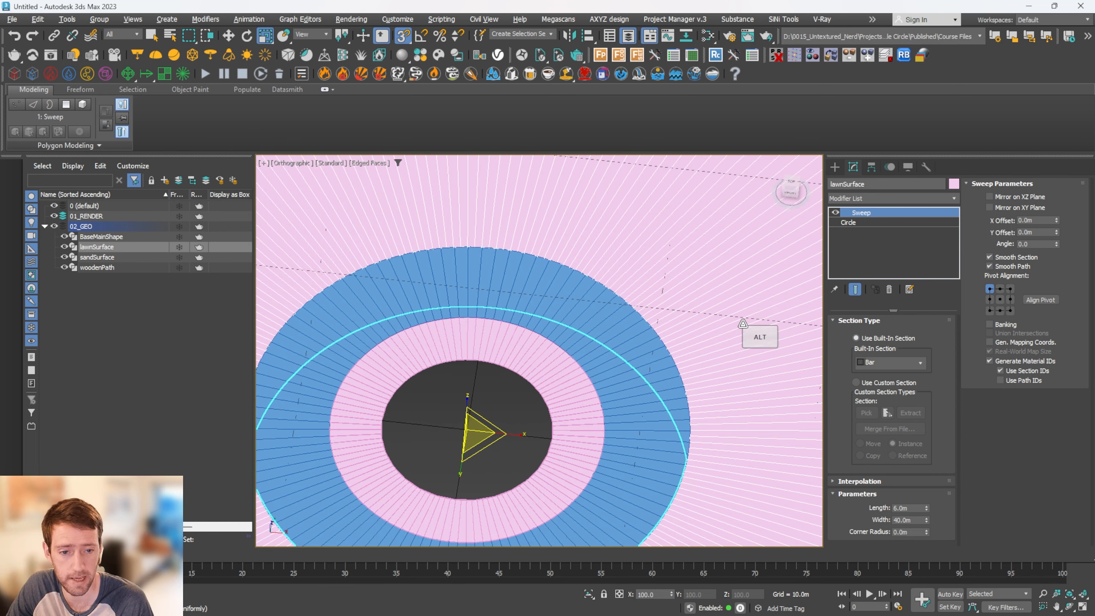
click(883, 201)
text(edit po)
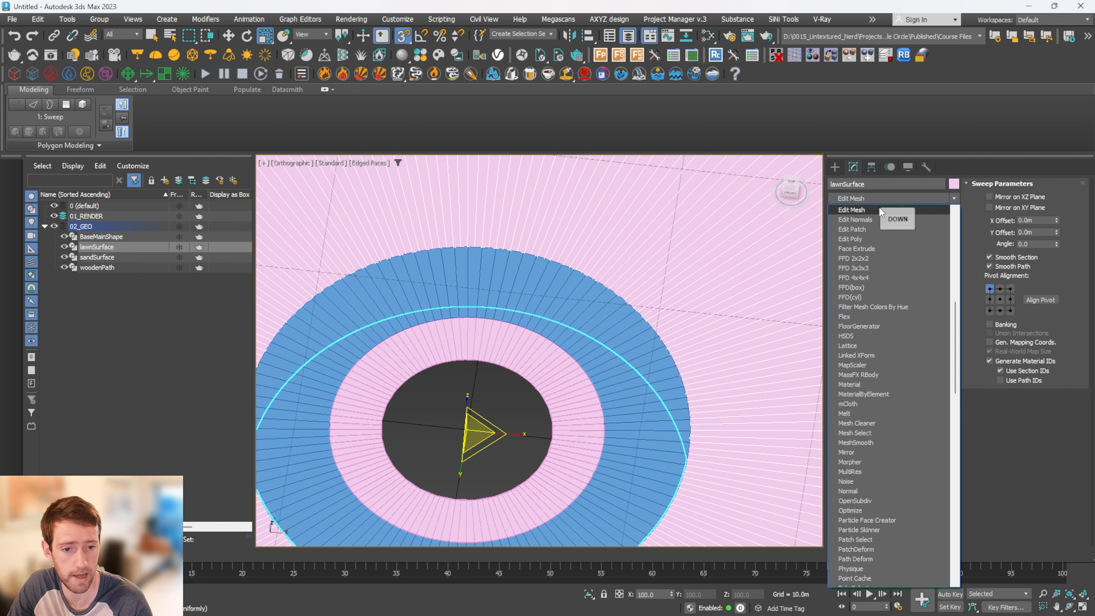
key(Return)
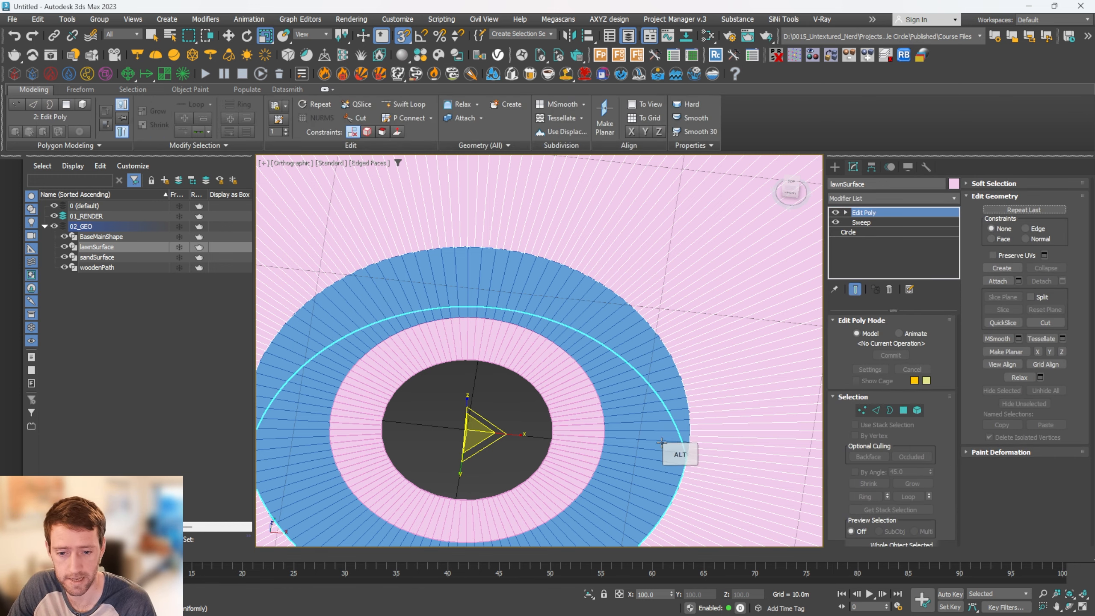
alt+middle_drag(664, 377, 642, 366)
key(alt+q)
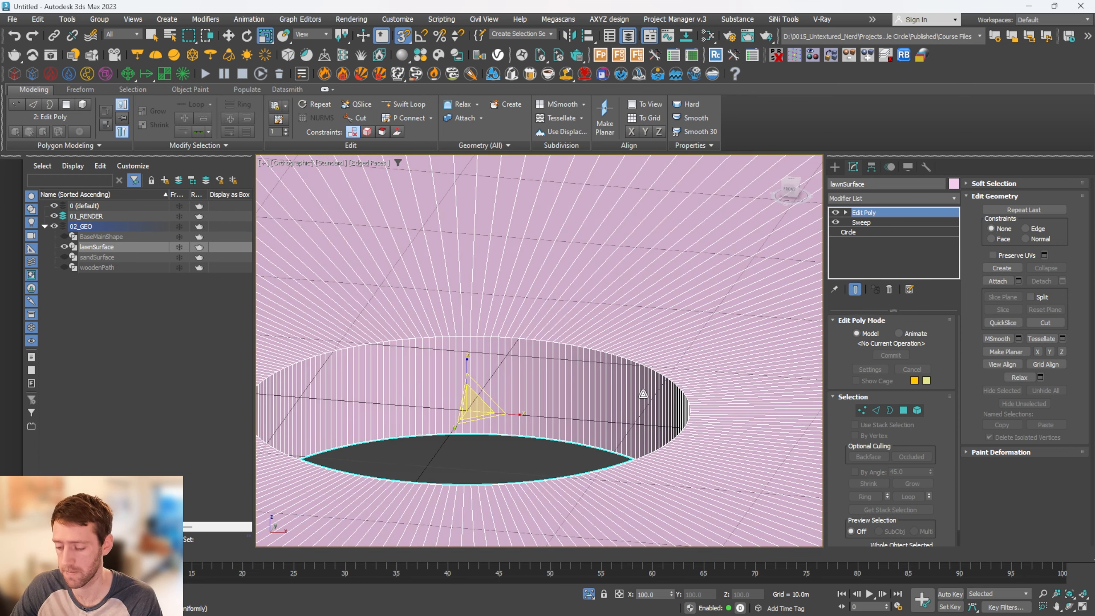
Delete the whole loop of polygons forming the lawnSurface ring's outer side wall
scroll(645, 394, down, 6)
key(4)
scroll(656, 402, up, 5)
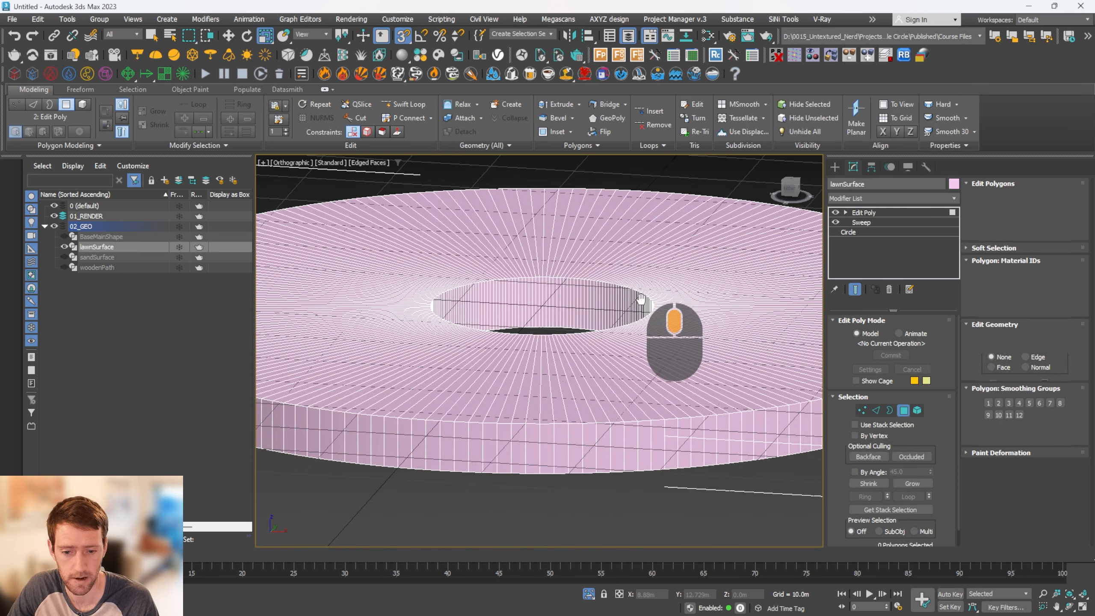
click(595, 424)
shift+click(582, 423)
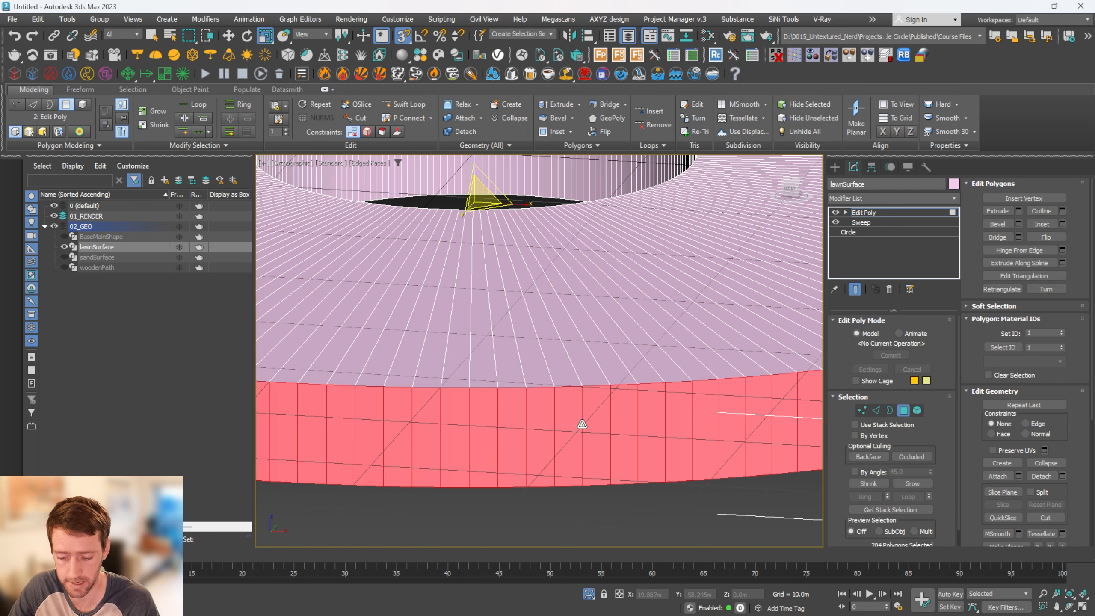
key(Delete)
Delete the polygon loops of the lawnSurface ring's inner side wall and underside, keeping only the flat top
middle_drag(603, 182, 611, 269)
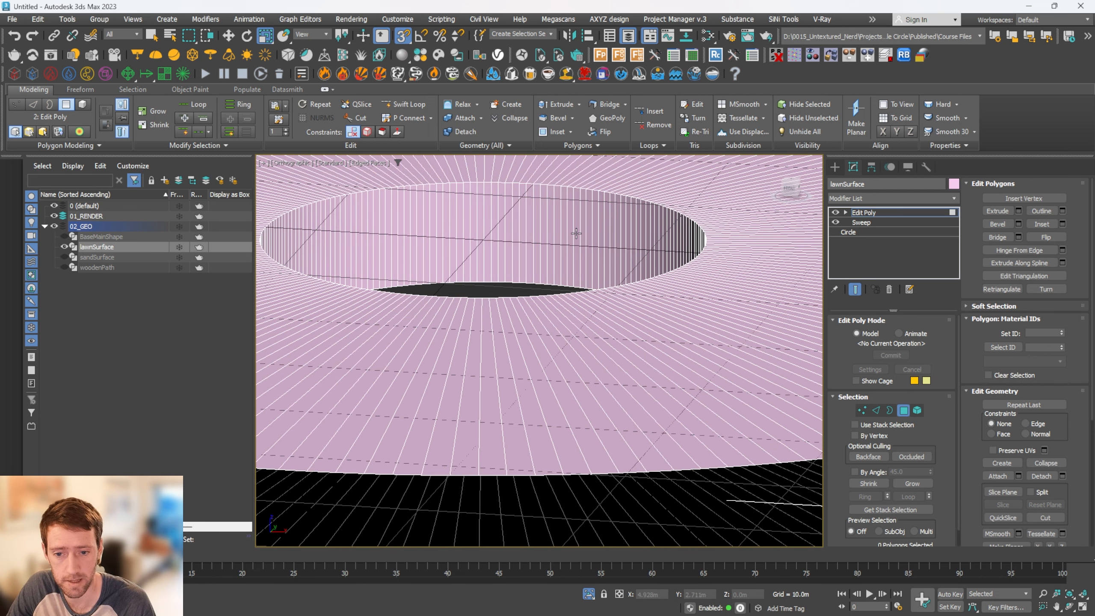
click(578, 231)
ctrl+double_click(569, 228)
scroll(590, 291, down, 5)
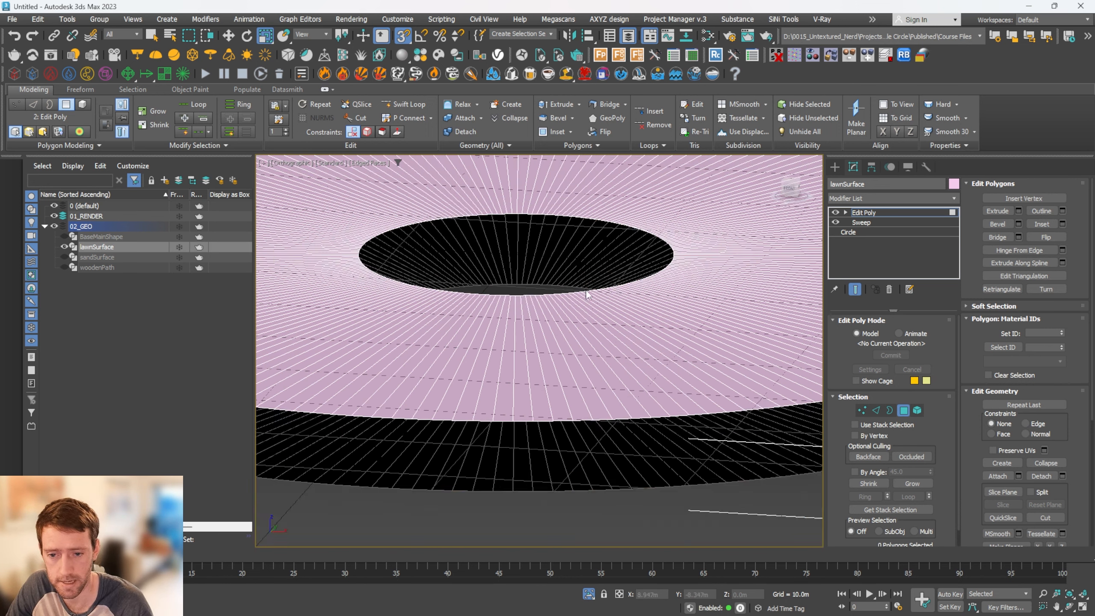
key(Delete)
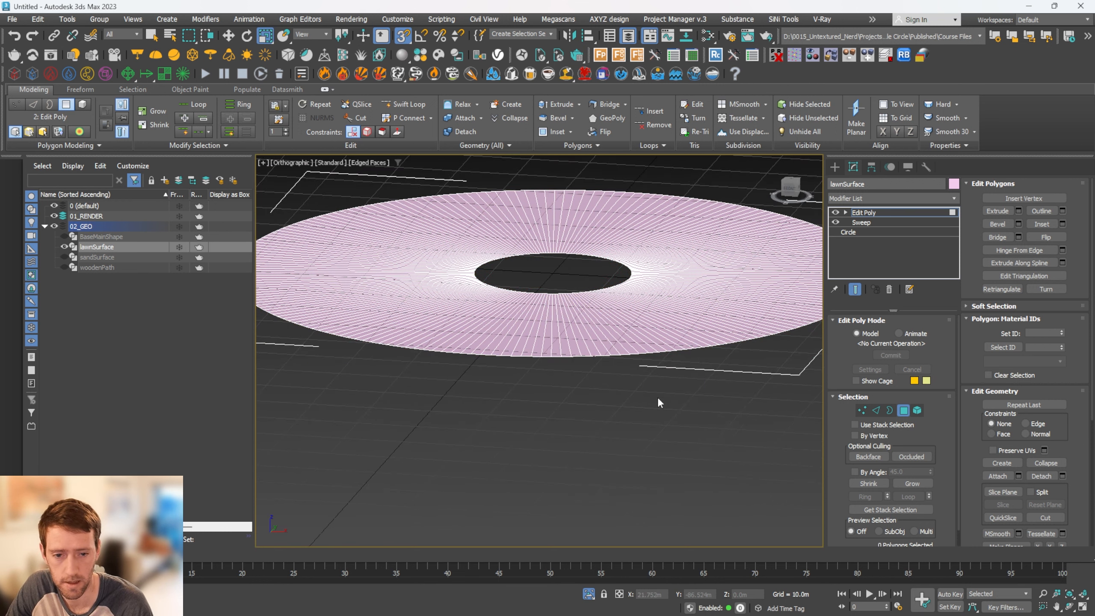
Leave polygon editing on lawnSurface and end its isolation to show it together with the other rings
click(875, 214)
key(alt+q)
alt+middle_drag(692, 260, 641, 290)
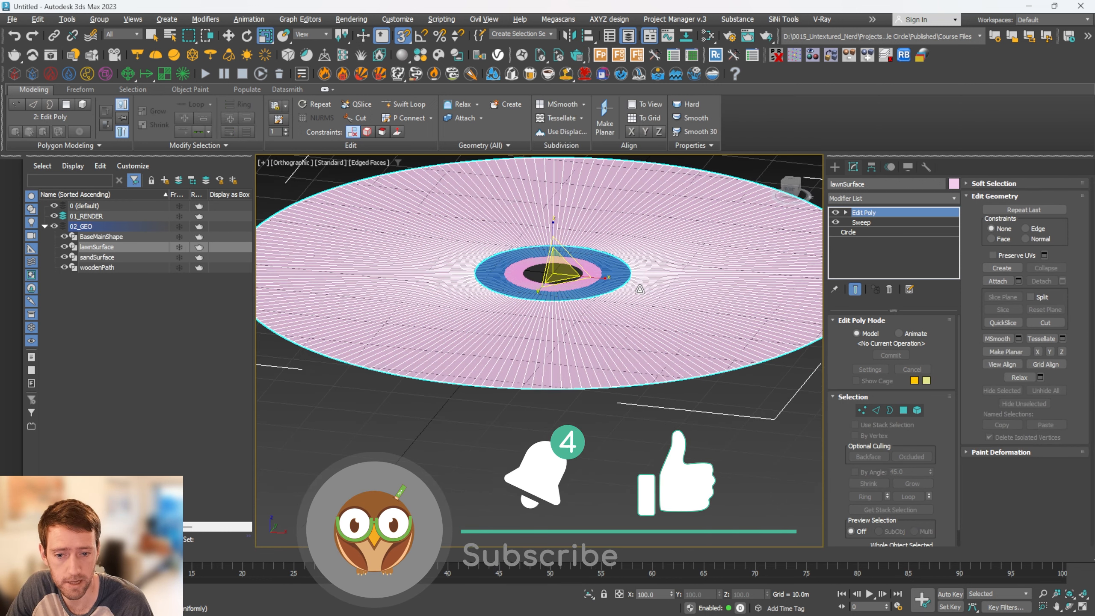
scroll(640, 291, up, 5)
alt+middle_drag(601, 260, 629, 307)
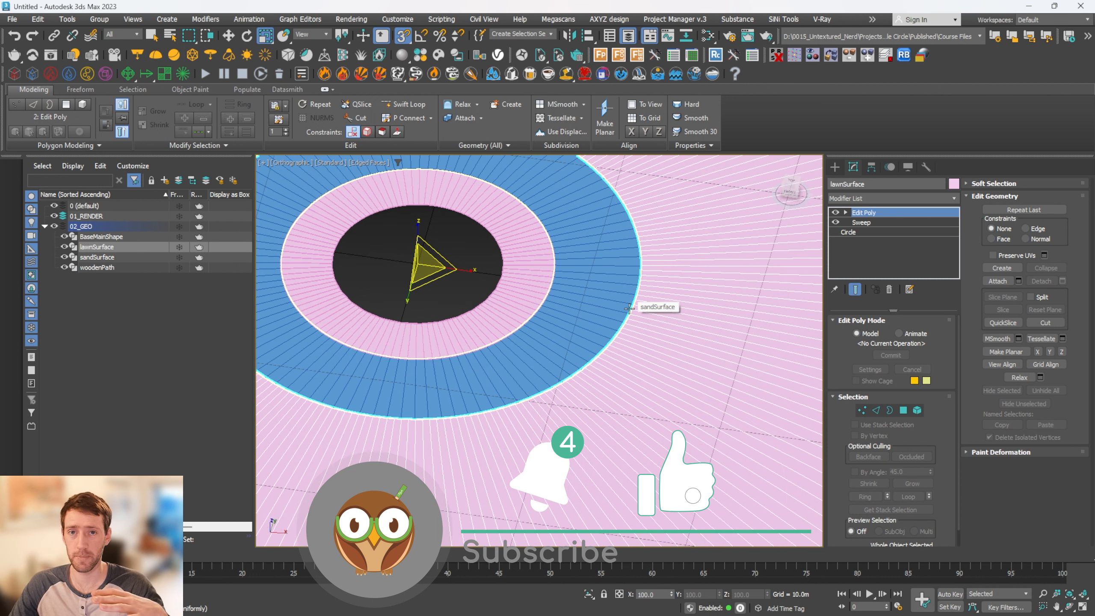
scroll(628, 307, up, 2)
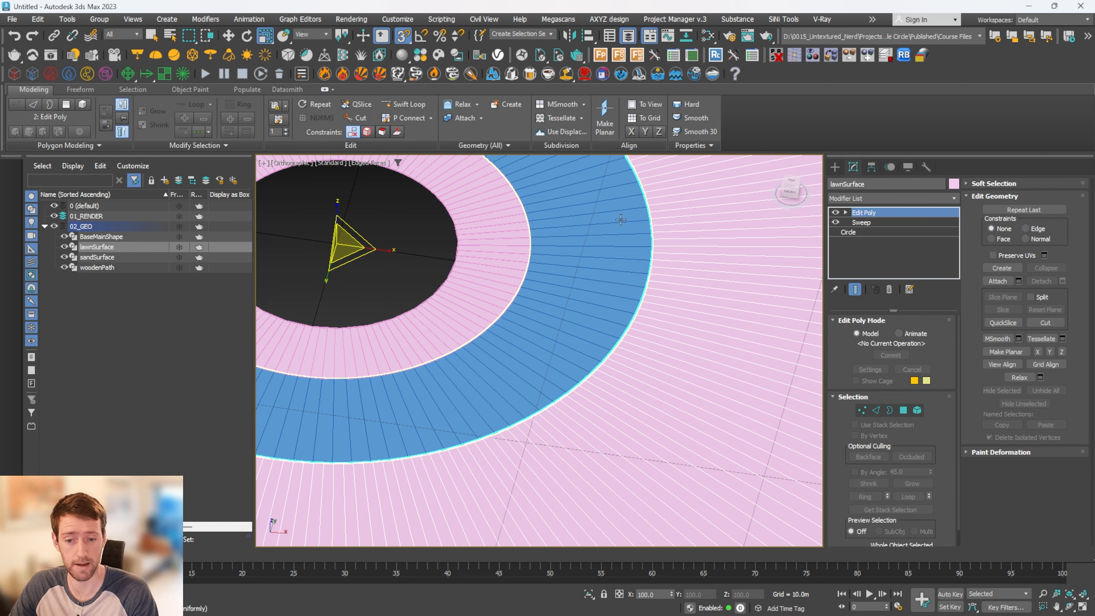
scroll(595, 229, down, 3)
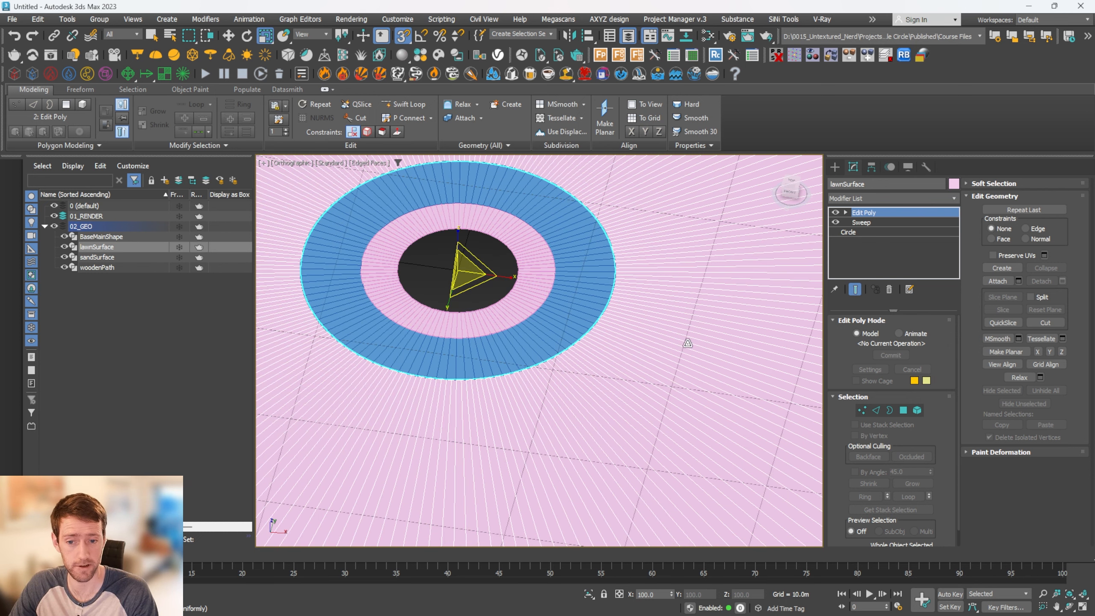
Collapse the 02_GEO layer and make 01_RENDER the current layer for new objects
scroll(677, 303, down, 4)
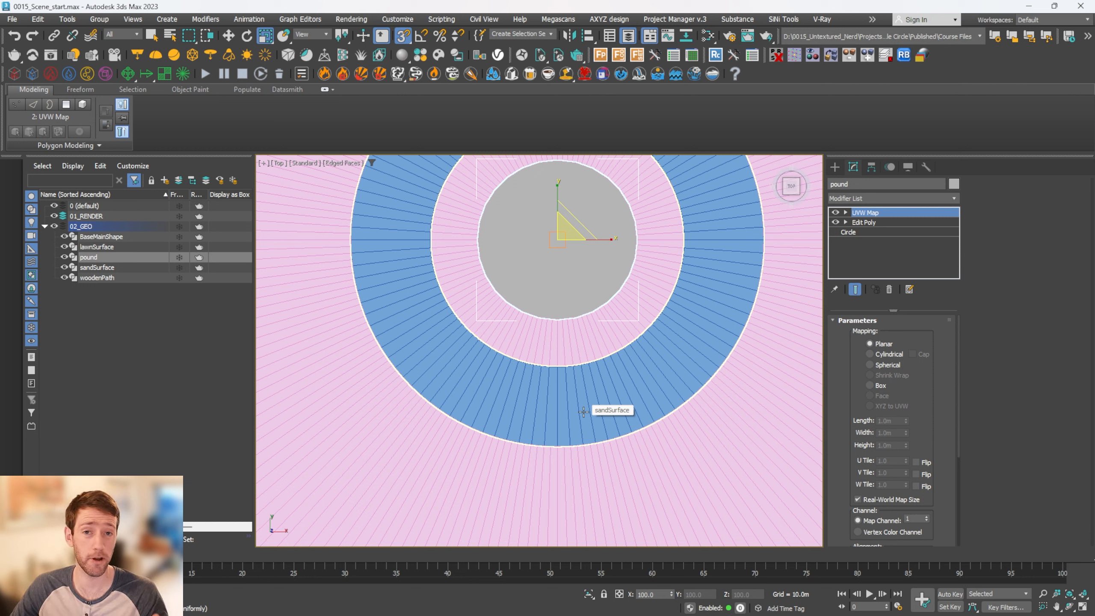
click(45, 226)
click(98, 219)
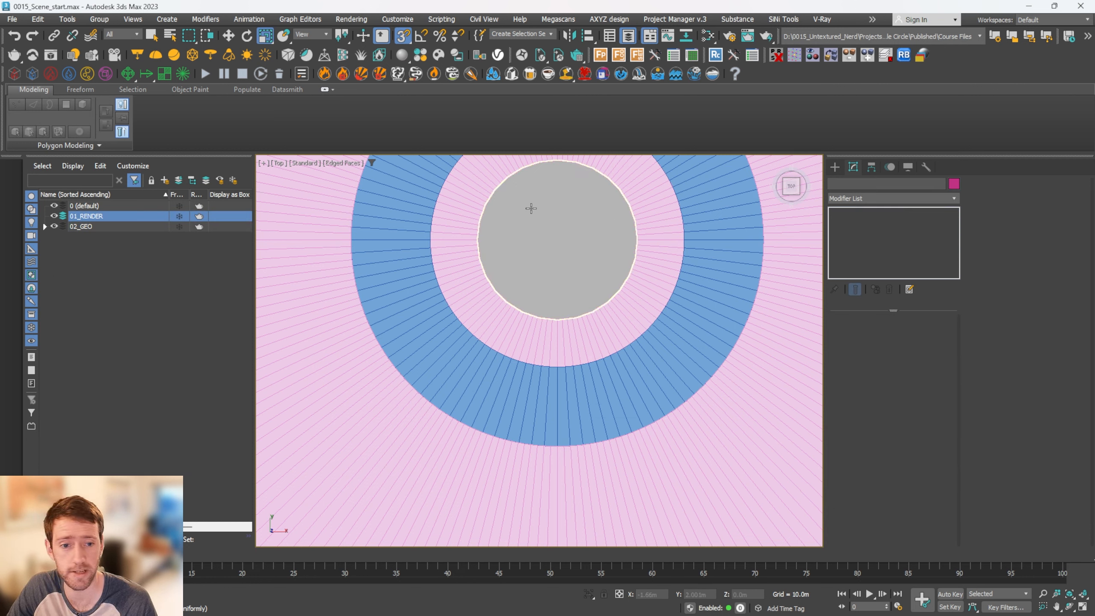
Create a targeted V-Ray physical camera in the top view, standing on the sand ring and aimed at the pond's centre
click(834, 167)
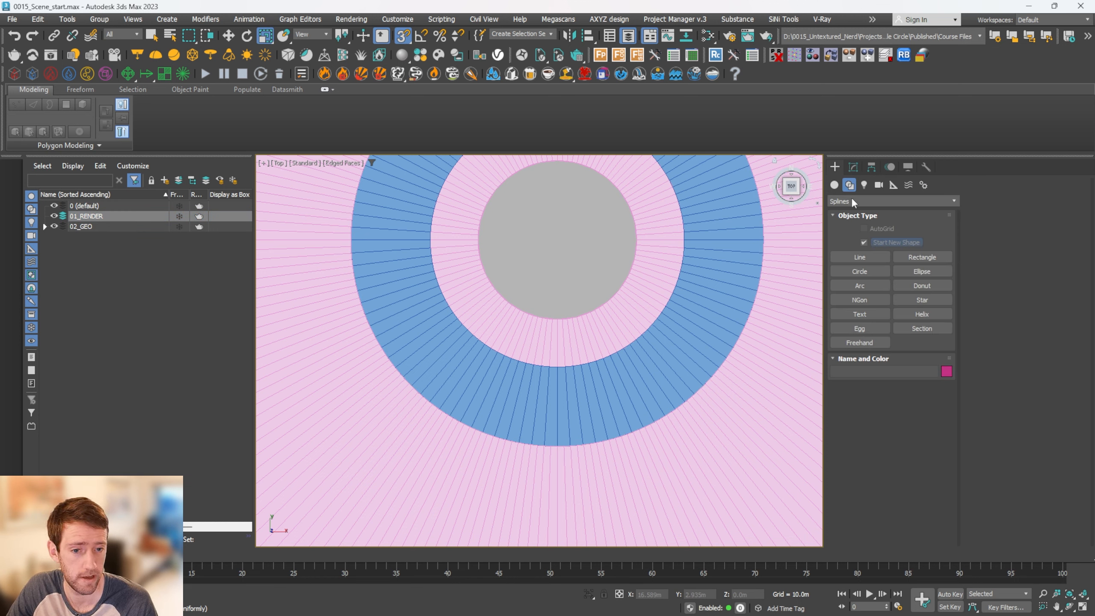
click(878, 185)
click(874, 202)
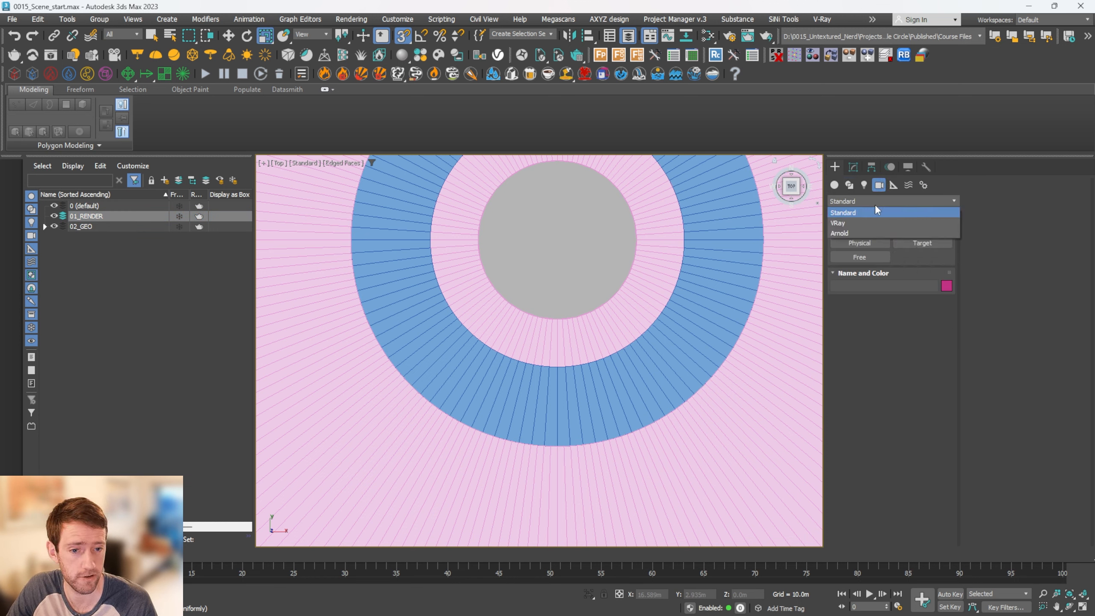
click(864, 224)
click(915, 241)
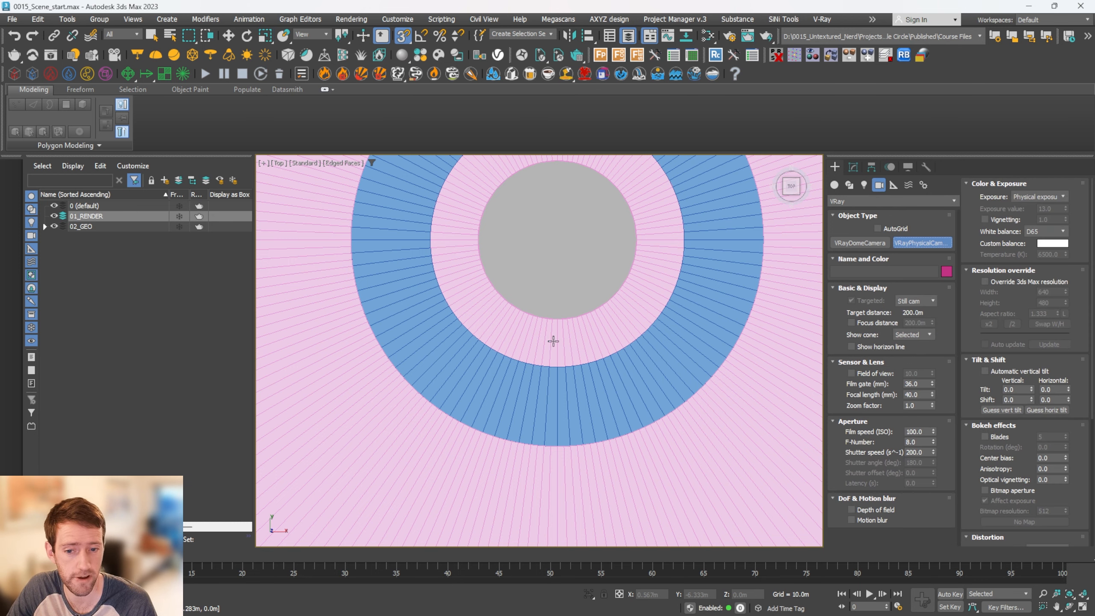
drag(557, 396, 557, 242)
right_click(580, 265)
click(562, 391)
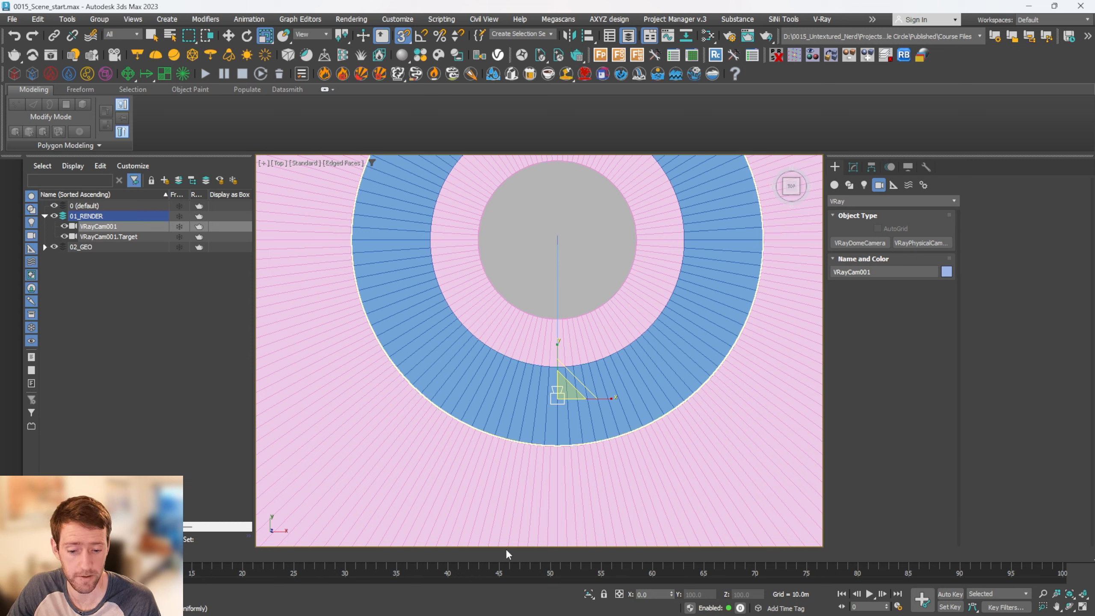
Reset VRayCam001's Y position to 0 and check its target's coordinates against the camera's
key(w)
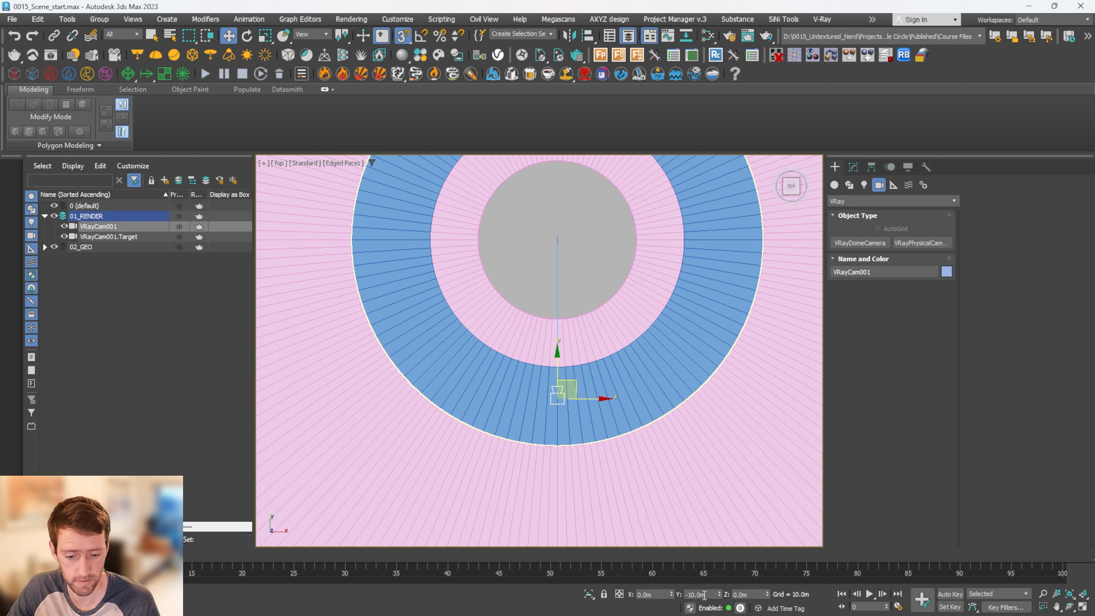
right_click(719, 594)
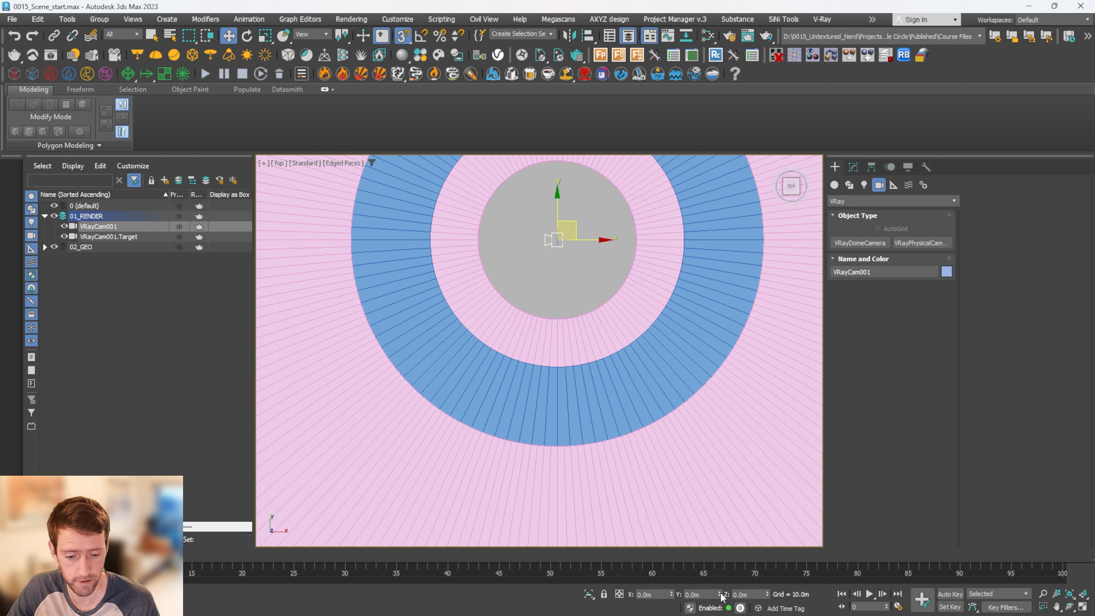
click(87, 240)
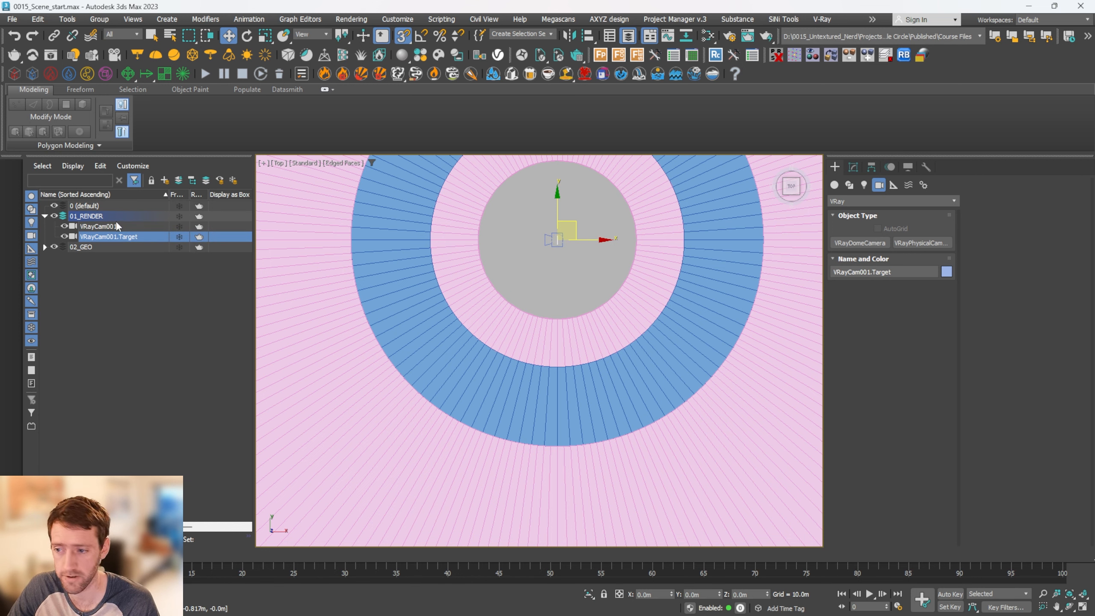
click(100, 226)
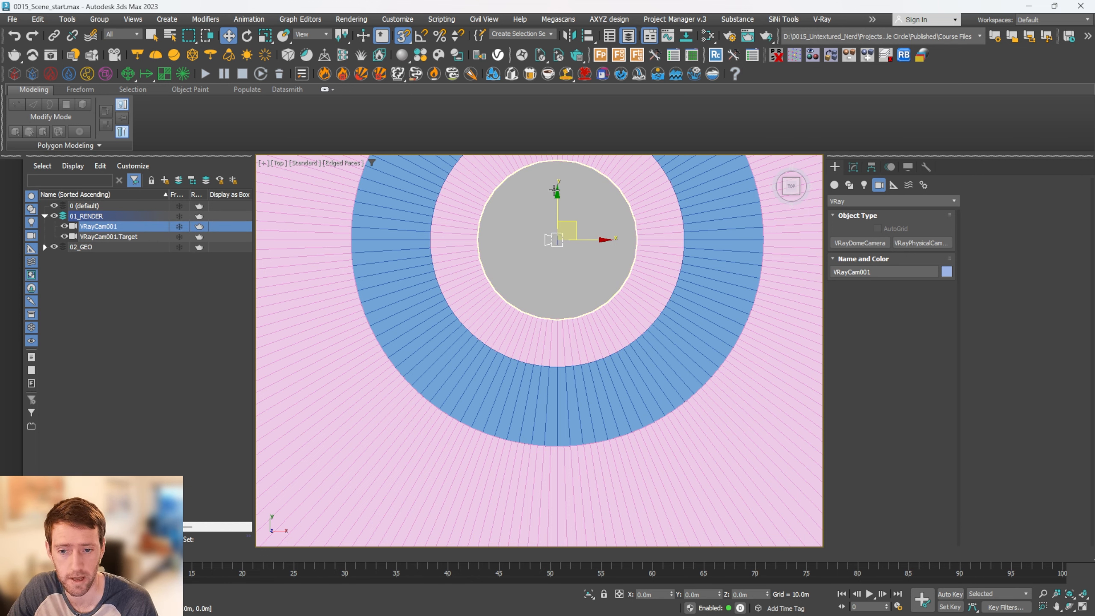
Move VRayCam001 straight back along Y to about -15.5 m, just outside the sand ring
drag(559, 245, 566, 450)
scroll(564, 447, up, 2)
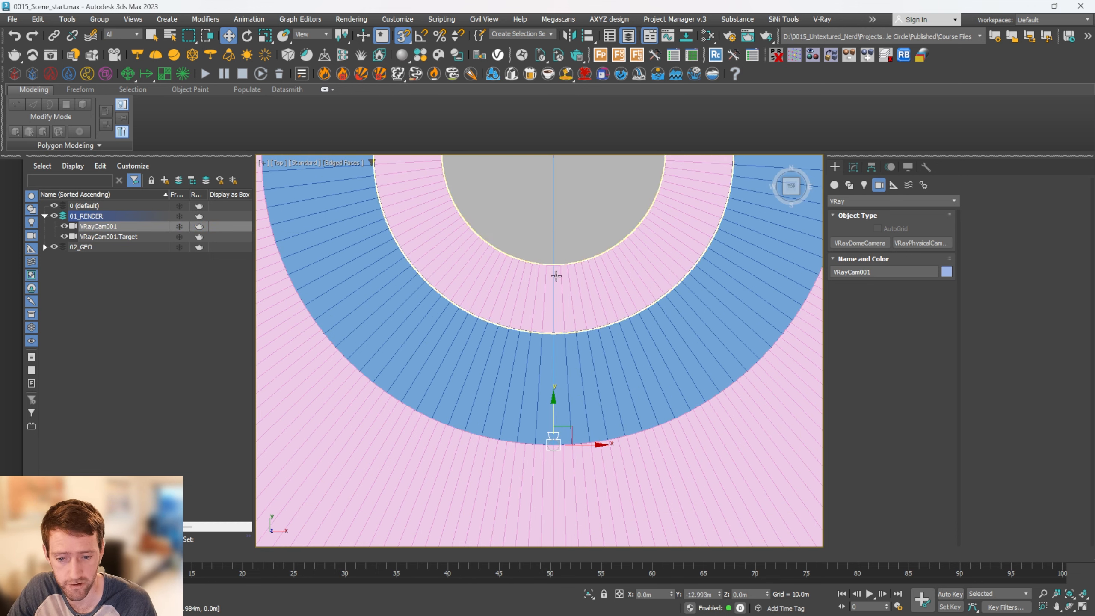
drag(555, 398, 552, 451)
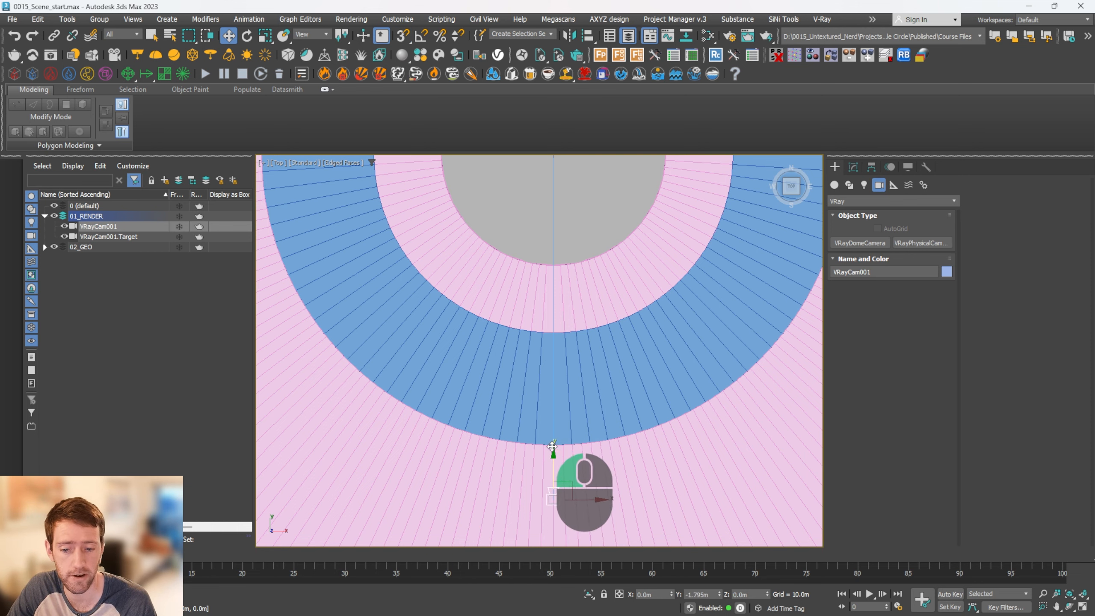
Show two viewports side by side, one looking through VRayCam001 and the other set to the top view
key(alt+w)
click(453, 297)
key(c)
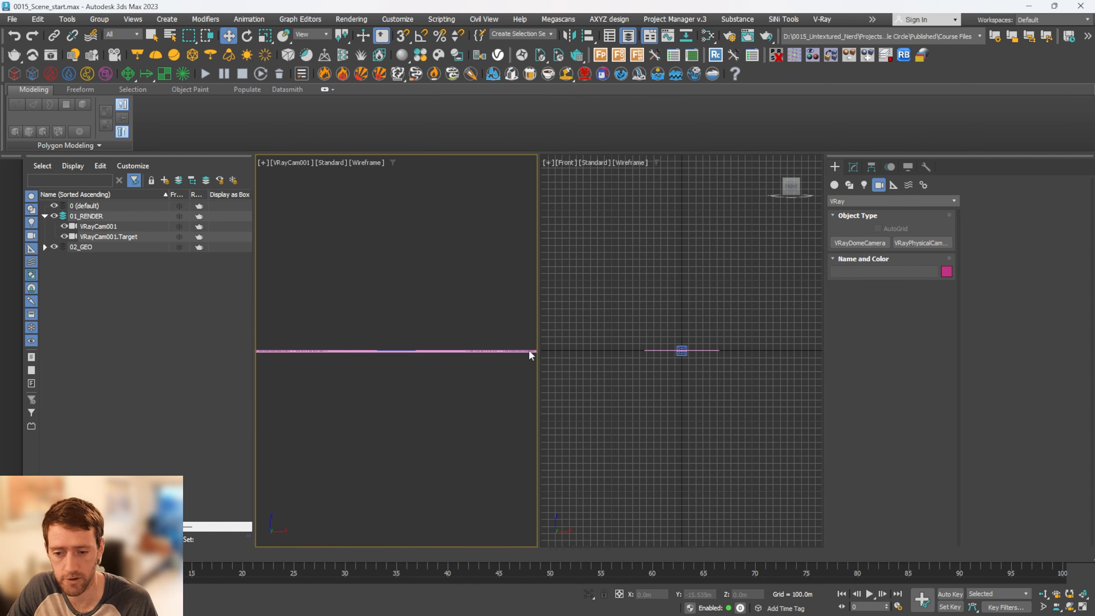
click(661, 299)
key(t)
scroll(667, 343, up, 10)
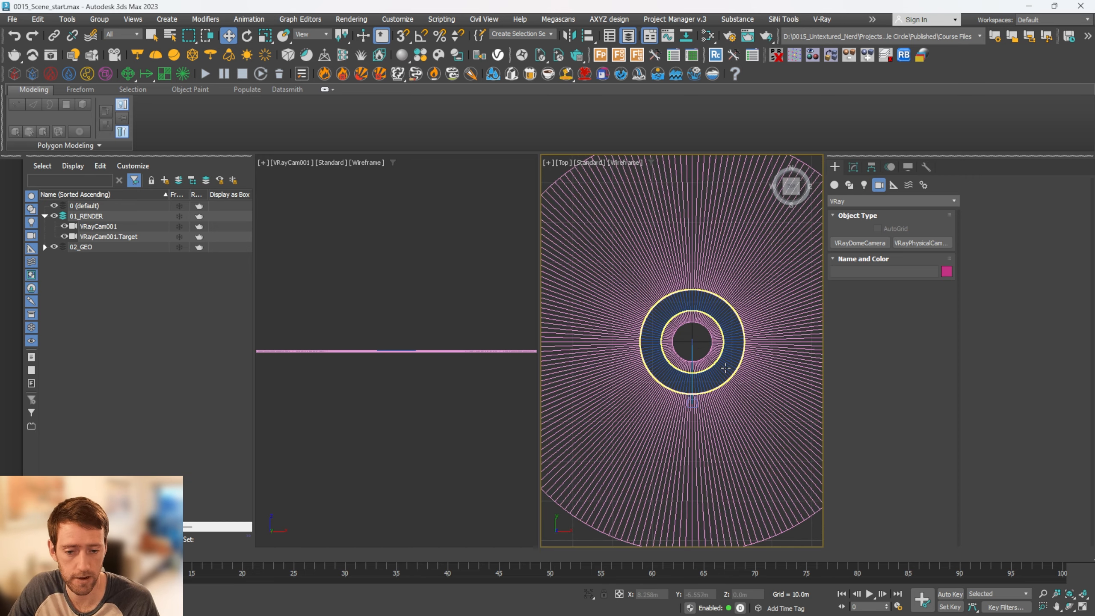
Raise the camera and its target together to a height of about 1.67 m and select VRayCam001
middle_drag(416, 267, 418, 298)
scroll(695, 416, up, 5)
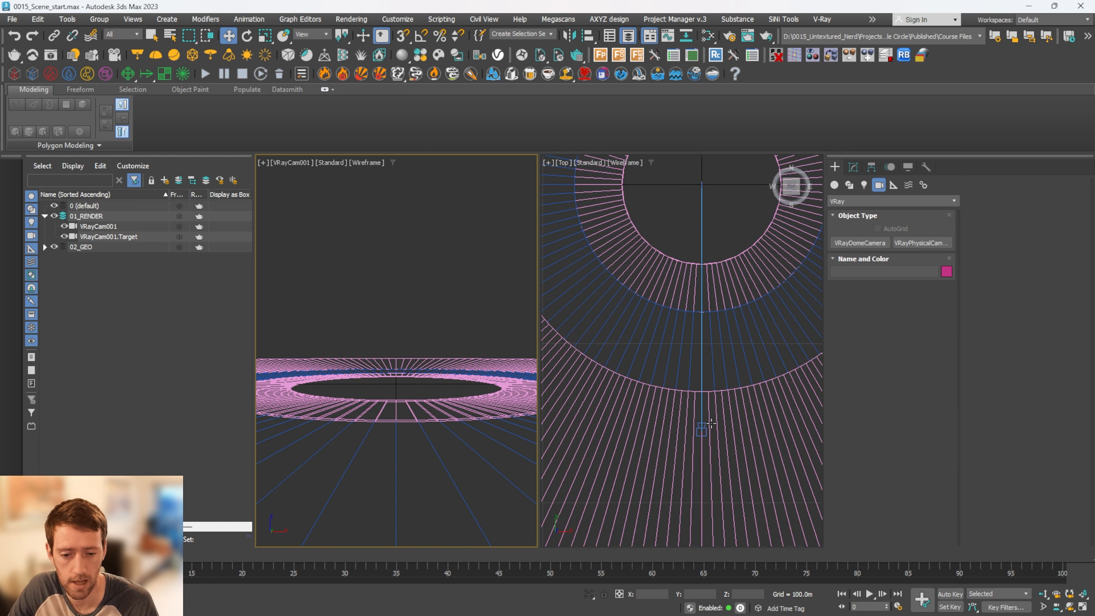
click(702, 428)
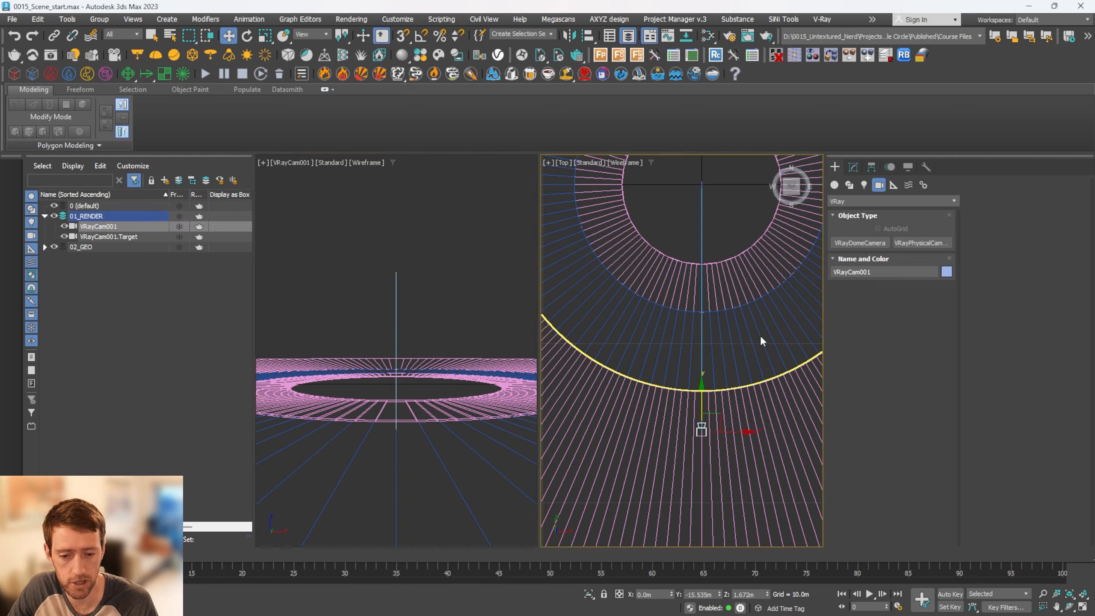
Set VRayCam001's focal length to 28 mm
click(857, 167)
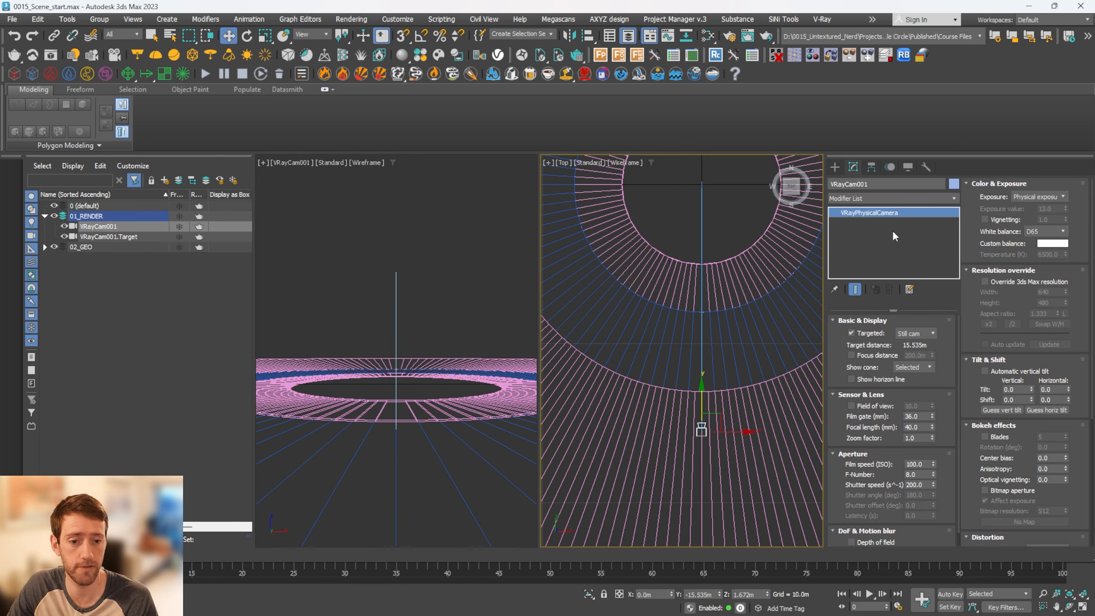
double_click(918, 428)
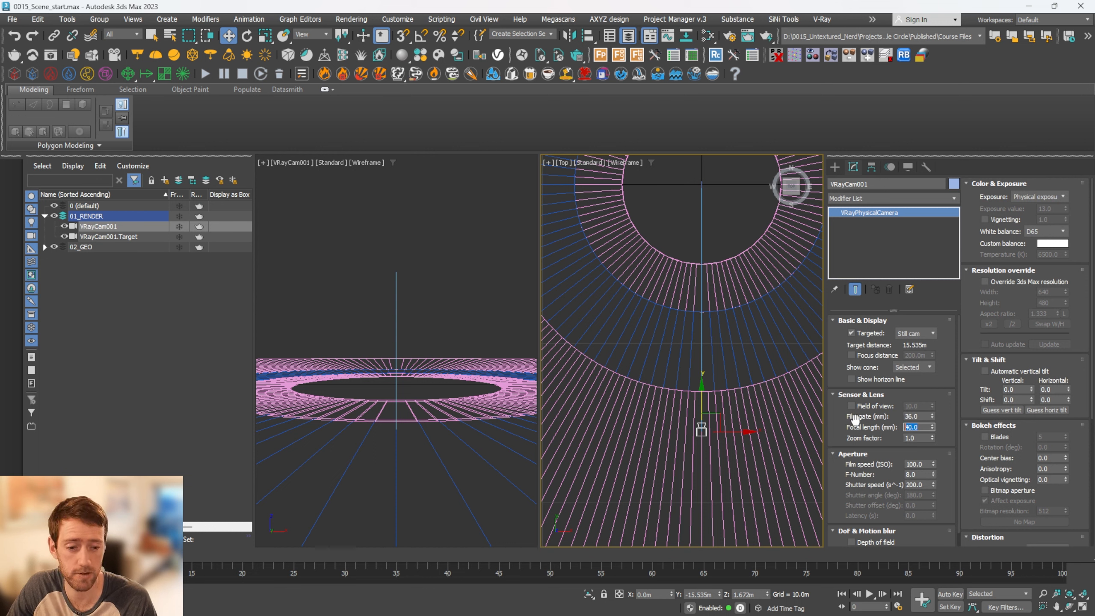
text(2)
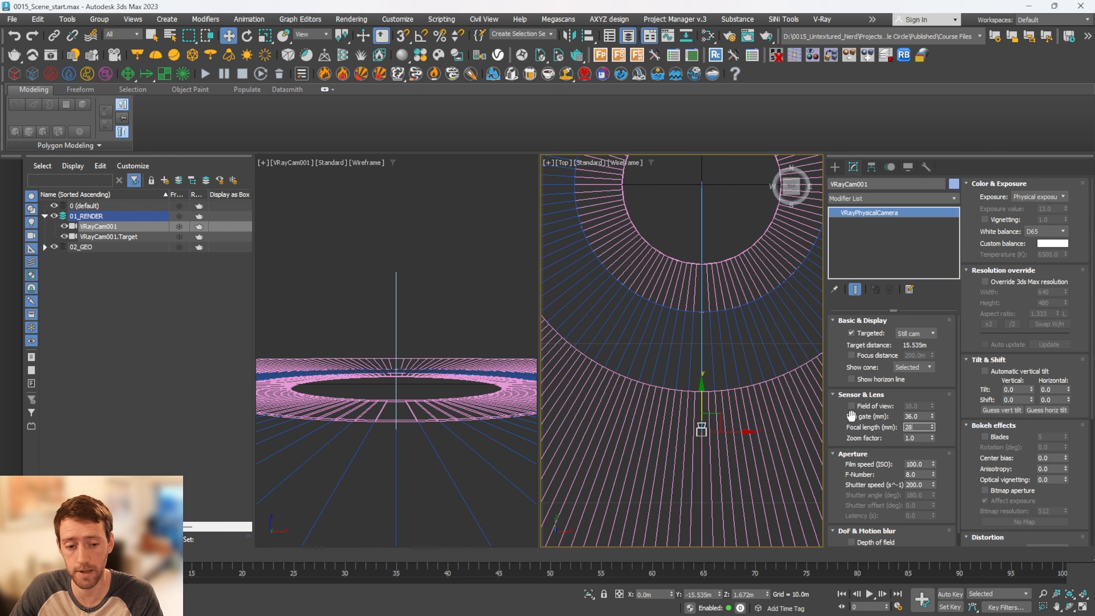
text(8)
key(Return)
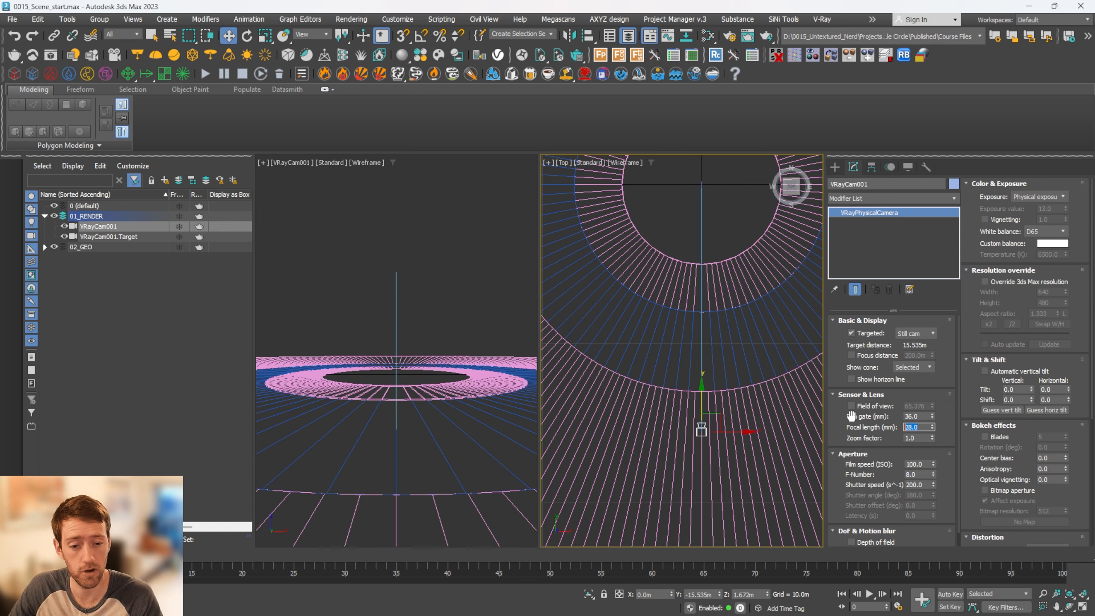
Try a focal length of 24 mm on the camera and restore it to 28 mm
text(24)
key(Return)
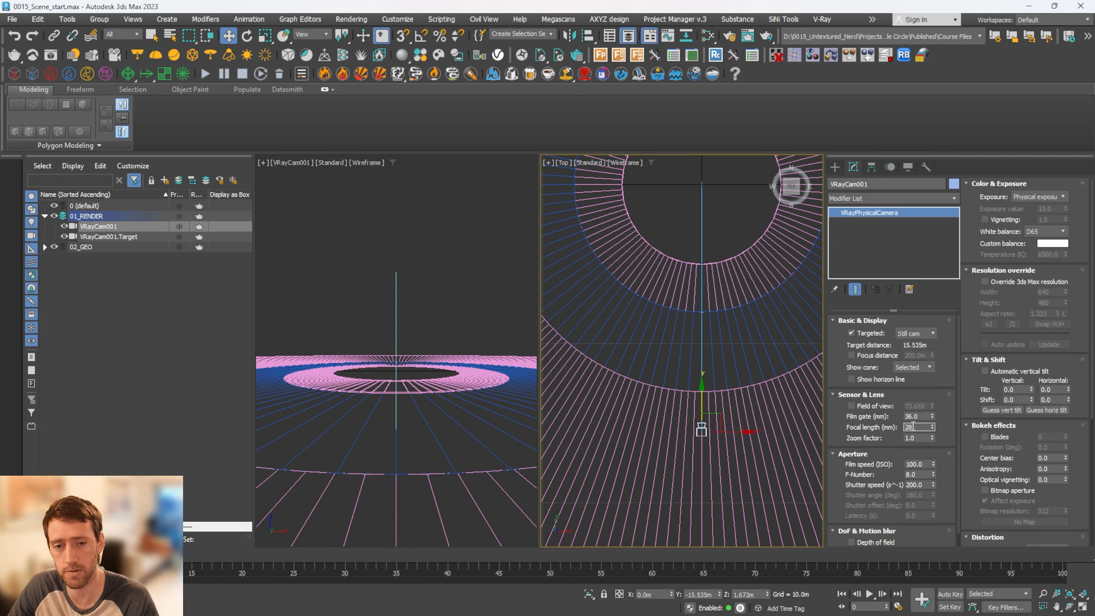
key(Return)
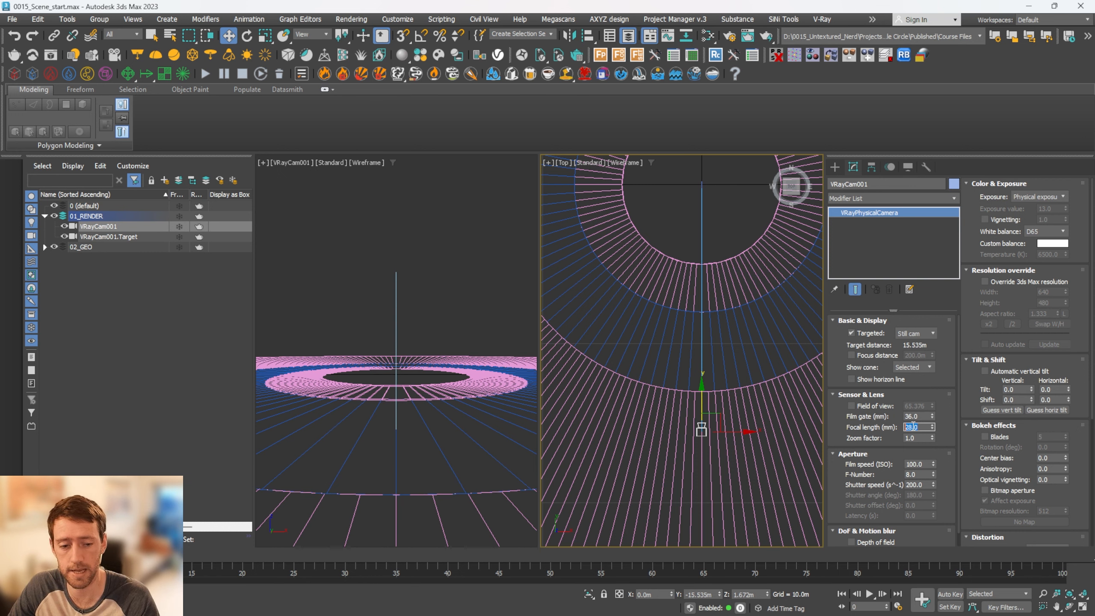
Set the camera's F-number to 16 and its shutter speed to 1000
click(912, 474)
text(16)
key(Return)
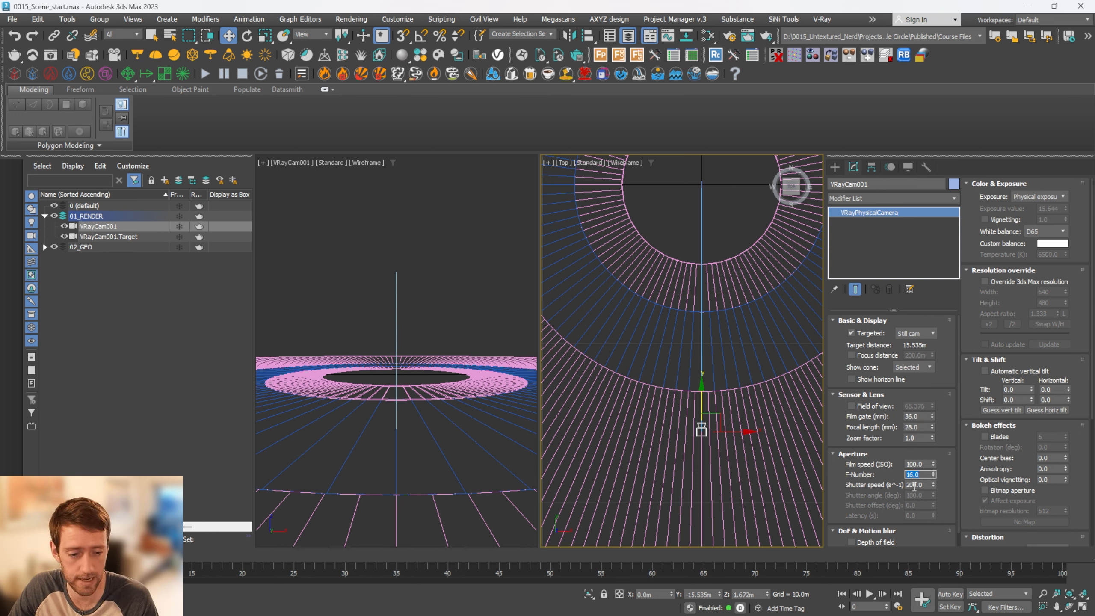
click(914, 484)
text(1000)
key(Return)
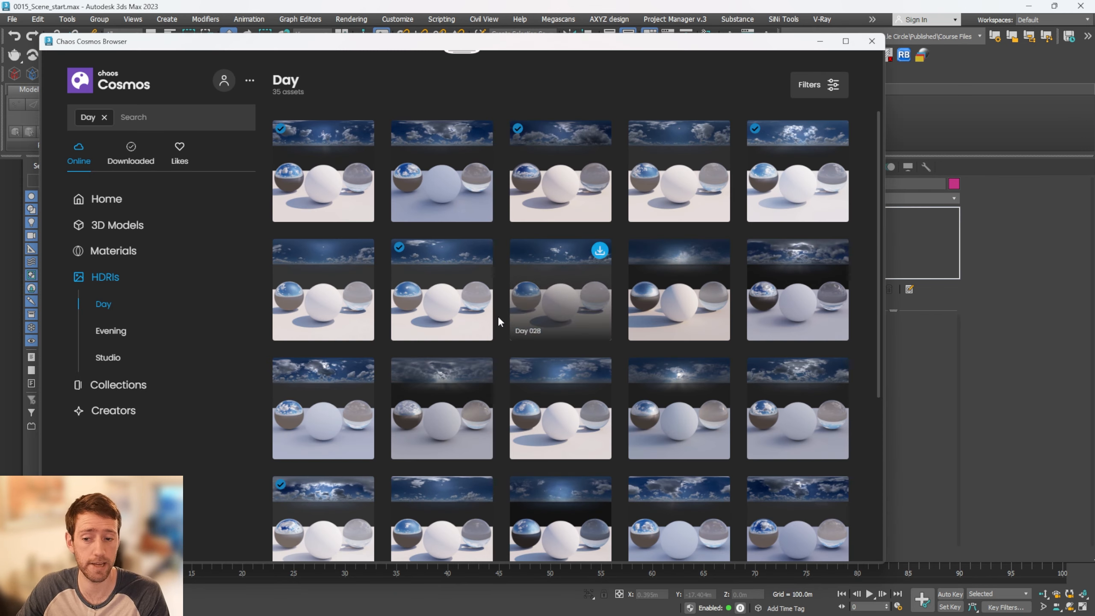
Import the Day 030 HDRI from the Chaos Cosmos library as a dome light and close the asset browser
mouse_move(481, 258)
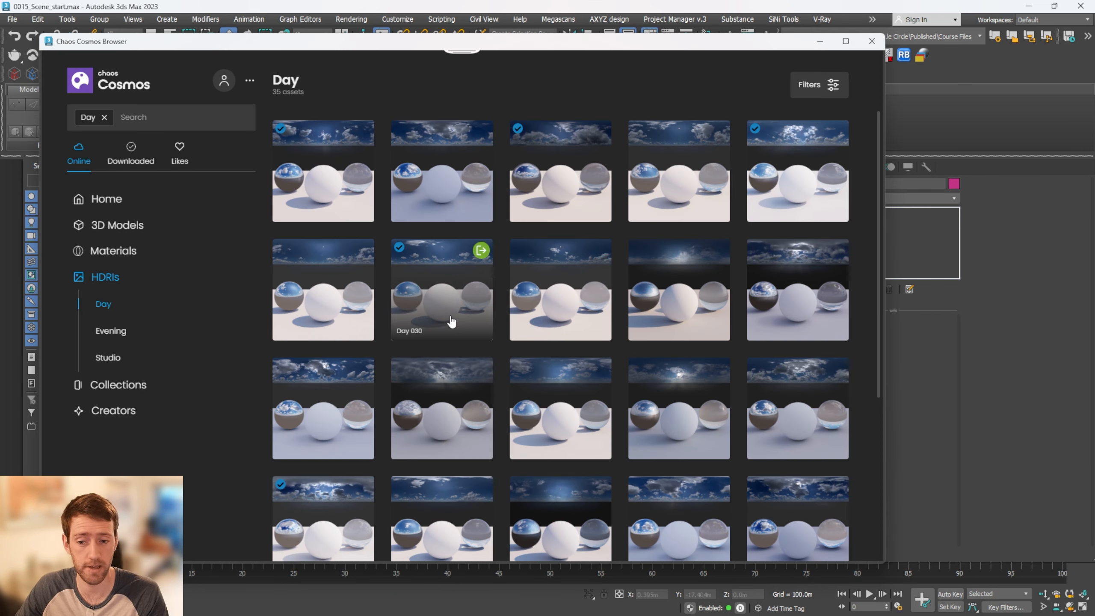
click(481, 251)
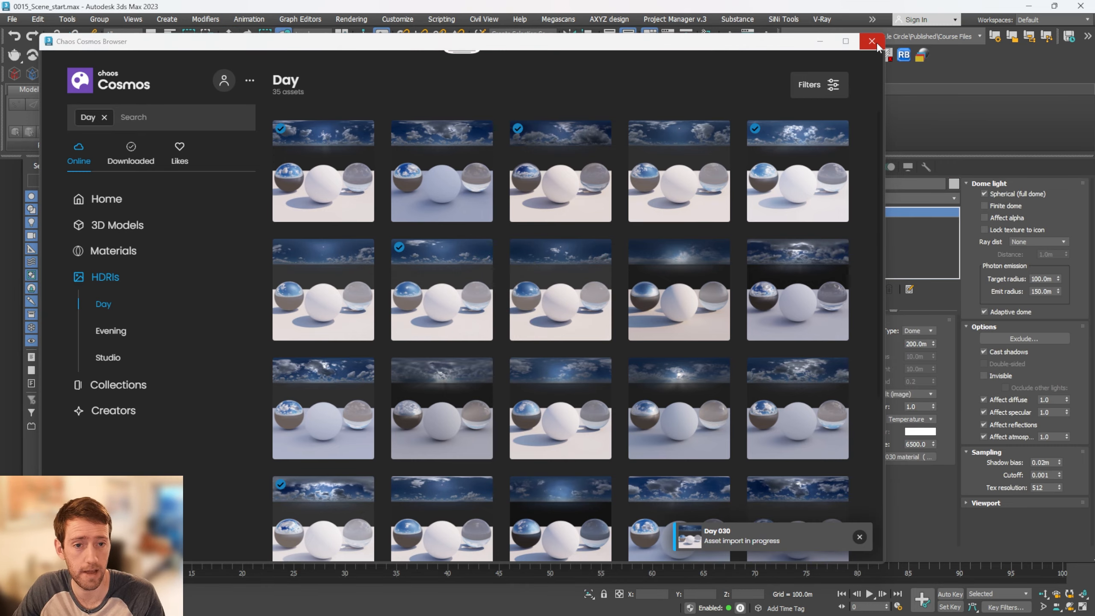
click(875, 44)
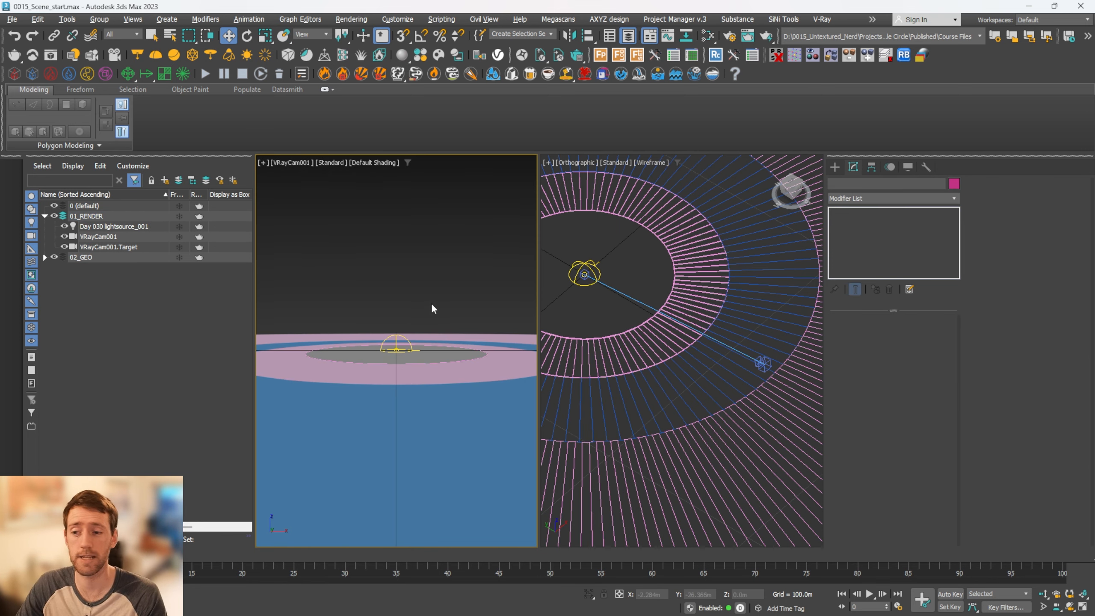
click(51, 54)
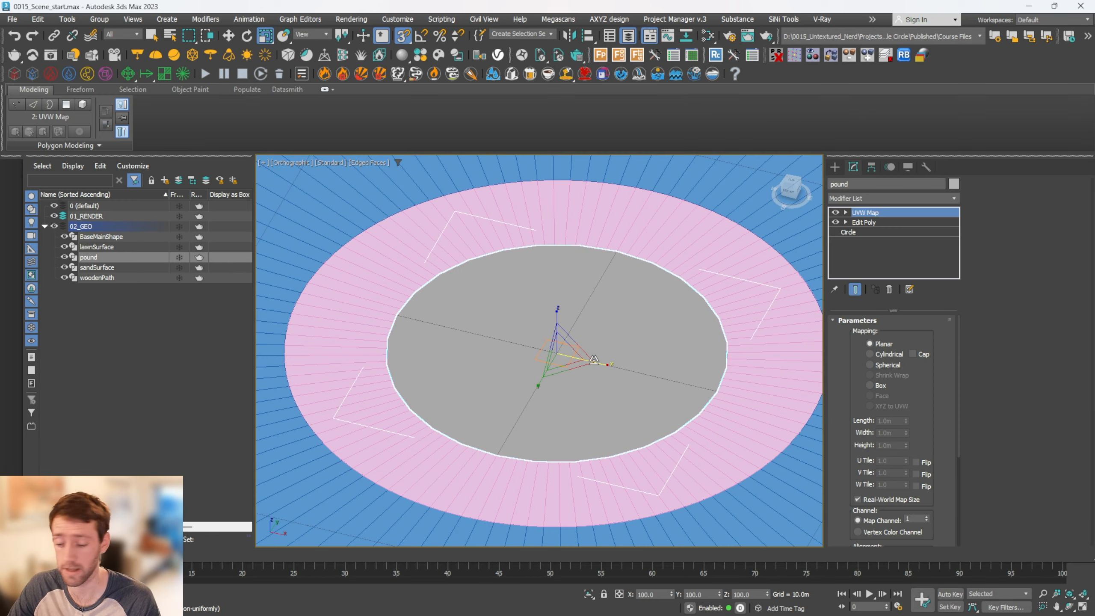
Create a new VRayMtl node in the Slate Material Editor for the pound object
key(v)
key(m)
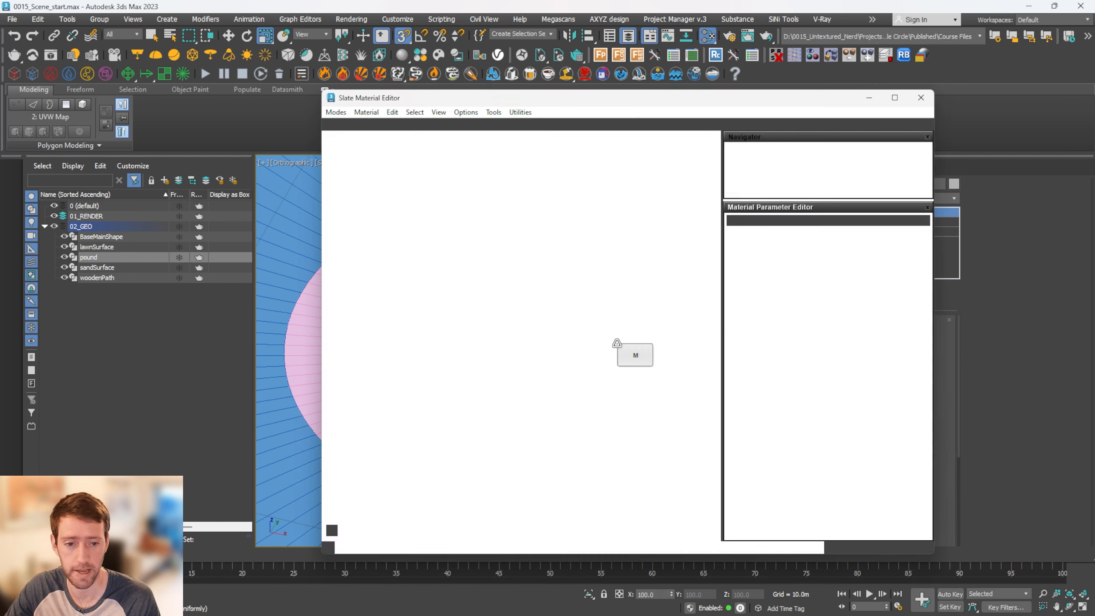
right_click(499, 238)
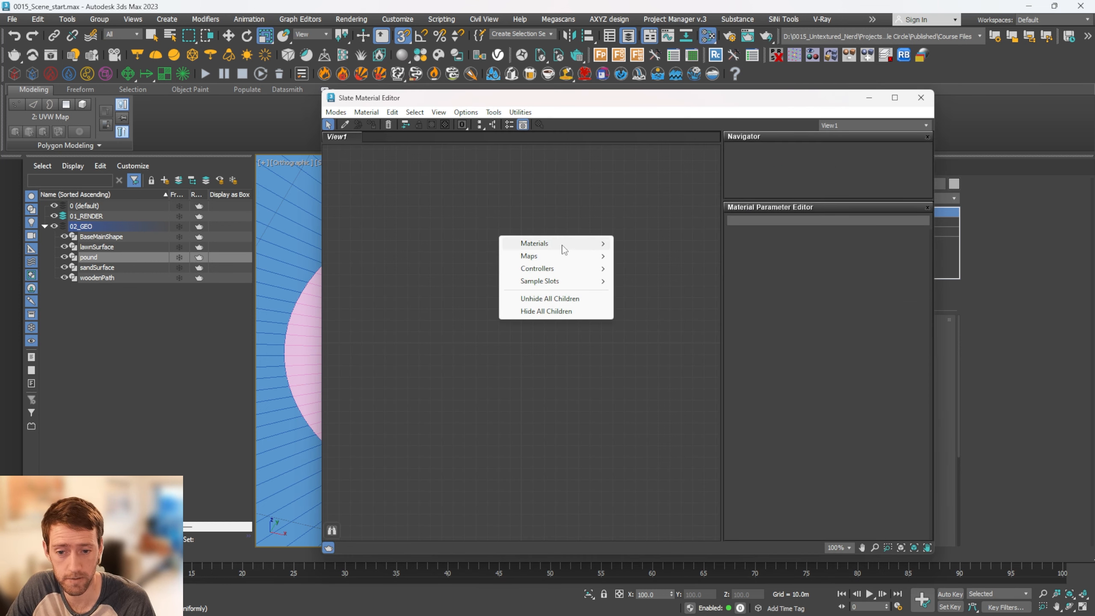
mouse_move(564, 243)
click(668, 265)
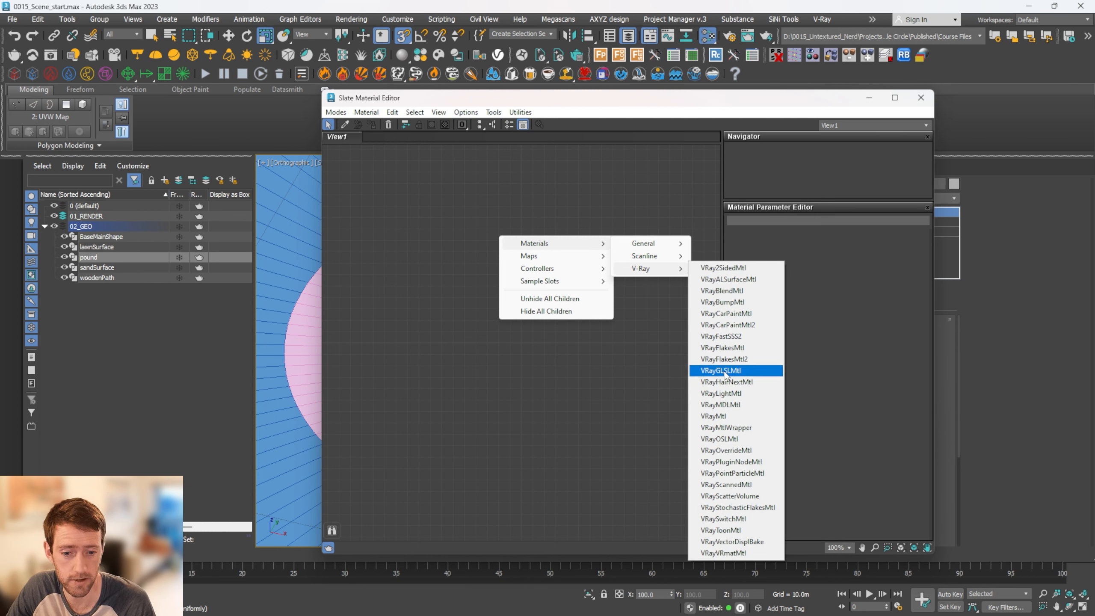
click(722, 415)
drag(508, 239, 531, 226)
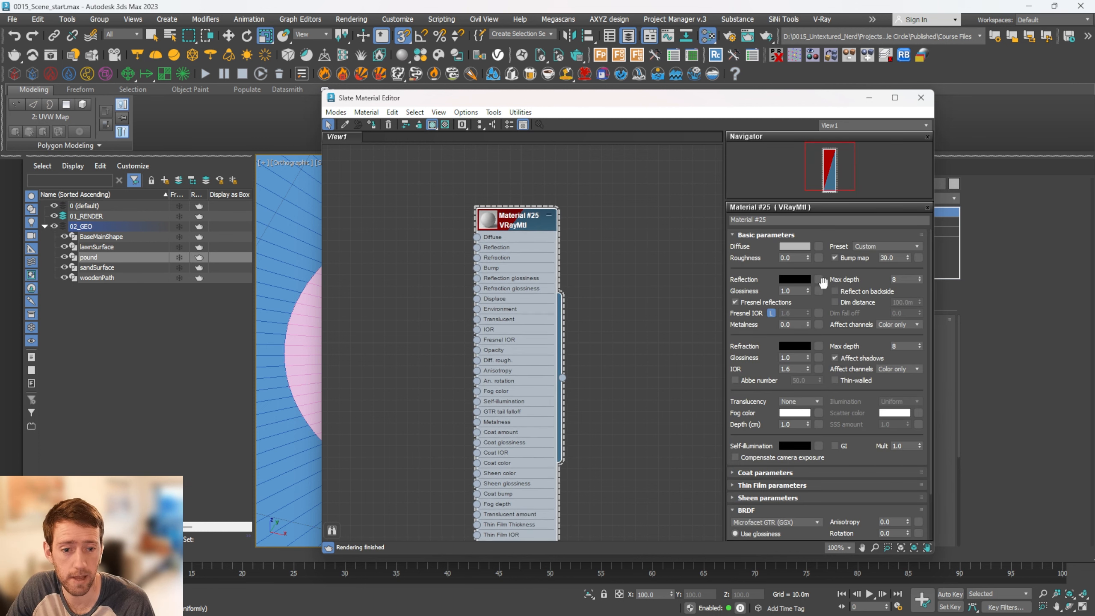
Apply the Water preset to the new VRayMtl and set its bump map amount to 100
click(902, 247)
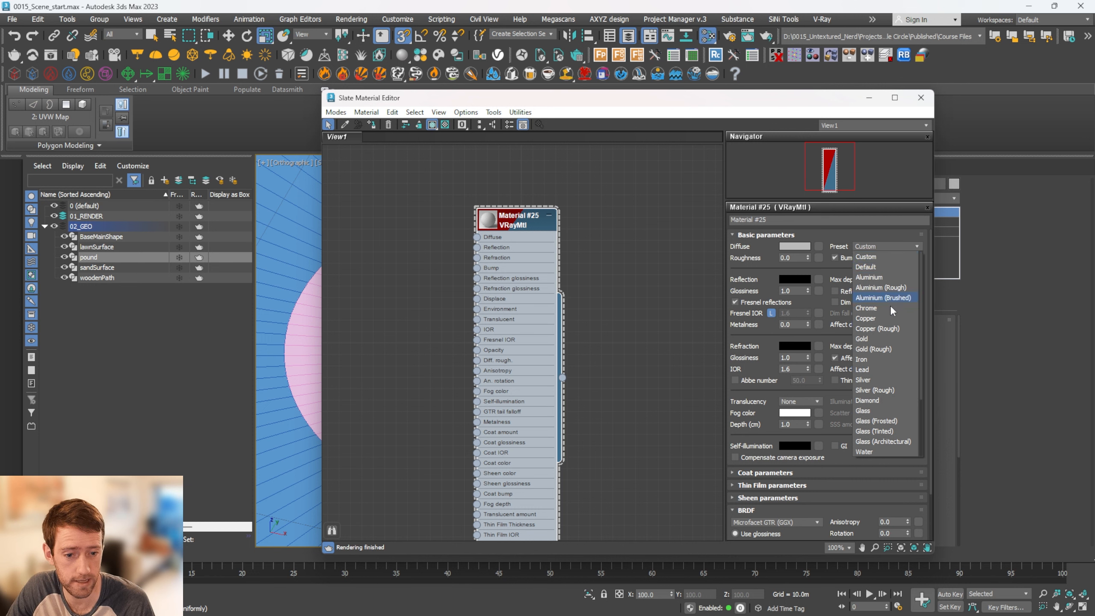
click(869, 452)
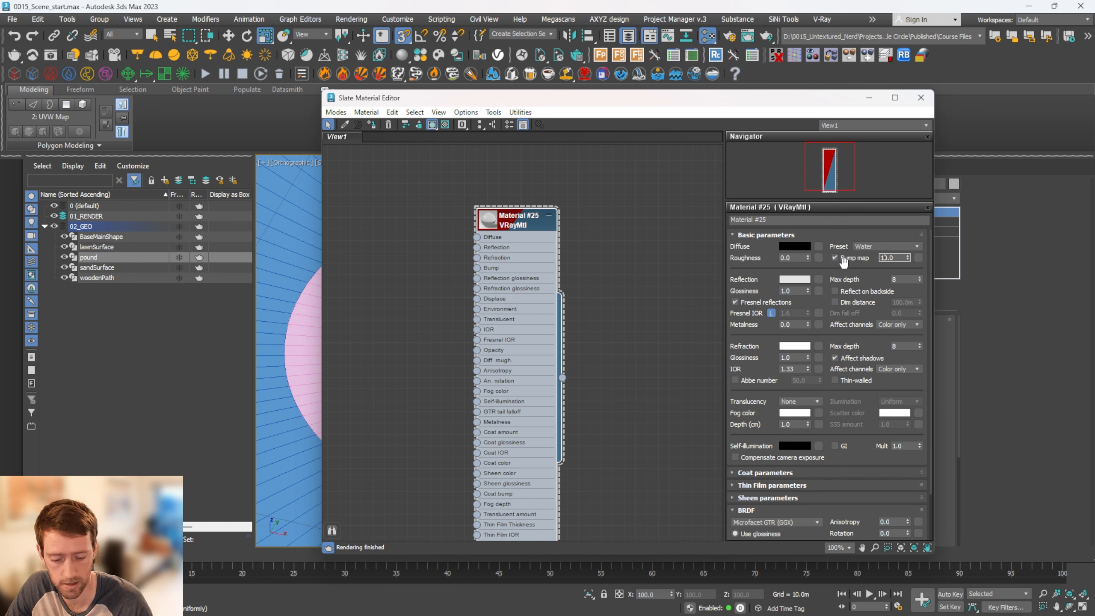
text(0)
key(Return)
double_click(493, 222)
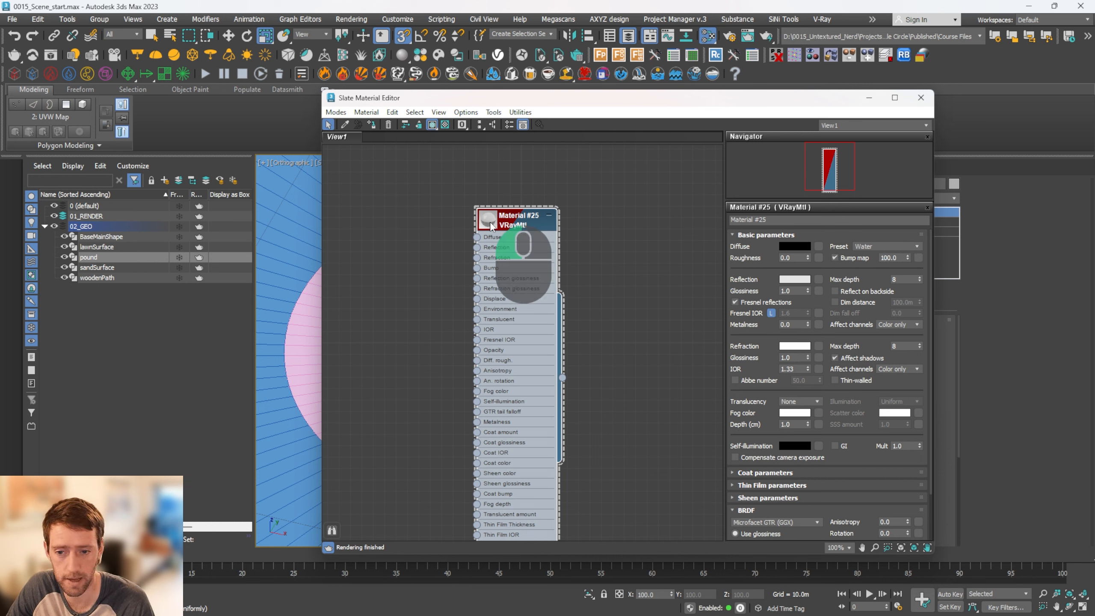
Connect a new Noise map to the Bump input of the water VRayMtl and position its node beside the material
scroll(535, 290, down, 3)
middle_drag(535, 290, 579, 295)
scroll(624, 289, up, 4)
drag(584, 291, 534, 310)
mouse_move(587, 331)
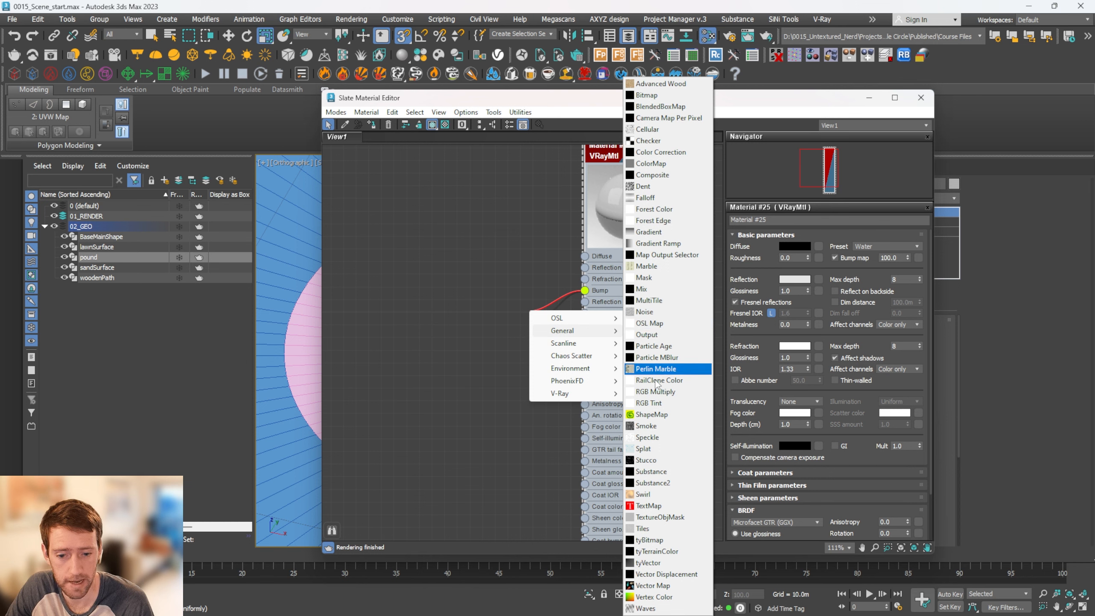
click(645, 312)
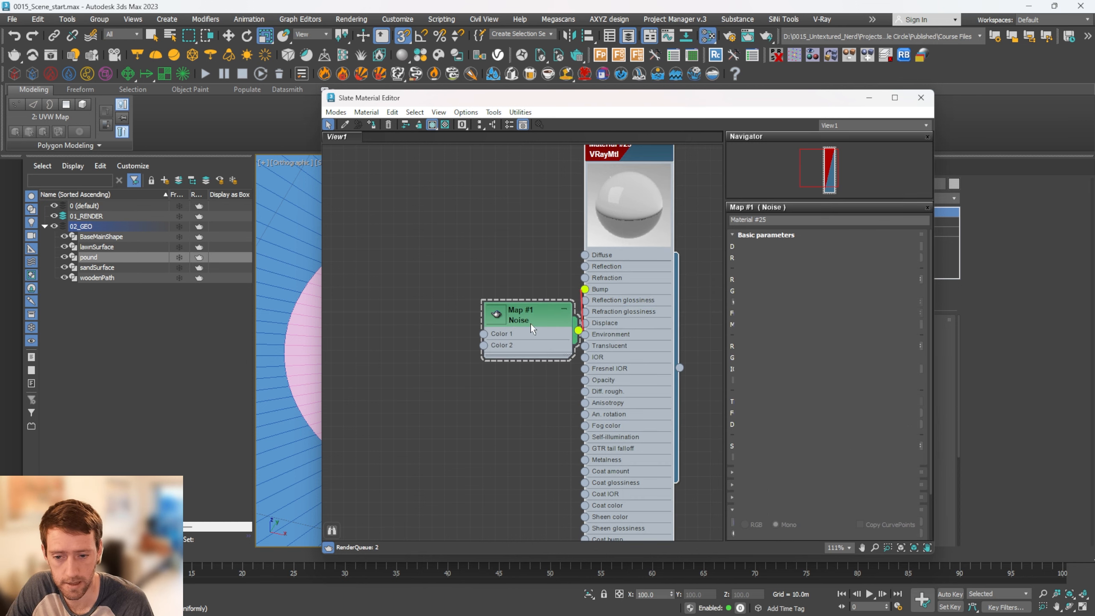
scroll(496, 319, up, 1)
drag(501, 314, 391, 283)
middle_drag(391, 283, 469, 301)
Enlarge the Noise node's preview and inspect the bump pattern on both the map and the material
scroll(469, 301, up, 2)
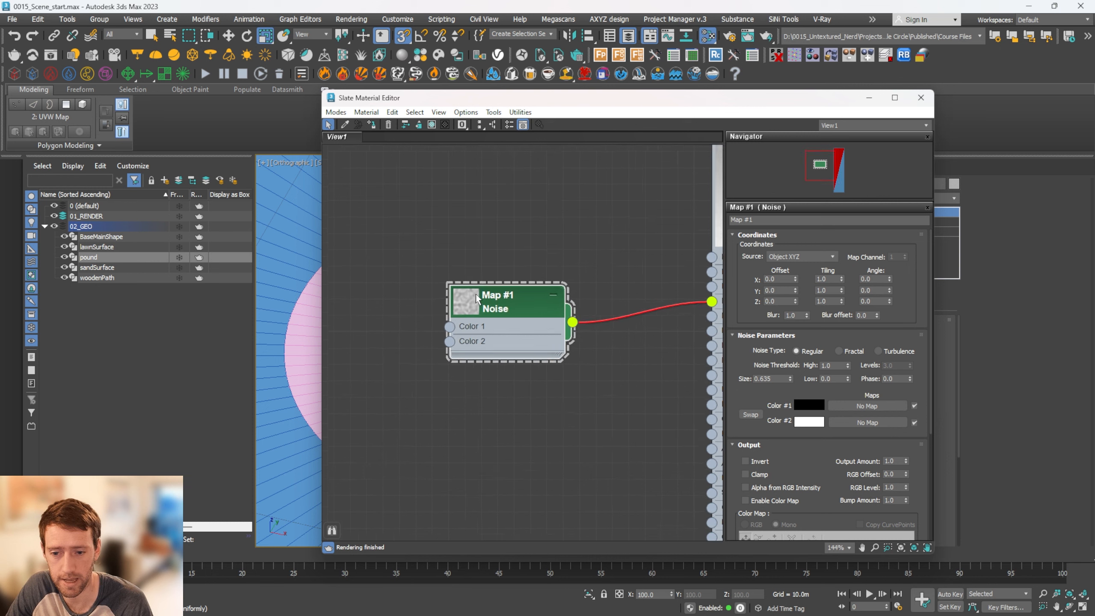
double_click(464, 295)
scroll(593, 289, down, 2)
middle_drag(596, 287, 398, 374)
scroll(574, 282, up, 3)
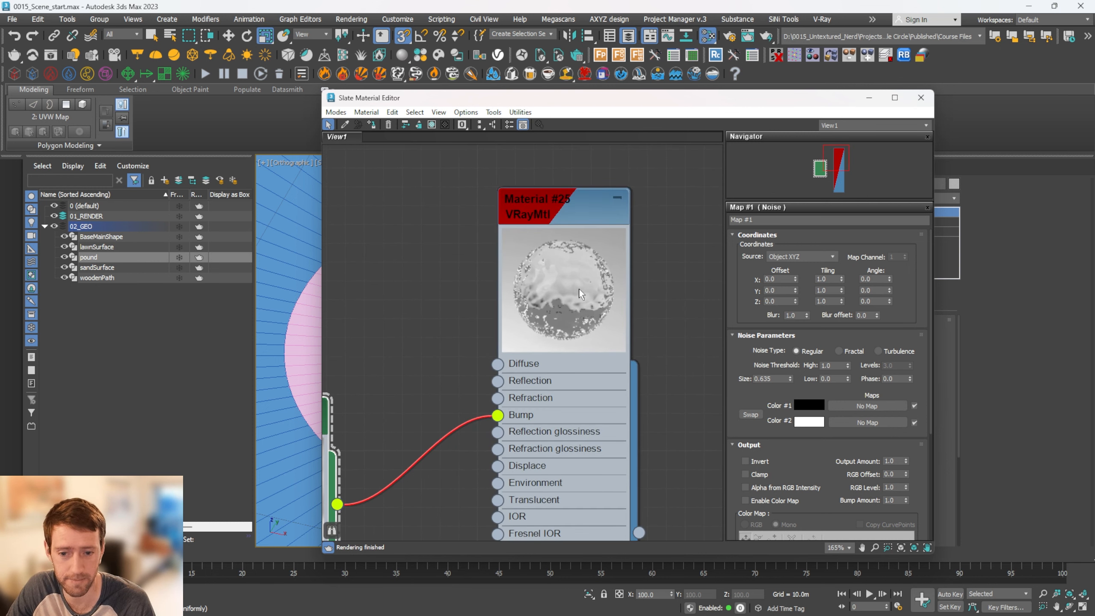
middle_drag(430, 329, 599, 204)
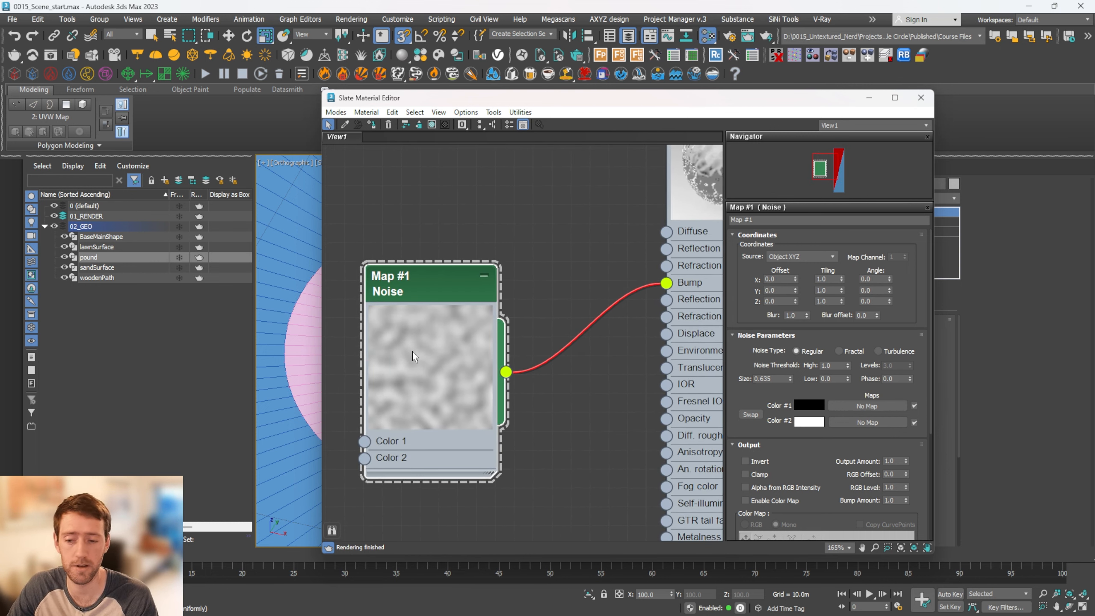
scroll(414, 357, up, 1)
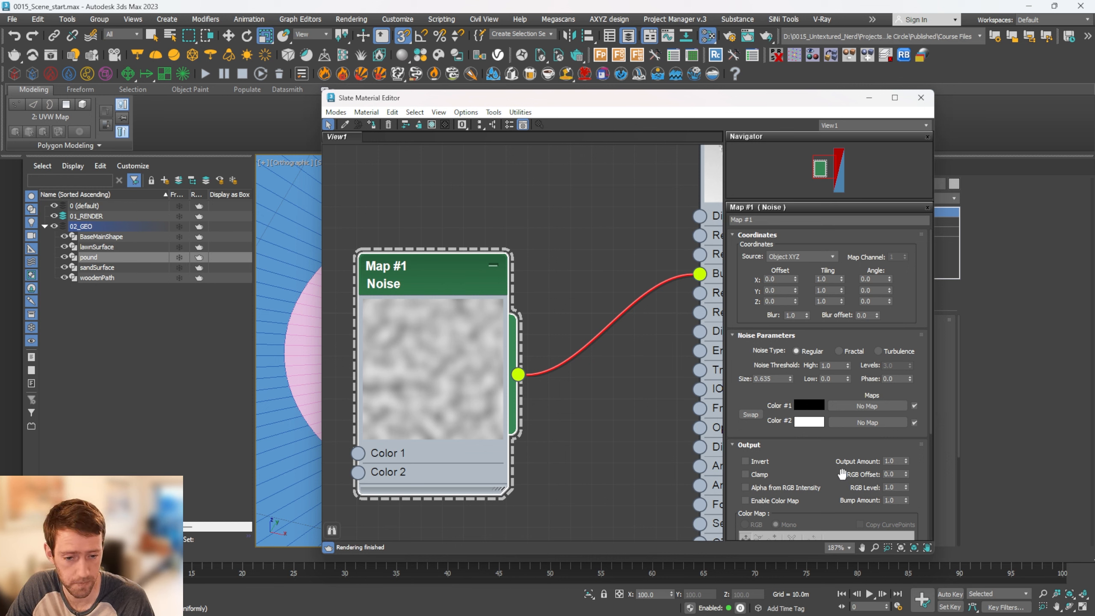
Set Color #1 of the Noise map to RGB 30, 30, 30
drag(760, 311, 748, 266)
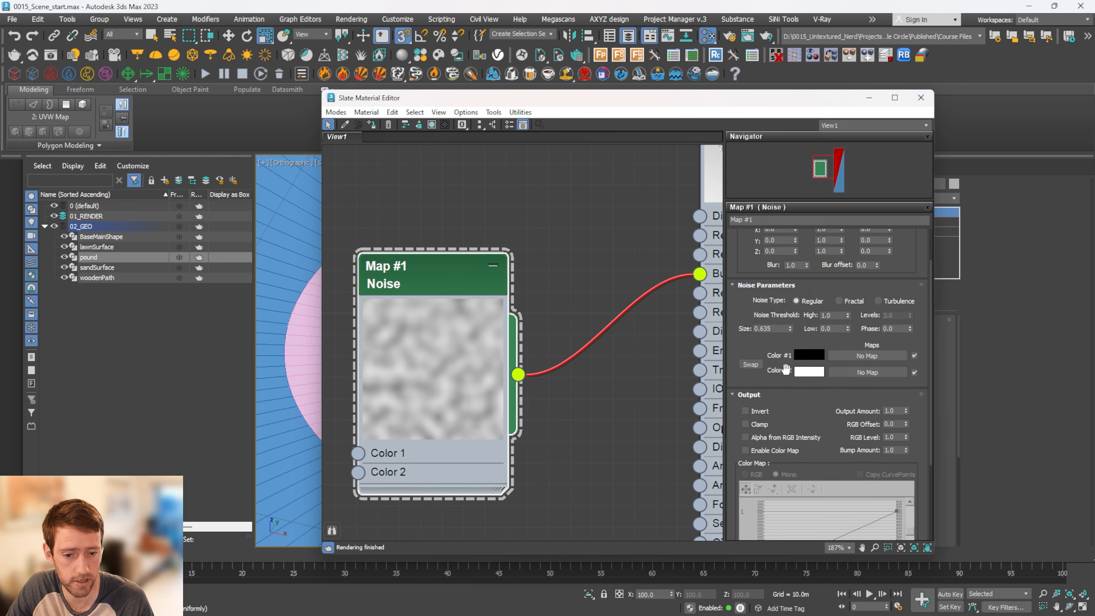
click(819, 358)
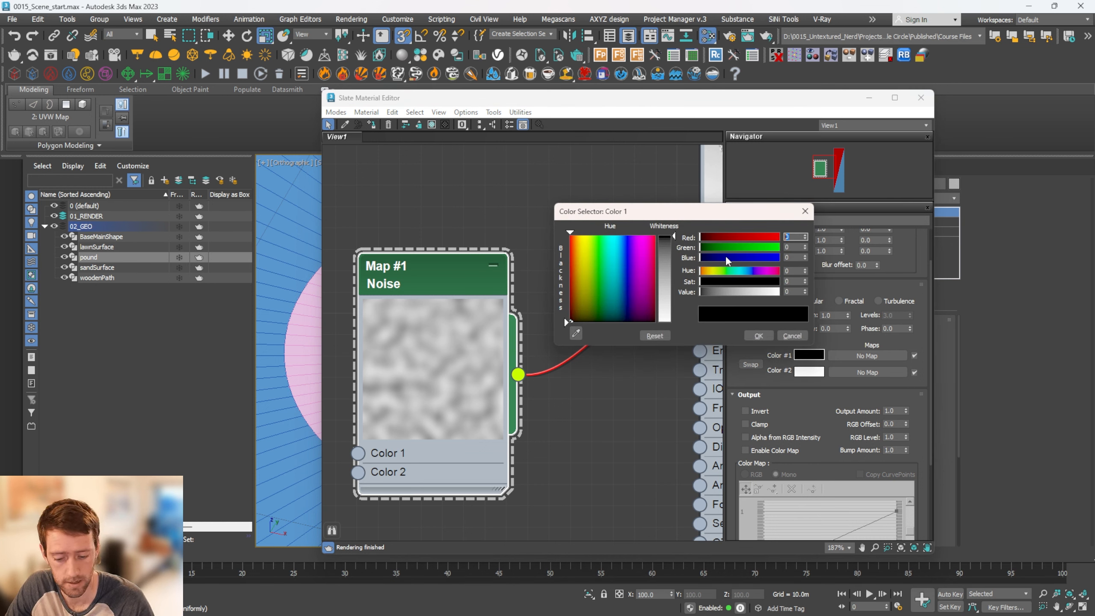
text(30)
key(Tab)
text(30)
key(Tab)
text(30)
key(Tab)
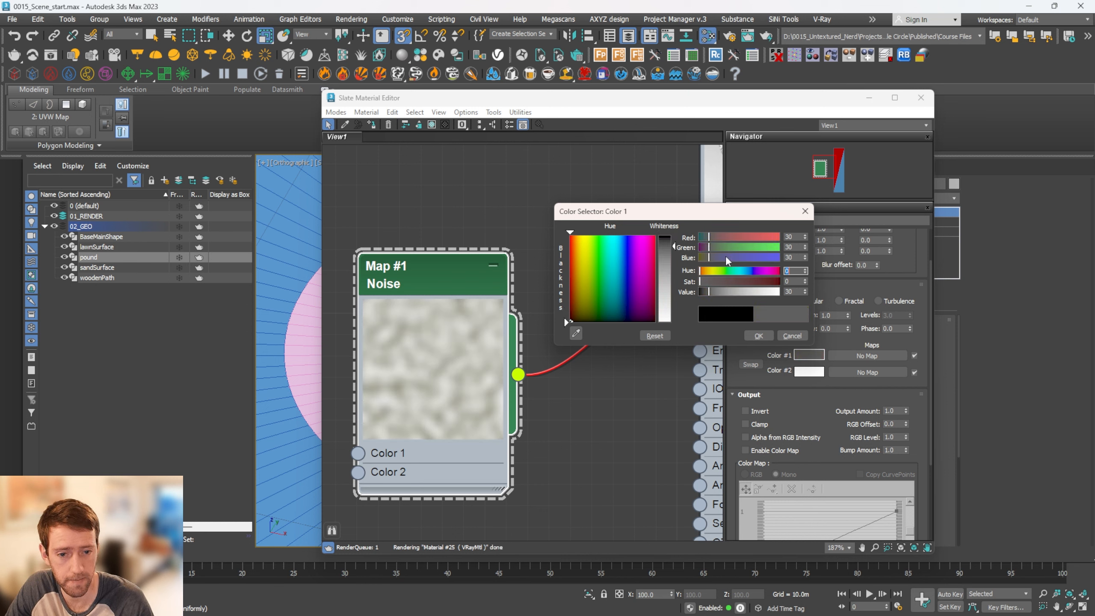
click(766, 339)
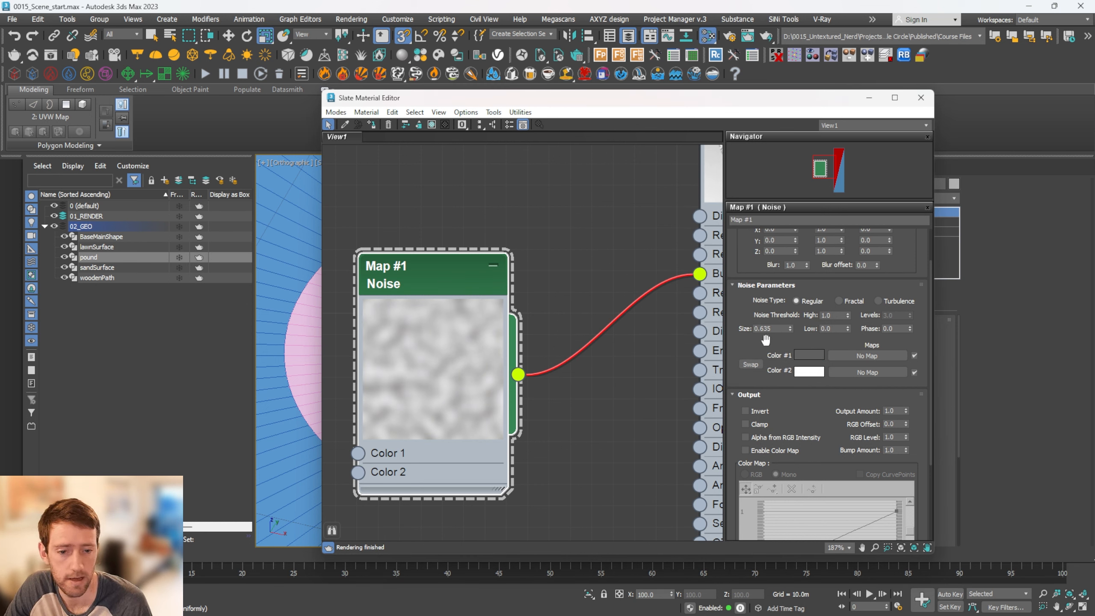
Set the Noise map's size to 2 and its threshold to 0.55 high and 0.2 low
double_click(776, 330)
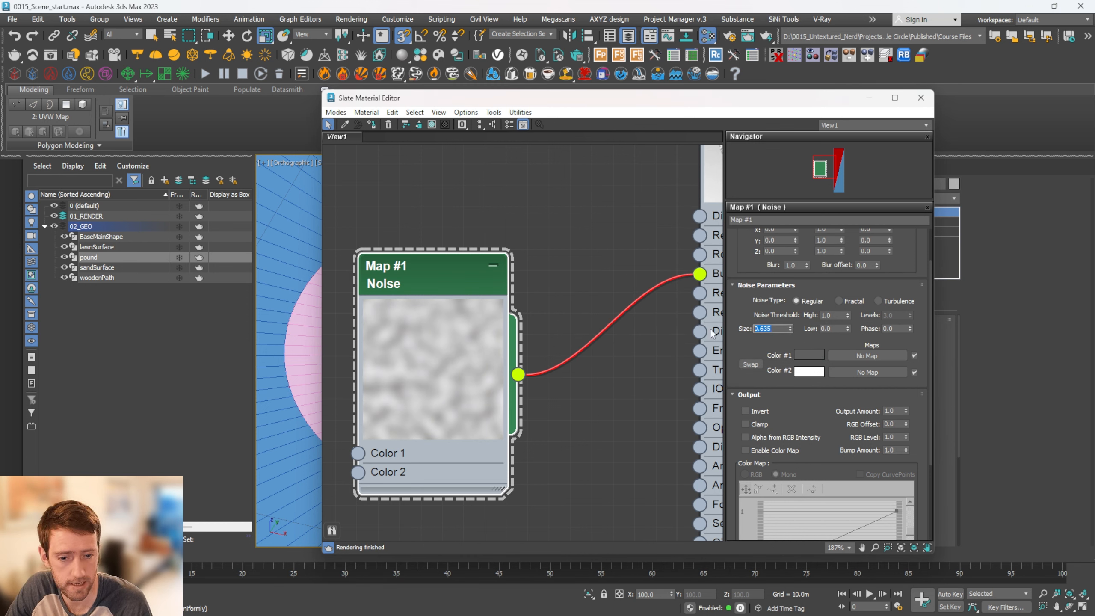
text(2)
key(Return)
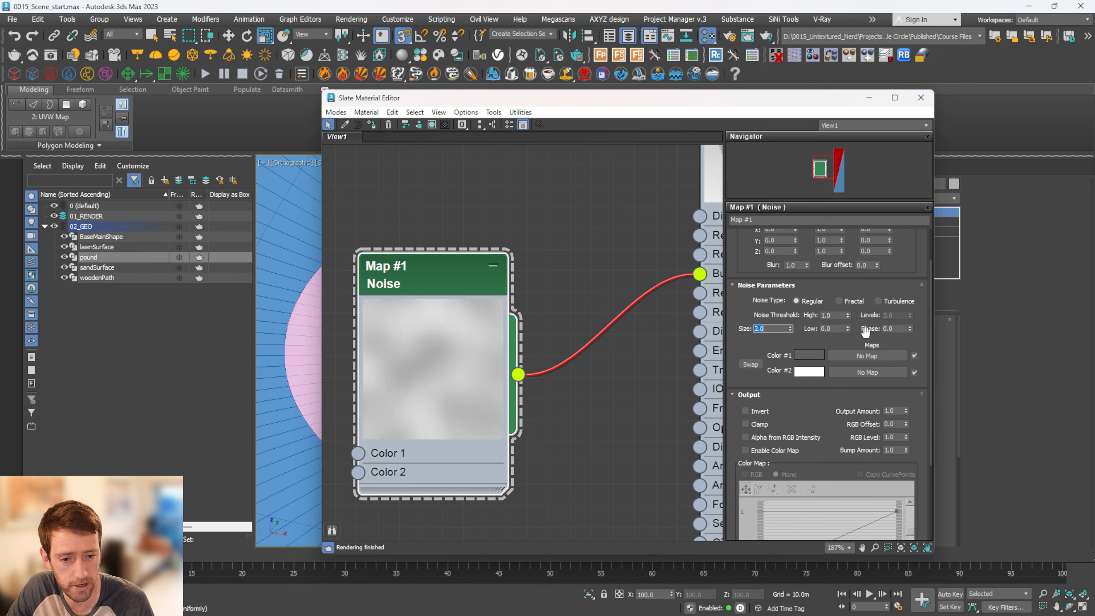
double_click(832, 315)
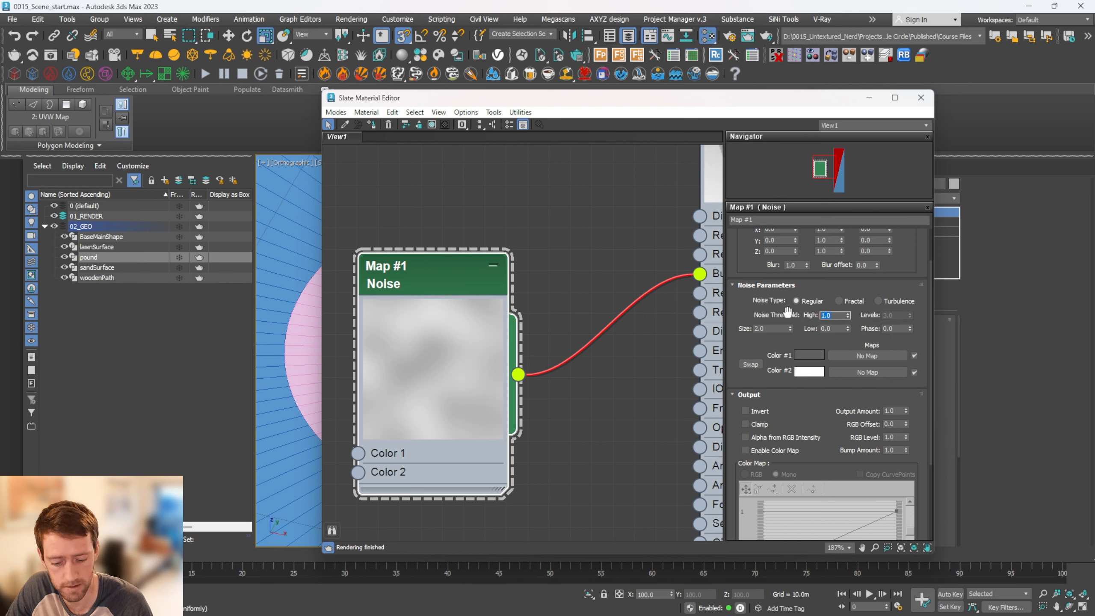
text(.55)
key(Tab)
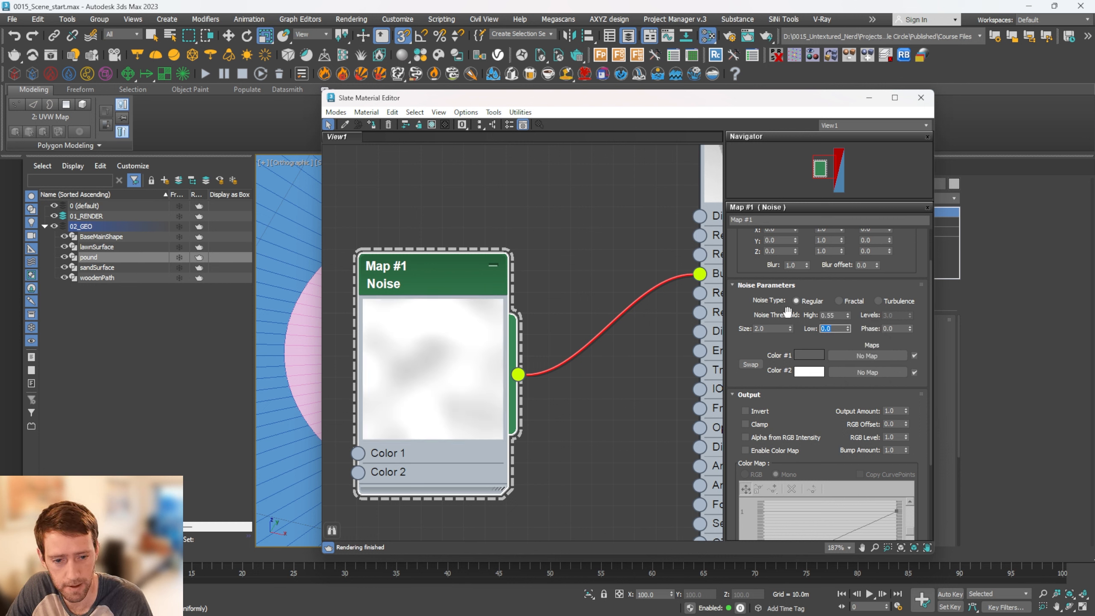
text(.2)
key(Return)
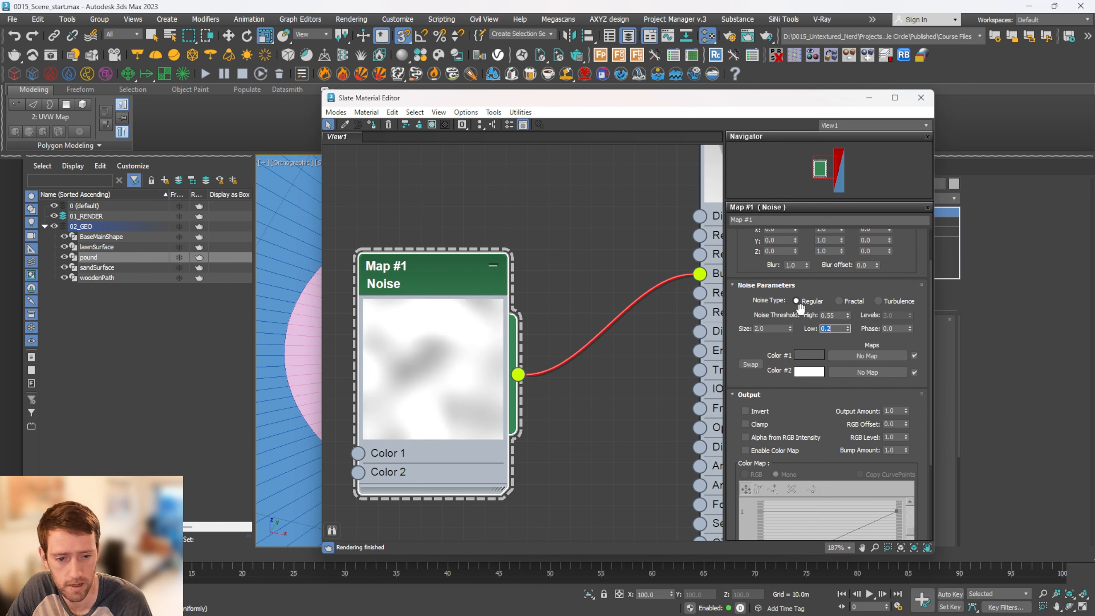
Enable the Noise output's color map, make the curve's start point Bezier-Corner and flatten its handle to bow the curve downward
scroll(763, 379, down, 3)
click(752, 375)
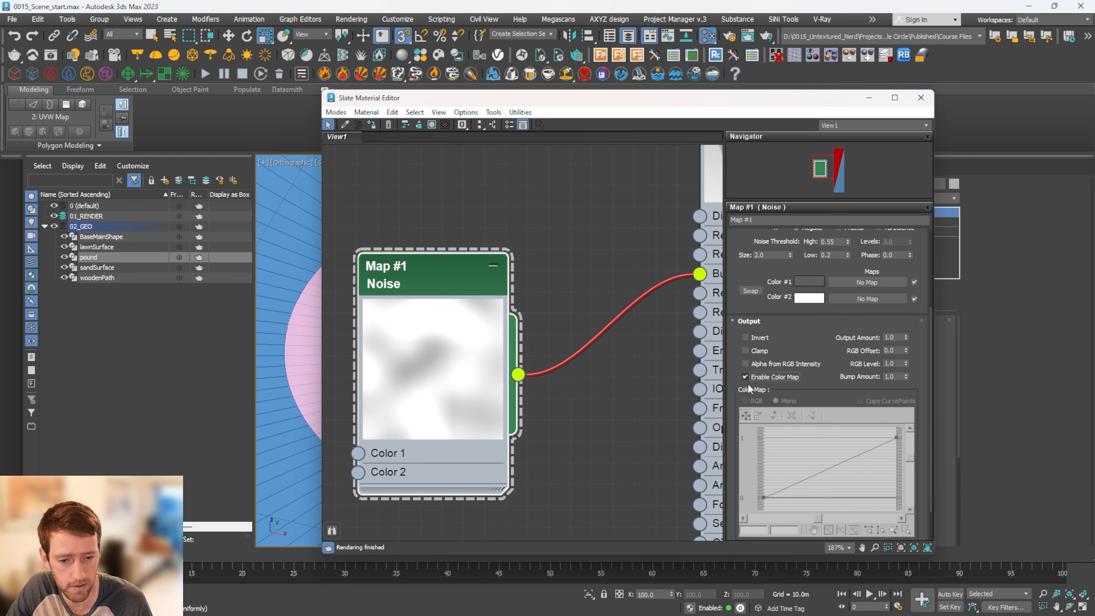
scroll(754, 409, down, 2)
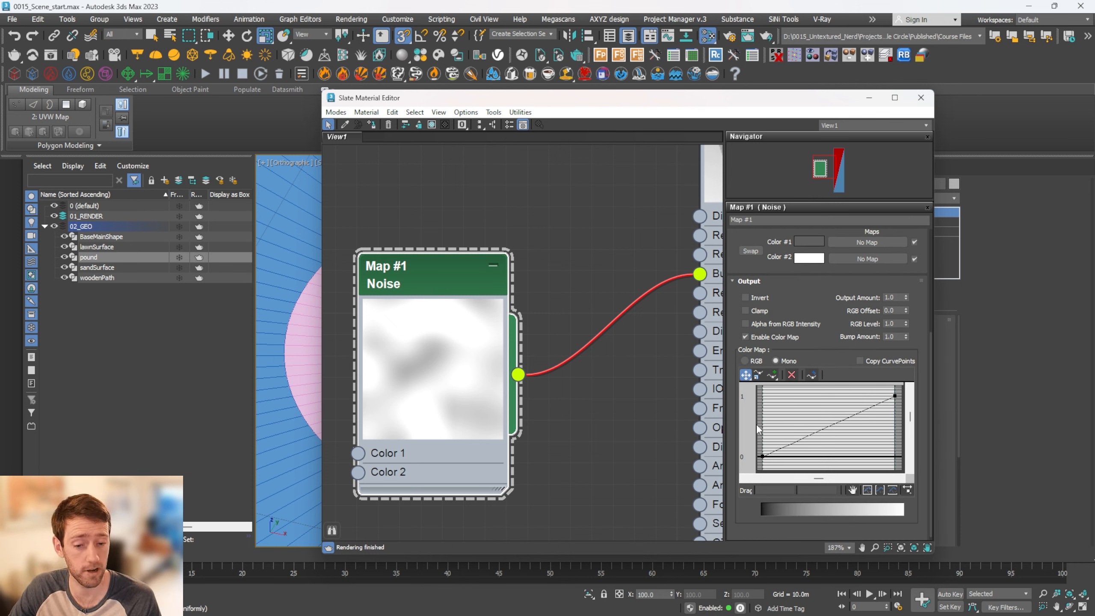
right_click(761, 456)
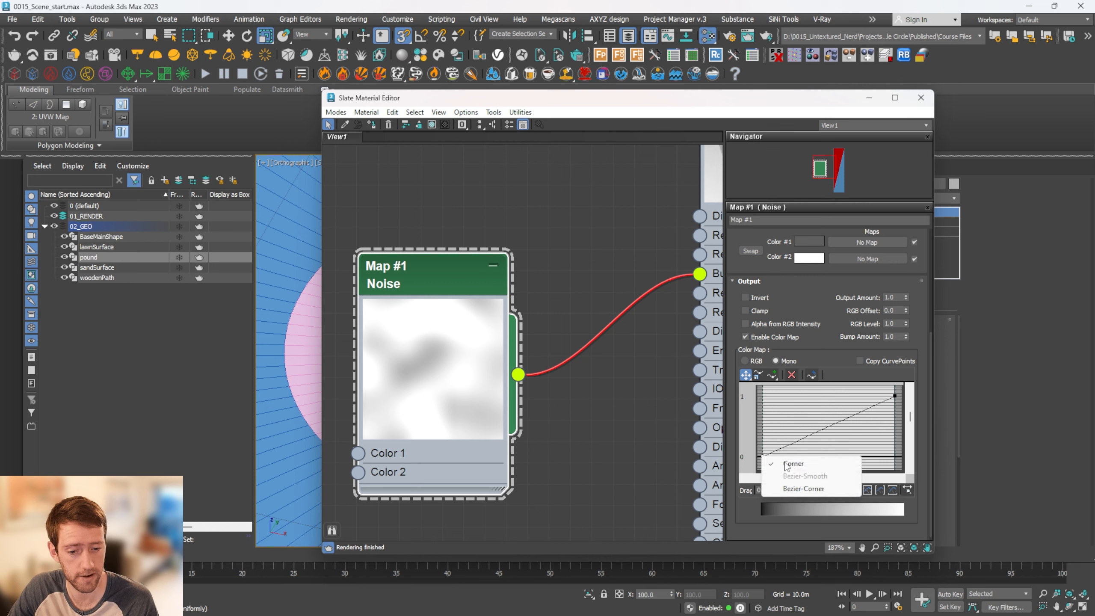
click(802, 491)
drag(795, 442, 831, 456)
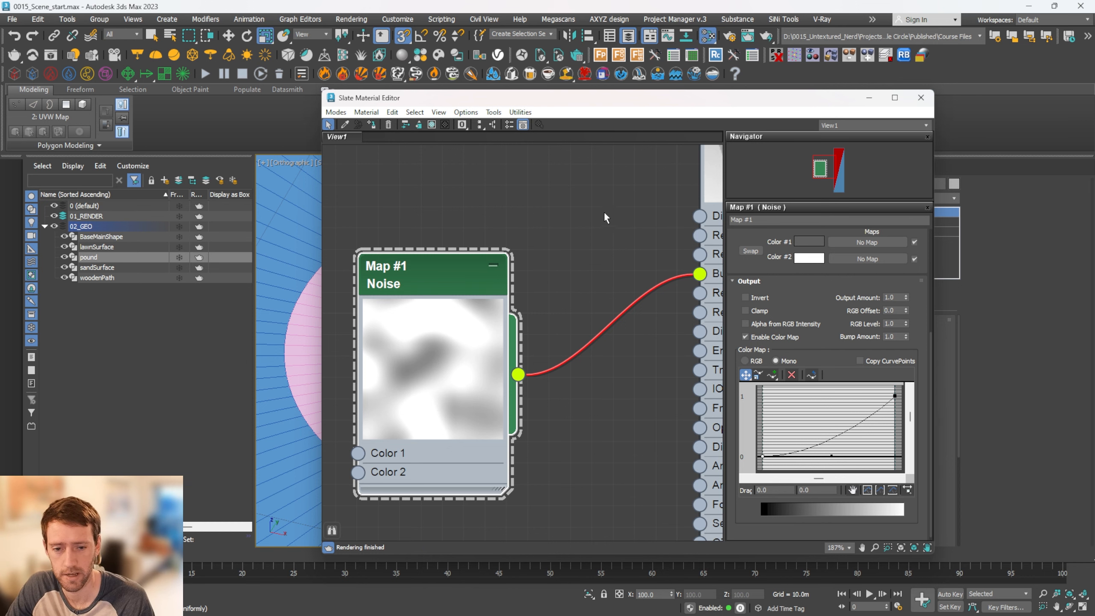
middle_drag(610, 198, 562, 307)
scroll(597, 267, up, 1)
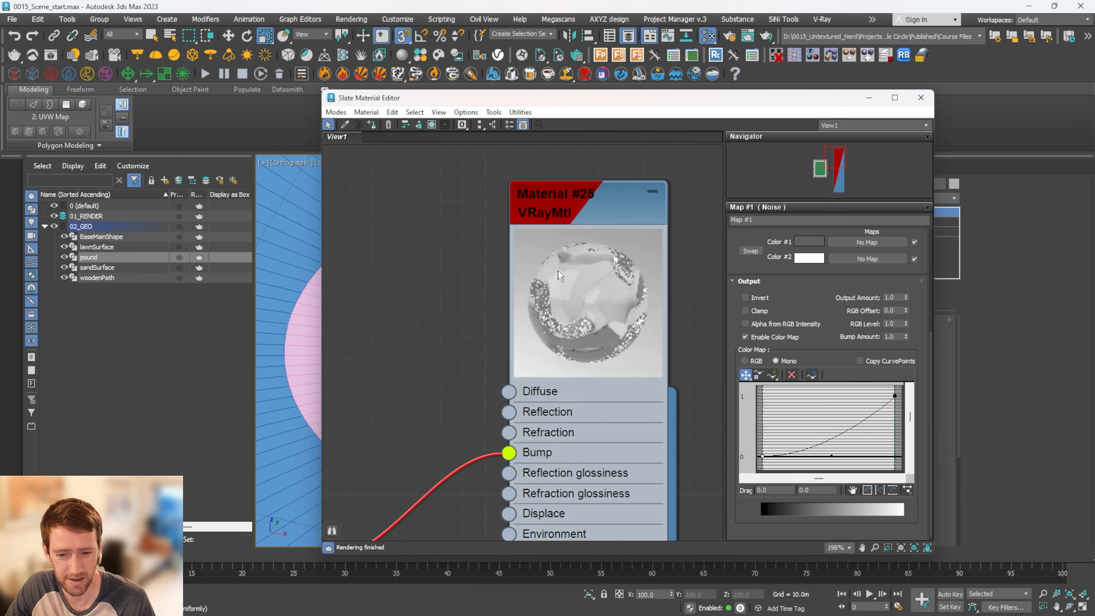
scroll(470, 292, down, 2)
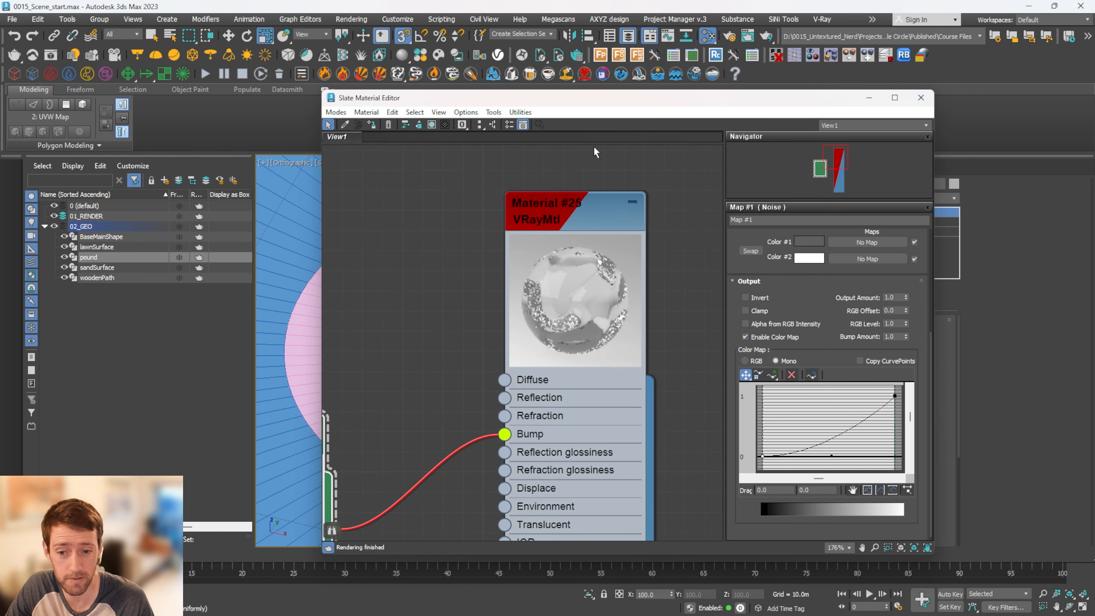
Rename the water VRayMtl as M_pond
double_click(592, 212)
drag(779, 221, 662, 220)
text(M)
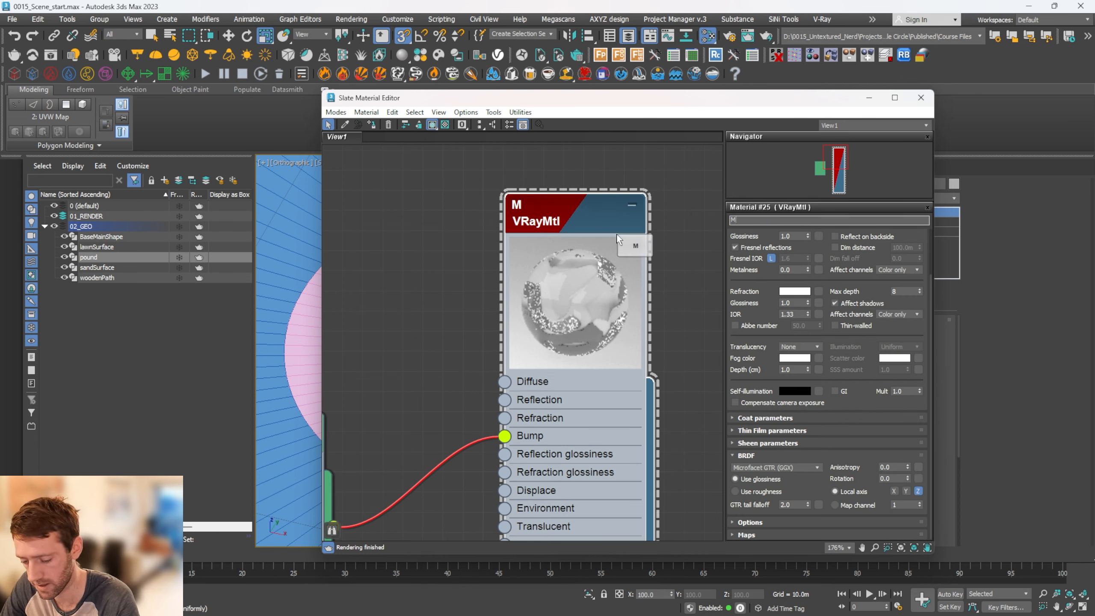
text(_pound)
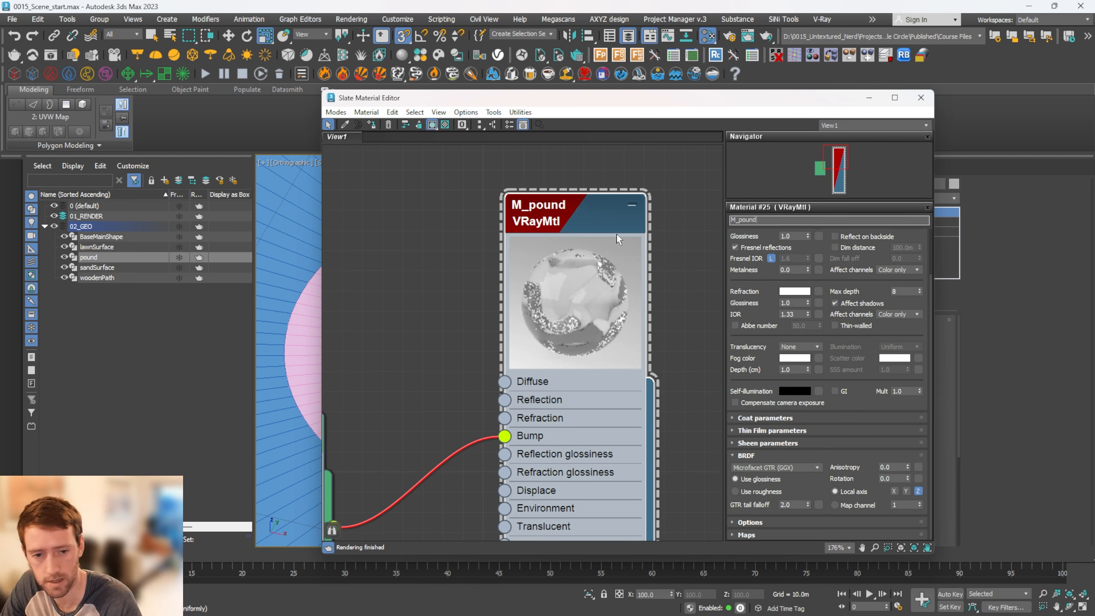
key(BackSpace)
key(BackSpace)
key(BackSpace)
text(nd)
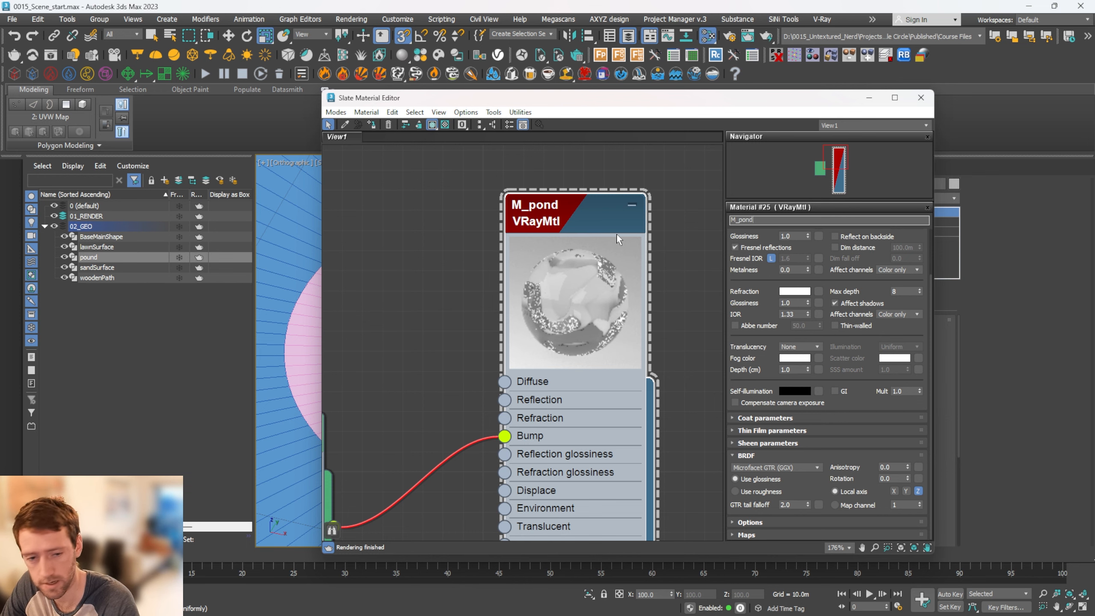
key(Return)
scroll(383, 150, down, 1)
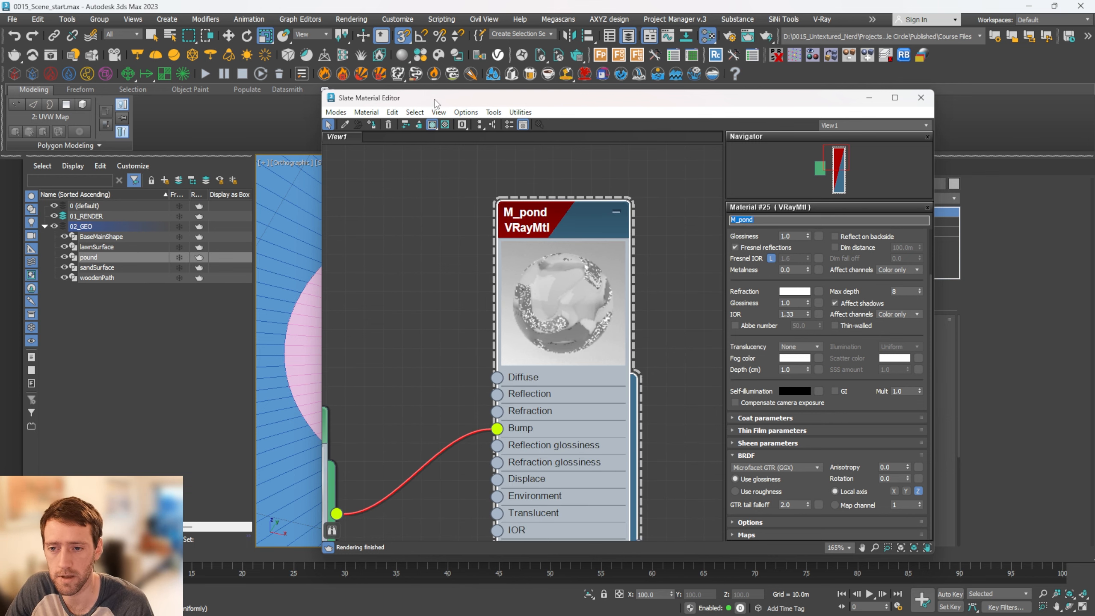
Move the Slate Material Editor aside to uncover the pond in the viewport
drag(434, 99, 750, 122)
click(885, 246)
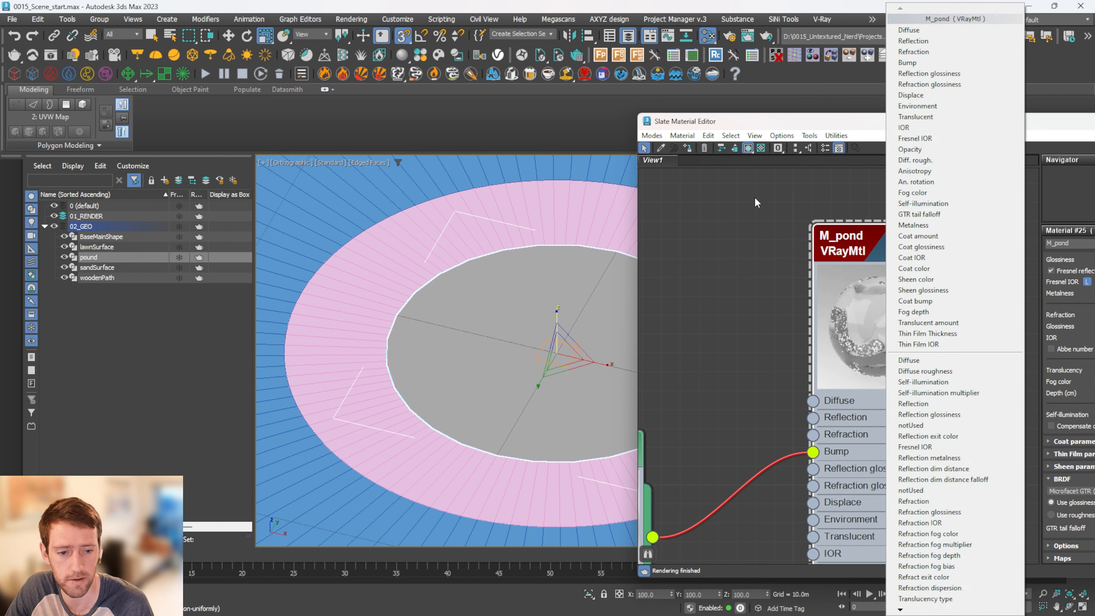
click(755, 199)
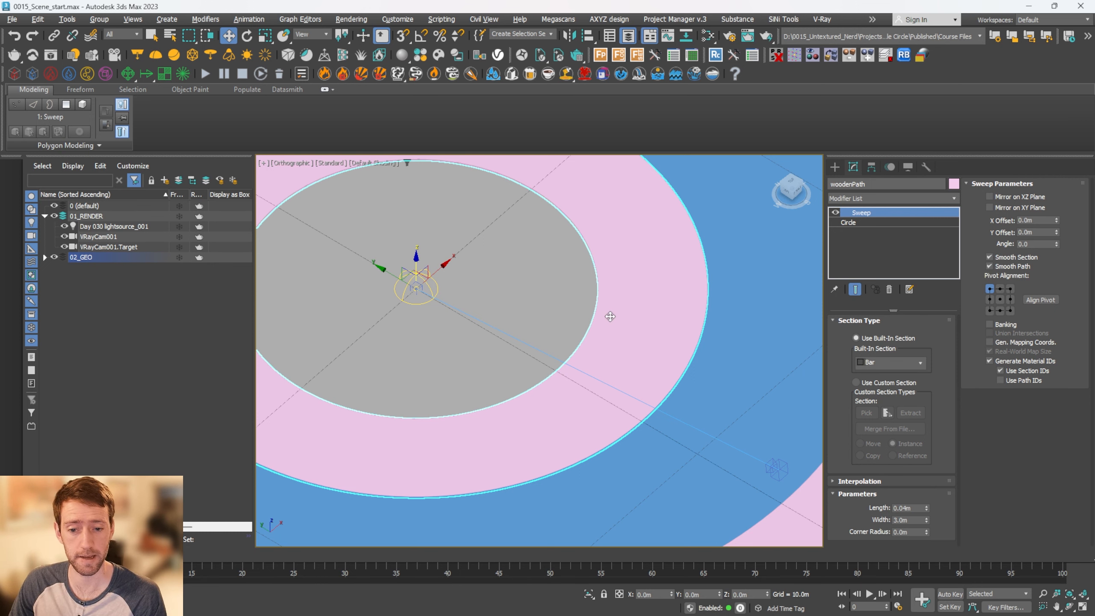
Add Wood_Planks_C01_100cm from the Wood & Laminate category of the V-Ray Material Library to the material editor
click(361, 74)
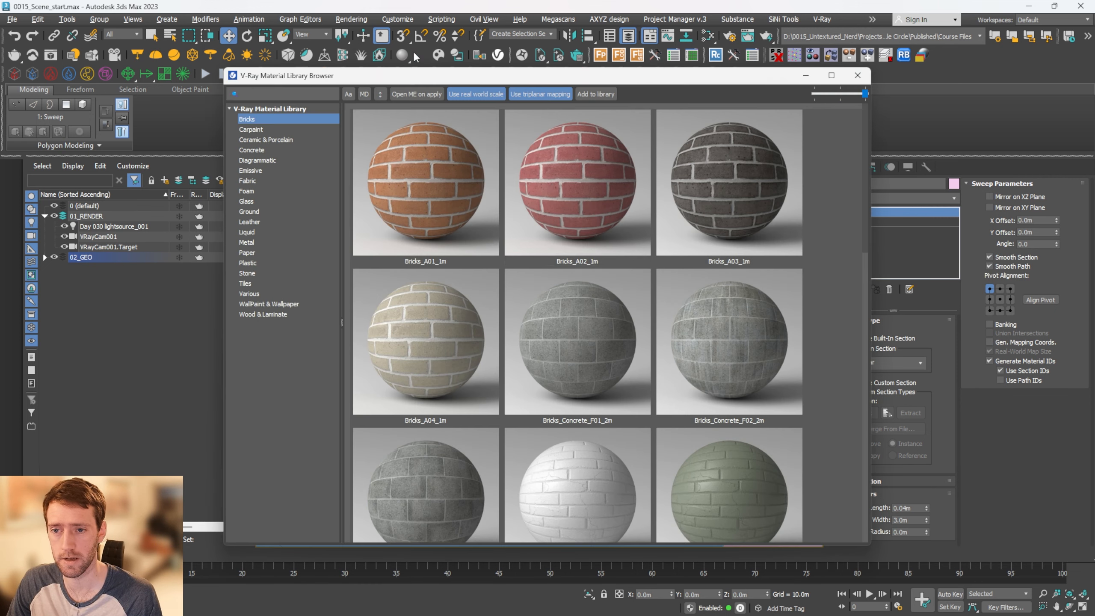
click(257, 316)
scroll(573, 307, down, 10)
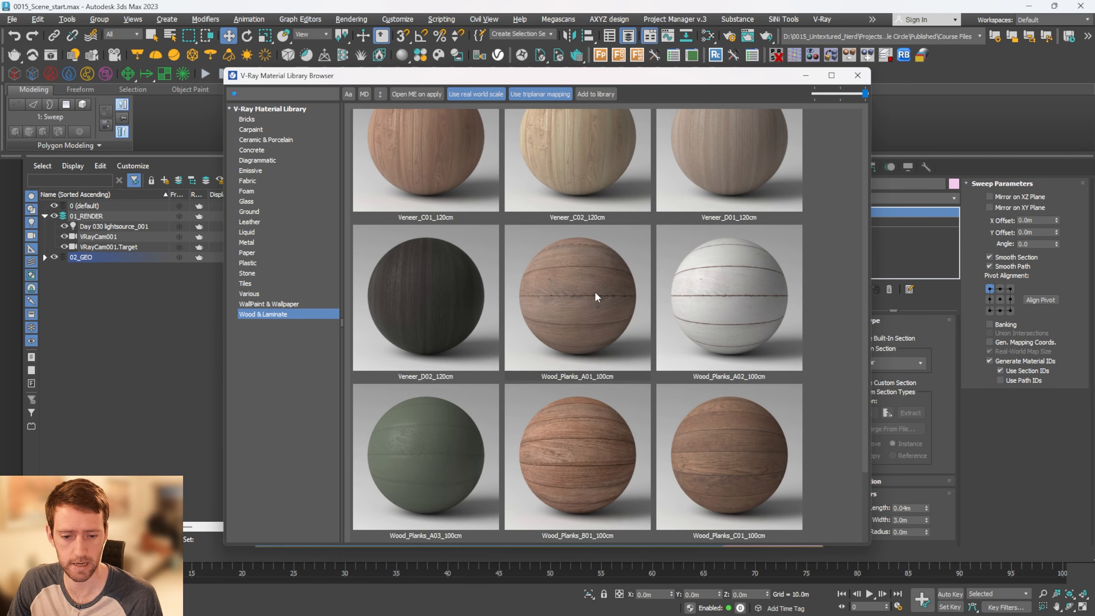
right_click(721, 448)
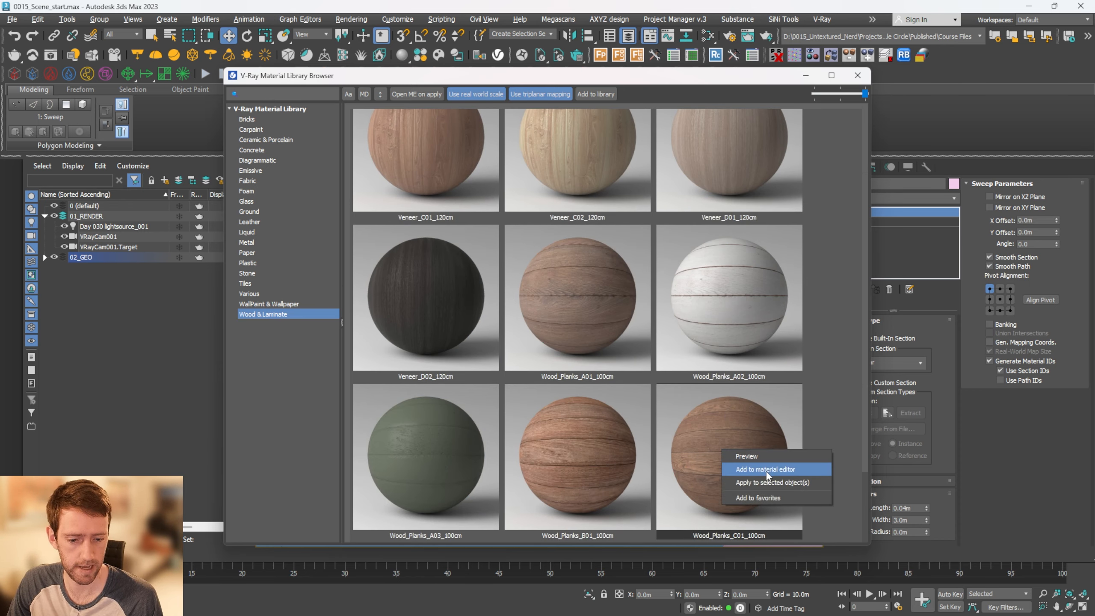
click(773, 468)
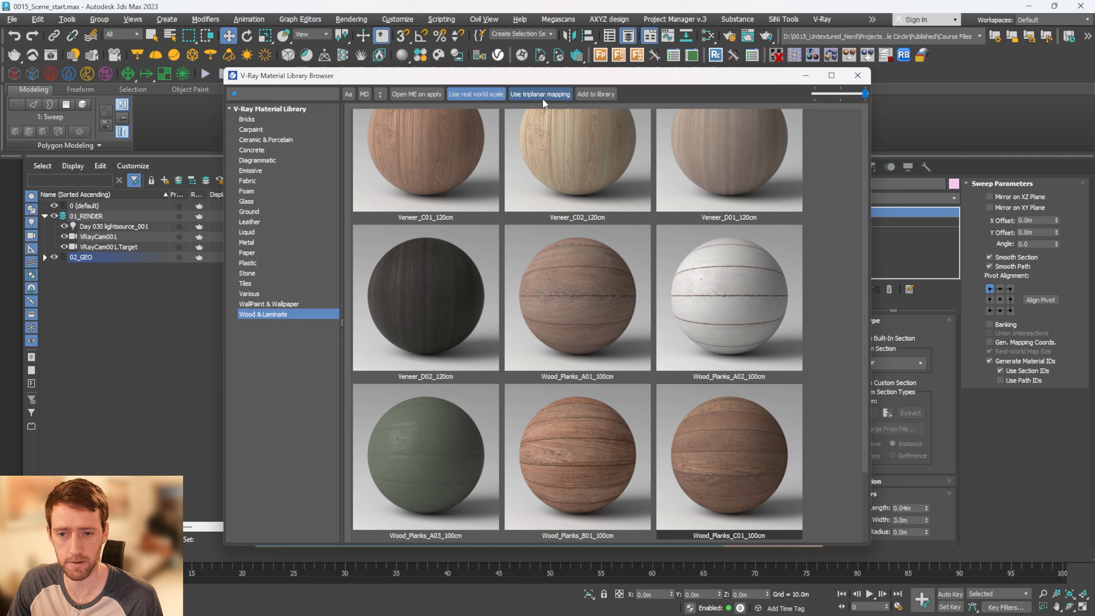
Turn off triplanar mapping, apply Wood_Planks_C01_100cm to the selected woodenPath and close the material library
click(545, 90)
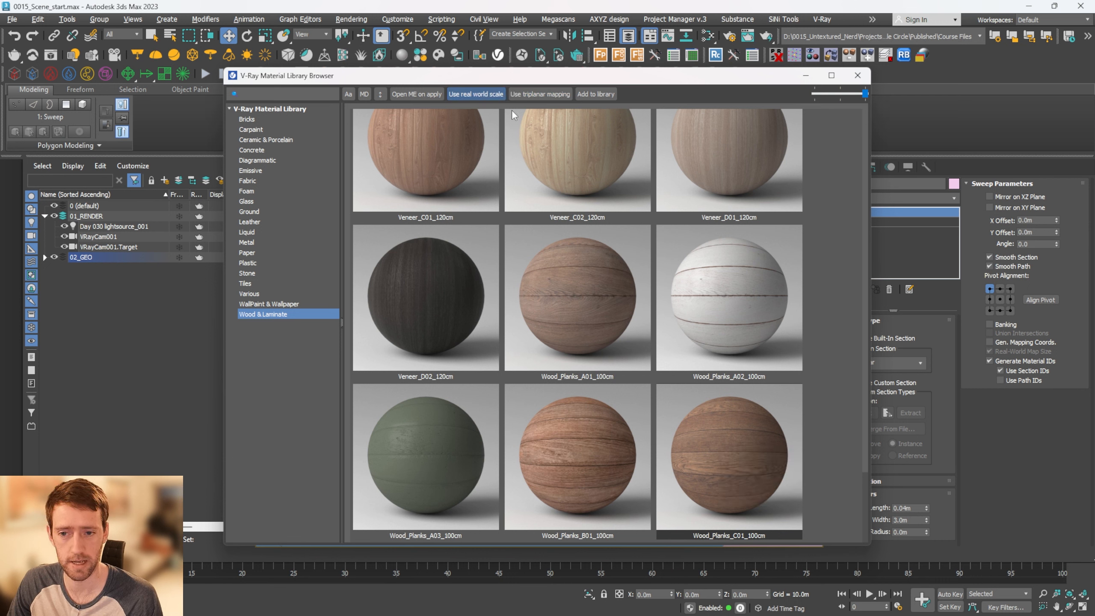
right_click(727, 440)
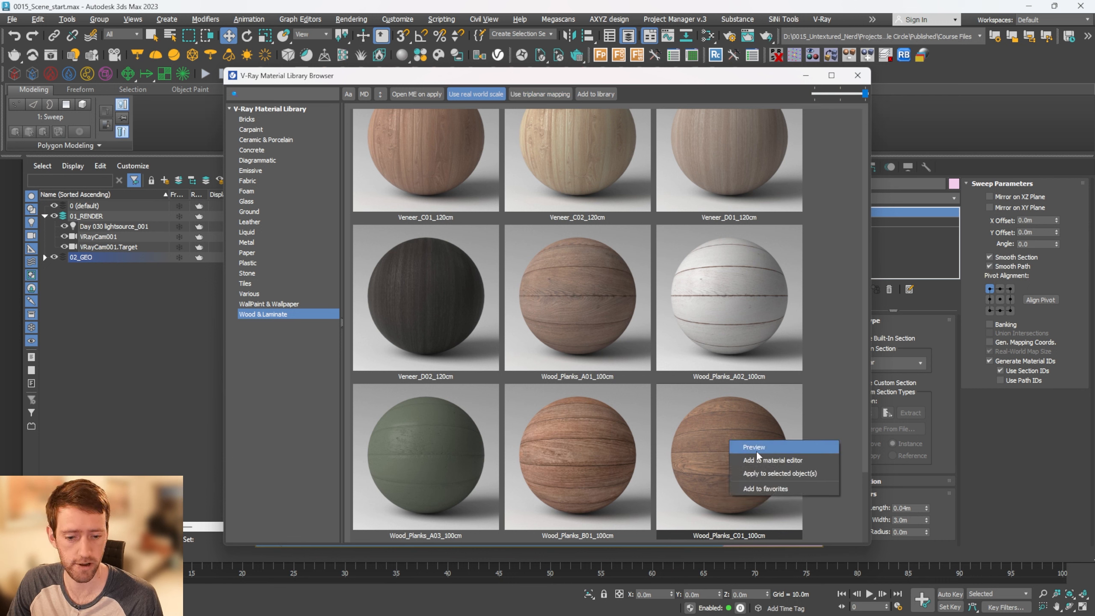
click(787, 473)
drag(784, 74, 478, 117)
click(552, 117)
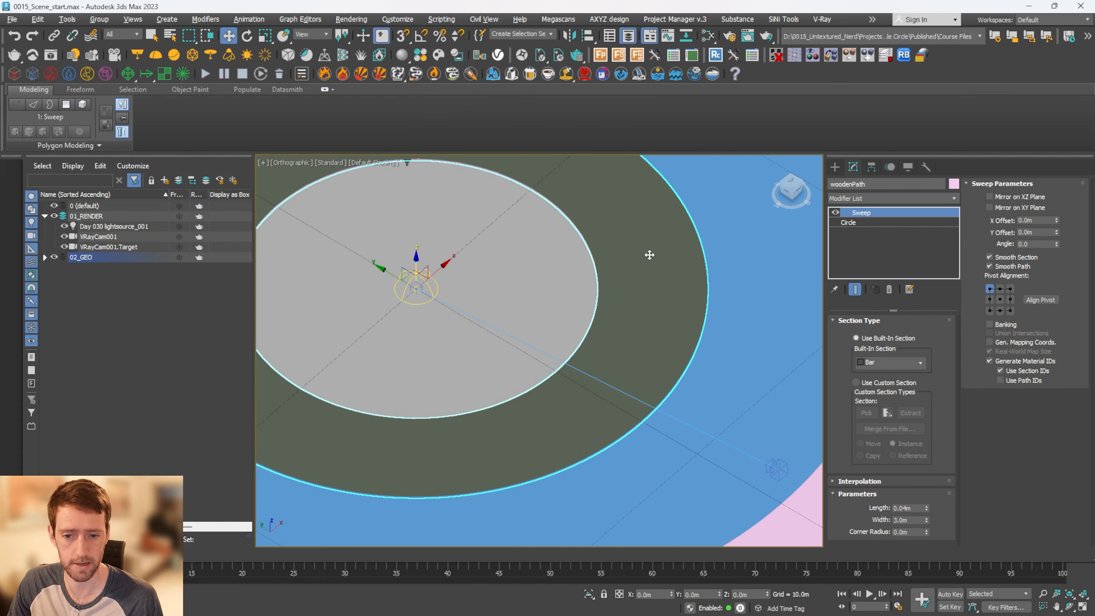
middle_drag(650, 255, 682, 268)
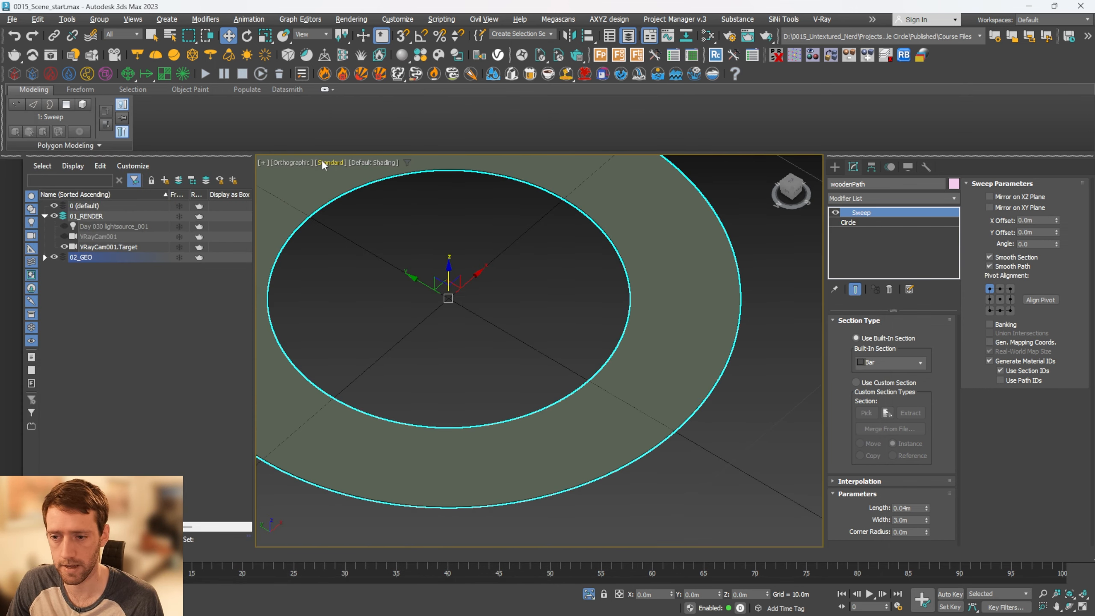
Display the viewport materials as shaded materials with maps
click(323, 161)
mouse_move(379, 284)
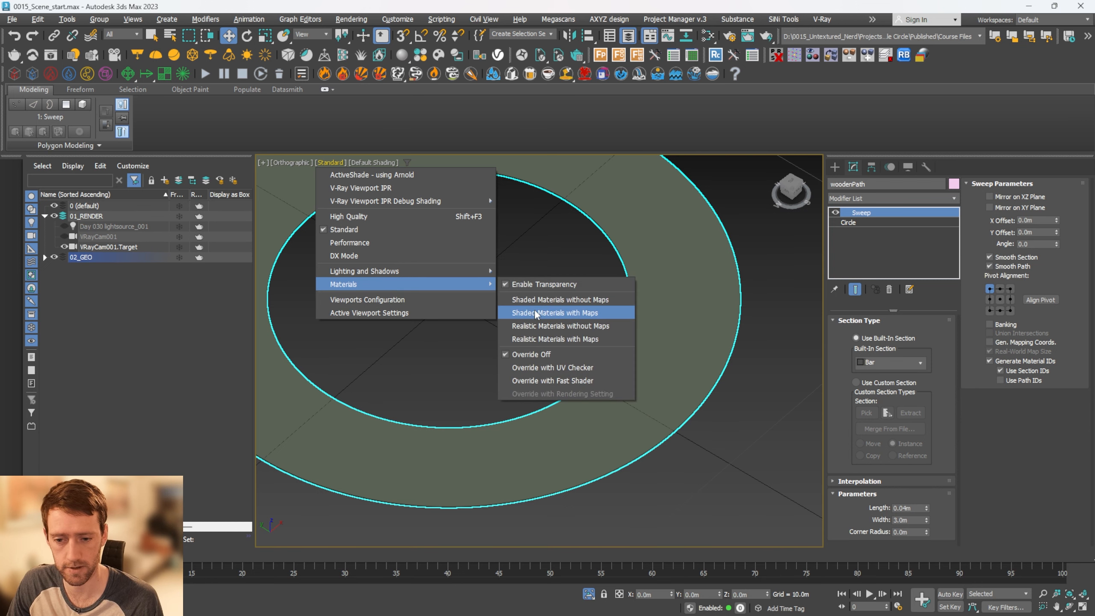
click(560, 312)
scroll(674, 307, up, 10)
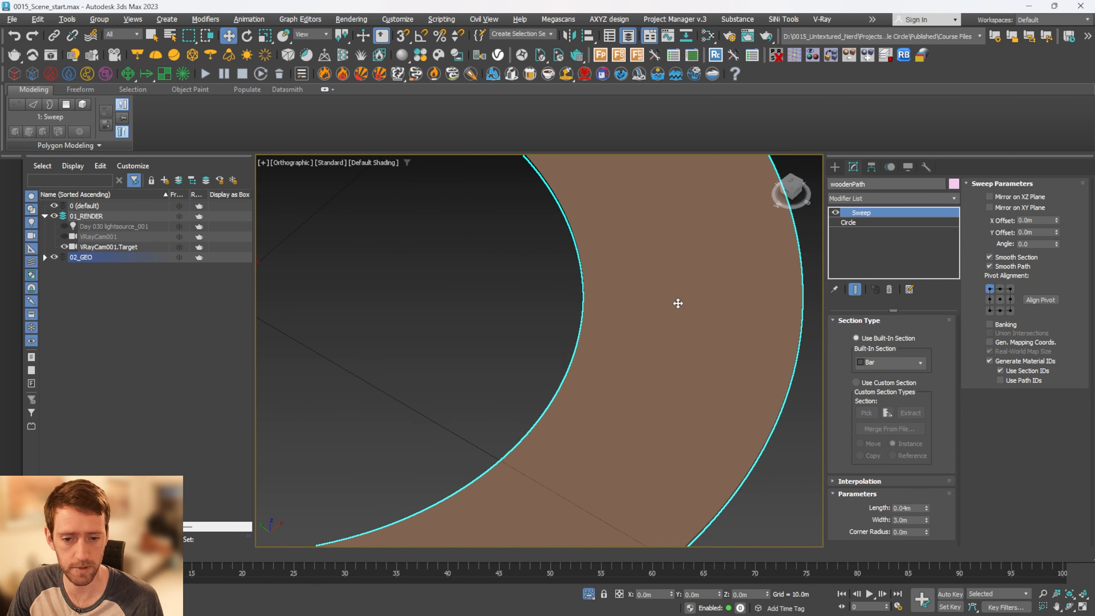
scroll(674, 307, down, 10)
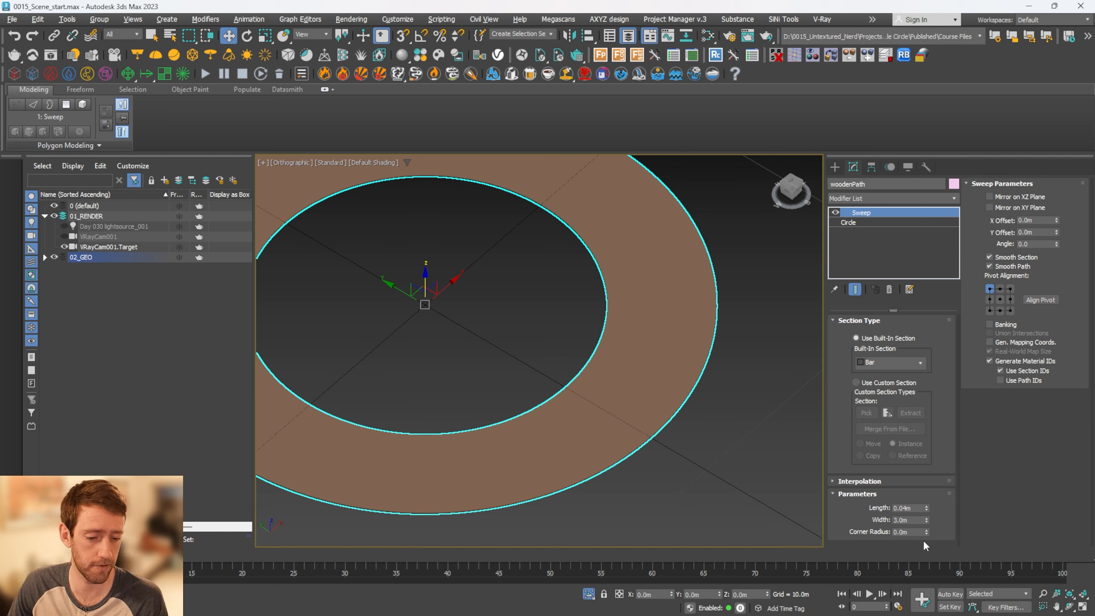
Turn on generated mapping coordinates in woodenPath's Sweep modifier and inspect the plank direction around the ring
click(1028, 343)
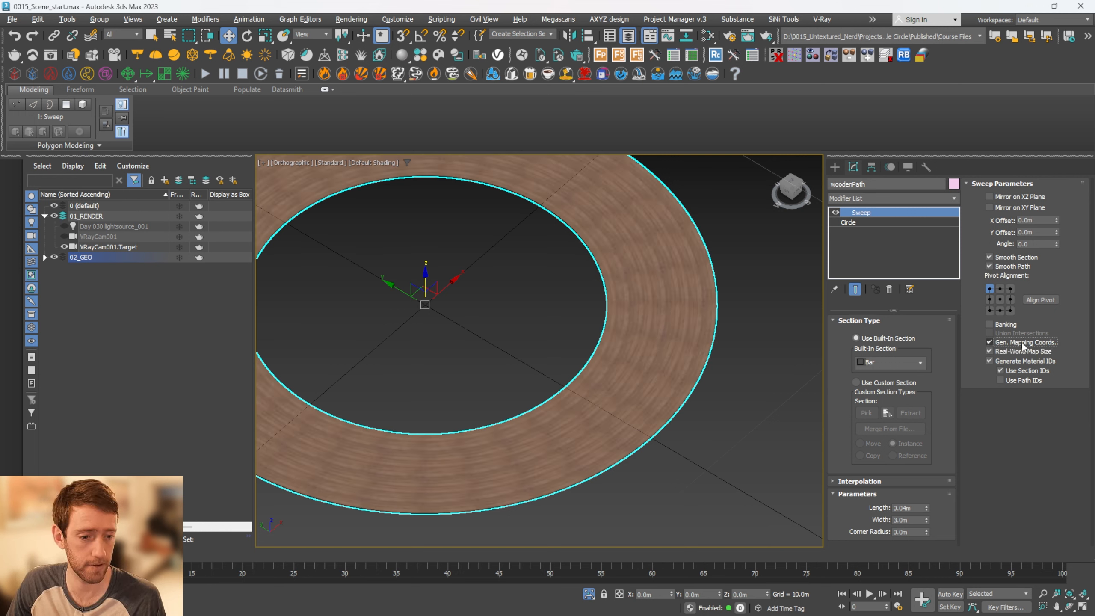
scroll(678, 337, up, 5)
scroll(536, 325, up, 3)
scroll(552, 341, down, 2)
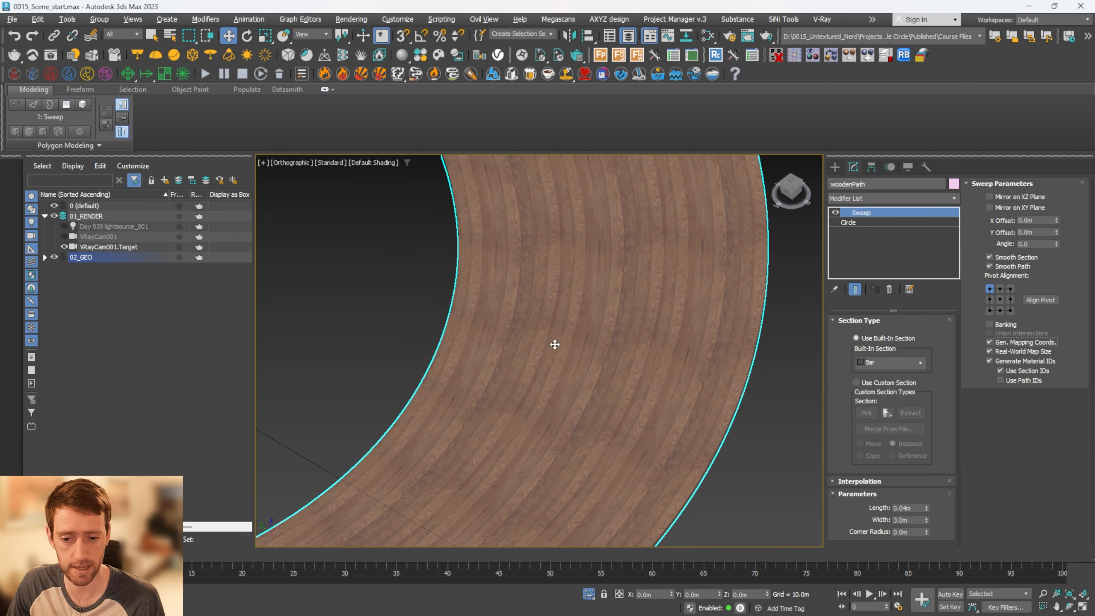
scroll(584, 284, down, 1)
middle_drag(576, 207, 655, 494)
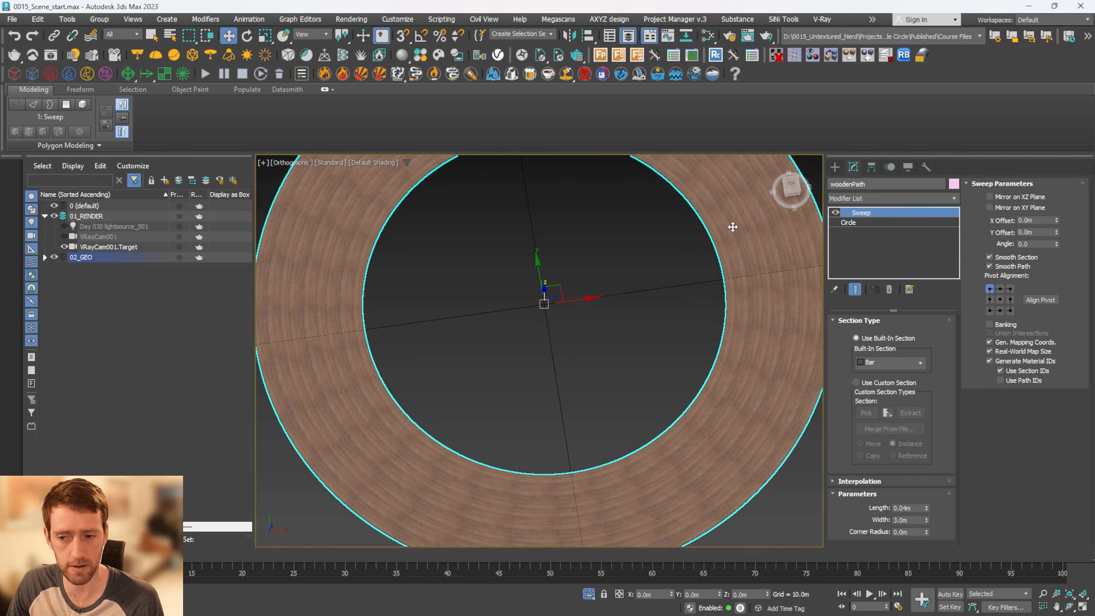
scroll(643, 404, up, 2)
scroll(637, 387, down, 2)
middle_drag(637, 387, 640, 351)
scroll(650, 298, down, 2)
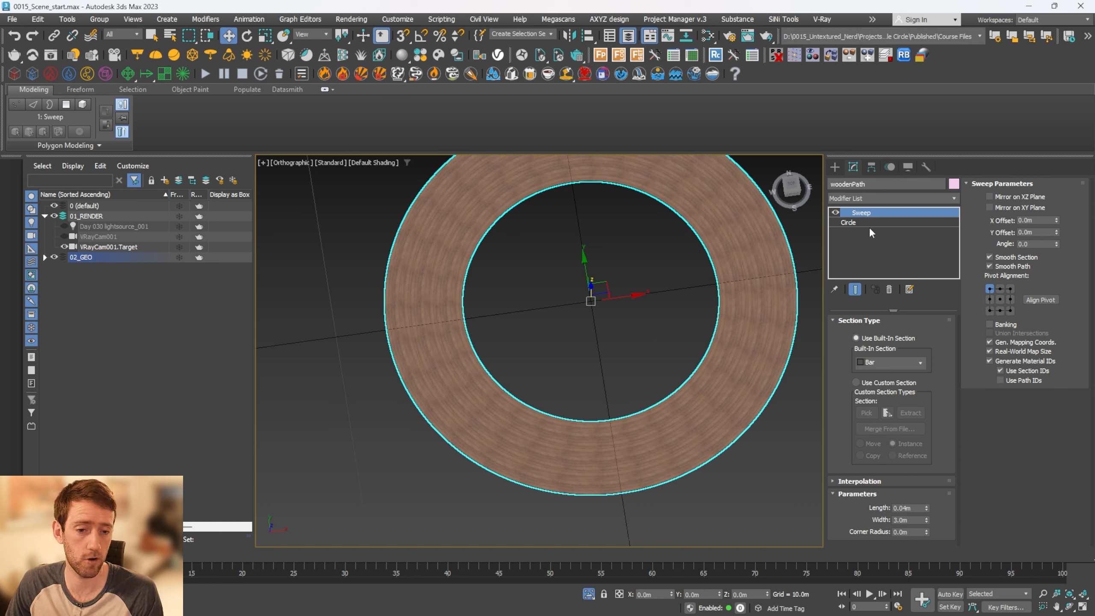
Add a UVW Xform modifier on top of woodenPath's Sweep
click(887, 199)
text(uvw)
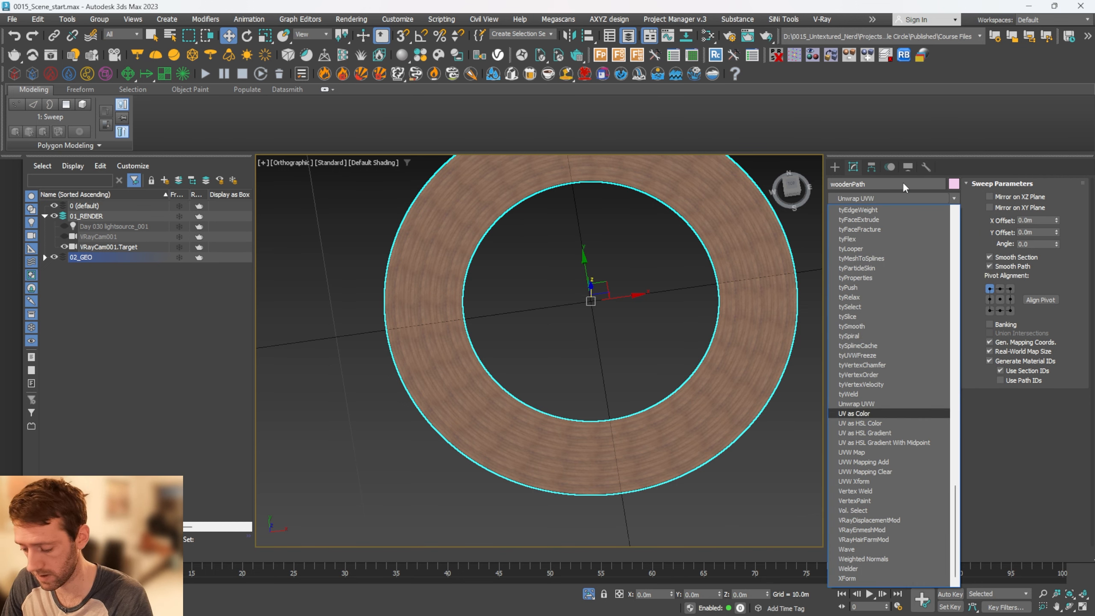
key(Down)
key(Down)
key(Down)
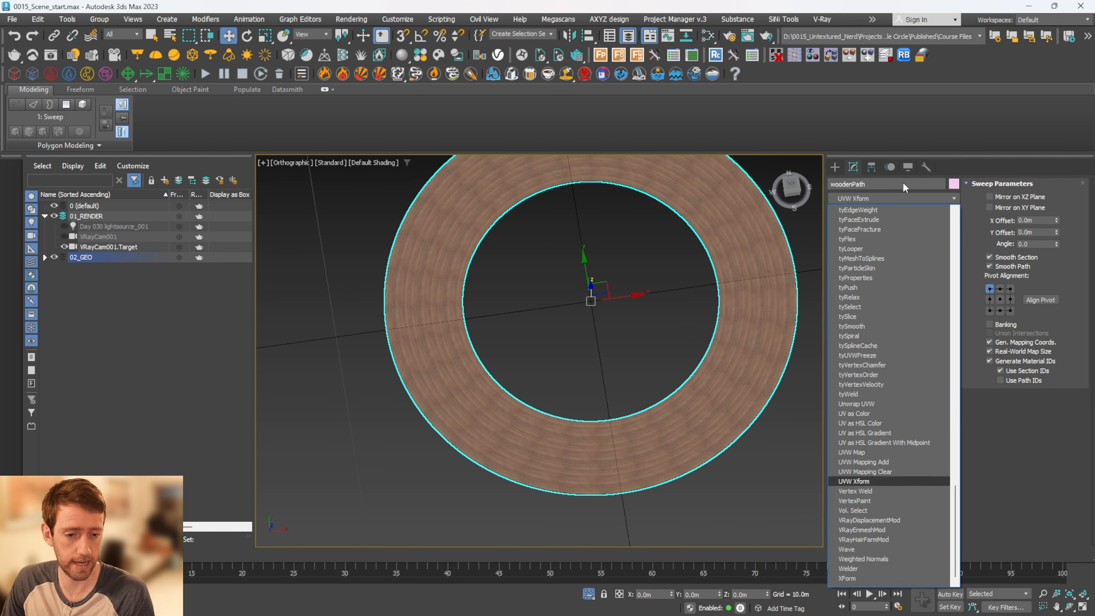
key(Return)
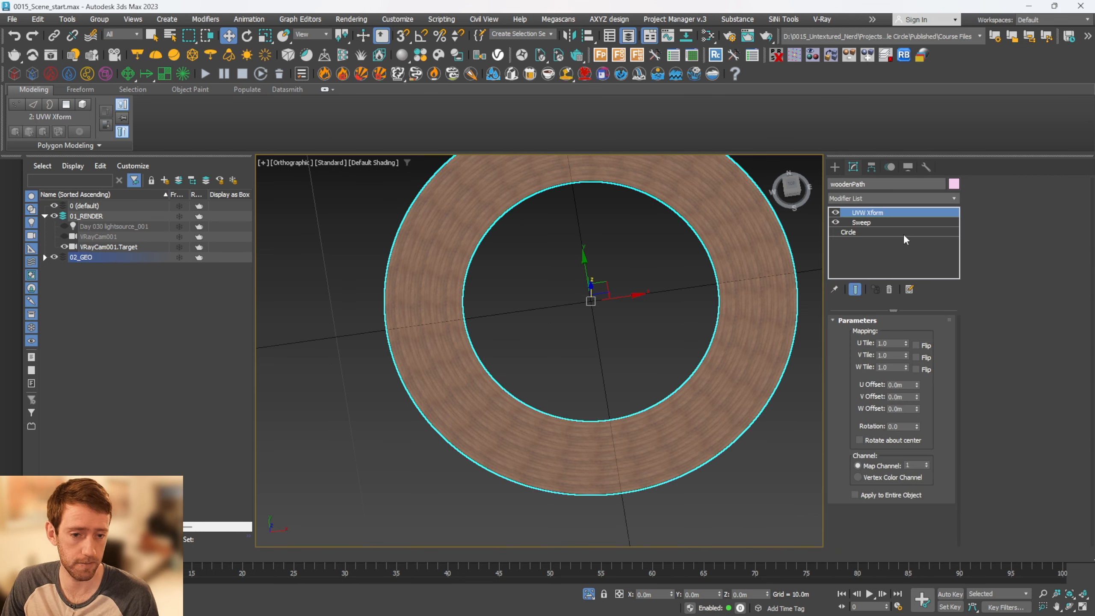
Set the UVW Xform rotation to 90 so the planks run across the wooden path
double_click(901, 427)
text(90)
key(Return)
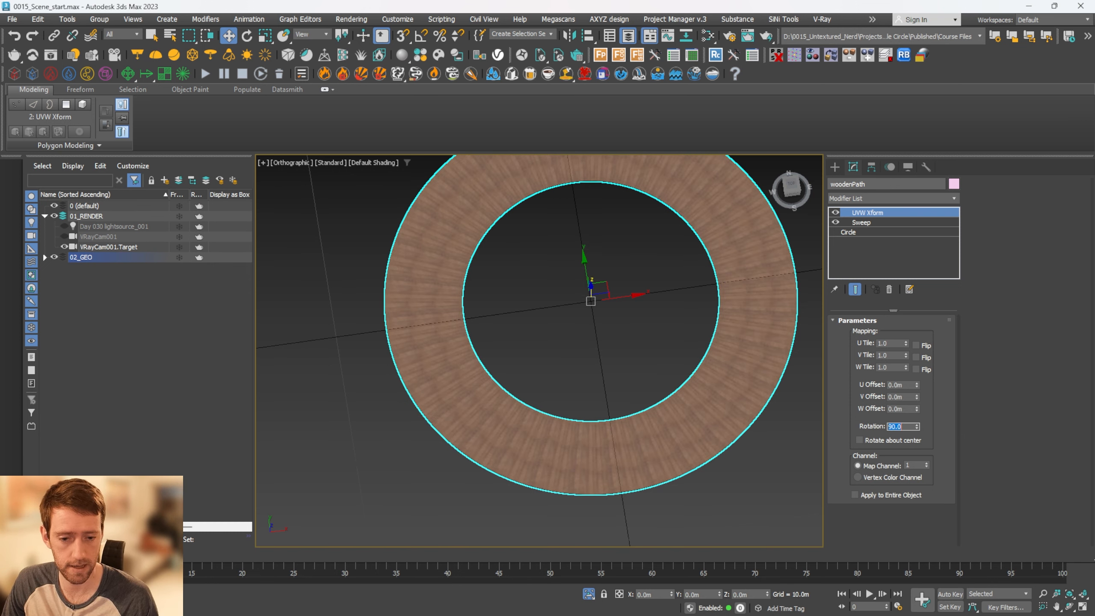
scroll(597, 470, up, 5)
scroll(637, 391, down, 3)
With sandSurface selected, load the yellow_sand_1 diffuse, glossiness, height, normal and reflection maps into the Material Texture Loader
middle_drag(742, 329, 700, 447)
middle_drag(639, 350, 671, 353)
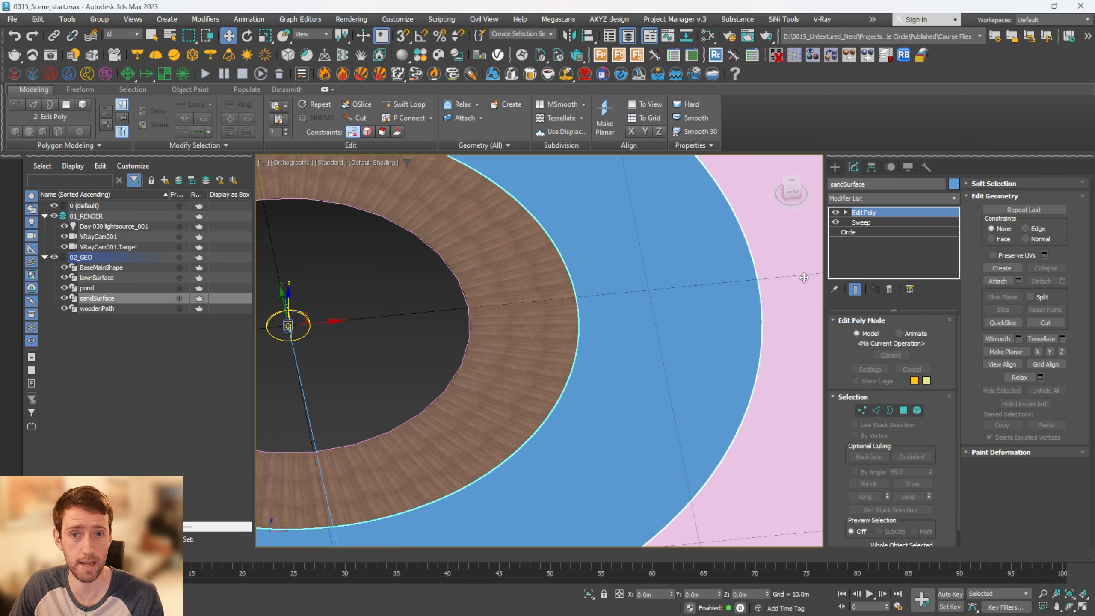
click(922, 55)
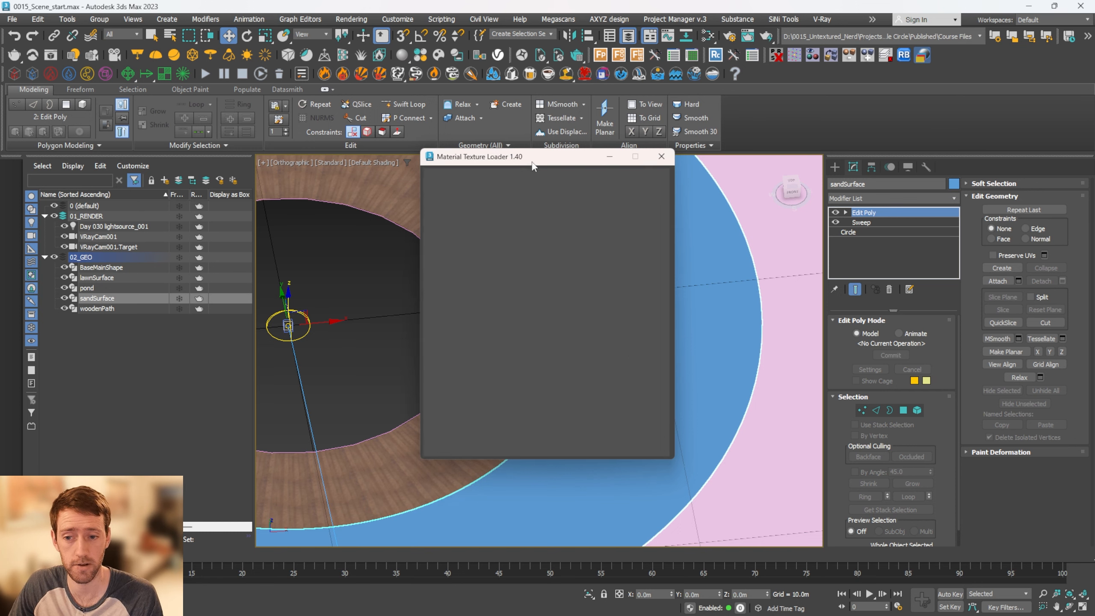
click(447, 177)
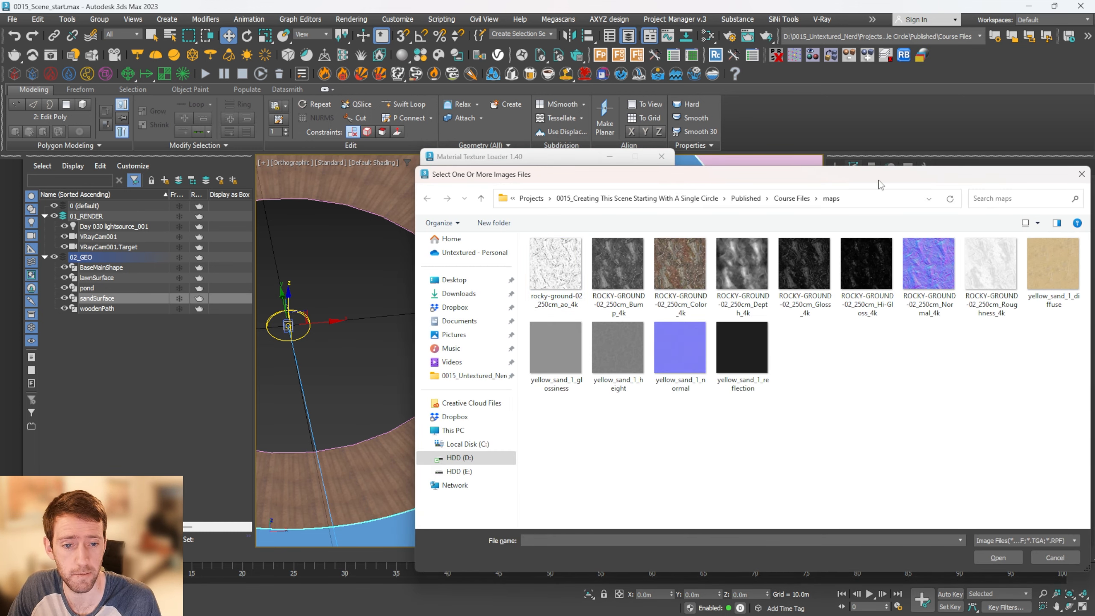
drag(673, 176, 516, 166)
click(896, 259)
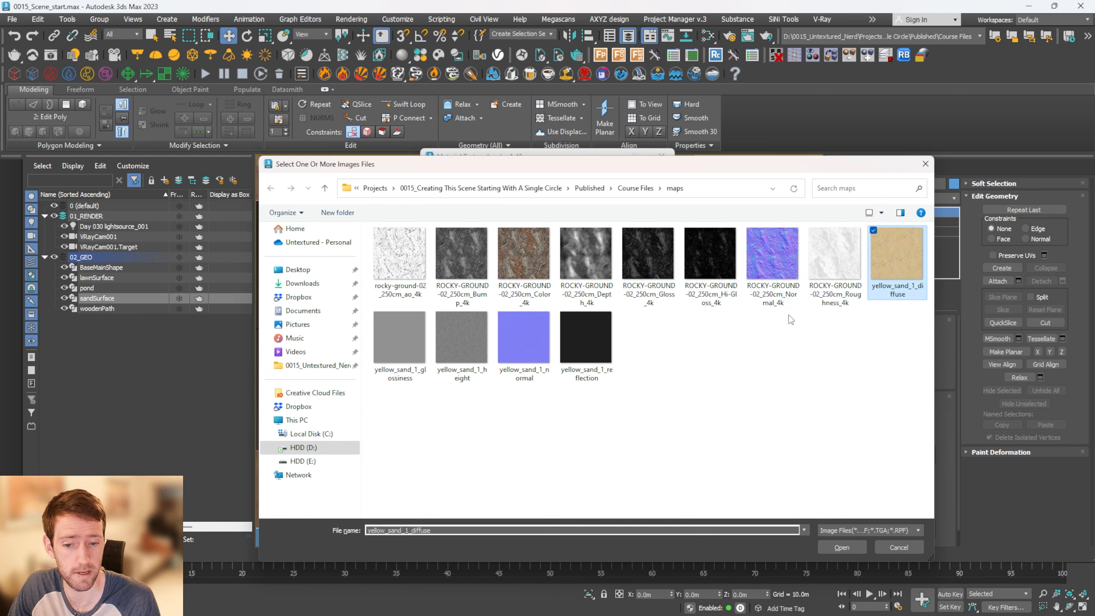
shift+click(587, 340)
key(Return)
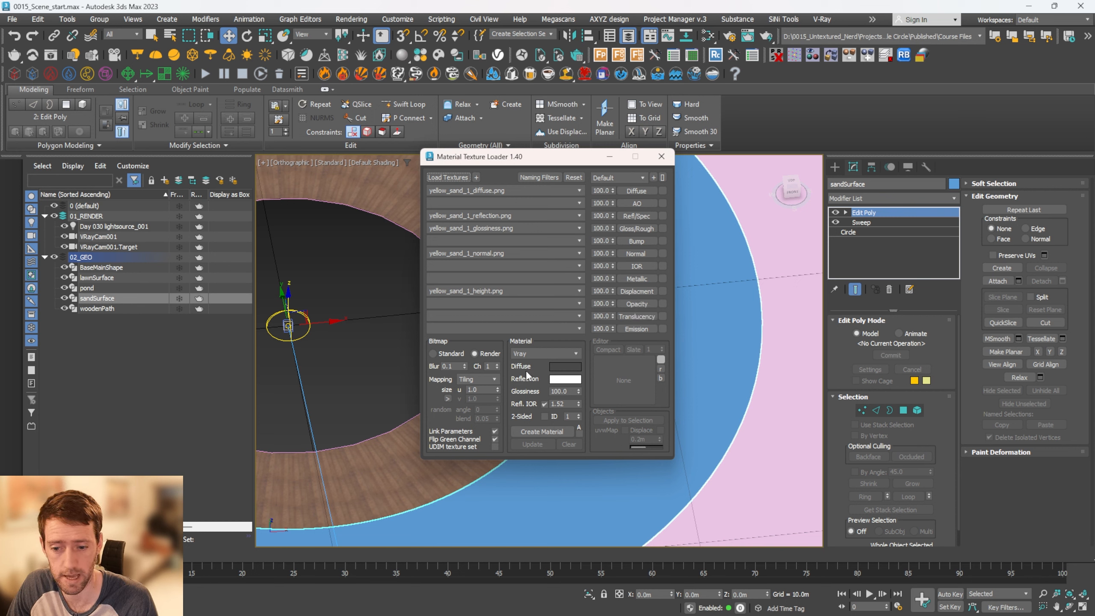
Set the sand textures to real-world mapping with a size of 4.0 m
click(493, 378)
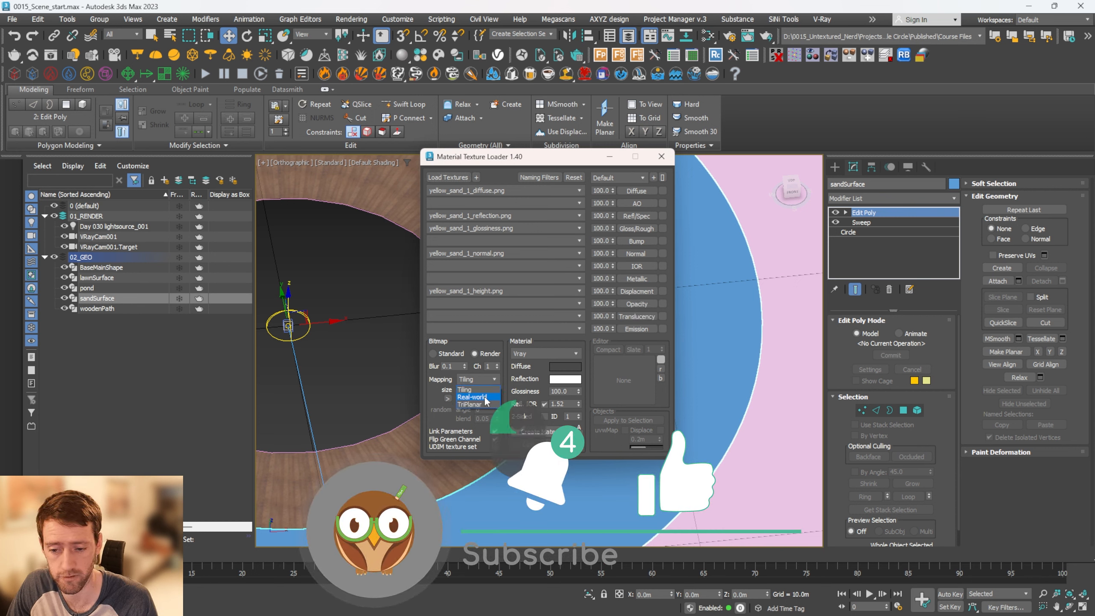
click(490, 392)
double_click(472, 390)
text(4.0m)
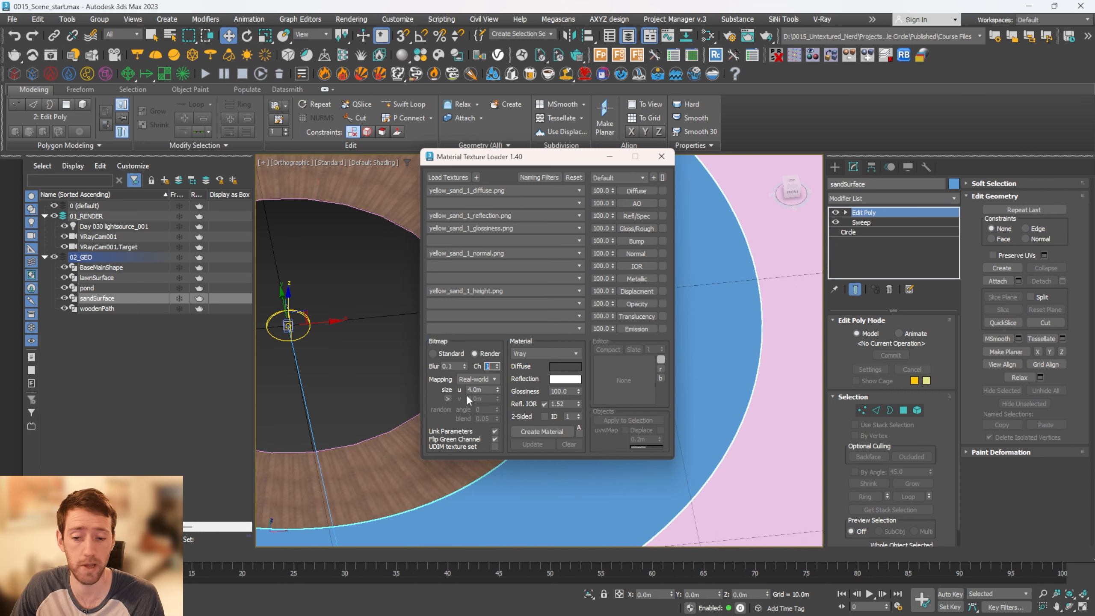
Create the V-Ray material from the sand textures with the name M_sand
click(536, 430)
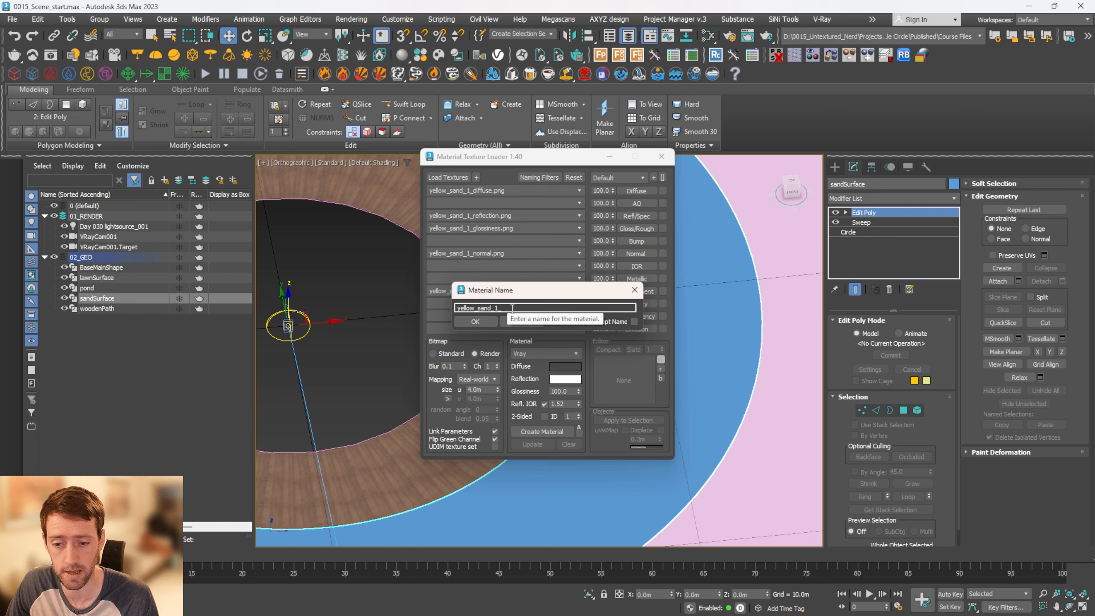
text(M_sand)
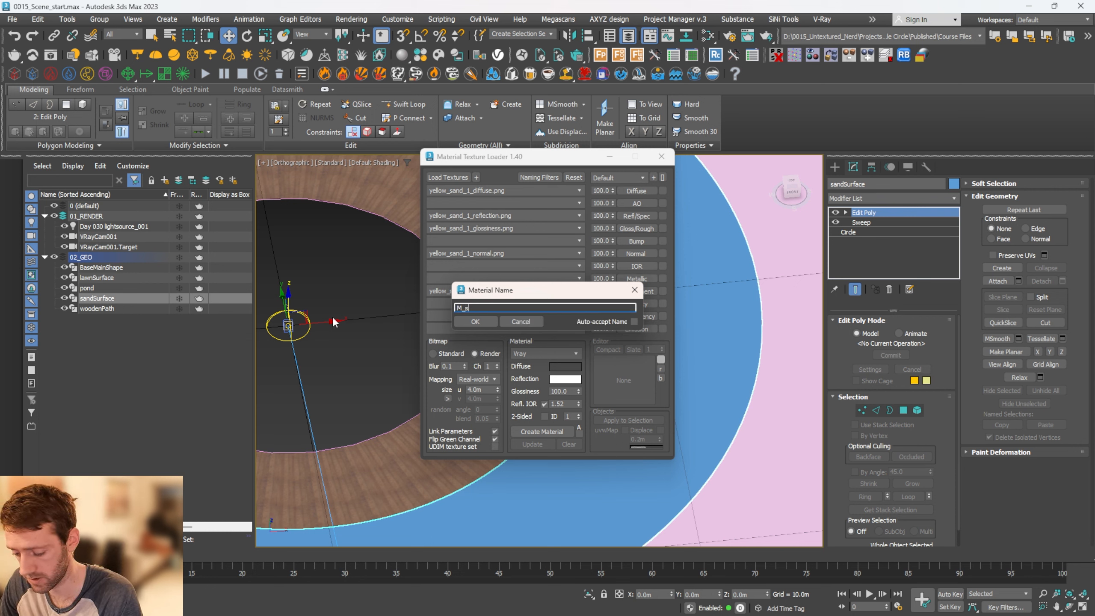
click(476, 321)
drag(553, 162, 441, 148)
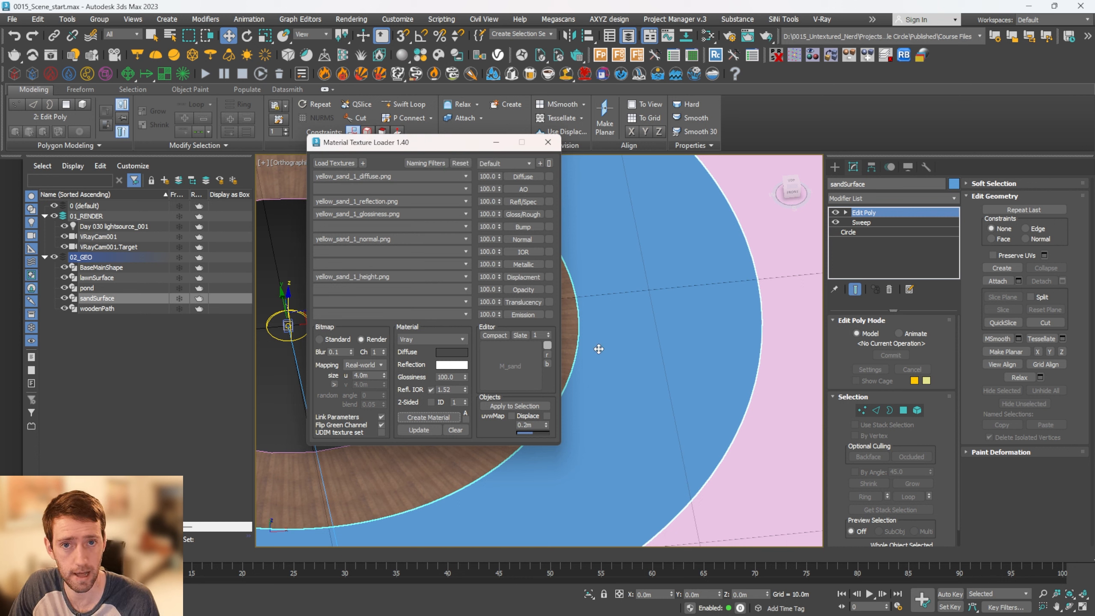
Enable displacement at 0.1 m and apply M_sand to the selected sandSurface
click(546, 415)
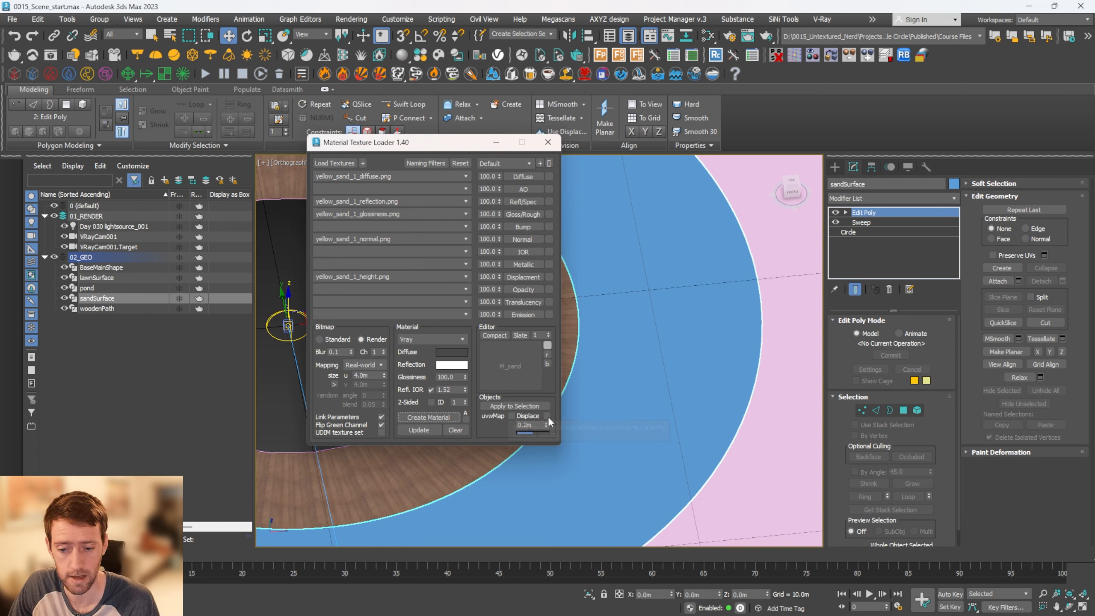
drag(536, 424, 473, 420)
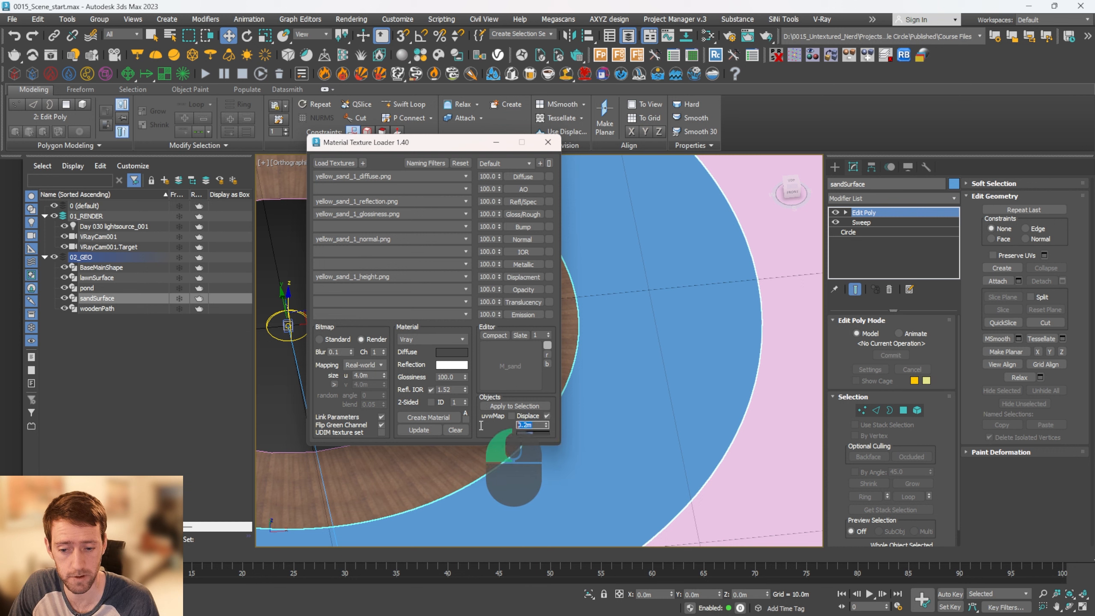
text(.)
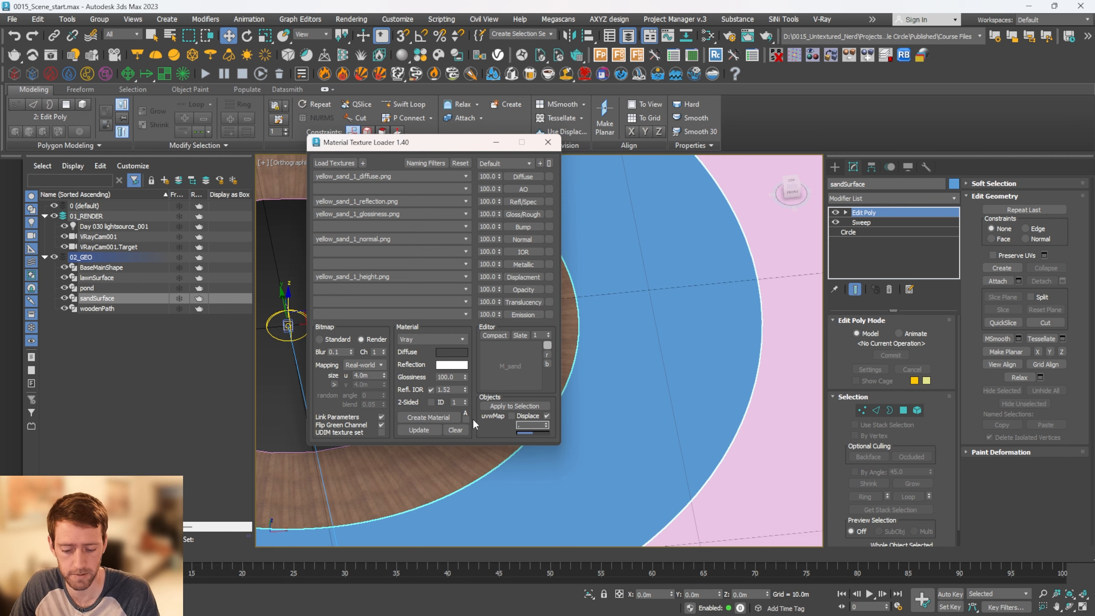
text(1)
key(Return)
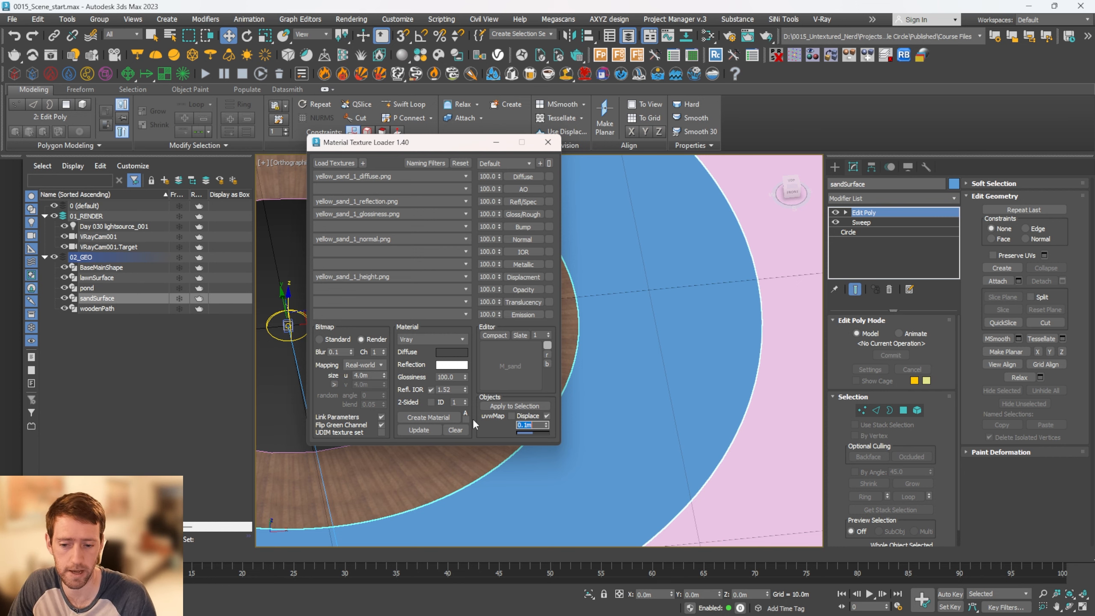
click(534, 406)
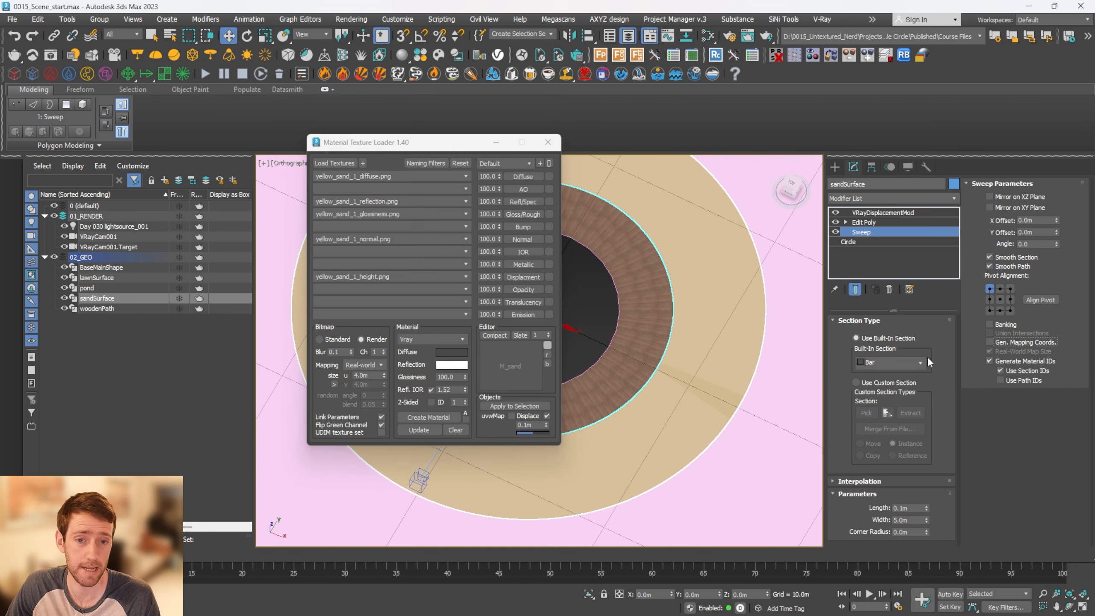
Turn on generated mapping coordinates in sandSurface's Sweep modifier and hide the viewport grid
click(1004, 343)
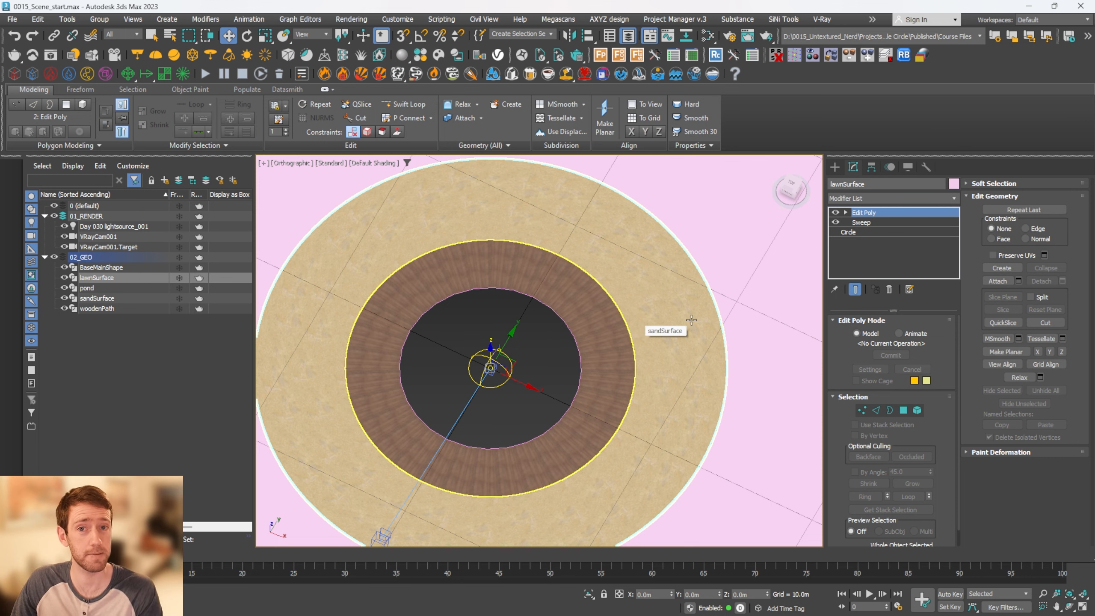
scroll(692, 328, down, 4)
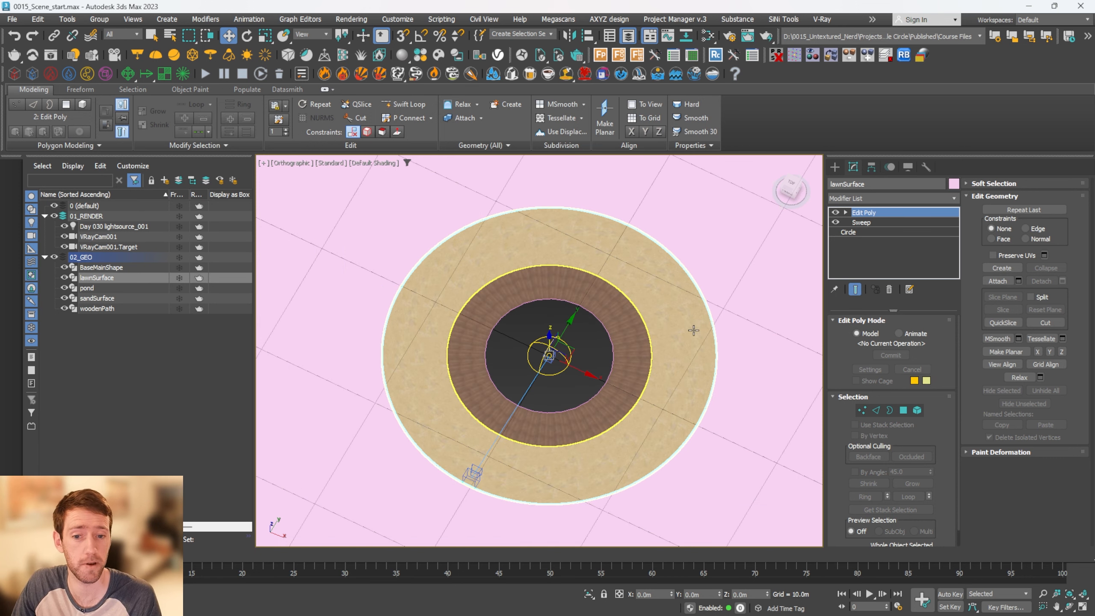
middle_drag(711, 327, 654, 341)
middle_drag(711, 306, 694, 303)
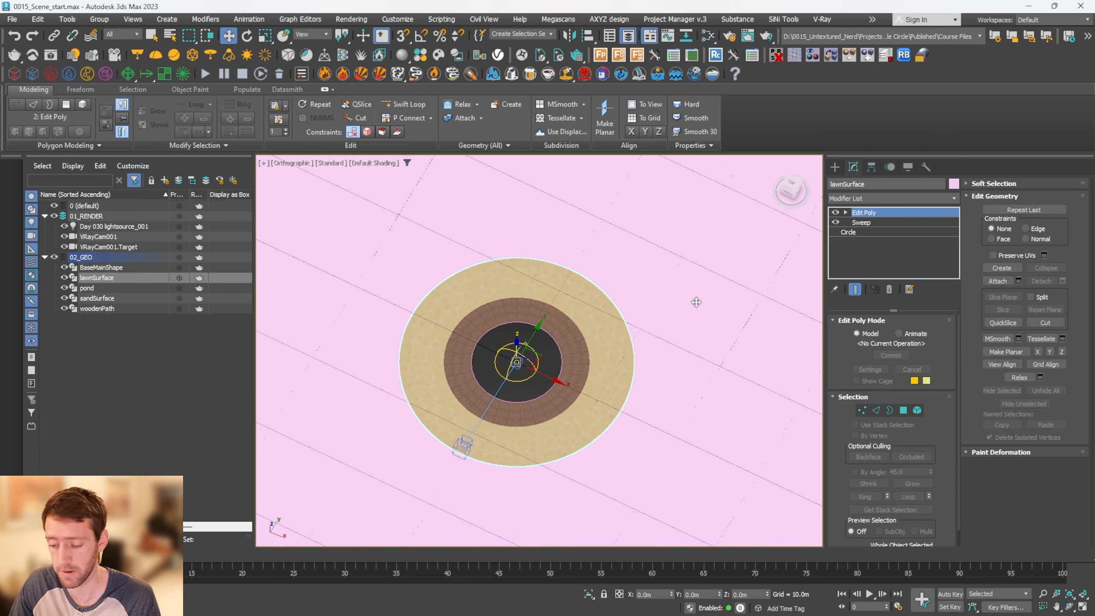
key(g)
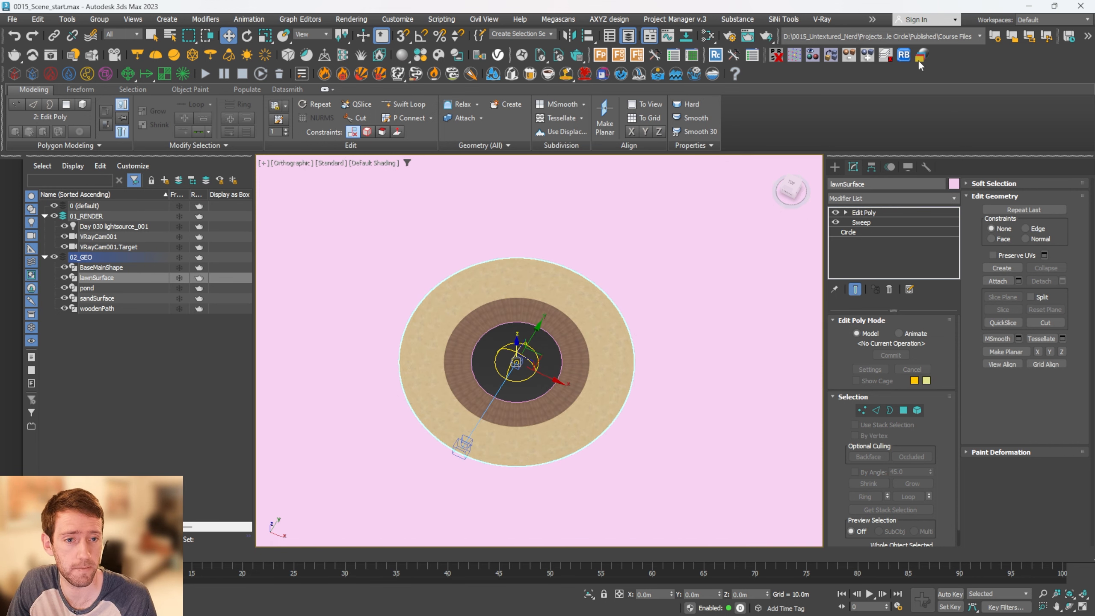
With lawnSurface selected, load the smspdebp_4K albedo, AO, displacement, normal and roughness maps into a new Material Texture Loader session
click(919, 56)
click(483, 186)
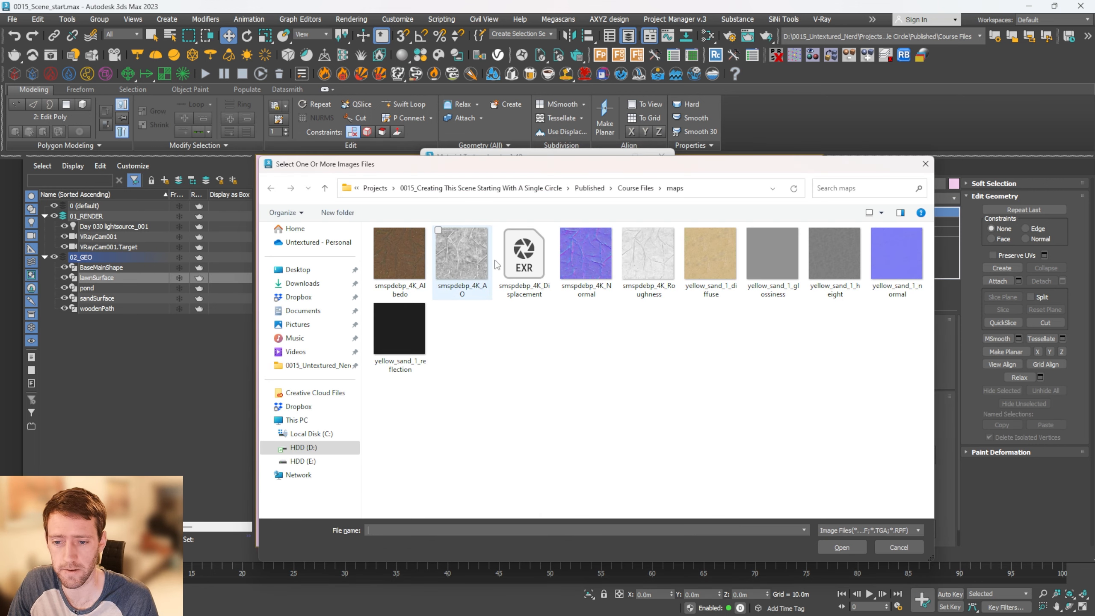
click(408, 268)
shift+click(660, 268)
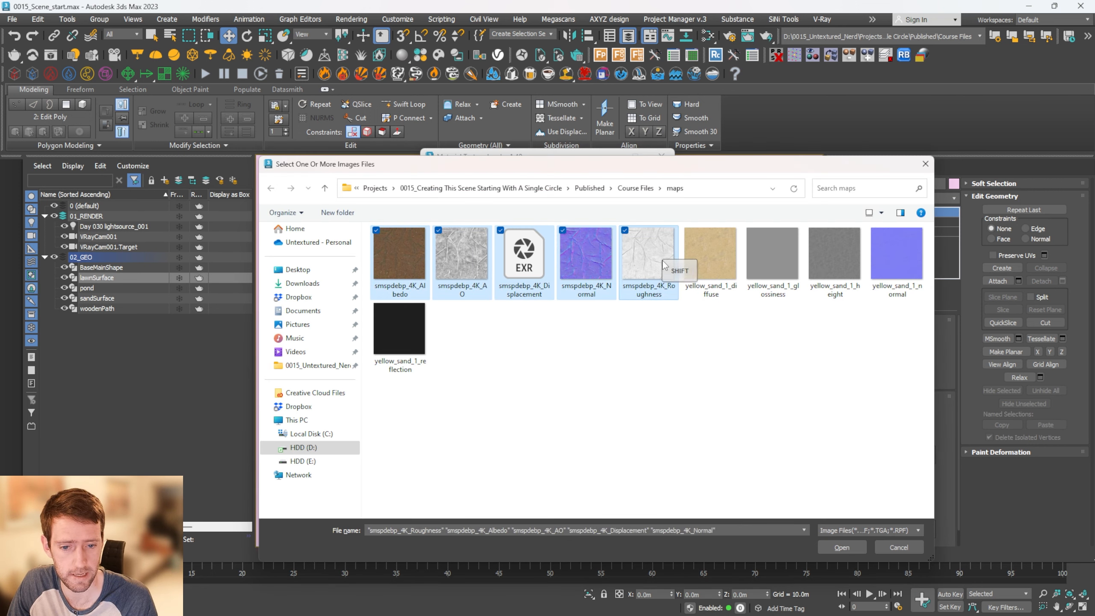
click(841, 546)
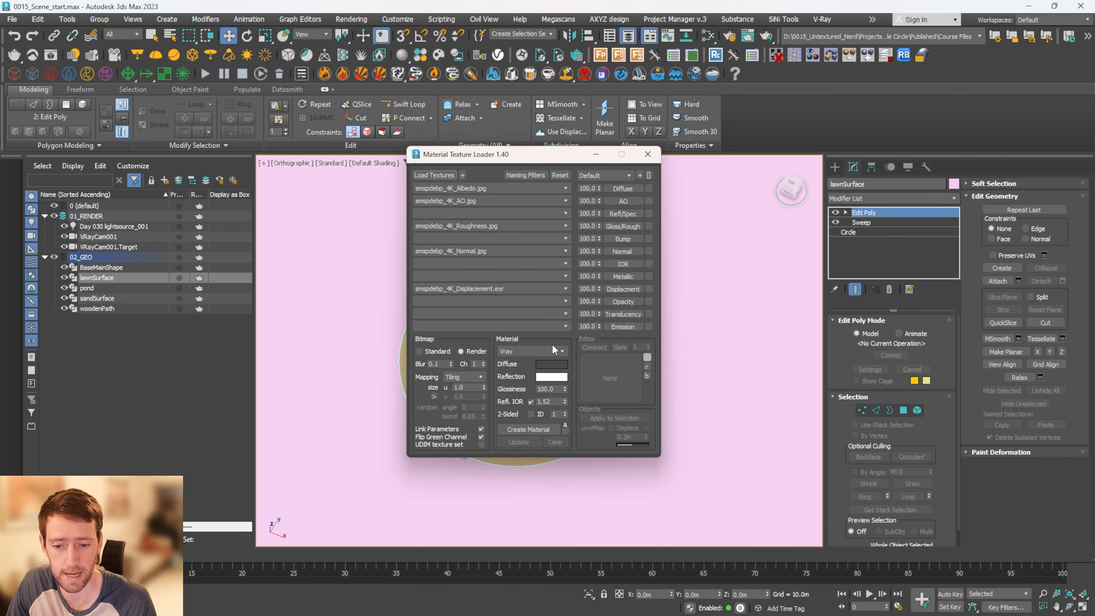
Set the lawn ground textures to real-world mapping with a size of 4.0 m
click(460, 377)
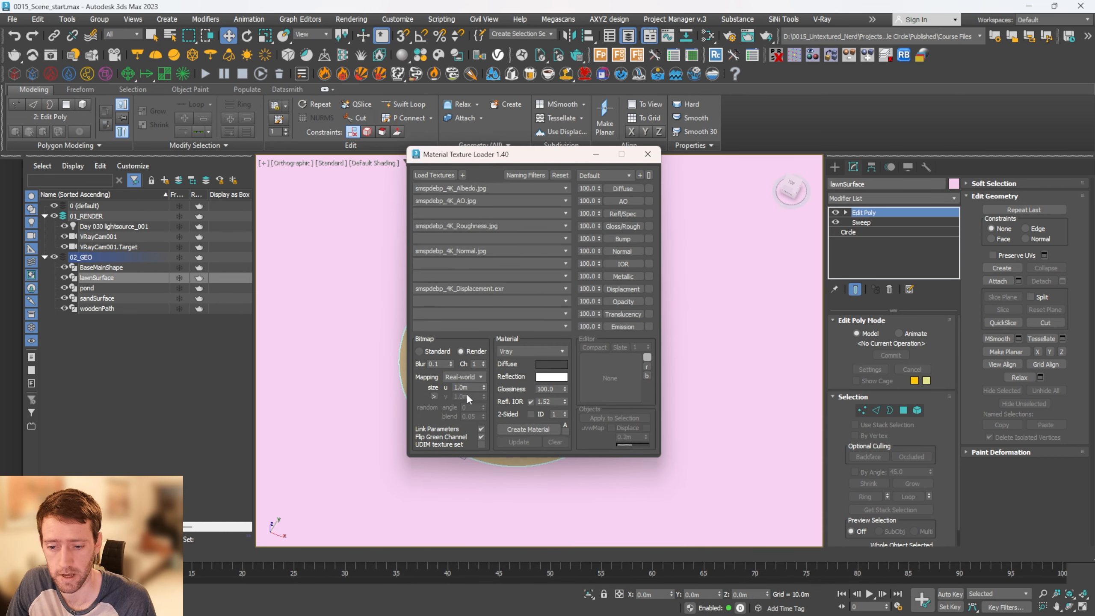
click(464, 394)
key(Tab)
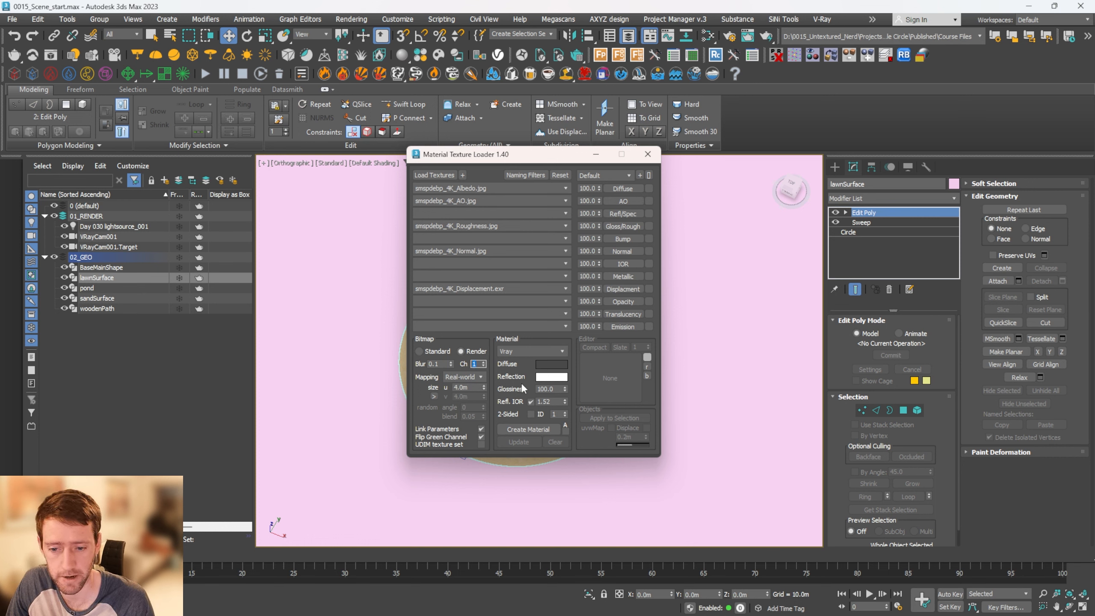
Create the V-Ray material M_groundSurface from the loaded textures and apply it to lawnSurface with displacement enabled at 0.2 m
click(543, 427)
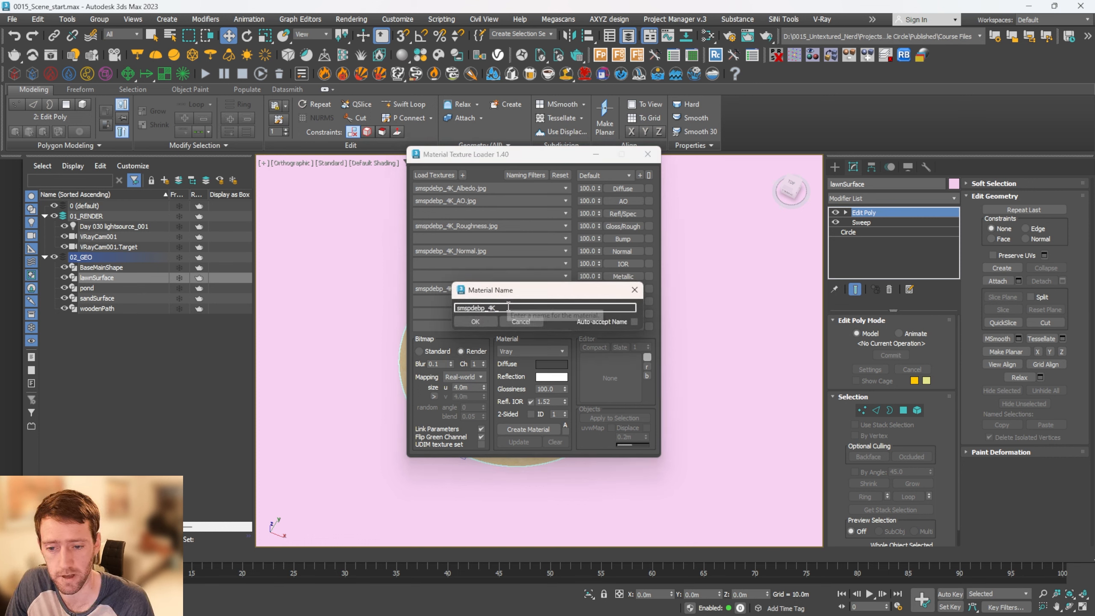
key(ctrl+a)
text(M_)
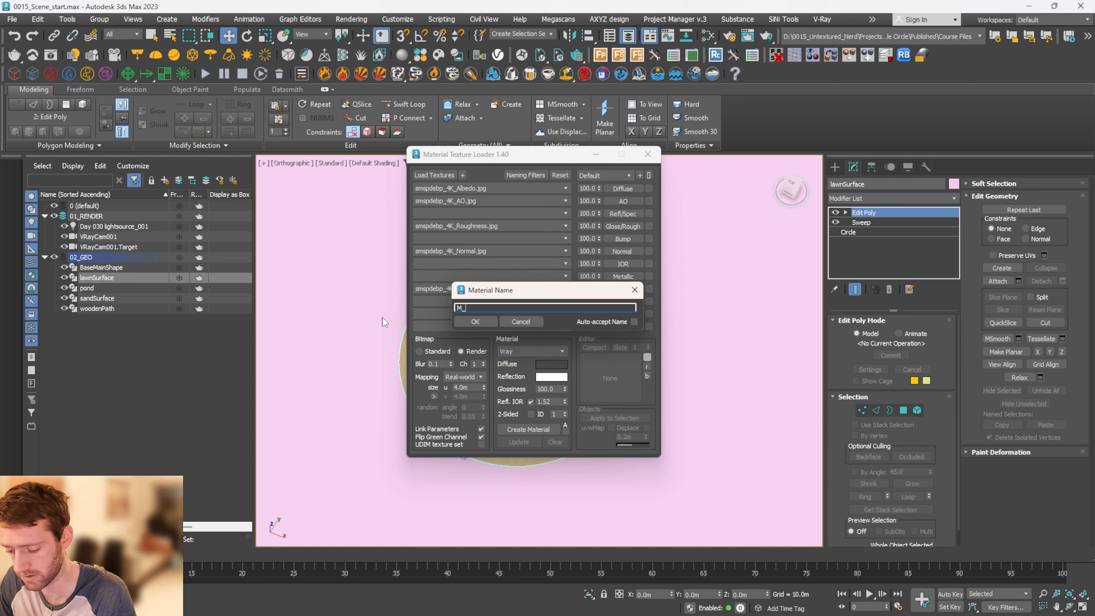
text(groun)
text(dSurface)
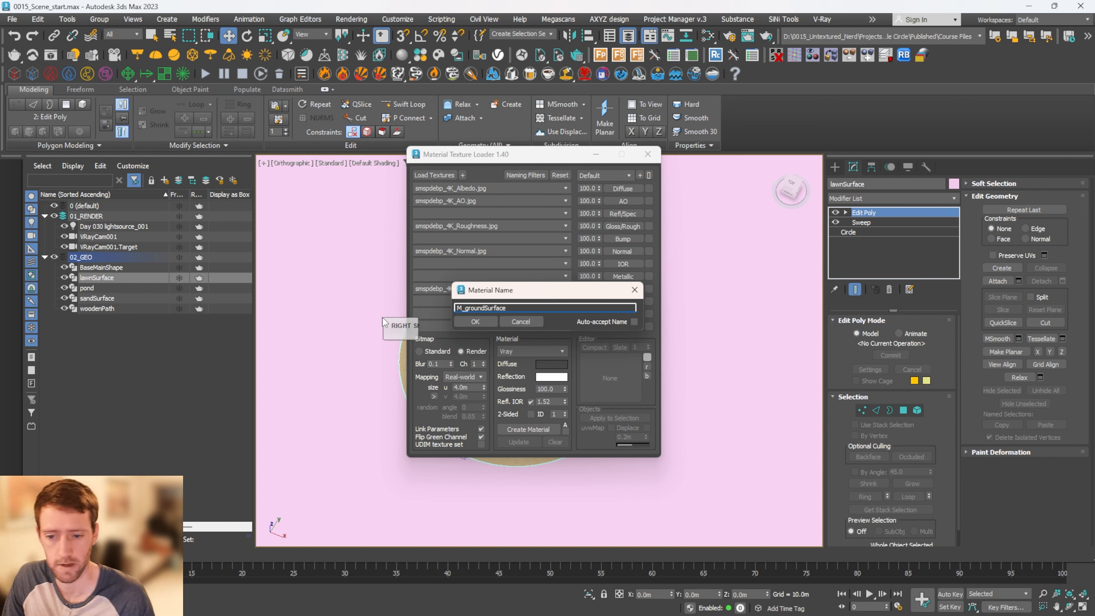
click(475, 322)
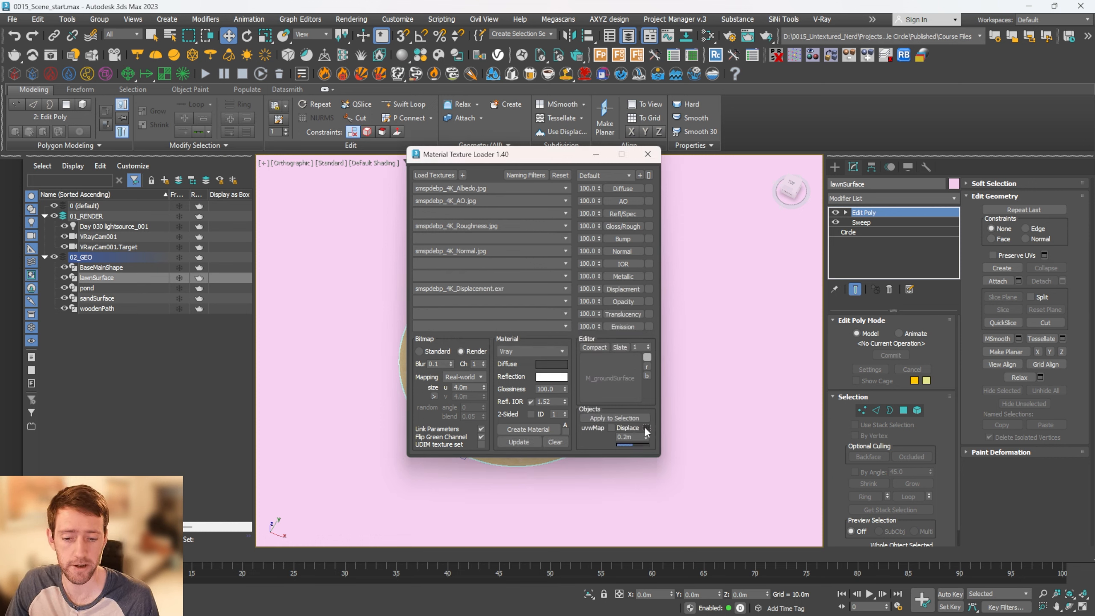
click(646, 427)
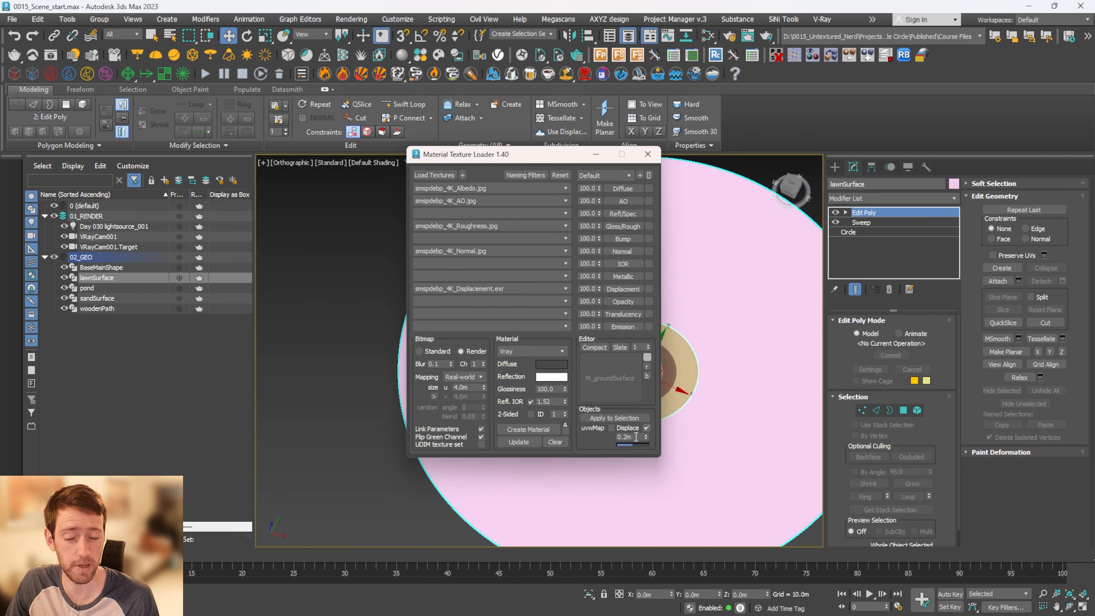
click(614, 417)
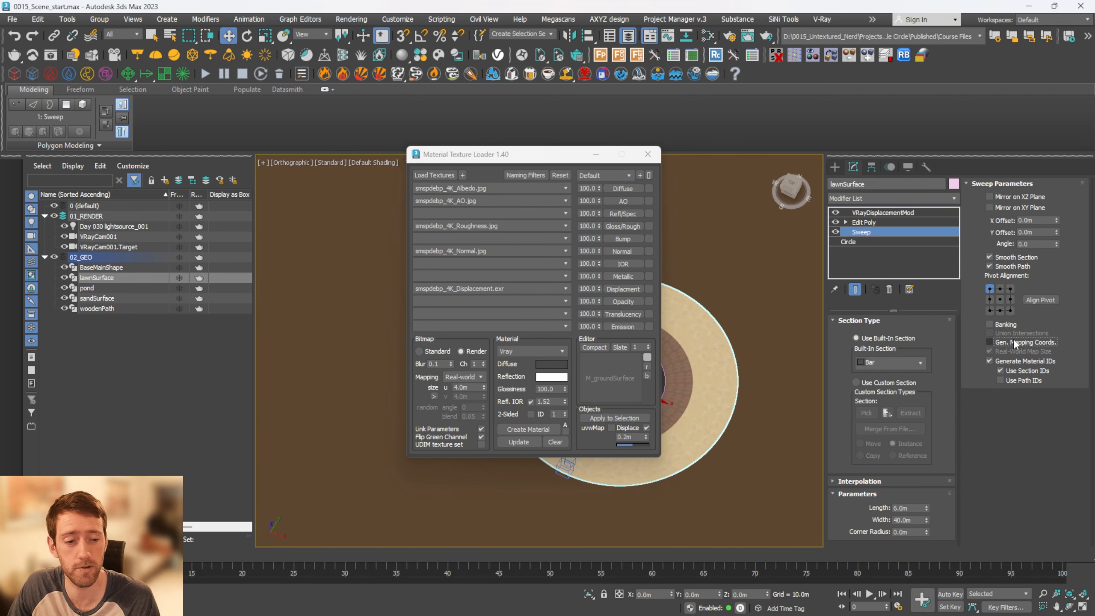
Try generated mapping coordinates in lawnSurface's Sweep modifier and turn them back off after checking the tiling
click(989, 342)
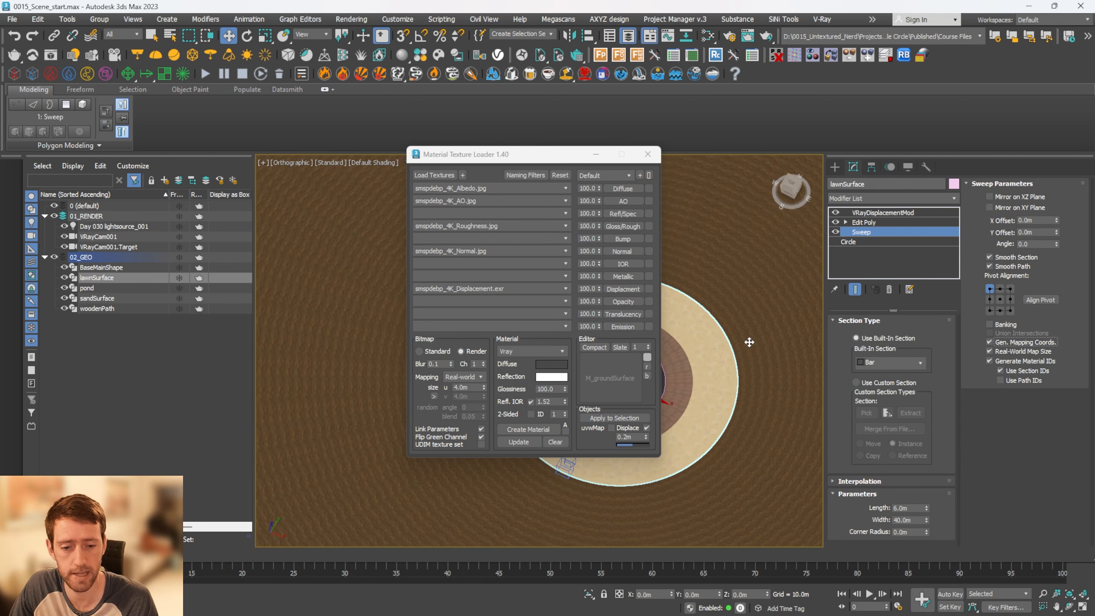
scroll(749, 342, down, 10)
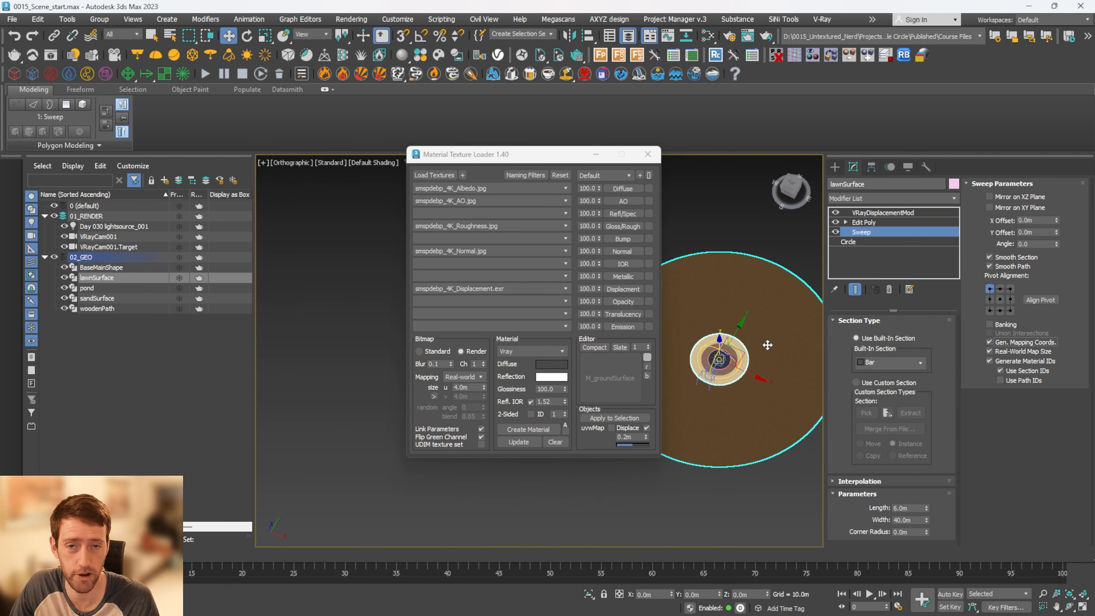
scroll(767, 345, up, 8)
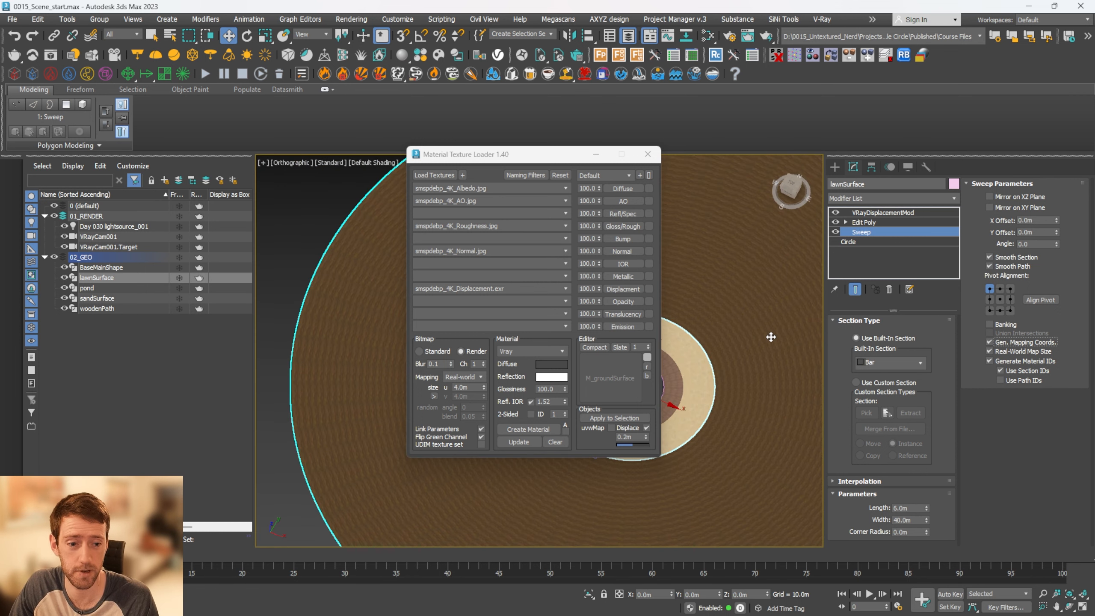
click(1004, 343)
In the Slate Material Editor, connect a new VRayTriplanarTex to the mapping source of M_groundSurface's albedo bitmap
key(Escape)
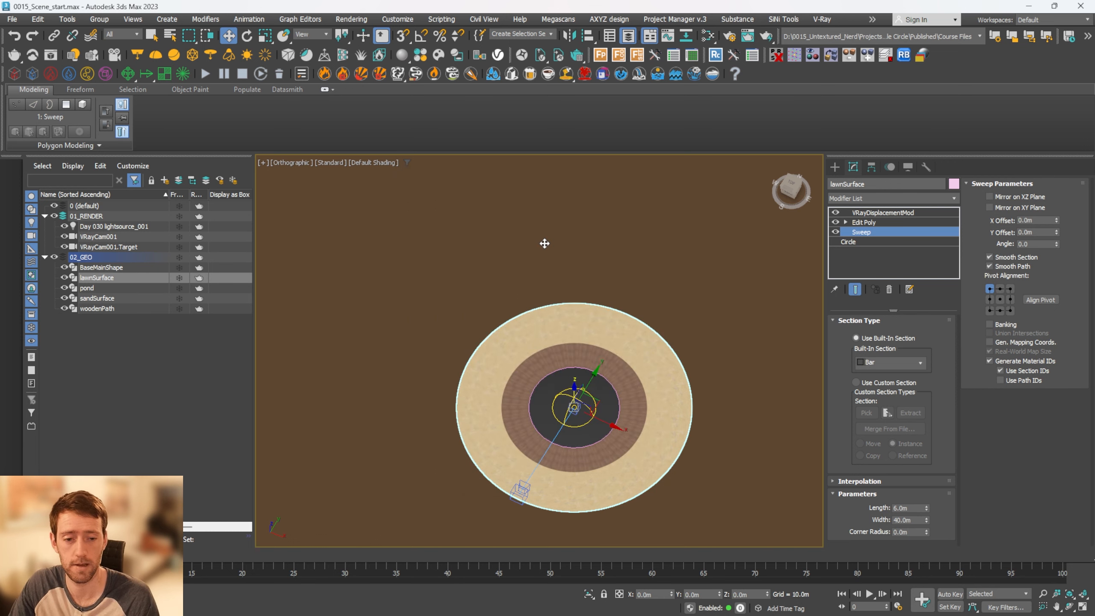
key(m)
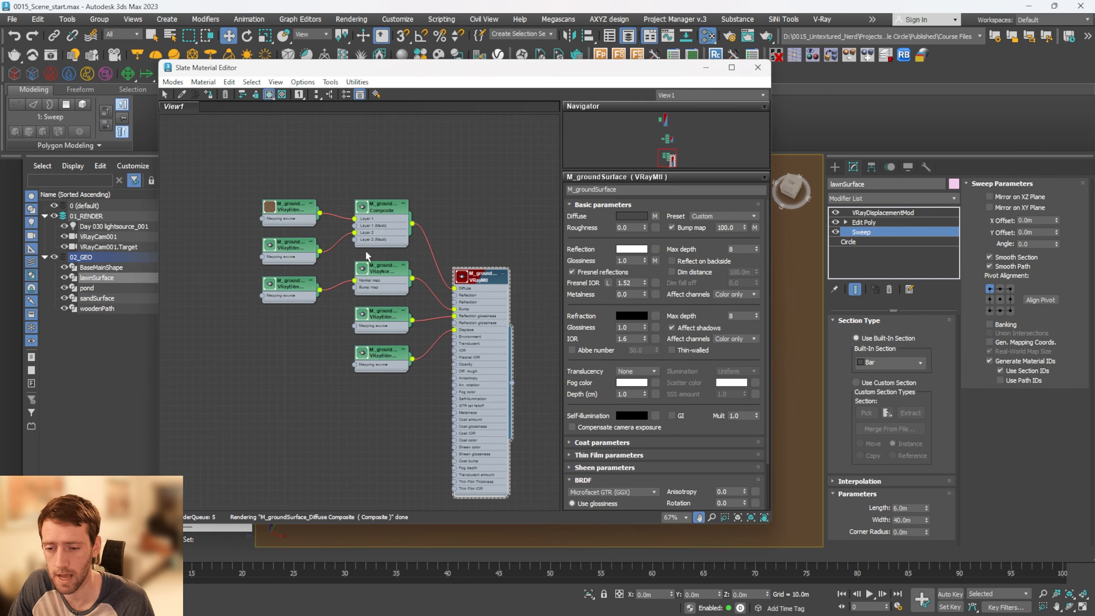
middle_drag(310, 243, 386, 269)
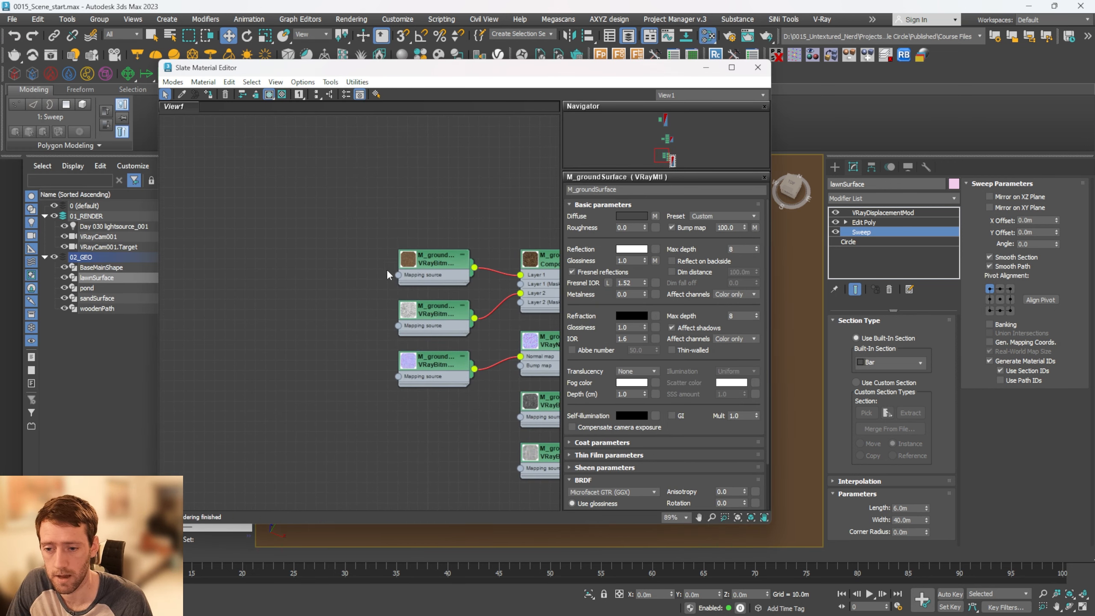
drag(399, 276, 294, 246)
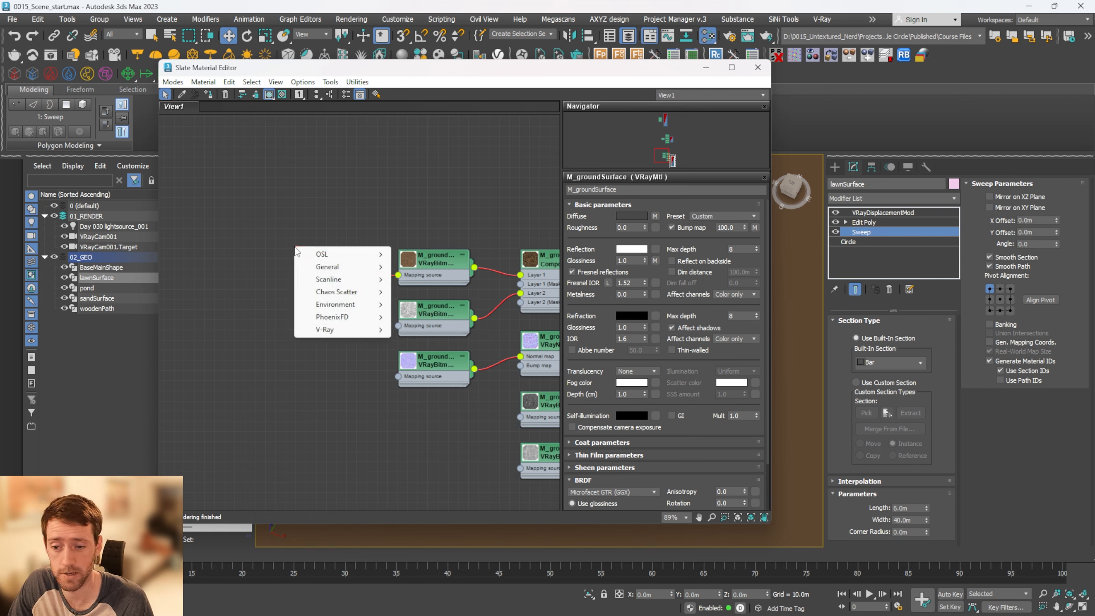
mouse_move(385, 332)
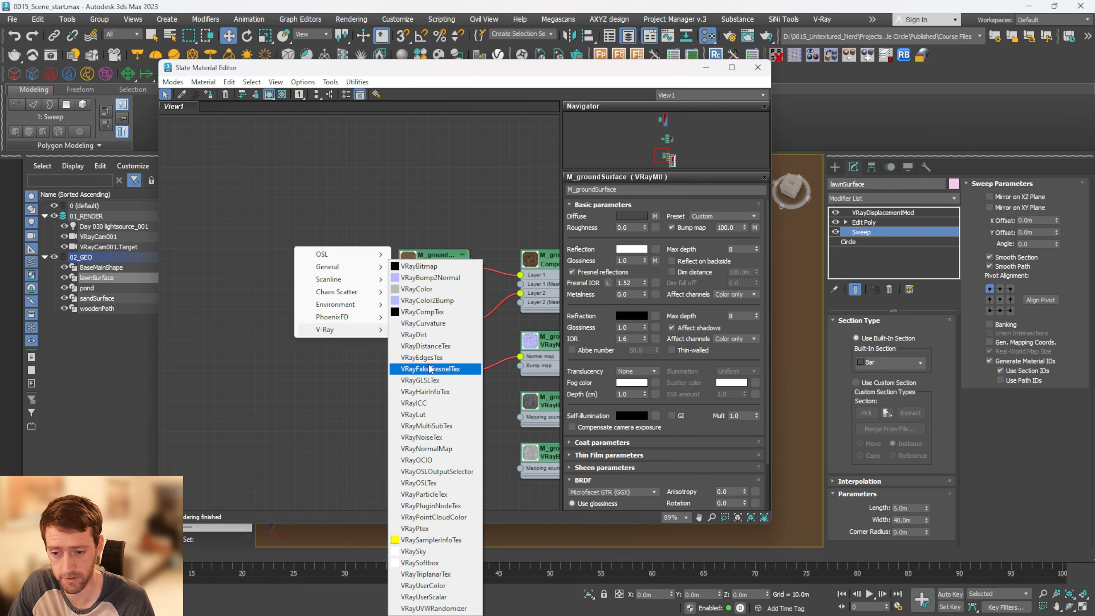
click(427, 573)
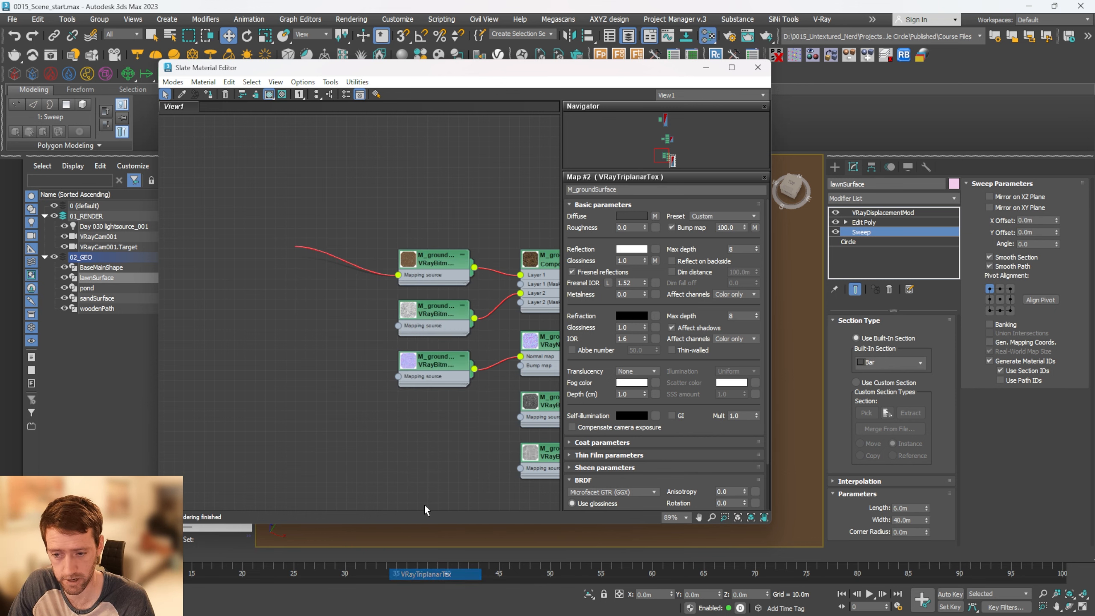
Add a VRayUVWRandomizer as the mapping source of the VRayTriplanarTex node
middle_drag(317, 323, 420, 347)
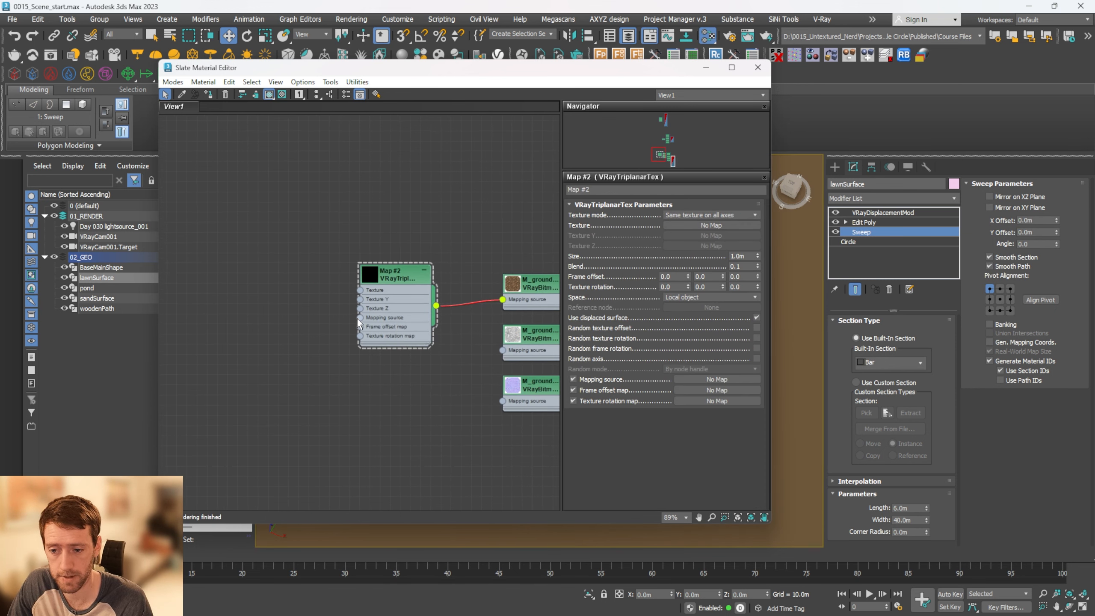
drag(360, 318, 315, 309)
mouse_move(377, 393)
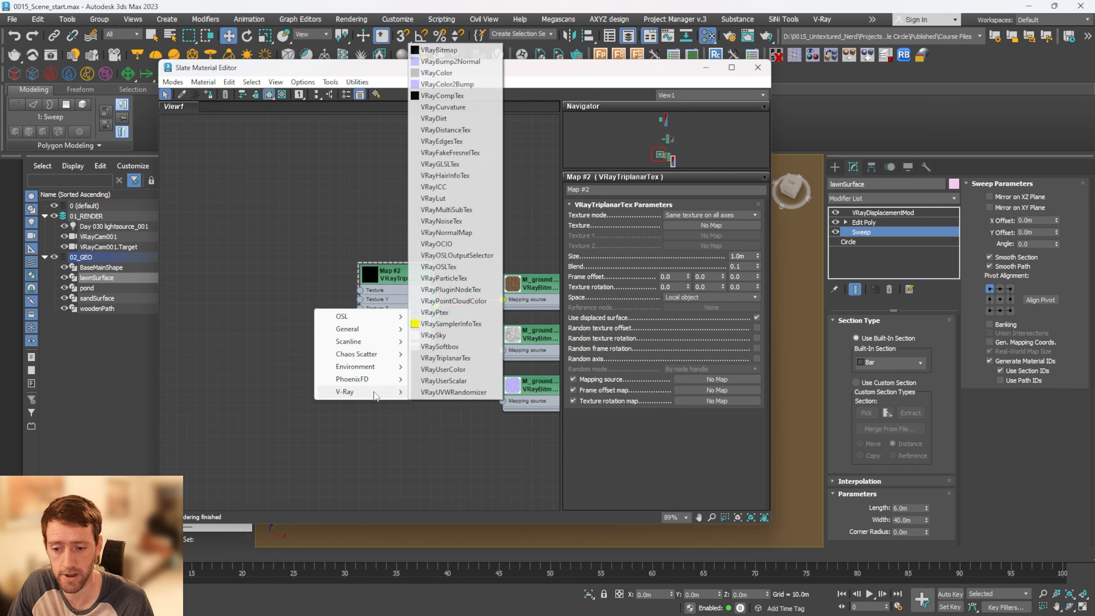
click(455, 392)
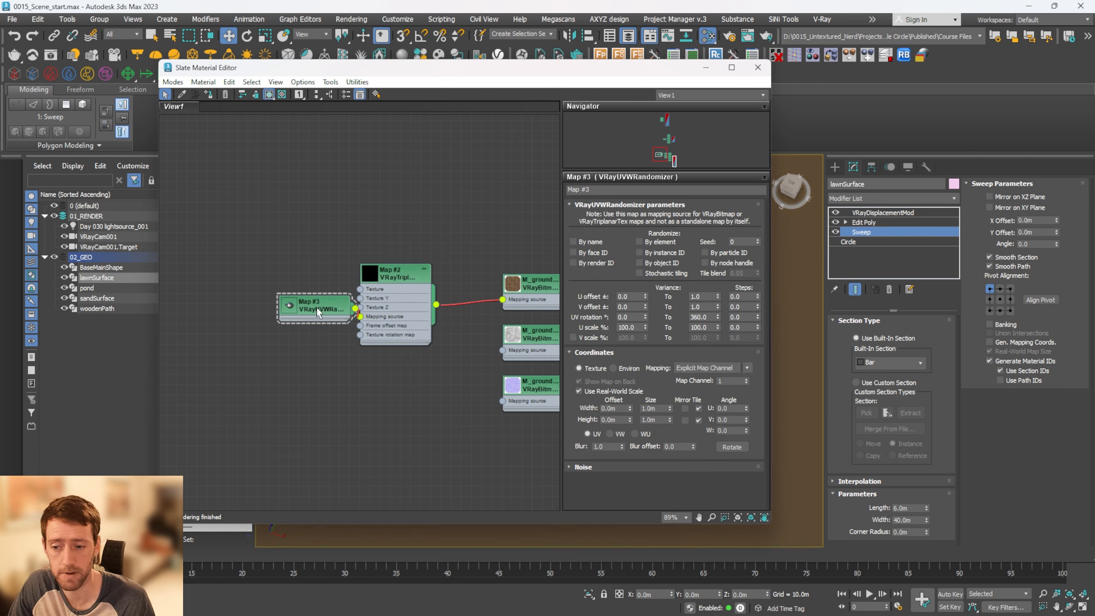
Enable stochastic tiling on the VRayUVWRandomizer, set its width and height to 4.0 m and blur to 0.01, and close the material editor
click(665, 273)
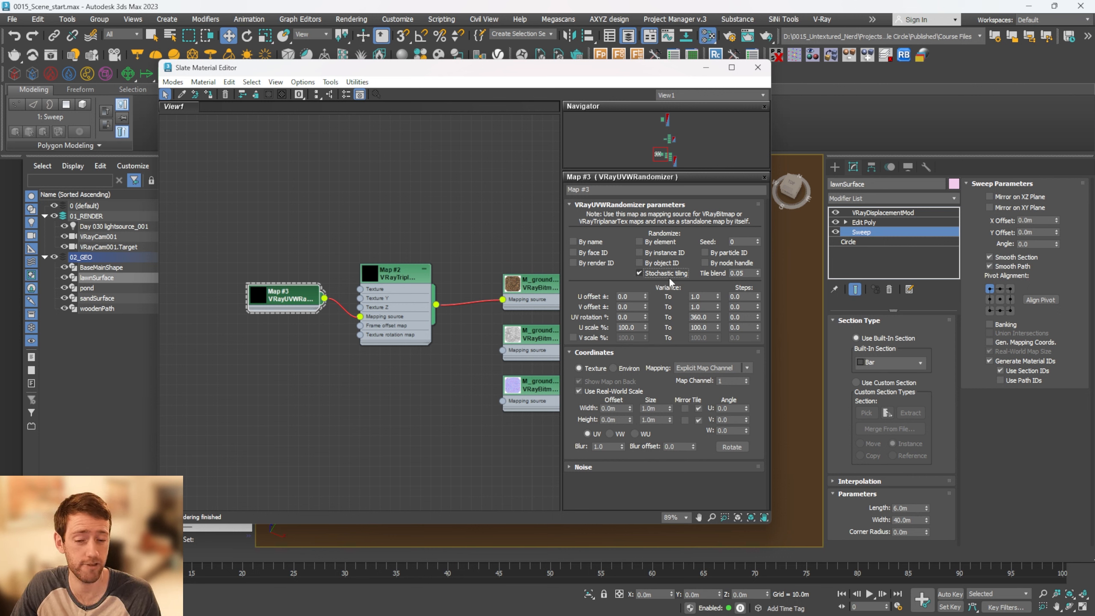
double_click(650, 408)
text(4)
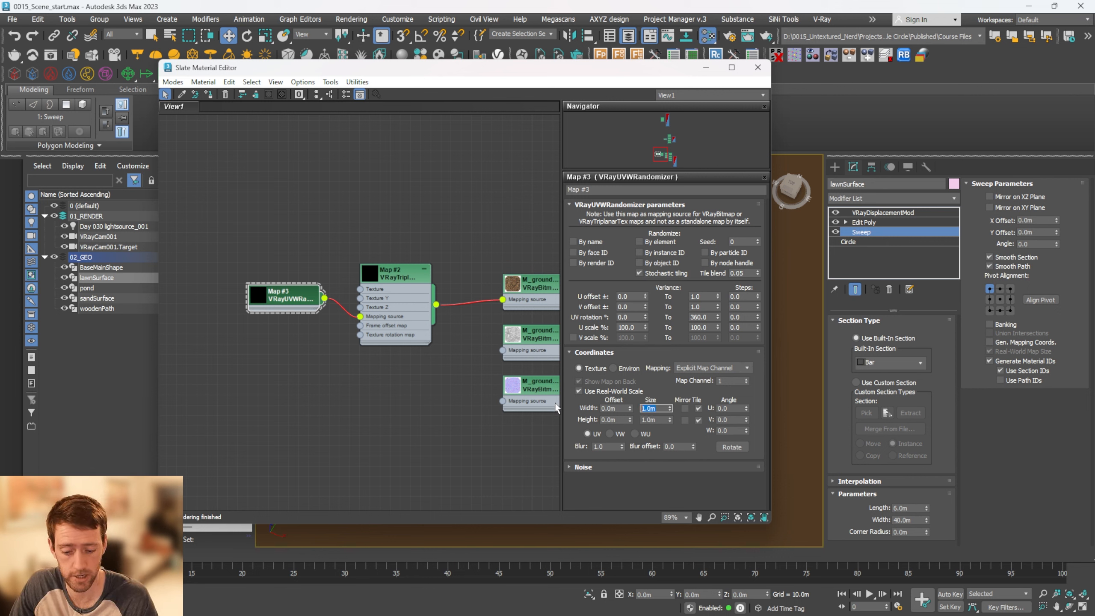
key(Tab)
drag(605, 446, 584, 448)
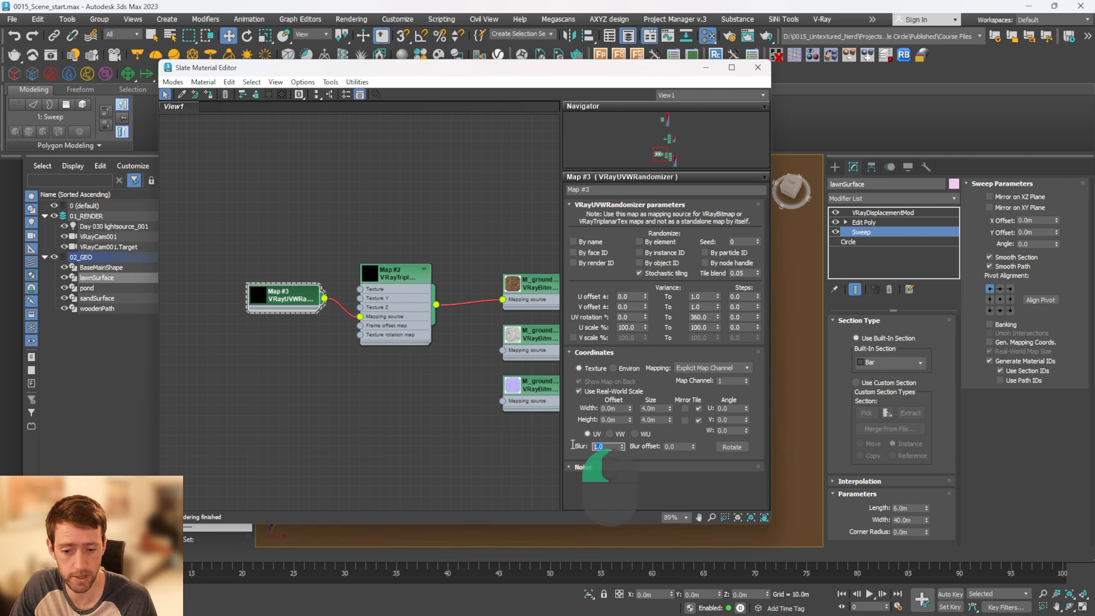
text(0)
key(Tab)
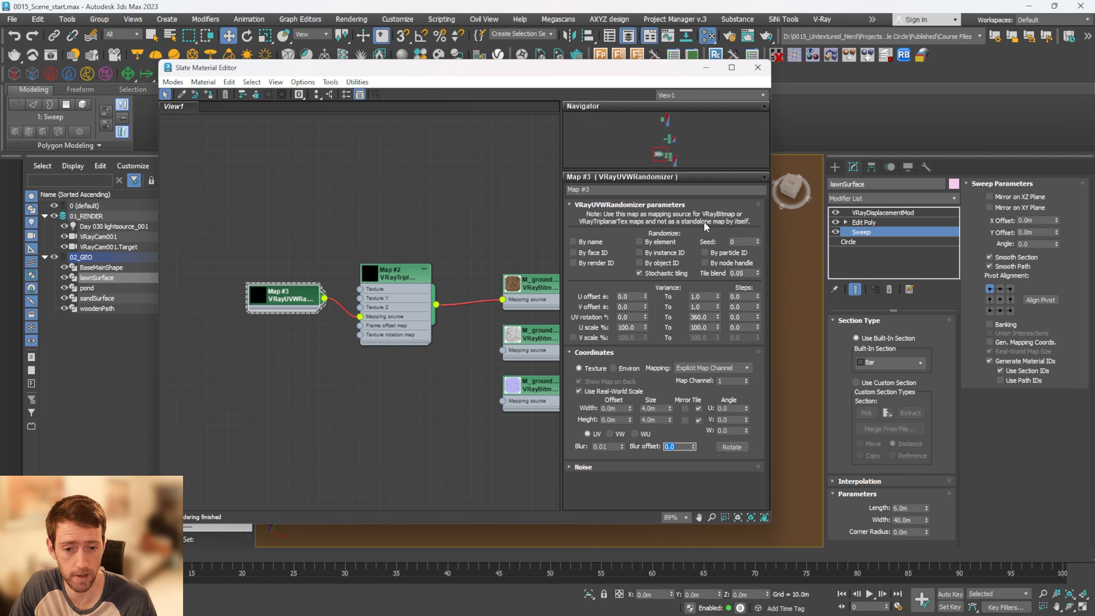
click(757, 67)
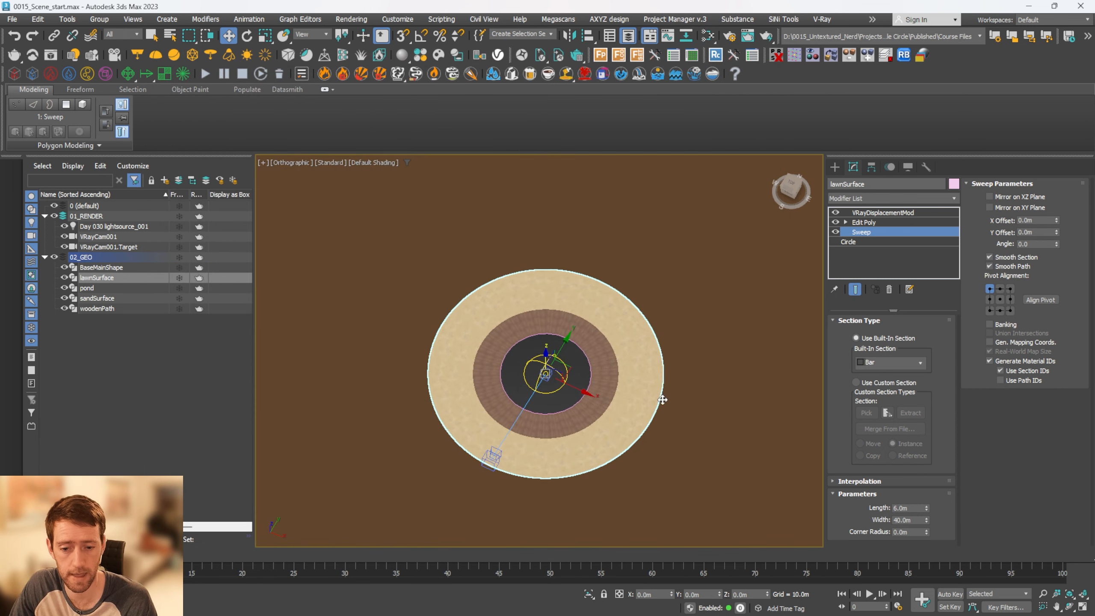
Restore the two-viewport layout and activate the VRayCam001 view beside the orthographic view
scroll(662, 400, up, 3)
middle_drag(595, 379, 658, 348)
key(alt+w)
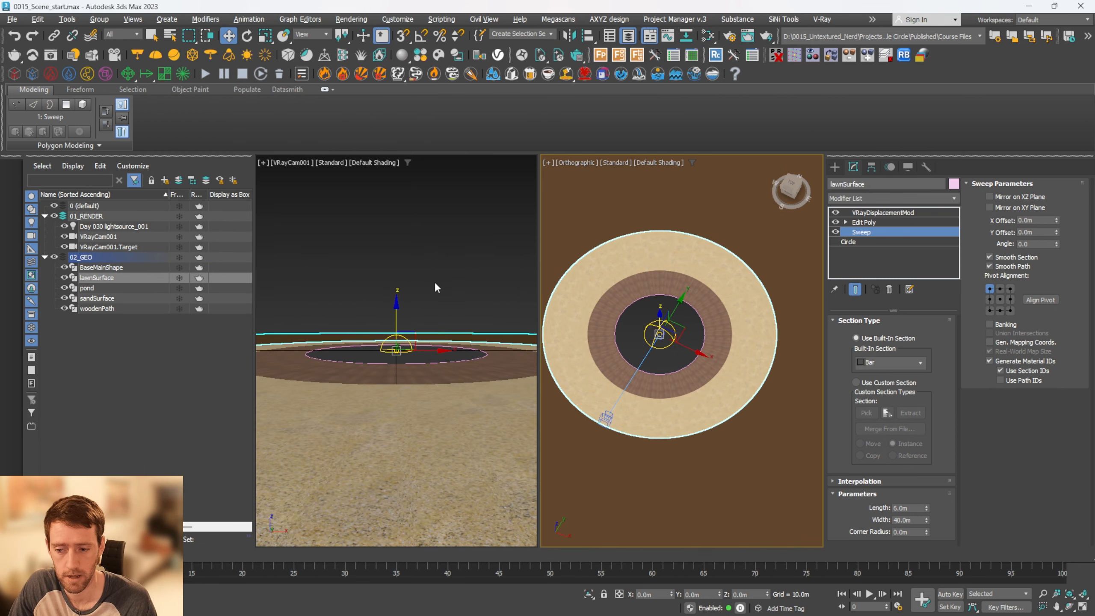
click(364, 238)
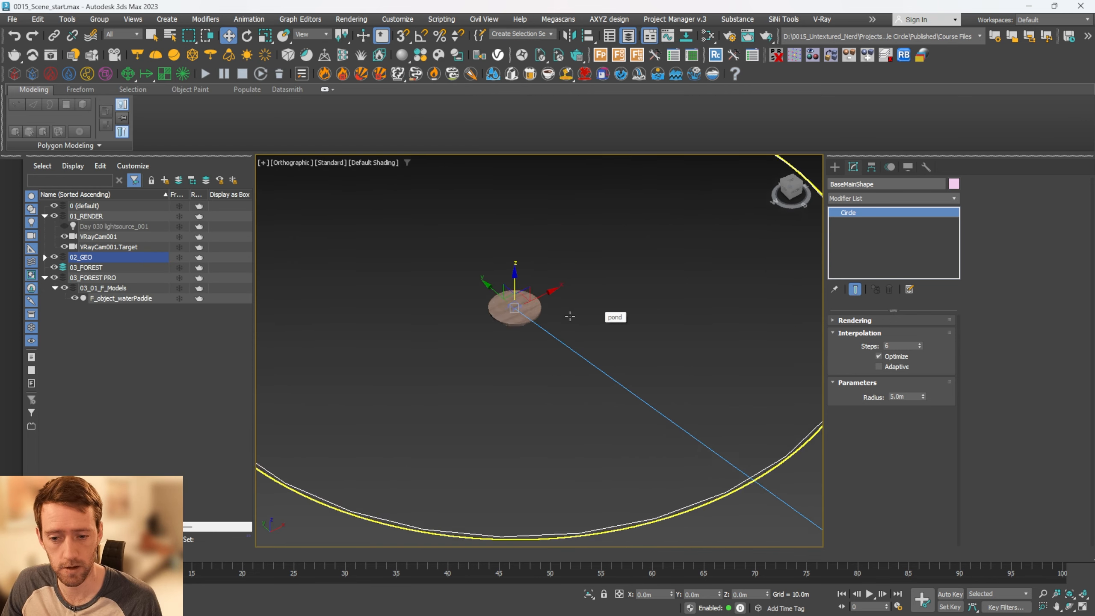
Inspect the F_object_waterPaddle wooden disc up close and select the surrounding pond object
click(462, 304)
scroll(463, 304, up, 5)
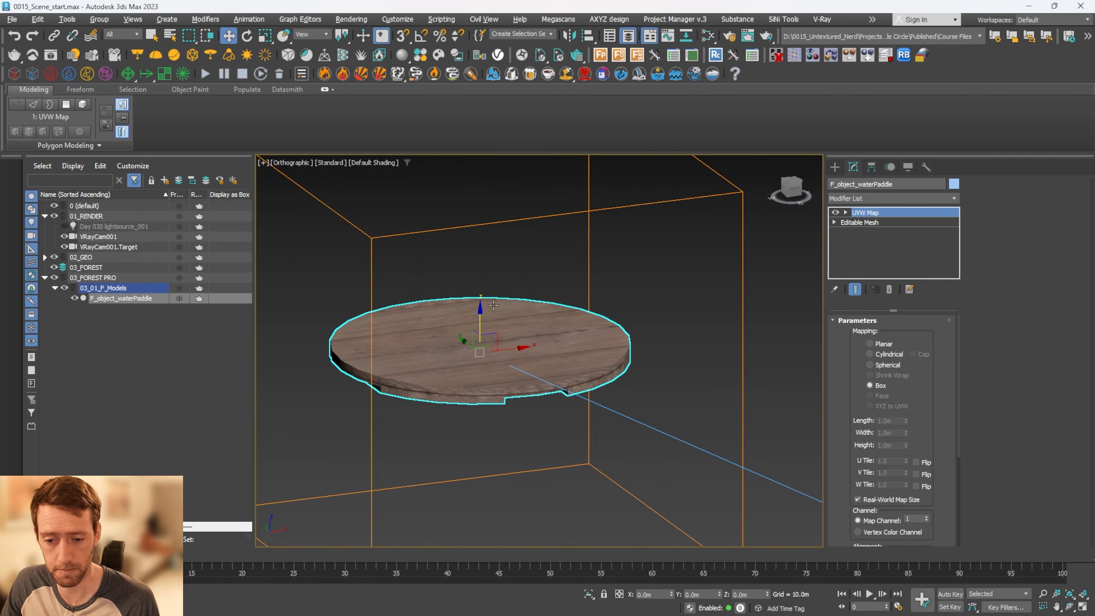
scroll(560, 302, down, 8)
scroll(648, 297, down, 5)
click(707, 268)
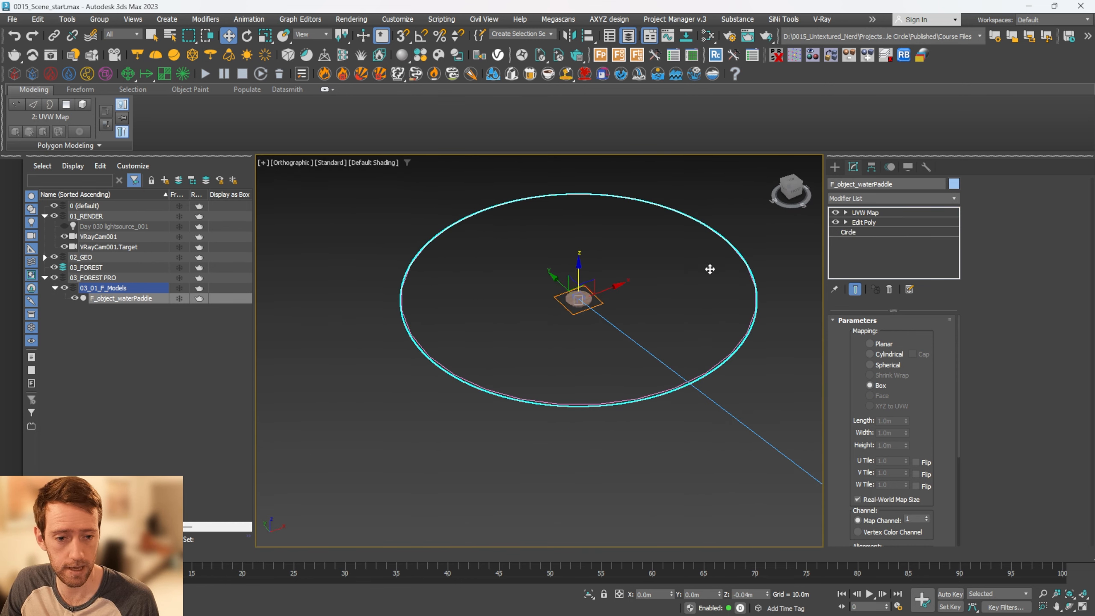
Create the Forest Pro object F_pondBoards inside F_spline_pond and add F_object_waterPaddle as its custom object
click(601, 55)
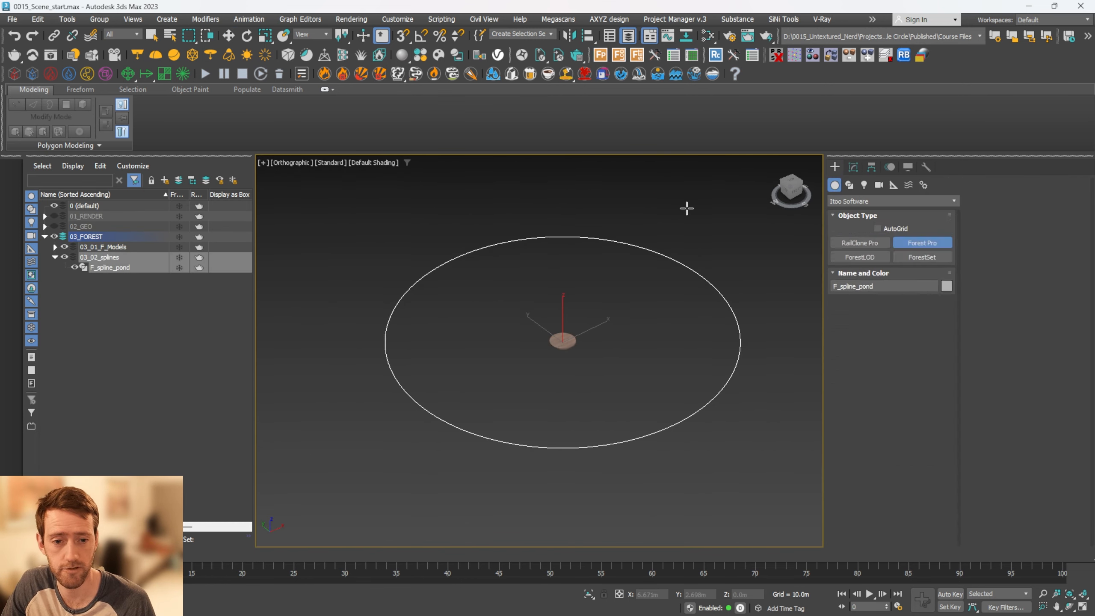
click(688, 268)
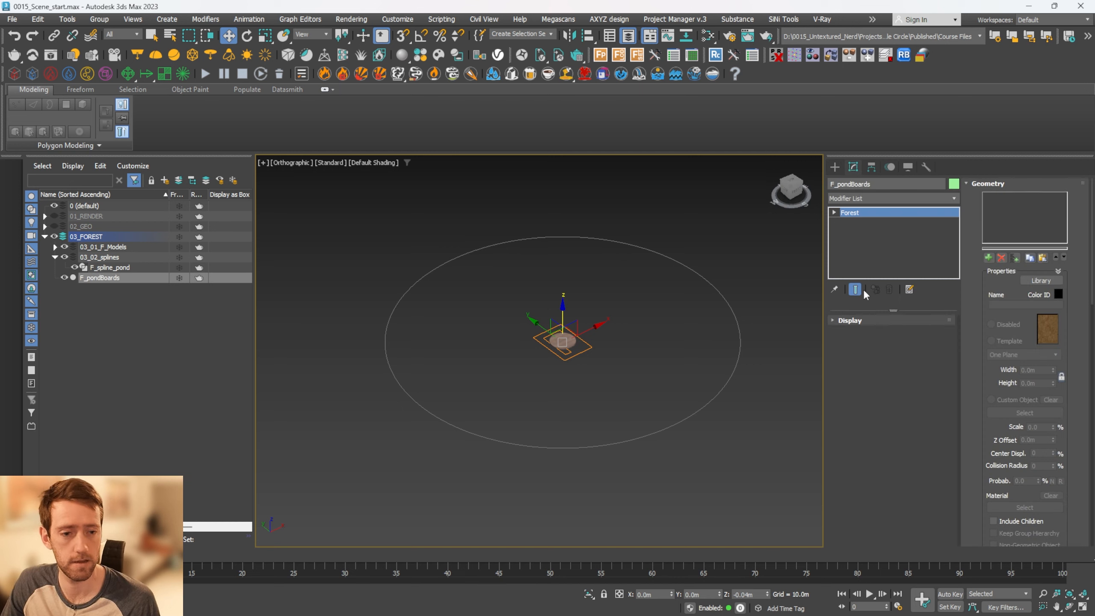
click(988, 258)
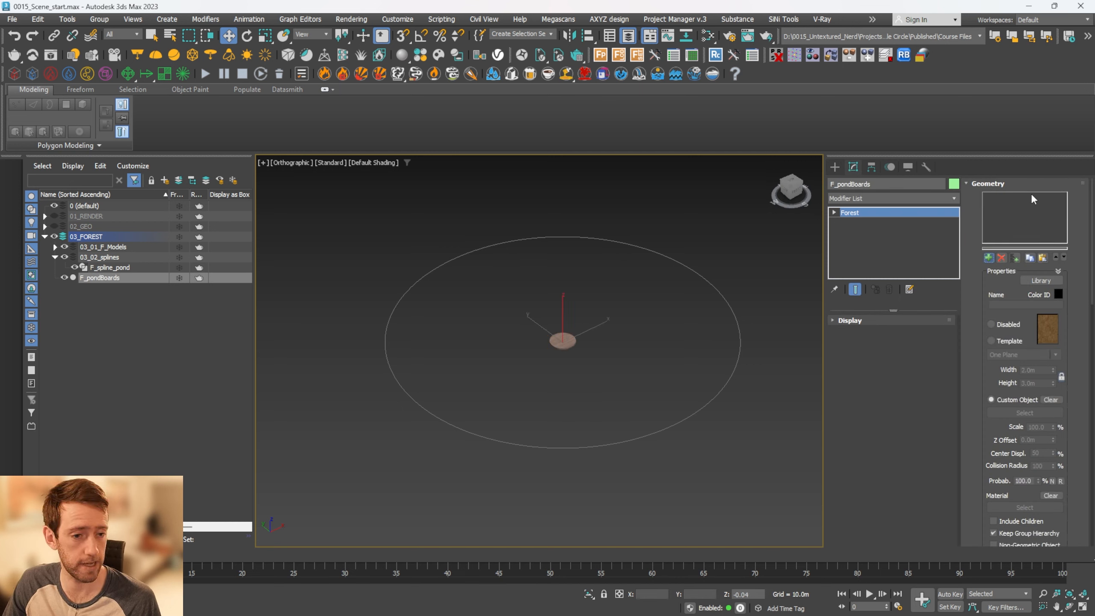
click(562, 345)
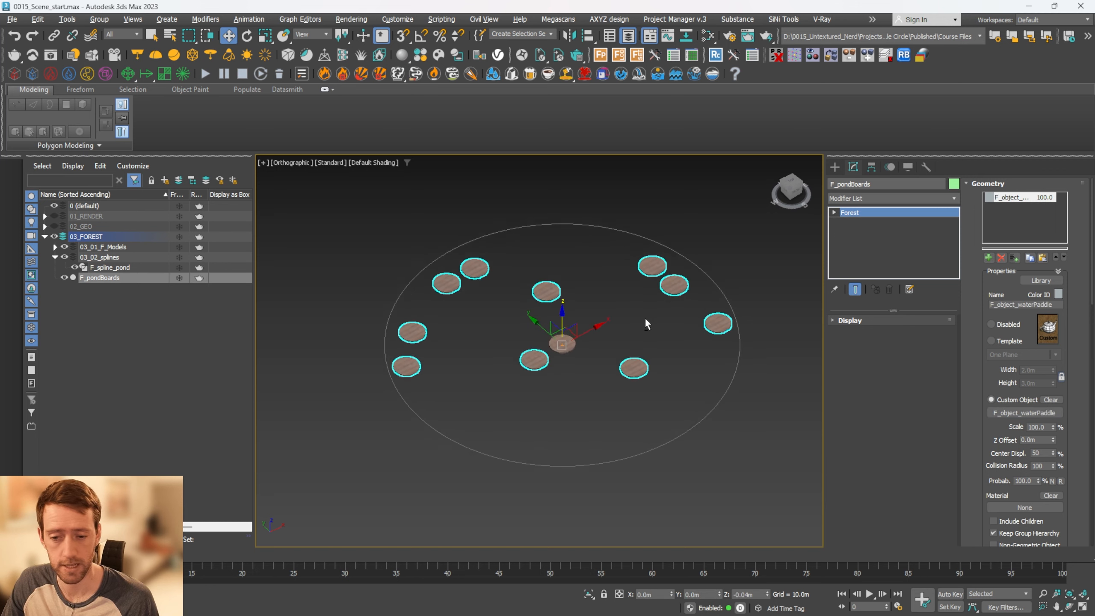
Hide the 03_01_F_Models layer and set F_pondBoards' distribution density to 35.0 m
click(65, 248)
alt+middle_drag(496, 332, 586, 331)
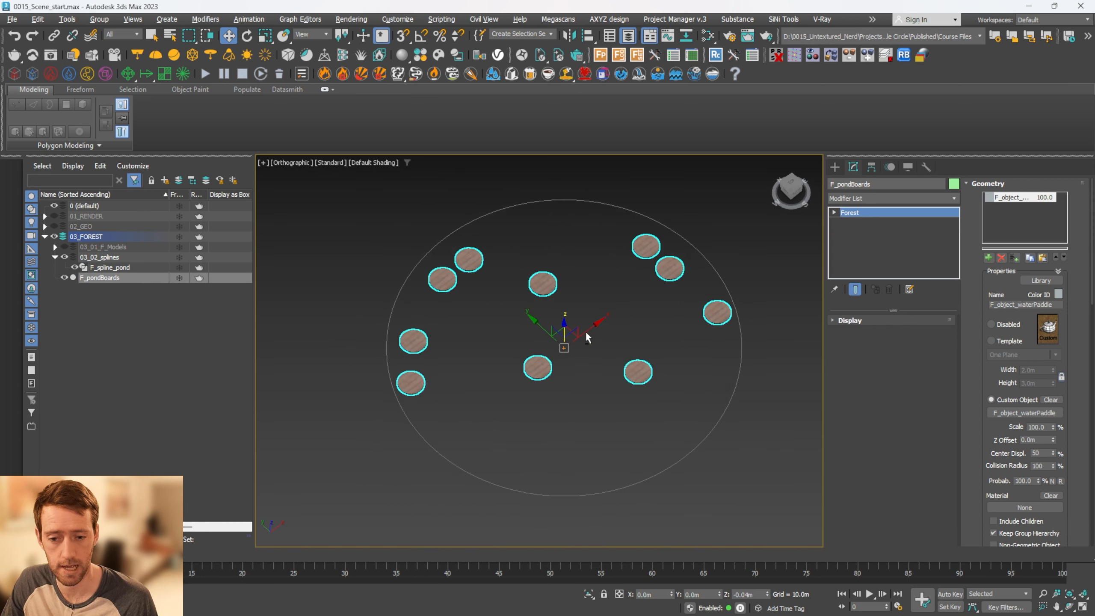
click(987, 184)
click(885, 368)
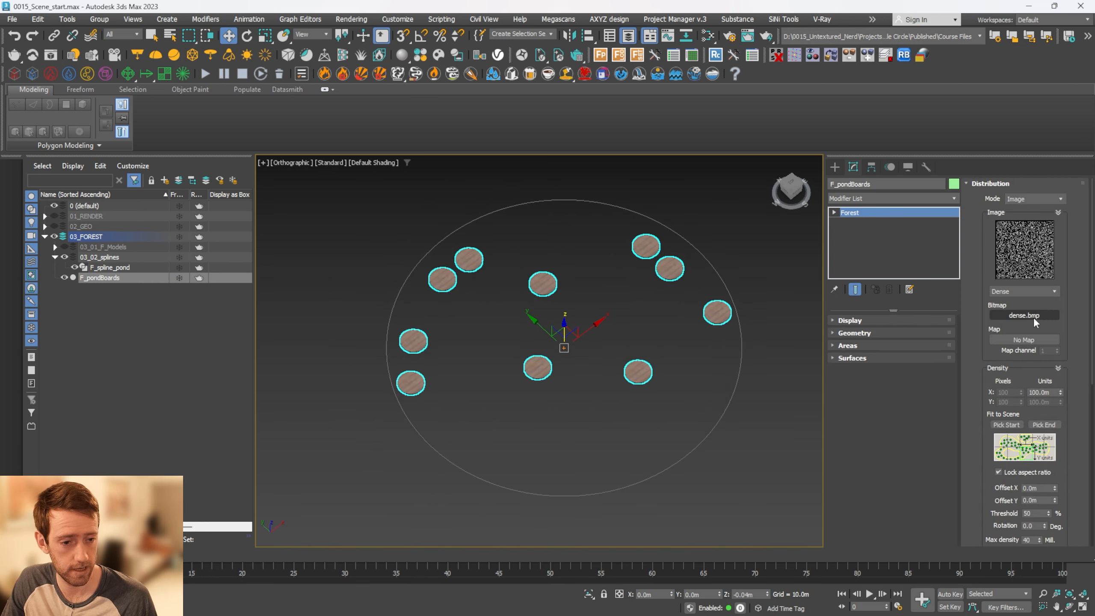
drag(1061, 392, 1072, 432)
scroll(573, 315, up, 4)
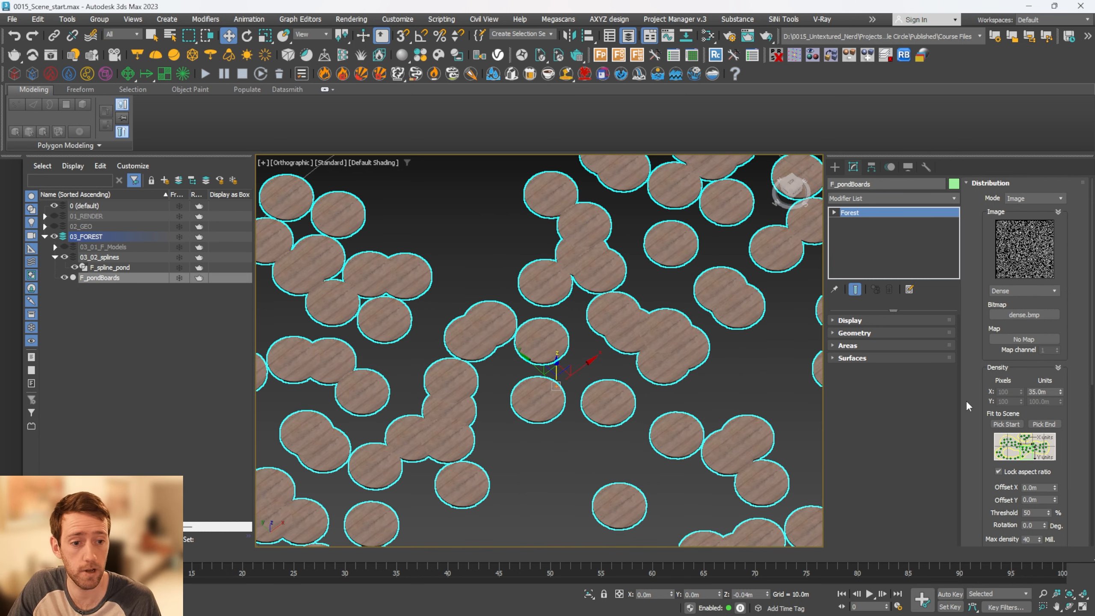
Enable collisions for F_pondBoards' distribution with preview in the viewport, and check the spacing between boards
drag(977, 397, 988, 245)
drag(980, 424, 980, 294)
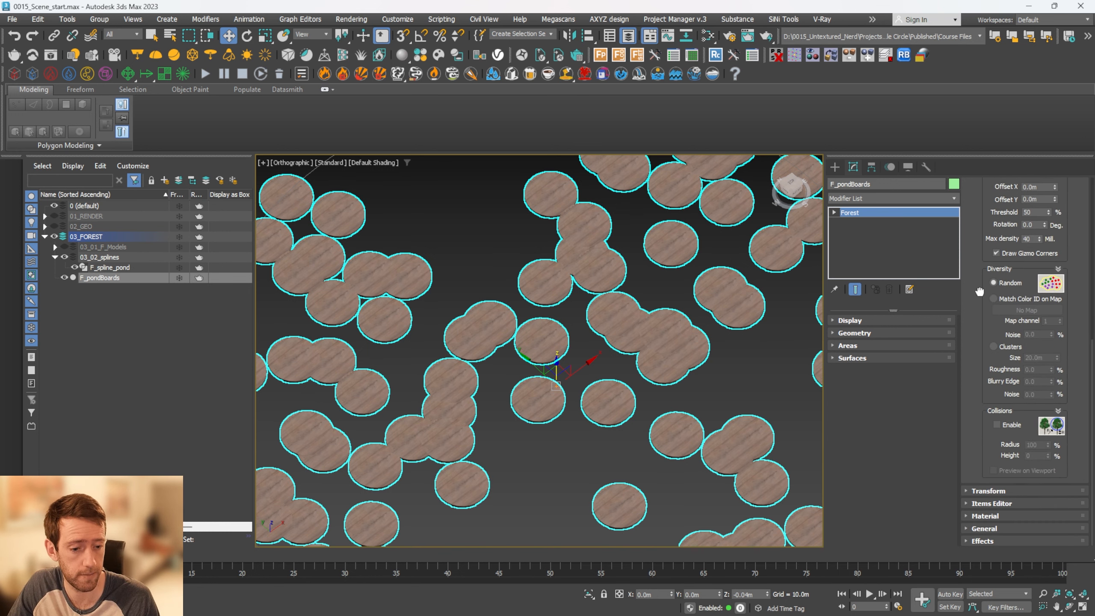
click(999, 425)
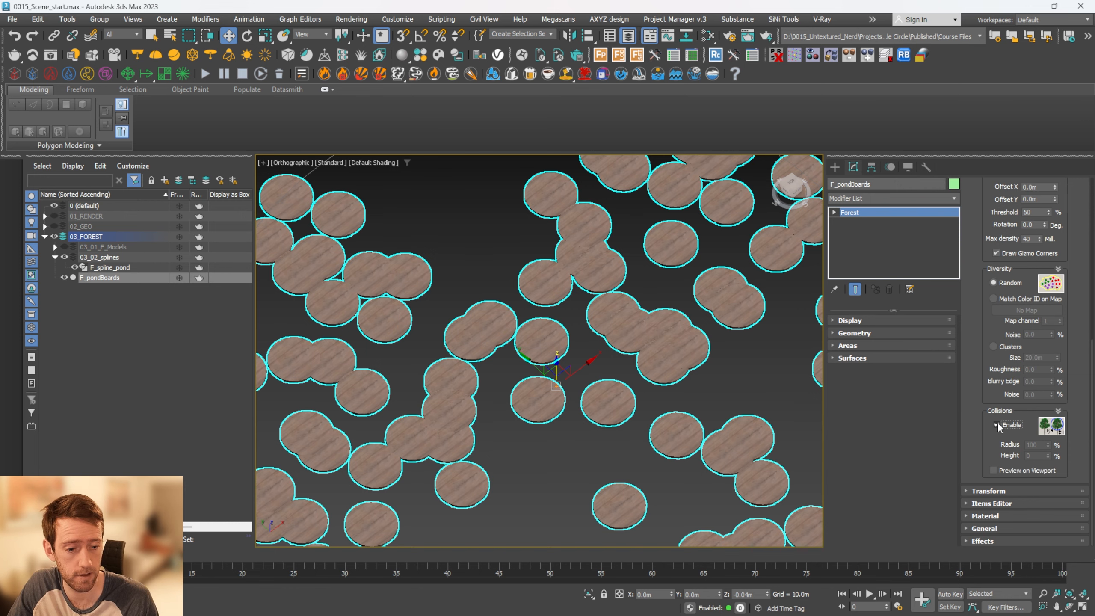
click(993, 470)
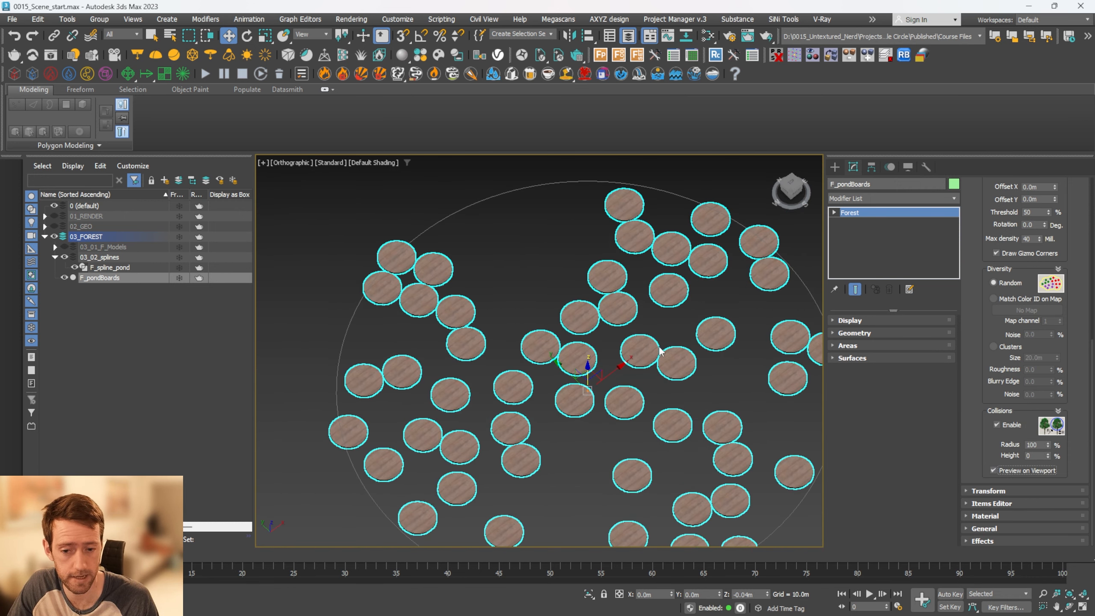
scroll(663, 357, up, 5)
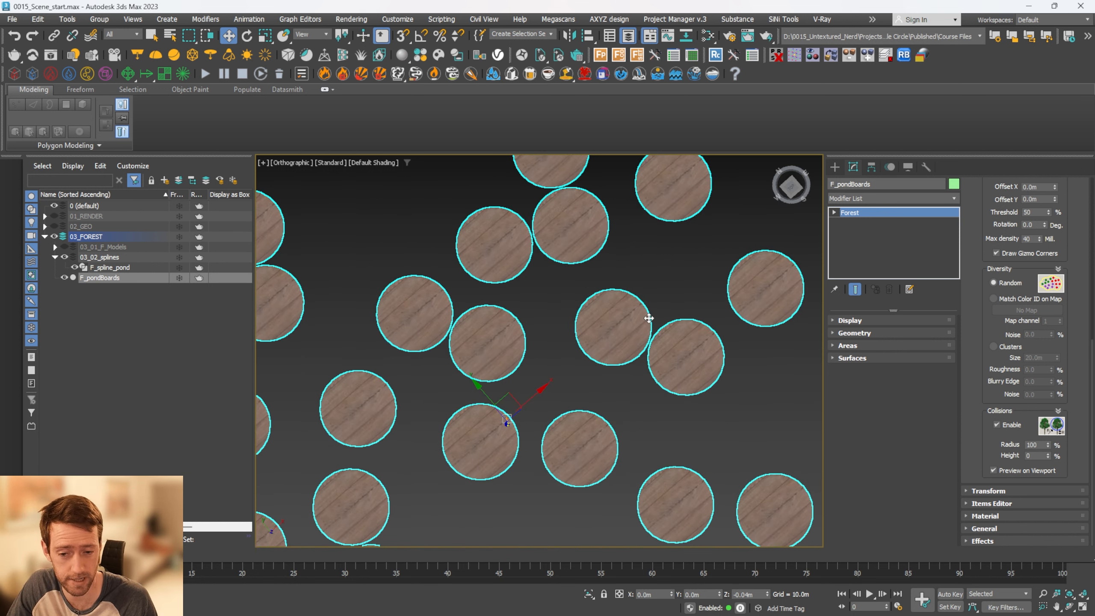
scroll(615, 318, up, 4)
scroll(647, 382, up, 4)
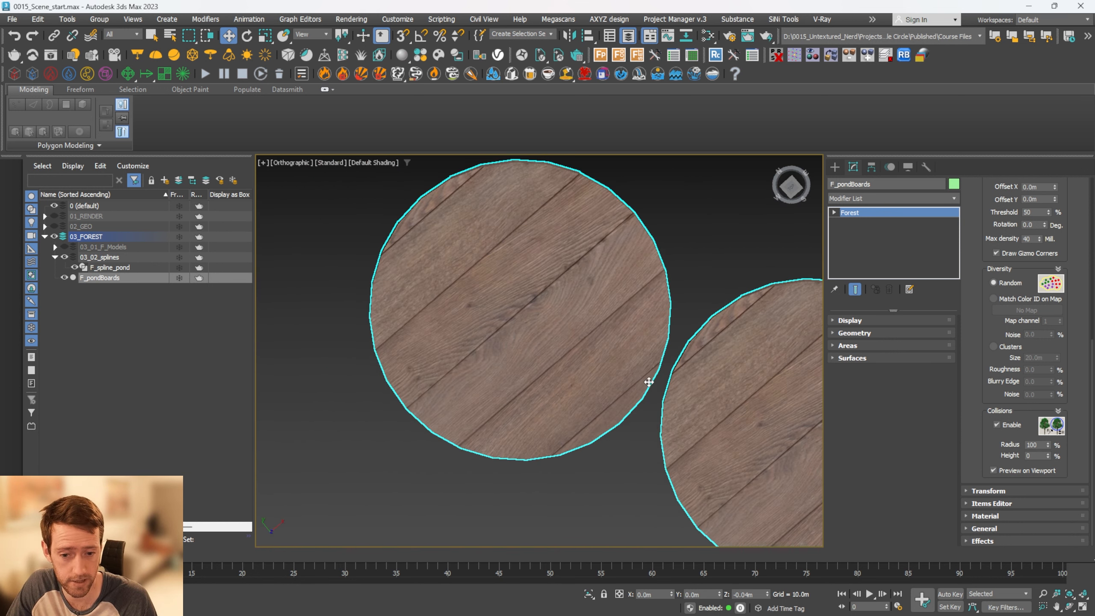
Set F_pondBoards' collision radius to 125%
scroll(616, 356, down, 8)
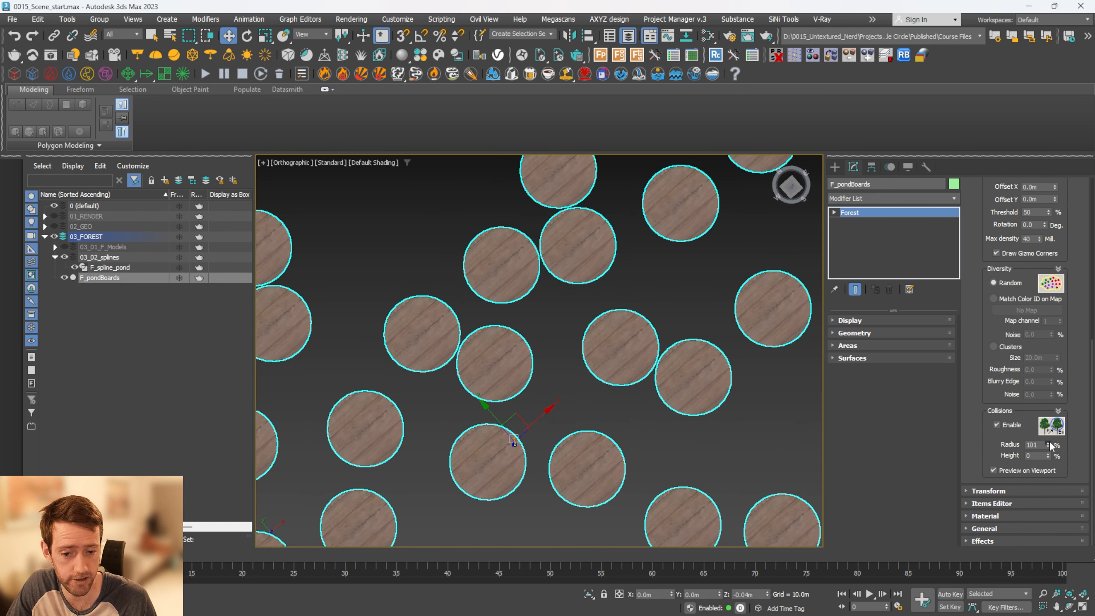
drag(1049, 443, 1047, 431)
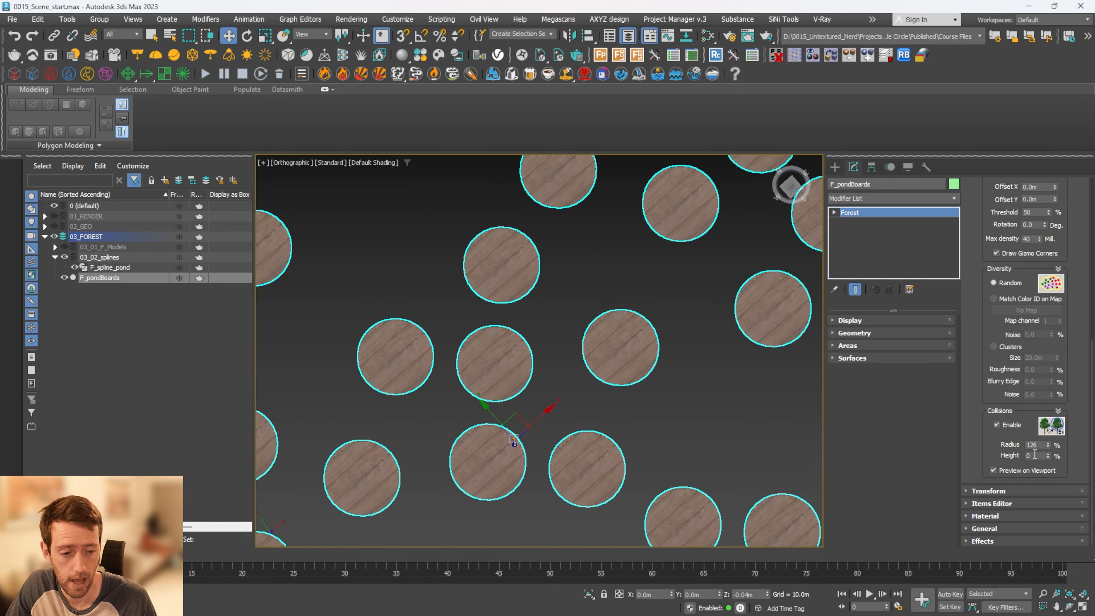
double_click(1037, 444)
text(1)
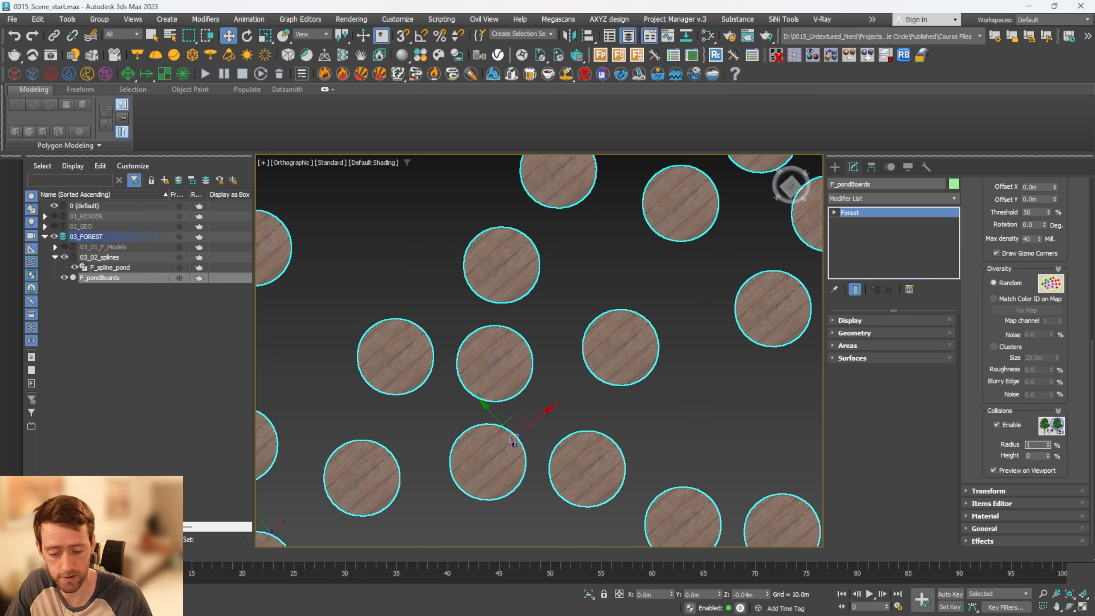
text(z)
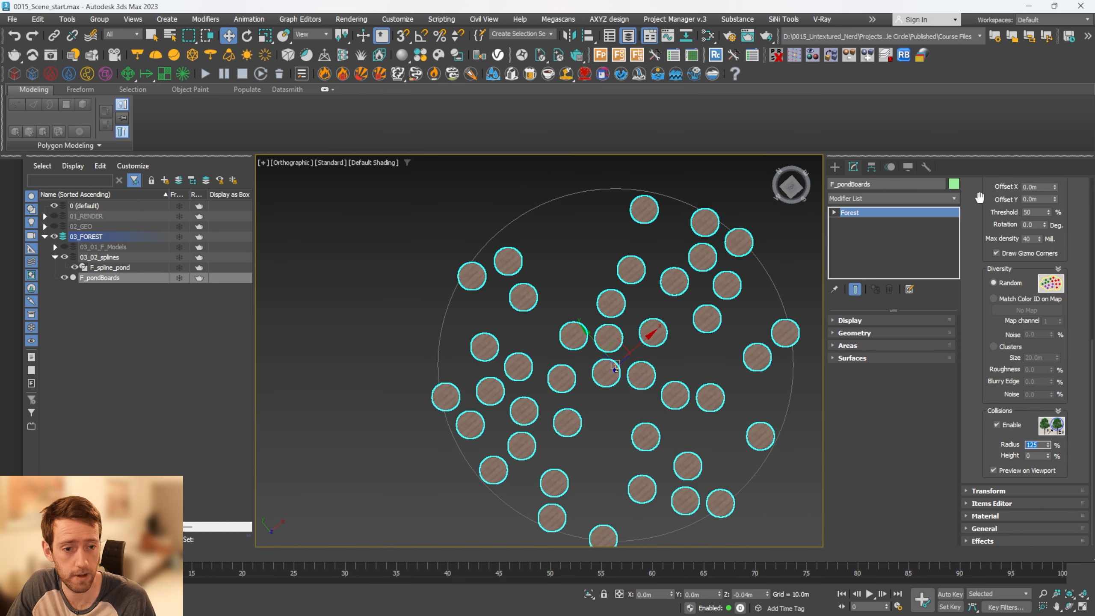
Draw line splines in the Top view around both sides of the pond, leaving a diagonal corridor open, named F_spline_excludePond
scroll(979, 197, up, 5)
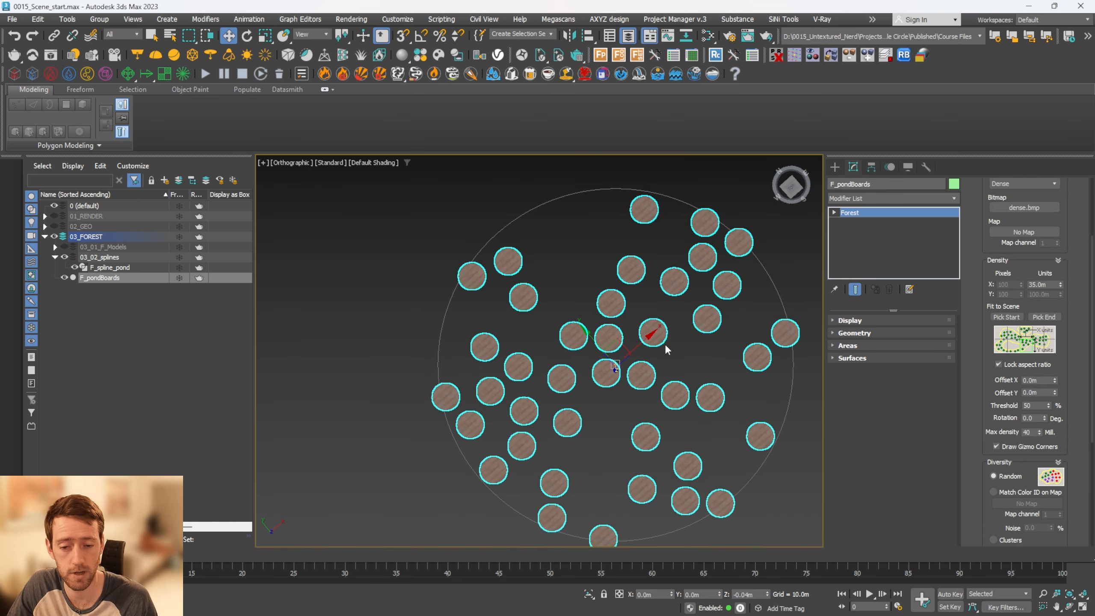
middle_drag(642, 366, 637, 336)
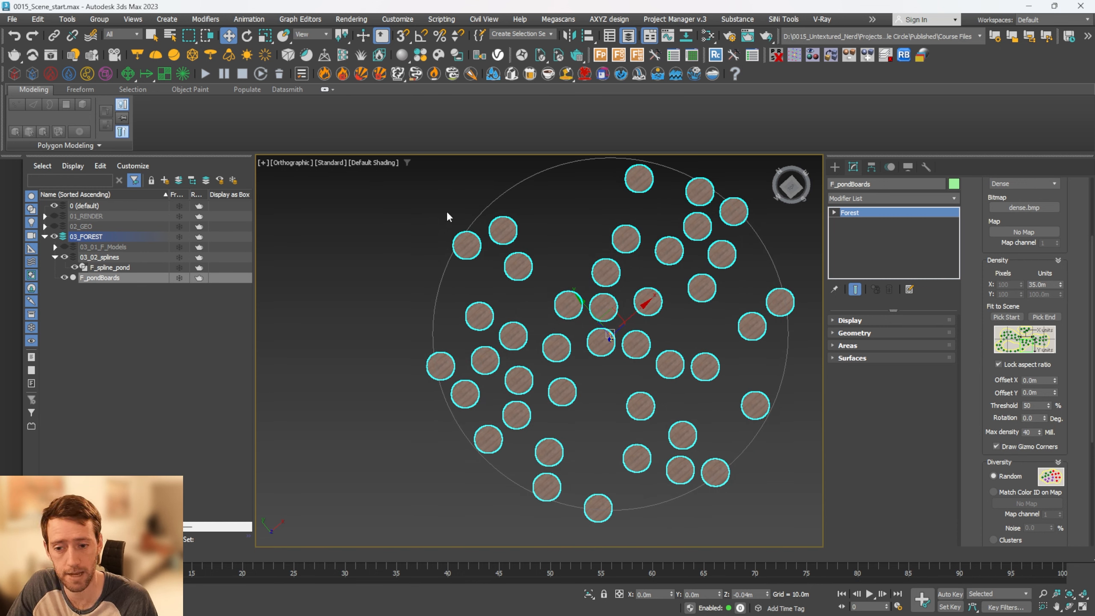
key(t)
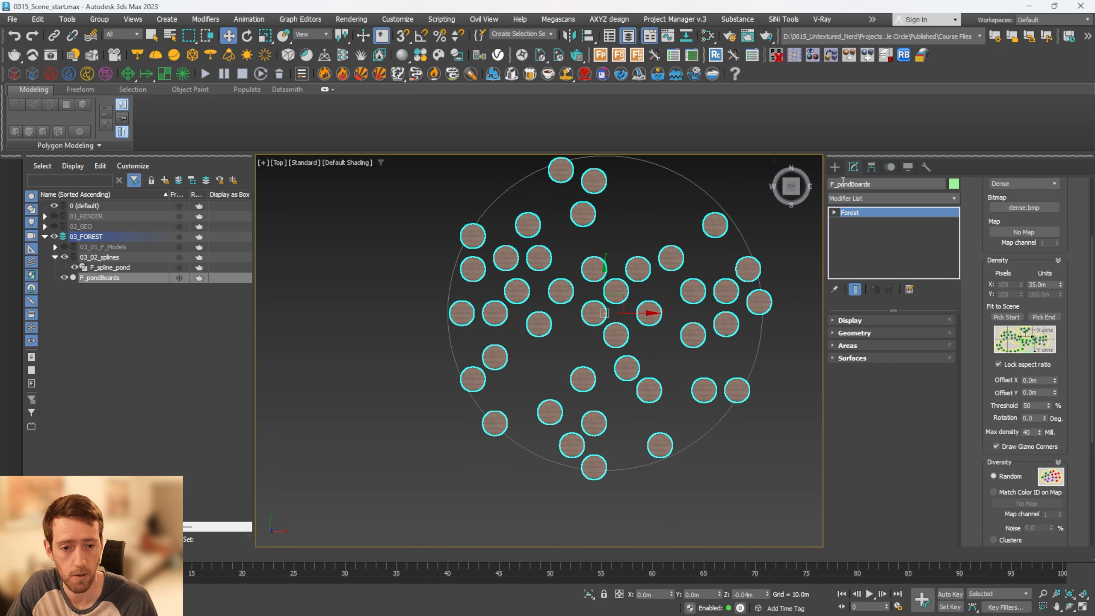
click(835, 166)
click(849, 185)
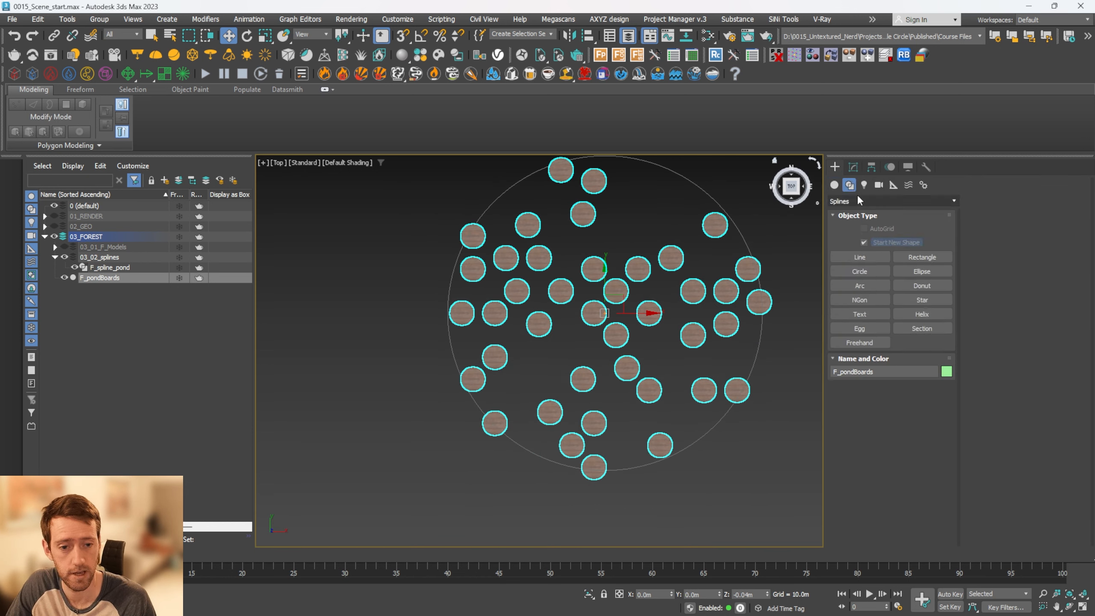
click(860, 257)
click(443, 205)
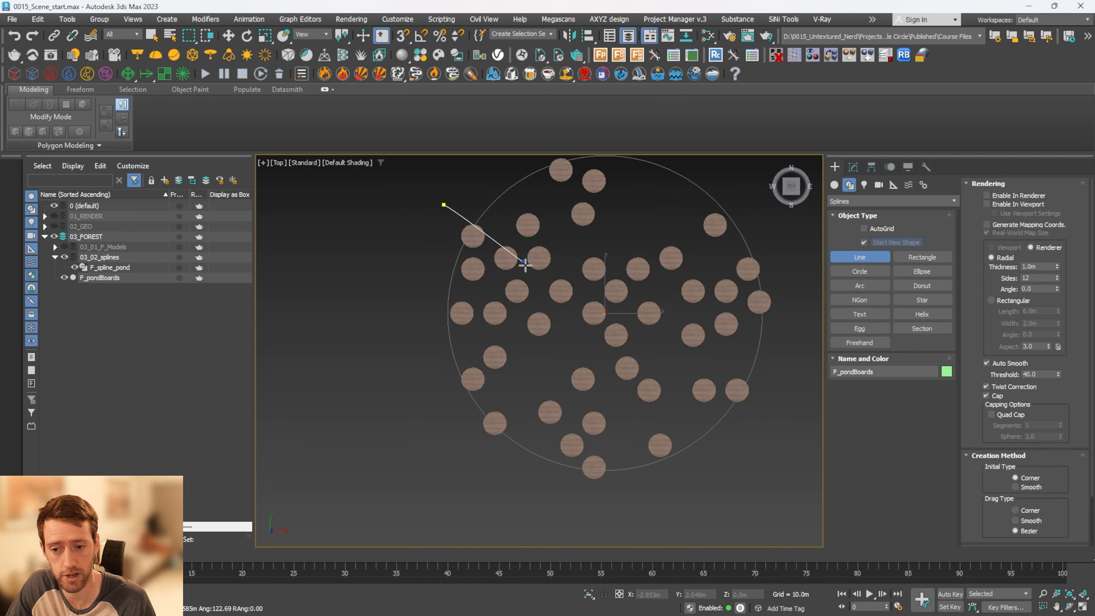
click(551, 296)
click(643, 471)
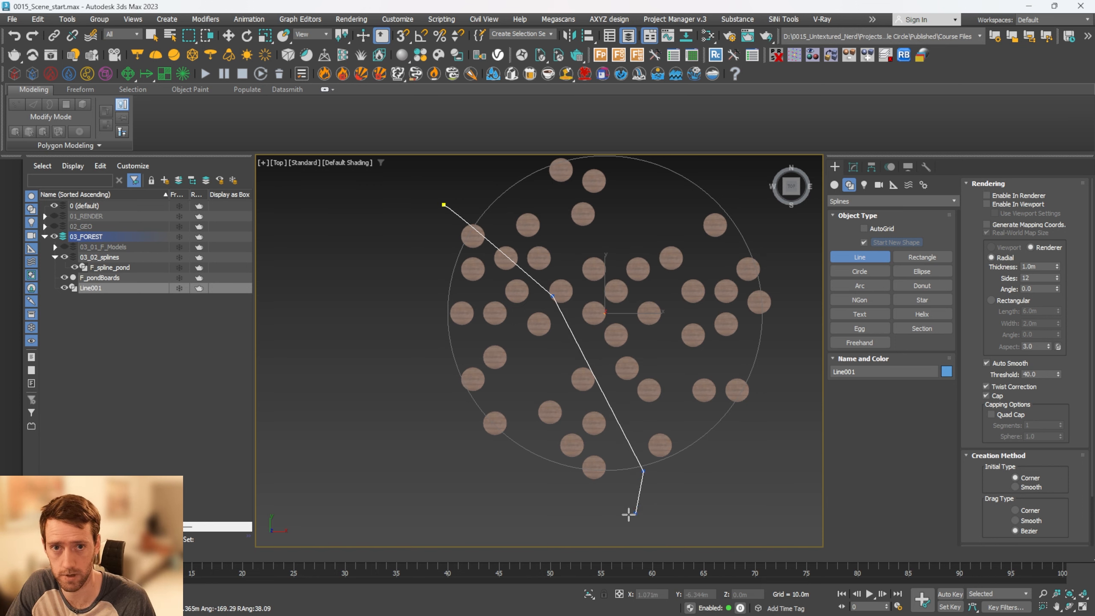
click(604, 513)
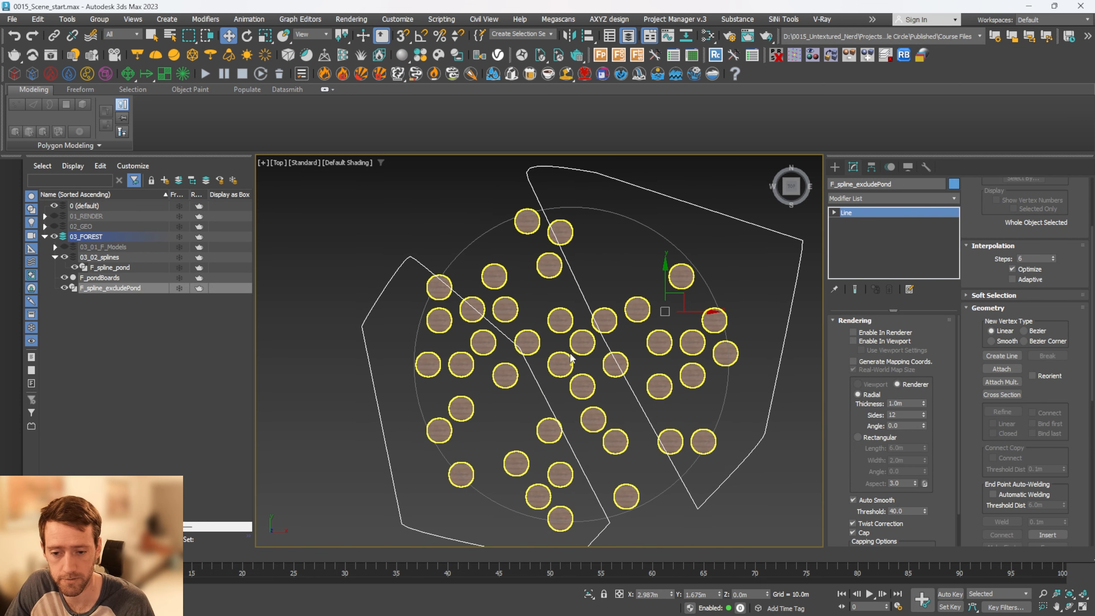
Add F_spline_excludePond as a spline area of F_pondBoards and set it to Exclude
click(562, 370)
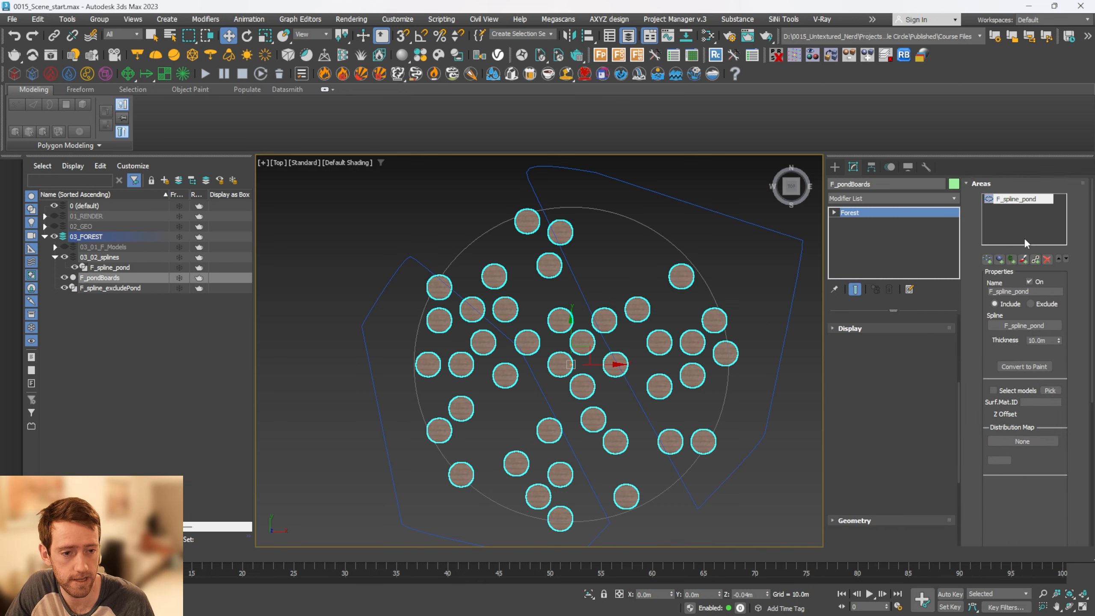
click(987, 259)
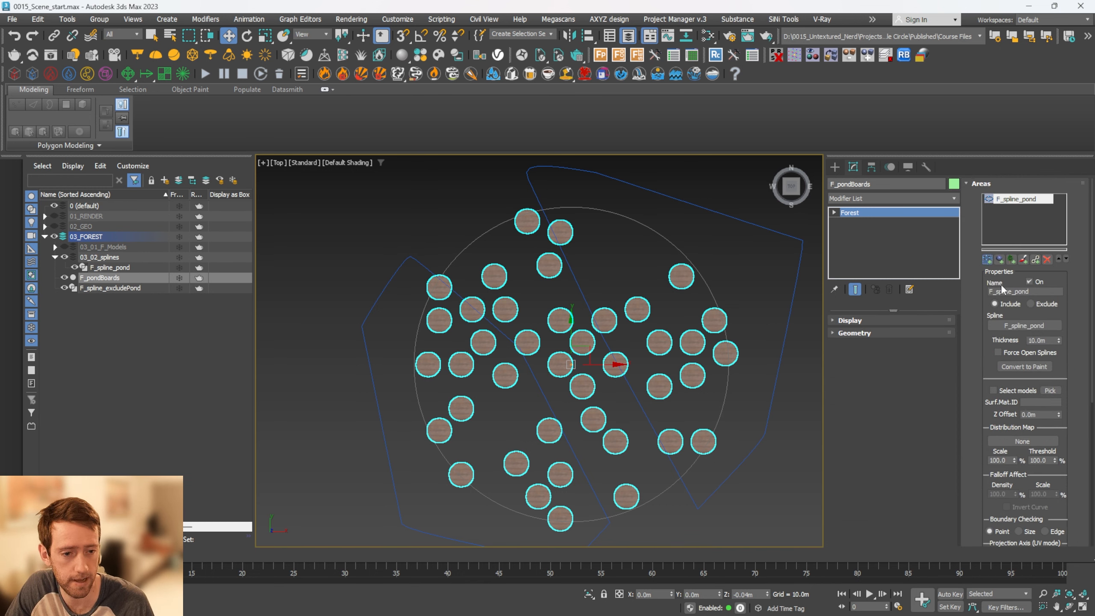
click(772, 234)
click(1030, 303)
Remove the F_spline_excludePond area from the F_pondPlants Forest object
alt+middle_drag(741, 325, 622, 359)
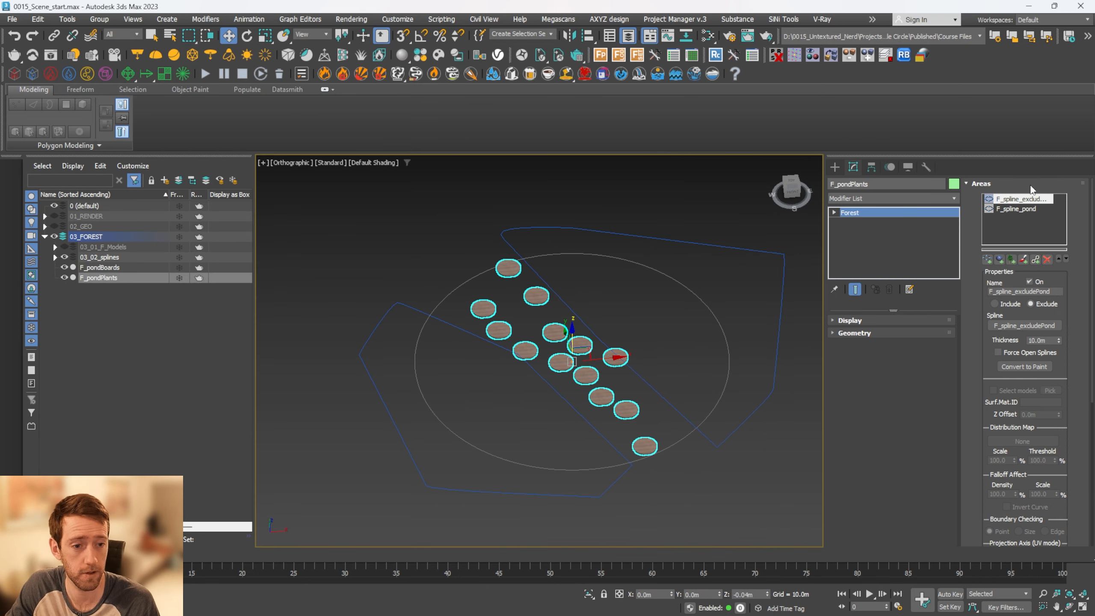
click(1047, 259)
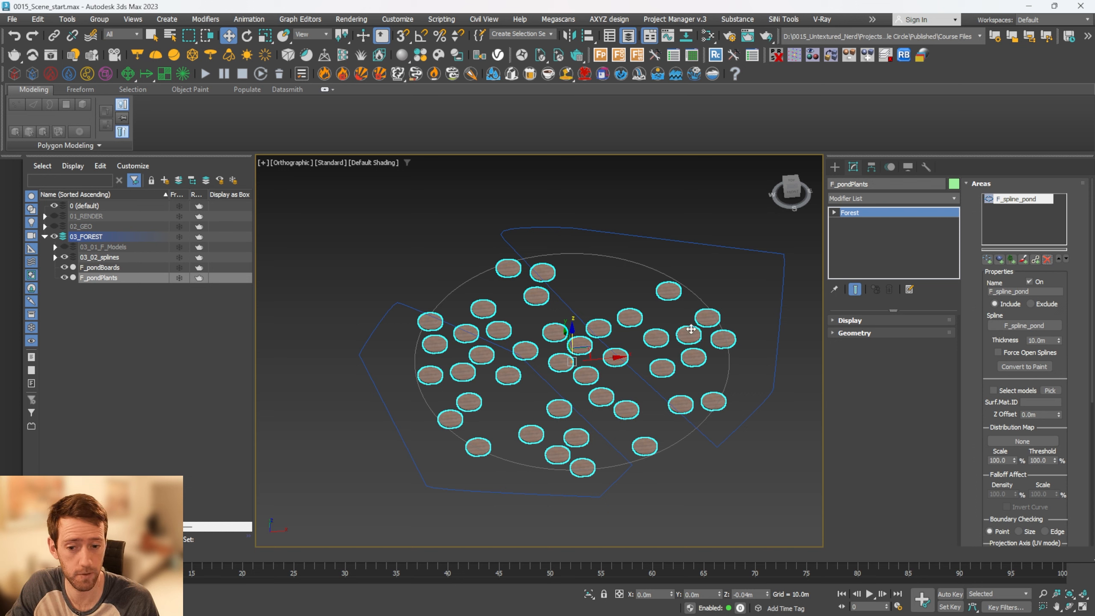
alt+middle_drag(691, 329, 698, 286)
Replace F_pondPlants' F_object_waterPaddle geometry with a new item using the One Plane template
click(873, 336)
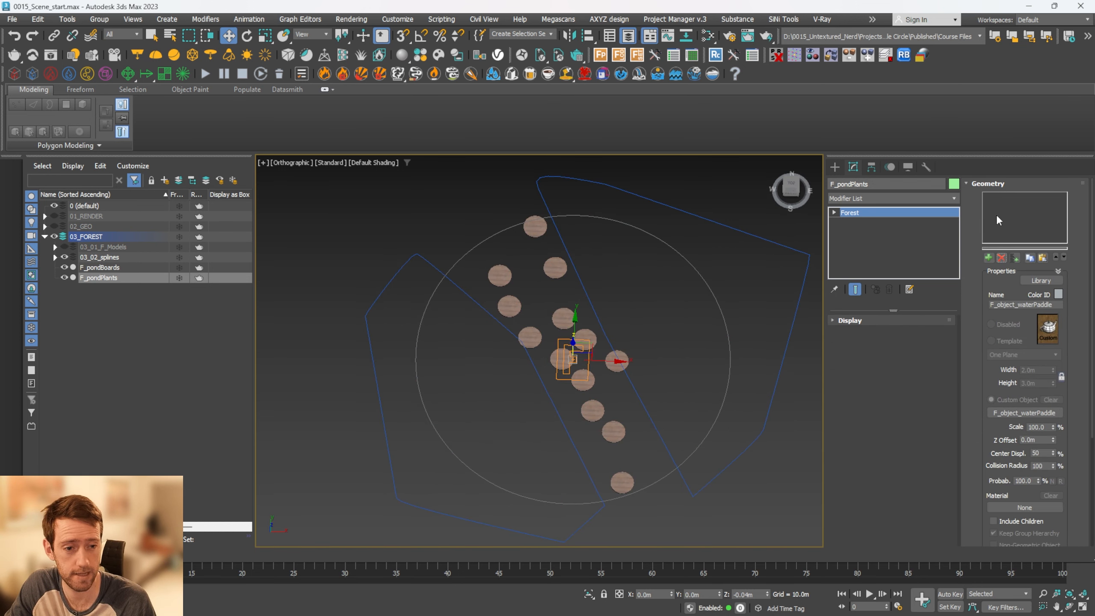
click(1000, 258)
click(988, 258)
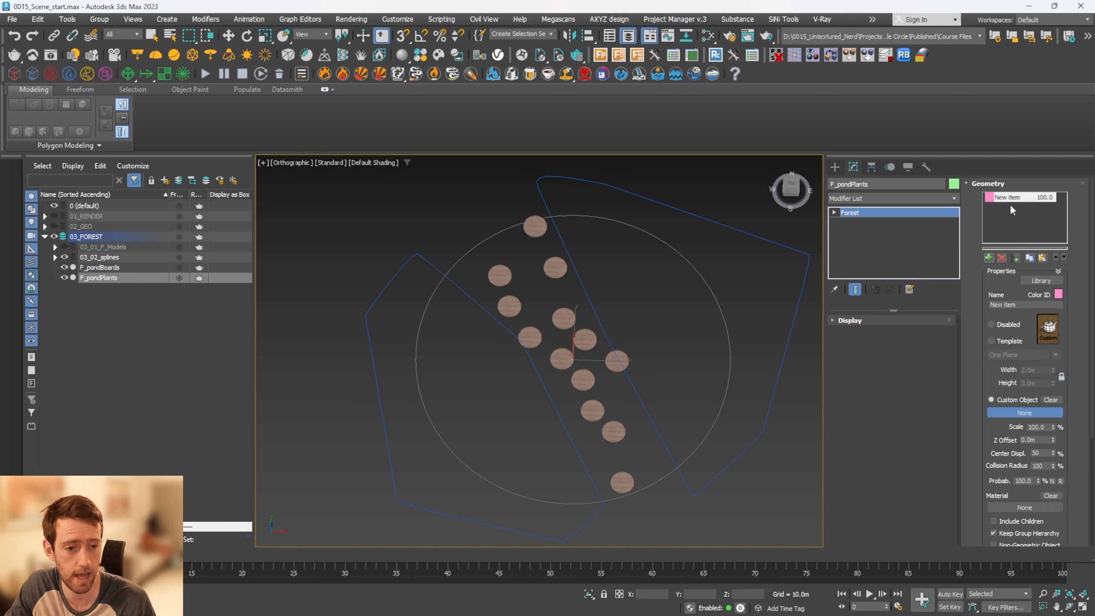
click(1004, 343)
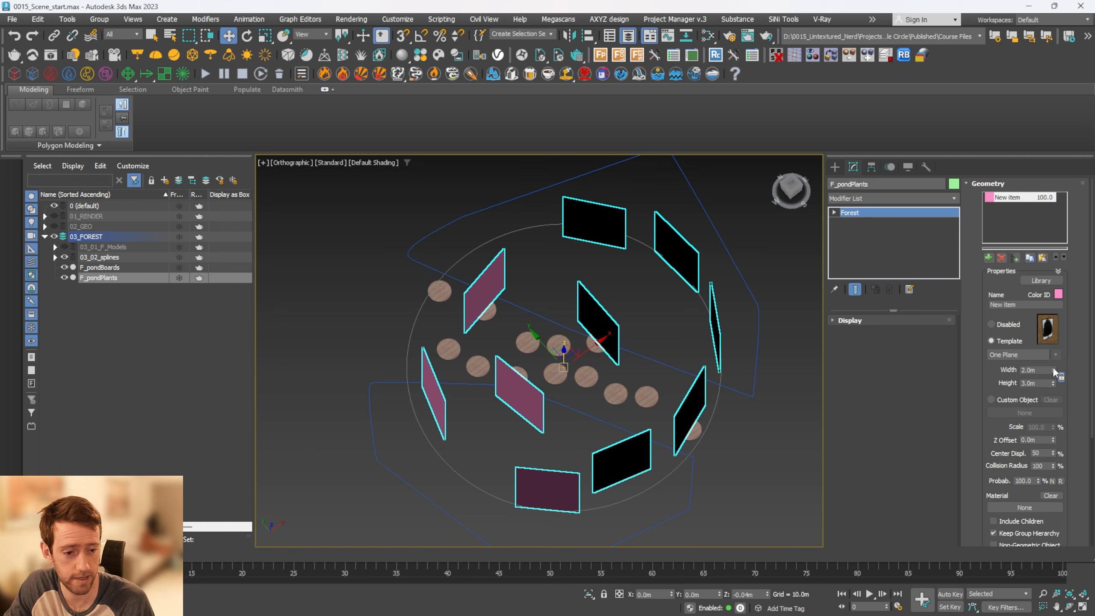
Reduce the template plane's size to 0.72 m wide and 1.08 m high
drag(1052, 371, 1052, 405)
alt+middle_drag(639, 370, 626, 345)
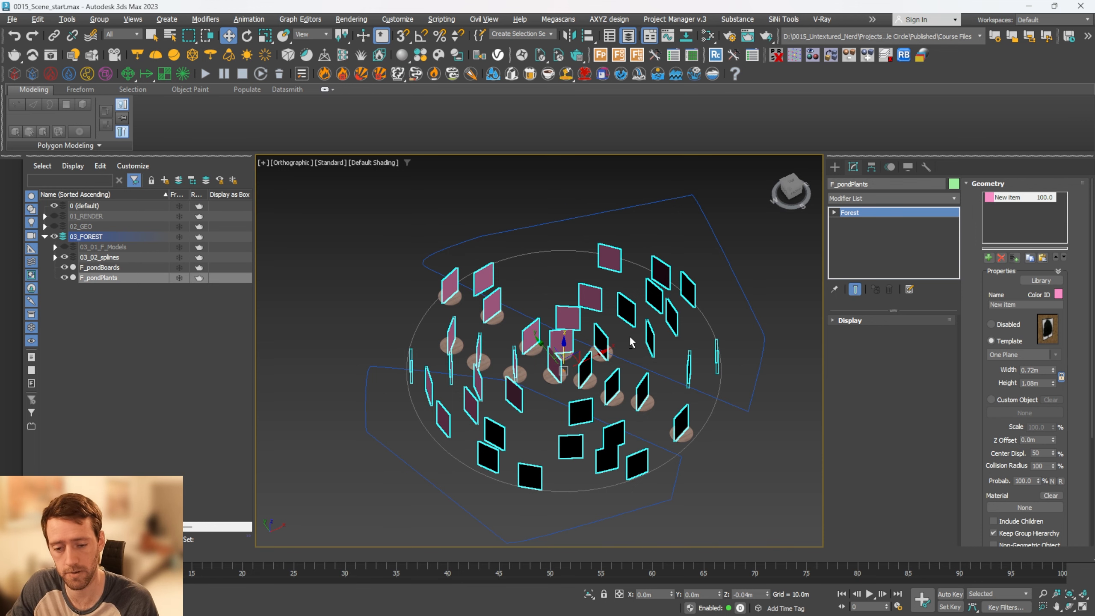
alt+middle_drag(631, 341, 627, 356)
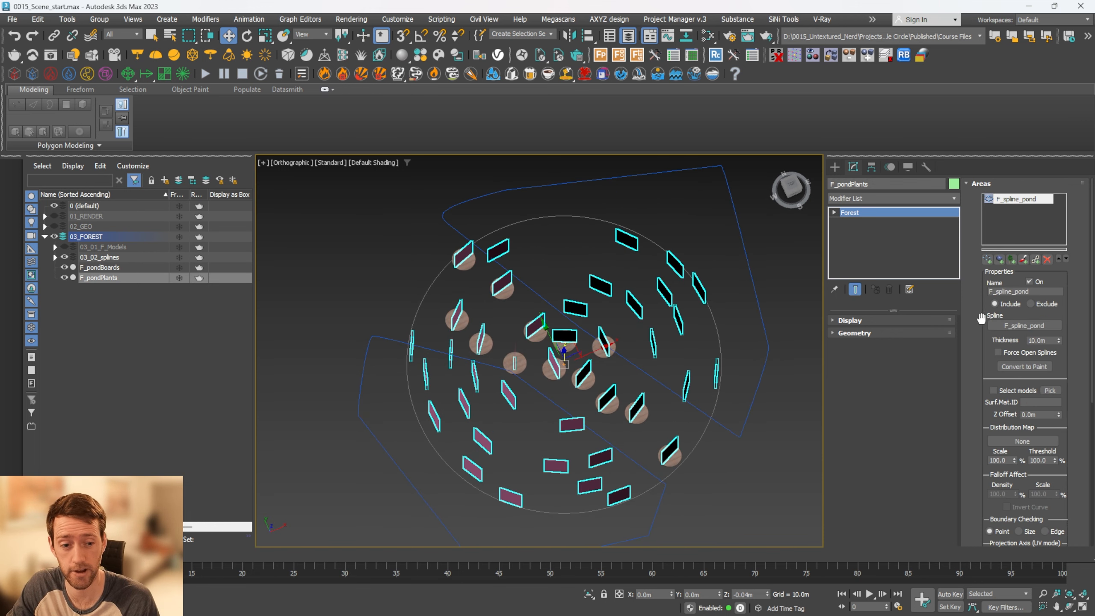
Set F_pondPlants' area boundary checking to Edge and enable density falloff with an include distance of 5.0 m
drag(980, 318, 989, 224)
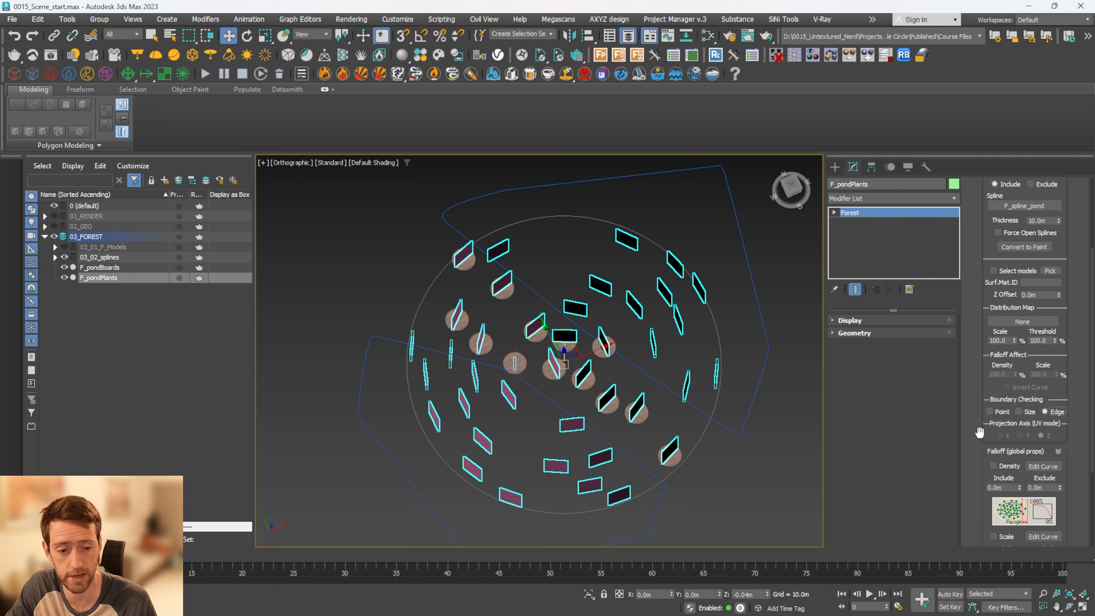
drag(981, 429, 983, 319)
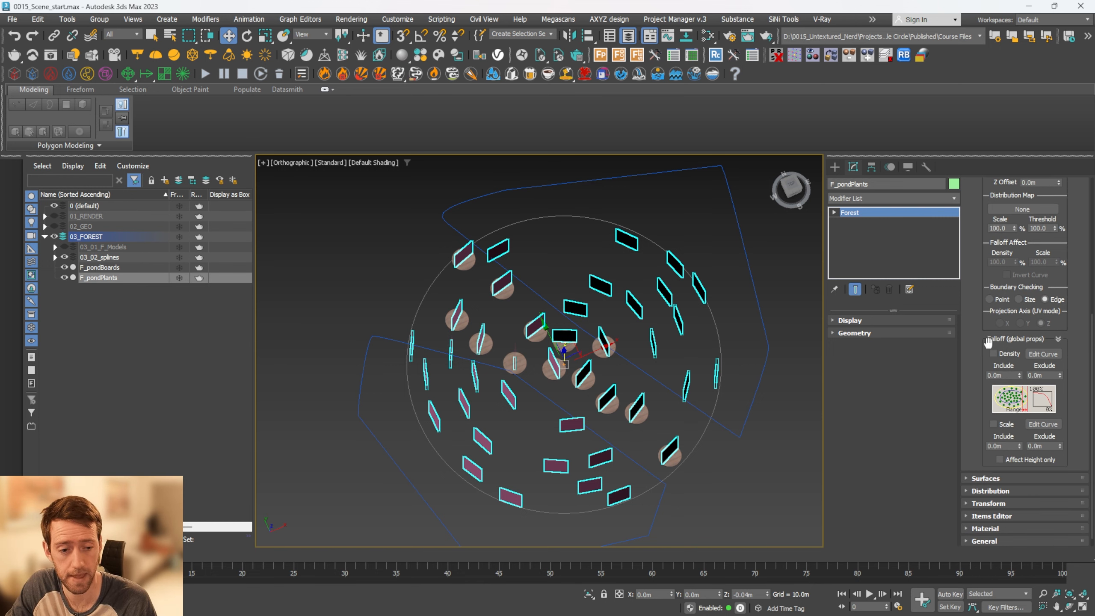
click(1008, 354)
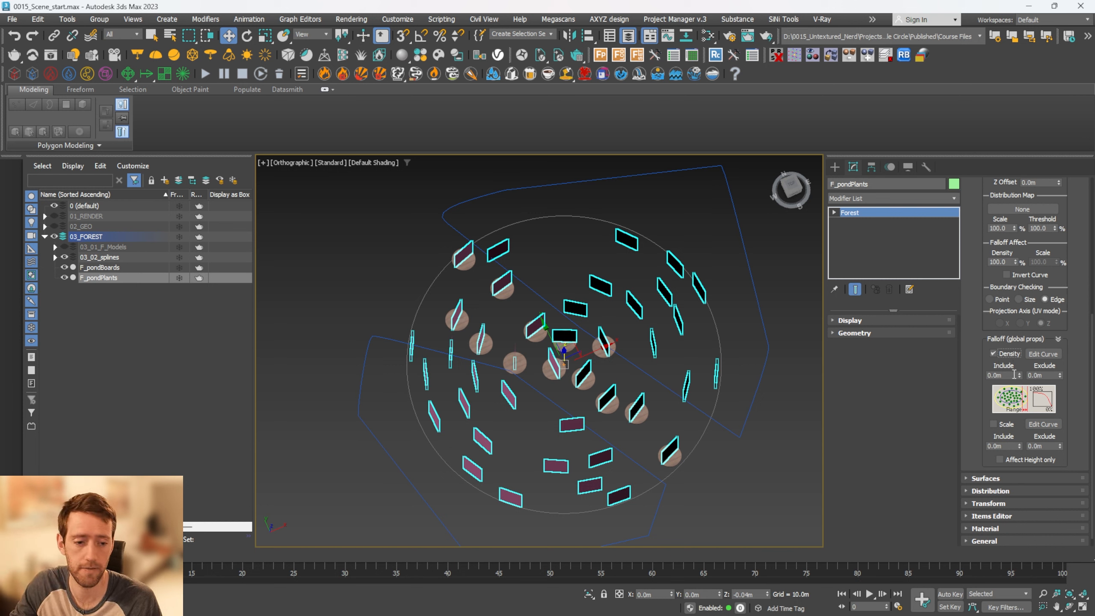
click(1022, 374)
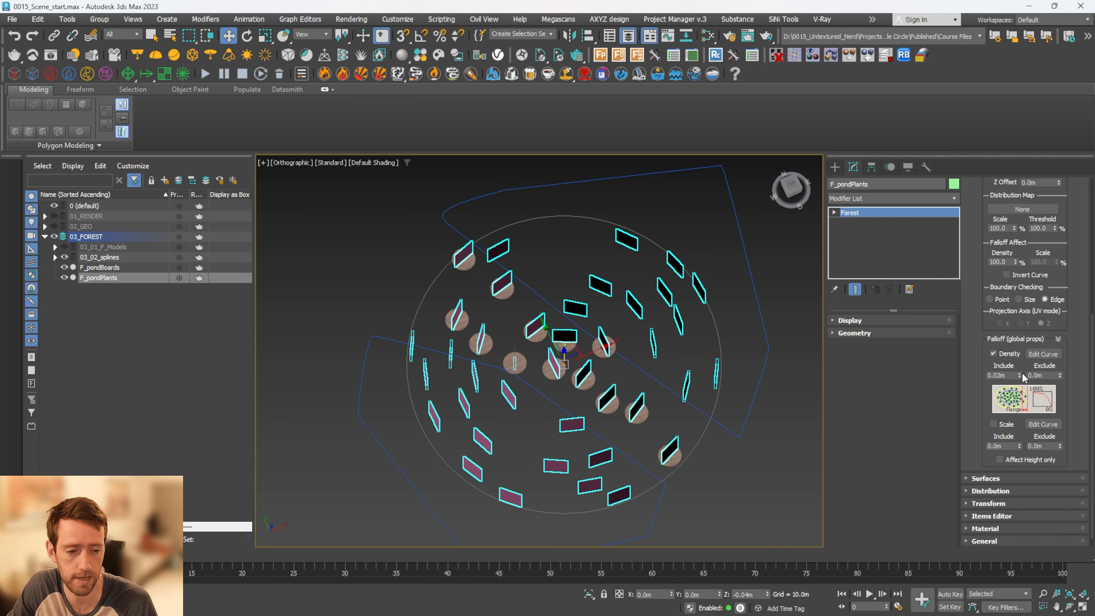
drag(1021, 351, 948, 362)
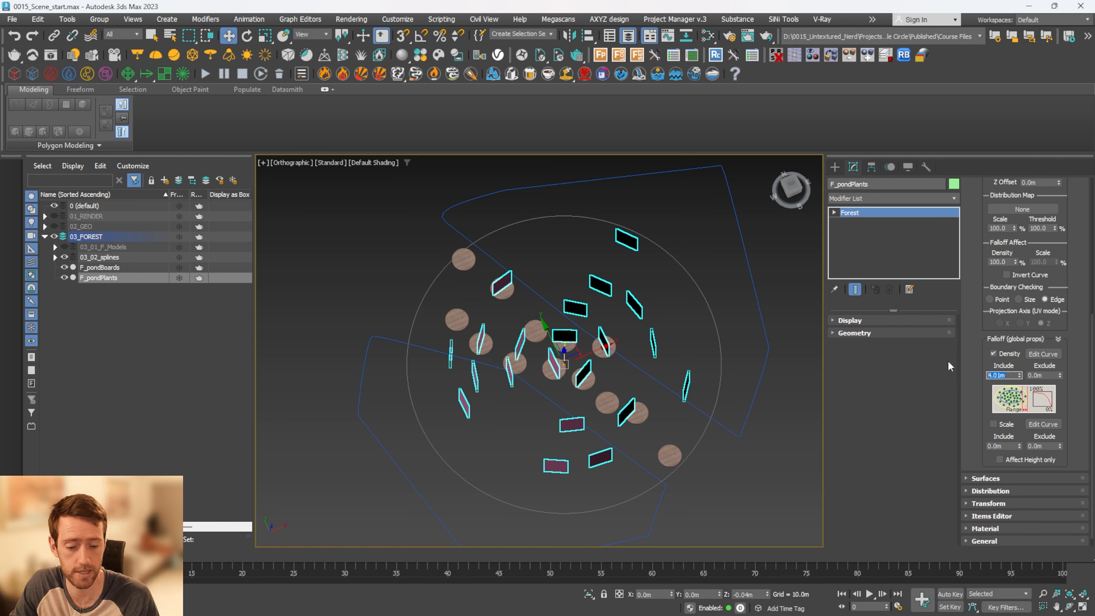
text(5)
key(Return)
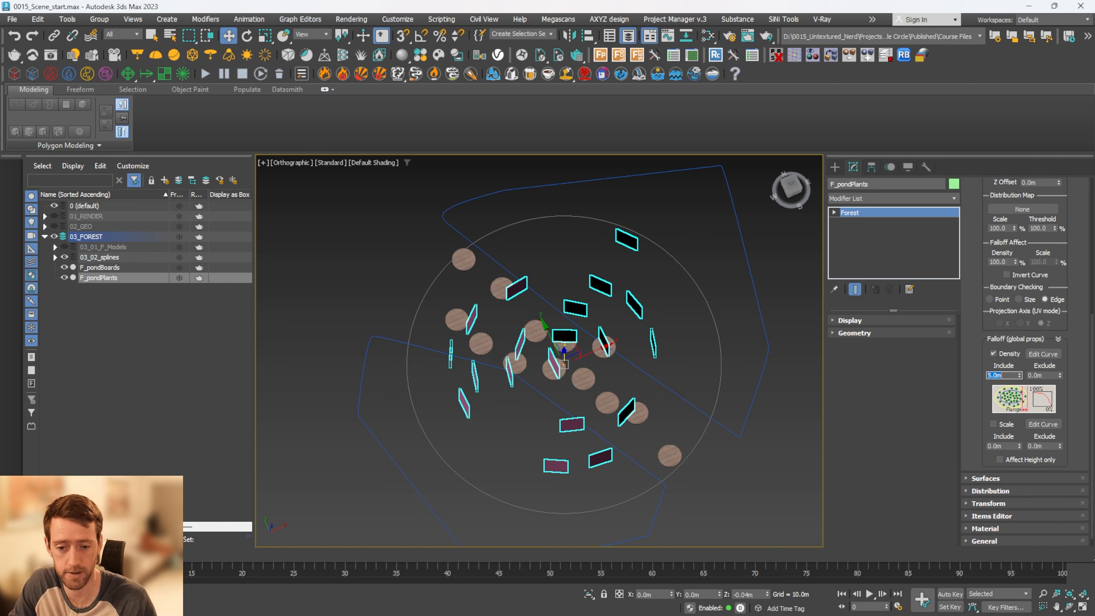
Set the starting point of F_pondPlants' area density falloff curve to a value of 0
click(1042, 354)
drag(405, 166, 243, 195)
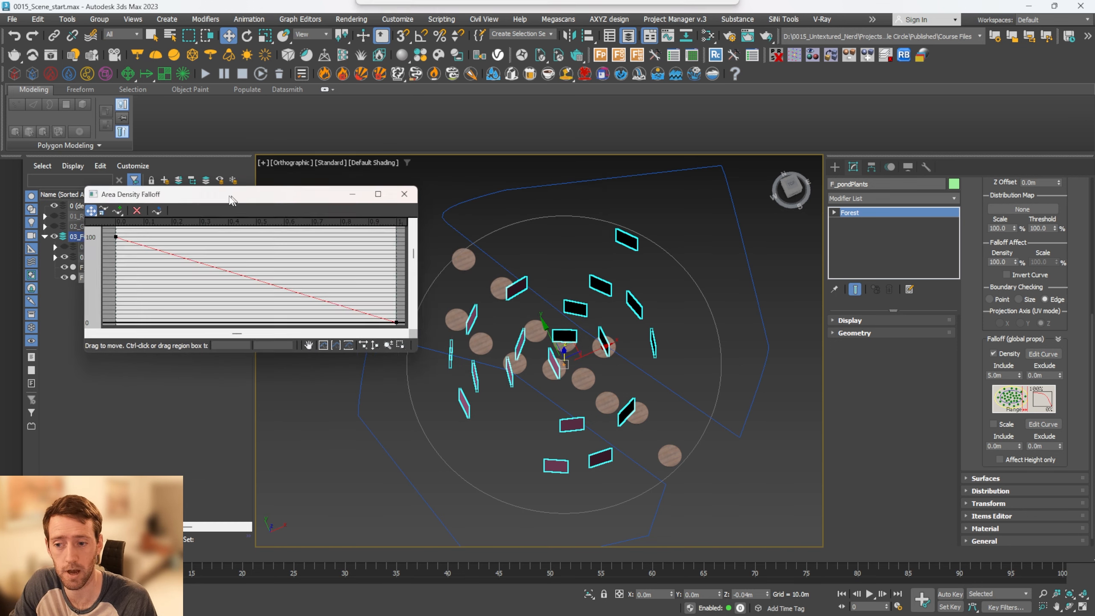
click(123, 235)
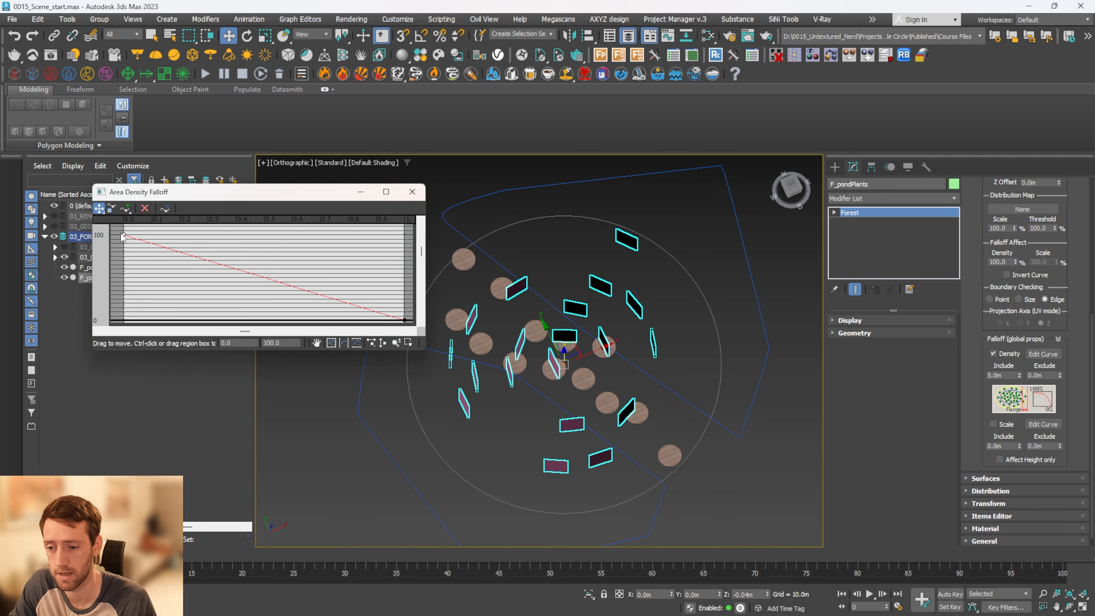
drag(125, 243, 125, 273)
double_click(281, 342)
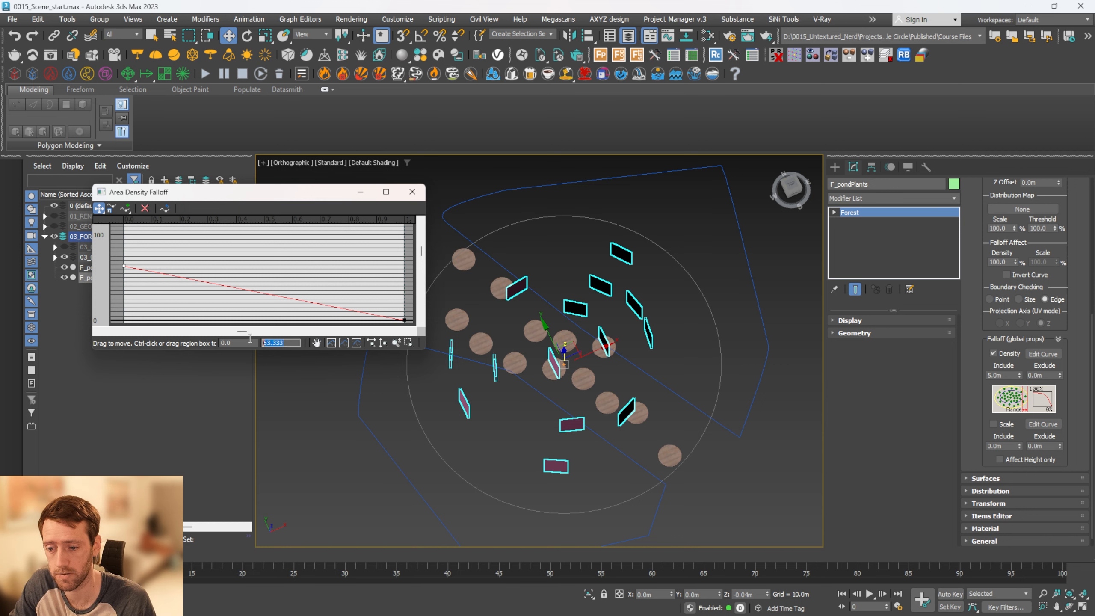
text(0)
key(Return)
Set the end point of the area density falloff curve to 100 and close the curve editor
click(404, 320)
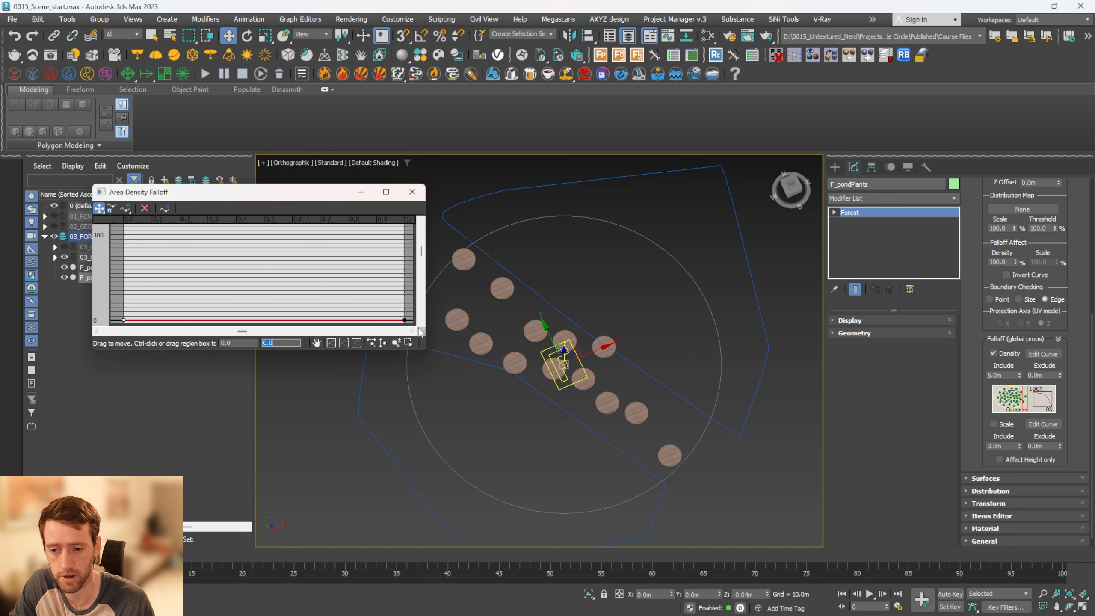
drag(404, 321, 404, 262)
double_click(293, 341)
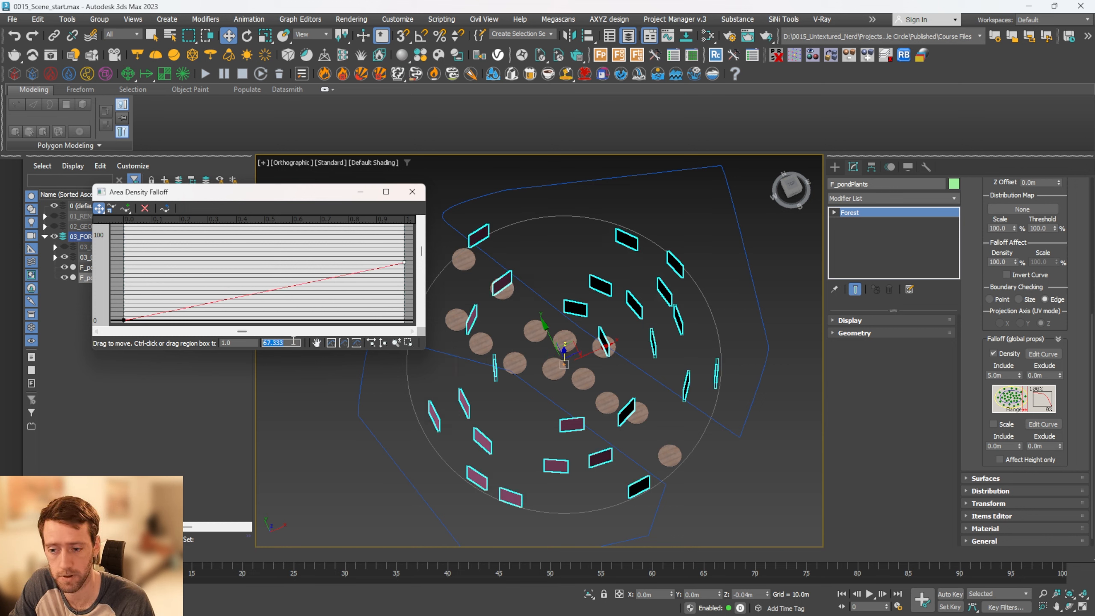
text(100)
key(Return)
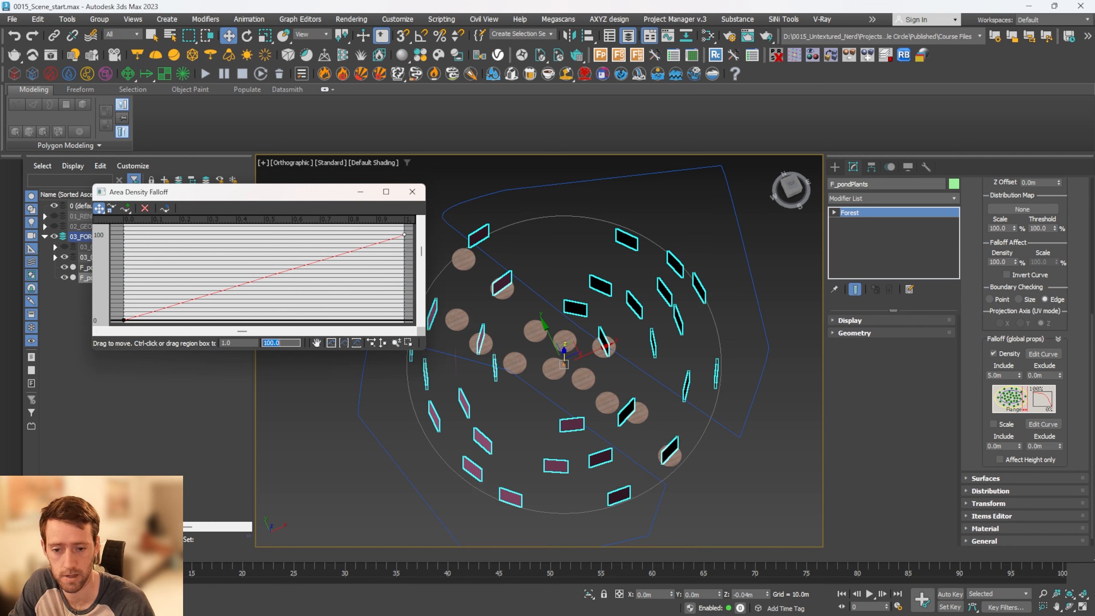
click(412, 192)
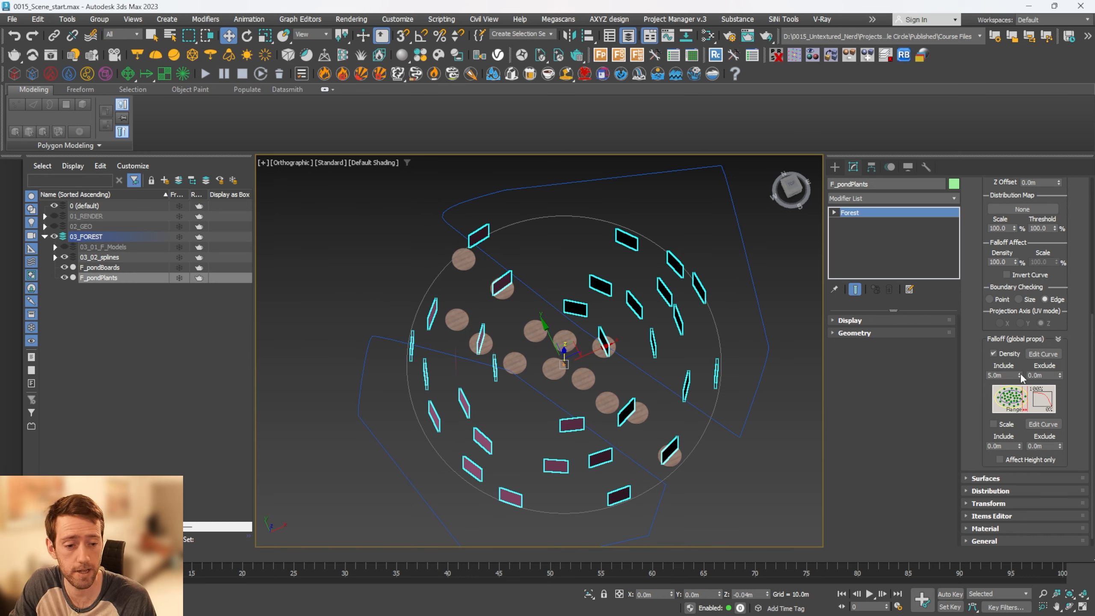
Set F_pondPlants' density falloff include distance to 2.5 m
drag(1019, 375, 1031, 404)
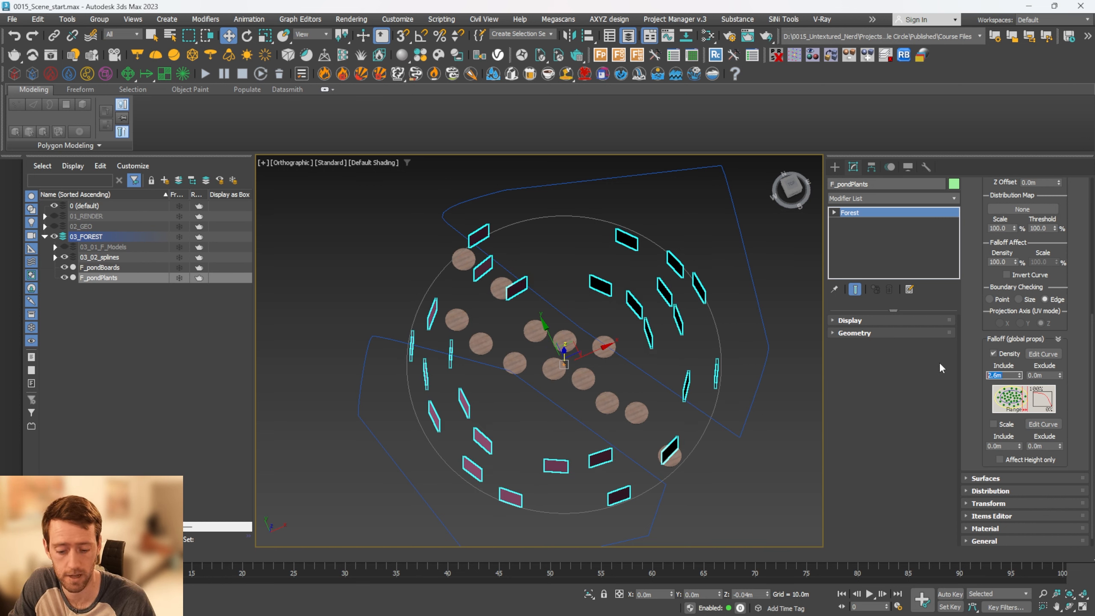
text(2.5)
key(Return)
Add another area to F_pondPlants' area list alongside F_spline_pond
alt+middle_drag(623, 300, 620, 328)
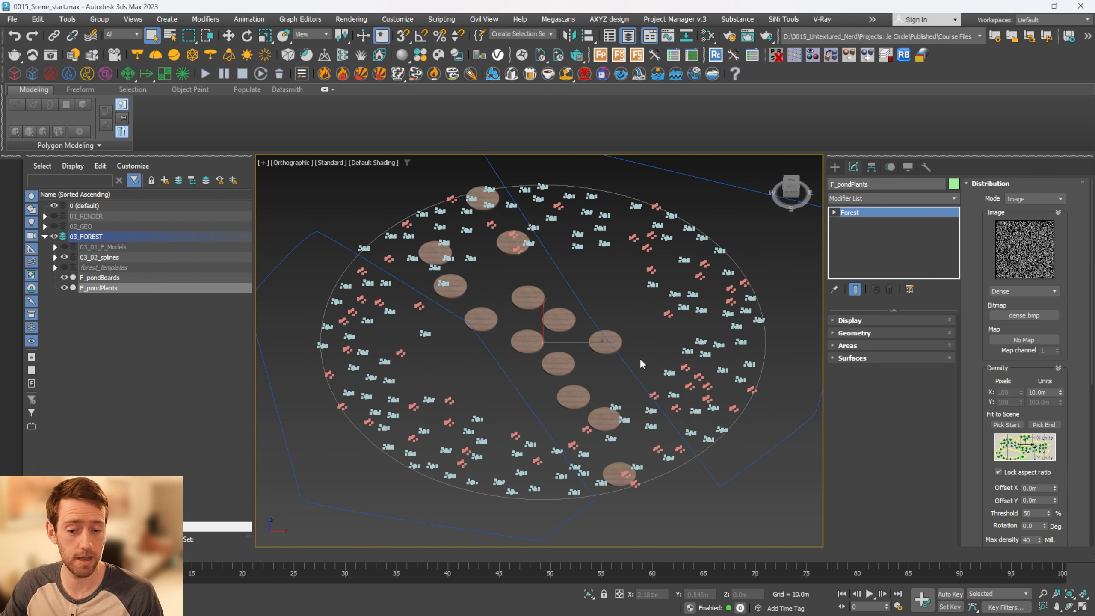
scroll(642, 396, up, 2)
scroll(532, 248, up, 6)
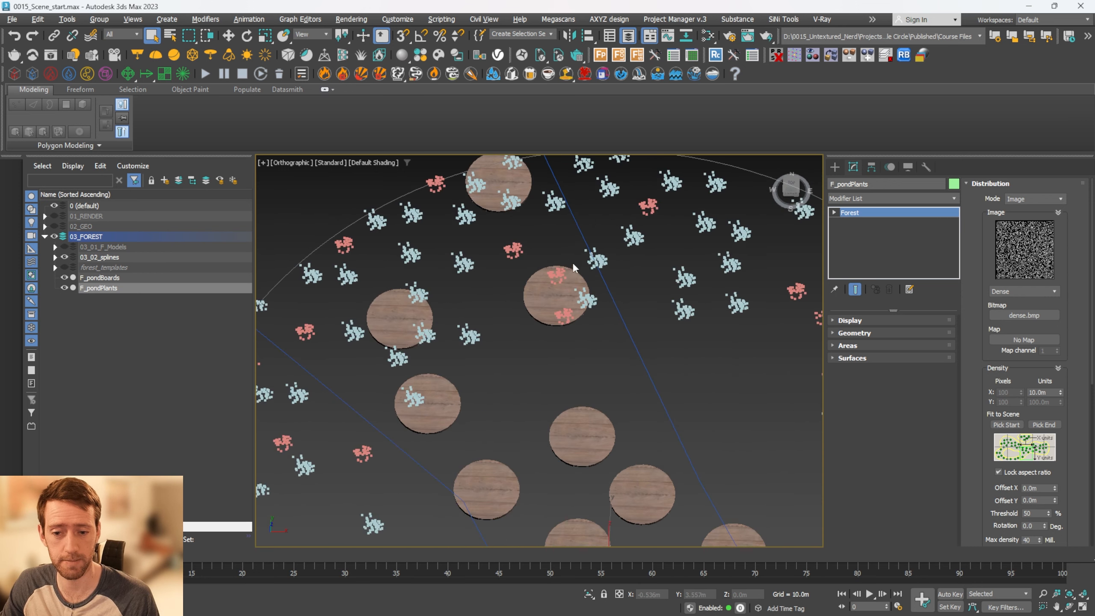
scroll(479, 302, up, 4)
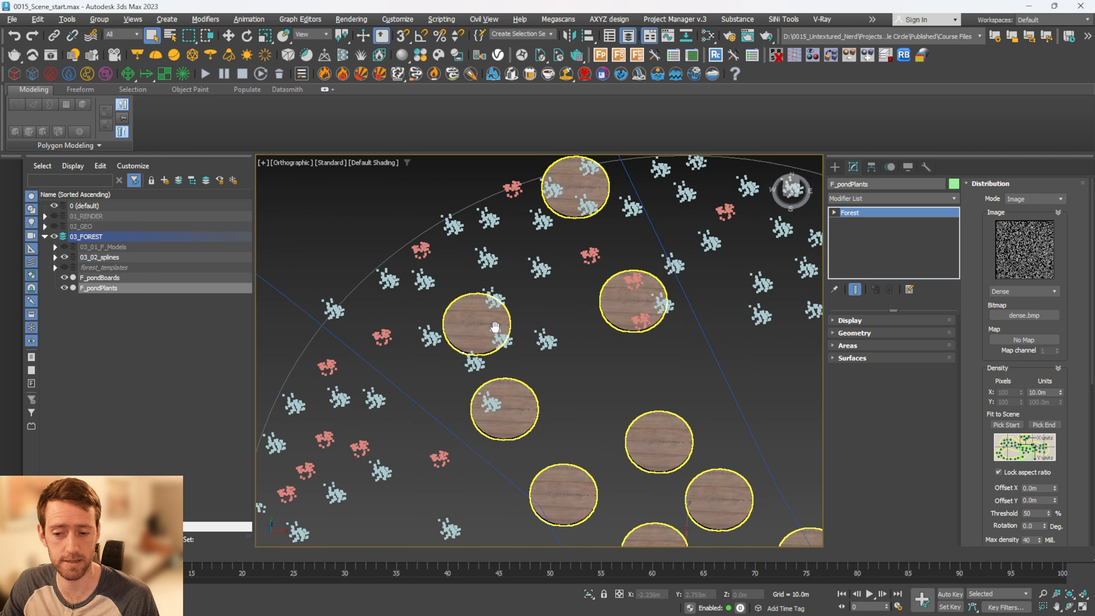
scroll(509, 323, down, 6)
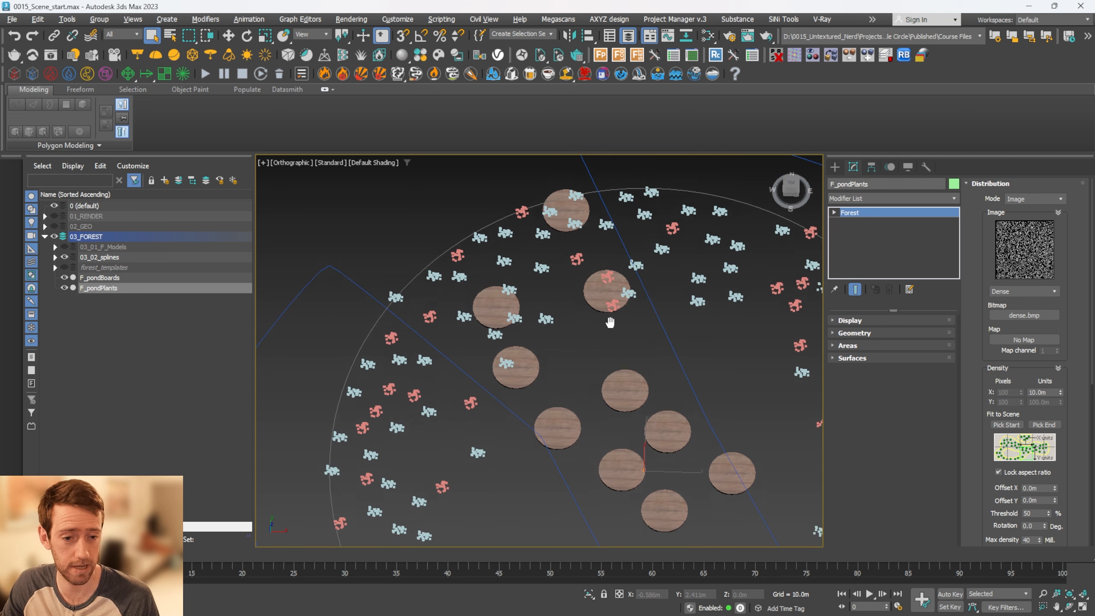
click(1024, 184)
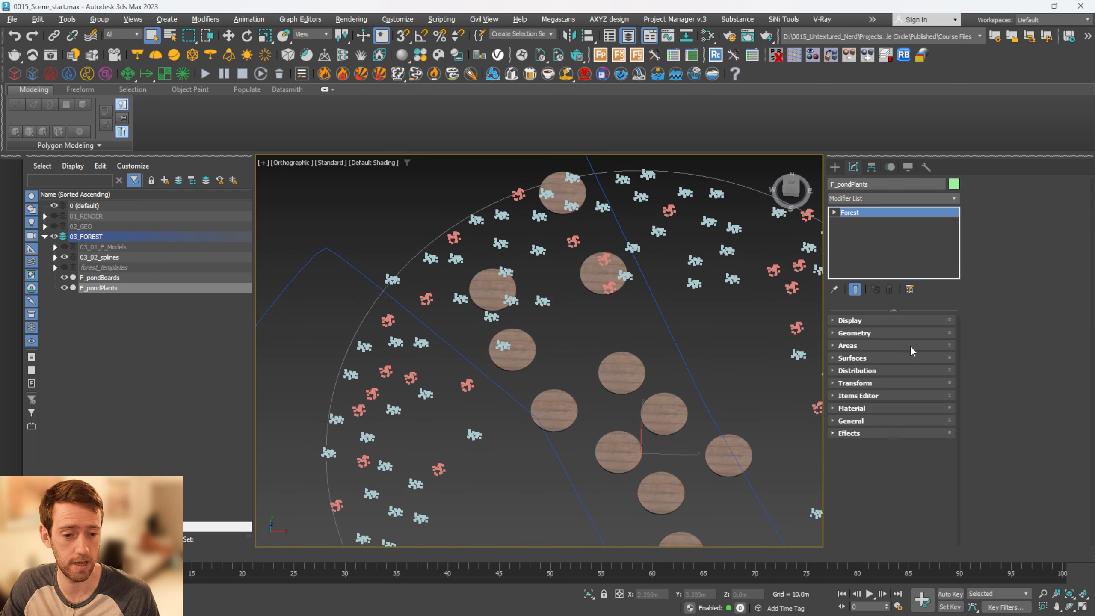
click(884, 347)
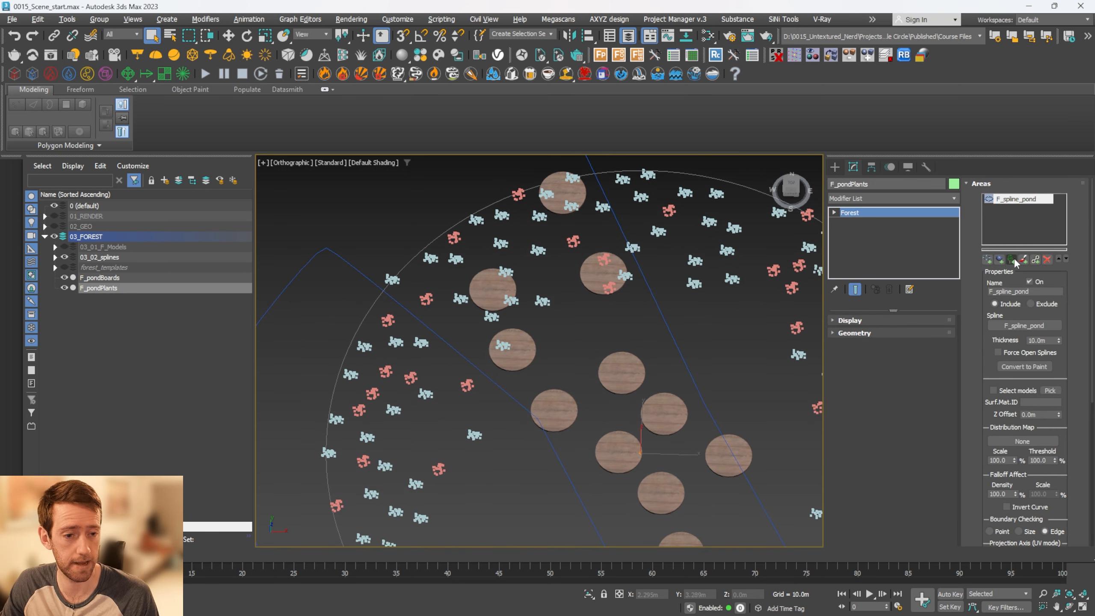
click(1011, 259)
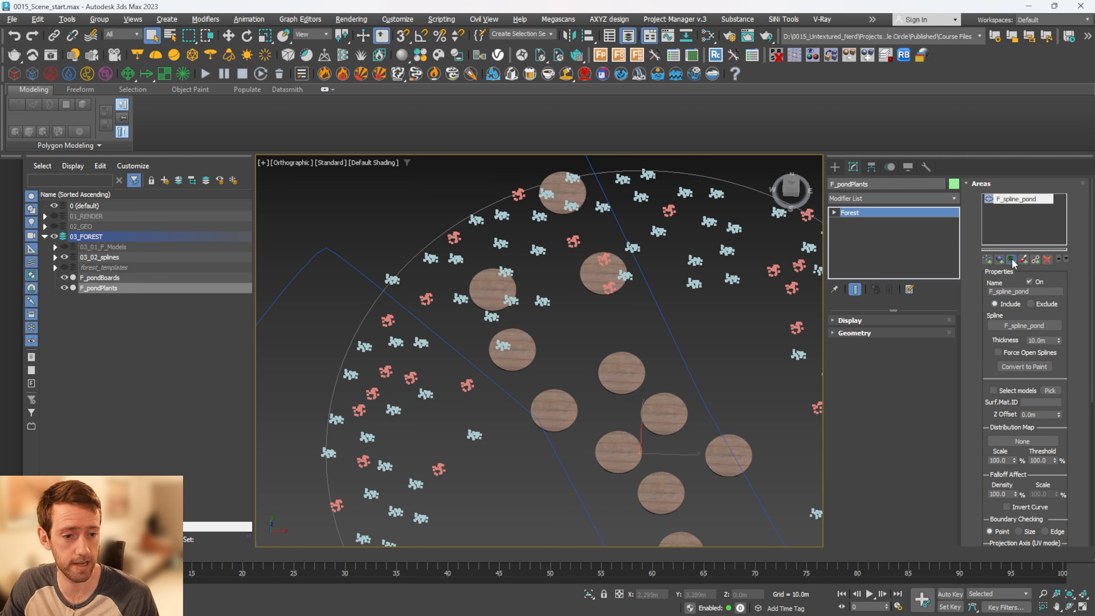
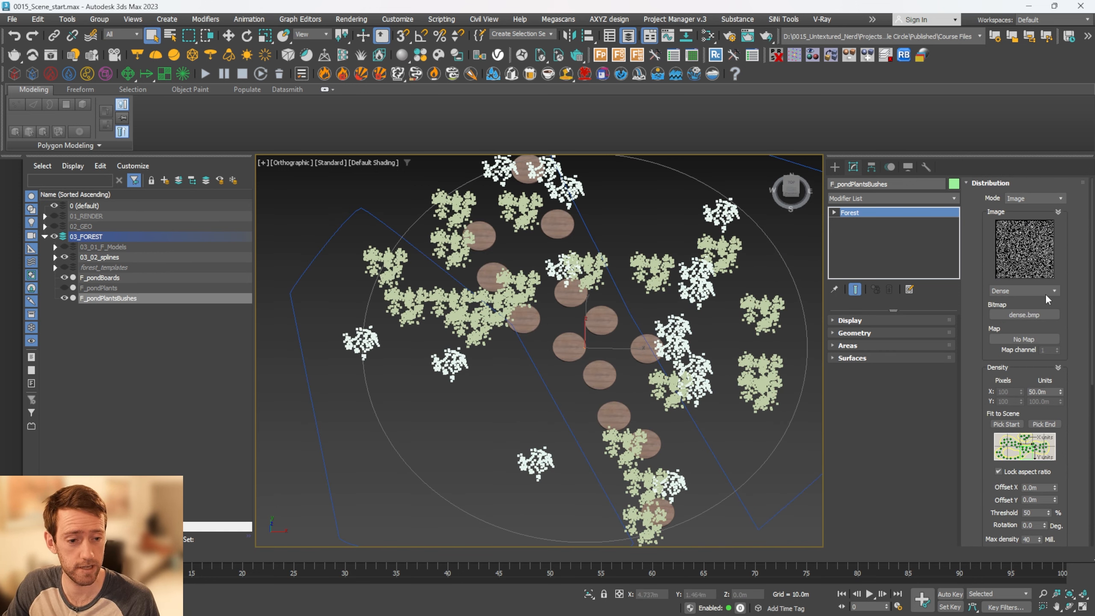
Set F_pondPlantsBushes' distribution map to Patches 3 with a density size of 40.5 m
click(1047, 292)
click(1018, 331)
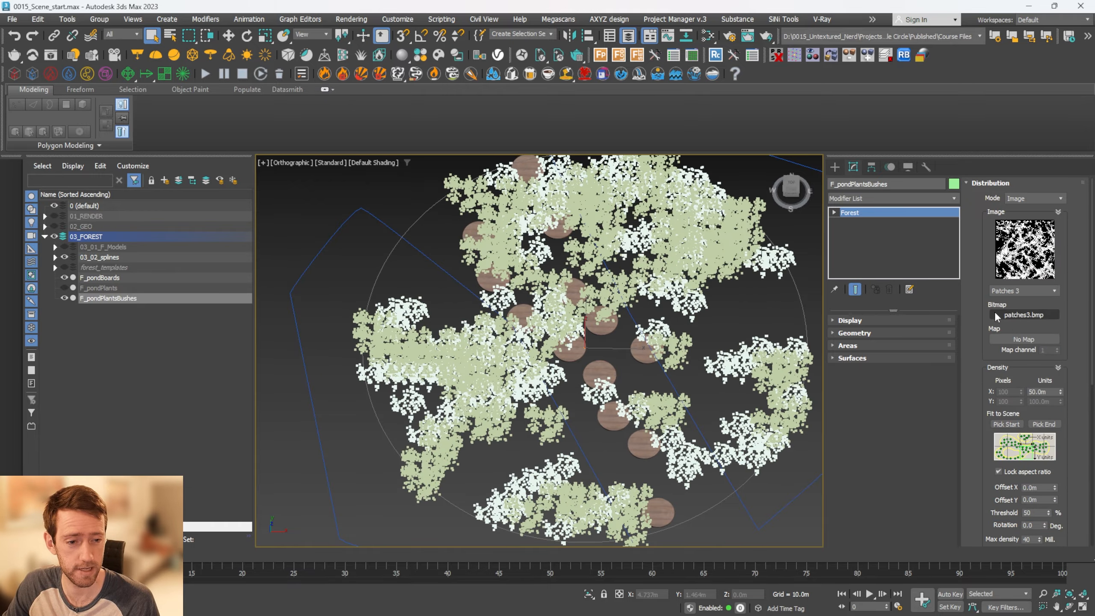
drag(1061, 395, 1069, 400)
alt+middle_drag(646, 384, 644, 349)
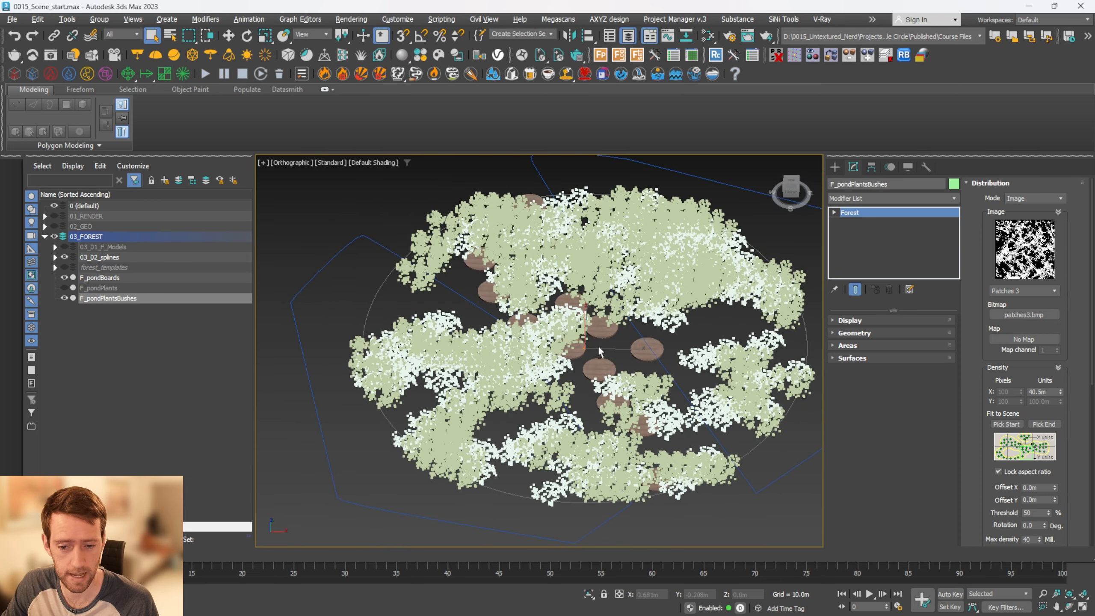
scroll(644, 349, up, 3)
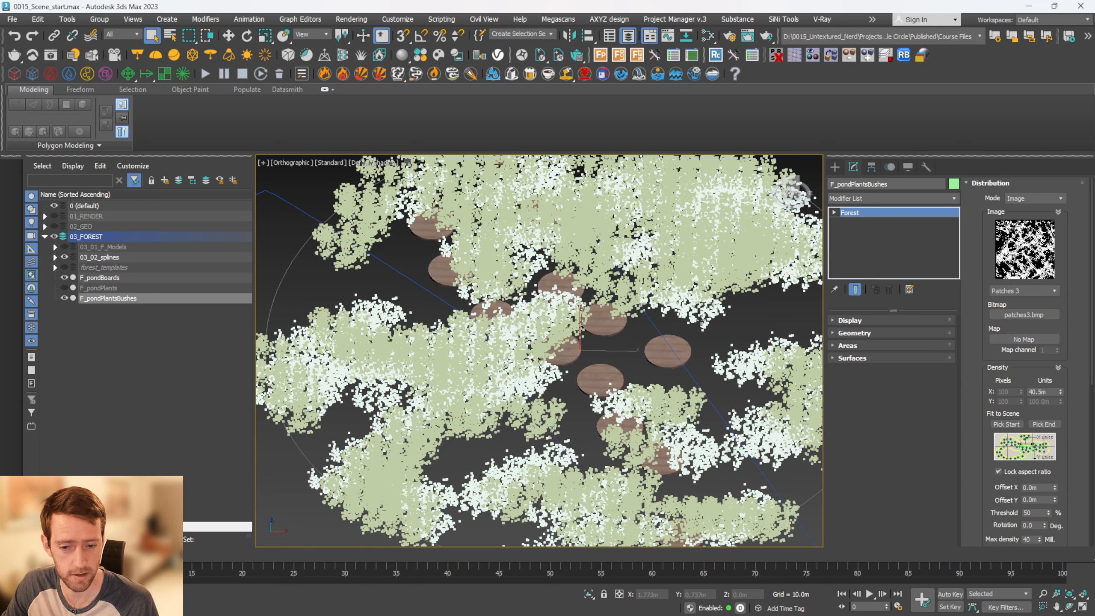
Set the scale of the F_pondBoards exclude area in F_pondPlantsBushes to 144%
click(1017, 182)
click(882, 345)
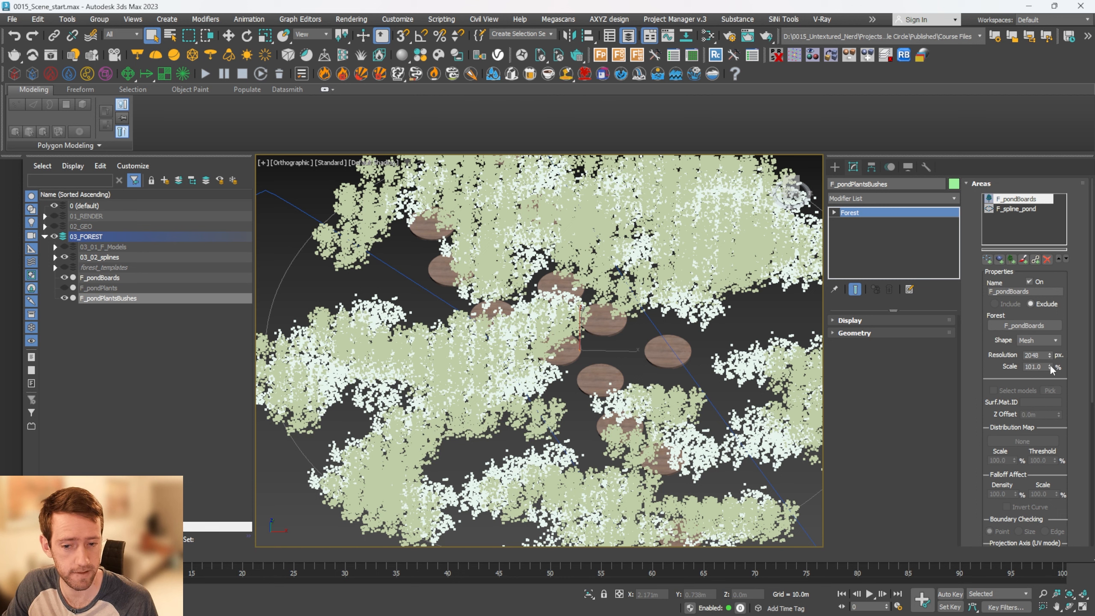
drag(1051, 367, 1054, 340)
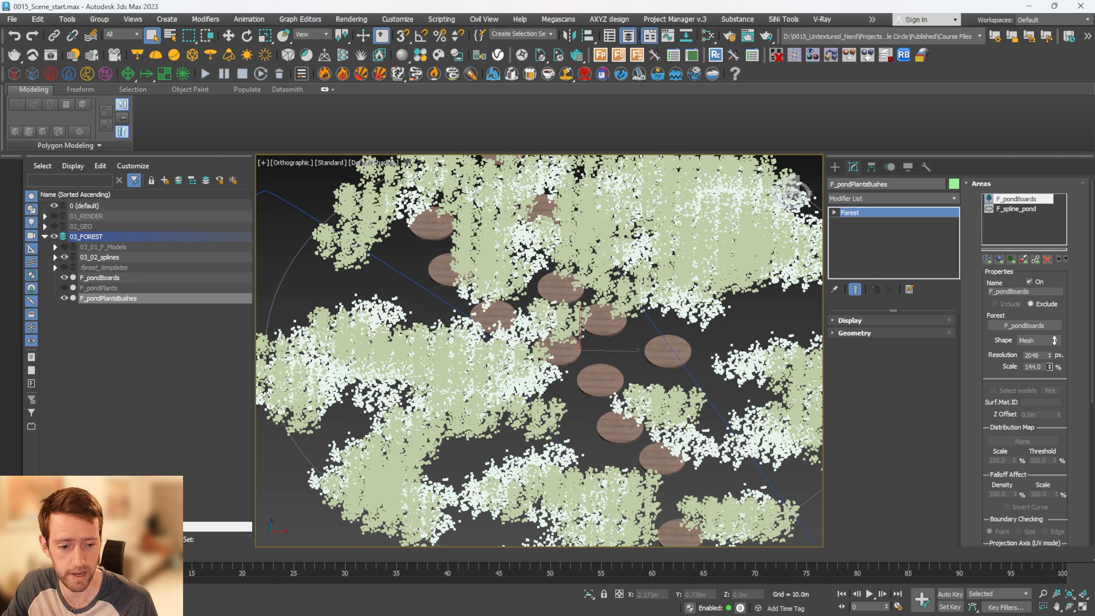
click(1009, 210)
drag(970, 329, 968, 236)
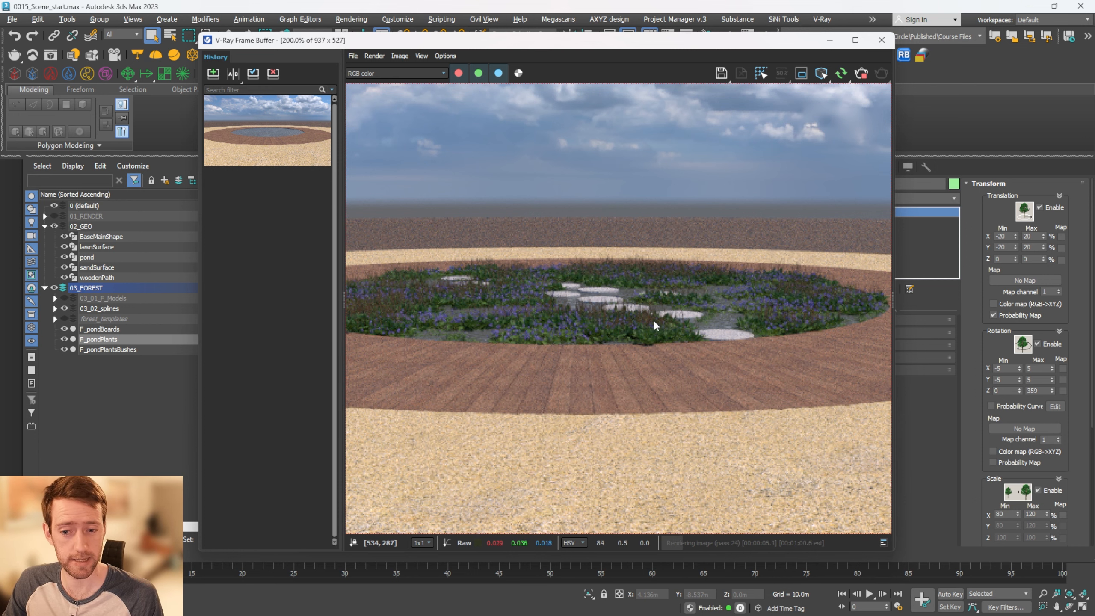
Examine the pond planting around the boards in the V-Ray render, both close up and in full, and close the frame buffer
scroll(653, 320, down, 2)
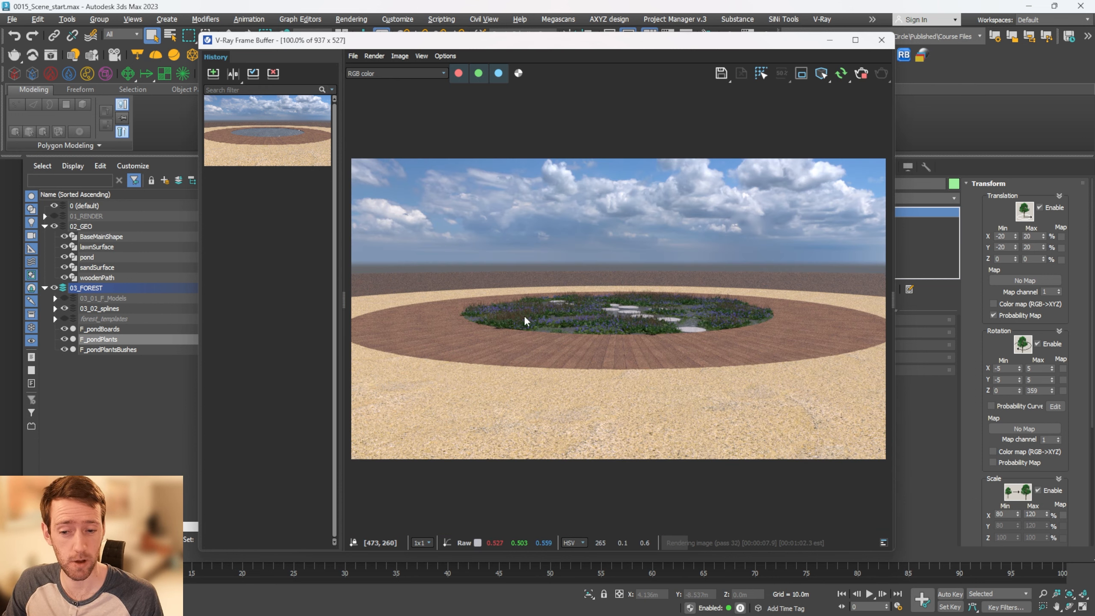
scroll(670, 317, up, 2)
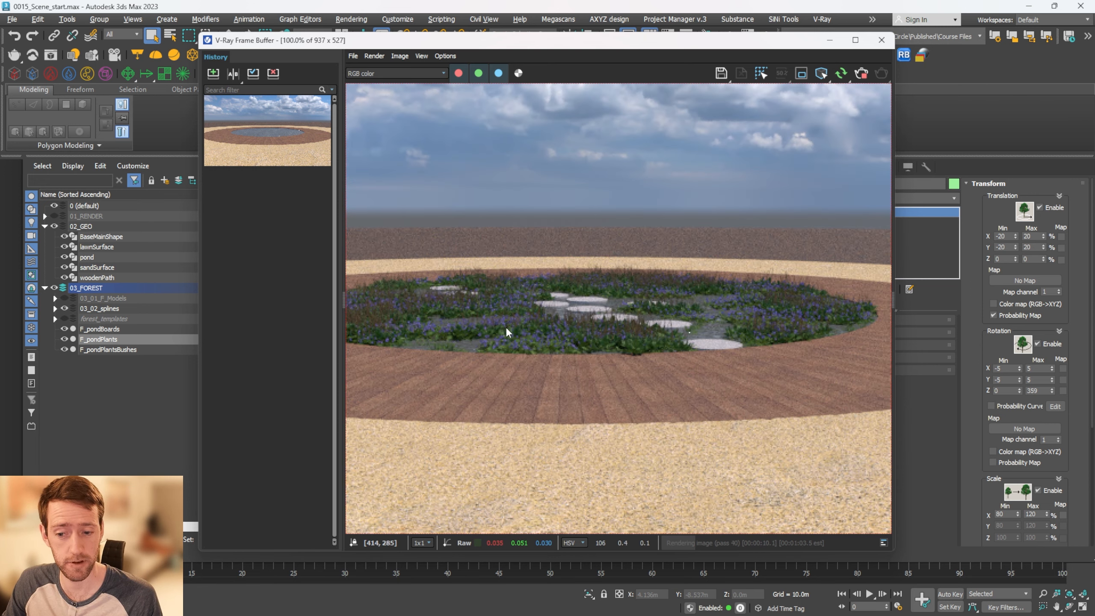
scroll(505, 327, down, 2)
click(881, 40)
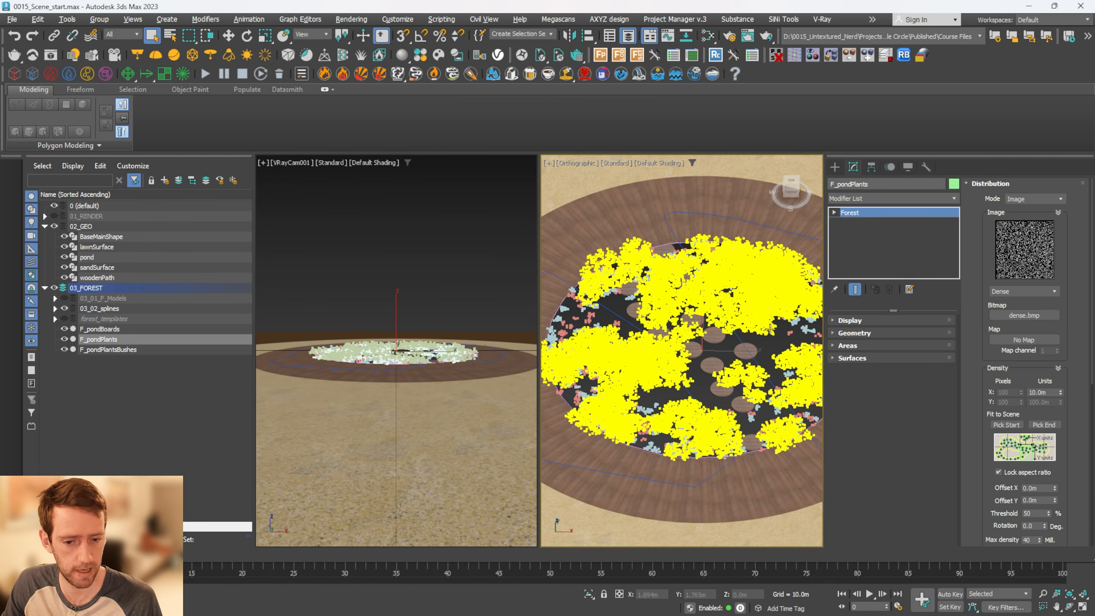
Set F_pondPlants' distribution density size to 25 m
drag(1060, 392, 981, 385)
text(25)
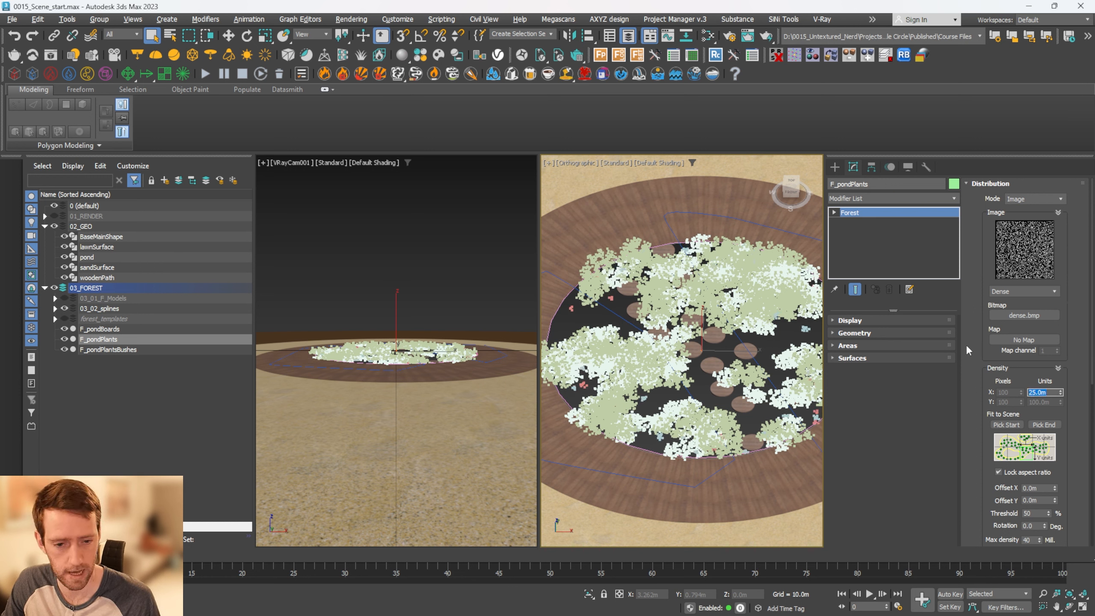
key(Return)
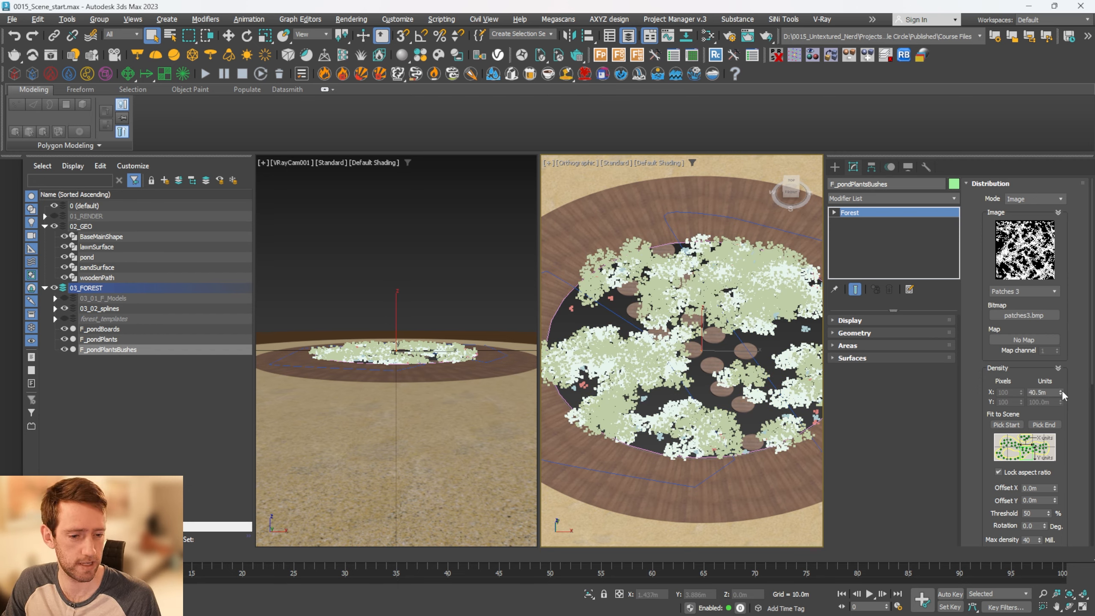
Set F_pondPlantsBushes' density size to 76.14 m and enable its density falloff with an include distance of about 4.5 m
drag(1061, 393, 1063, 337)
scroll(1034, 366, down, 4)
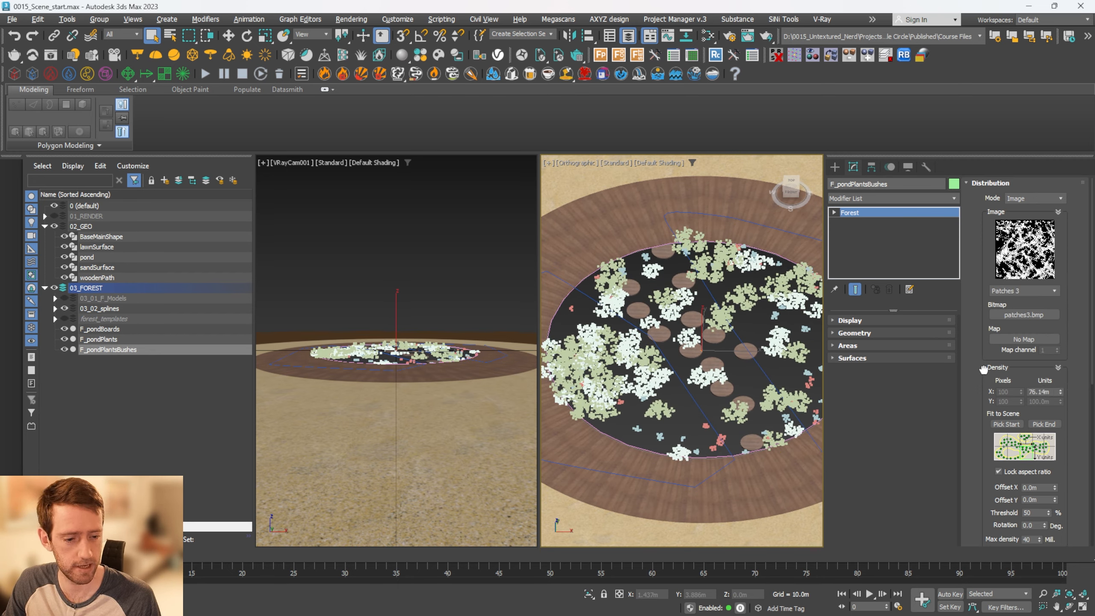
click(877, 345)
drag(970, 381, 968, 240)
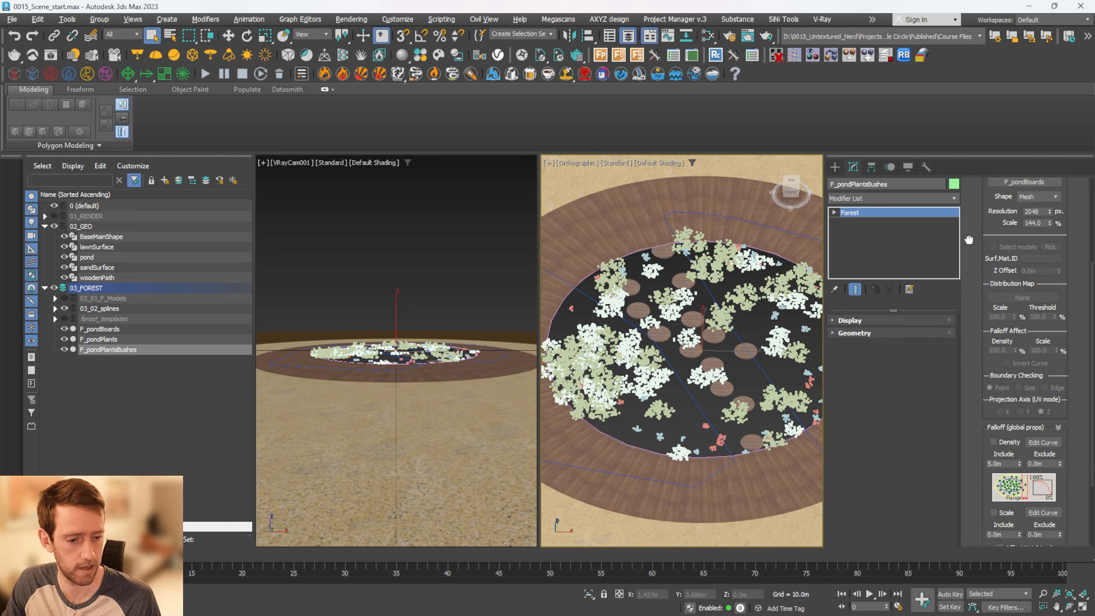
click(992, 442)
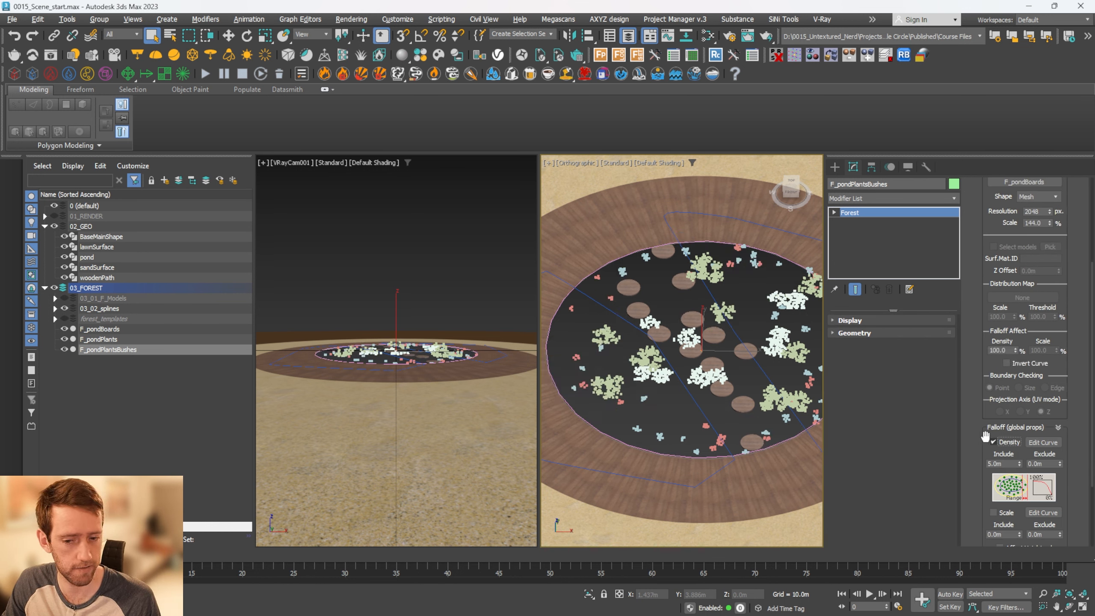
drag(1019, 463, 1019, 472)
scroll(970, 244, up, 5)
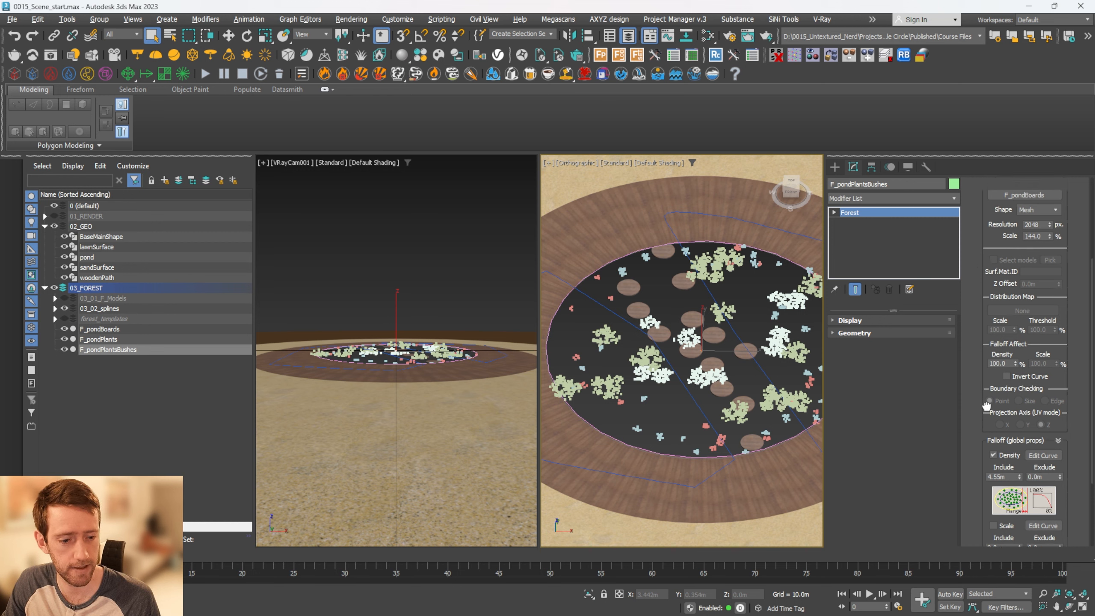
Switch F_pondPlantsBushes' distribution diversity to Clusters with a size of 5 m
click(1011, 178)
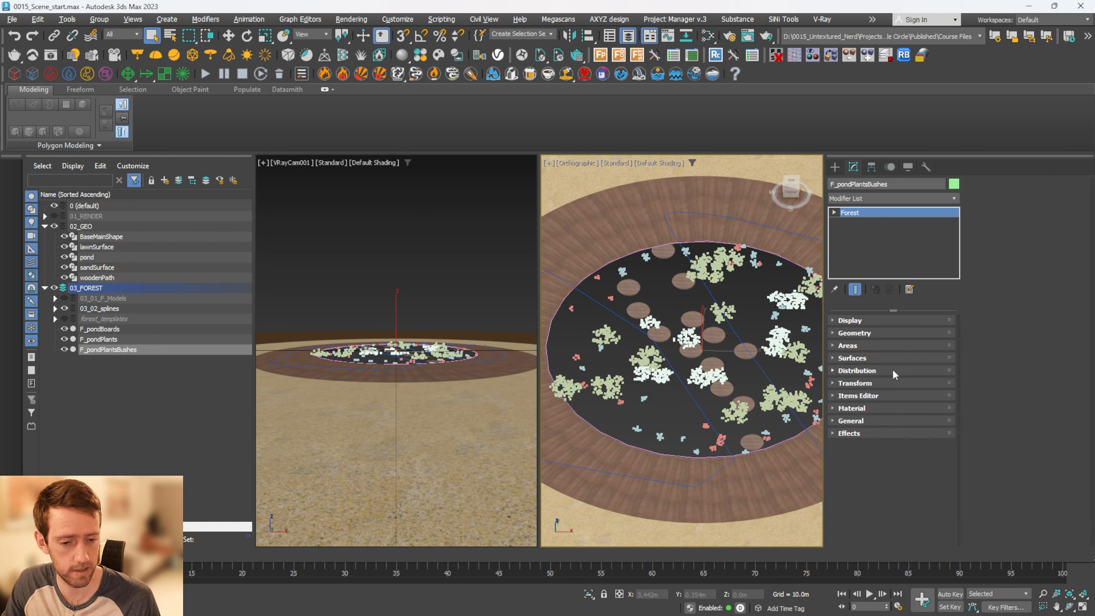
click(892, 371)
scroll(1028, 496, down, 5)
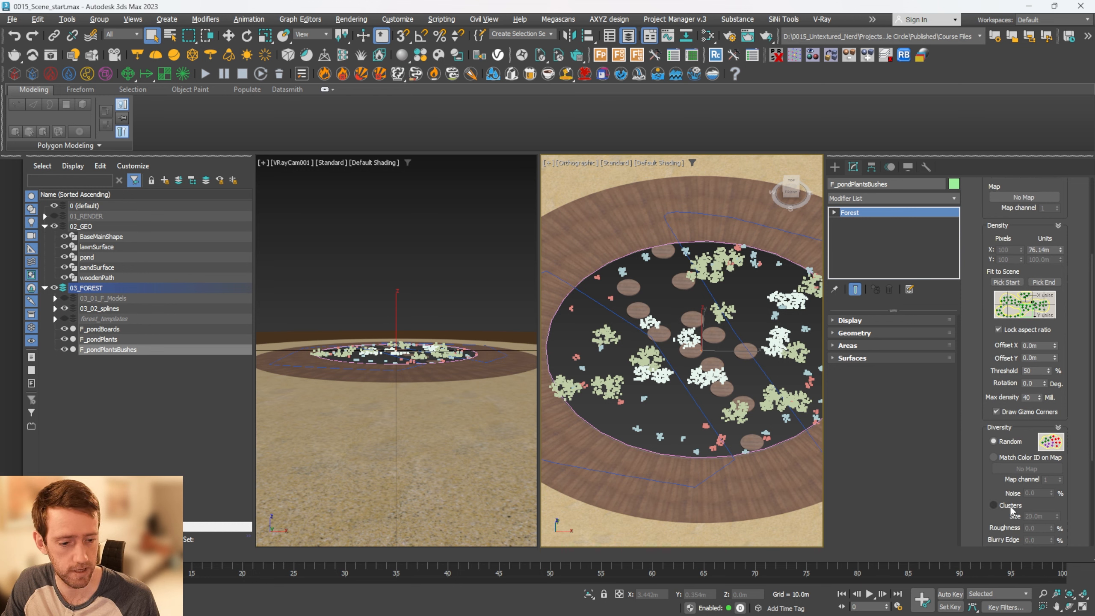
click(1008, 507)
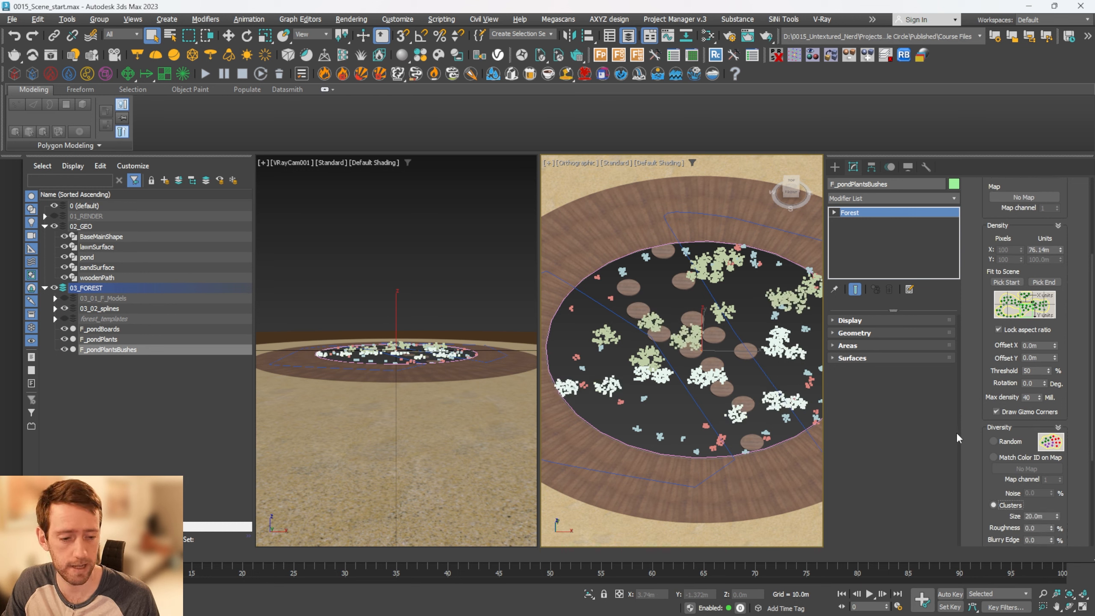
double_click(1045, 516)
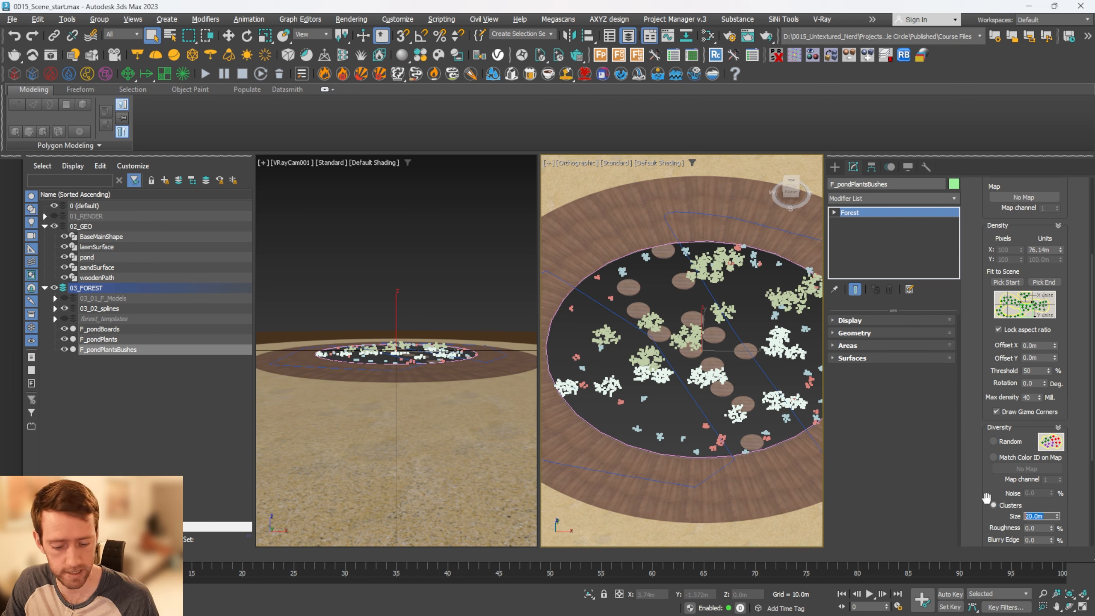
text(5)
key(Return)
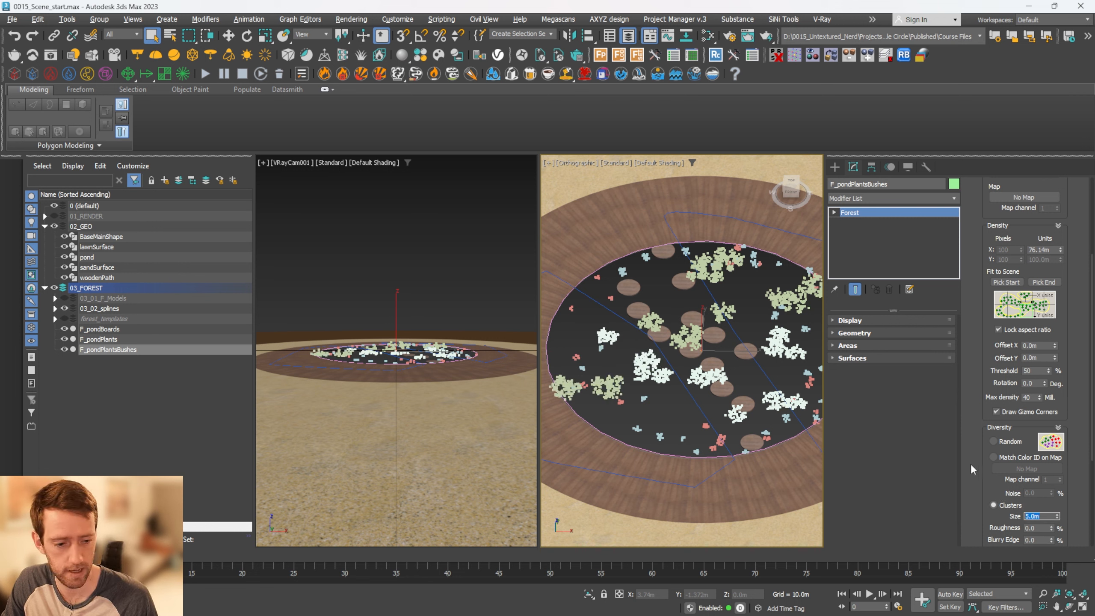
Set F_pondPlantsBushes' distribution density size to 50 m
scroll(973, 215, up, 5)
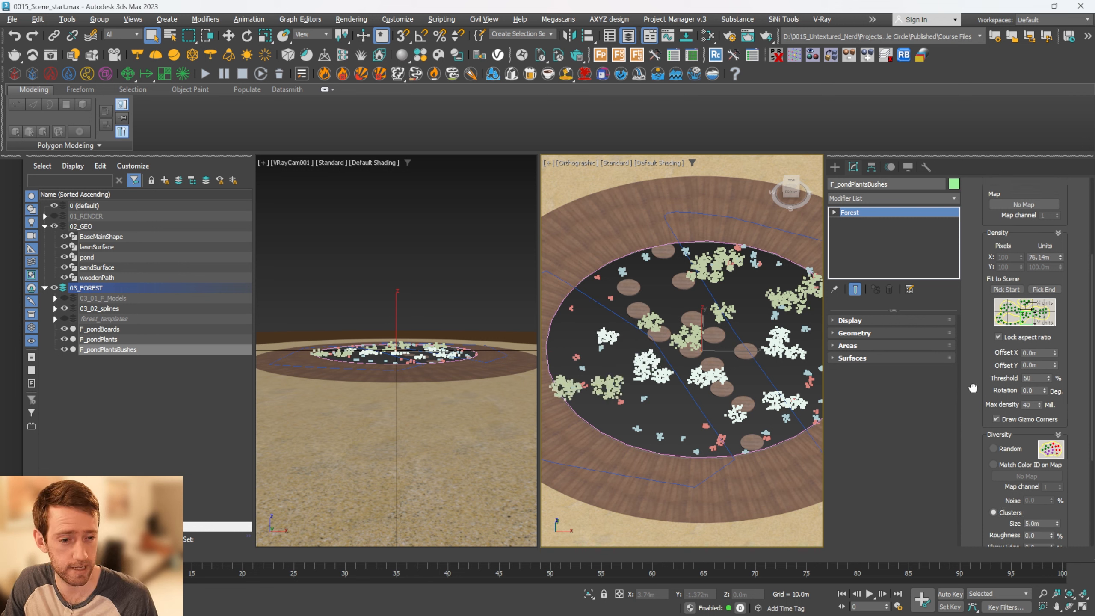
double_click(1053, 393)
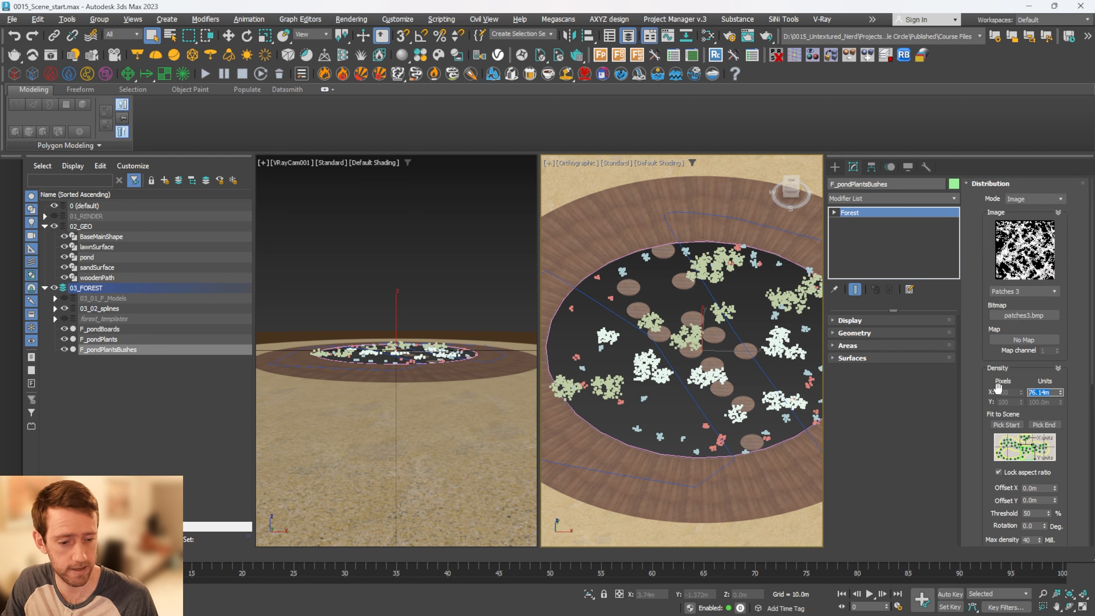
text(50)
key(Return)
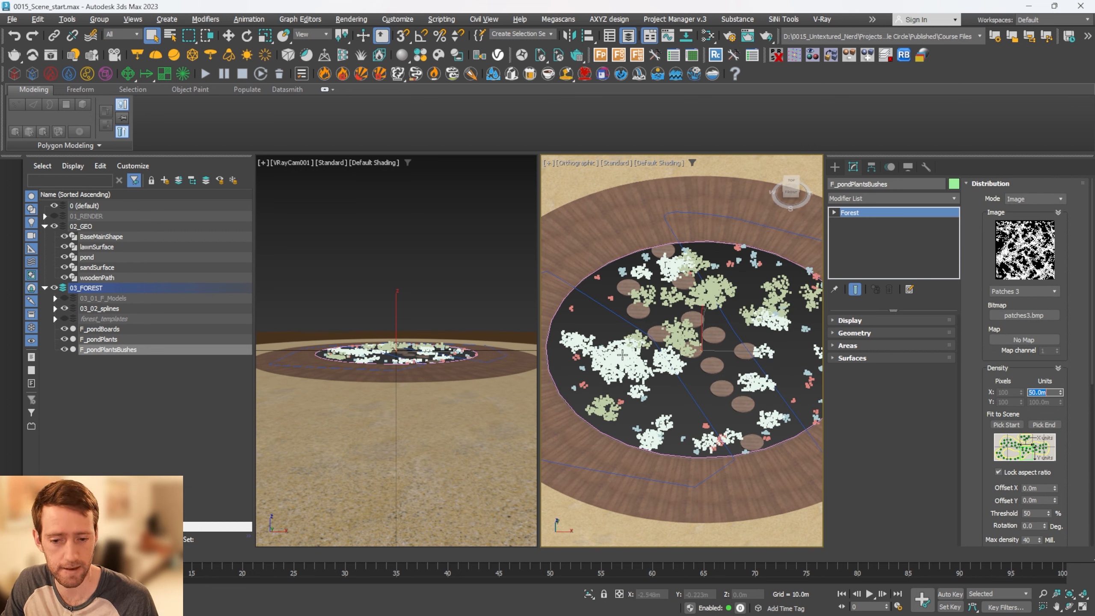
scroll(679, 343, up, 3)
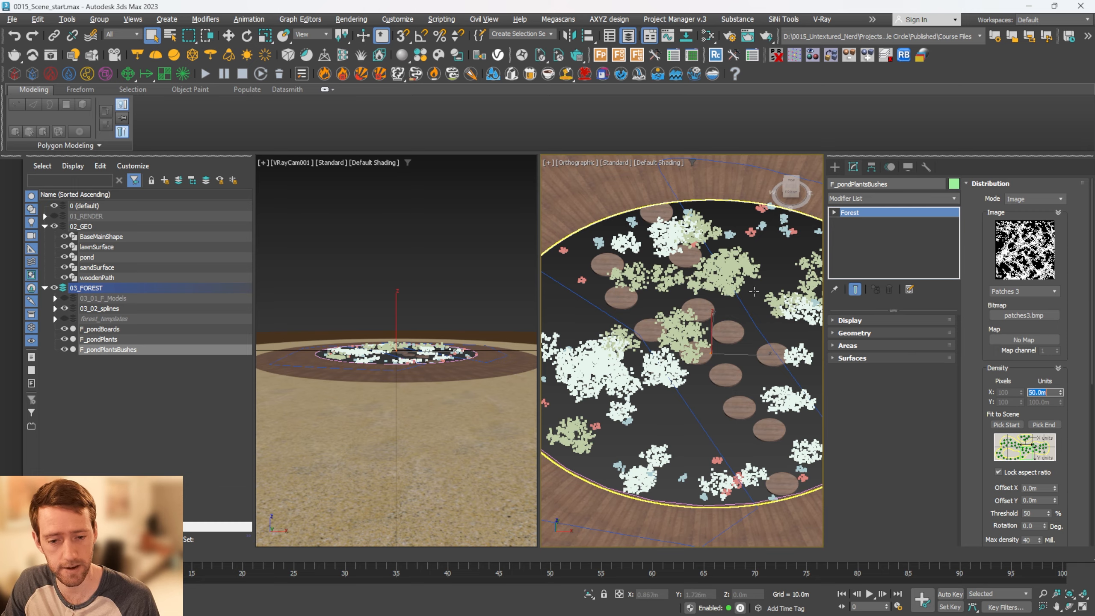
mouse_move(753, 292)
alt+middle_down()
mouse_move(749, 329)
mouse_move(755, 275)
mouse_move(771, 286)
alt+middle_up()
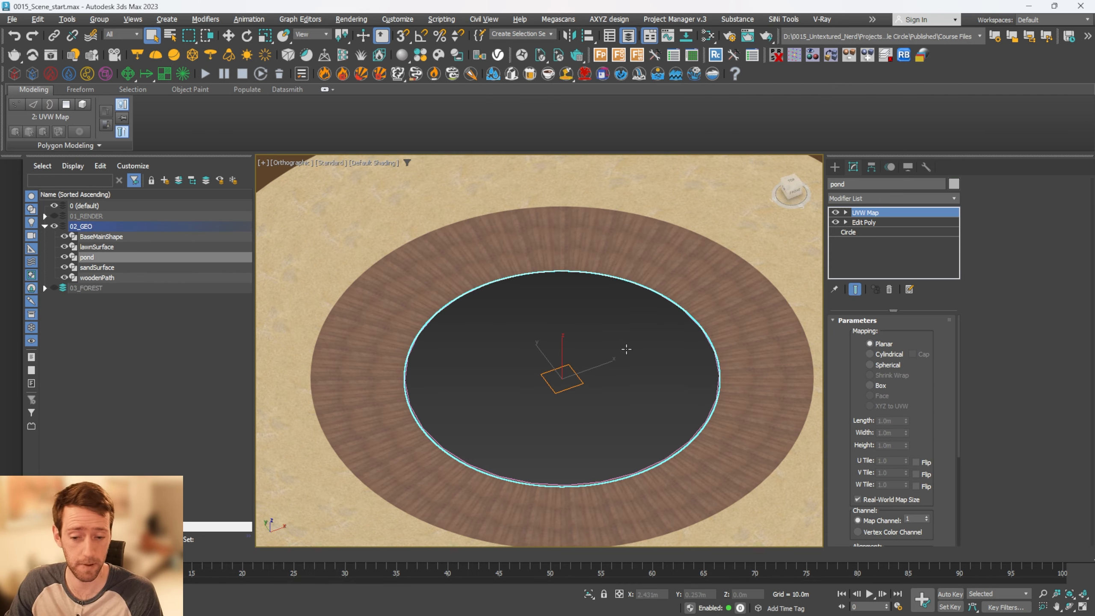
Clone the pond object as a copy named benches
key(ctrl+v)
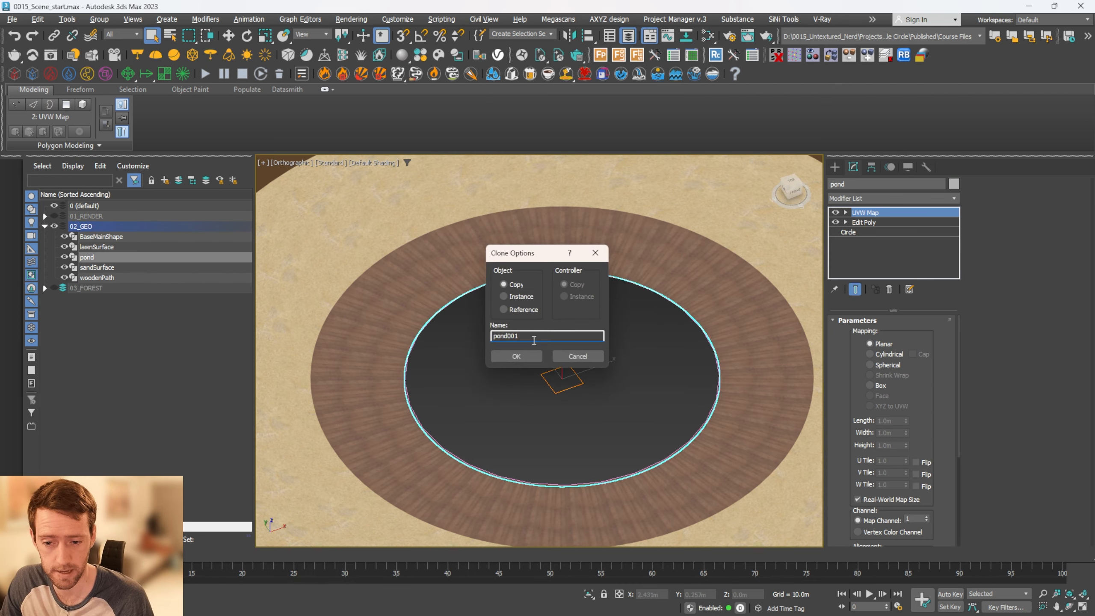
text(benches)
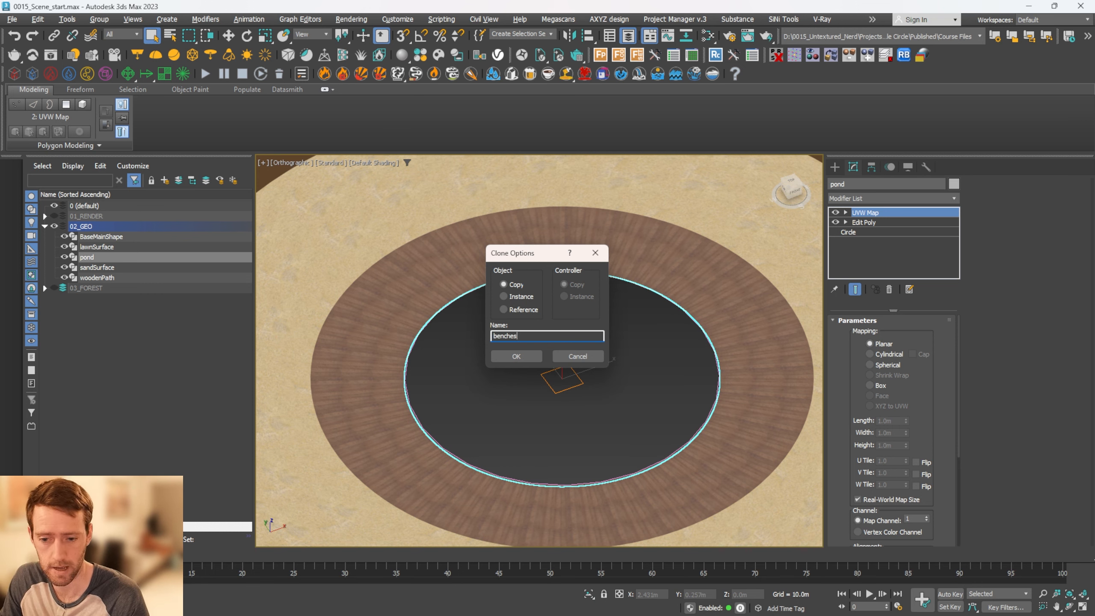
key(Return)
Delete the UVW Map and Edit Poly modifiers from benches, keeping only the base circle
shift+click(869, 222)
right_click(870, 221)
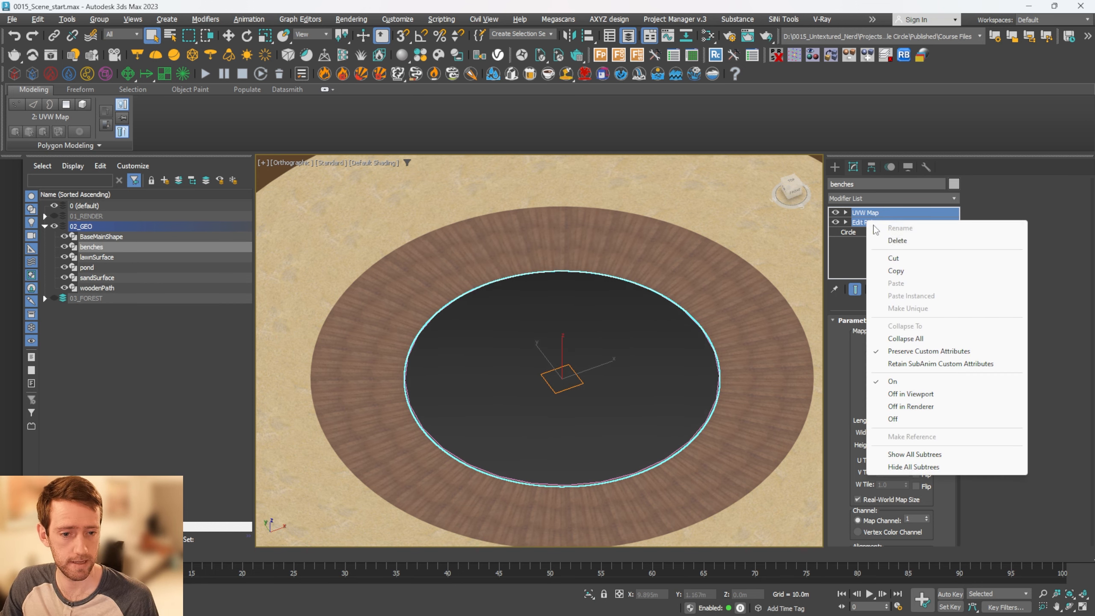
click(892, 241)
scroll(580, 350, down, 3)
Isolate the benches circle in the top view after comparing it with the surrounding wooden path
key(alt+q)
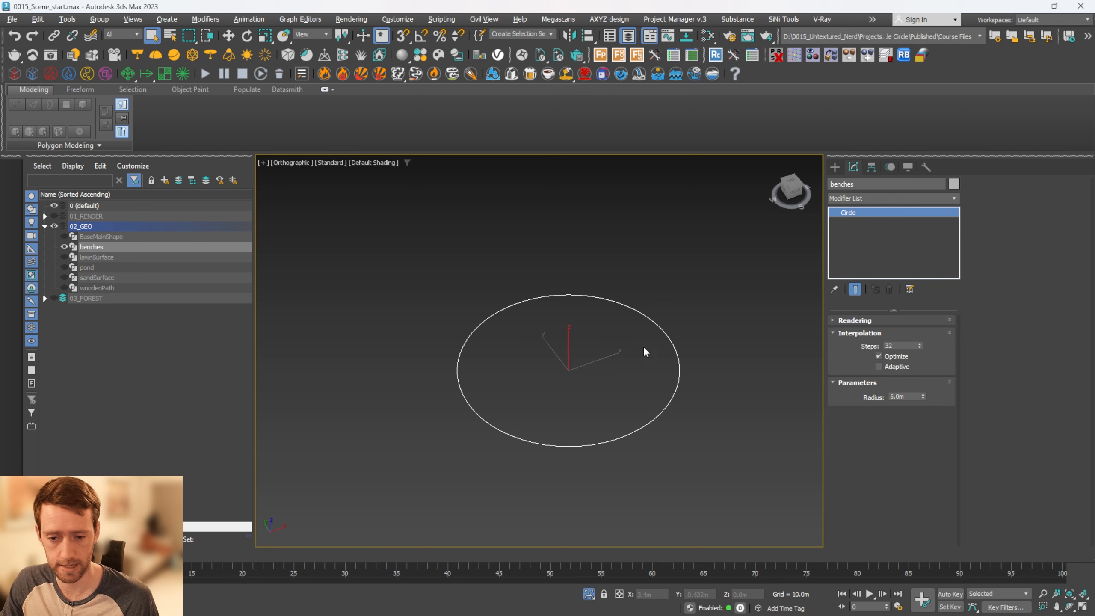
alt+middle_drag(643, 346, 639, 376)
key(t)
key(z)
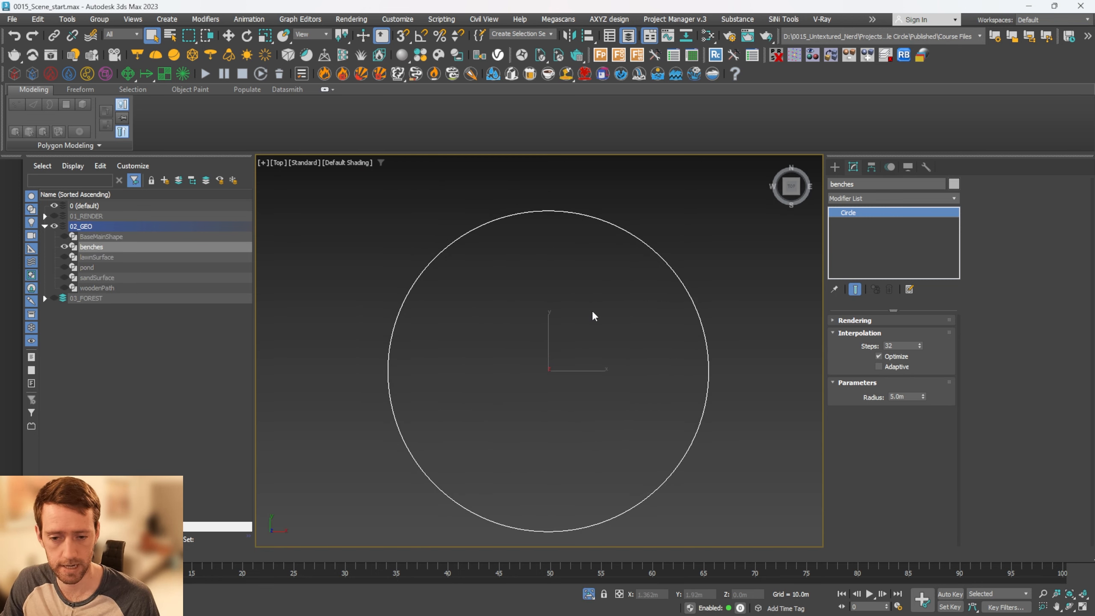
key(alt+q)
scroll(630, 251, down, 2)
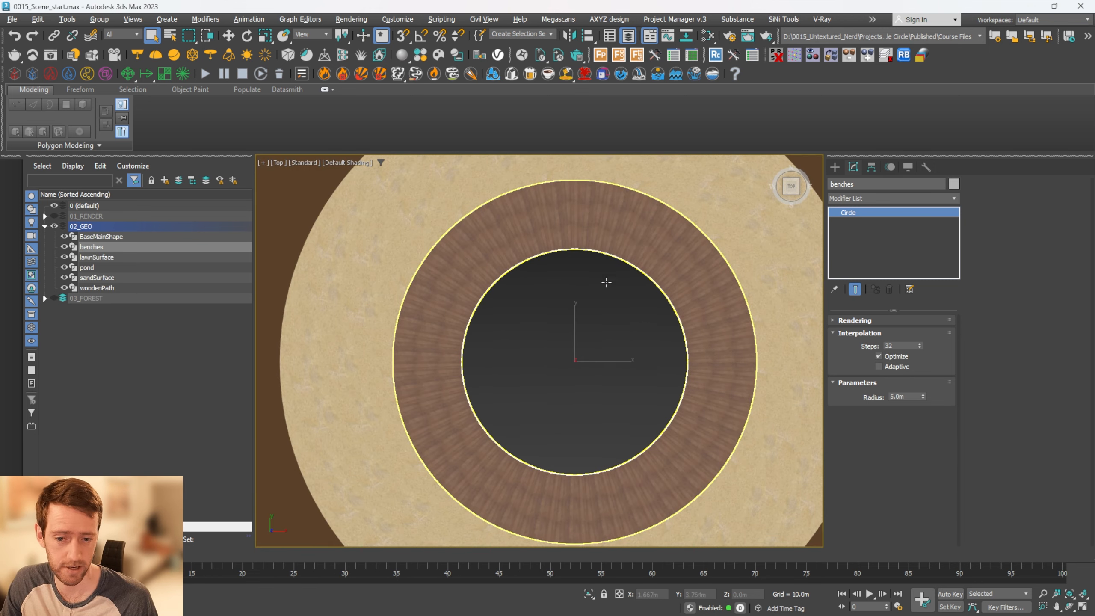
scroll(616, 271, up, 3)
scroll(615, 272, down, 3)
key(alt+q)
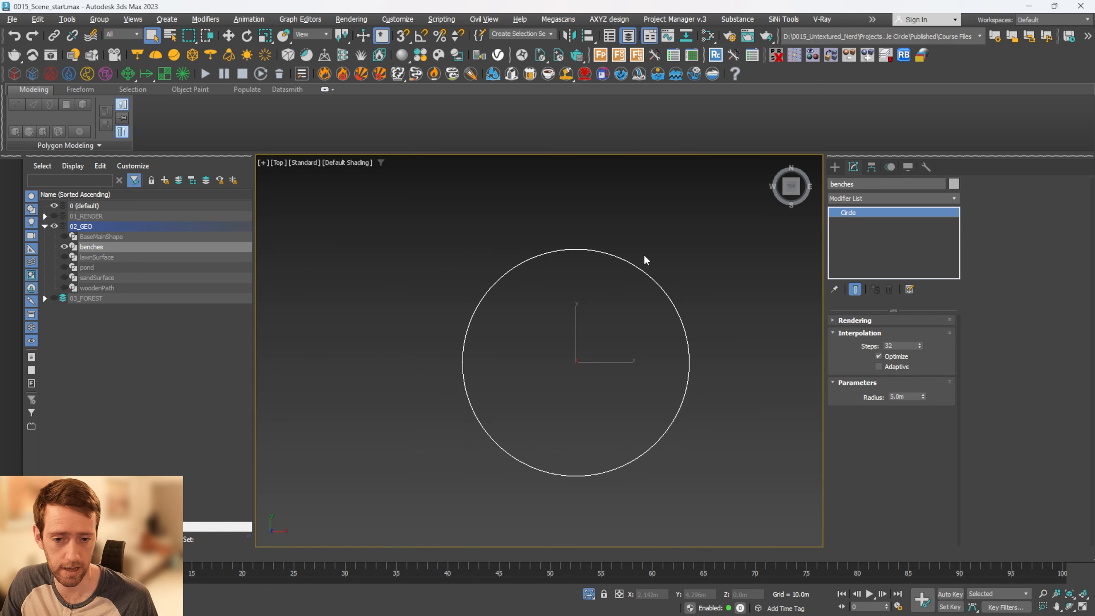
Convert the benches circle to an editable spline and refine two extra vertices into its upper-right arc
right_click(875, 220)
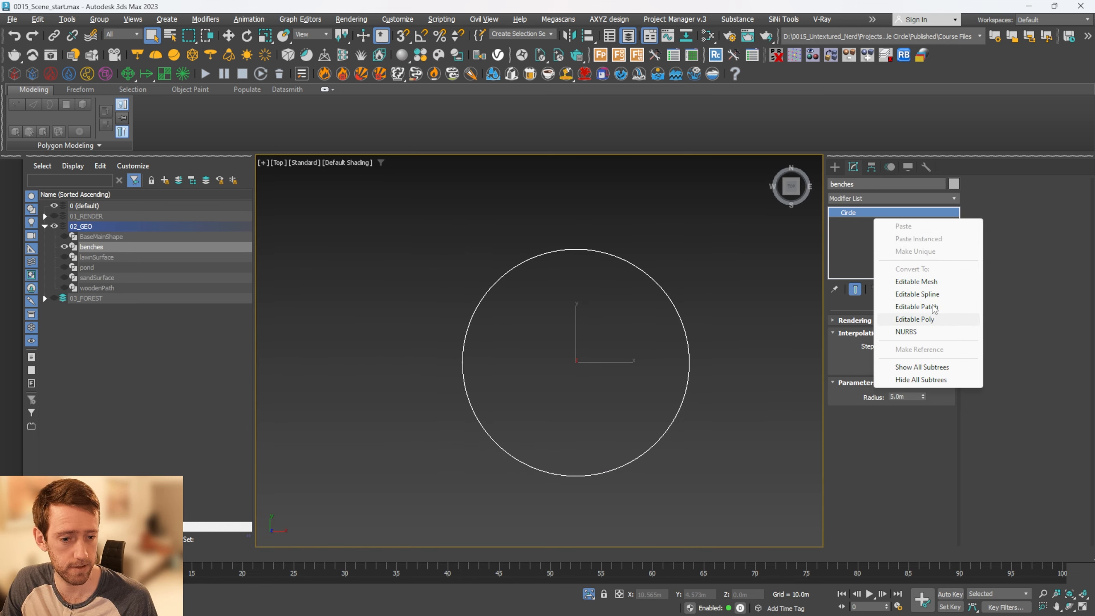
click(918, 294)
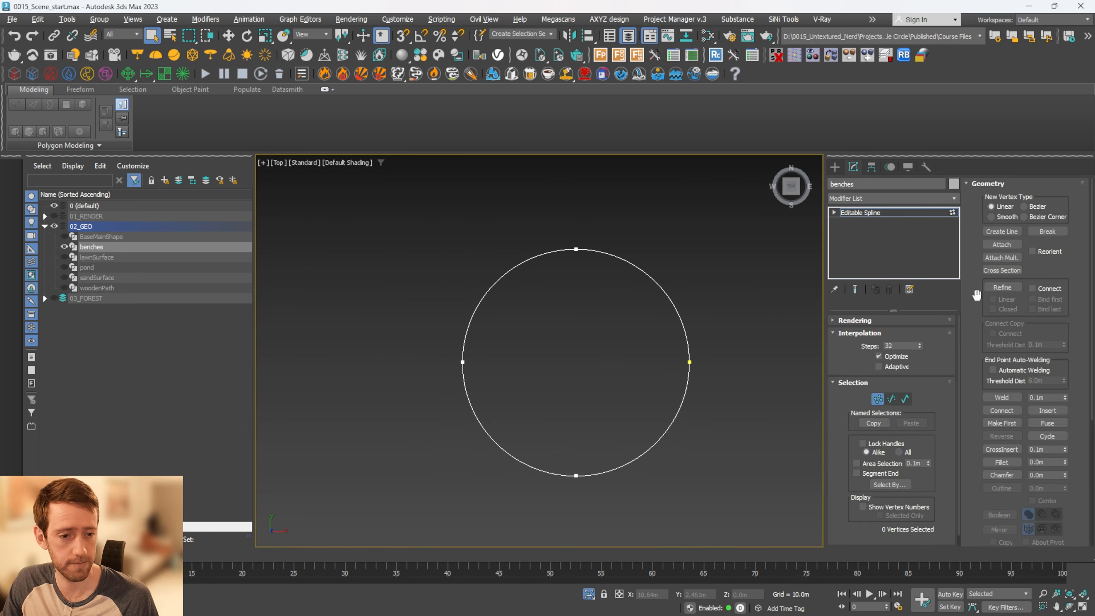
click(1001, 288)
scroll(633, 287, up, 5)
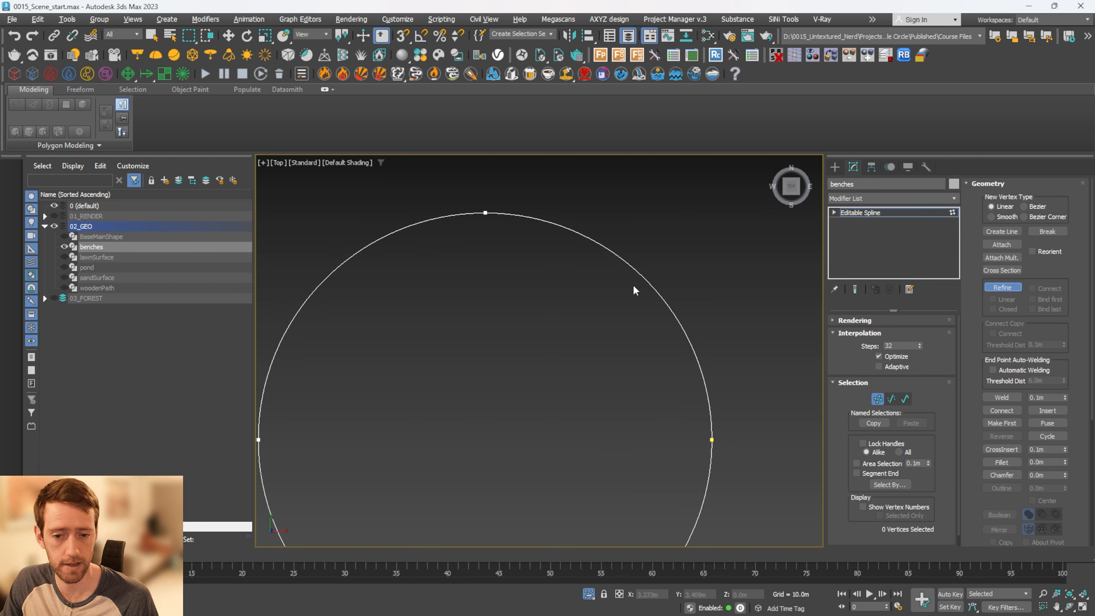
click(579, 233)
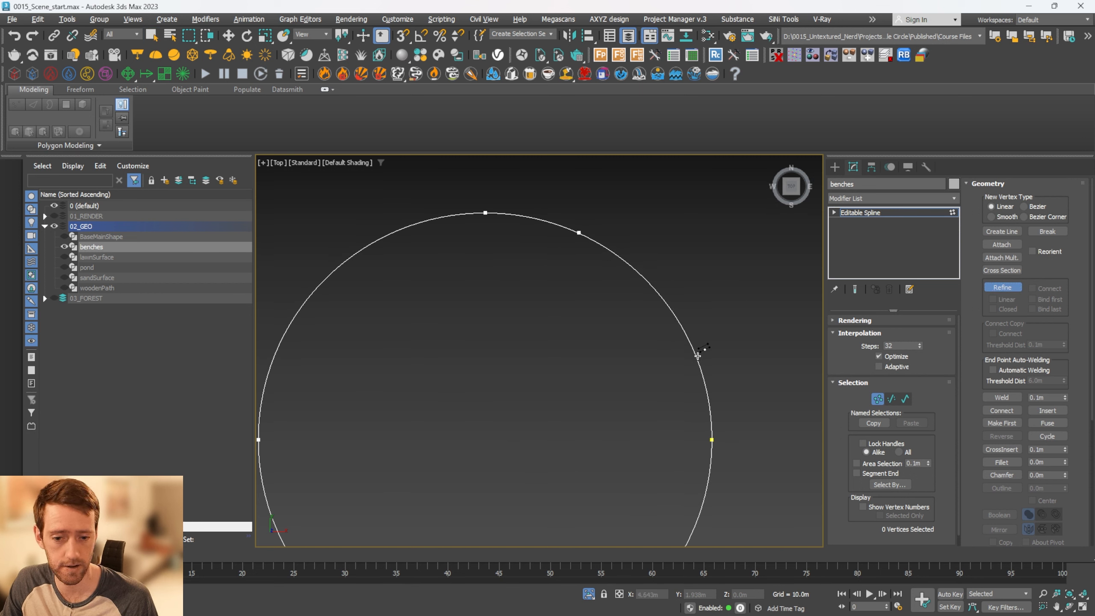
right_click(714, 345)
scroll(714, 345, down, 5)
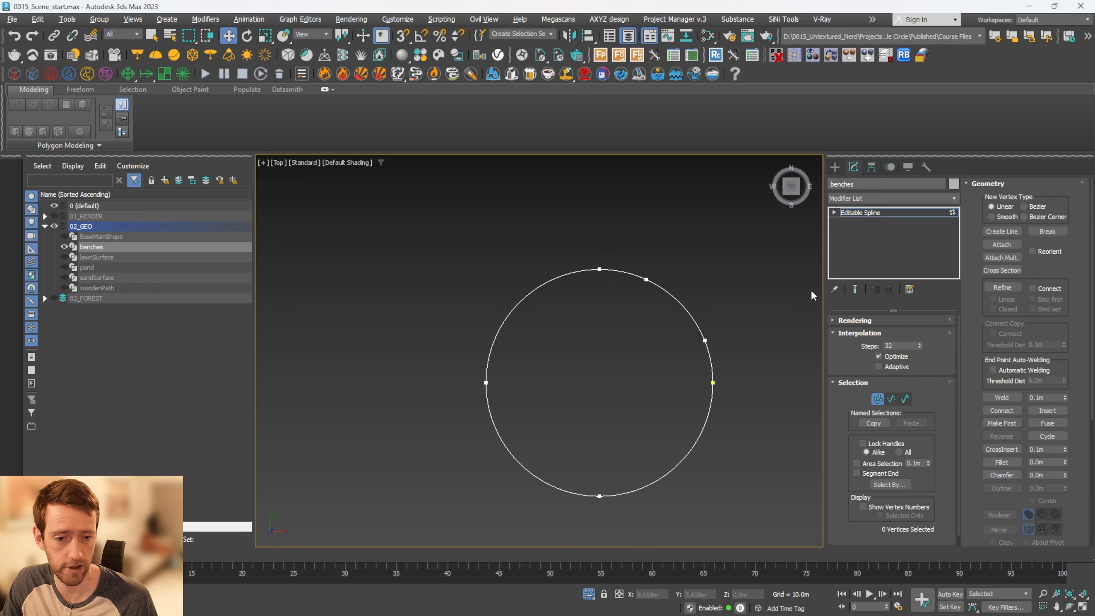
Delete all benches spline segments except the short arc between the two refined vertices
click(834, 212)
click(858, 232)
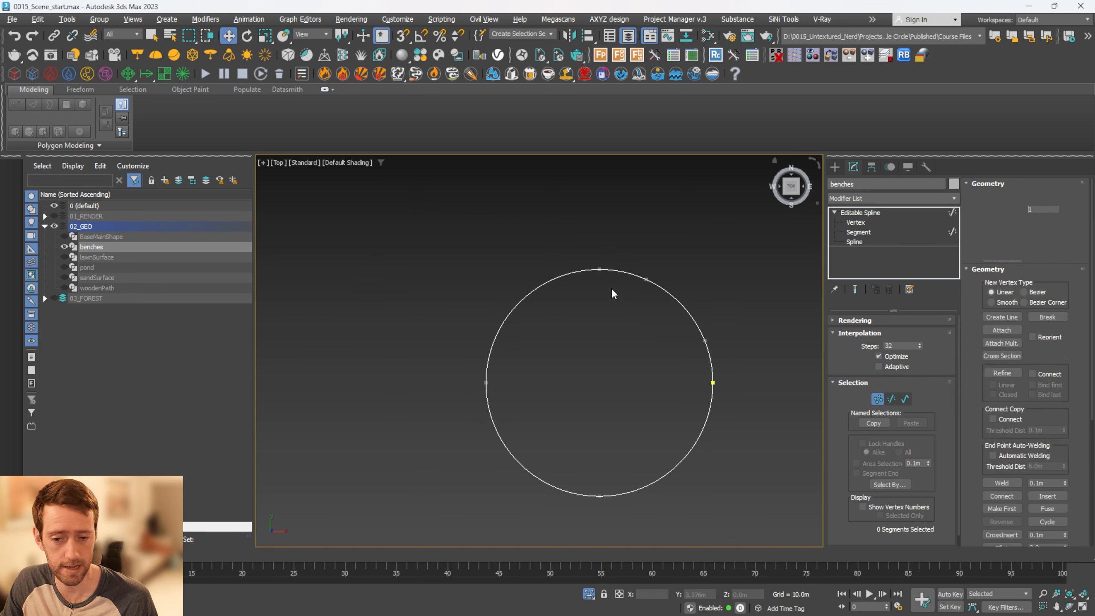
drag(531, 233, 589, 286)
key(Delete)
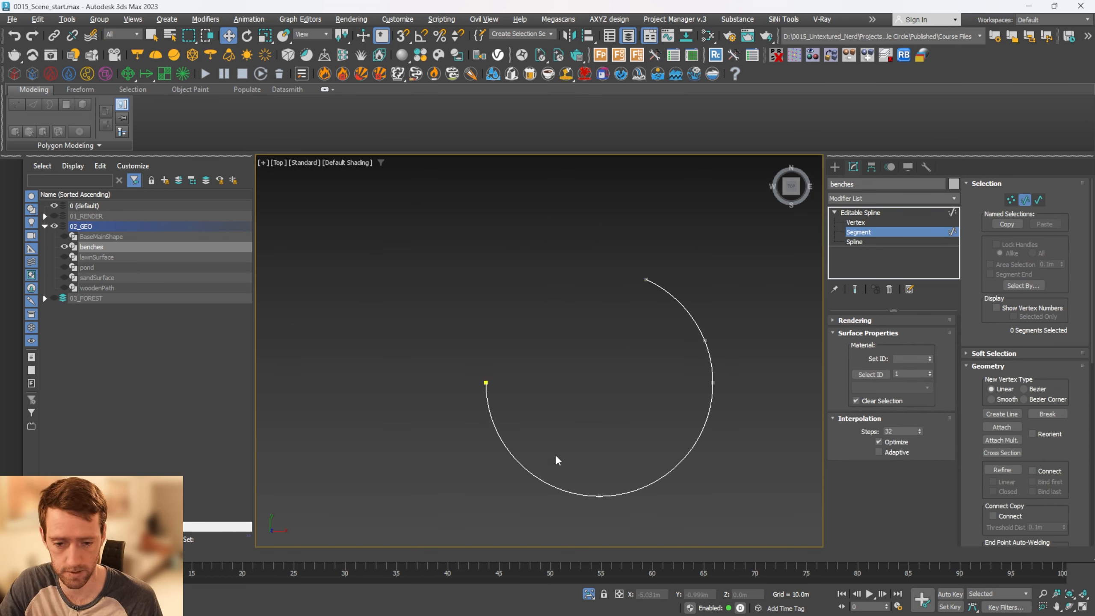
drag(733, 503, 734, 504)
key(Delete)
scroll(702, 330, up, 5)
alt+middle_drag(697, 341, 672, 299)
Add a Sweep modifier to the benches arc and use the built-in Tee section
click(870, 217)
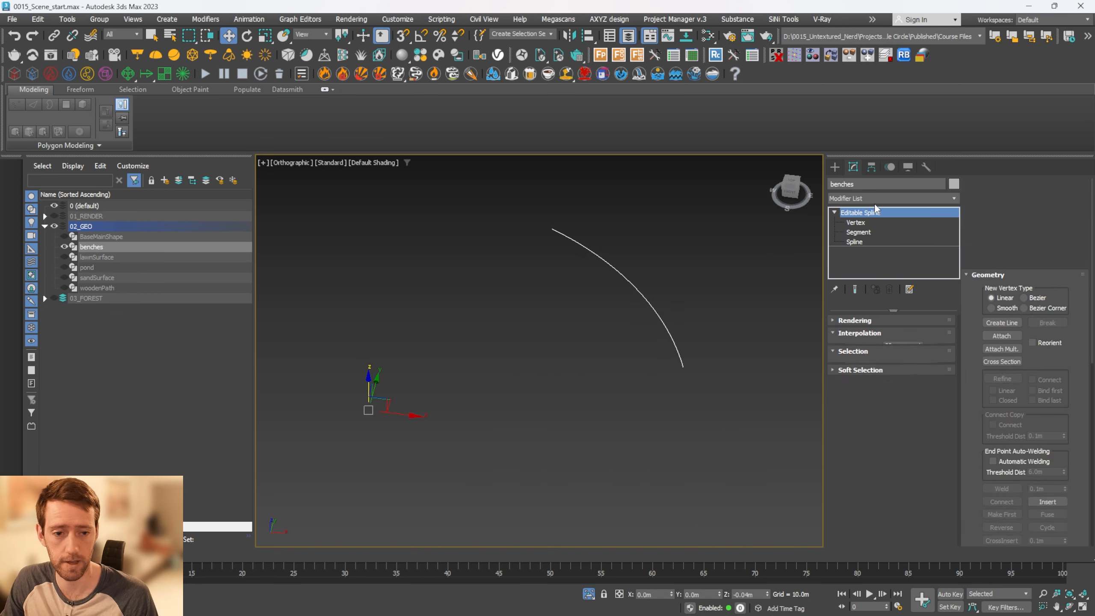
click(866, 198)
key(w)
key(Return)
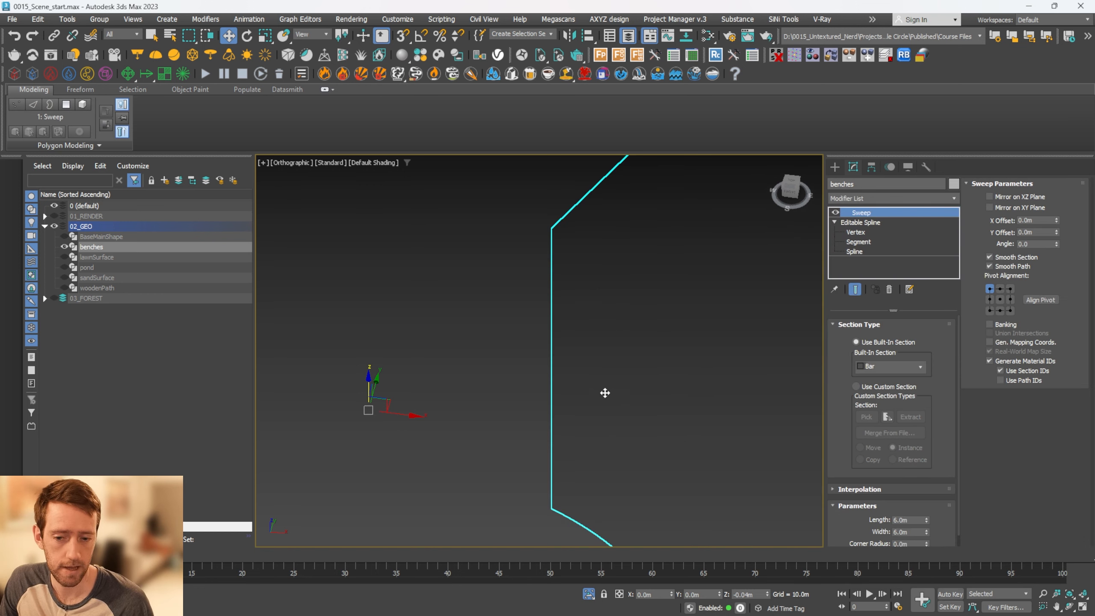
scroll(603, 391, down, 4)
alt+middle_drag(669, 408, 556, 366)
click(908, 363)
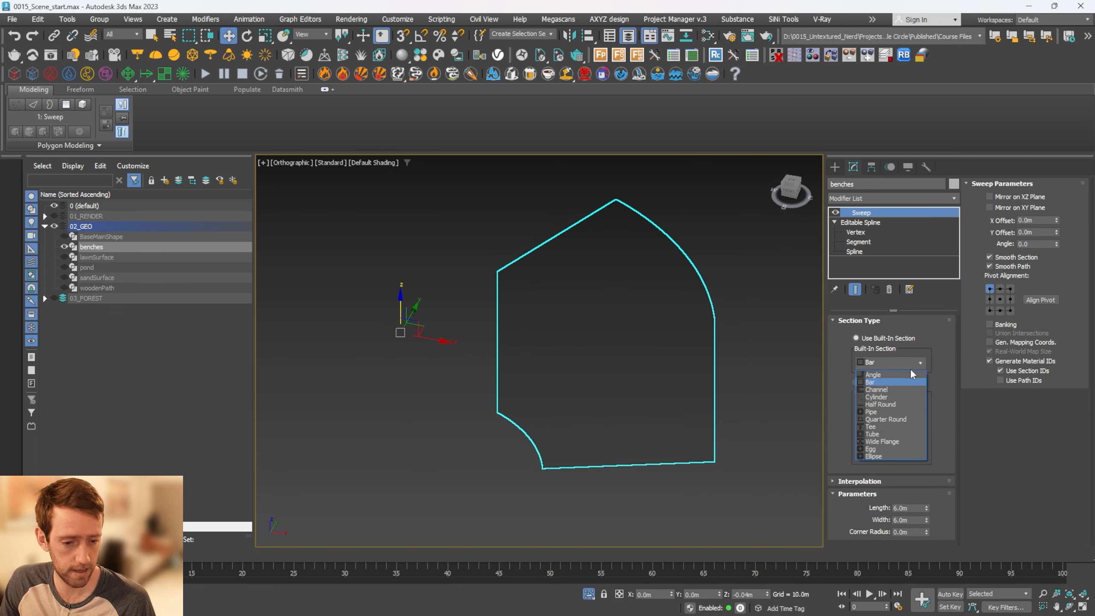
click(884, 427)
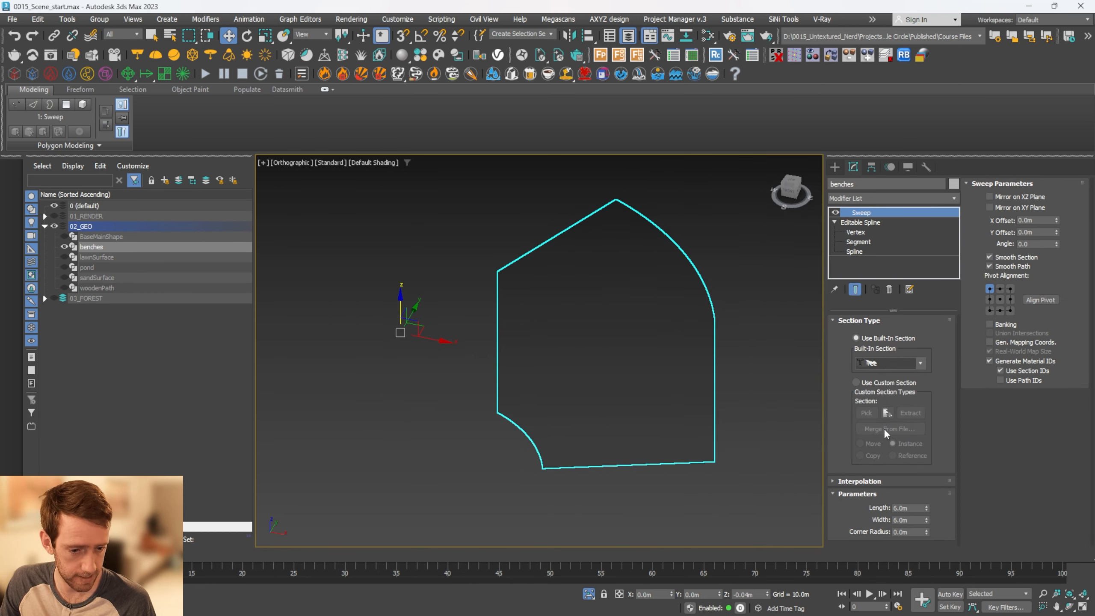
scroll(663, 346, down, 2)
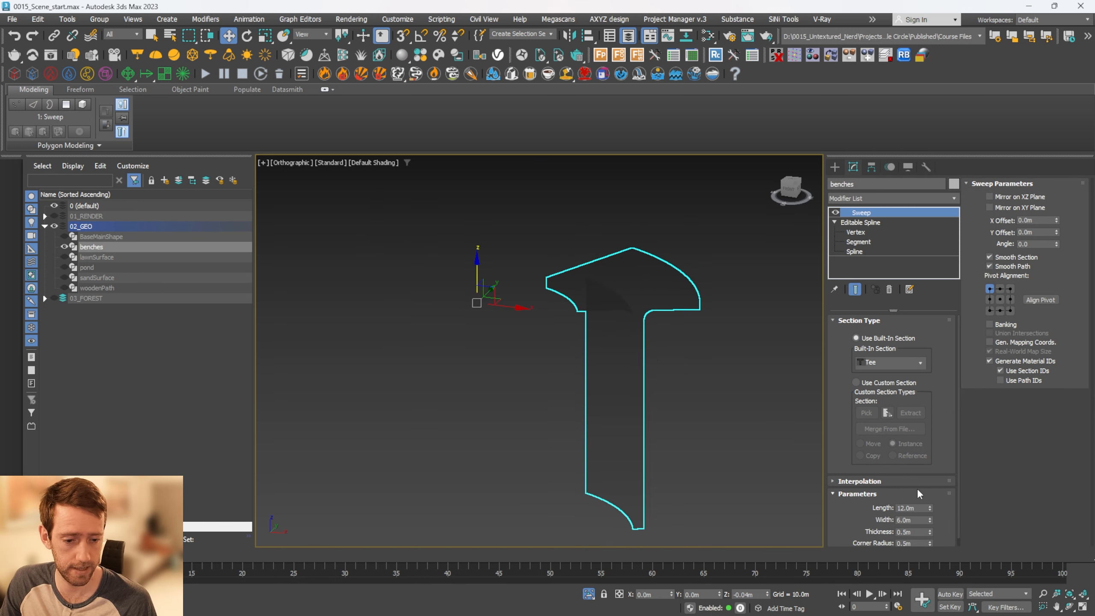
scroll(917, 495, down, 2)
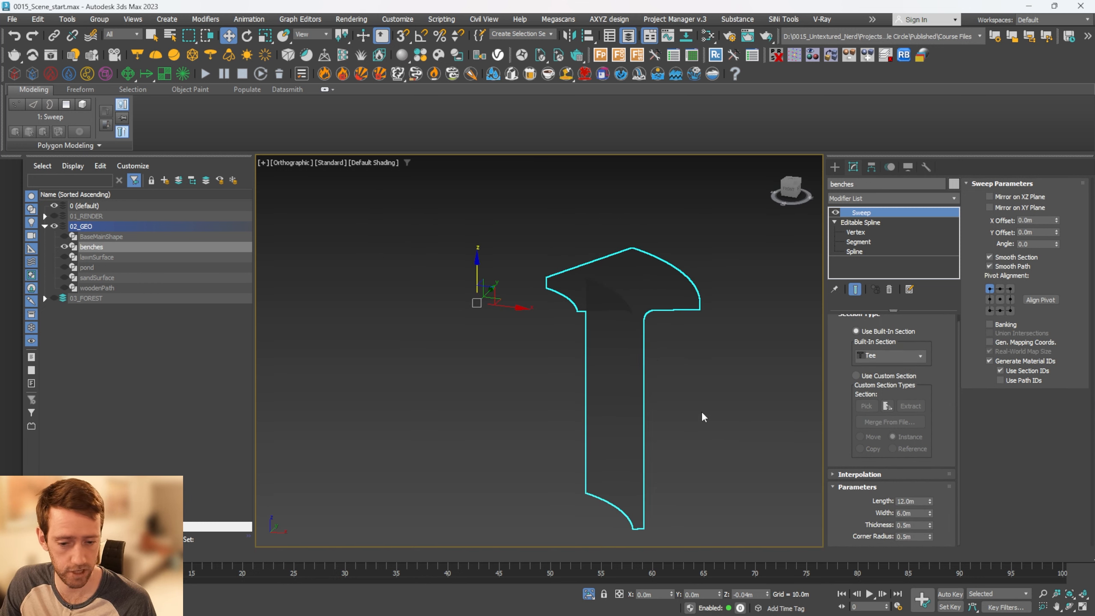
Exit isolation and set the Sweep's pivot alignment to bottom centre so the tee stands on the path
key(alt+q)
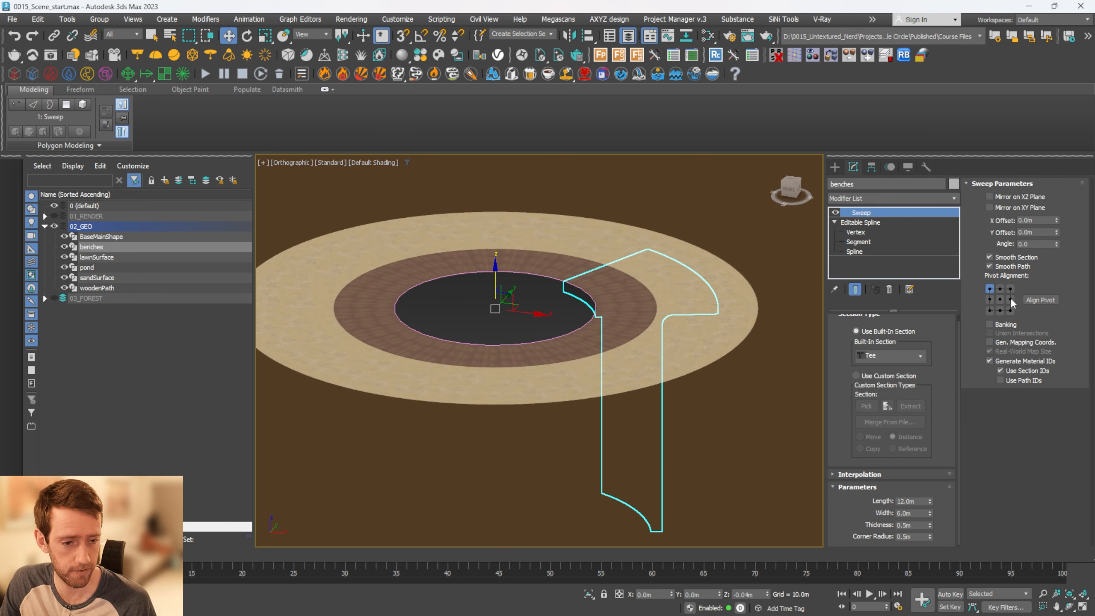
click(1000, 310)
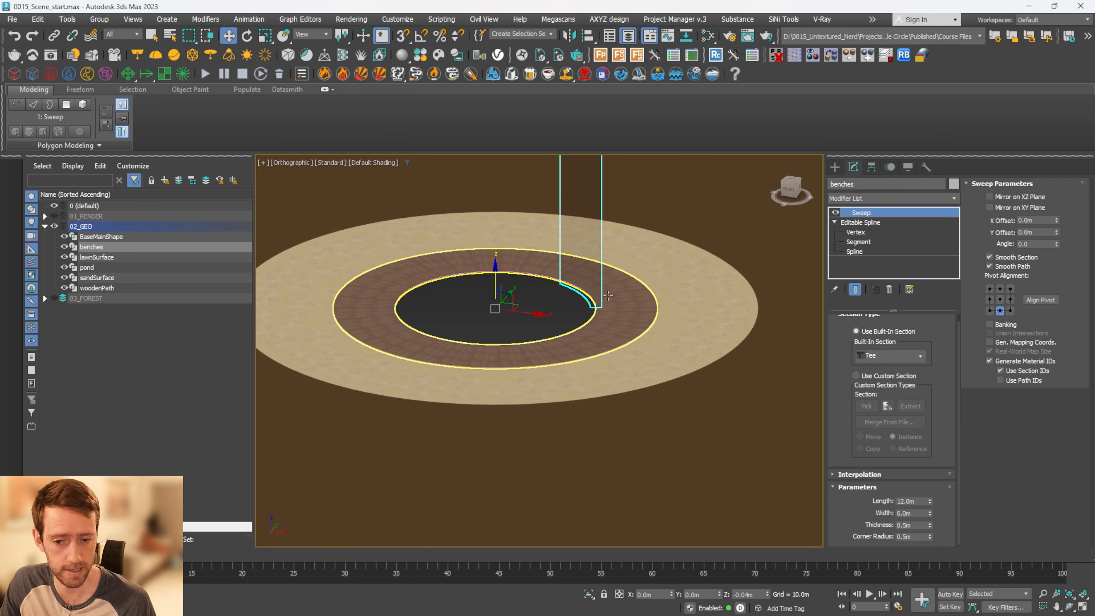
middle_drag(602, 236, 597, 376)
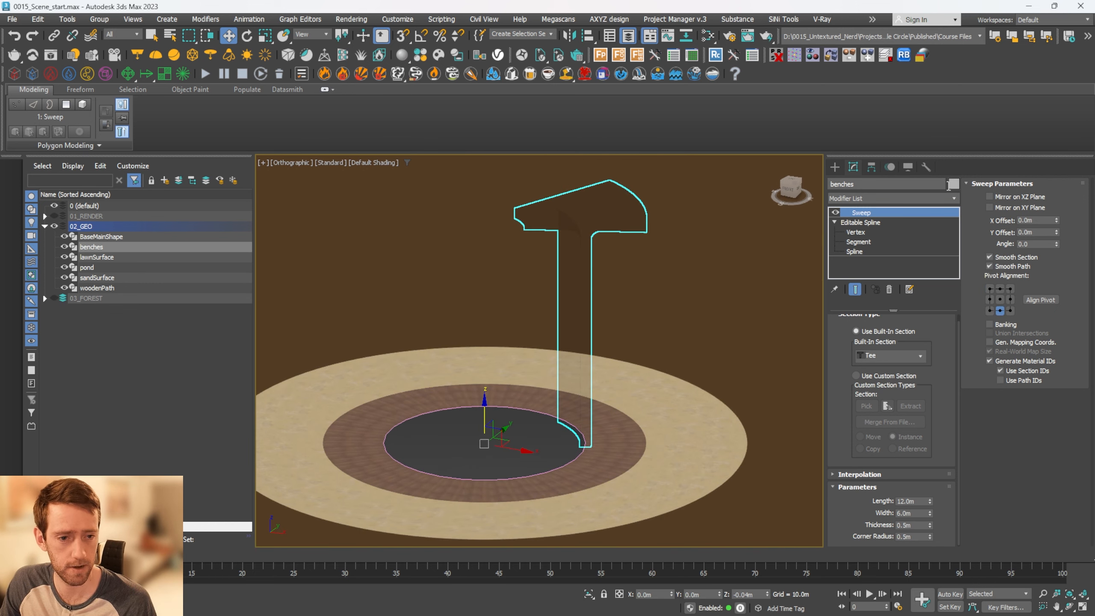
Remove the assigned material from benches with the UVW Remove utility
click(926, 167)
click(906, 247)
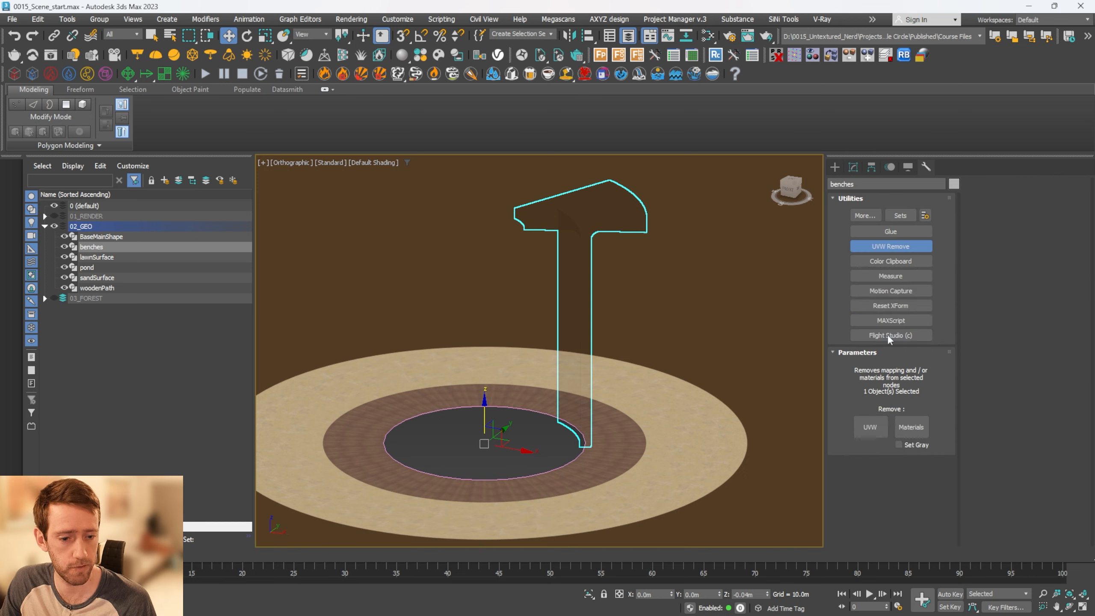
click(912, 427)
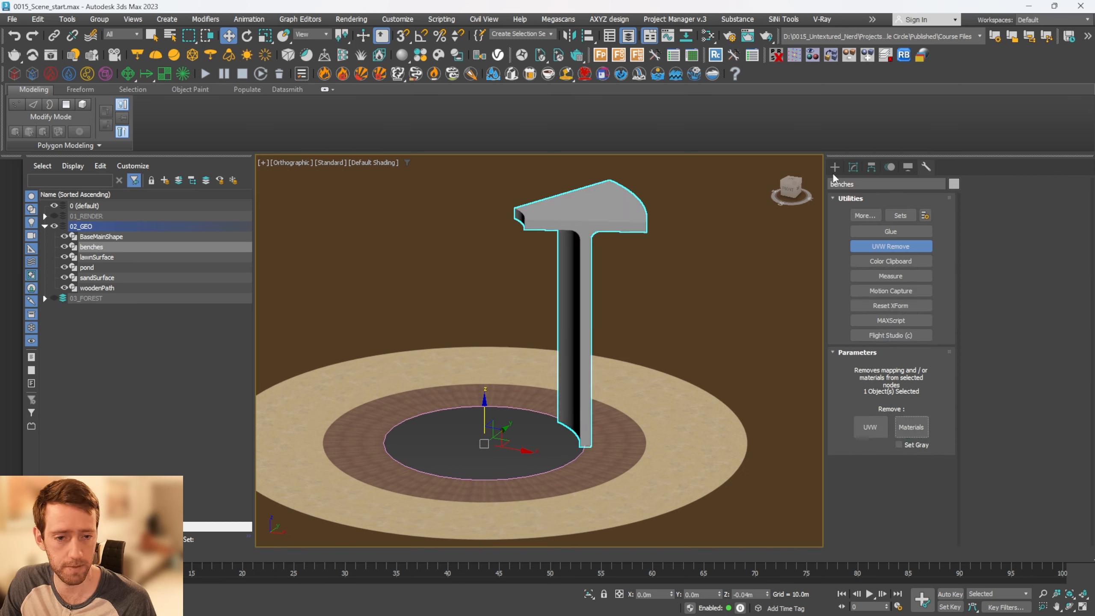
Set the benches Sweep section's length to 0.45 m and width to 2 m
click(853, 167)
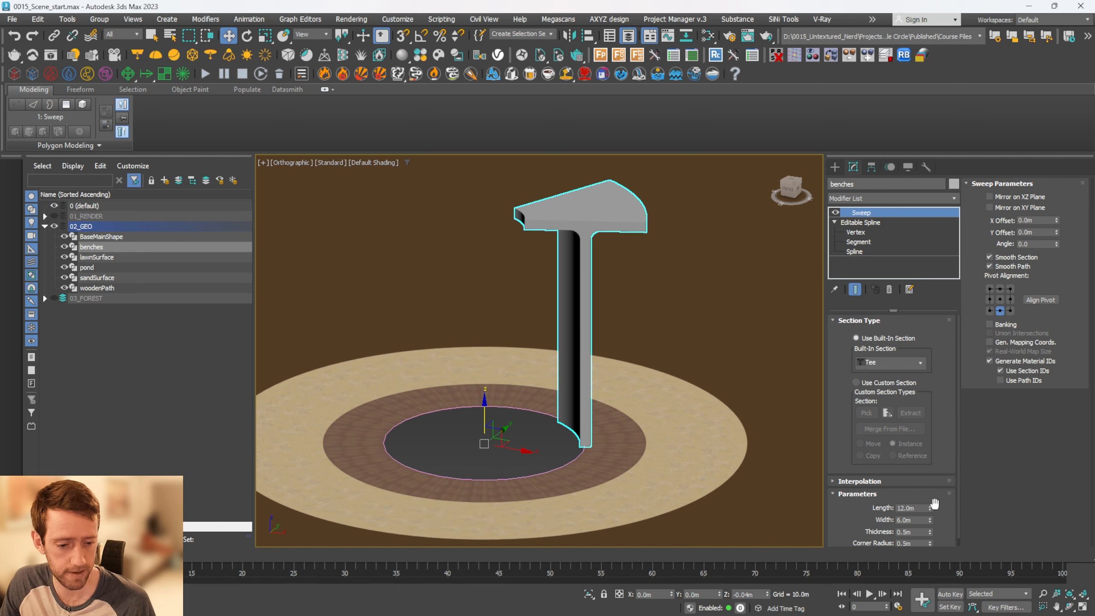
drag(929, 508, 927, 518)
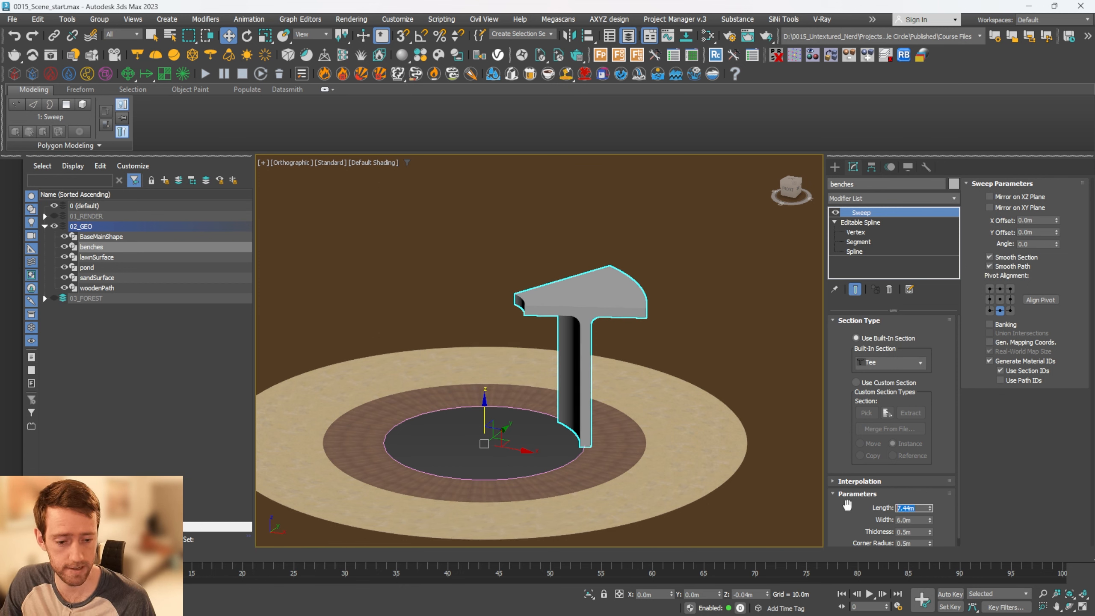
key(BackSpace)
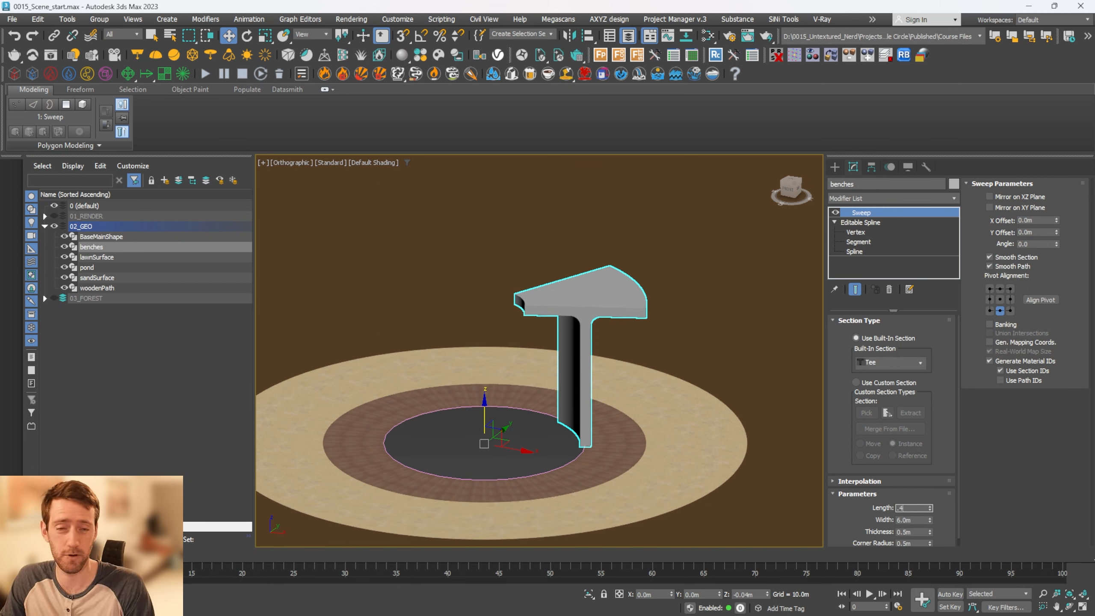
key(Return)
scroll(638, 471, up, 4)
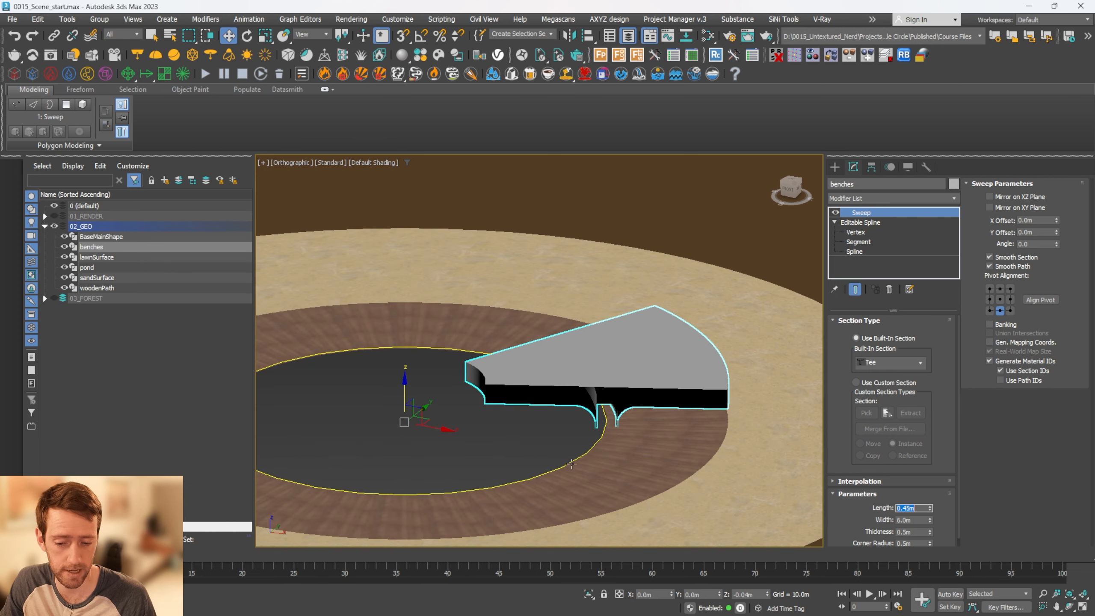
drag(944, 517, 868, 512)
text(2)
key(Return)
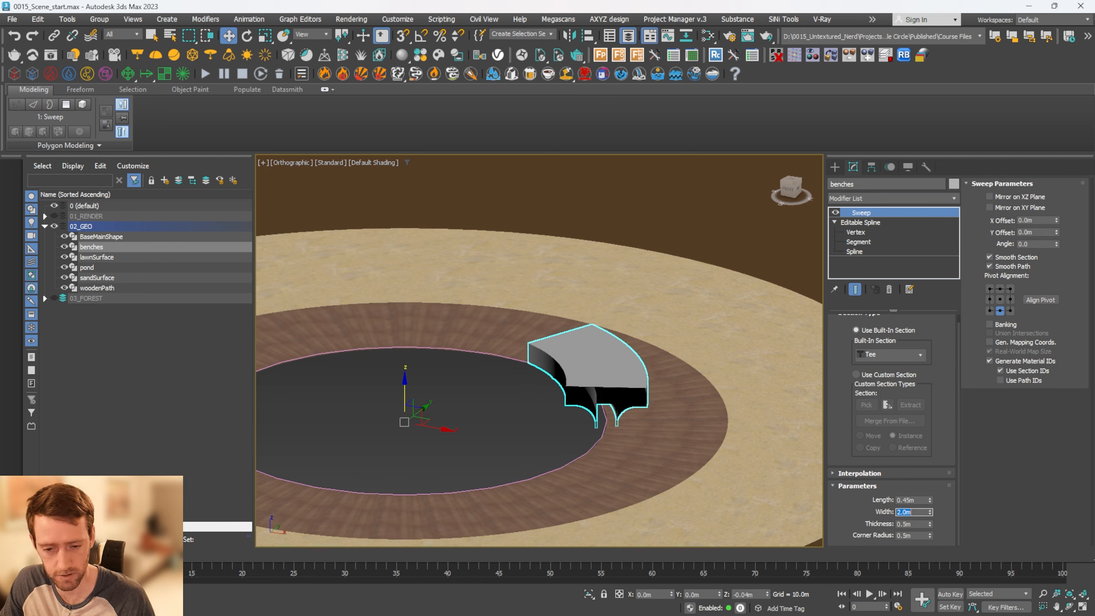
Set the Sweep section's thickness and corner radius to 0.02 m each
key(Tab)
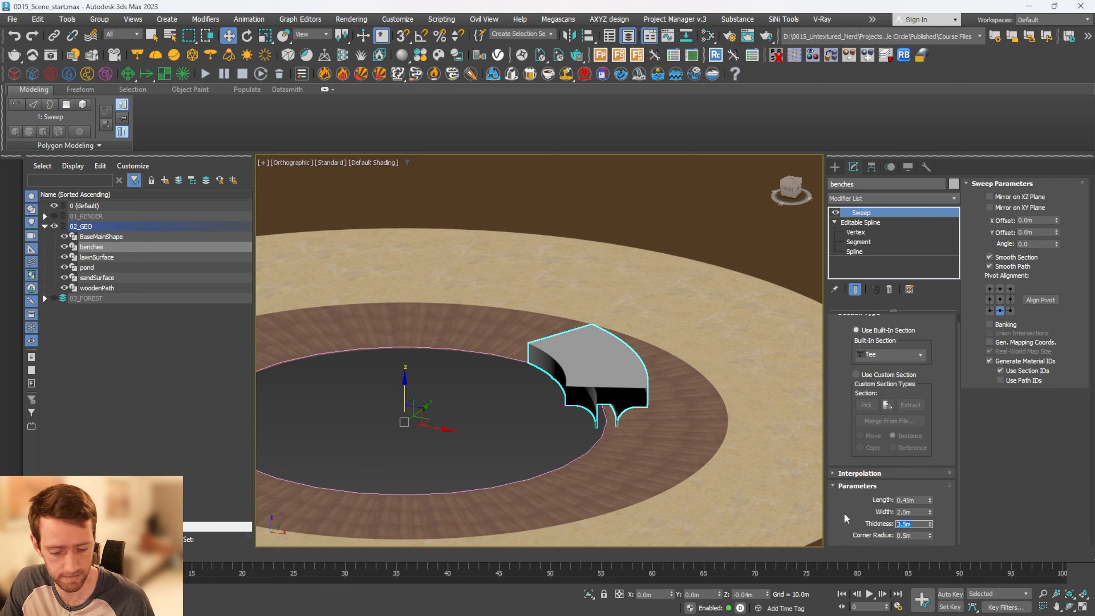
text(.02)
key(Return)
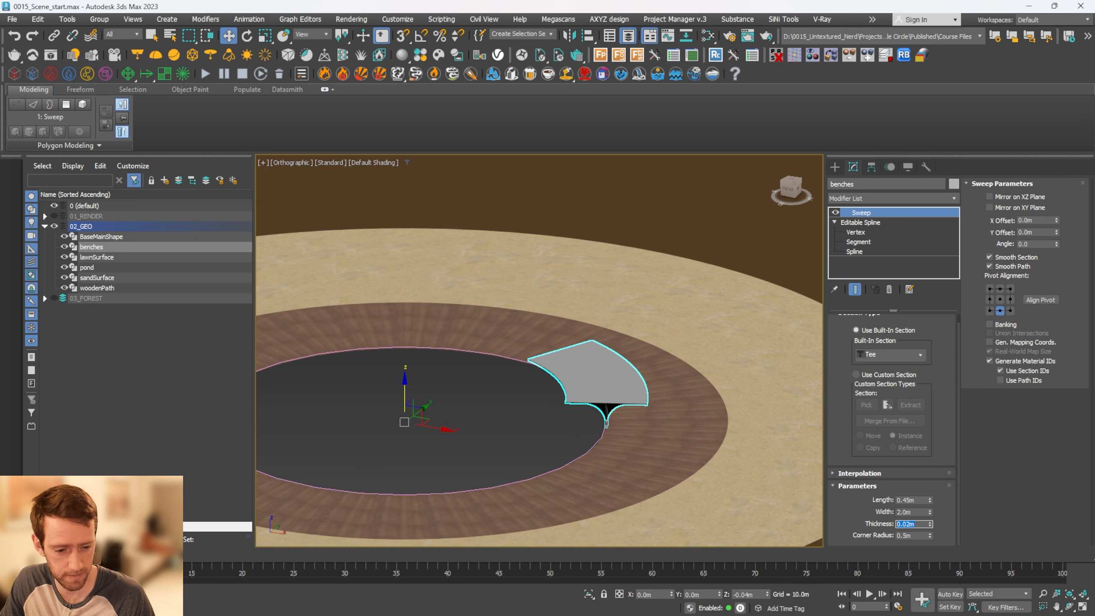
key(Tab)
text(.02)
key(Return)
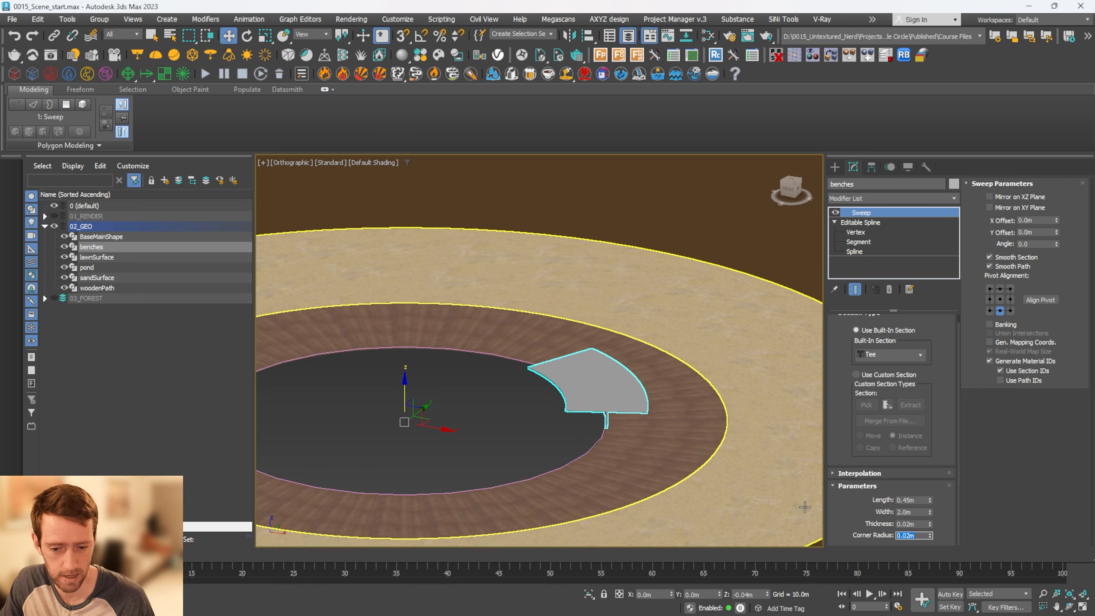
scroll(653, 409, up, 5)
alt+middle_drag(594, 418, 604, 407)
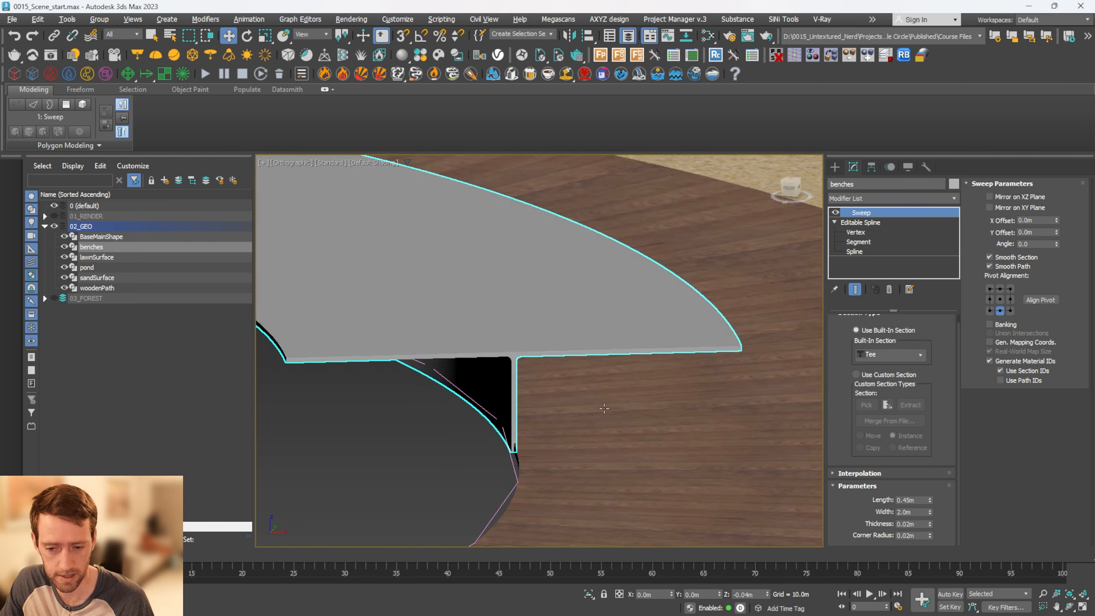
Reduce the bench seat by setting the Sweep section's width to 1 m
scroll(605, 407, down, 3)
double_click(913, 510)
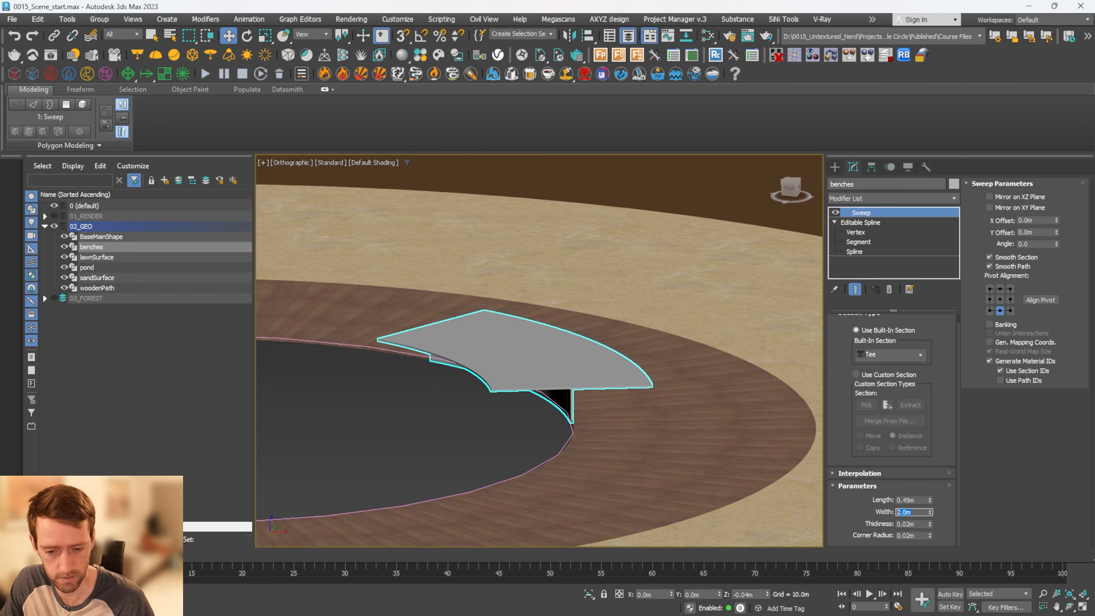
text(1)
key(Return)
Examine the curved bench's seat and support from several angles against the pond edge and wooden path
alt+middle_drag(608, 425, 605, 404)
scroll(535, 409, down, 2)
scroll(605, 404, up, 4)
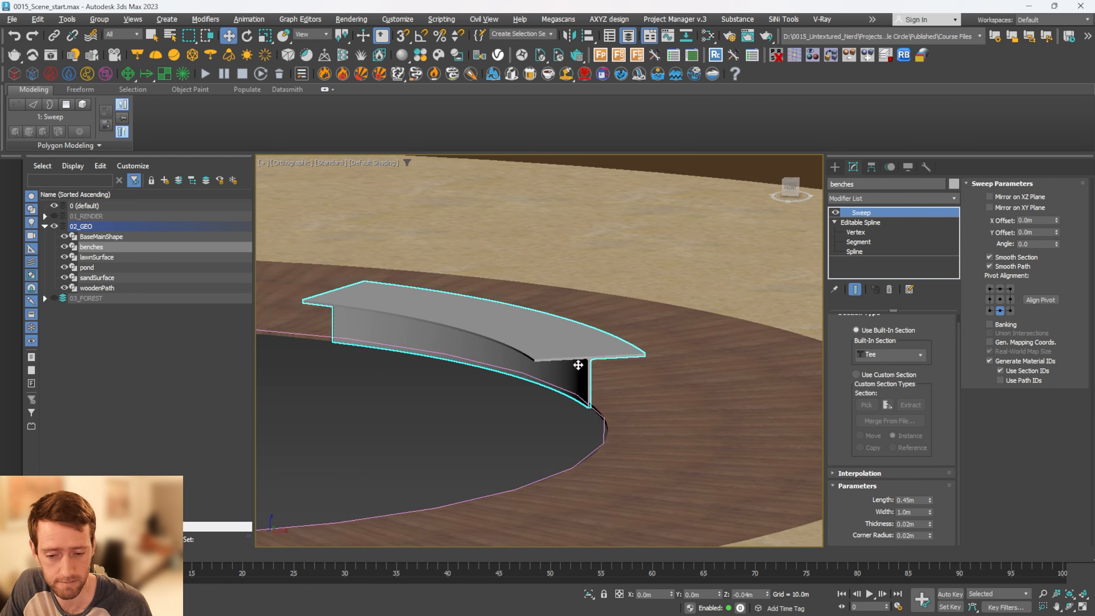
alt+middle_drag(577, 365, 556, 395)
scroll(547, 383, down, 3)
scroll(547, 383, up, 4)
scroll(539, 366, down, 4)
scroll(540, 370, down, 4)
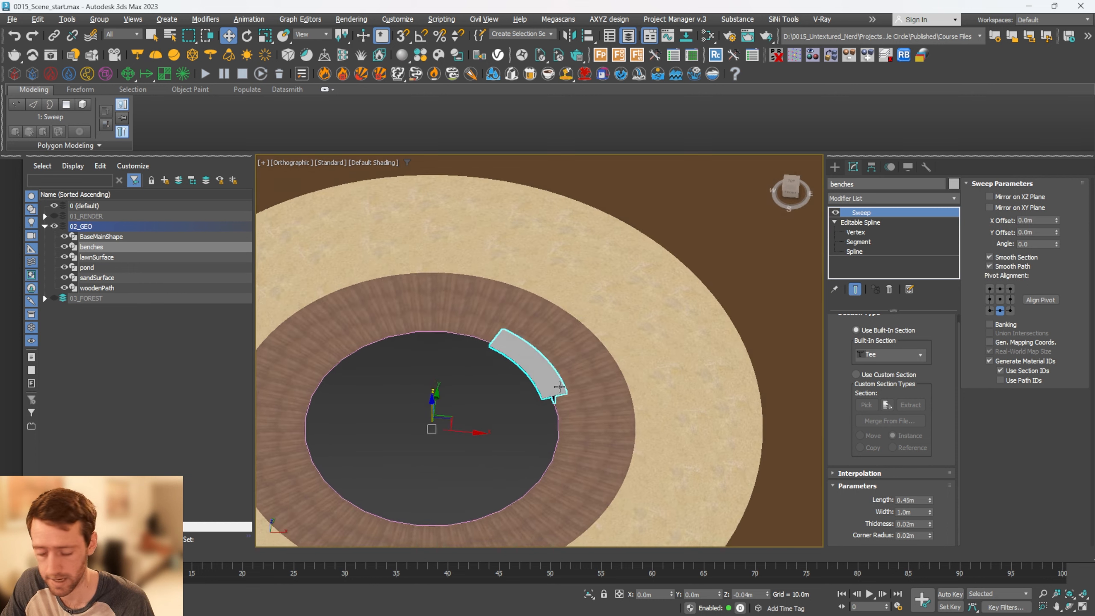
Make an instanced copy of the curved bench rotated 180 degrees about the pond's centre
key(t)
key(z)
scroll(558, 295, down, 5)
scroll(569, 310, up, 2)
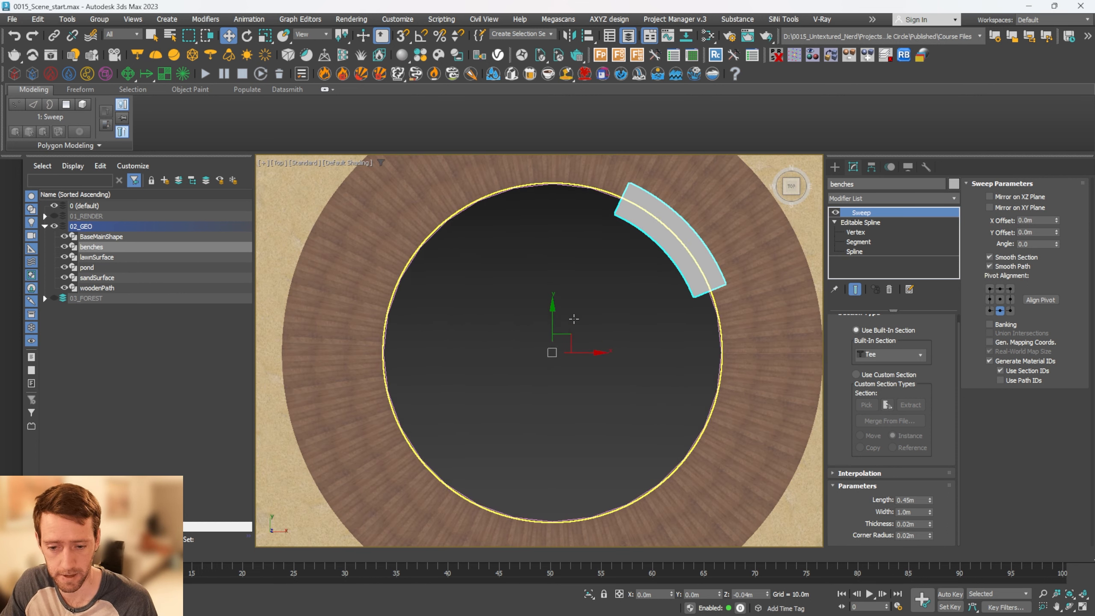
scroll(578, 323, down, 2)
key(r)
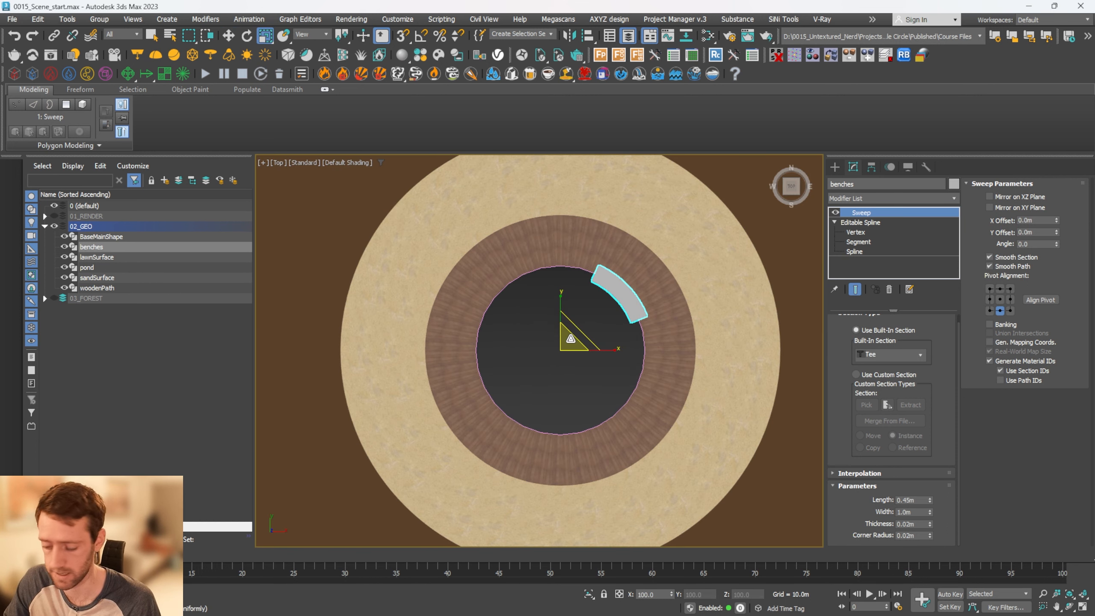
key(e)
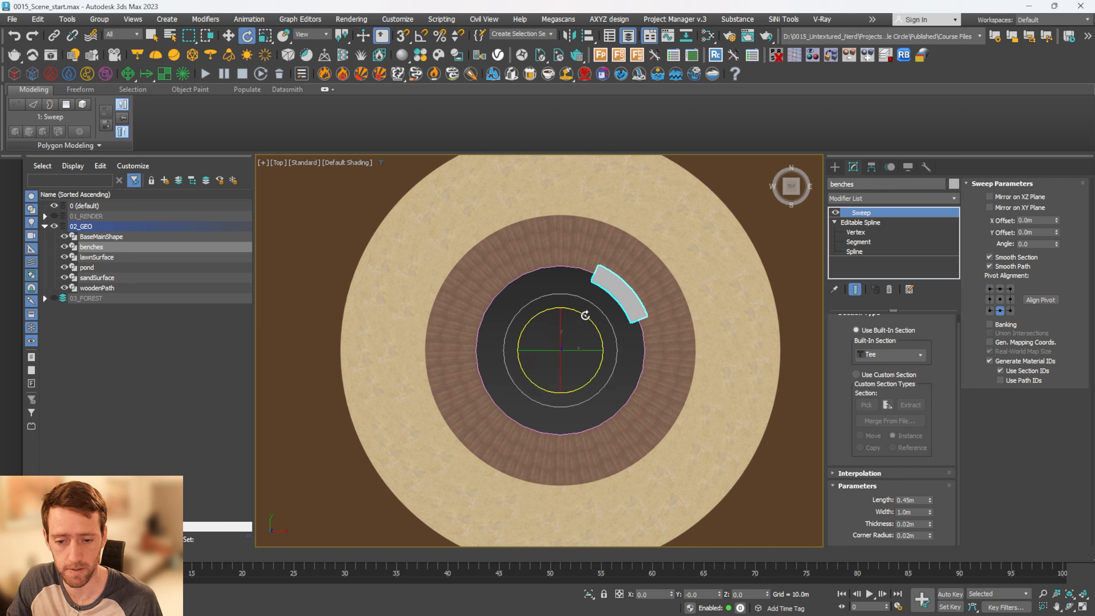
key(a)
shift+drag(577, 313, 659, 426)
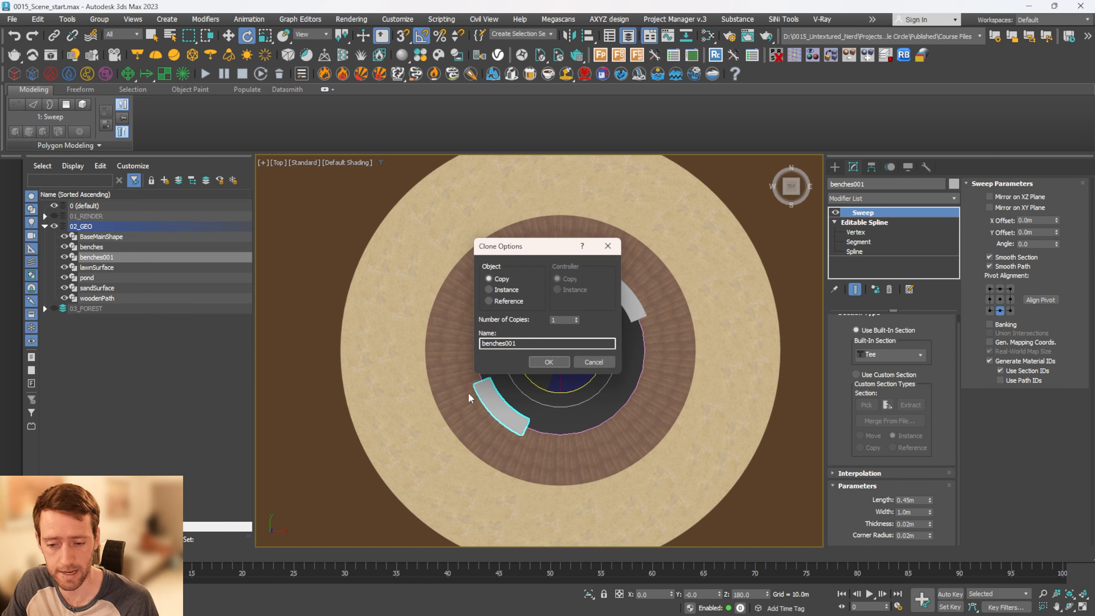
click(491, 290)
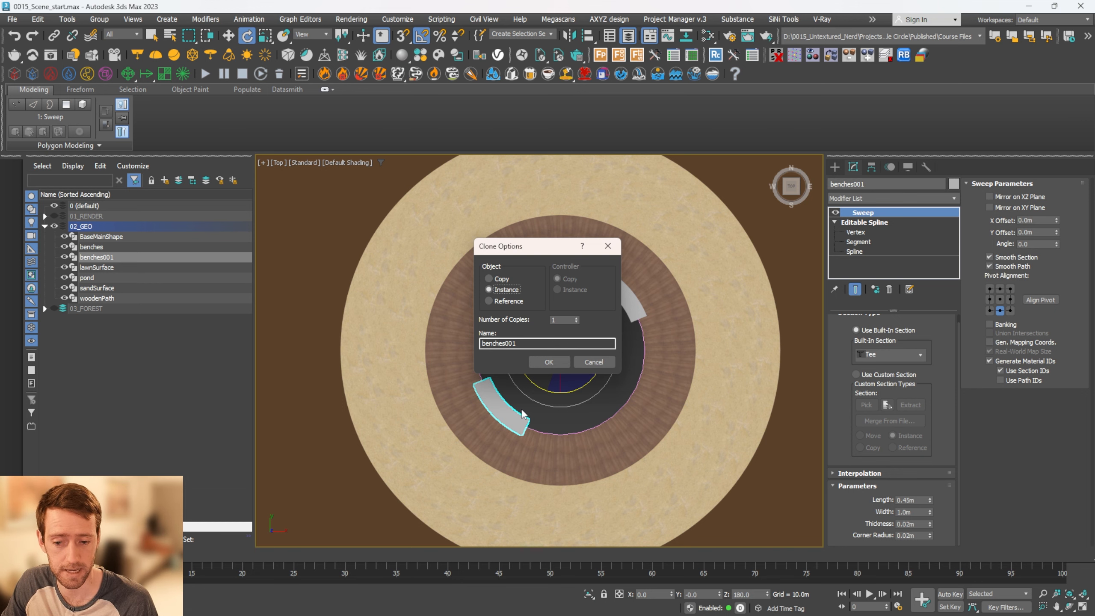
click(548, 362)
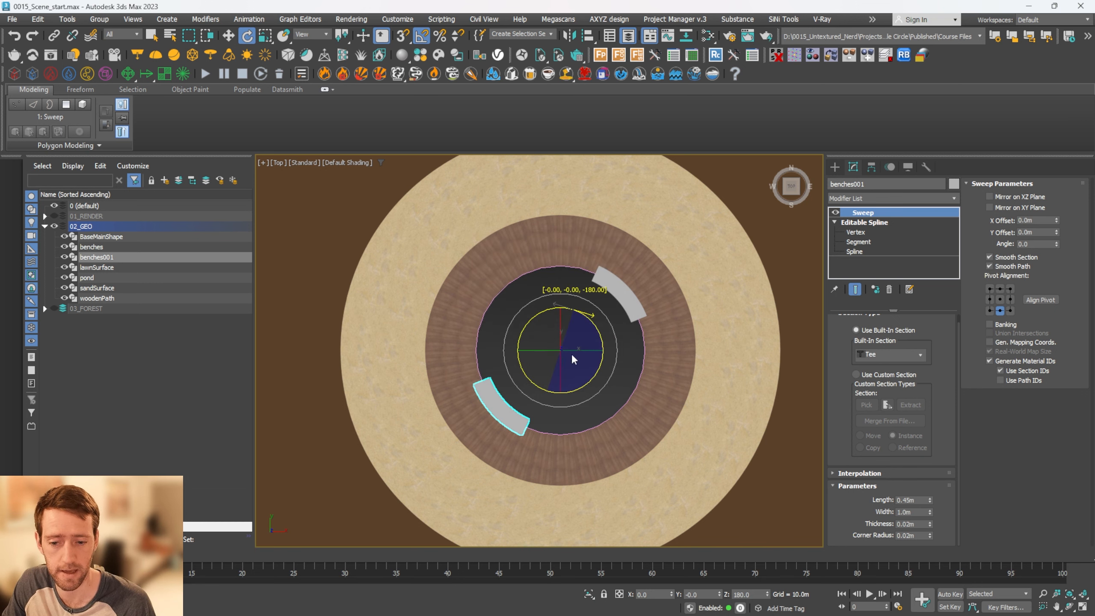
mouse_move(547, 364)
alt+middle_down()
mouse_move(660, 361)
mouse_move(658, 373)
alt+middle_up()
Select the combined circle and entrance path outline spline and isolate it temporarily to examine its shape
scroll(660, 361, up, 3)
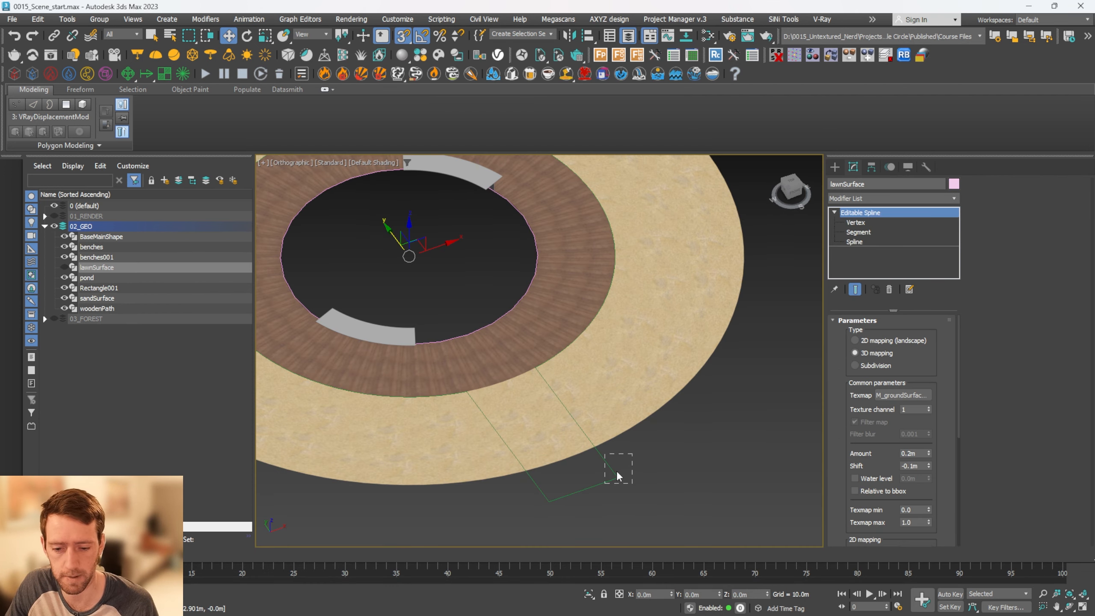
click(615, 473)
key(alt+q)
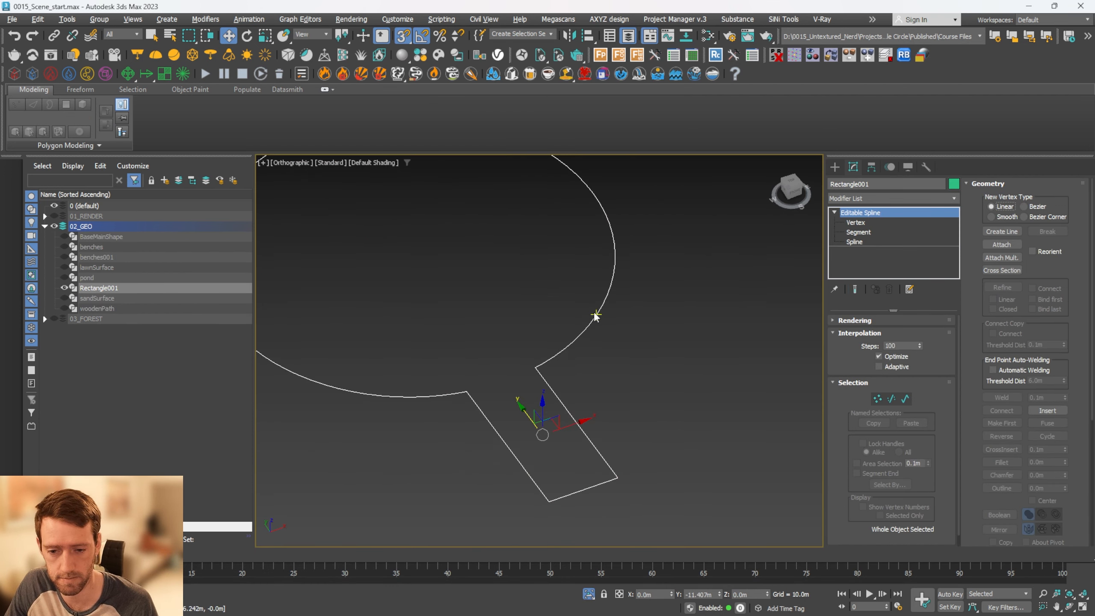
key(alt+q)
middle_drag(589, 219, 597, 286)
middle_drag(620, 425, 637, 311)
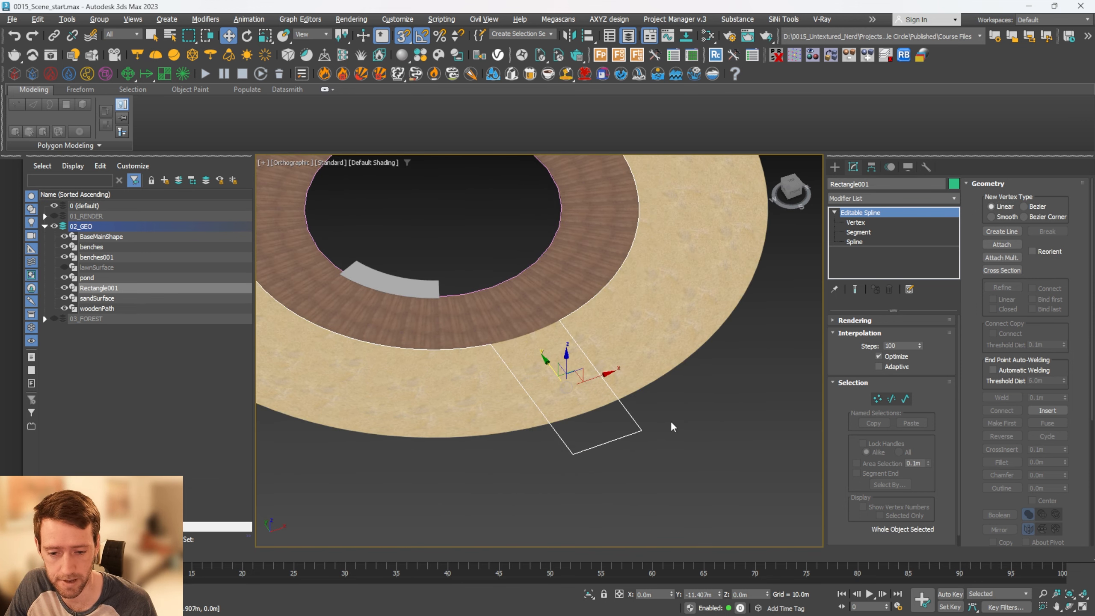
alt+middle_drag(582, 361, 586, 418)
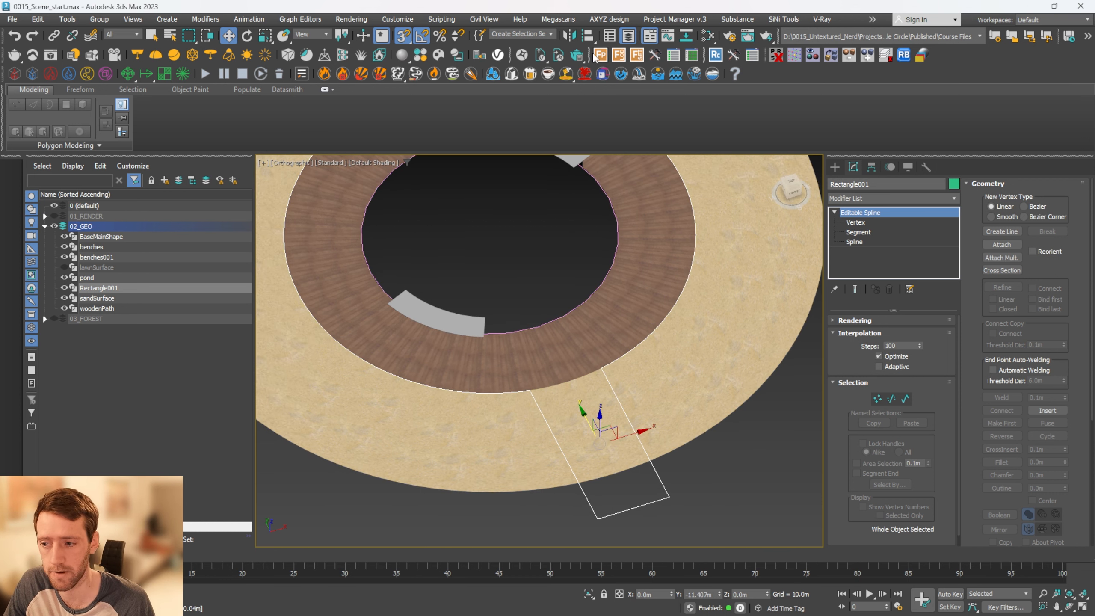
Show and expand the 03_FOREST layer and make it the active layer
click(54, 319)
click(44, 318)
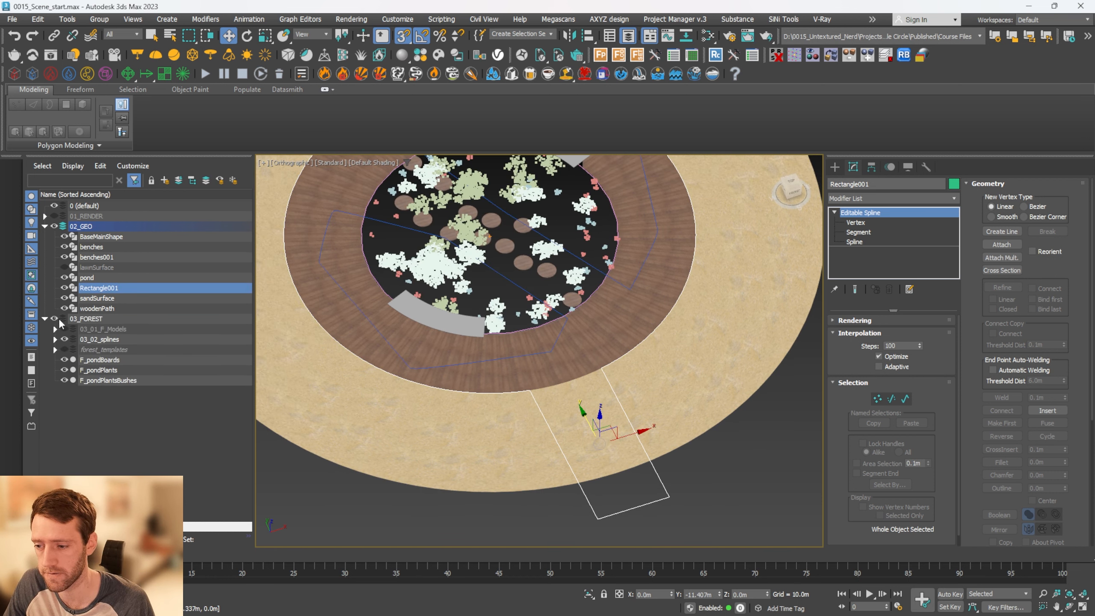
click(62, 319)
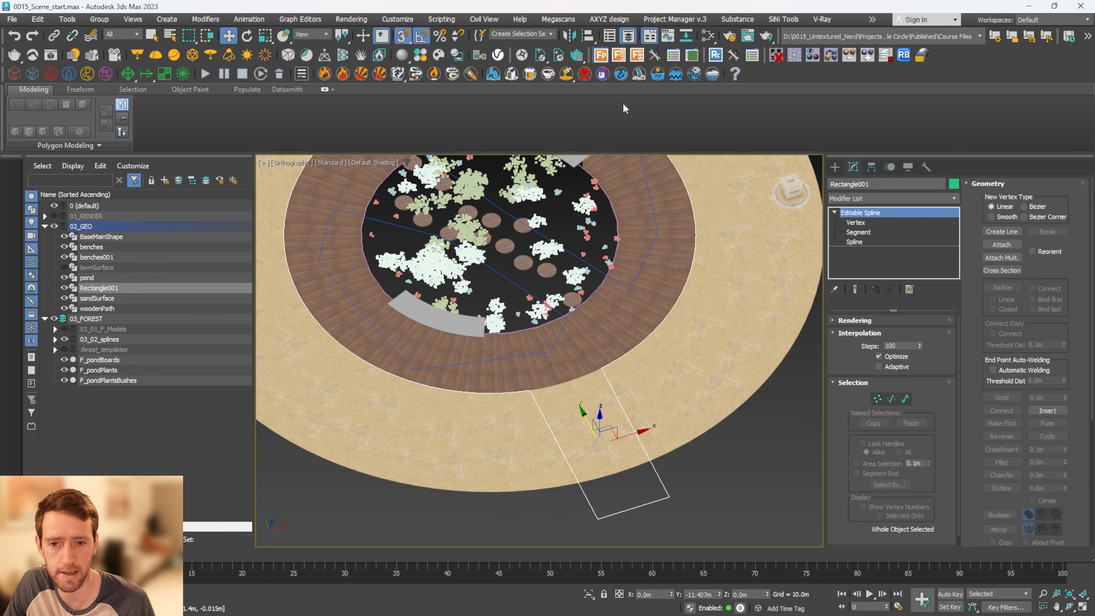
Create a Forest Pro object on the path outline spline and load the All Rocks Same Size stones preset
click(669, 492)
click(860, 201)
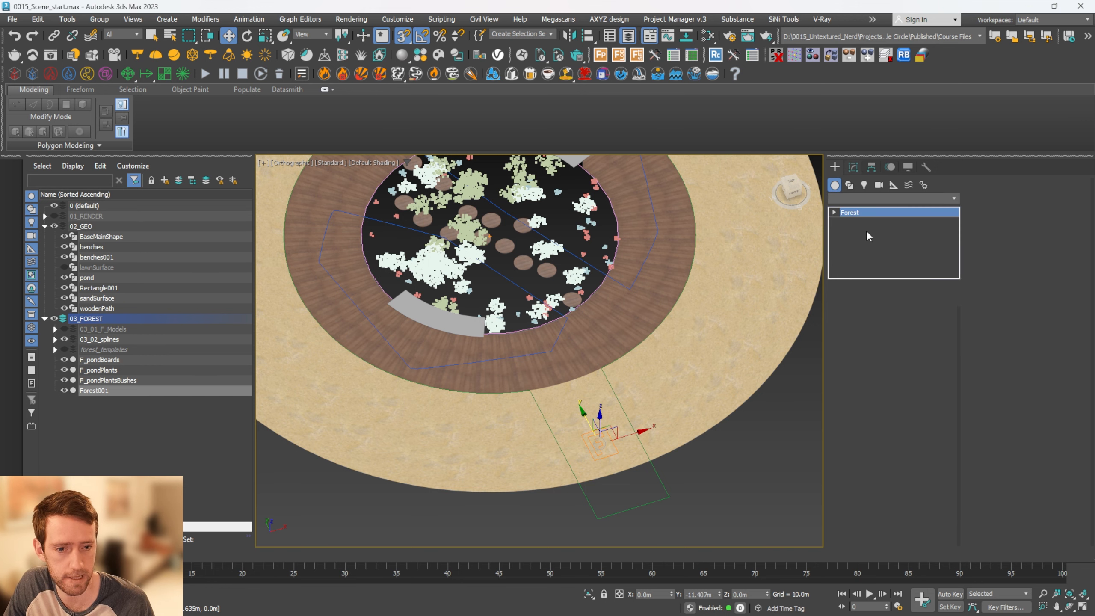
click(868, 240)
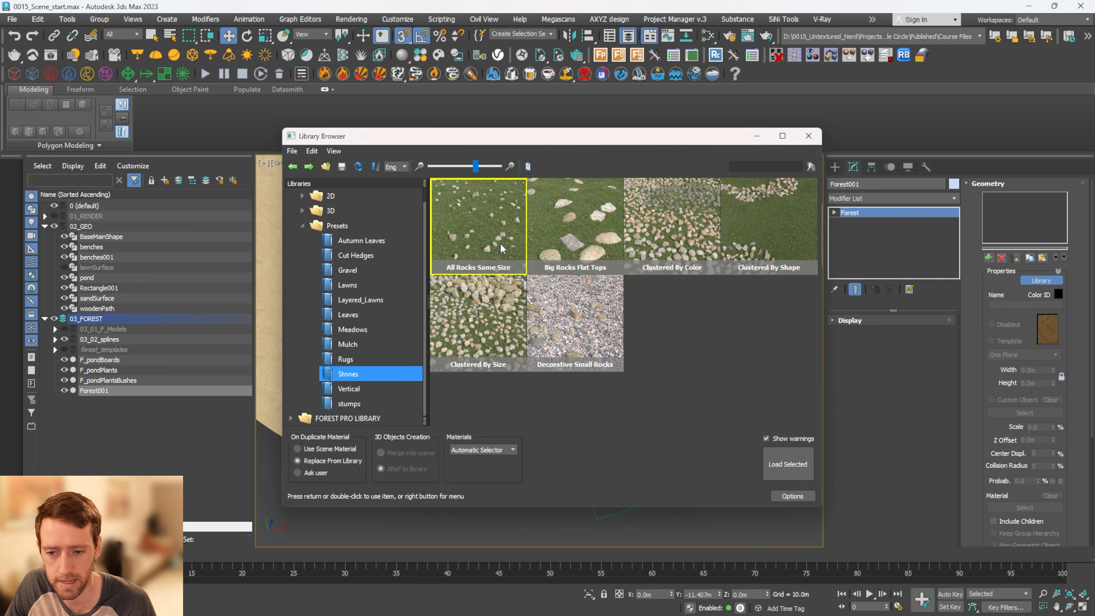
click(778, 466)
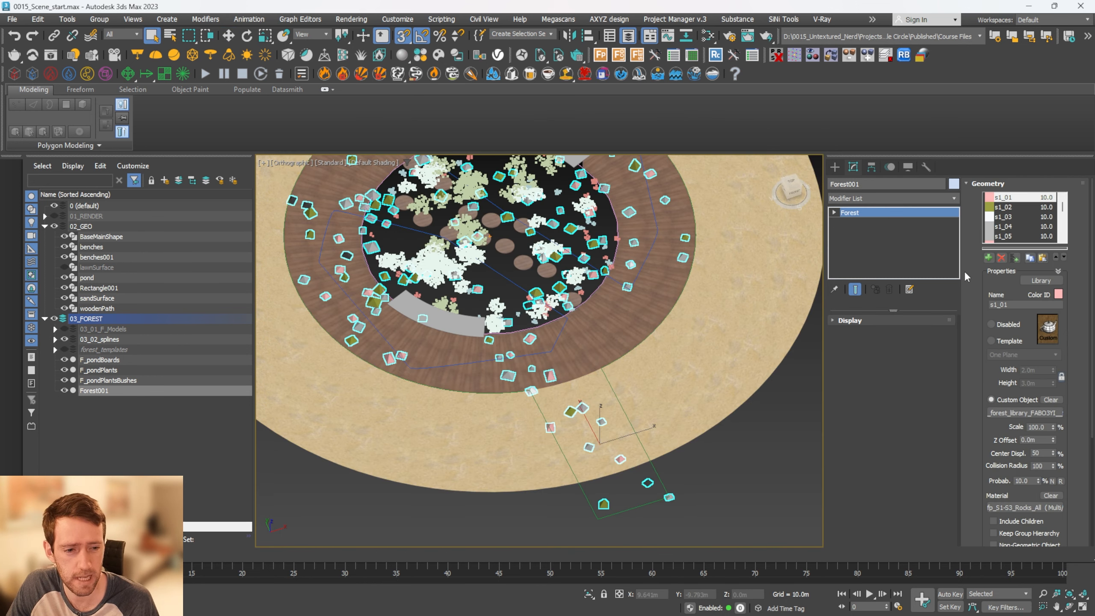
Change the stones' distribution mode to Path and add the path outline spline Rectangle001 as the path
click(1033, 186)
right_click(890, 359)
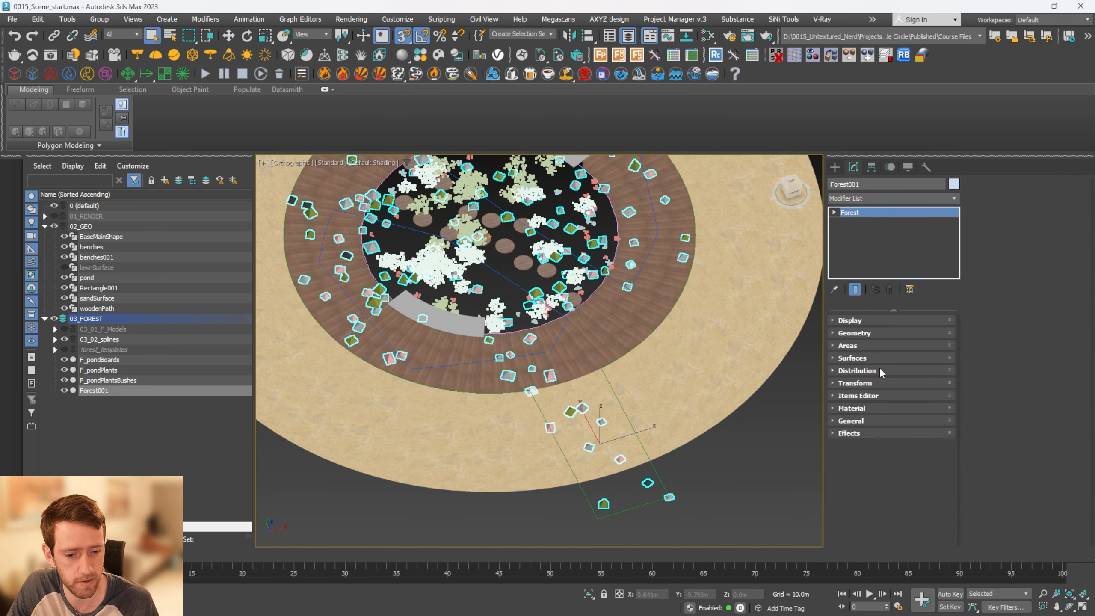
click(879, 367)
click(1052, 199)
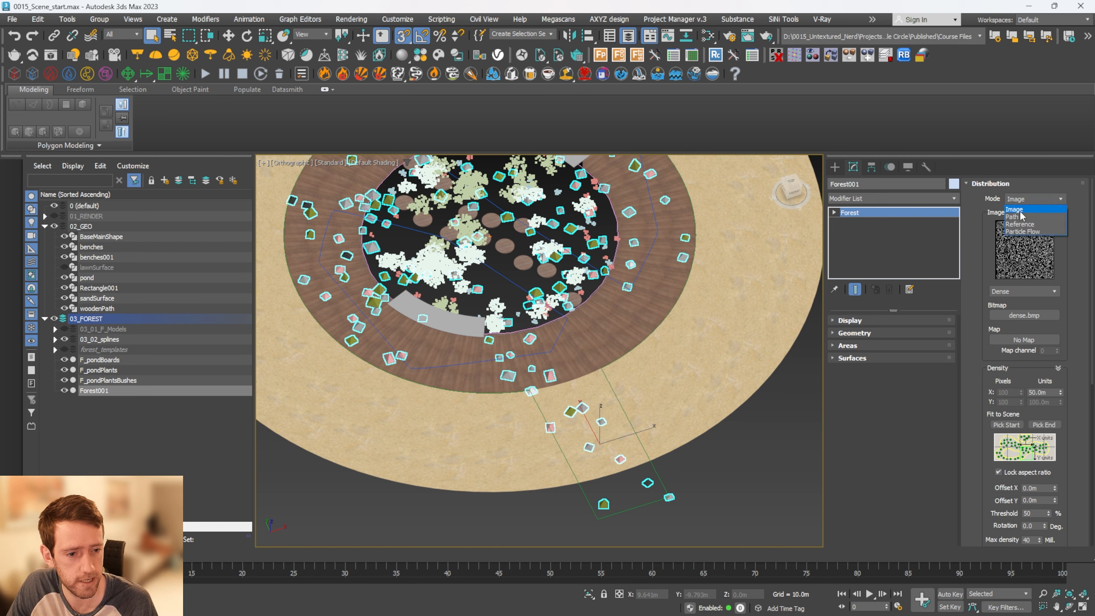
click(1019, 217)
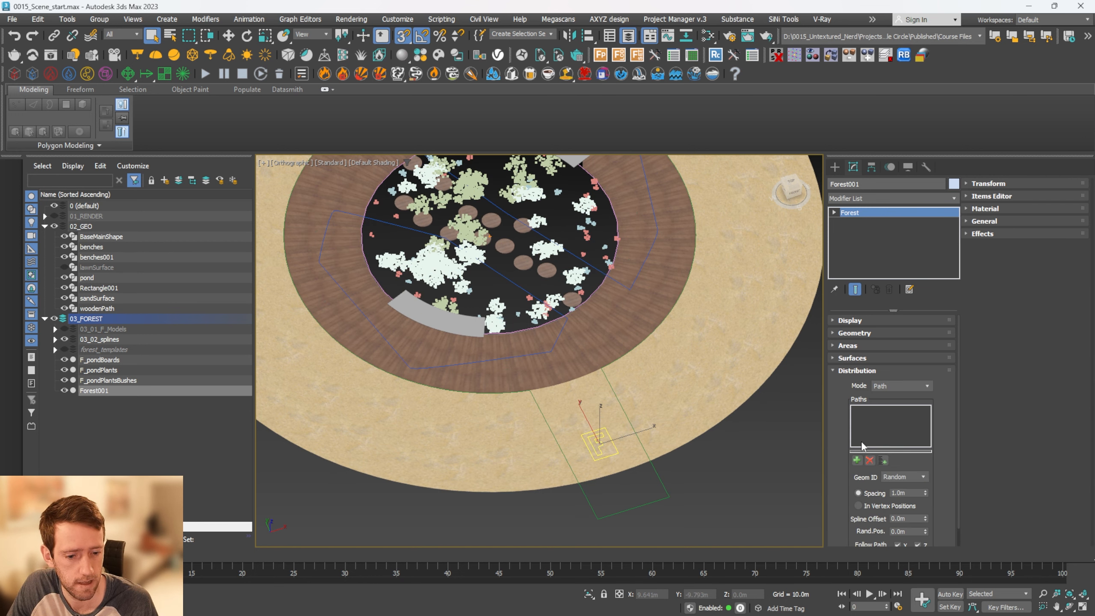
click(857, 460)
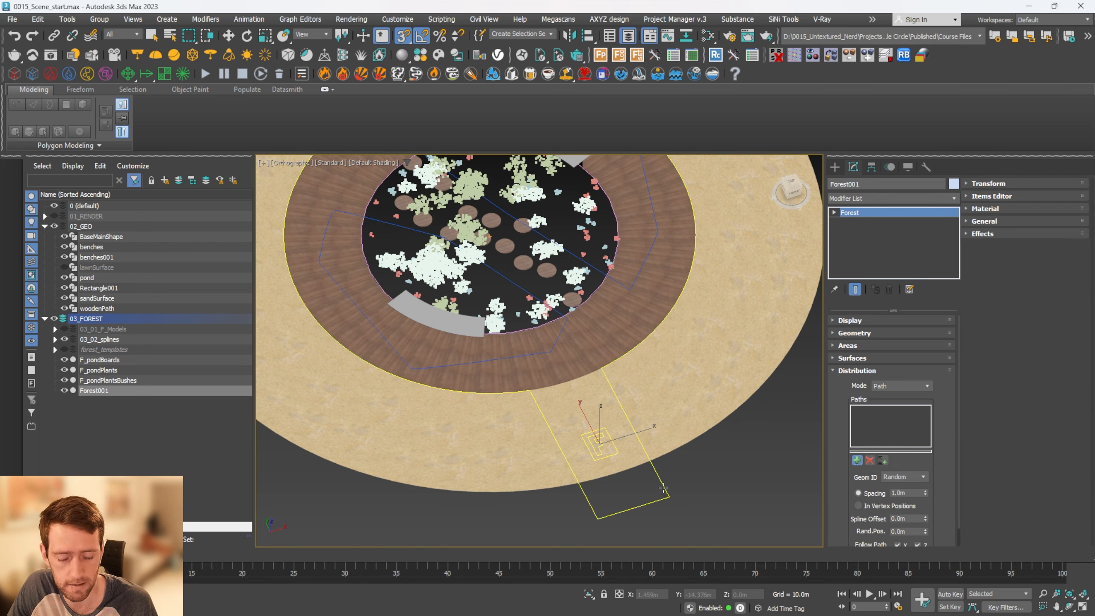
click(667, 491)
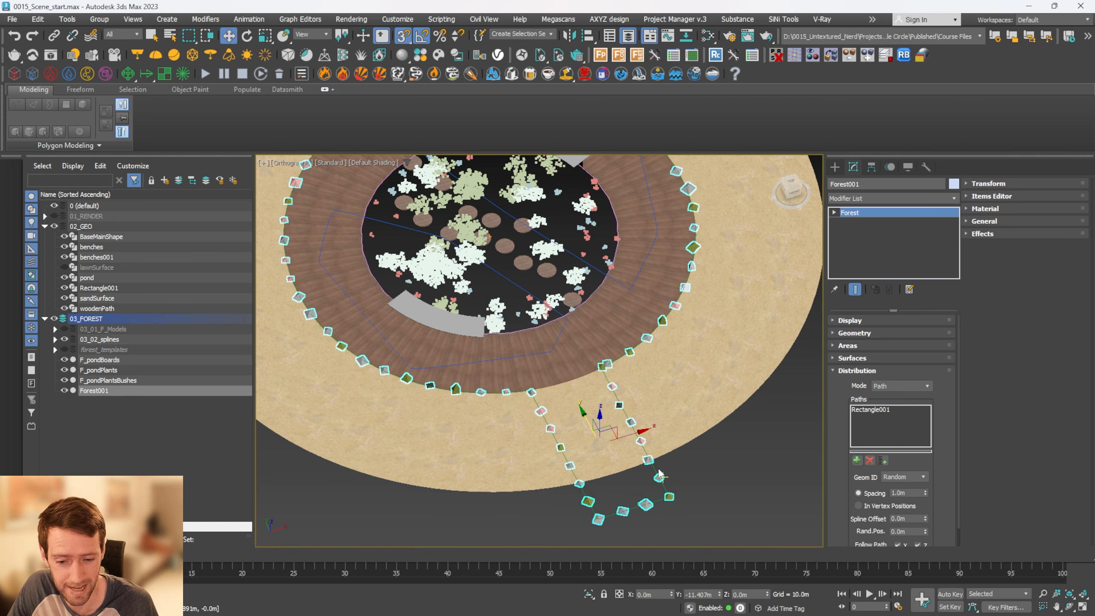
Switch the stones' viewport display from proxy to Points-Cloud
alt+middle_drag(667, 491, 614, 383)
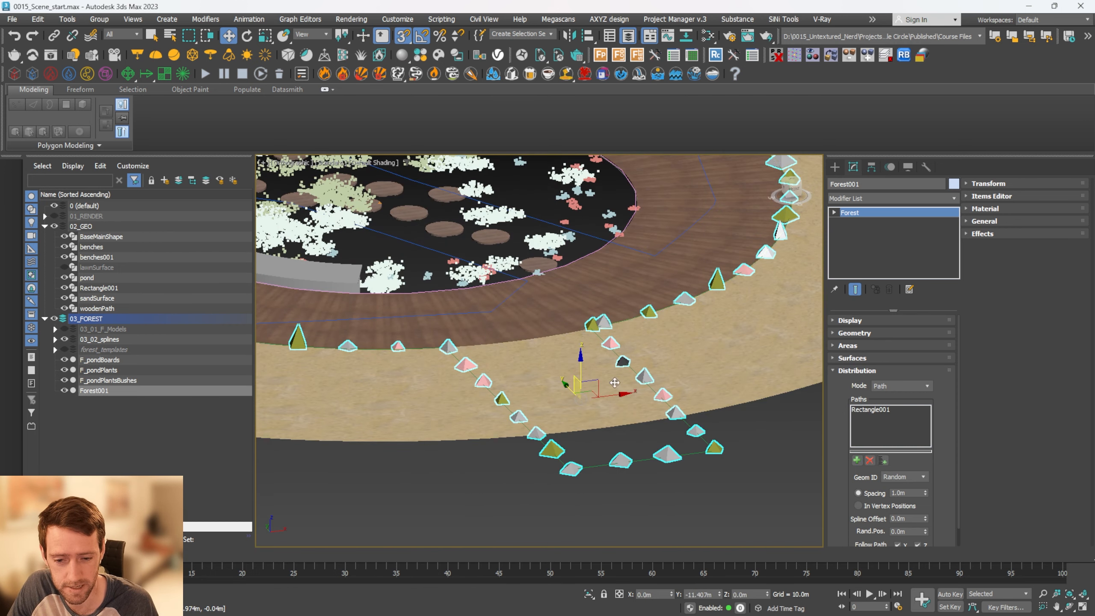
click(886, 324)
scroll(857, 380, up, 1)
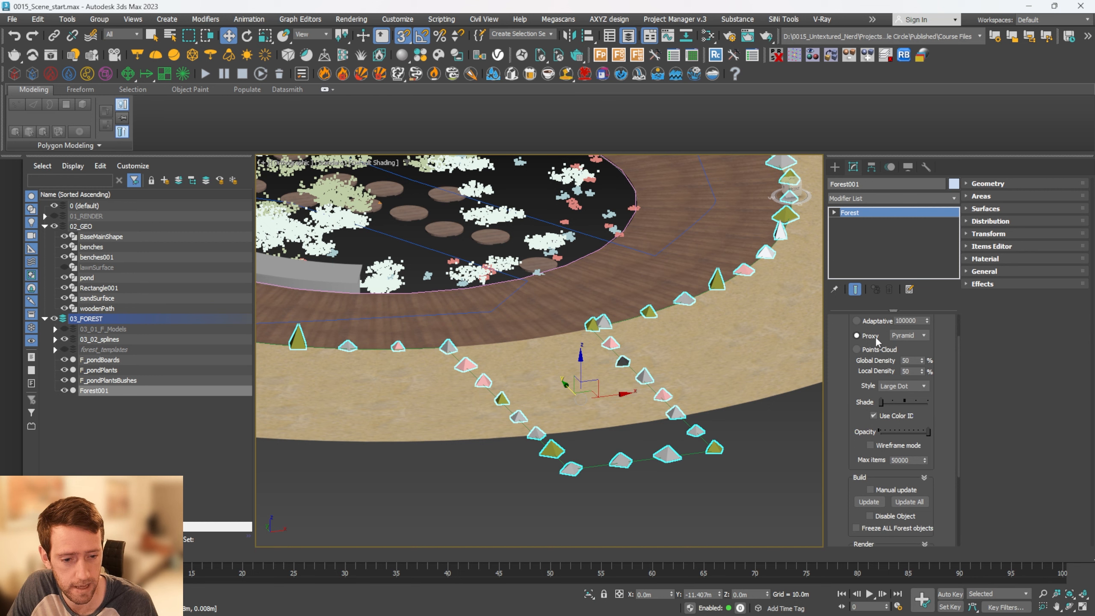
click(871, 351)
Try path spacings of 0.1 m and 0.3 m for the stones along the outline
click(997, 220)
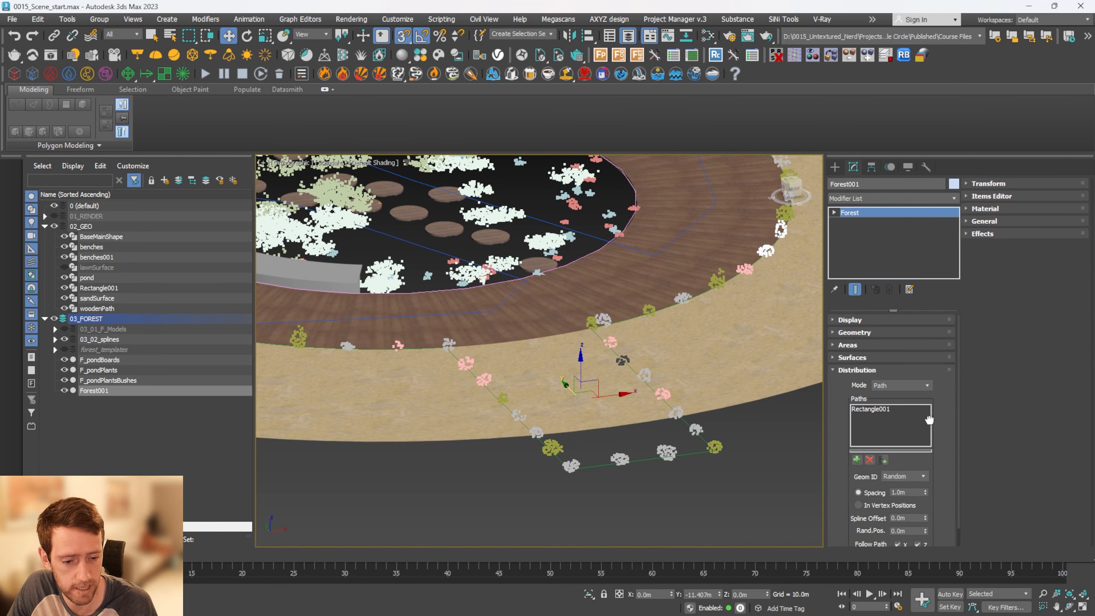
scroll(900, 472, down, 1)
double_click(913, 473)
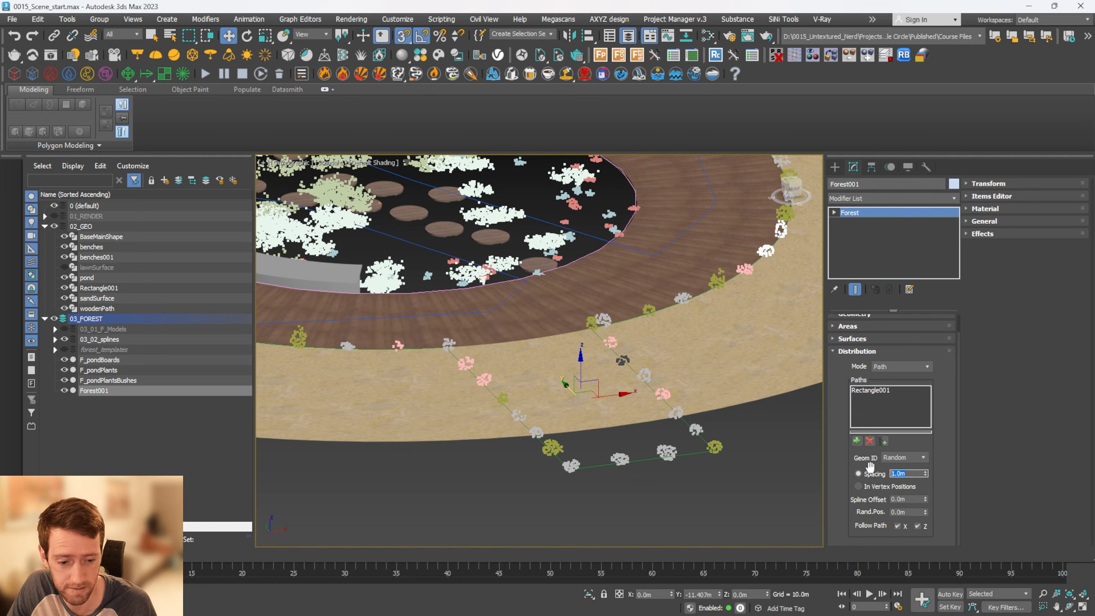
text(0.1)
key(Return)
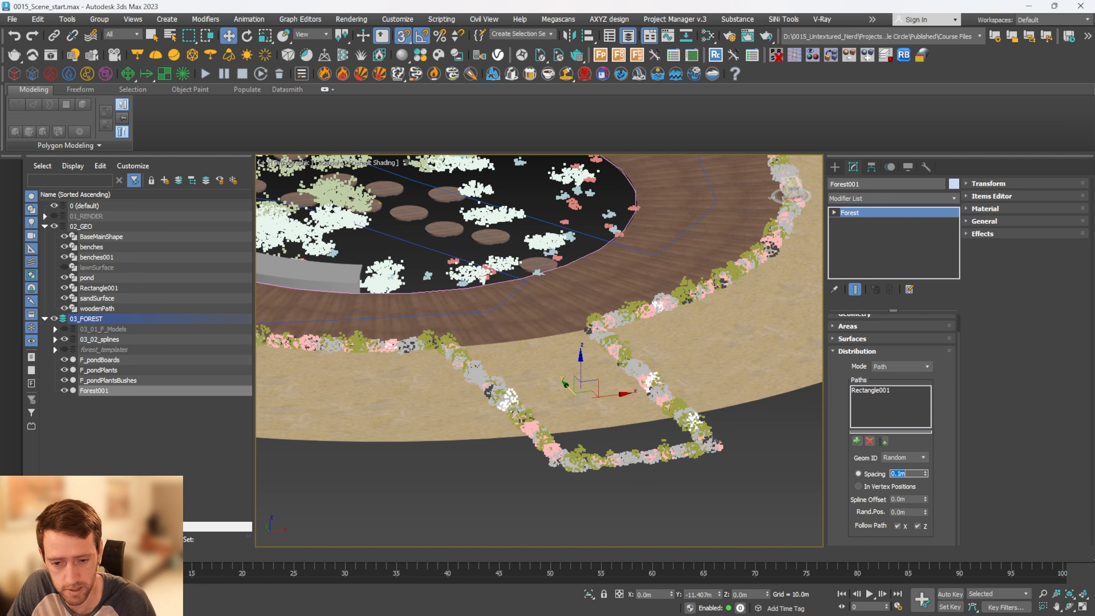
scroll(748, 443, up, 2)
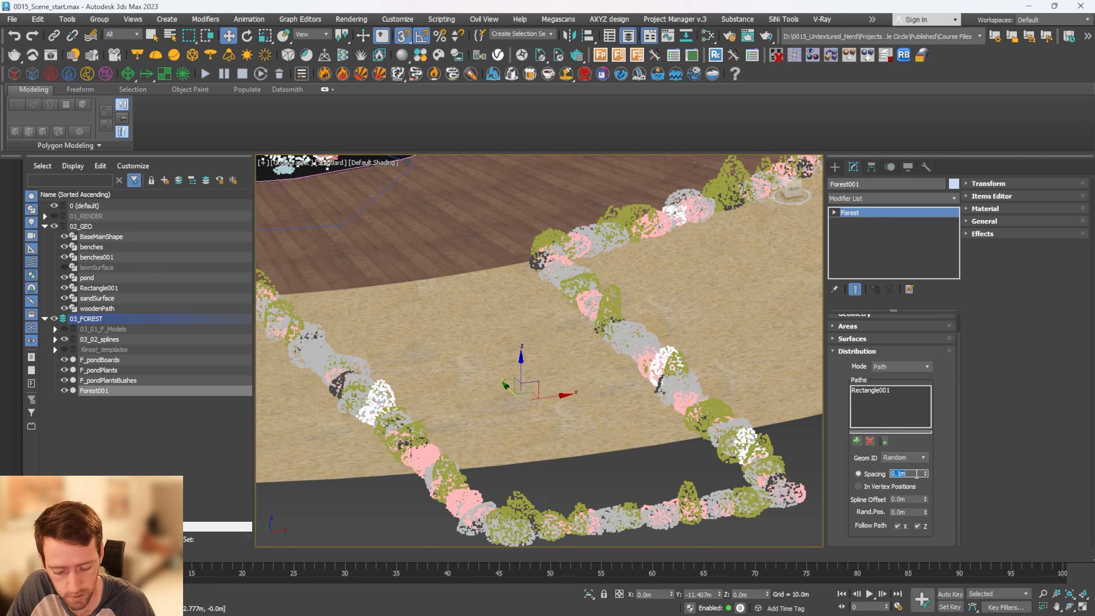
key(Return)
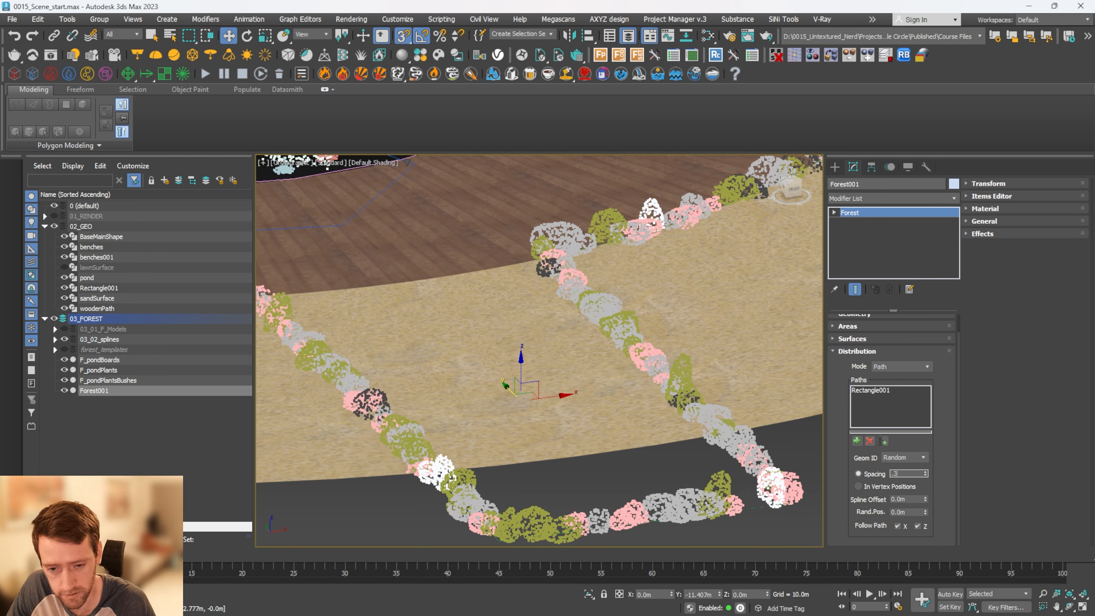
text(.3)
key(Return)
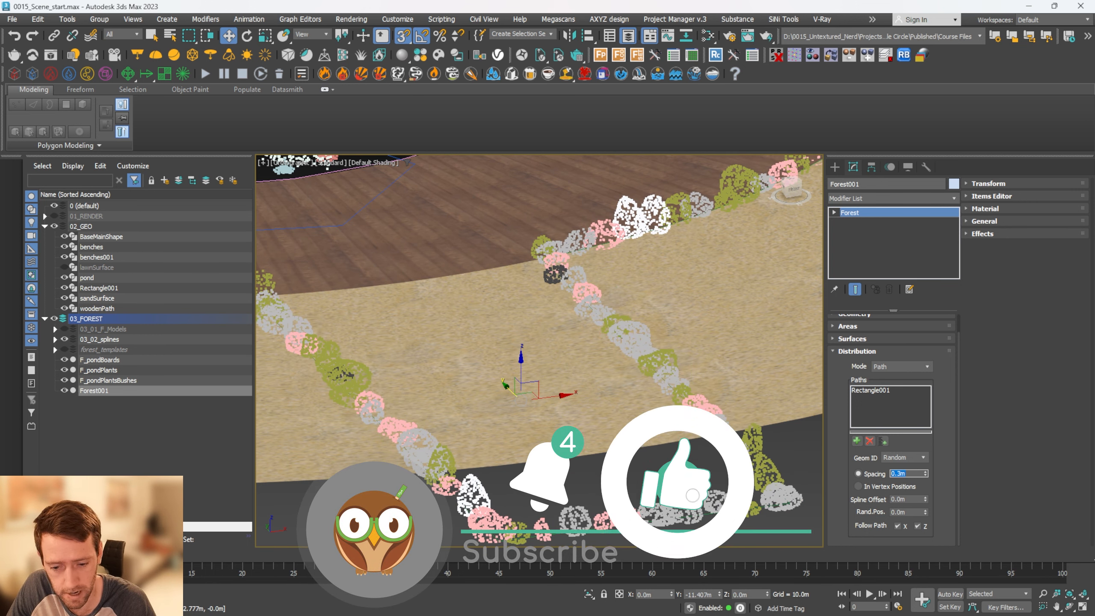
Set the stones' path spacing to 0.25 m and their random position to 0.02 m
text(.25)
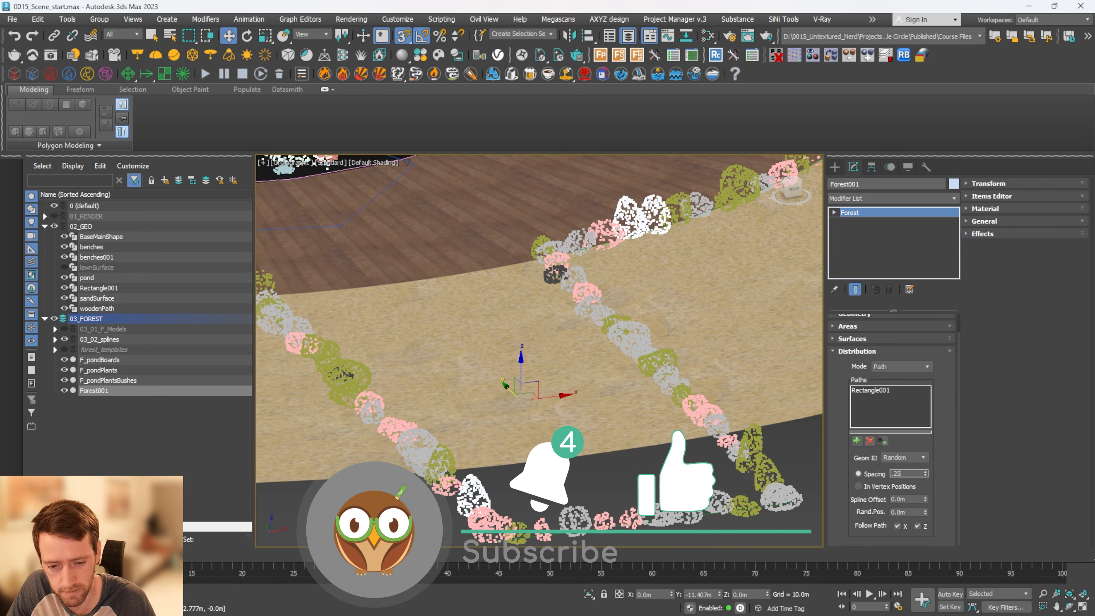
key(Return)
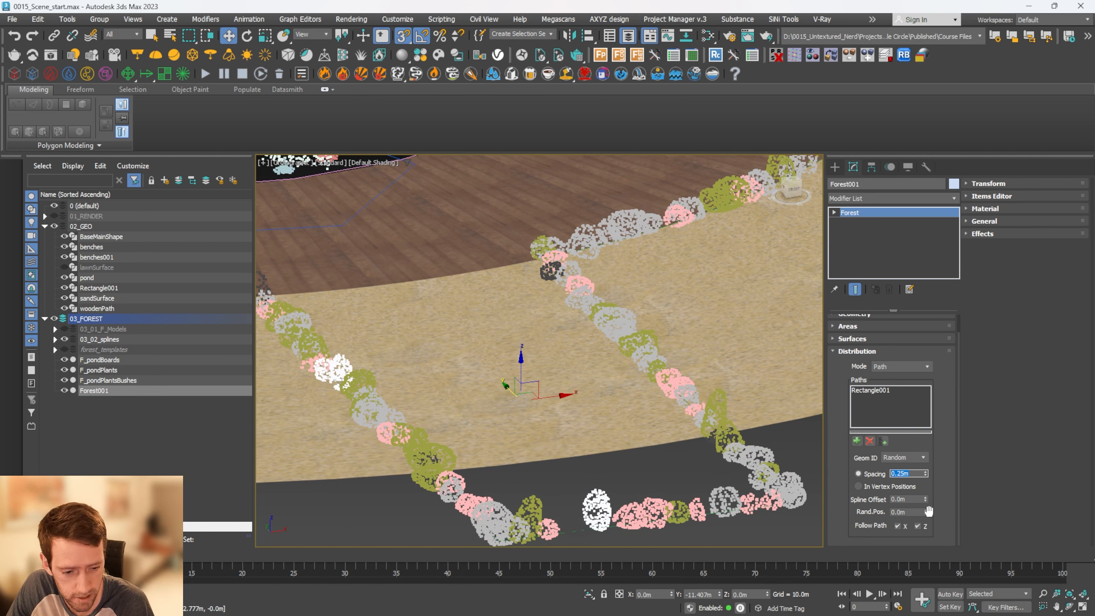
drag(914, 512, 766, 535)
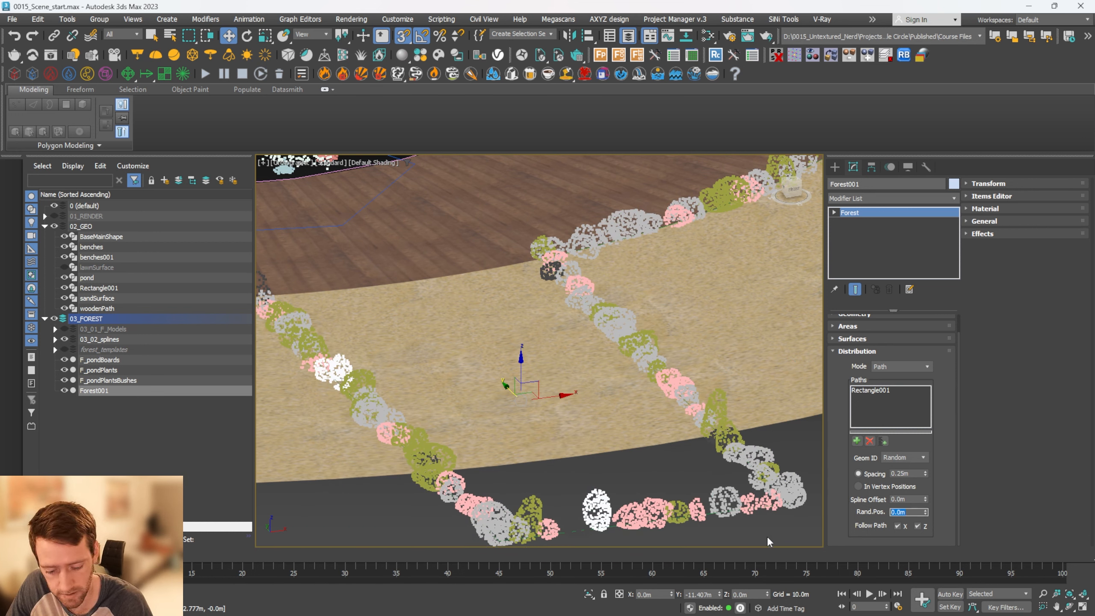
text(.02)
key(Return)
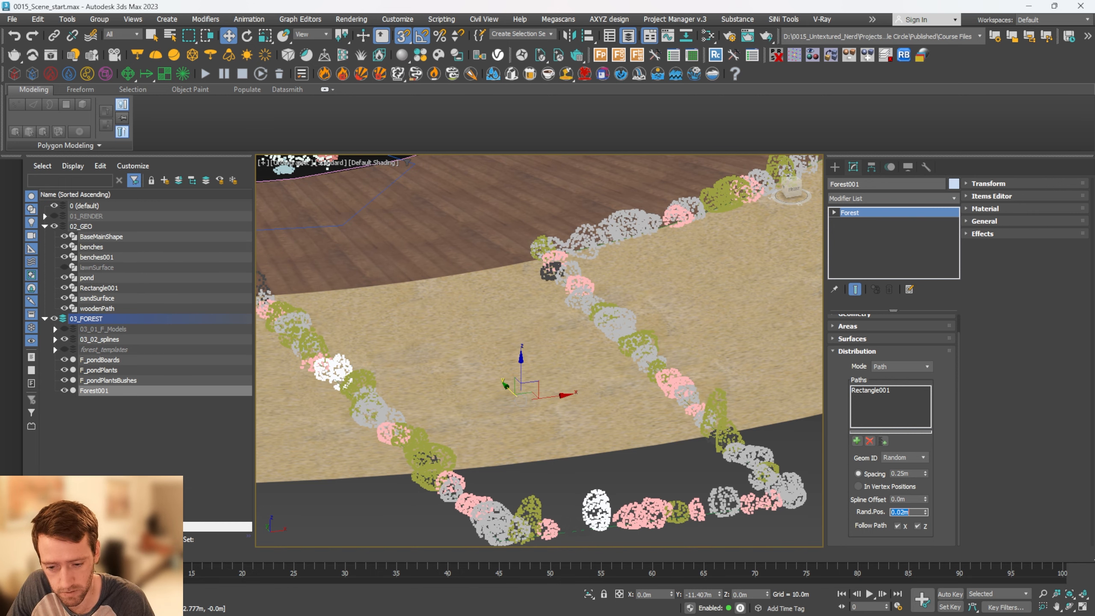
Examine the stone edging around the wooden path and entrance strip, close up and from farther away
scroll(638, 366, down, 3)
alt+middle_drag(638, 366, 615, 324)
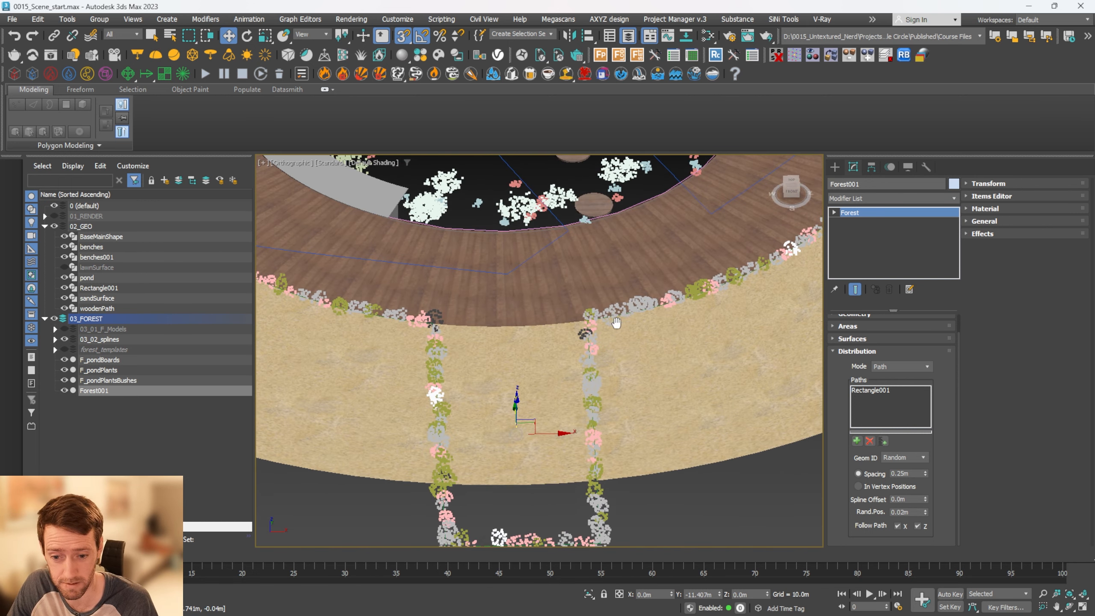
scroll(594, 318, up, 2)
scroll(592, 319, down, 5)
alt+middle_drag(508, 309, 454, 340)
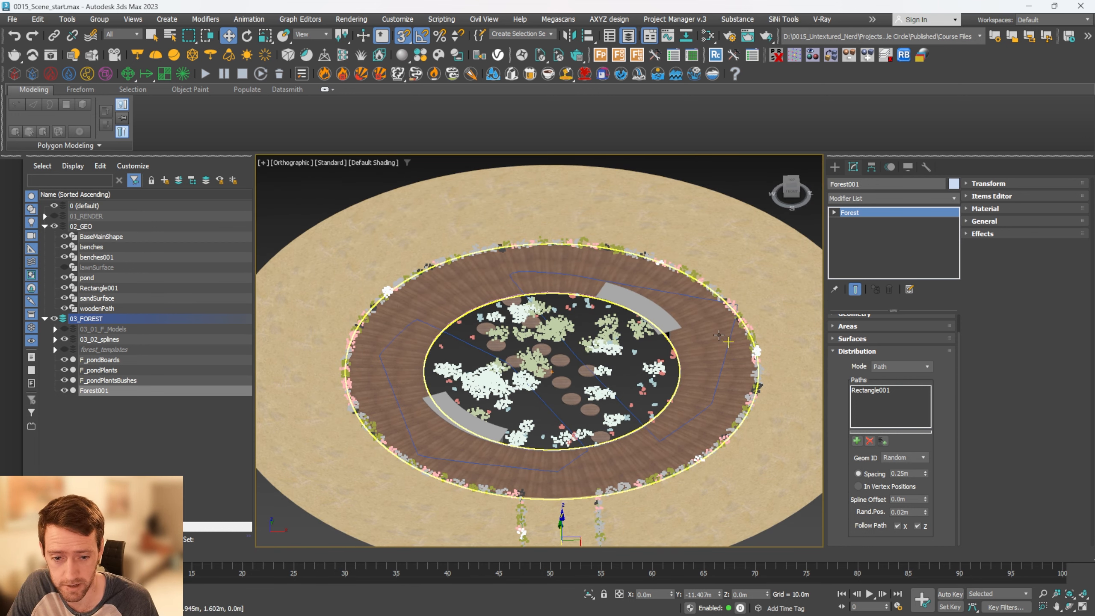
scroll(515, 368, down, 2)
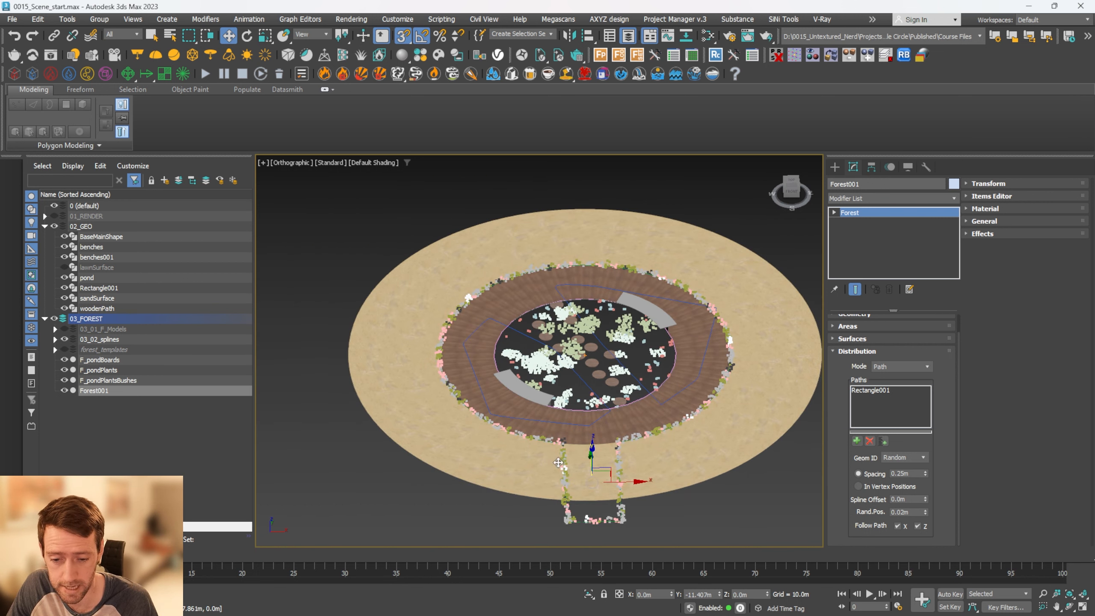
Save the current render to the frame buffer history and examine the stone-paved entrance path in the 2000x1602 reference image
scroll(593, 499, up, 6)
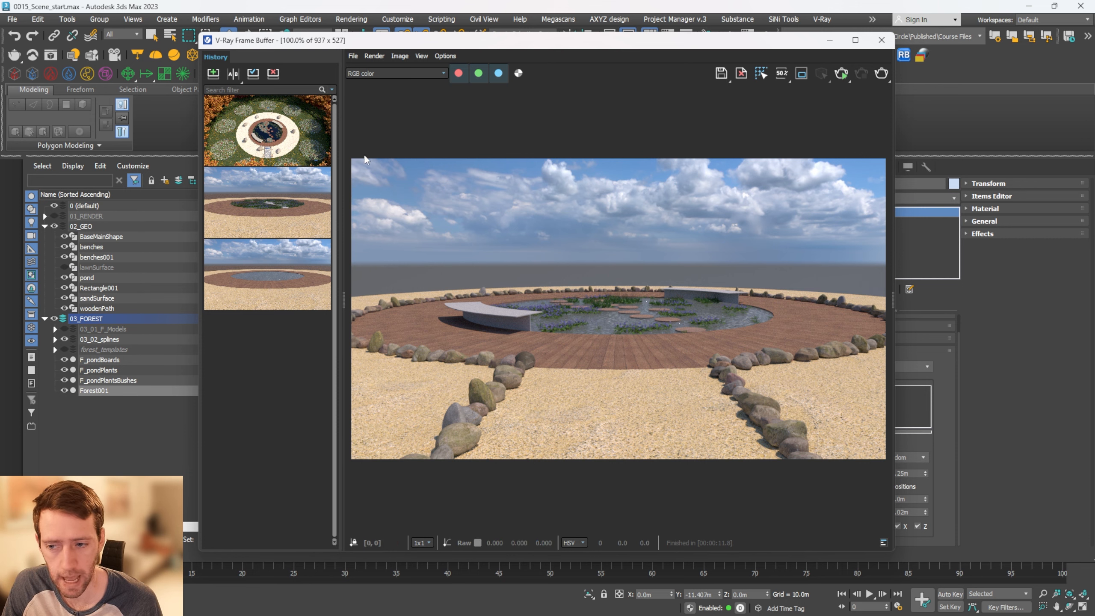
click(213, 74)
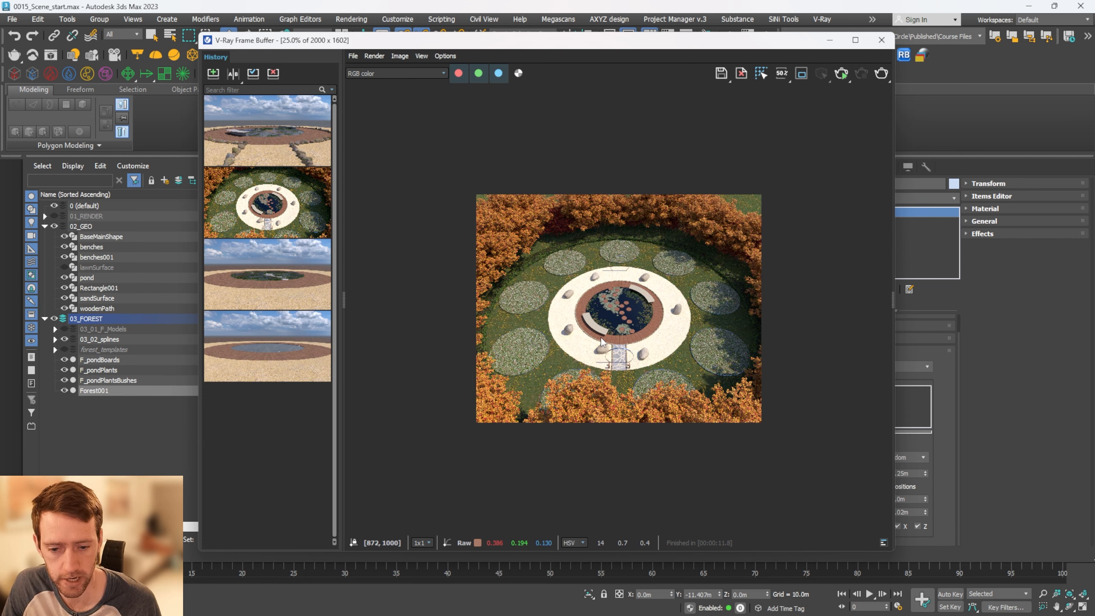
scroll(616, 341, up, 3)
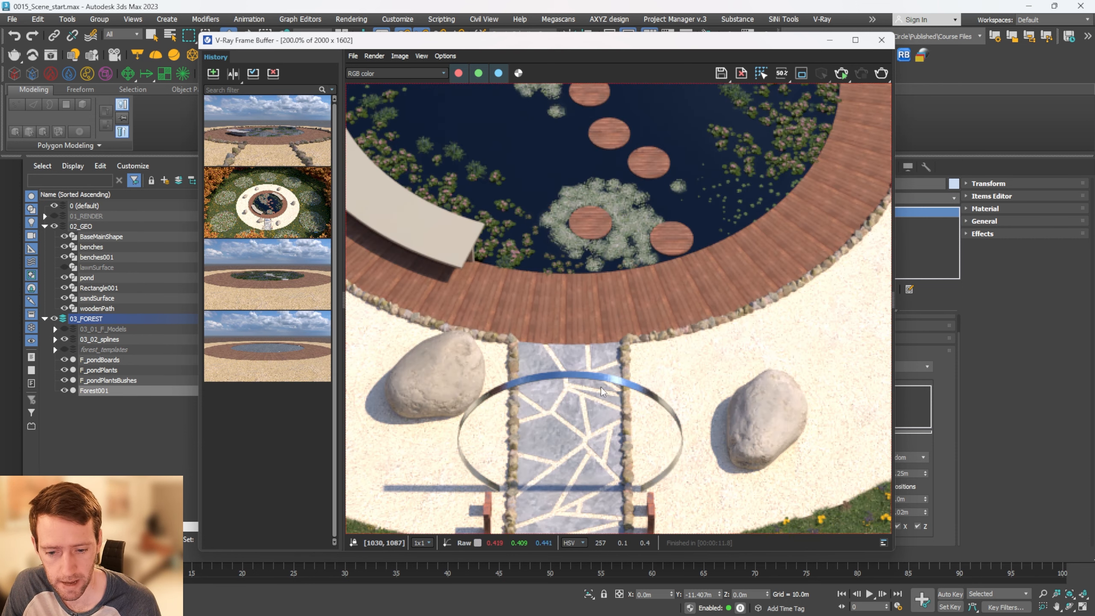
middle_drag(606, 387, 653, 338)
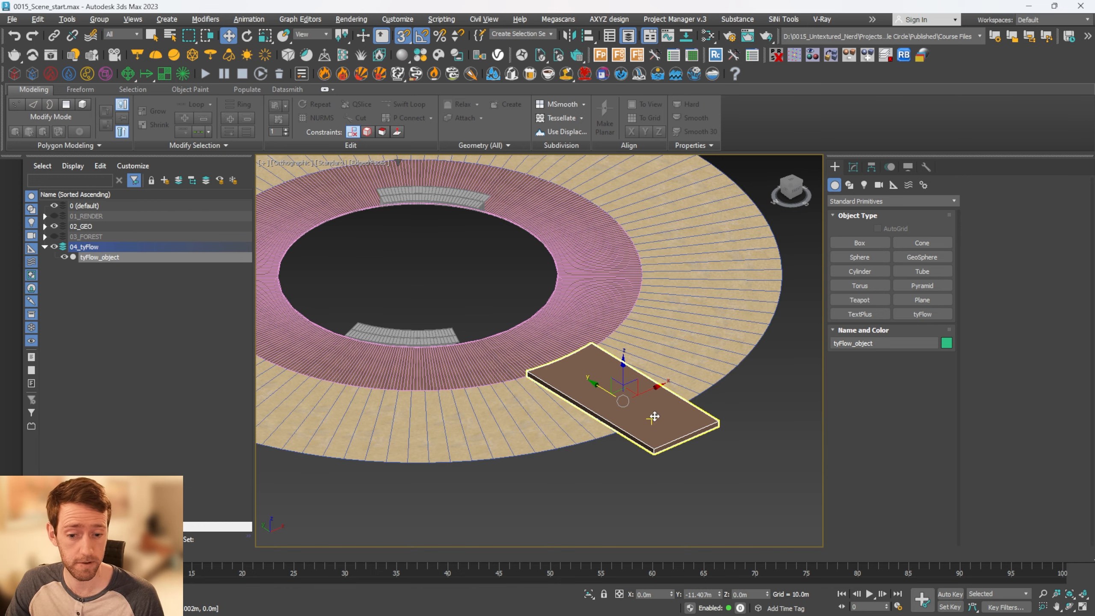
Create a tyFlow object in the empty area beside the rectangular entrance path slab
alt+middle_drag(653, 415, 627, 465)
scroll(652, 423, up, 3)
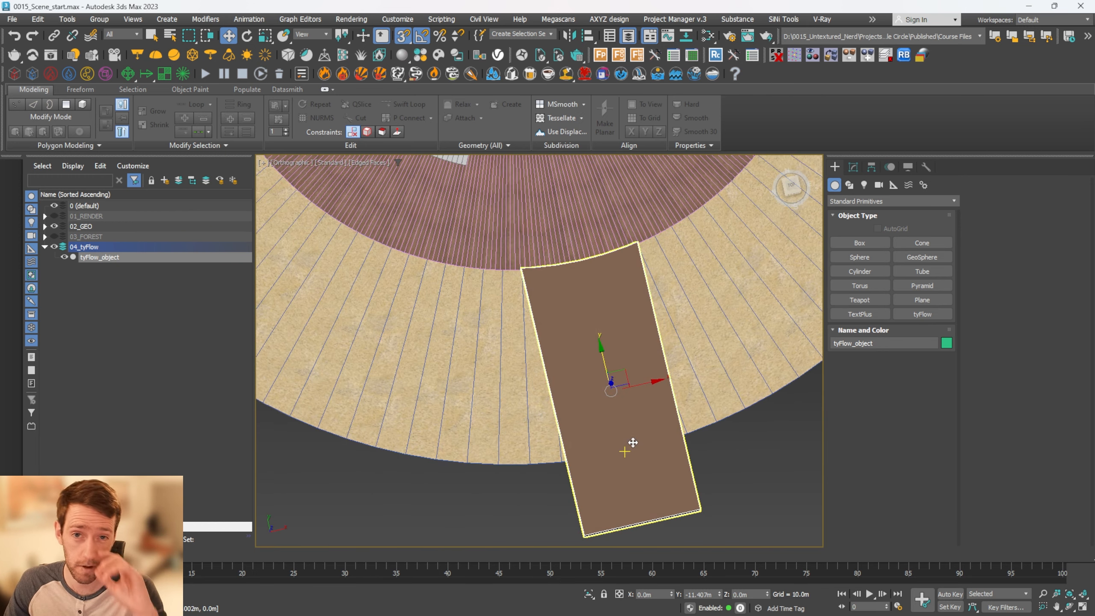
click(926, 313)
scroll(729, 397, down, 3)
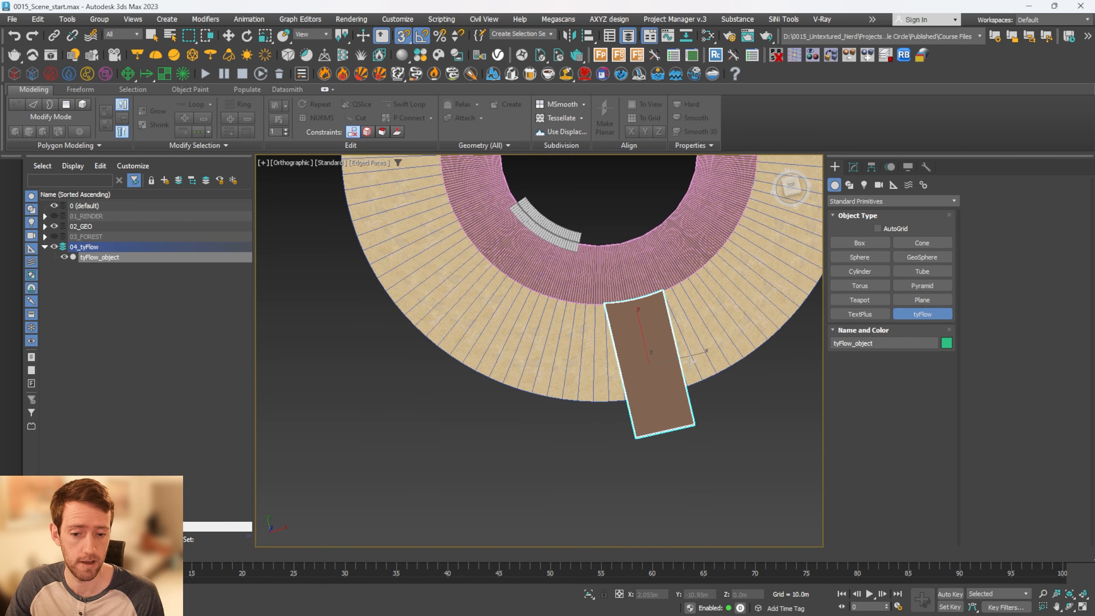
click(729, 398)
key(w)
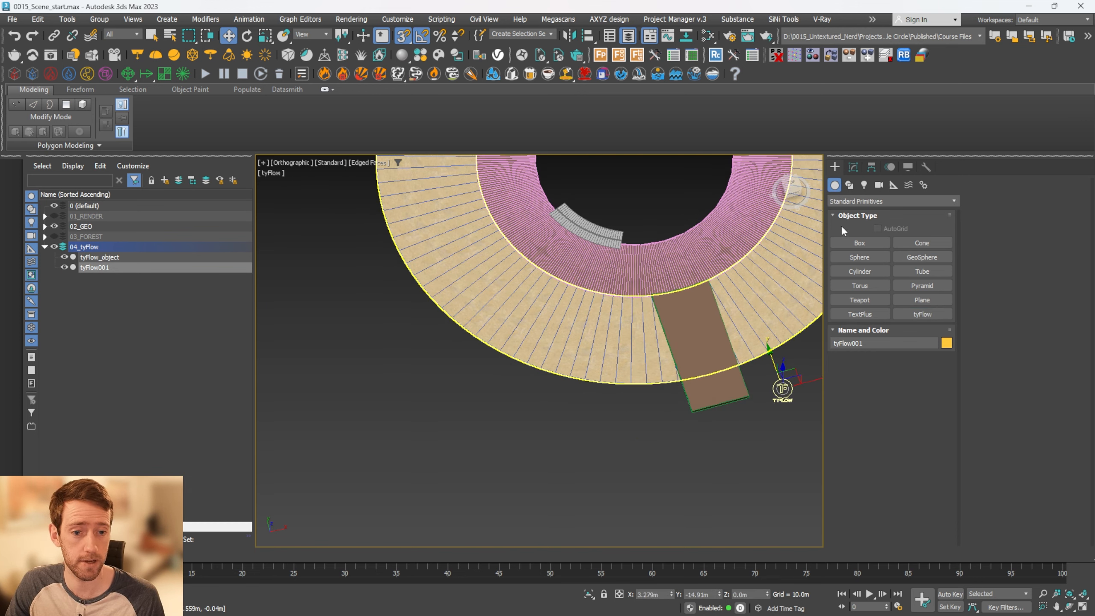
Open the new flow's editor in a smaller window and add an event with a Birth Objects operator
click(852, 167)
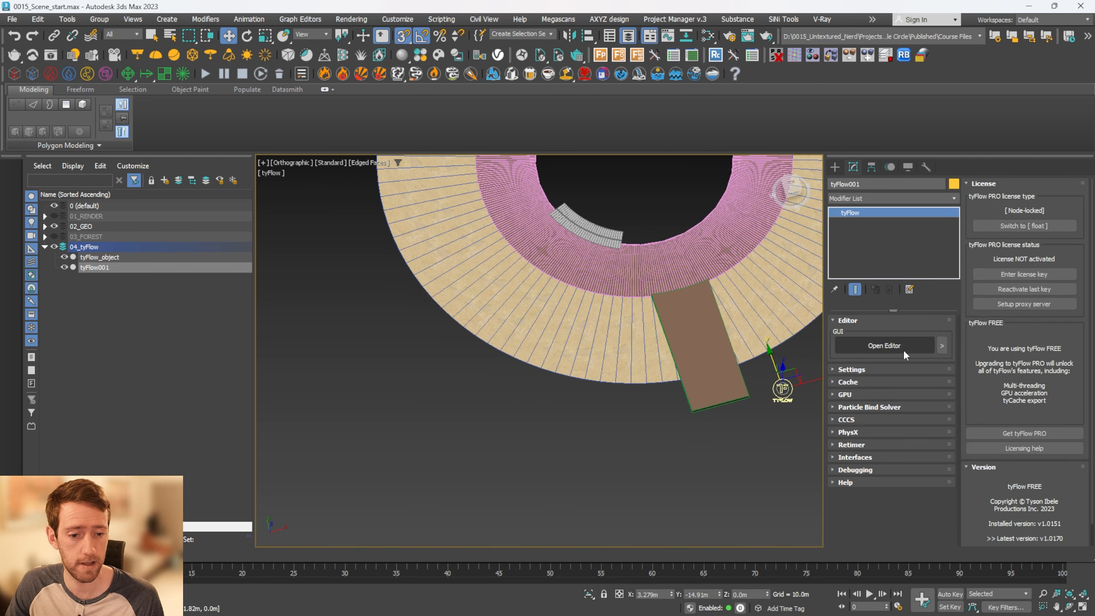
click(901, 347)
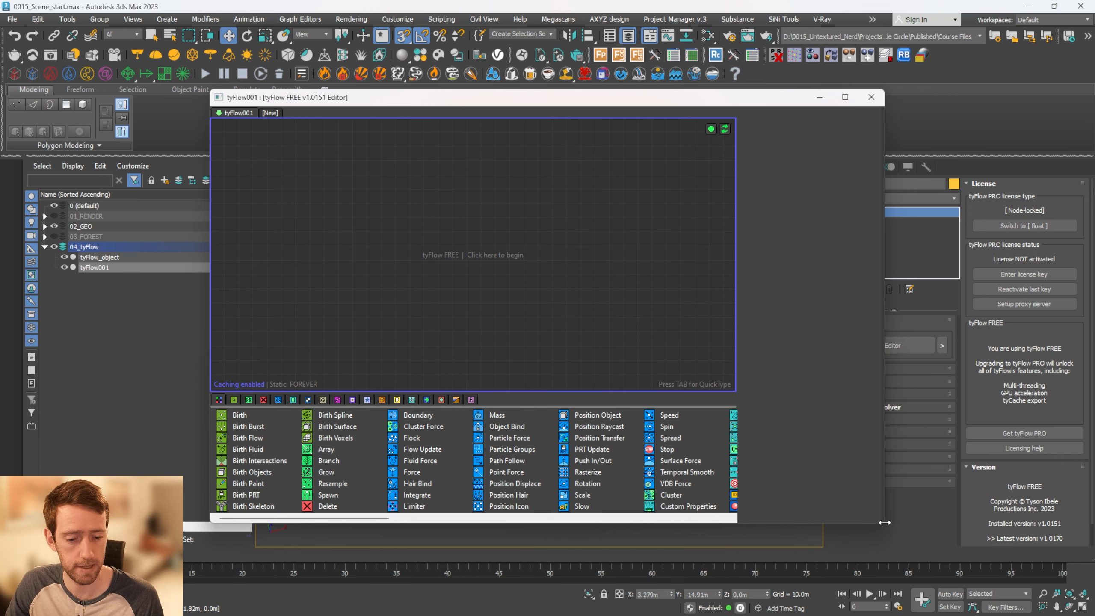
drag(884, 523, 759, 464)
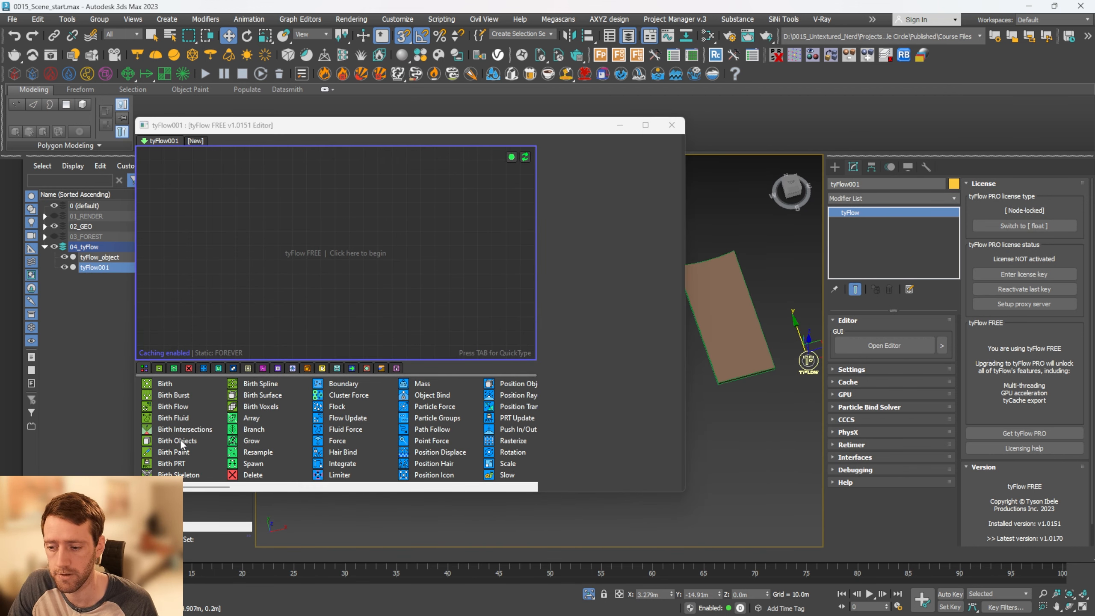
drag(178, 440, 412, 227)
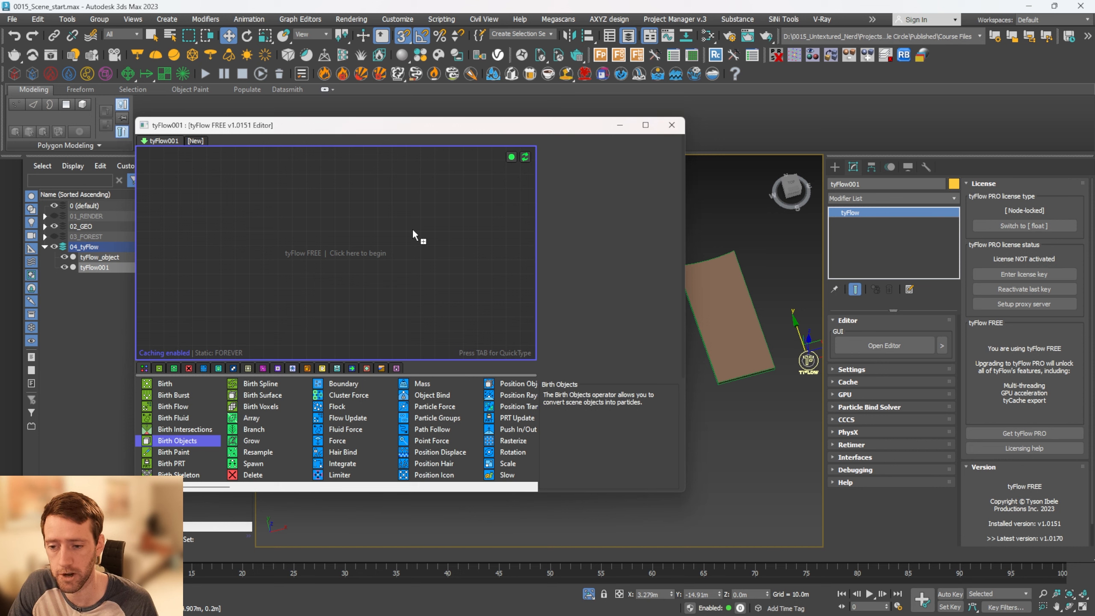
drag(339, 251, 339, 252)
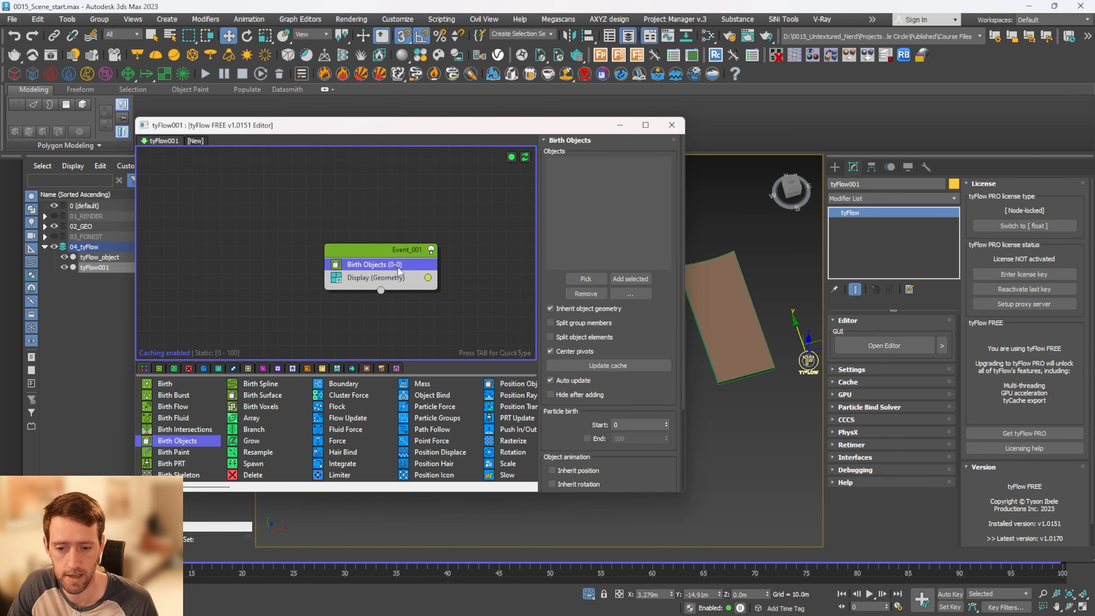
Assign the slab tyFlow_object as the Birth Objects source and hide the original slab
click(585, 279)
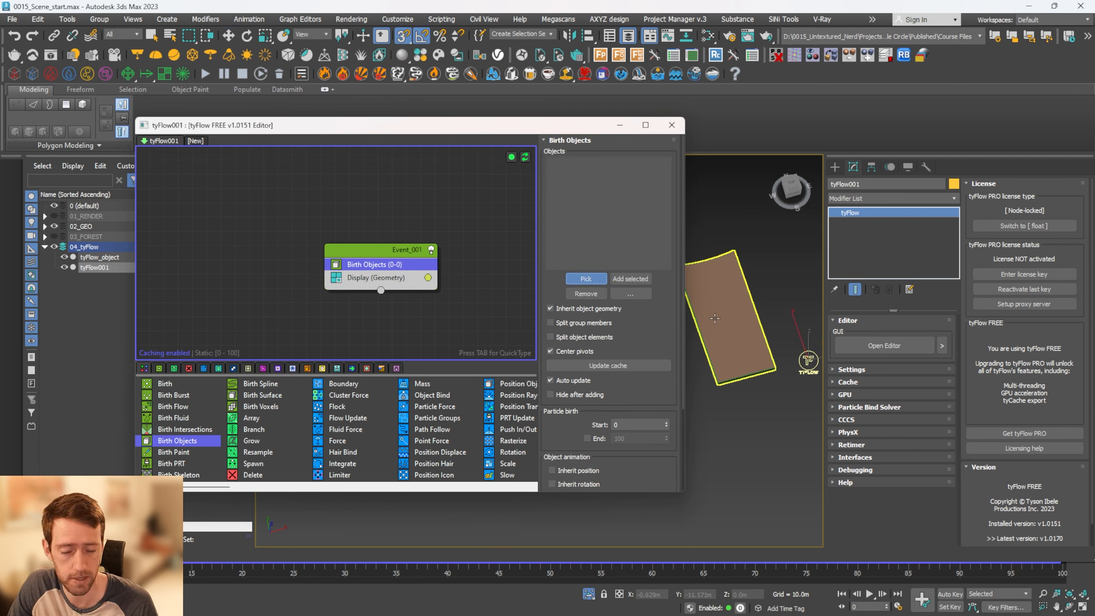
click(728, 320)
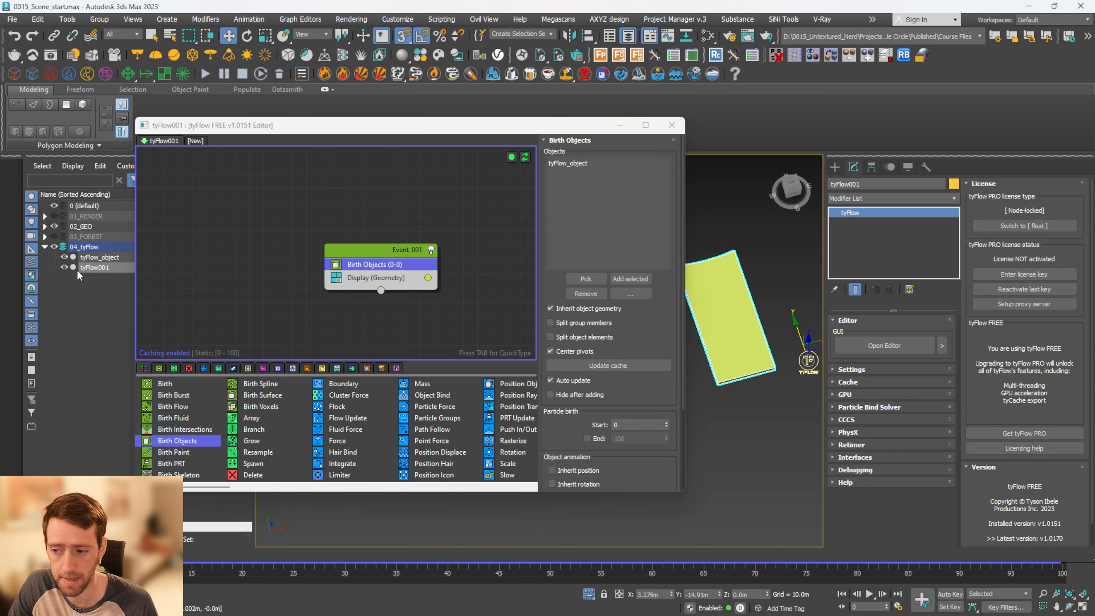
click(64, 267)
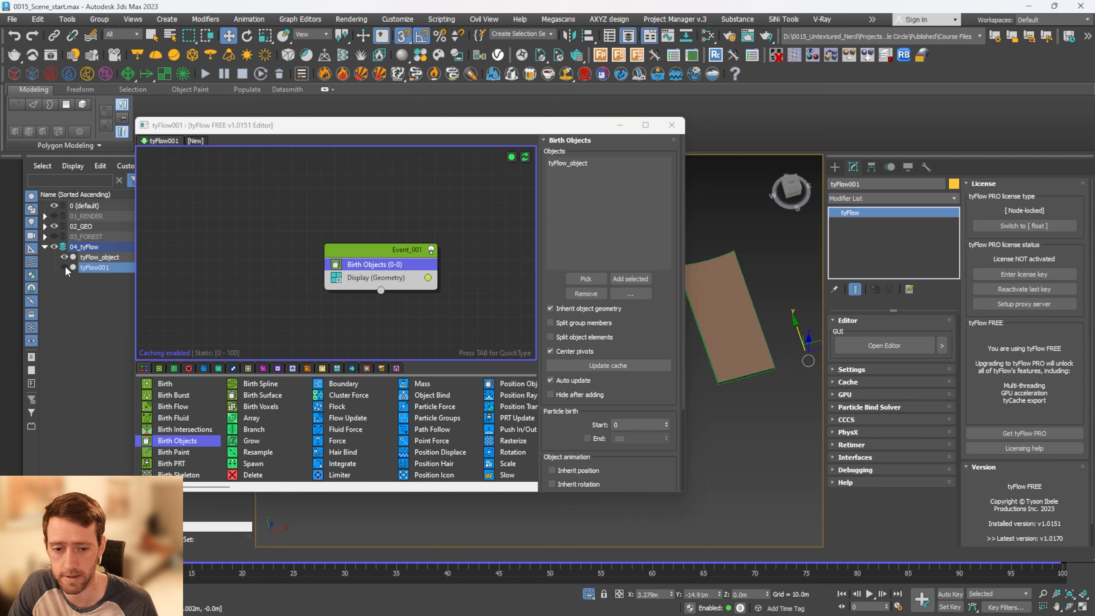
click(64, 267)
click(64, 257)
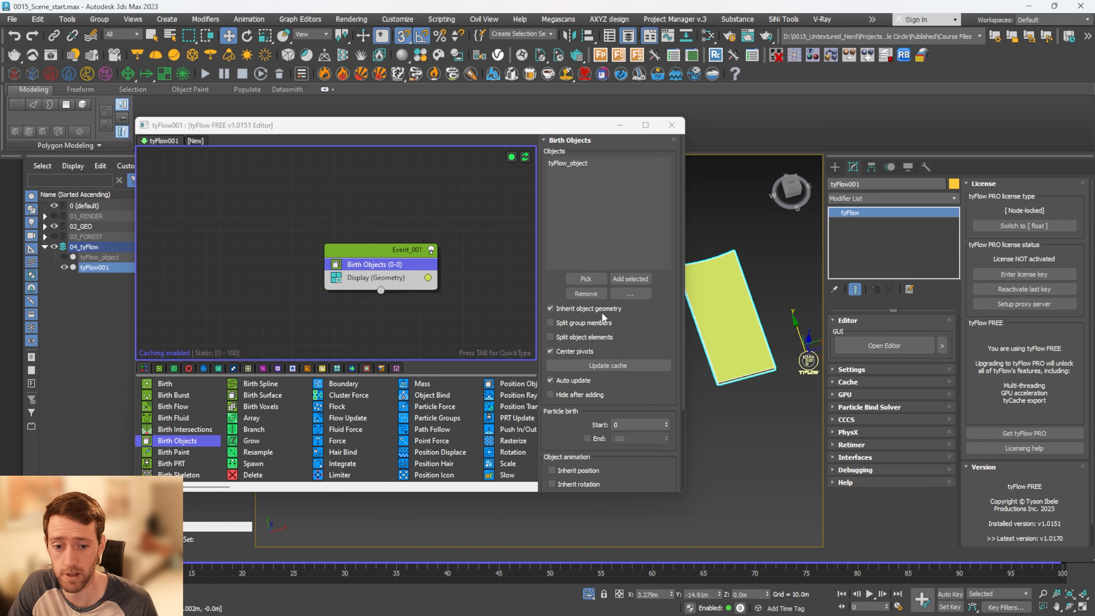
scroll(750, 332, up, 5)
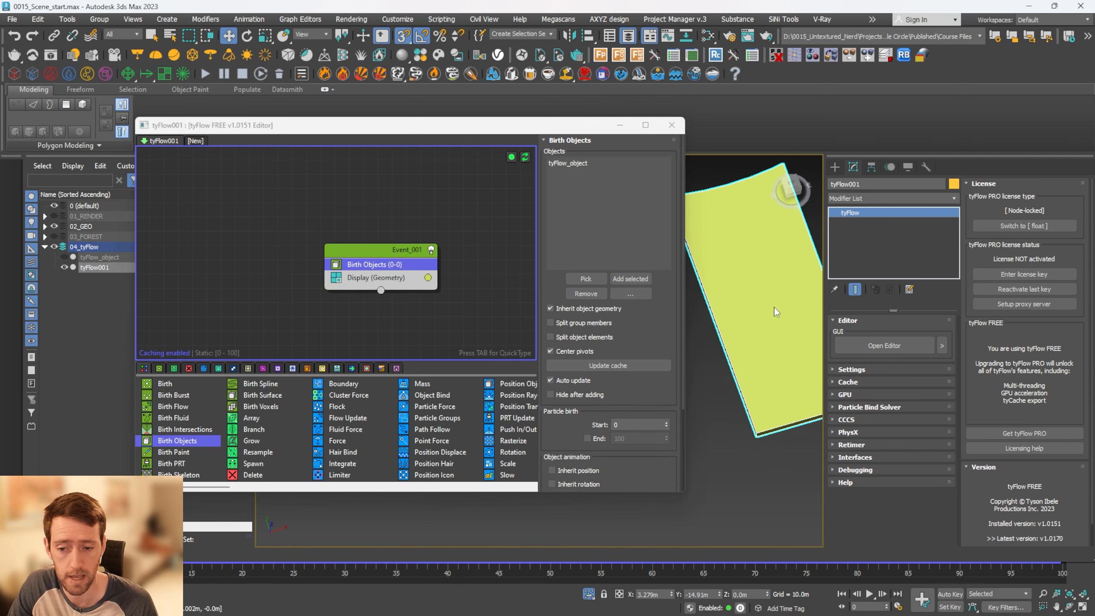
Add a Voronoi Fracture operator to the event after Birth Objects
drag(377, 248, 373, 241)
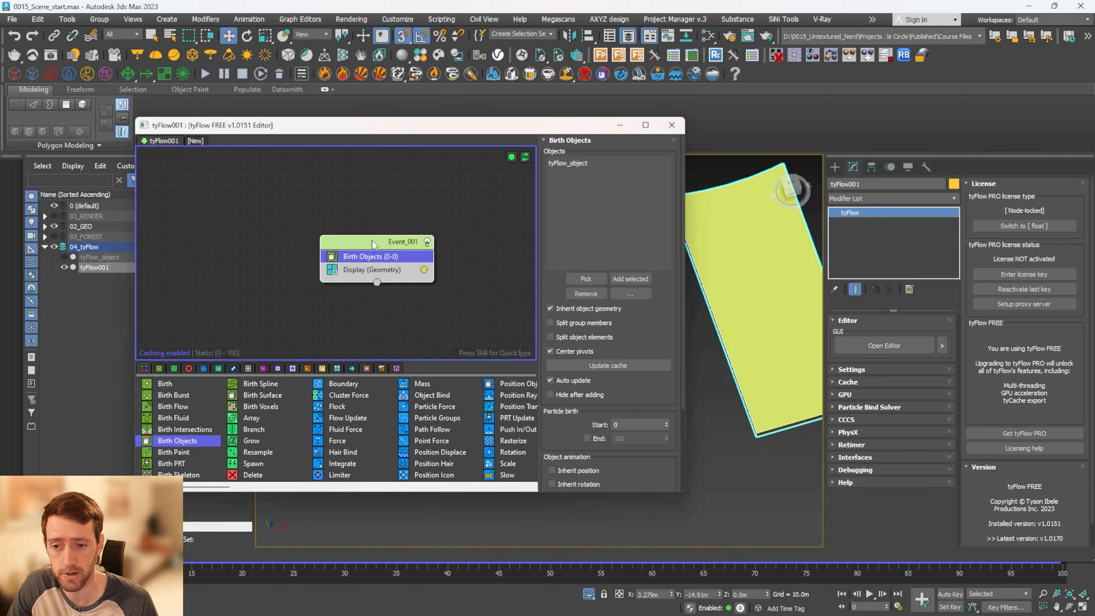
key(Tab)
text(v)
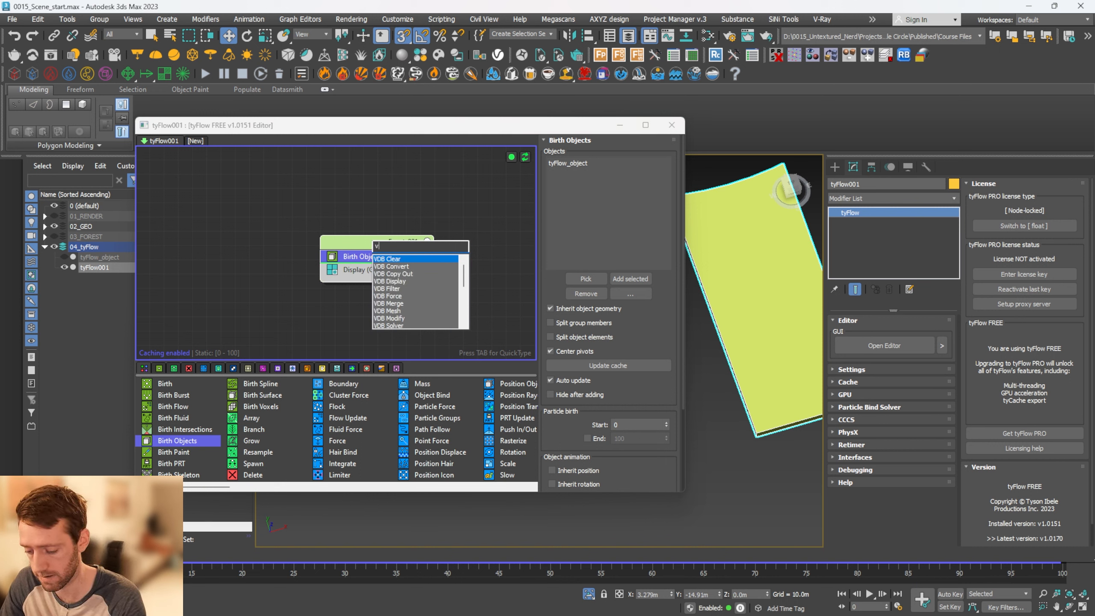
text(o)
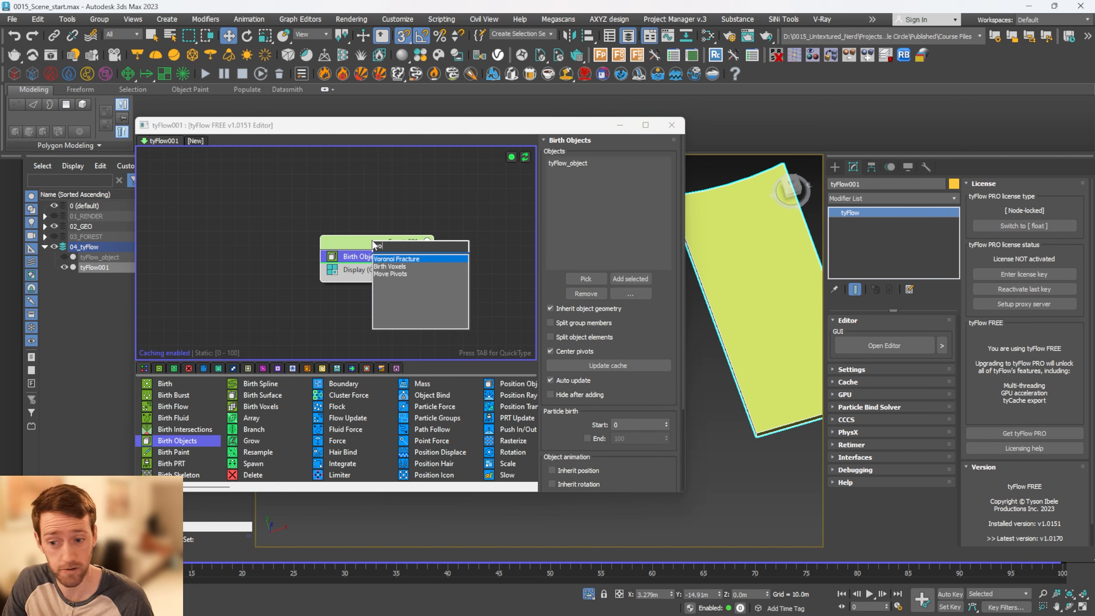
click(399, 260)
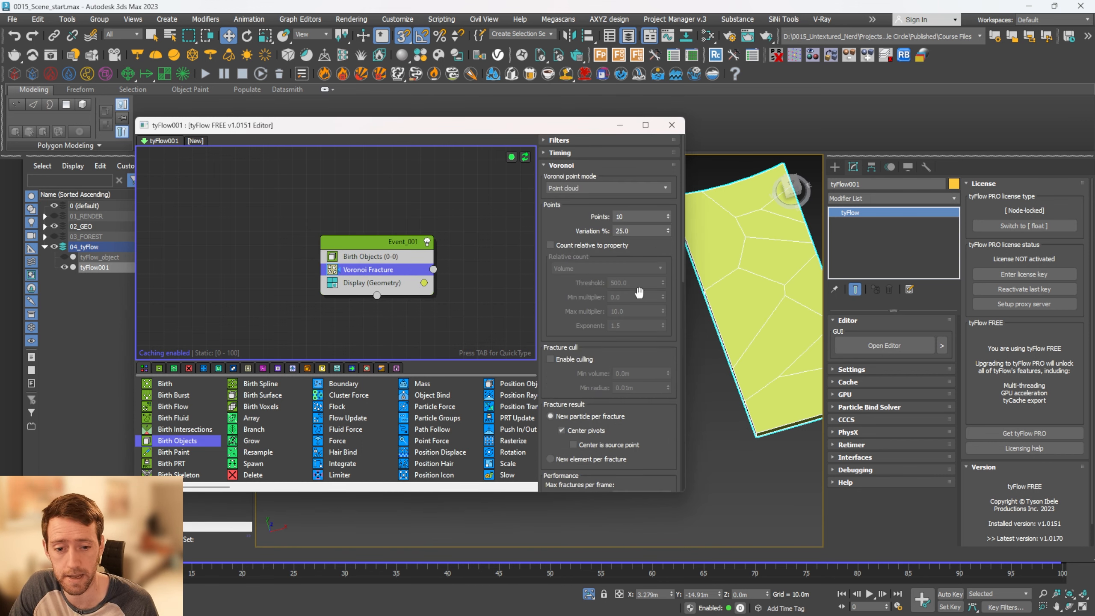
Set the Voronoi Fracture point count to 15, keeping the fractured slab in view beside the editor
alt+middle_drag(785, 304, 781, 330)
drag(569, 135, 475, 144)
scroll(733, 269, up, 5)
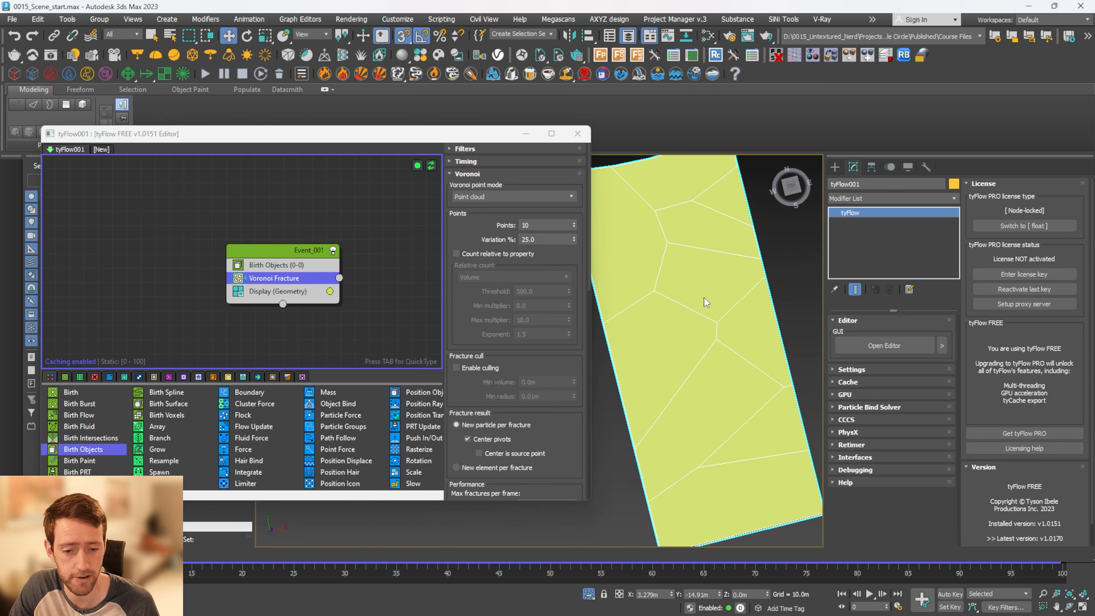
alt+middle_drag(707, 269, 701, 305)
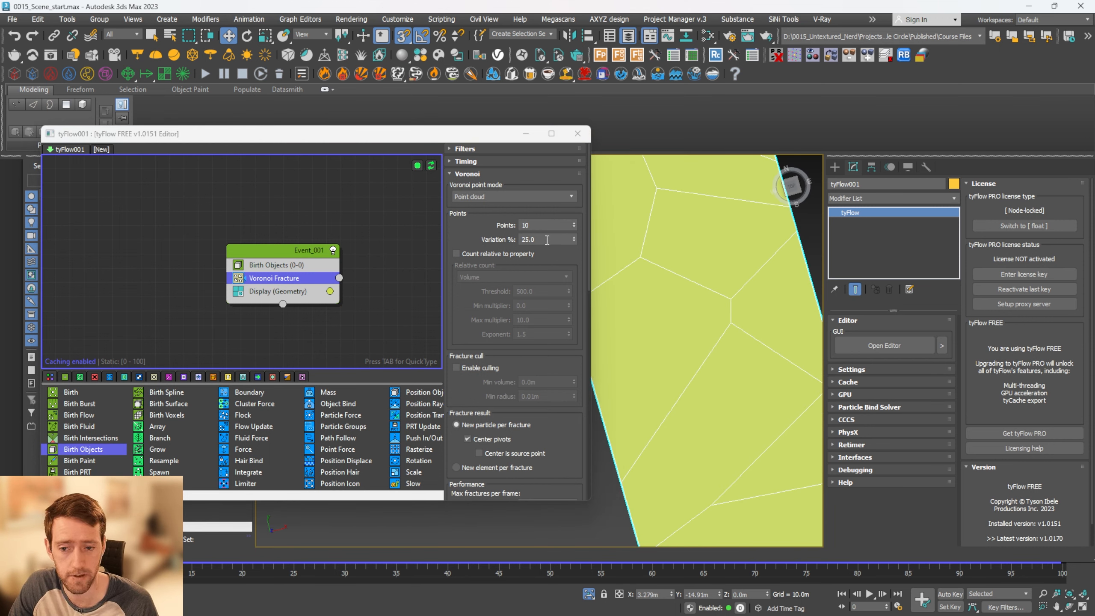
scroll(611, 254, down, 4)
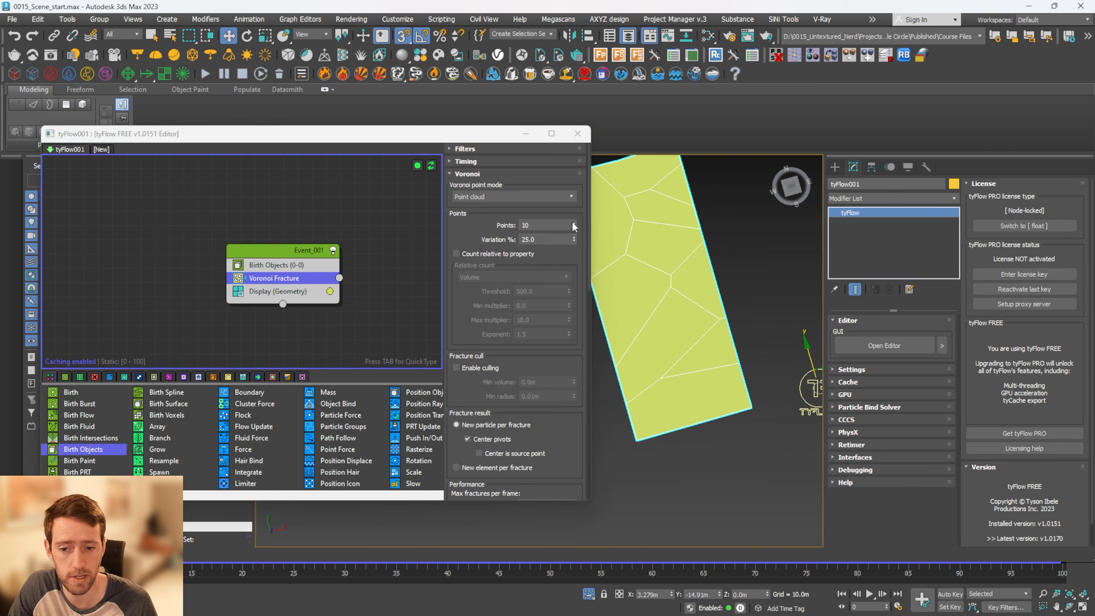
mouse_move(571, 220)
mouse_down()
mouse_move(569, 197)
mouse_move(569, 213)
mouse_up()
text(1)
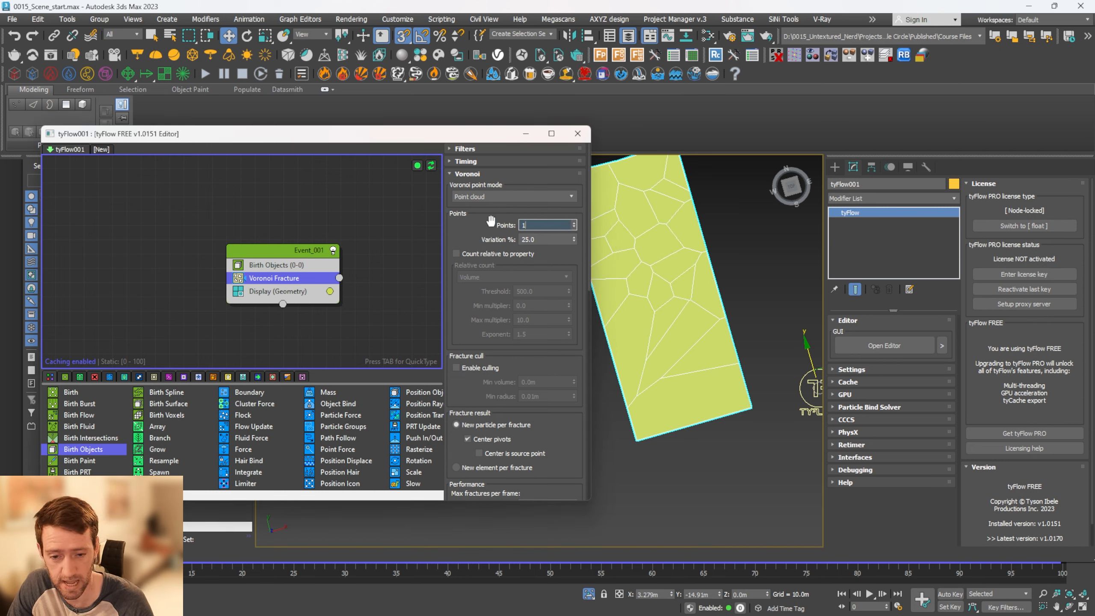
text(5)
key(Return)
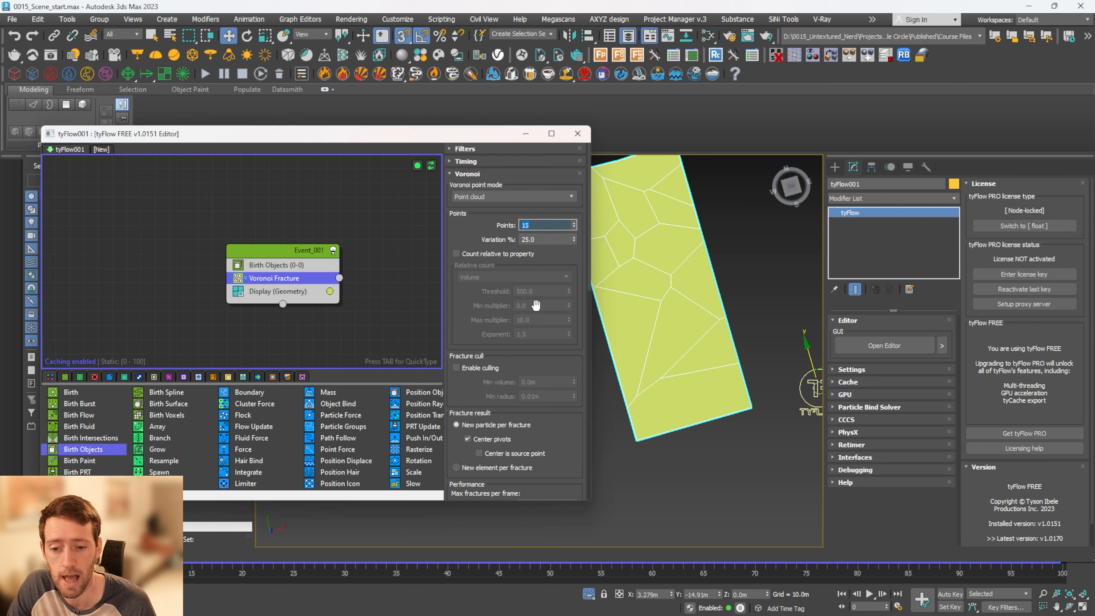
Set the Voronoi slice plane separation to 0.06 m and check the gaps between the slab pieces
scroll(485, 209, down, 5)
scroll(485, 209, down, 3)
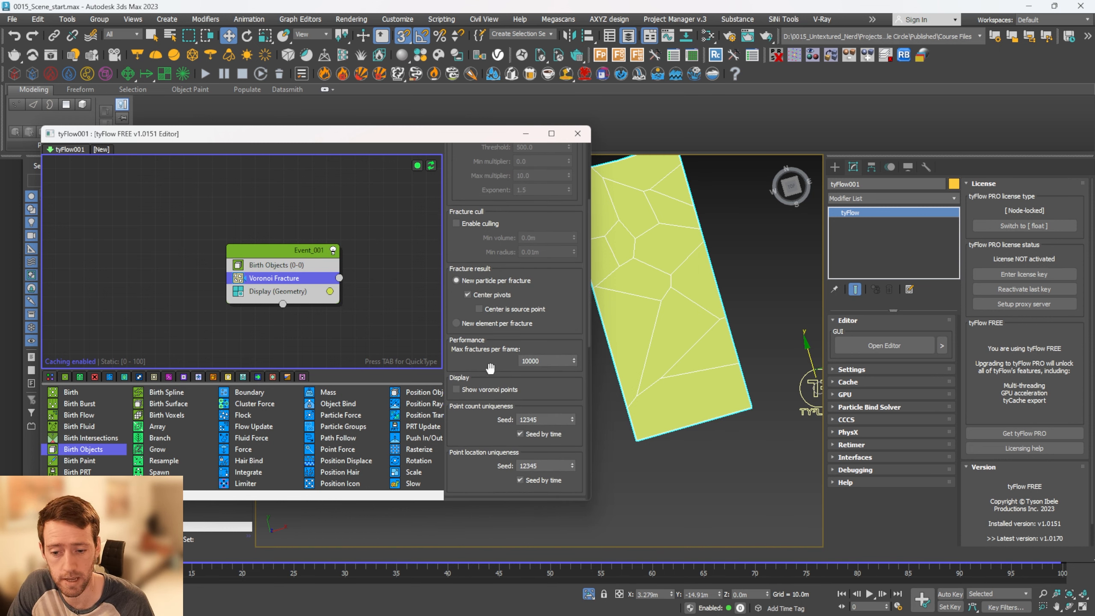
scroll(489, 367, down, 4)
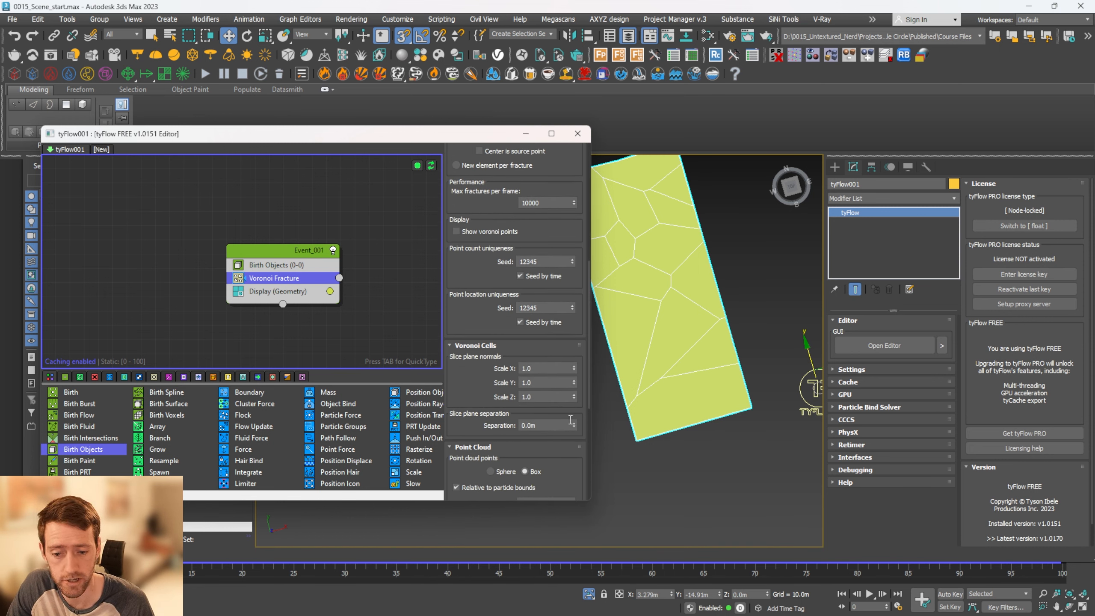
mouse_move(573, 427)
mouse_down()
mouse_move(572, 395)
mouse_move(574, 427)
mouse_up()
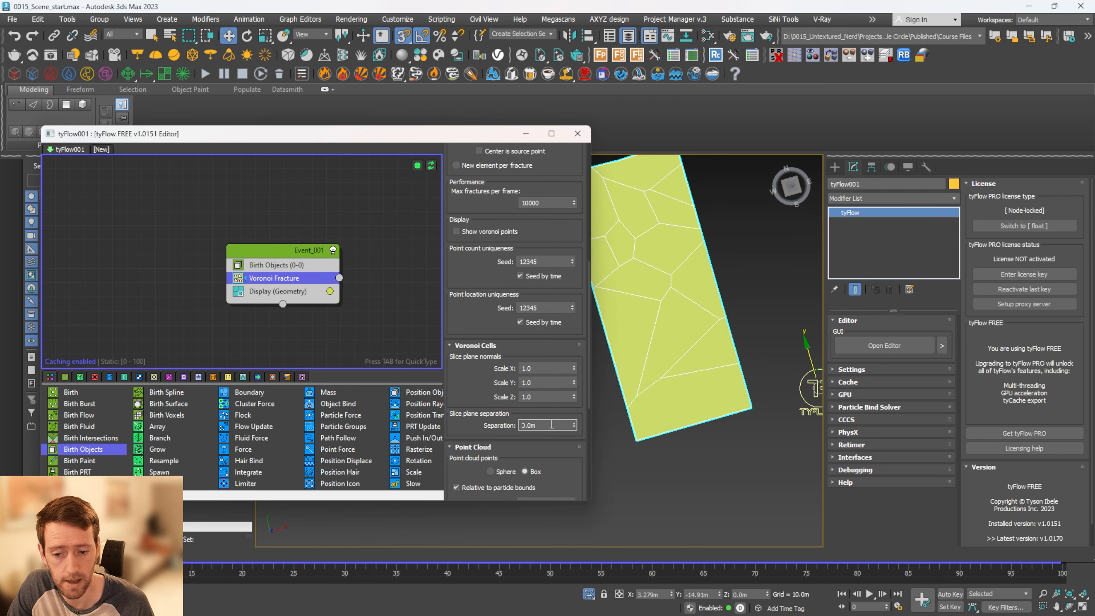
text(6)
key(Return)
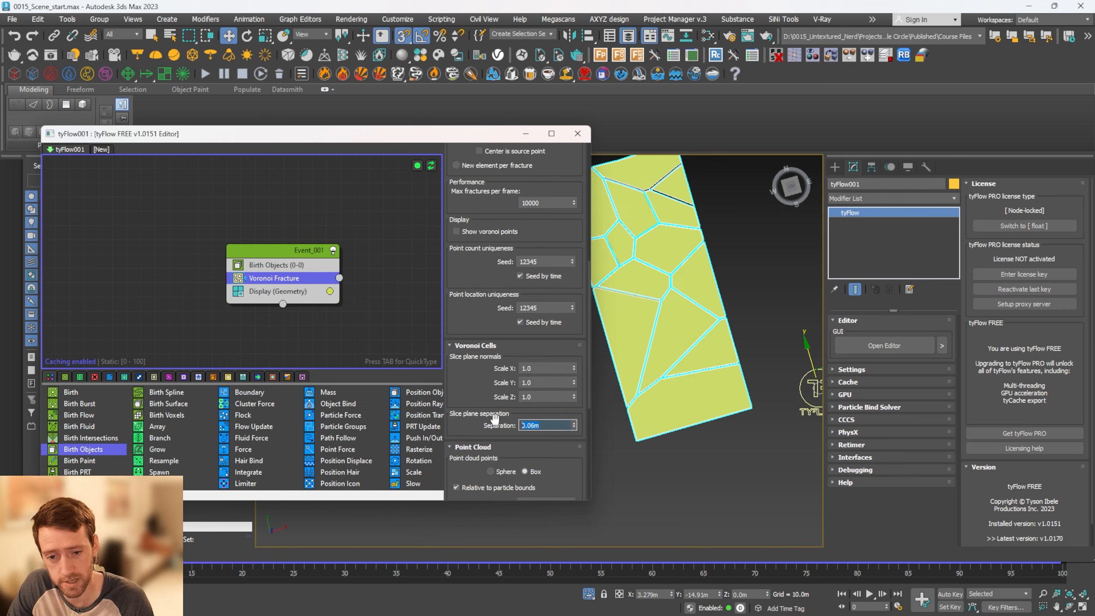
scroll(752, 344, up, 10)
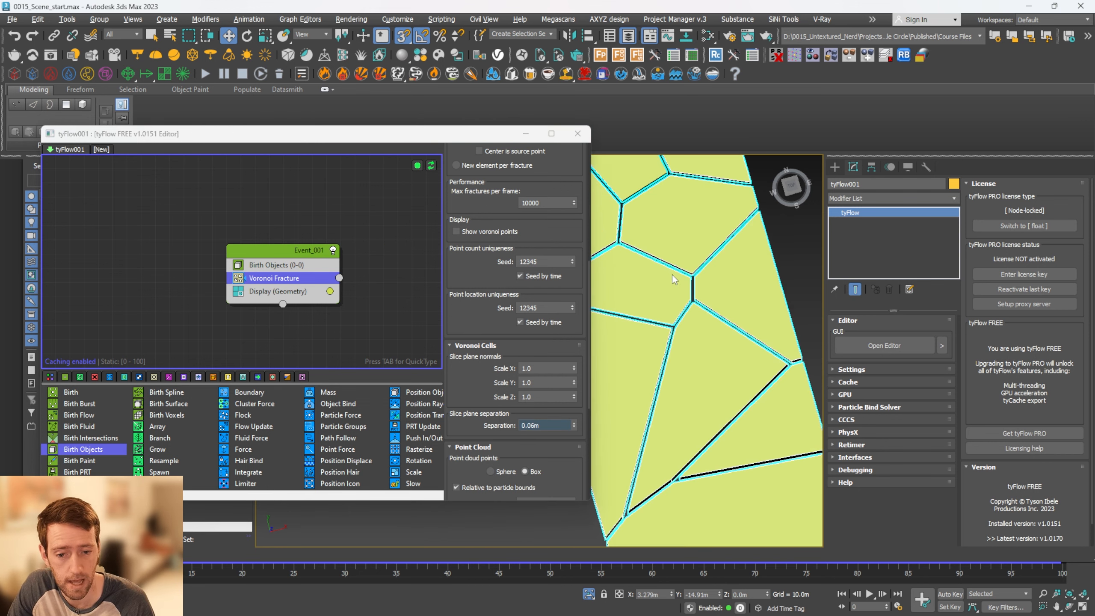
scroll(728, 293, down, 10)
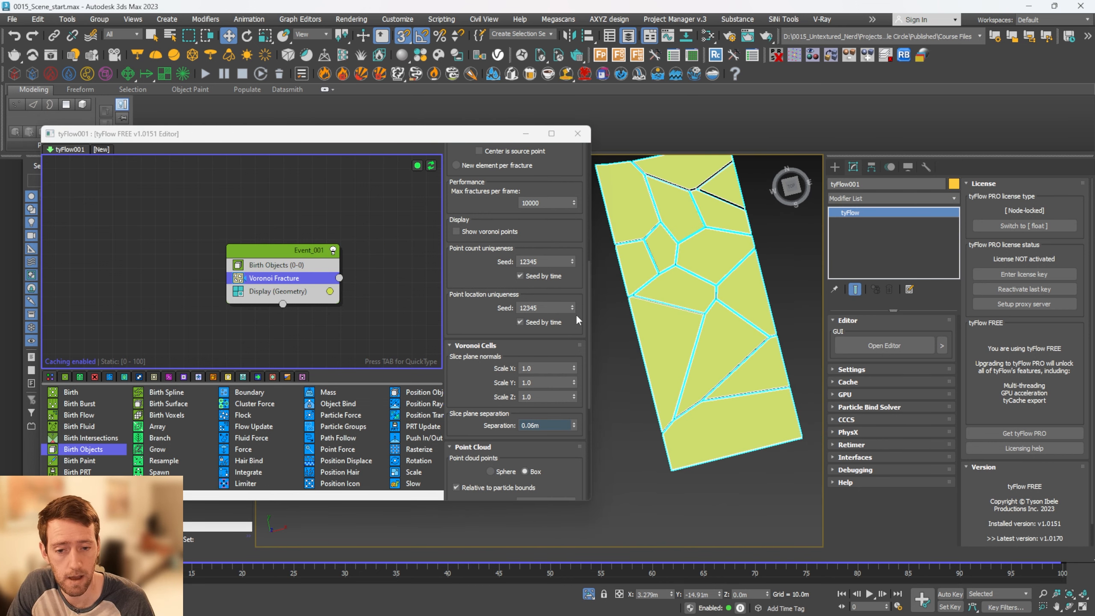
Add a second Voronoi Fracture operator to the event, below the existing one
drag(257, 251, 270, 253)
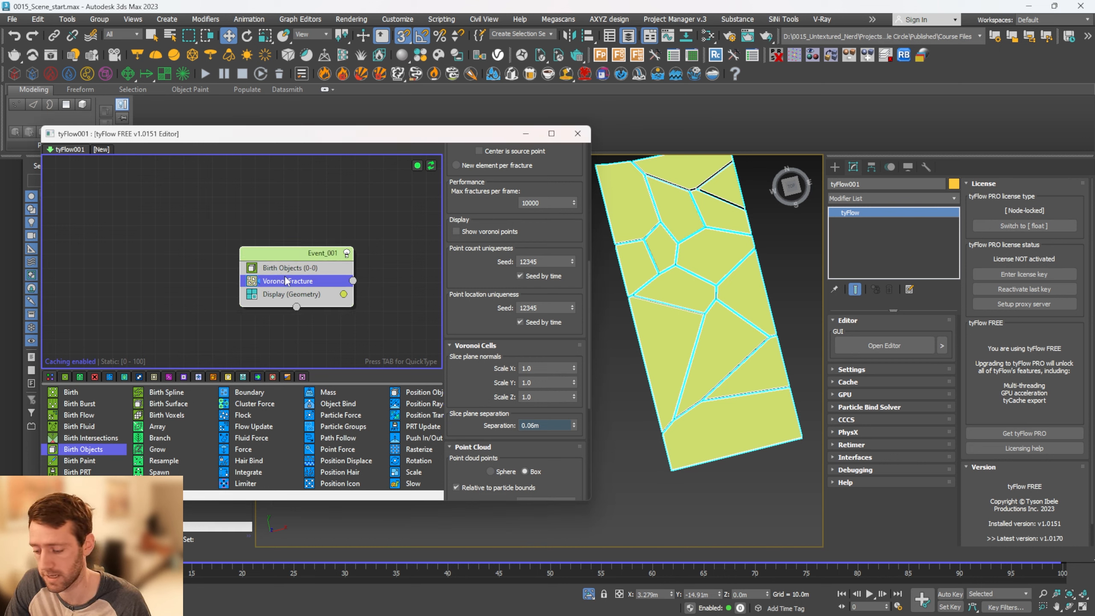
key(Tab)
text(vor)
key(Return)
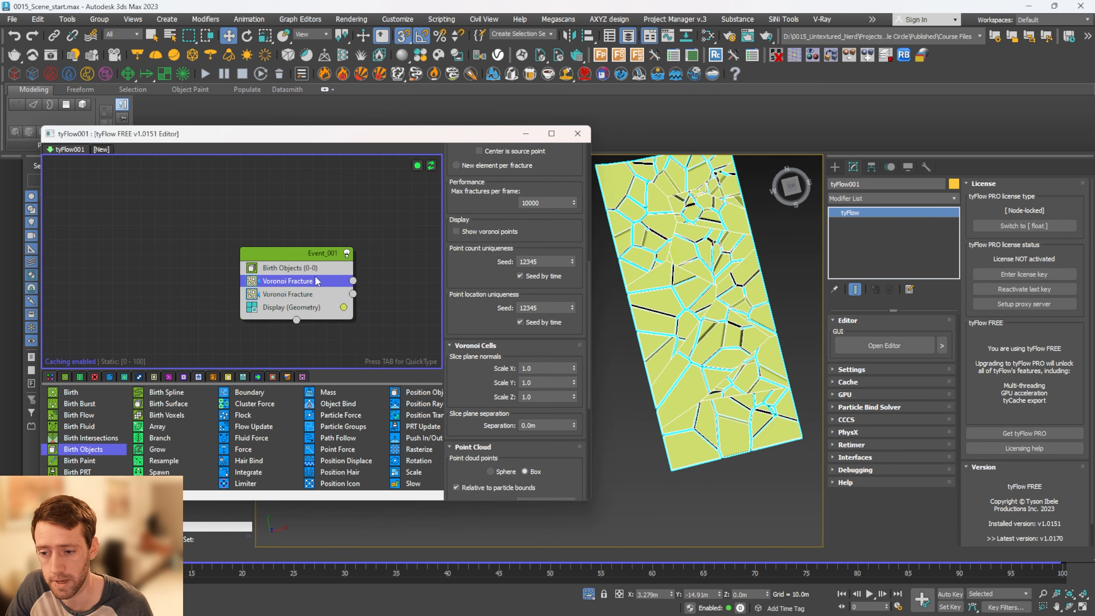
click(307, 294)
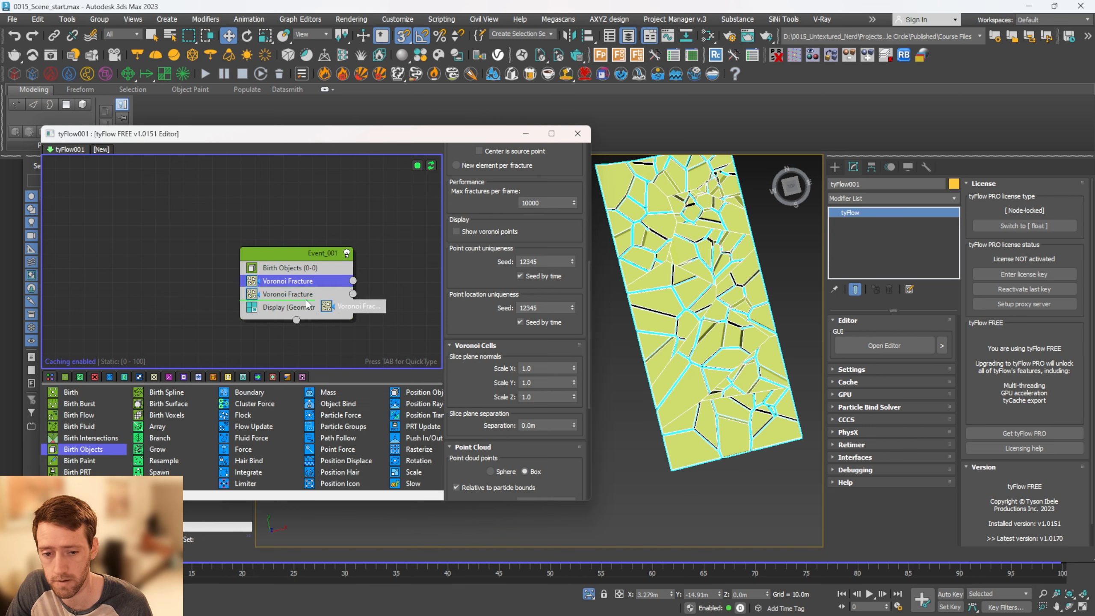
scroll(734, 246, up, 5)
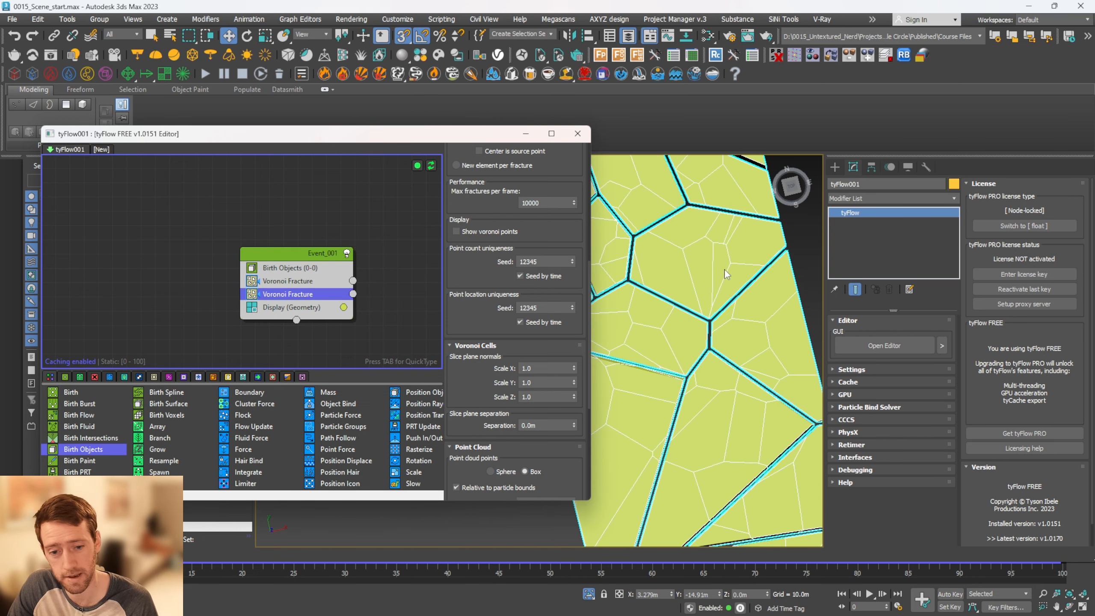
Set the second Voronoi Fracture's point count to 2 and check how it splits the slab pieces
drag(527, 217, 521, 431)
drag(482, 202, 493, 265)
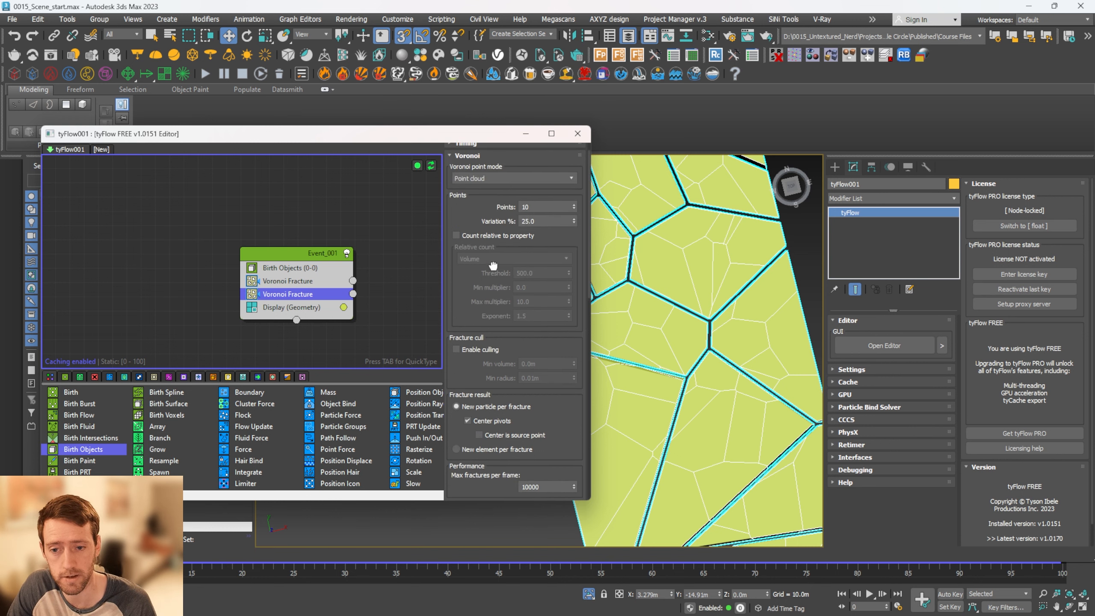
click(573, 206)
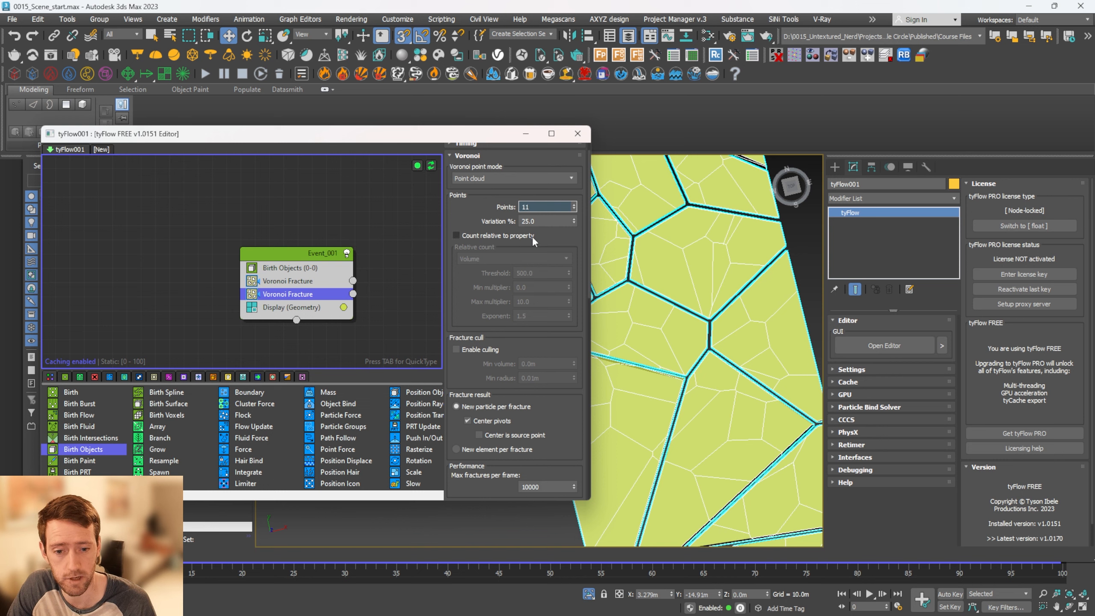
text(2)
key(Return)
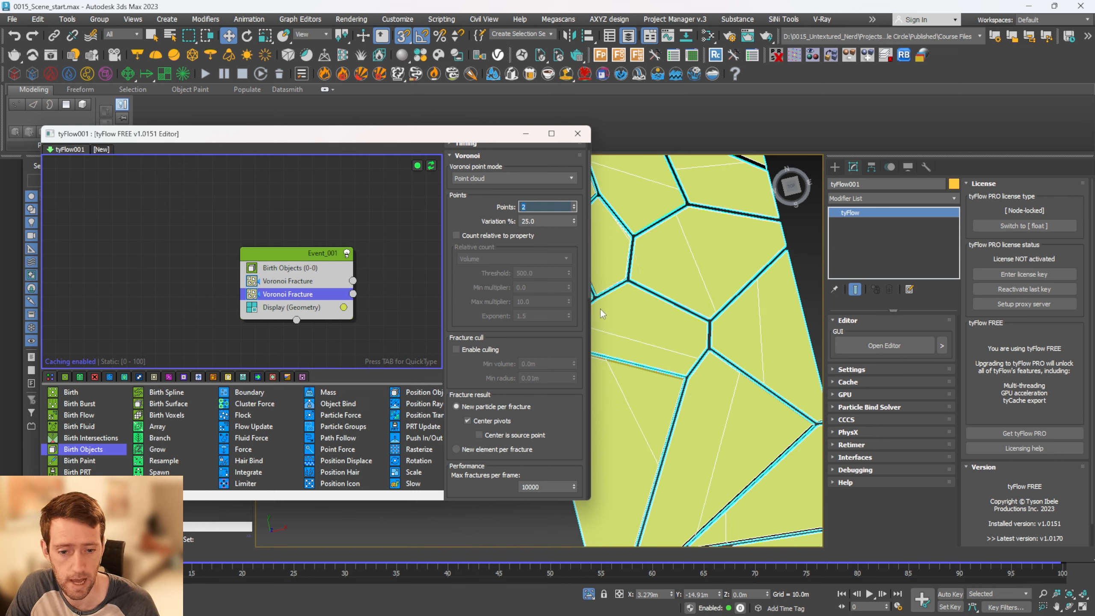
scroll(696, 337, down, 5)
scroll(681, 353, up, 1)
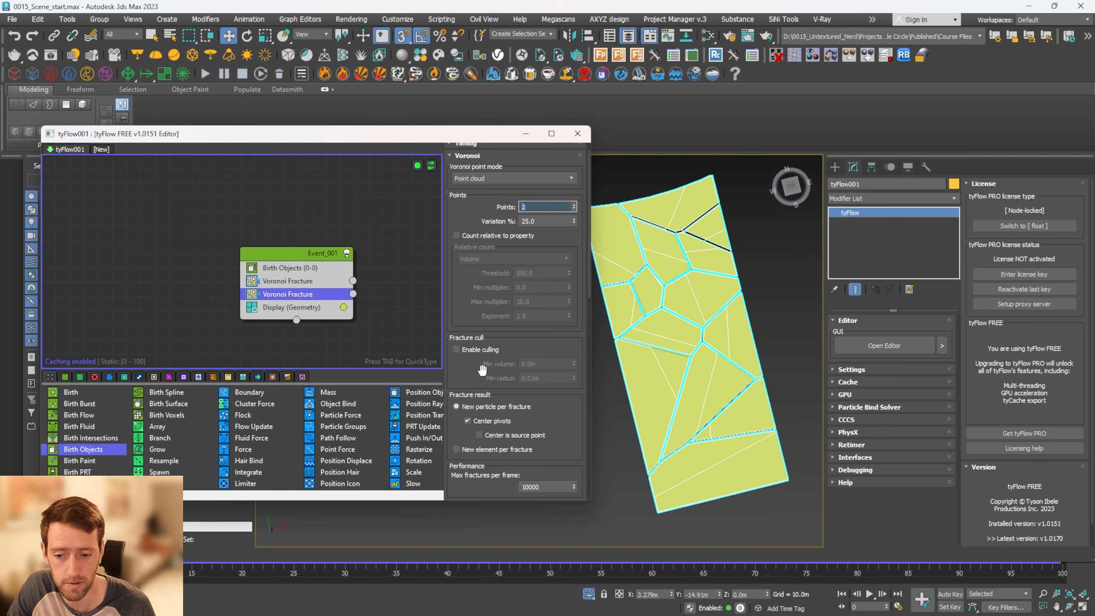
Set the second Voronoi Fracture's slice plane separation to 0.06 m
drag(482, 370, 503, 188)
scroll(556, 444, down, 5)
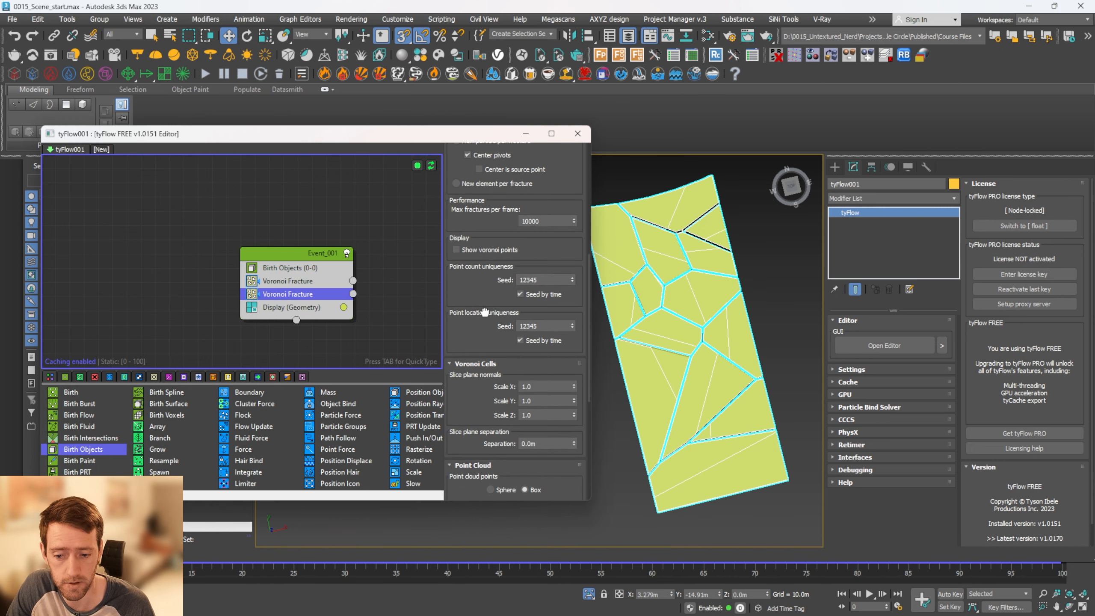
drag(552, 445, 499, 442)
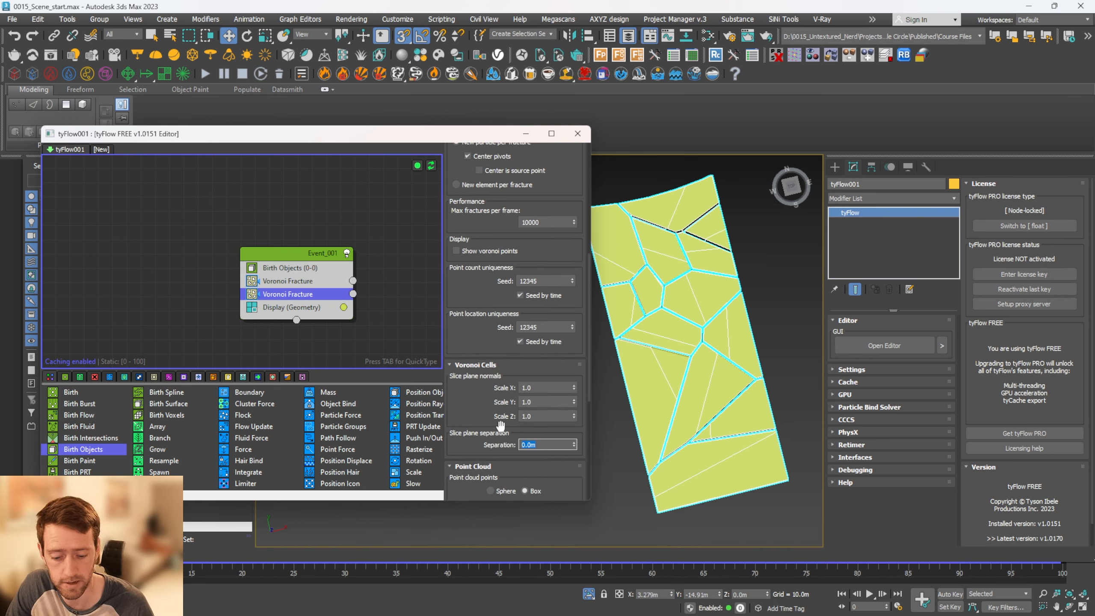
text(.06)
key(Return)
scroll(736, 379, up, 5)
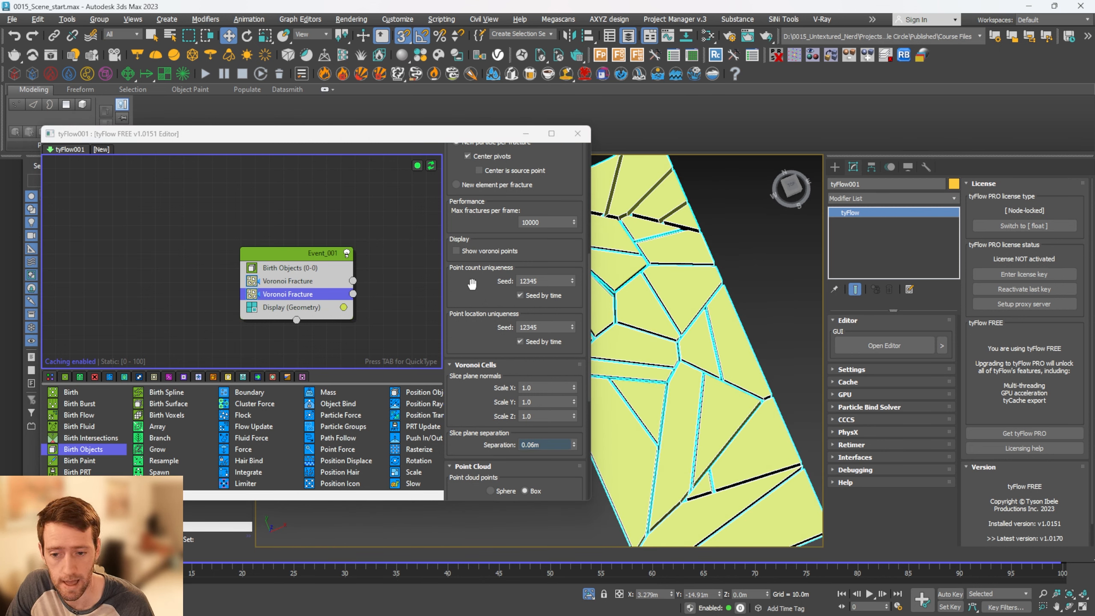
Try fracture culling on the second Voronoi Fracture operator and switch it off again
drag(472, 285, 473, 351)
scroll(728, 404, down, 2)
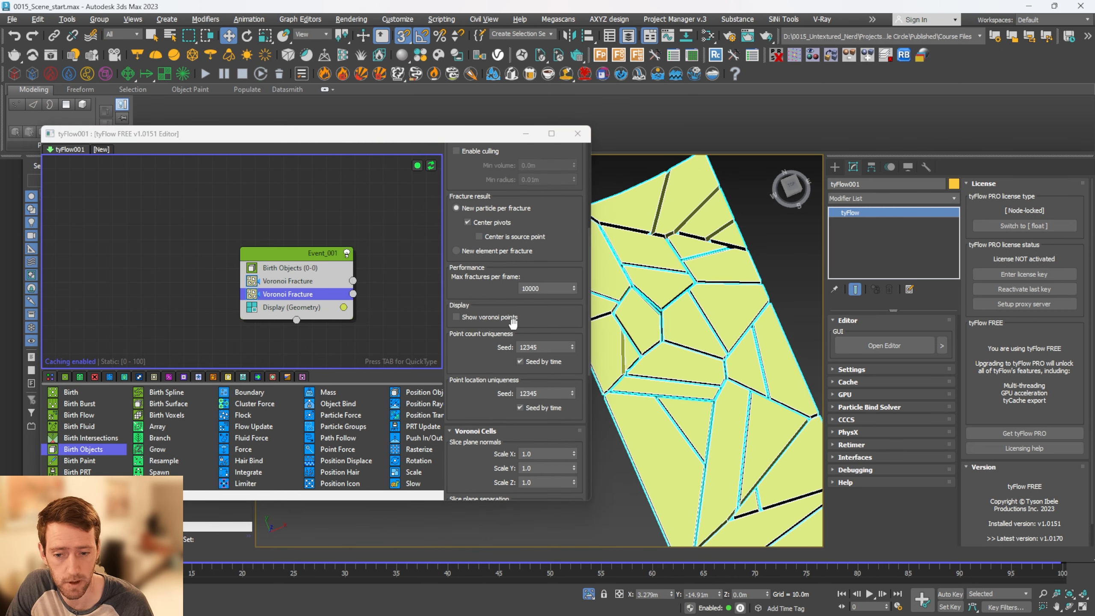
scroll(500, 298, up, 3)
drag(491, 250, 488, 351)
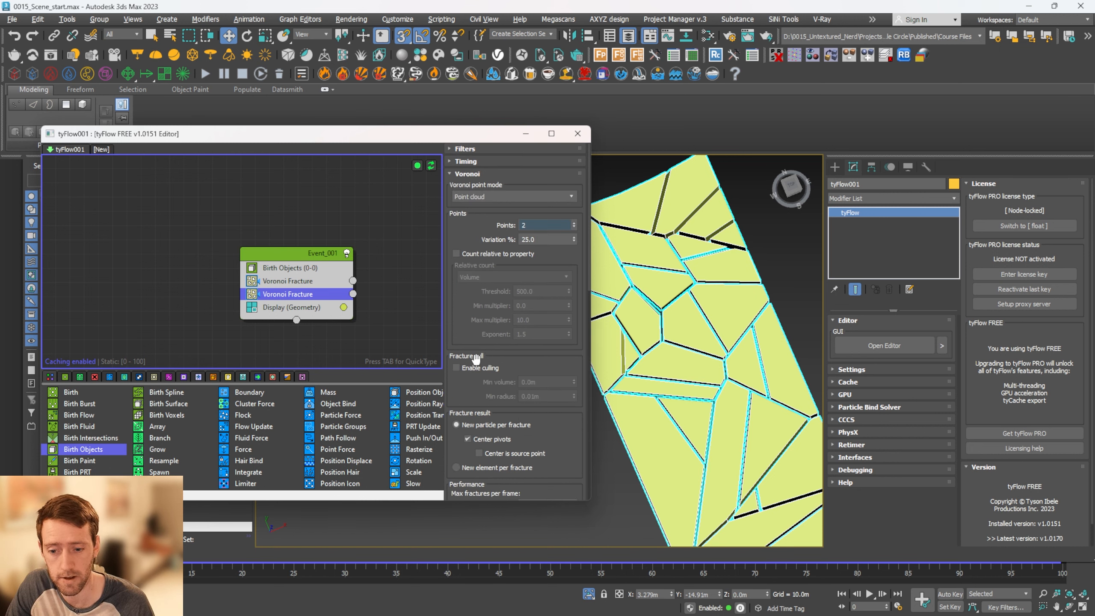
click(468, 367)
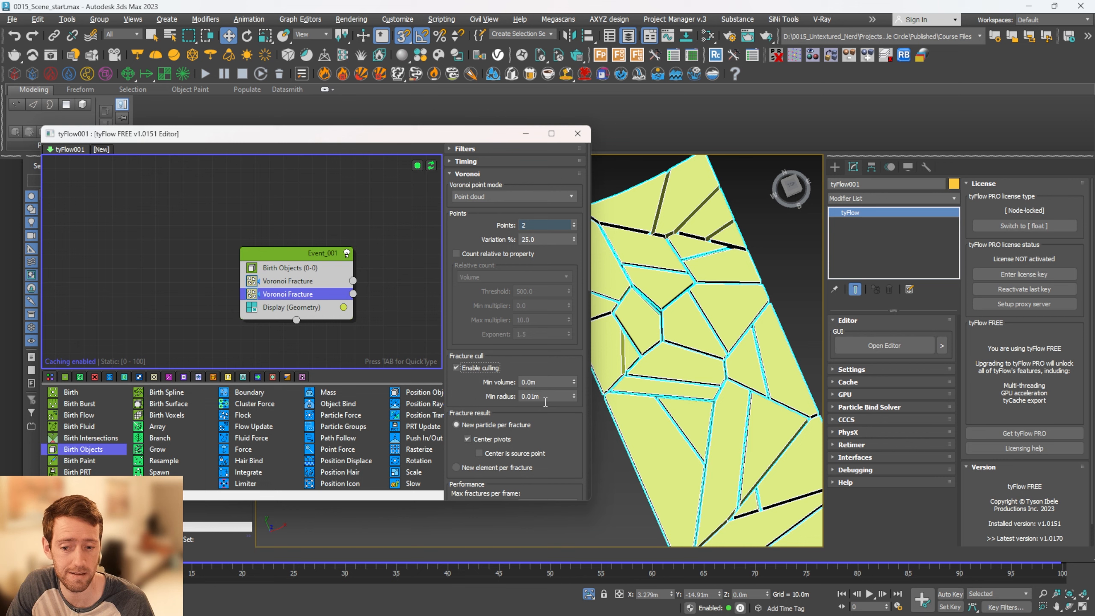
click(469, 367)
Delete the second Voronoi Fracture operator from the event
right_click(303, 294)
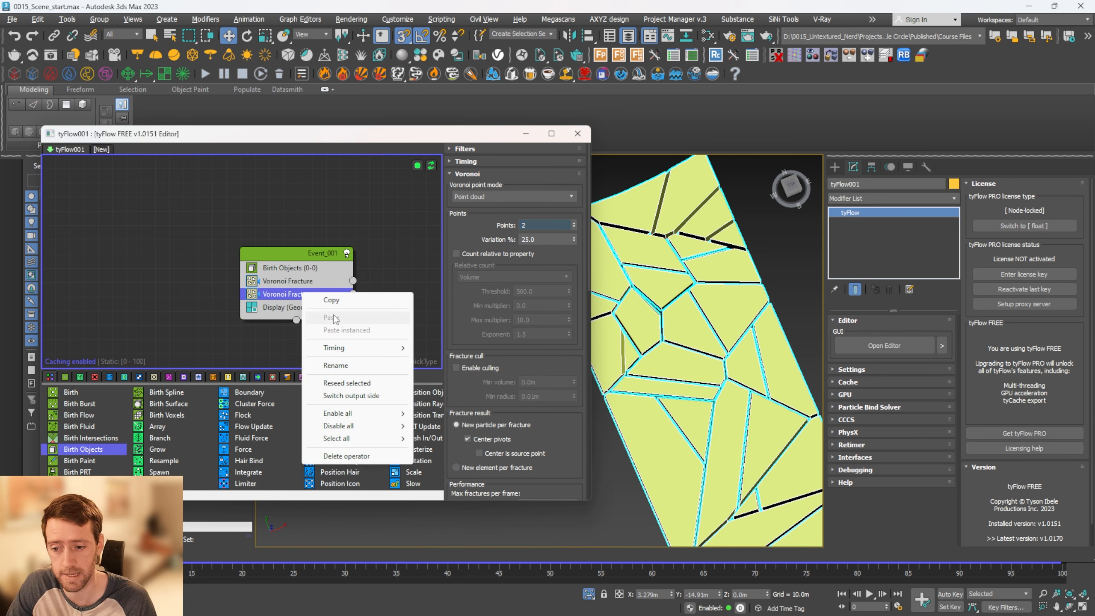
click(346, 455)
scroll(722, 367, down, 5)
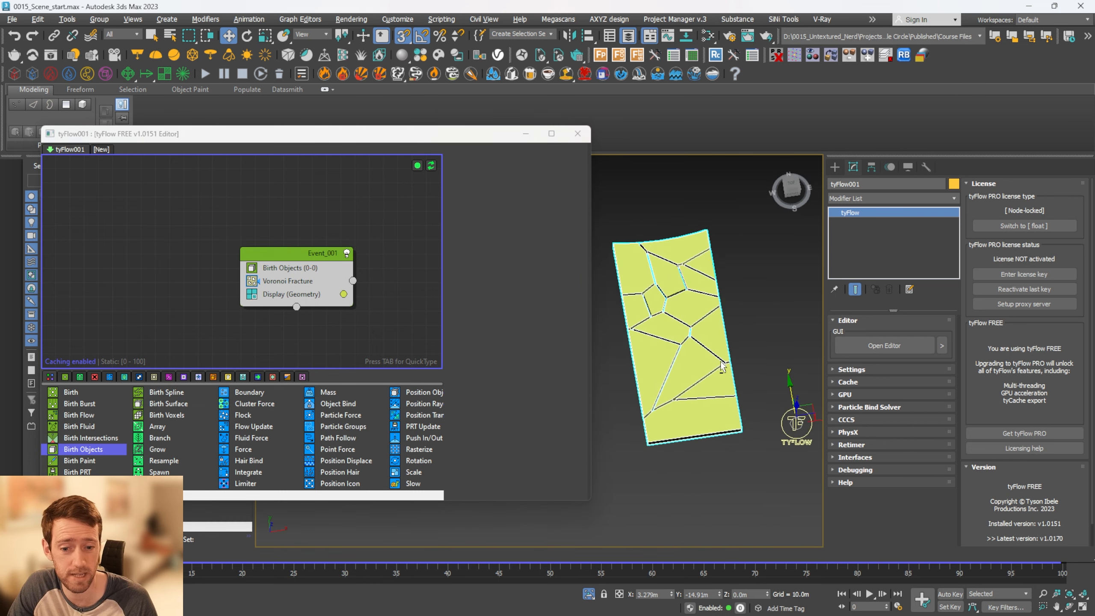
alt+middle_drag(722, 366, 714, 381)
mouse_move(238, 137)
mouse_down()
mouse_move(302, 137)
mouse_move(247, 125)
mouse_up()
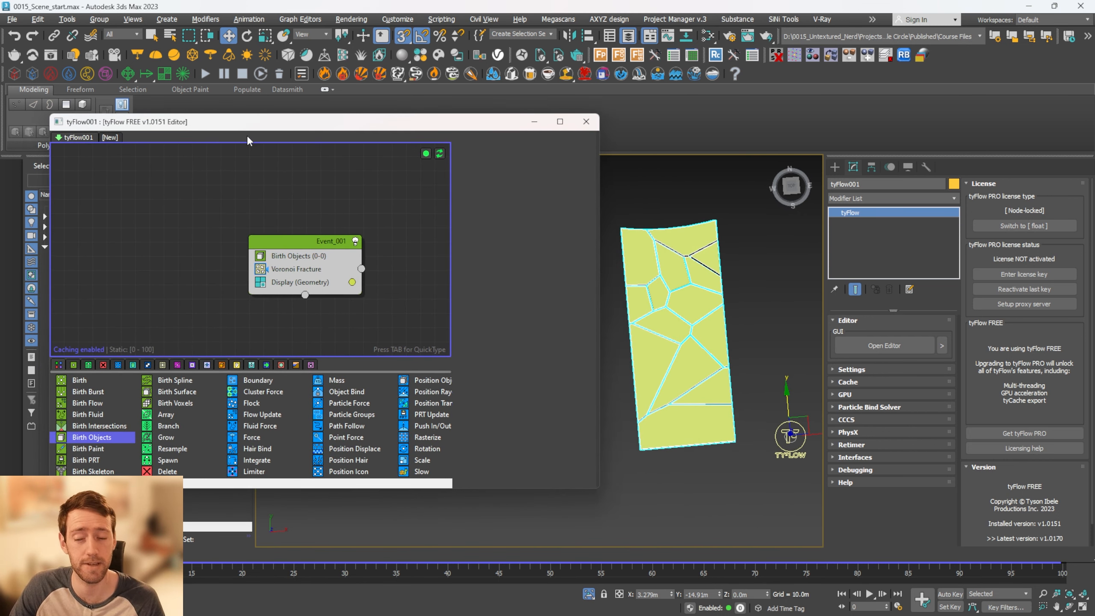
drag(293, 130, 330, 138)
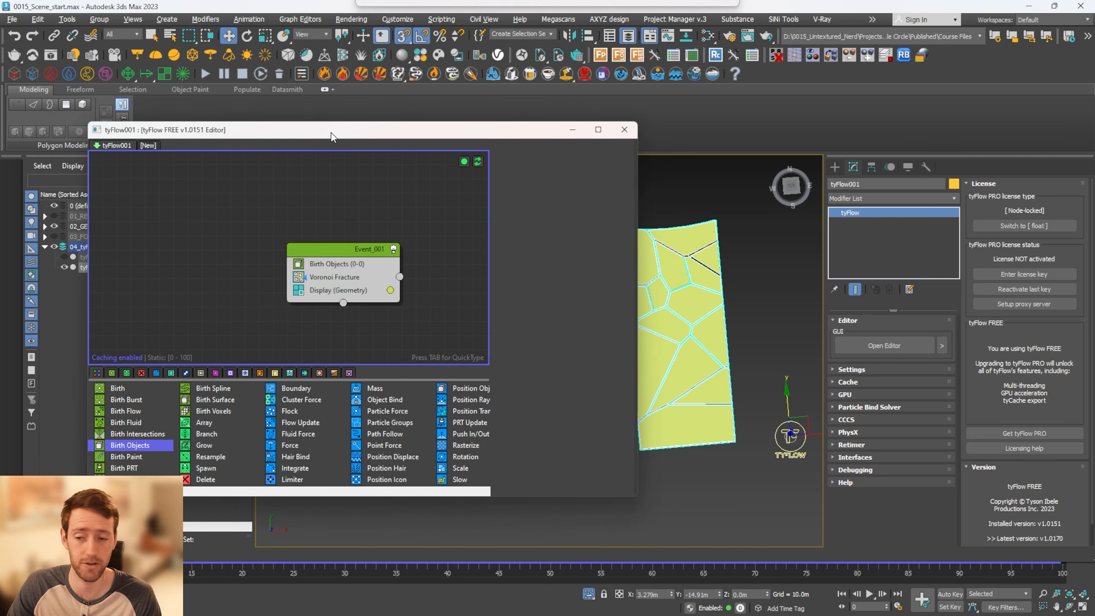
Close and reopen the tyFlow editor, then disable the Display operator temporarily to check its effect on the slab and re-enable it
click(624, 130)
alt+middle_drag(686, 267, 681, 286)
click(887, 345)
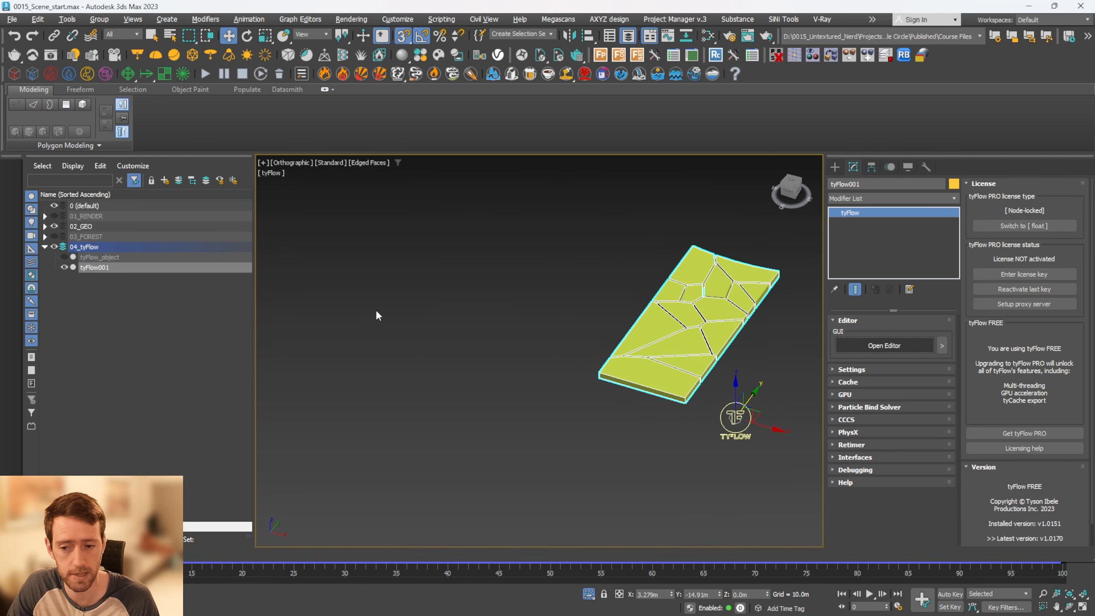
click(297, 290)
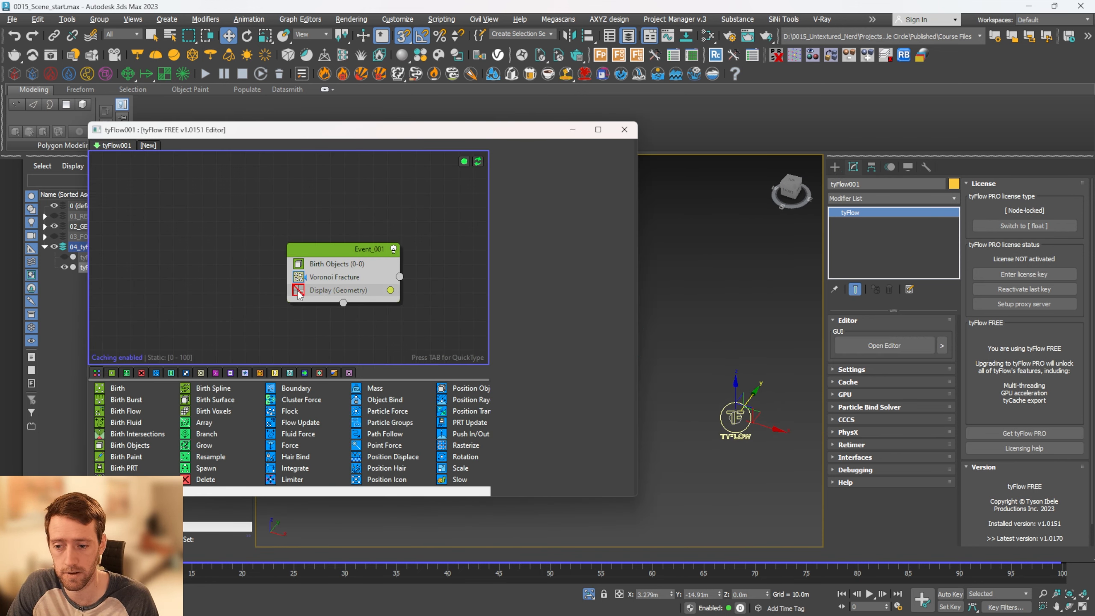
alt+middle_drag(676, 357, 669, 361)
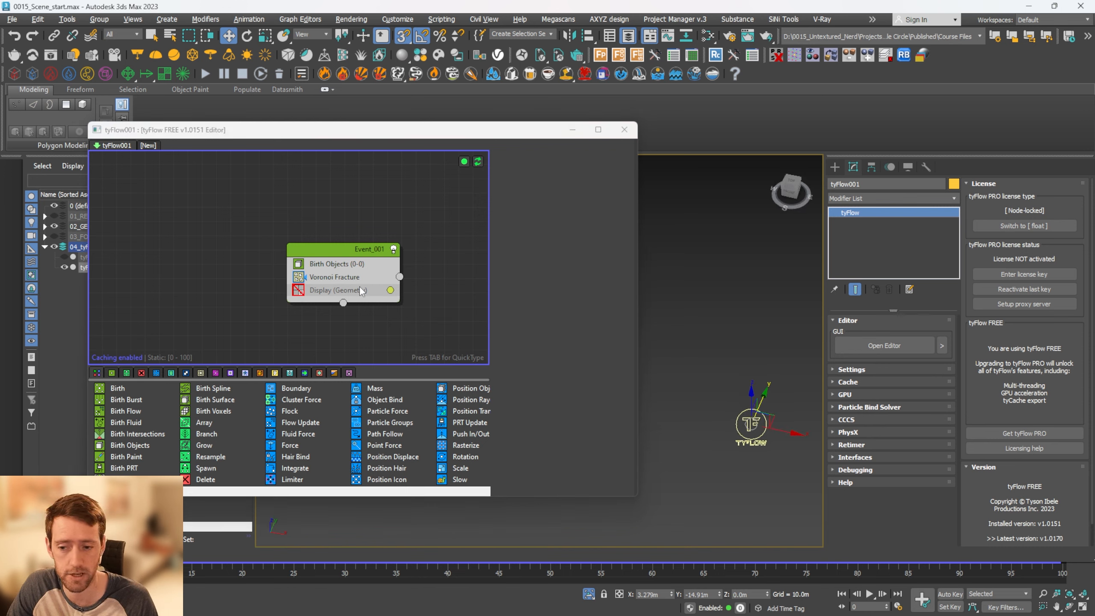
click(298, 290)
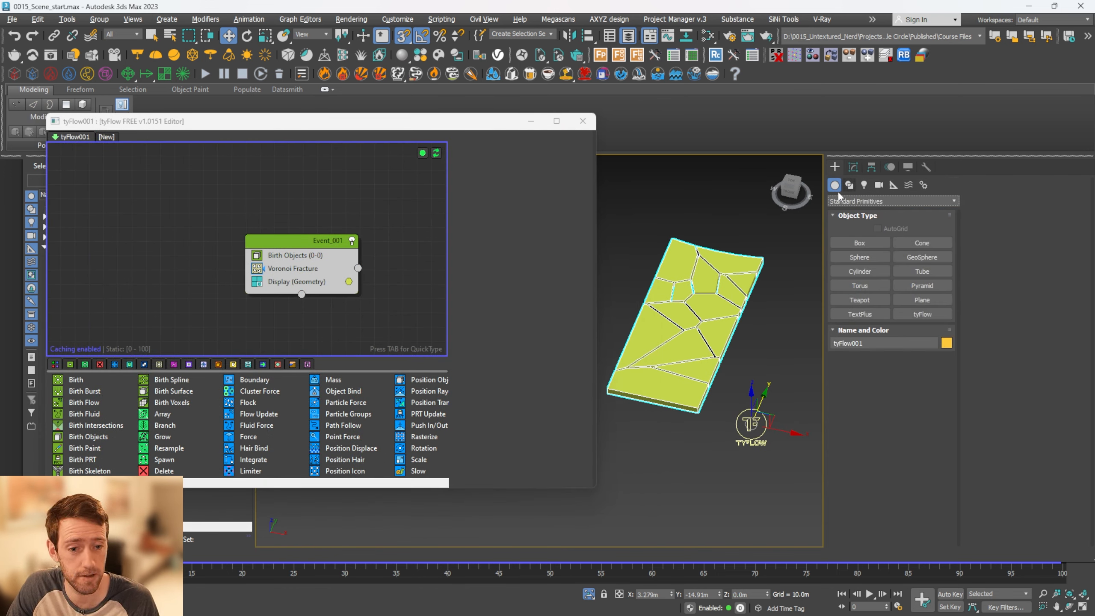
Create a tyMesher object in the viewport beside the fractured slab
click(847, 203)
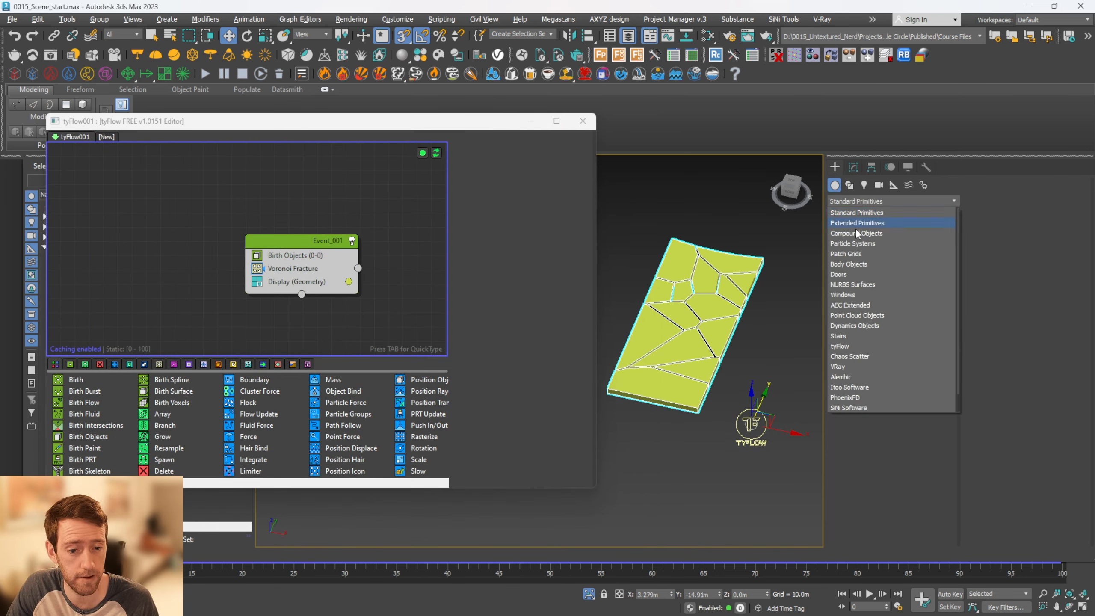
click(854, 349)
click(925, 242)
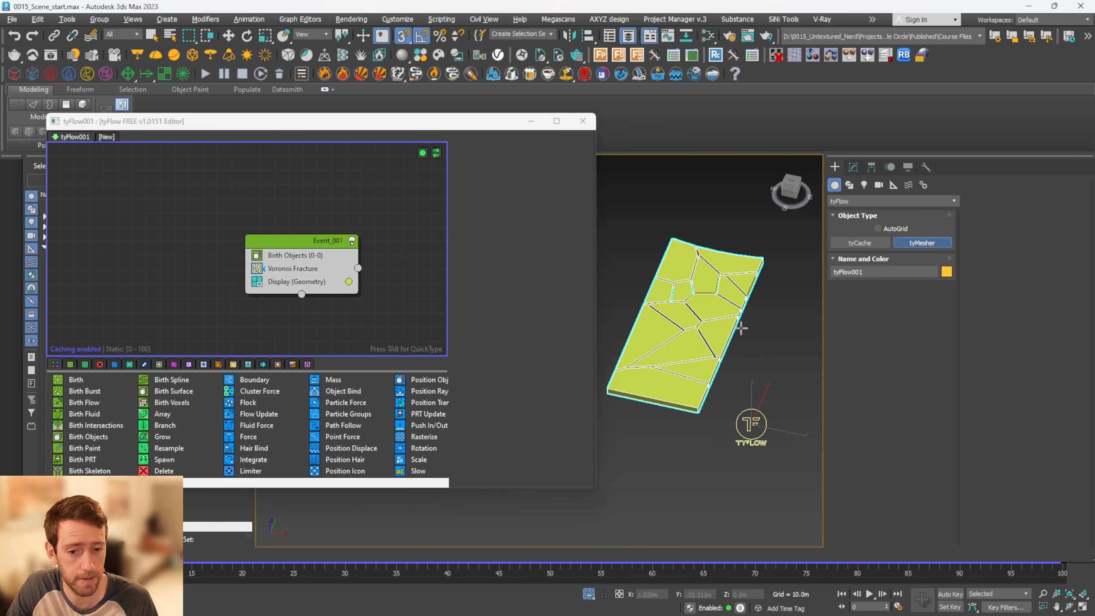
drag(775, 363, 789, 381)
right_click(790, 330)
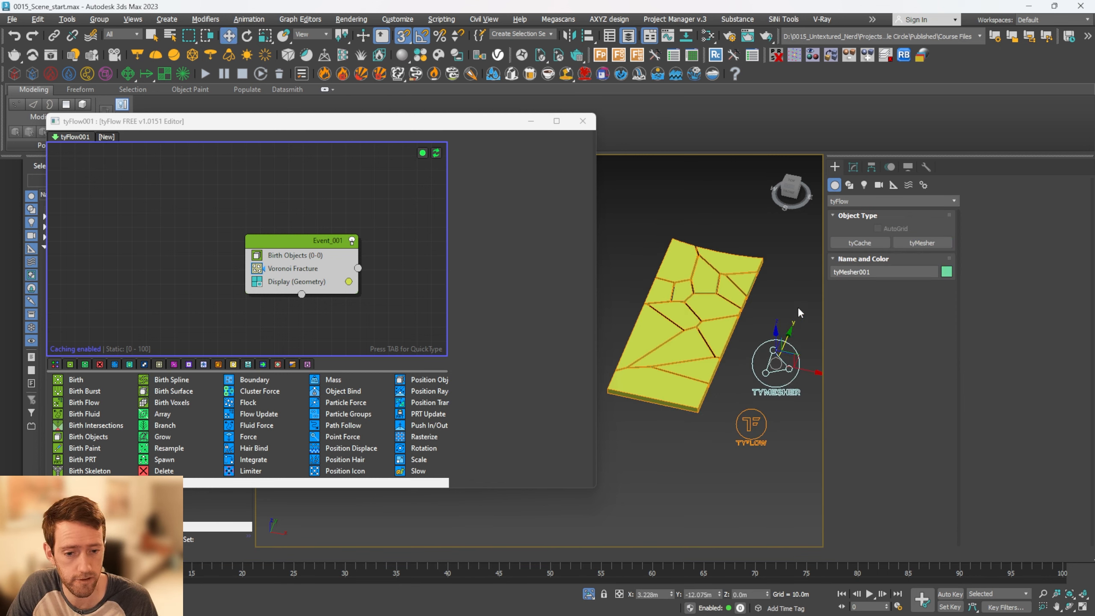
Add tyFlow001 as the tyMesher's input object and set its mode to Input geometry
click(854, 167)
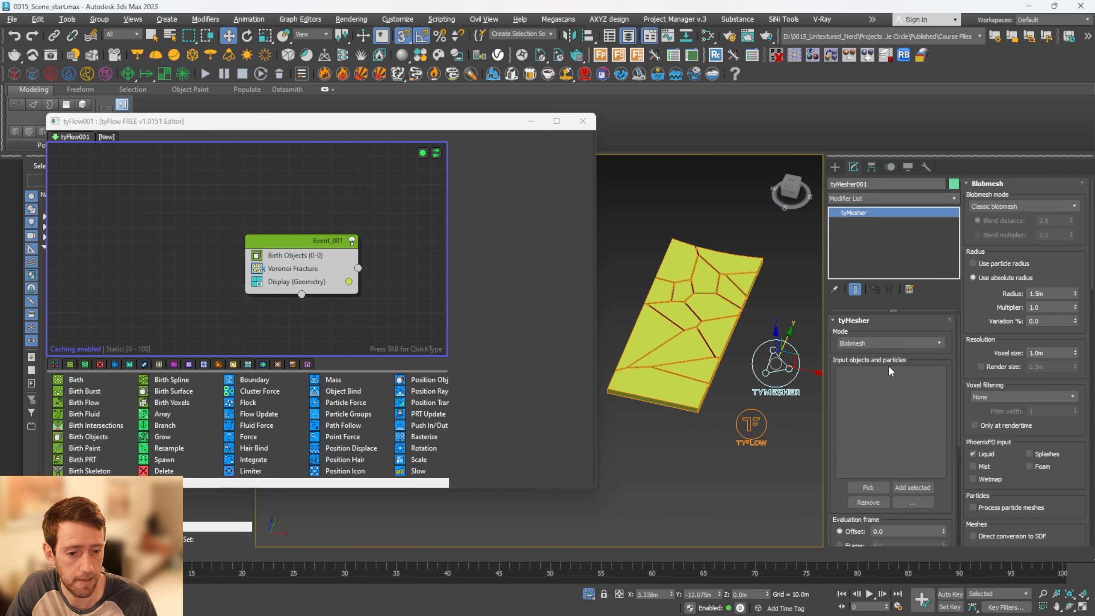
click(868, 487)
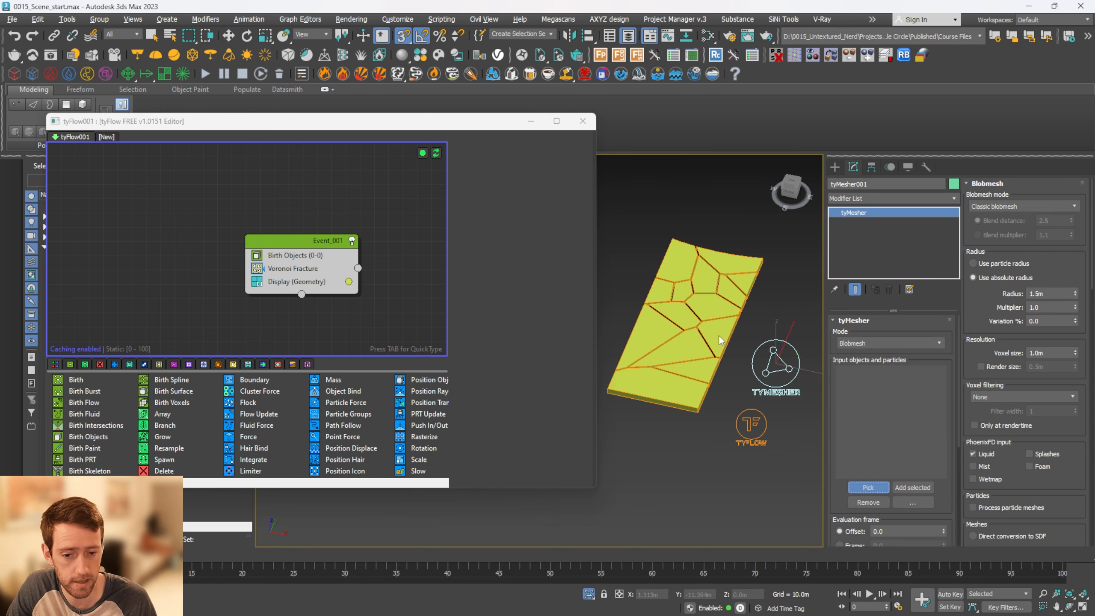
click(685, 328)
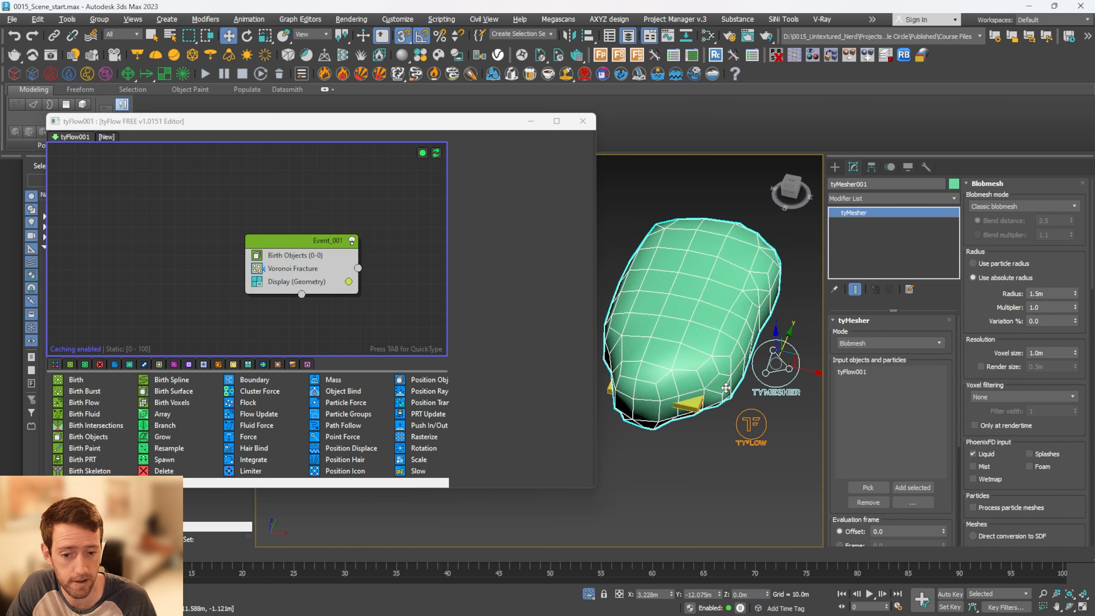
click(939, 344)
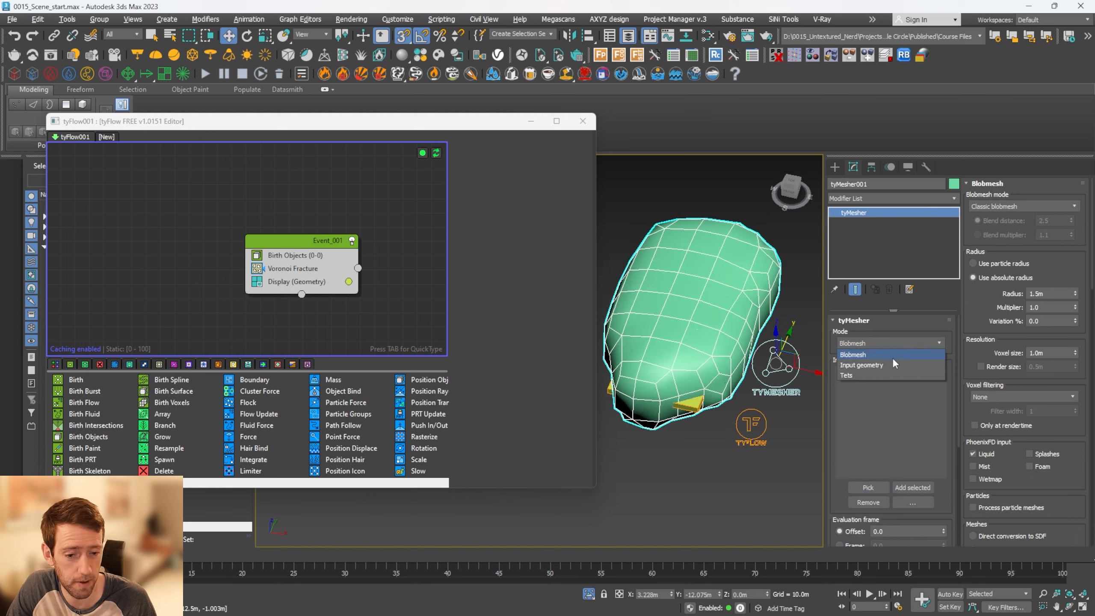
click(861, 364)
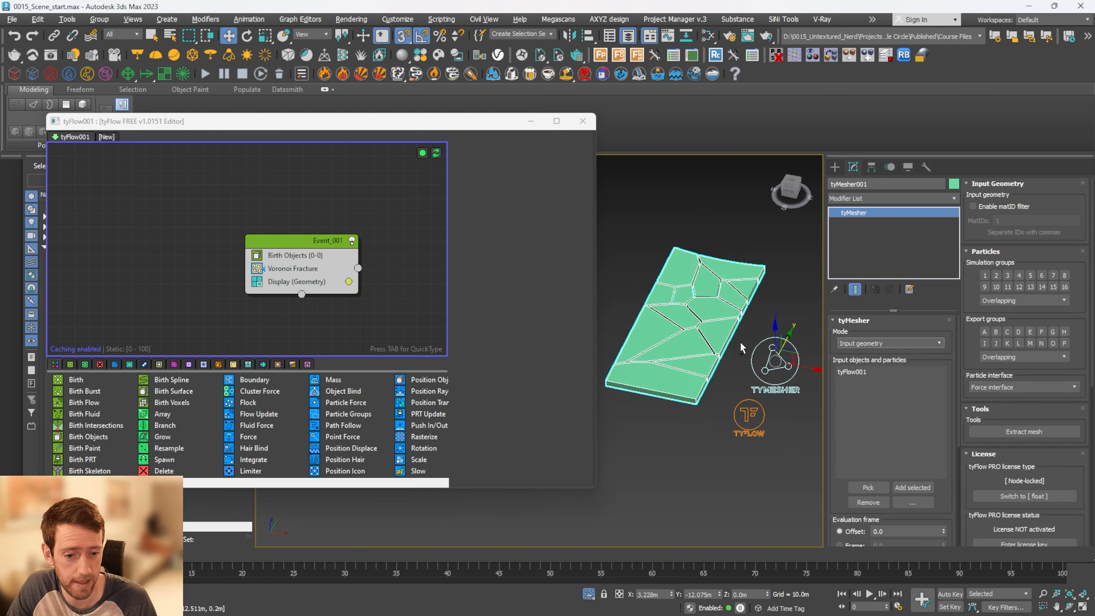
scroll(718, 348, up, 2)
alt+middle_drag(663, 341, 692, 332)
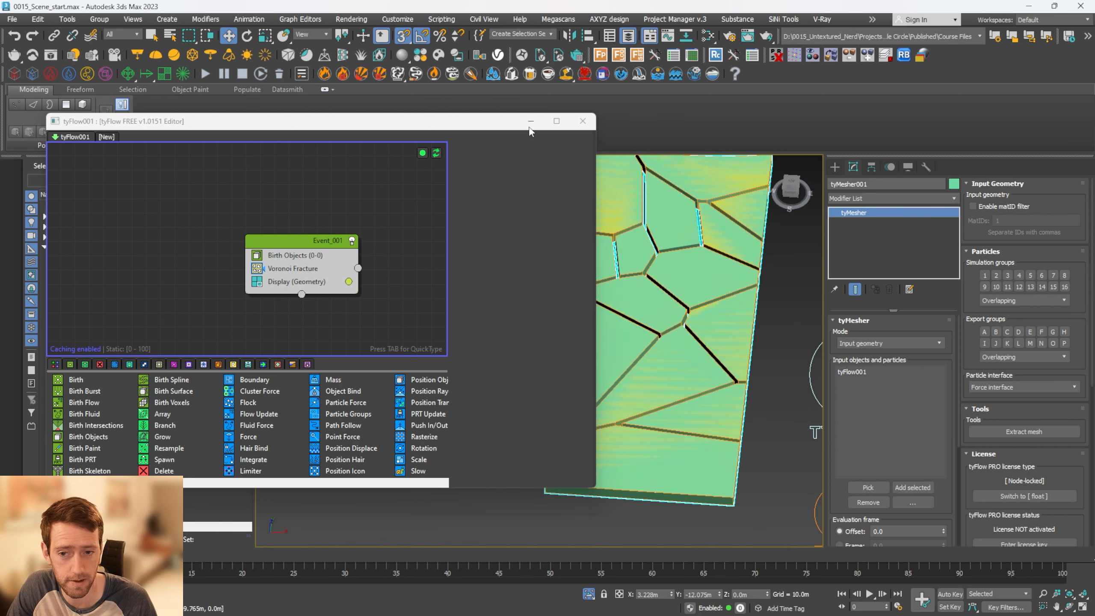
Close the tyFlow editor and extract a mesh of the fractured slab from the tyMesher
click(582, 121)
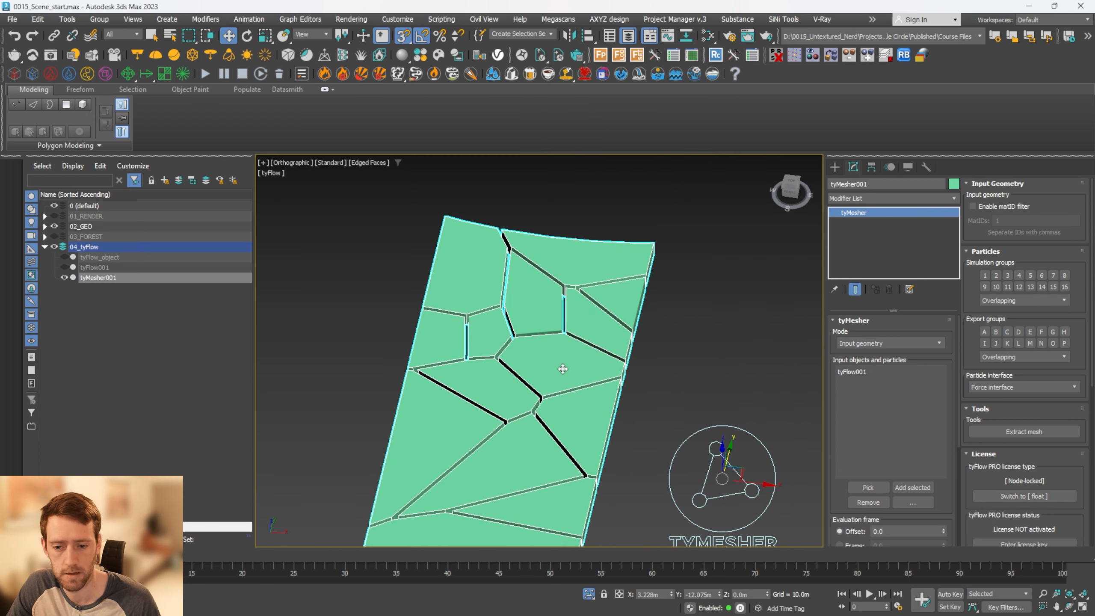
middle_drag(642, 300, 654, 267)
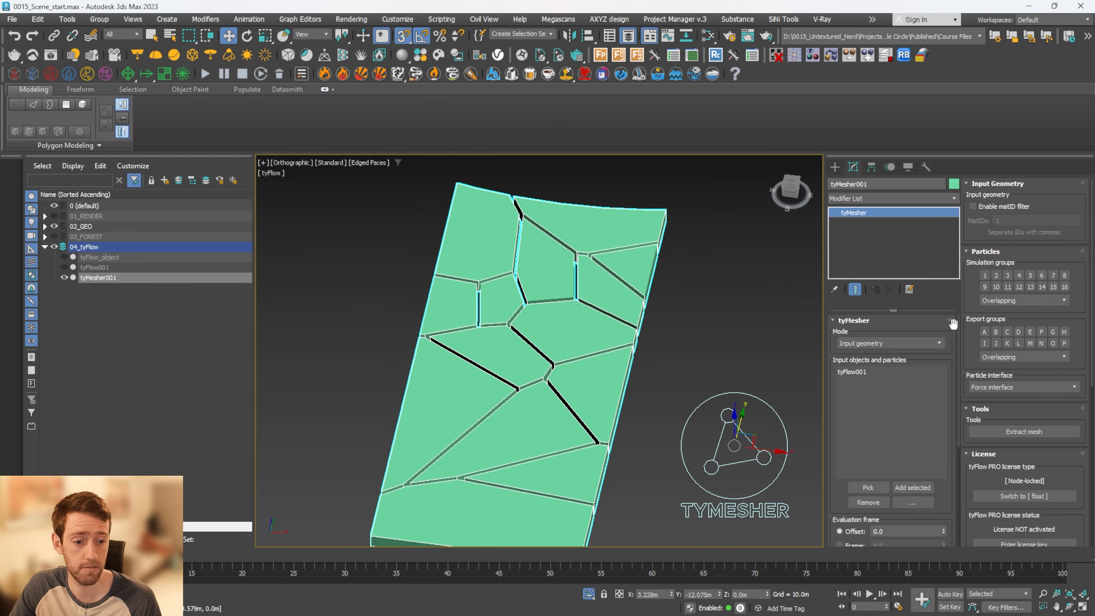
click(1029, 432)
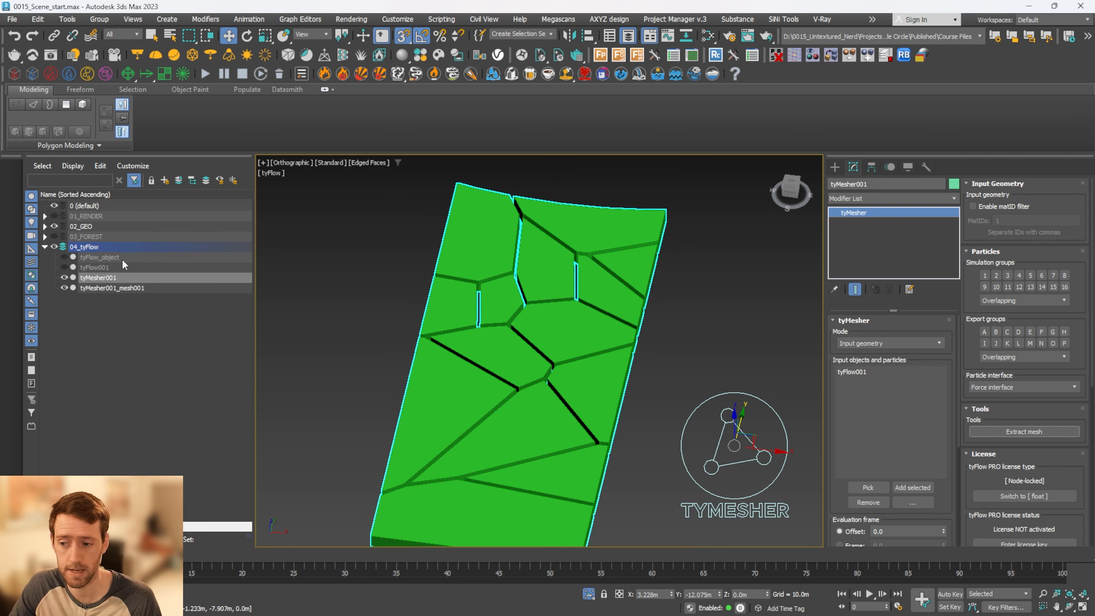
Move the extracted slab mesh to the 02_GEO layer, then hide and collapse the 04_tyFlow layer
drag(115, 288, 88, 226)
click(54, 329)
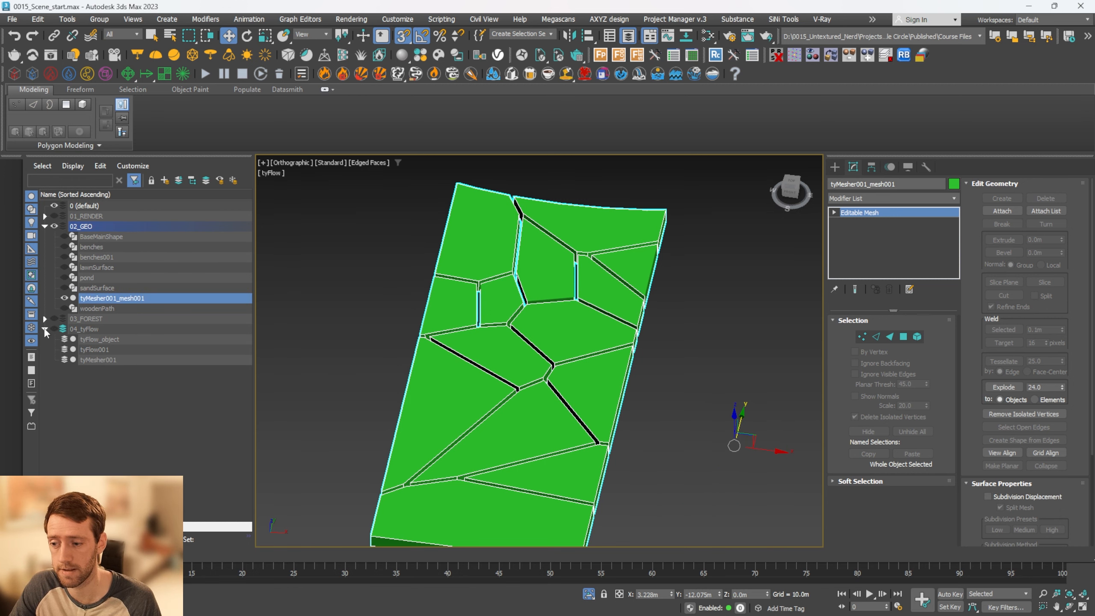
click(45, 329)
scroll(549, 310, down, 3)
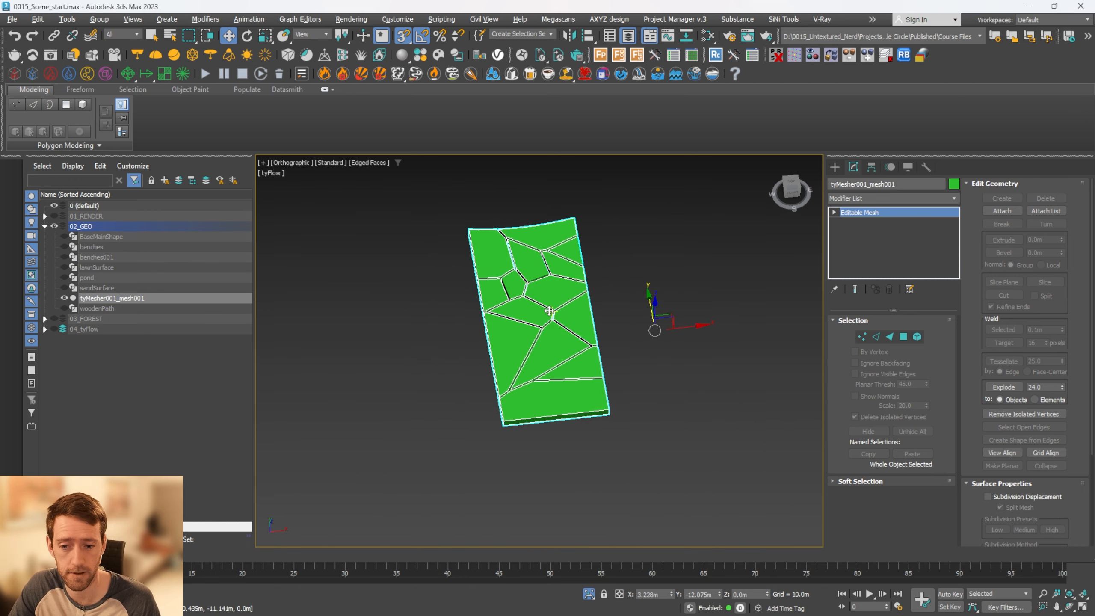
Bring back the rest of the scene and lower the slab mesh into the sand surface to about Z -0.156 m
middle_drag(551, 286, 640, 281)
key(alt+q)
scroll(566, 345, up, 4)
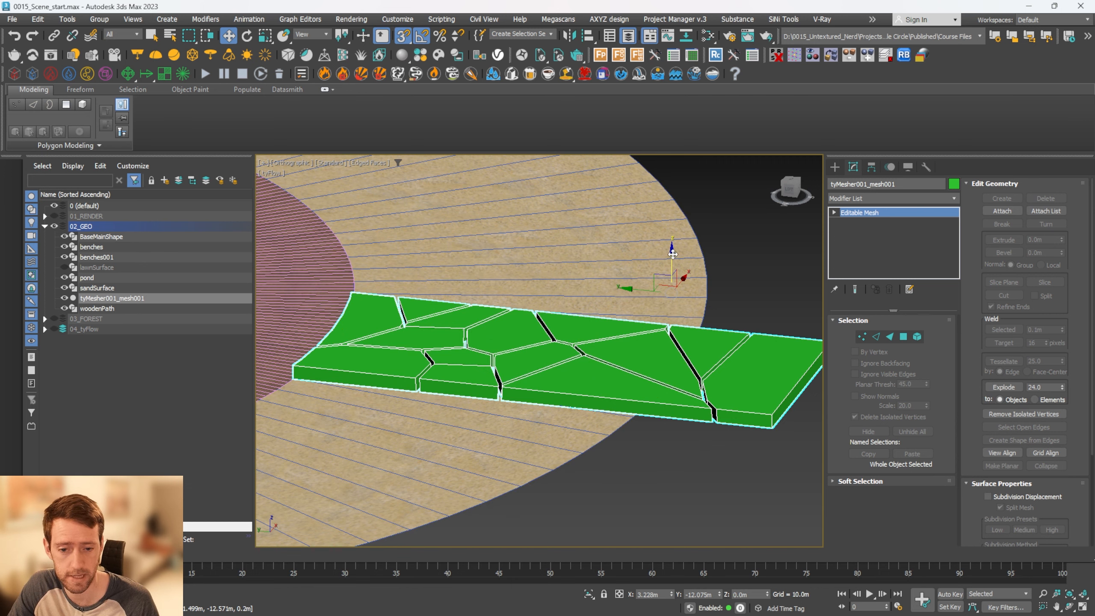
key(s)
drag(671, 253, 672, 262)
alt+middle_drag(672, 263, 571, 321)
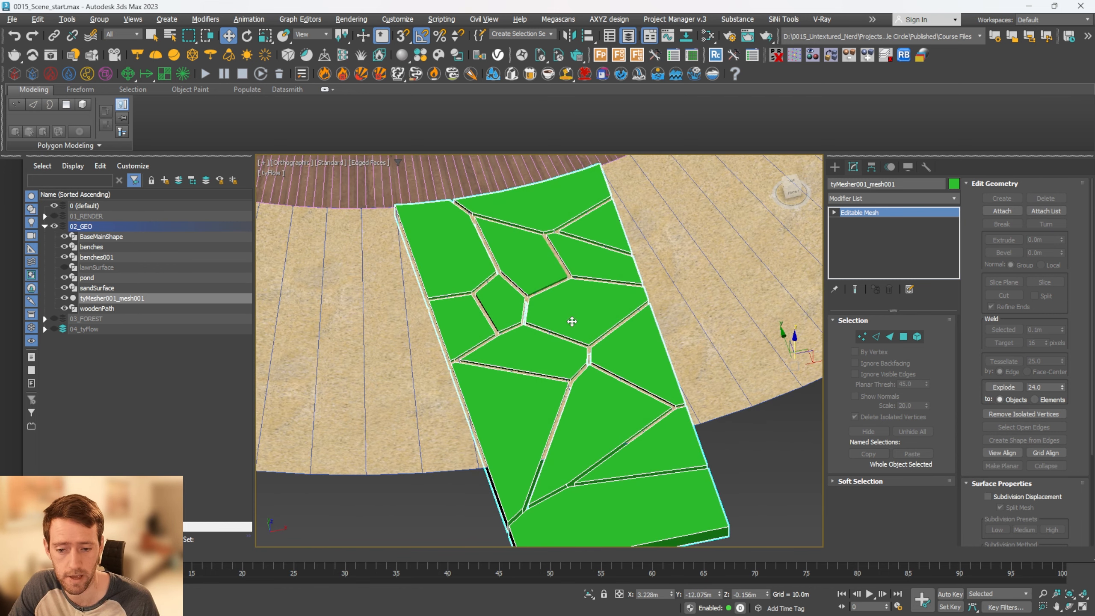
Assign the Stone_A_200cm material from the V-Ray Material Library's Stone category to the fractured slab mesh
click(415, 74)
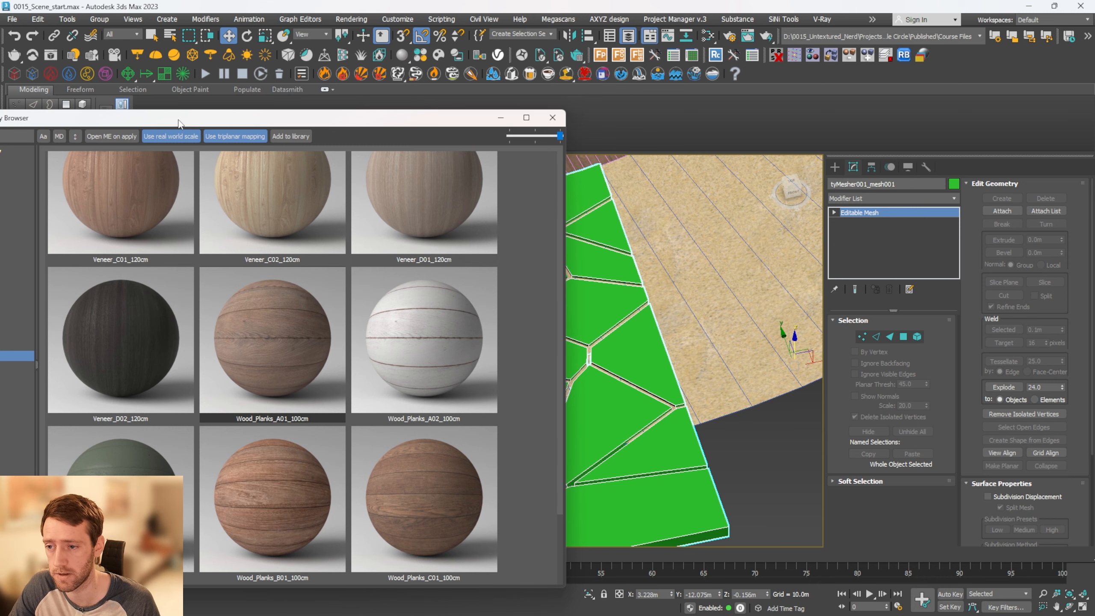
drag(179, 122, 426, 60)
click(228, 254)
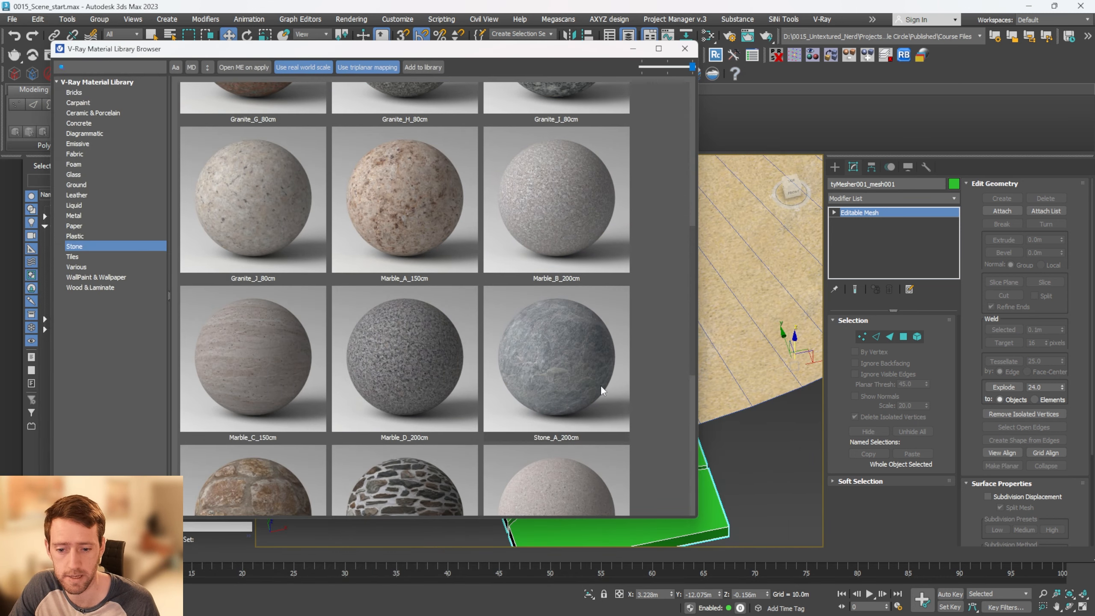
click(601, 391)
drag(536, 53, 486, 50)
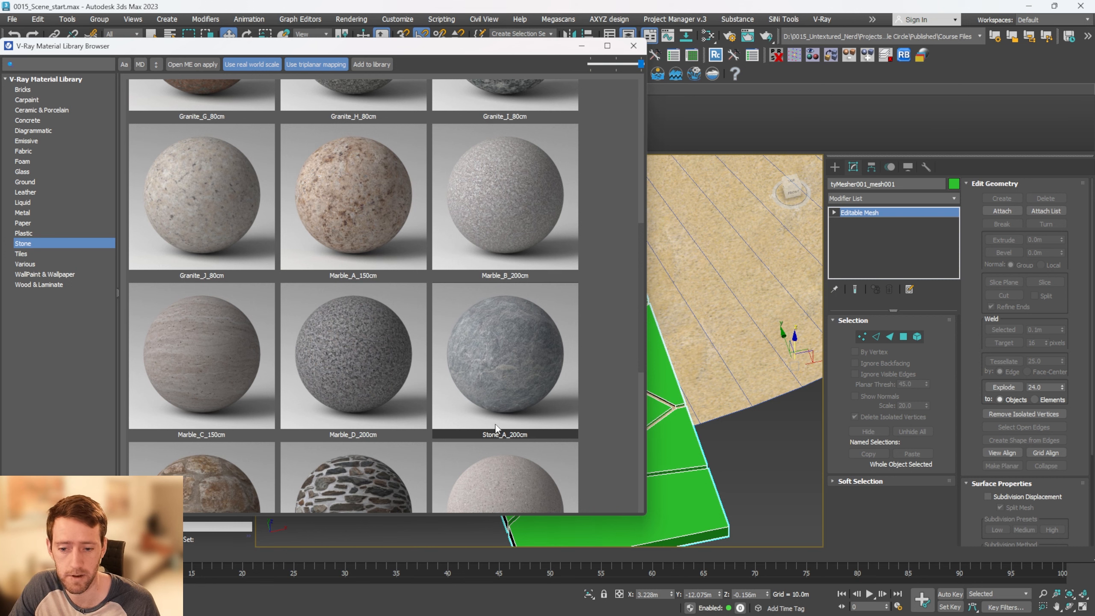
drag(680, 441, 680, 435)
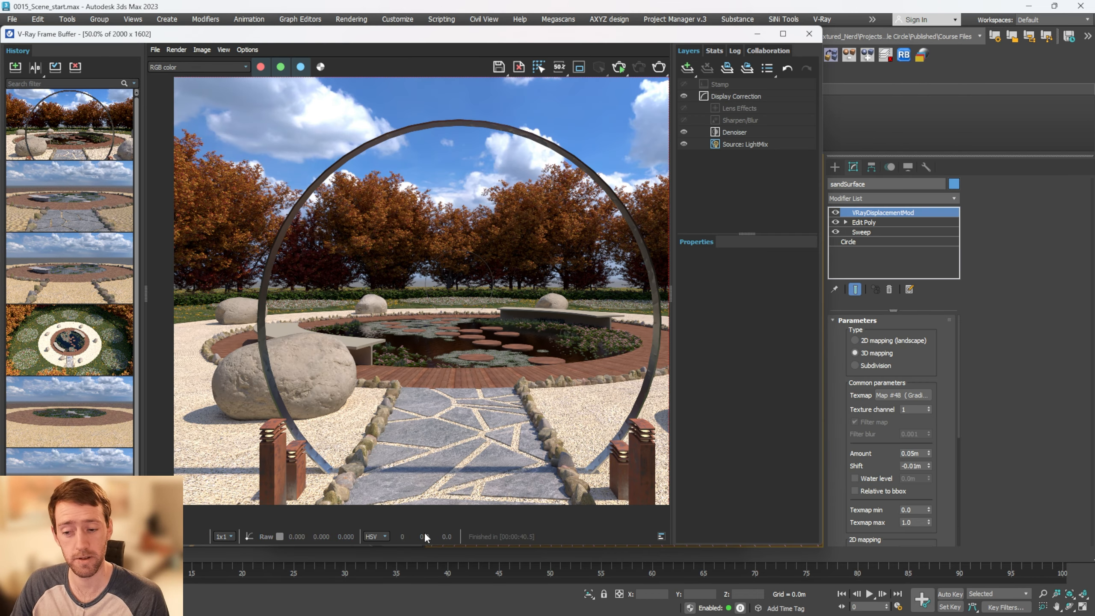
Examine the raked sand pattern, boulders and stone edging up close in the garden renders
scroll(393, 341, up, 3)
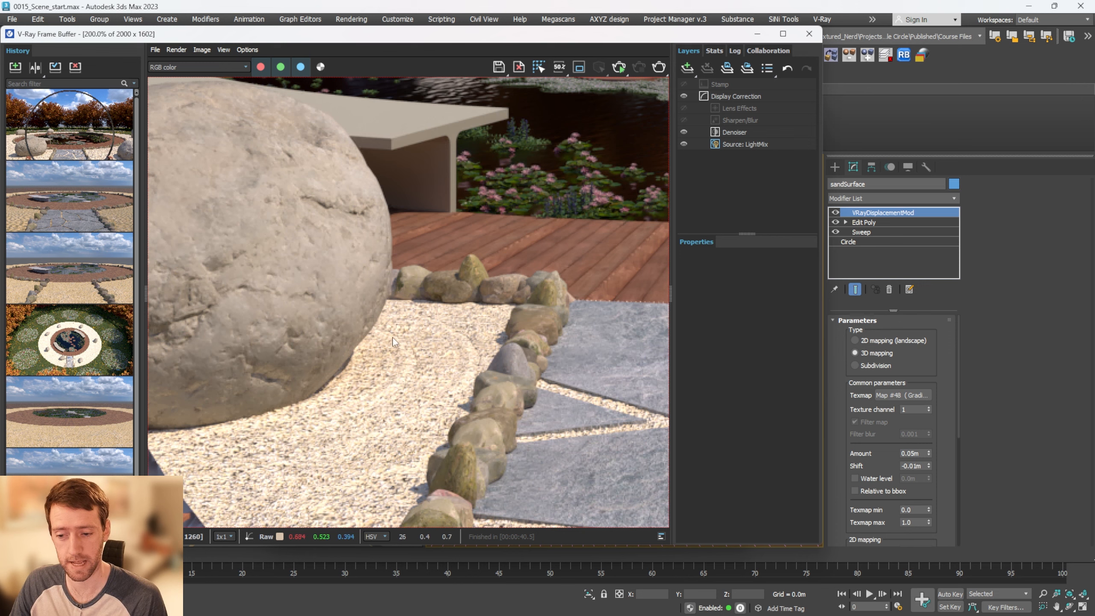
scroll(420, 347, down, 4)
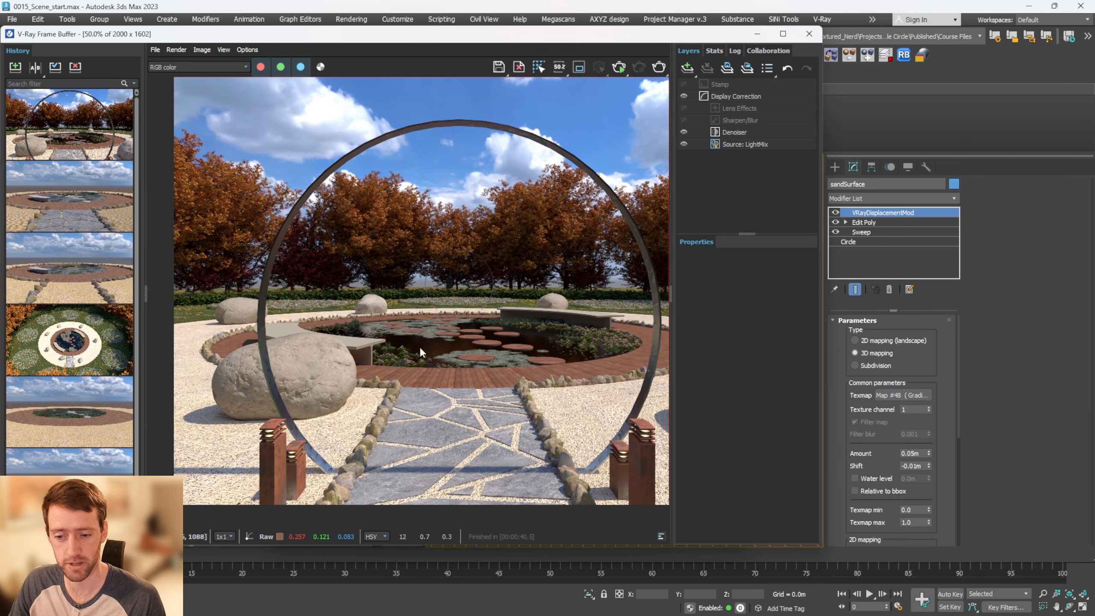
scroll(180, 370, up, 6)
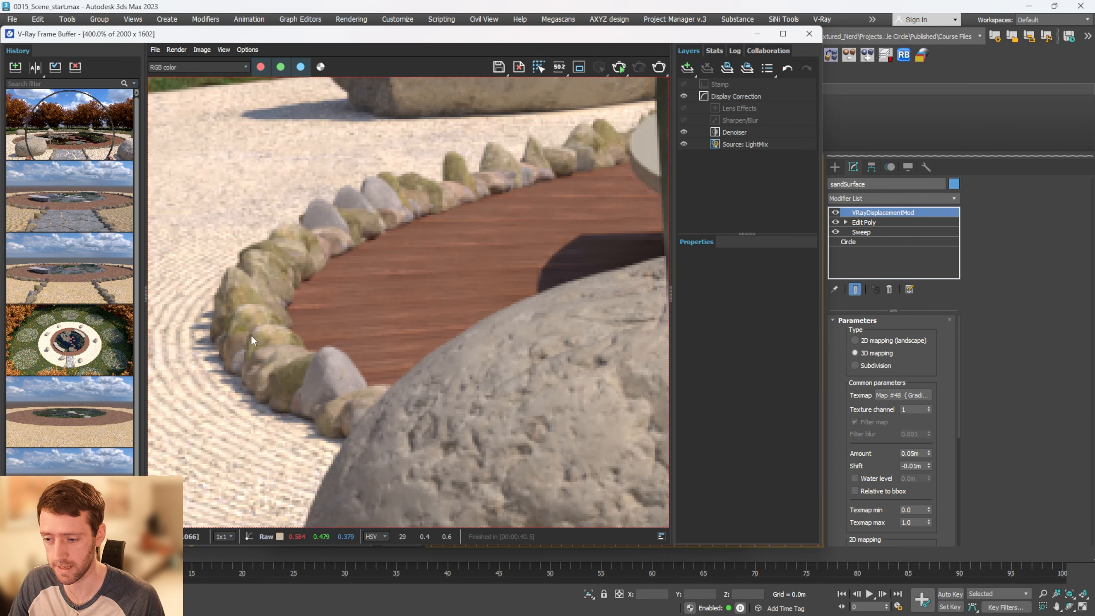
middle_drag(251, 339, 432, 346)
scroll(307, 366, down, 1)
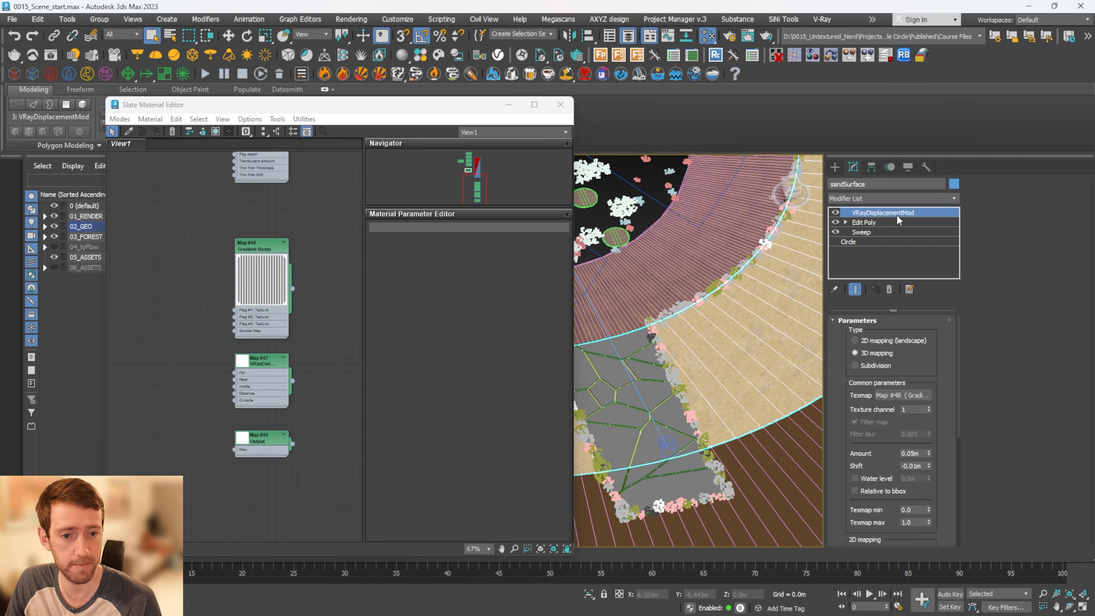
Open the Gradient Ramp map's parameters and load the map as an instance into the texmap of sandSurface's VRayDisplacementMod
scroll(212, 281, up, 6)
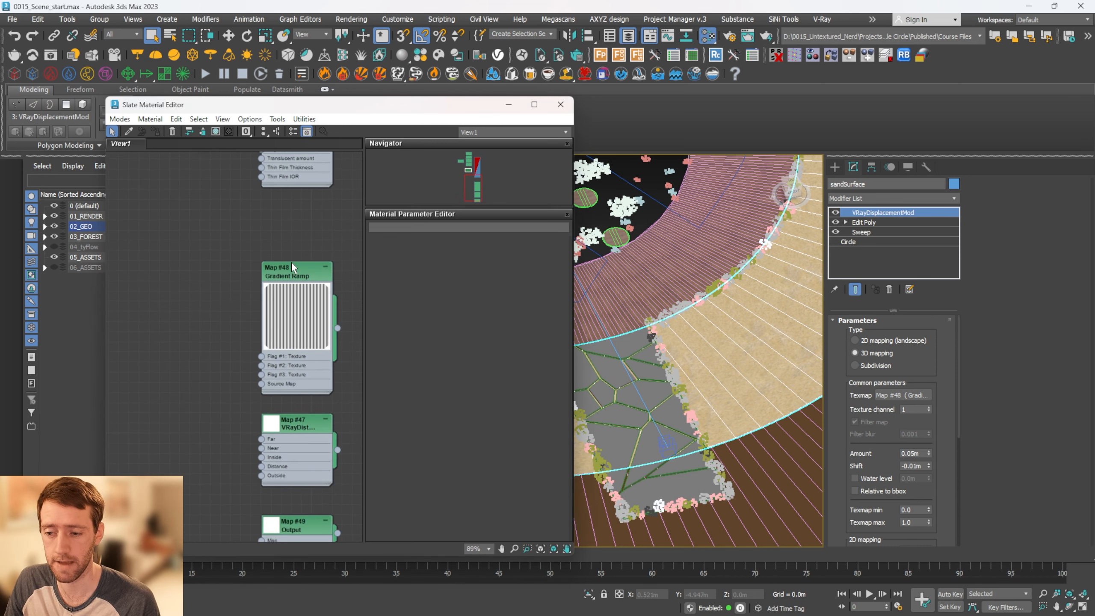
double_click(277, 255)
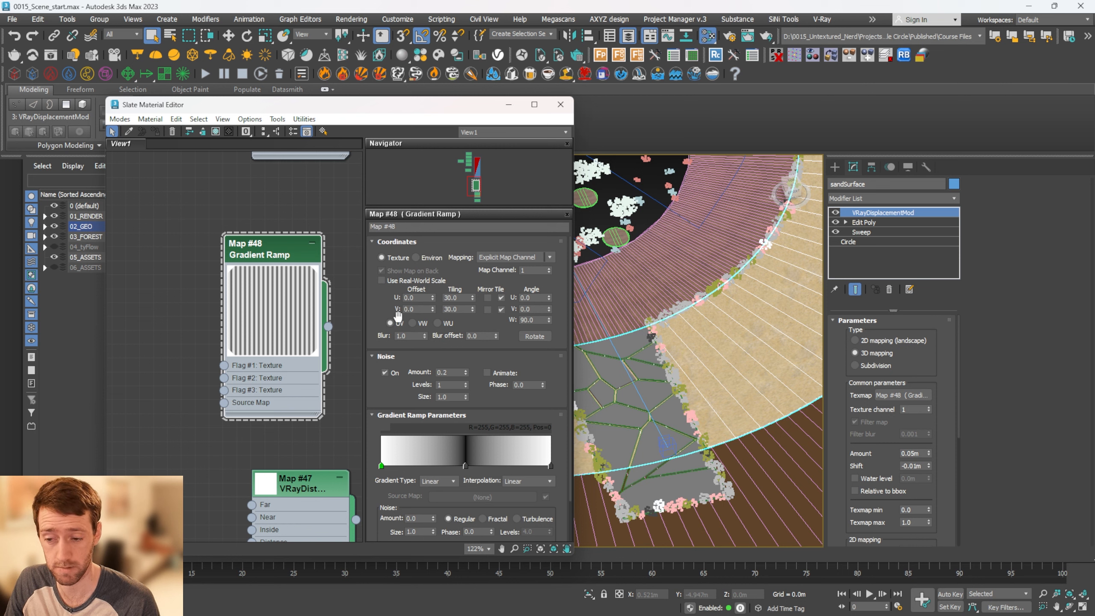
drag(459, 302, 452, 296)
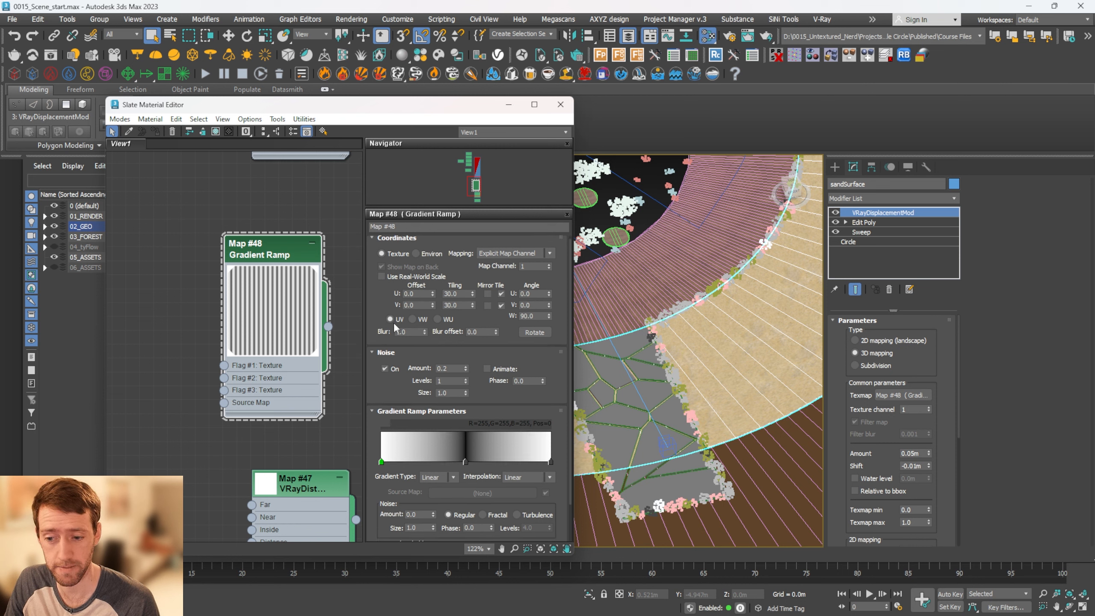
scroll(405, 319, down, 2)
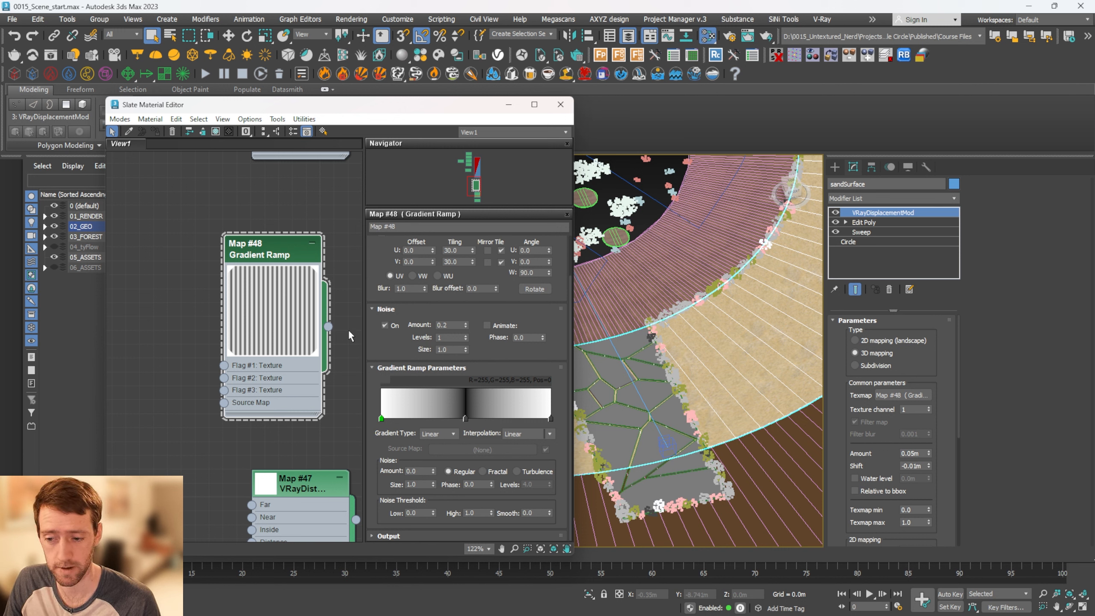
drag(328, 326, 919, 402)
click(526, 348)
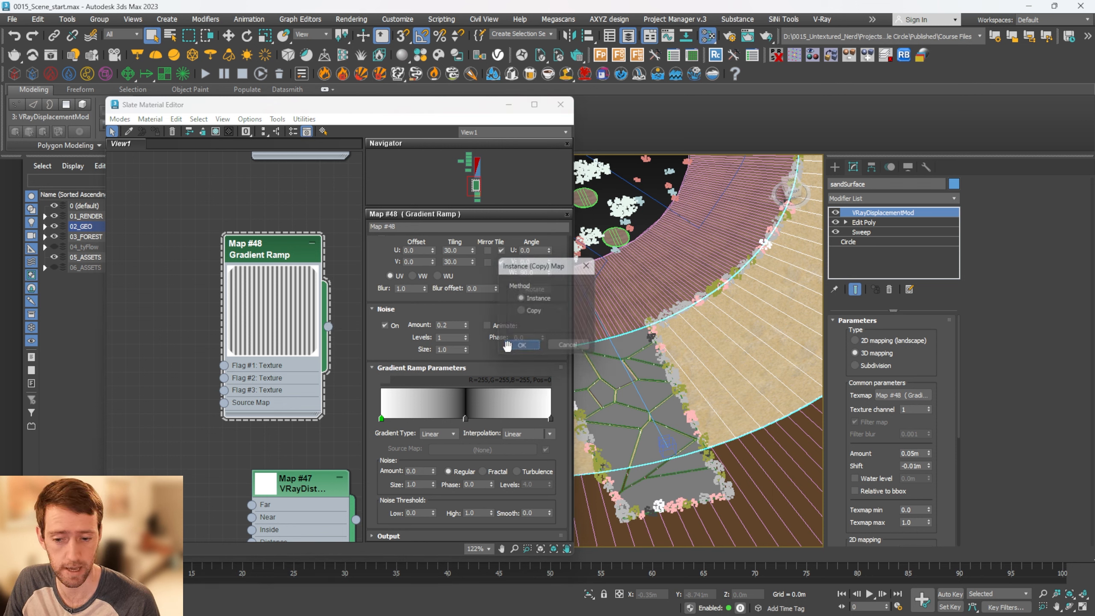
Connect the Gradient Ramp map to the sand VRayMtl's Displace input and close the material editor
scroll(275, 293, down, 5)
drag(300, 356, 224, 280)
scroll(263, 229, up, 3)
middle_drag(263, 229, 250, 347)
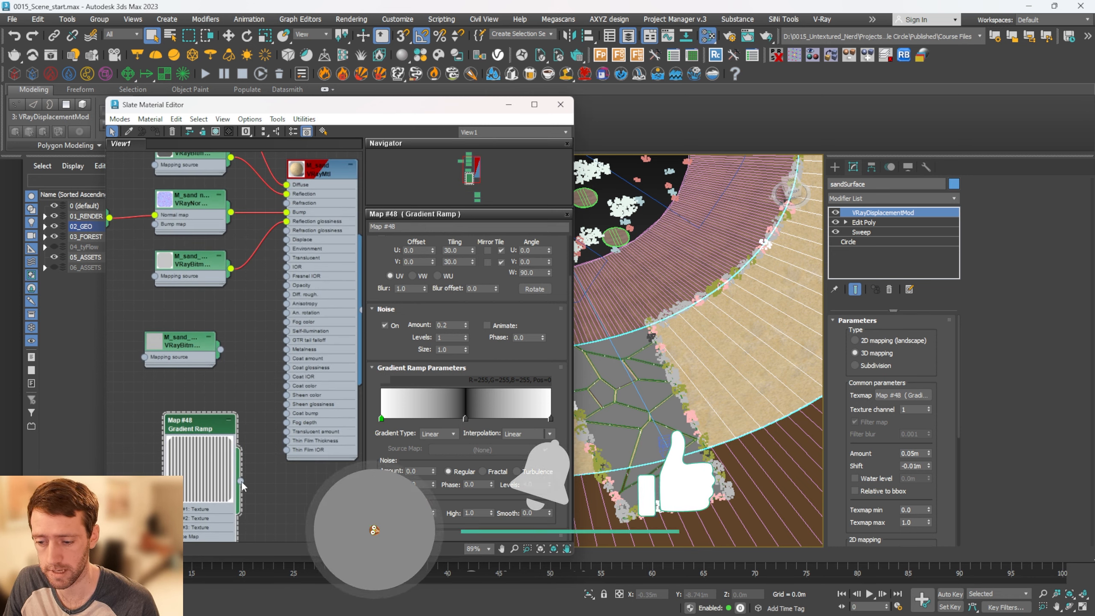
drag(241, 481, 301, 240)
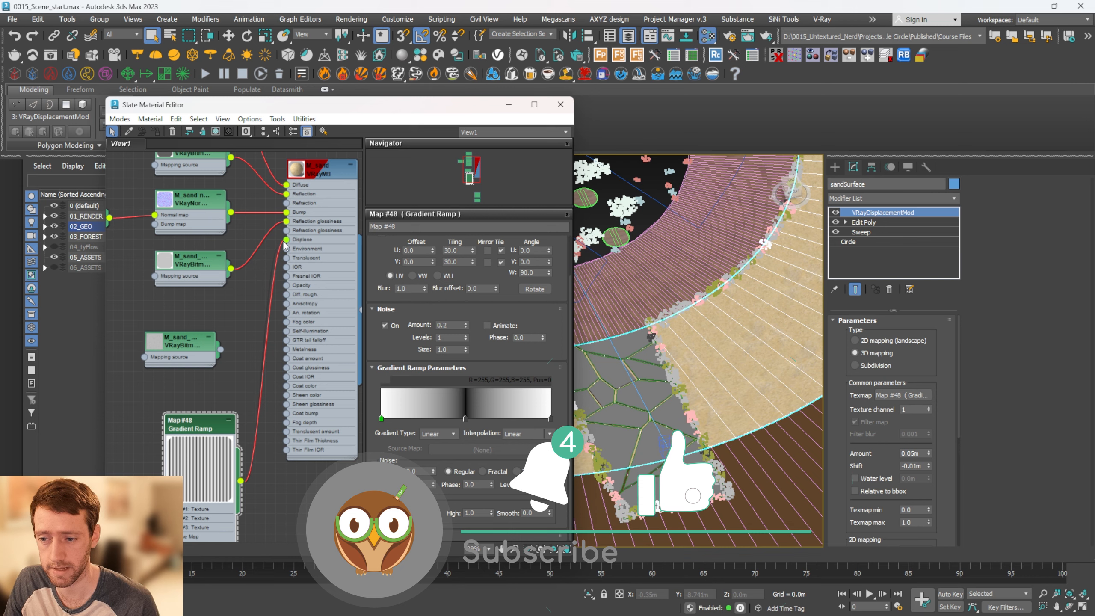
click(560, 105)
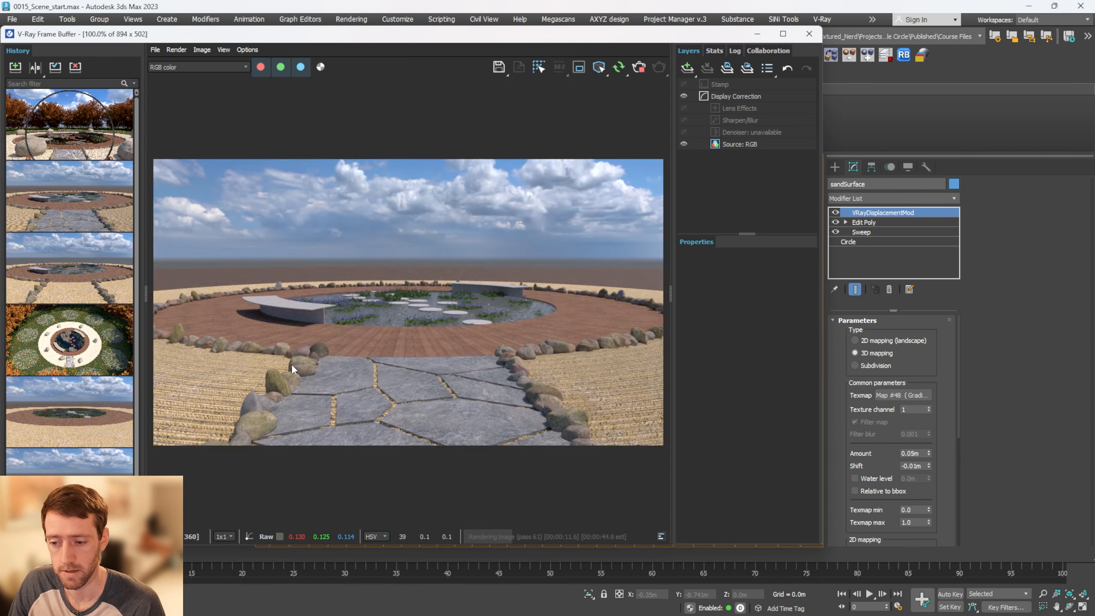
Set sandSurface's displacement amount to 0.02 m and check the raked lines on both sides of the path in the render
scroll(291, 363, up, 3)
scroll(332, 369, down, 3)
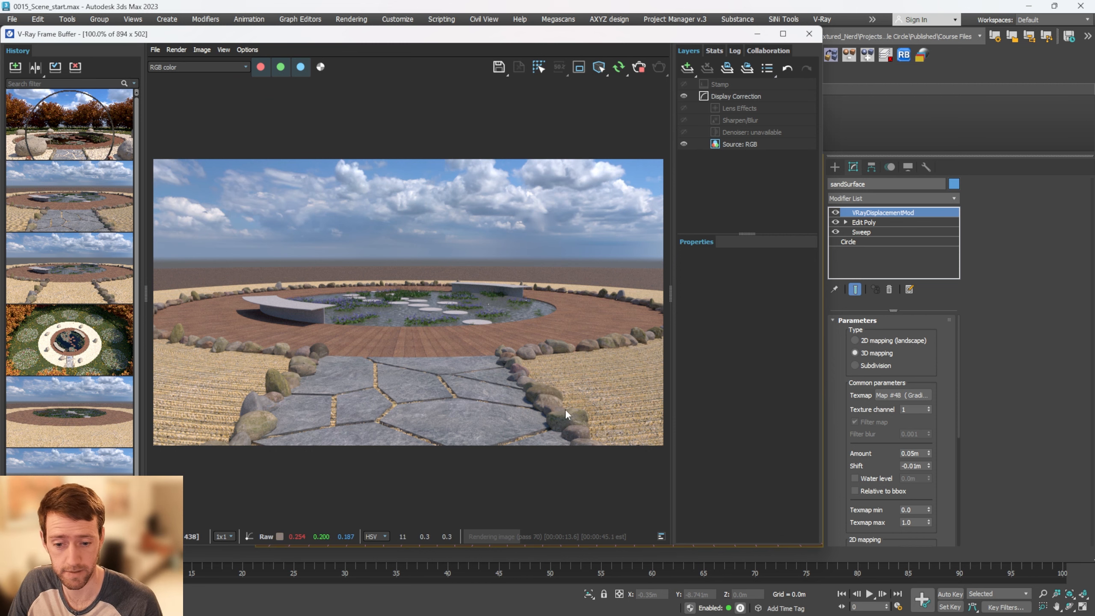
scroll(564, 409, up, 2)
middle_drag(375, 358, 675, 360)
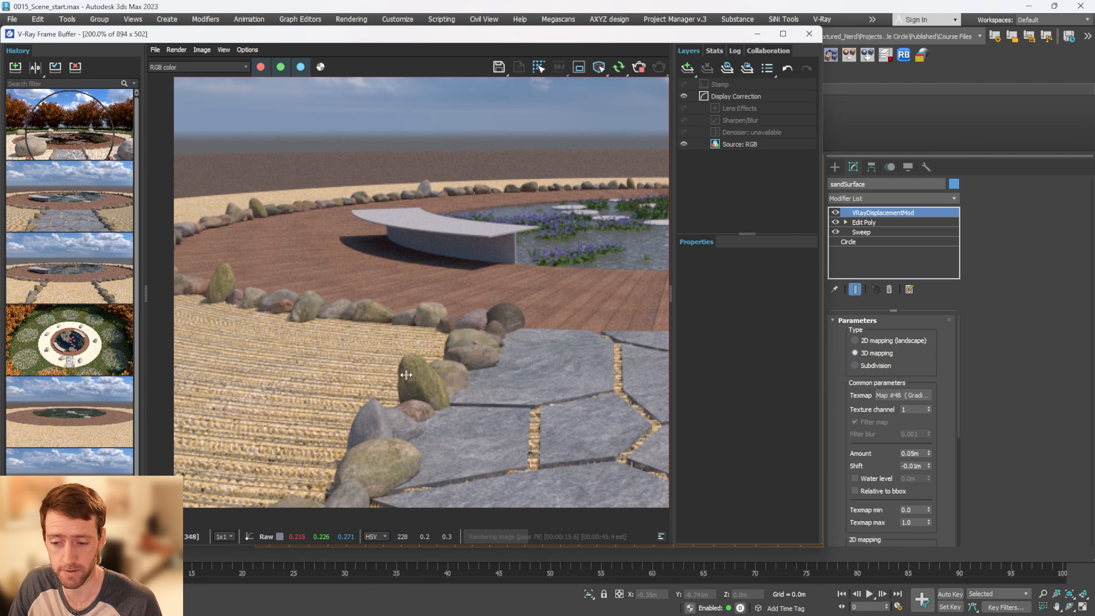
double_click(924, 453)
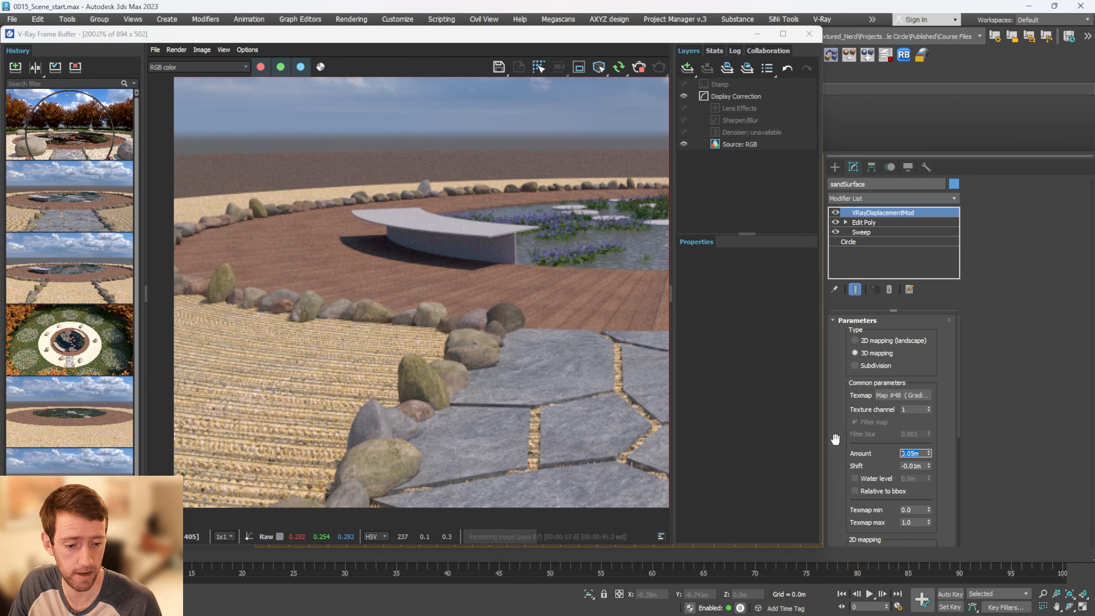
text(02)
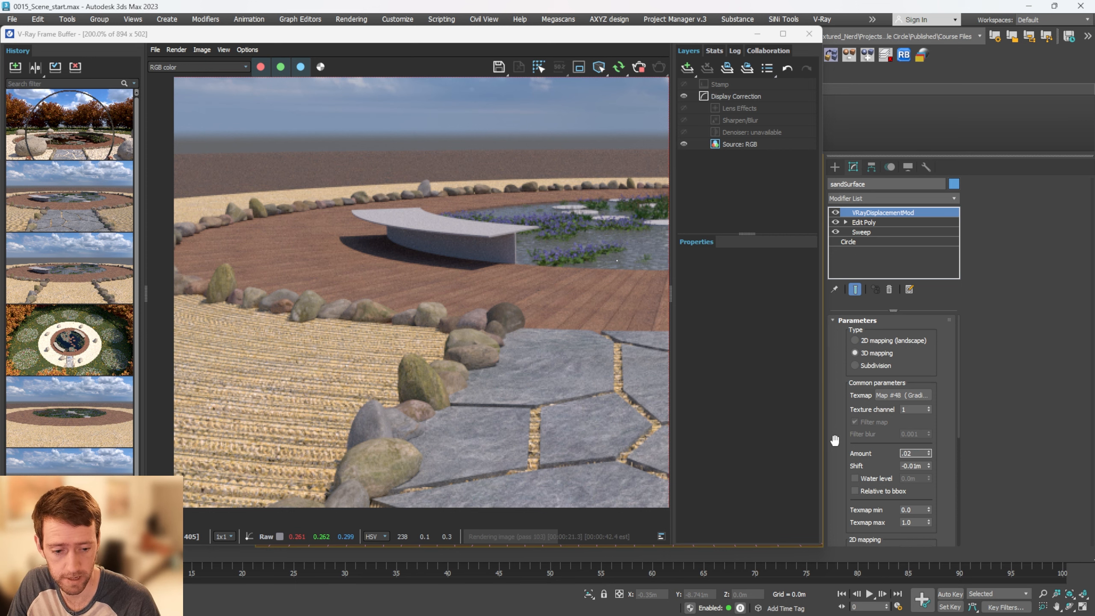
key(Tab)
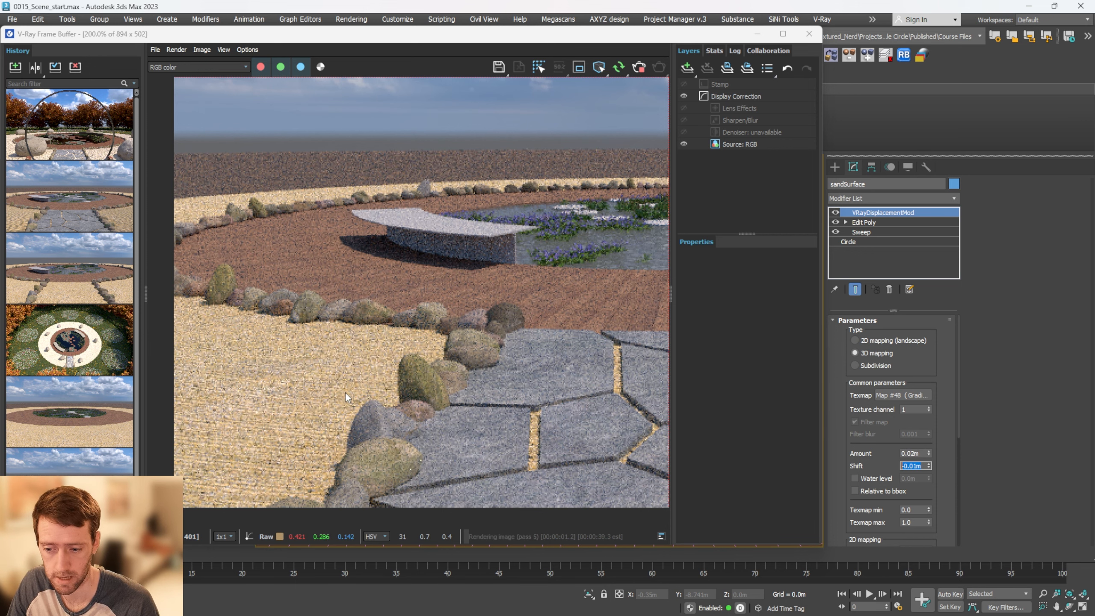
scroll(345, 392, down, 2)
scroll(541, 379, up, 4)
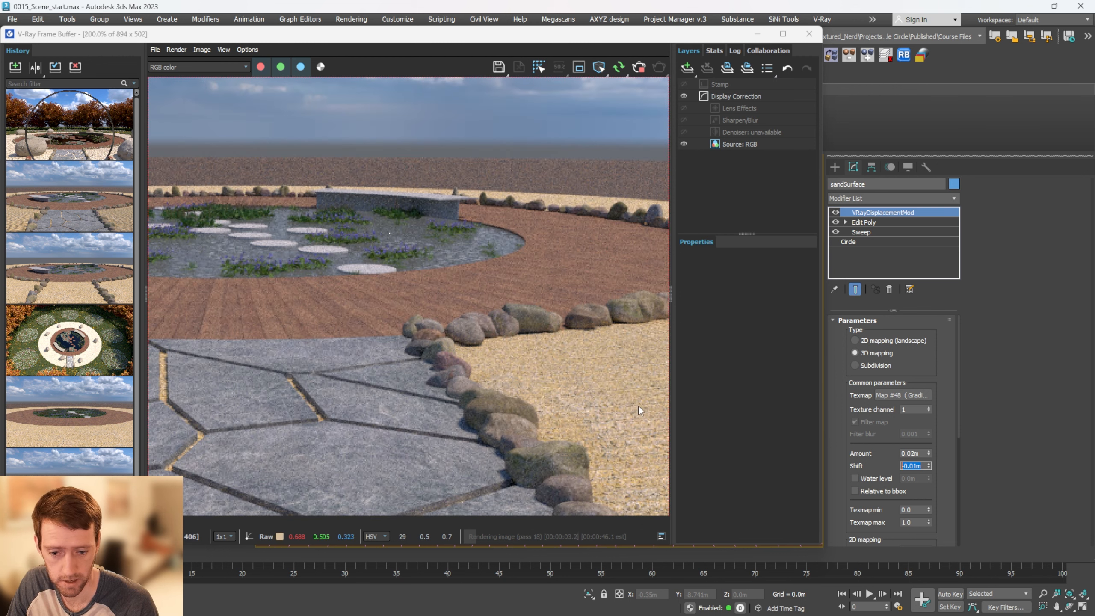
scroll(556, 407, down, 1)
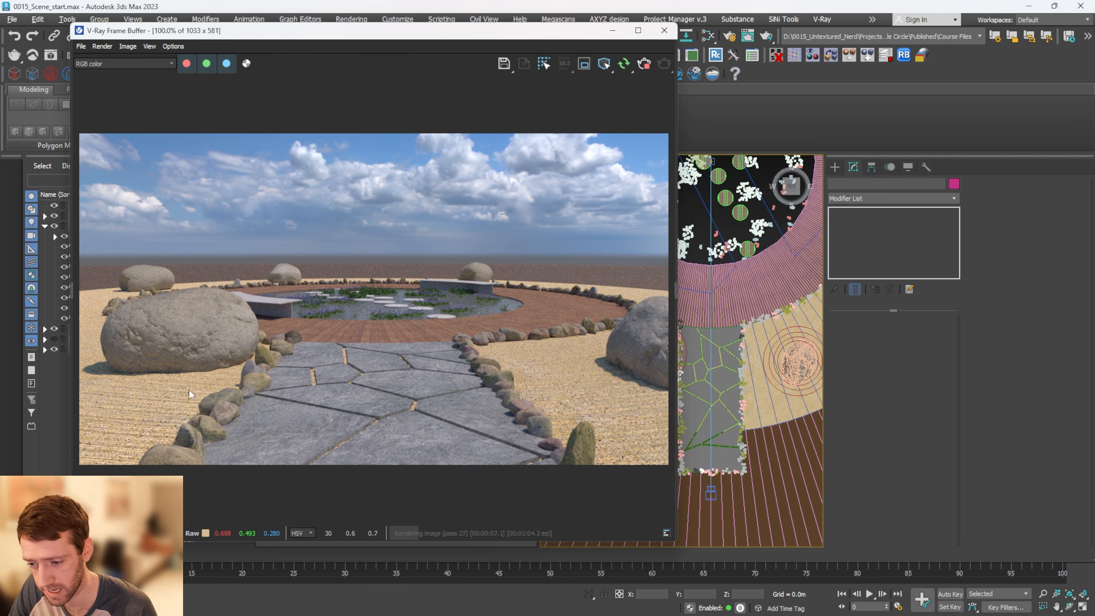
Select the extruded sandRakedCircles object surrounding the boulder beside the stone path
scroll(648, 386, up, 2)
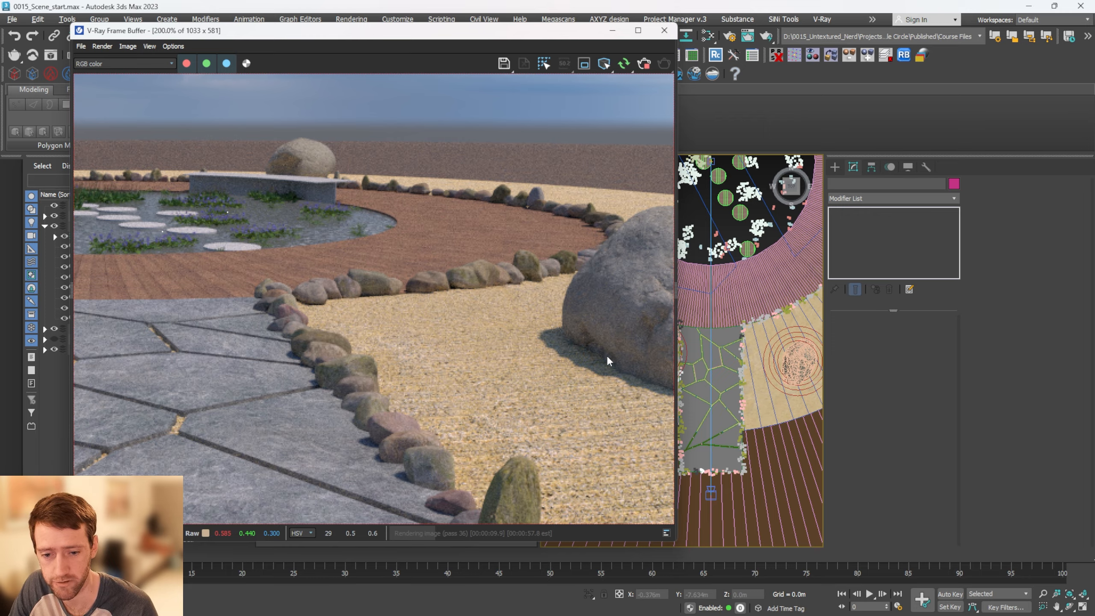
click(755, 358)
scroll(733, 366, up, 3)
key(alt+w)
alt+middle_drag(594, 371, 595, 348)
scroll(491, 395, up, 4)
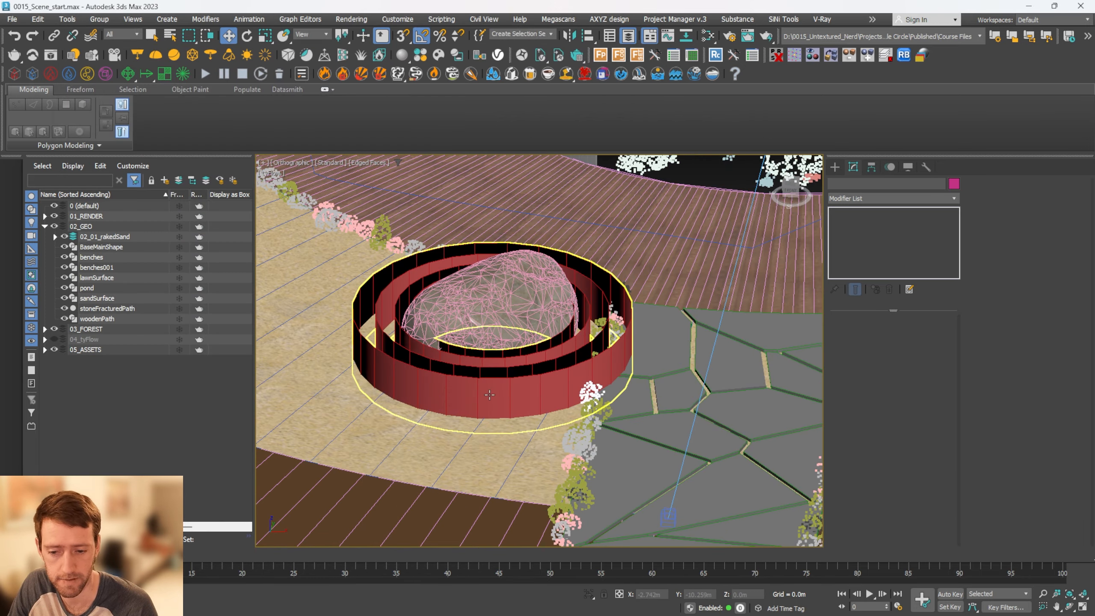
click(512, 389)
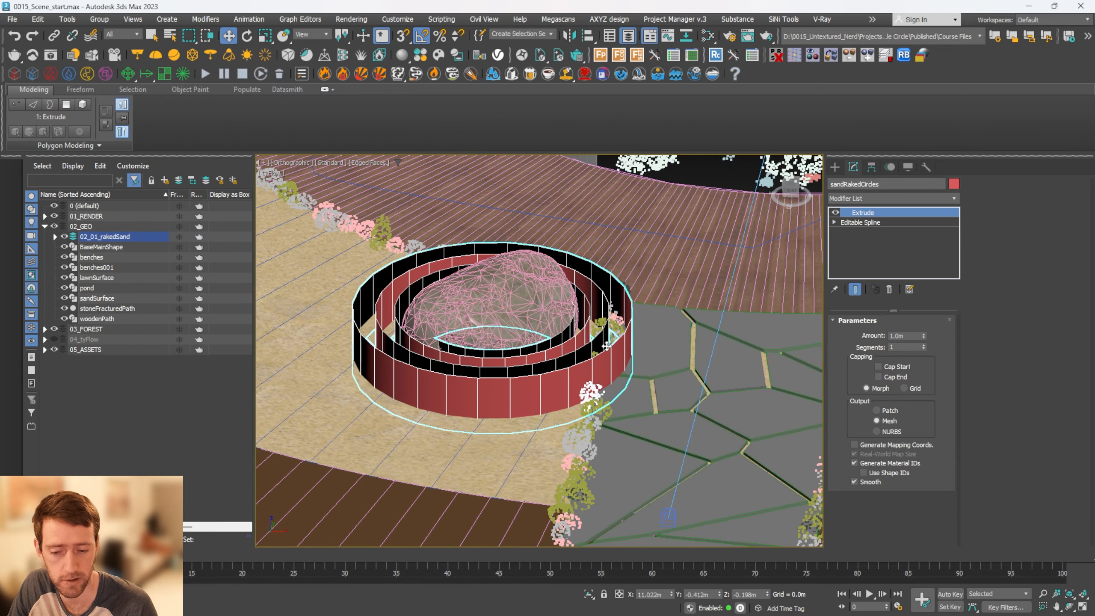
alt+middle_drag(530, 406, 537, 379)
Open the material editor and locate the VRayDistanceTex map below the Gradient Ramp
key(m)
middle_drag(247, 472, 283, 295)
scroll(283, 295, down, 3)
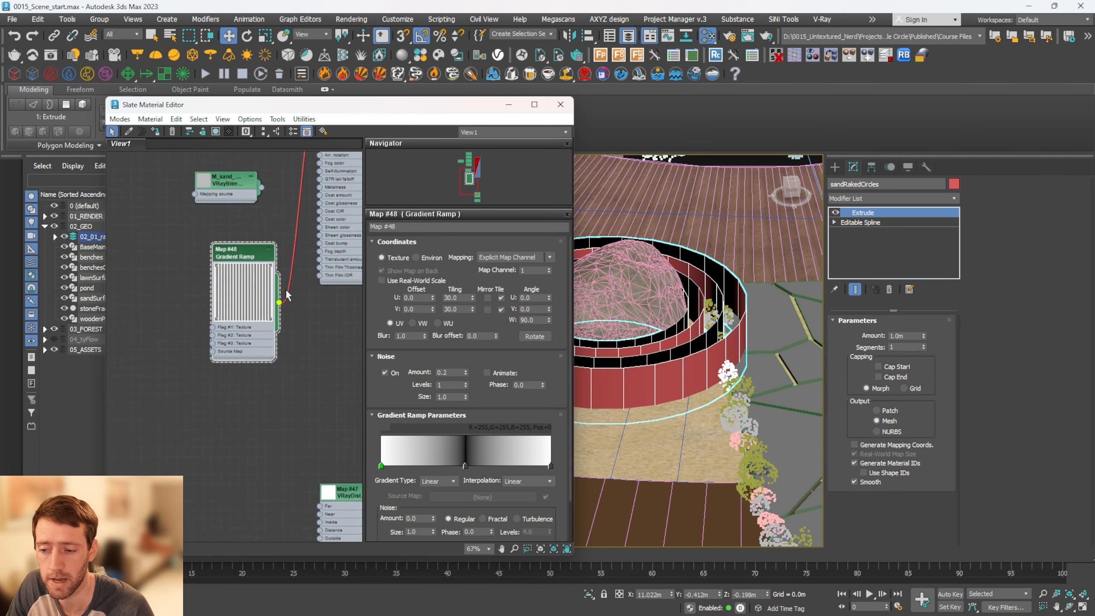
middle_drag(350, 456, 260, 310)
scroll(254, 307, up, 2)
drag(244, 292, 244, 276)
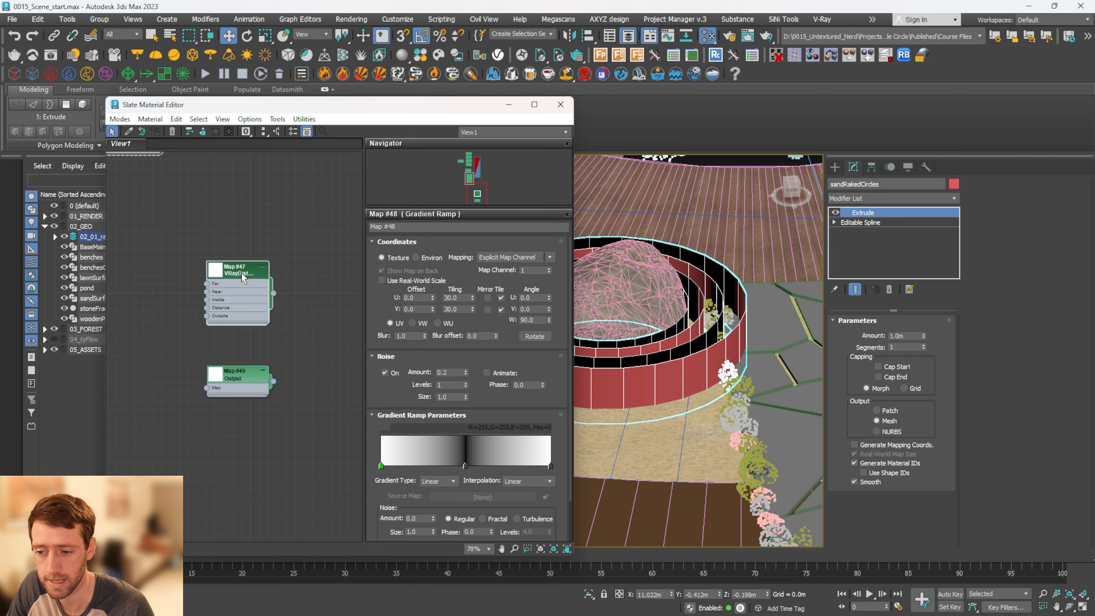
right_click(255, 228)
mouse_move(300, 249)
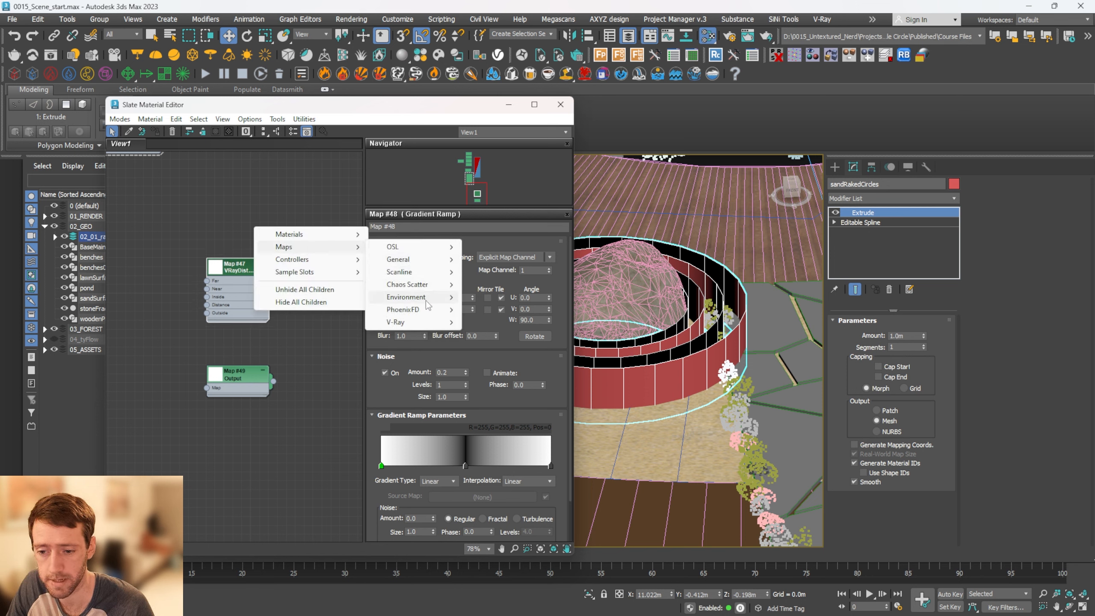
mouse_move(400, 321)
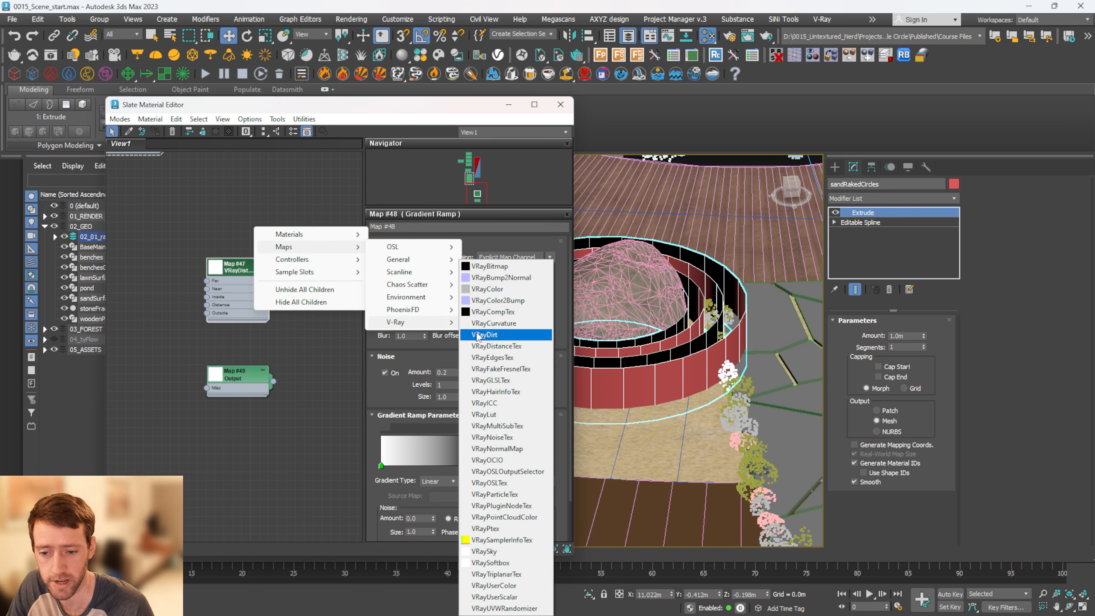
click(337, 363)
Add sandRakedCircles to the VRayDistanceTex map's objects and set its distance to 0.04
double_click(247, 269)
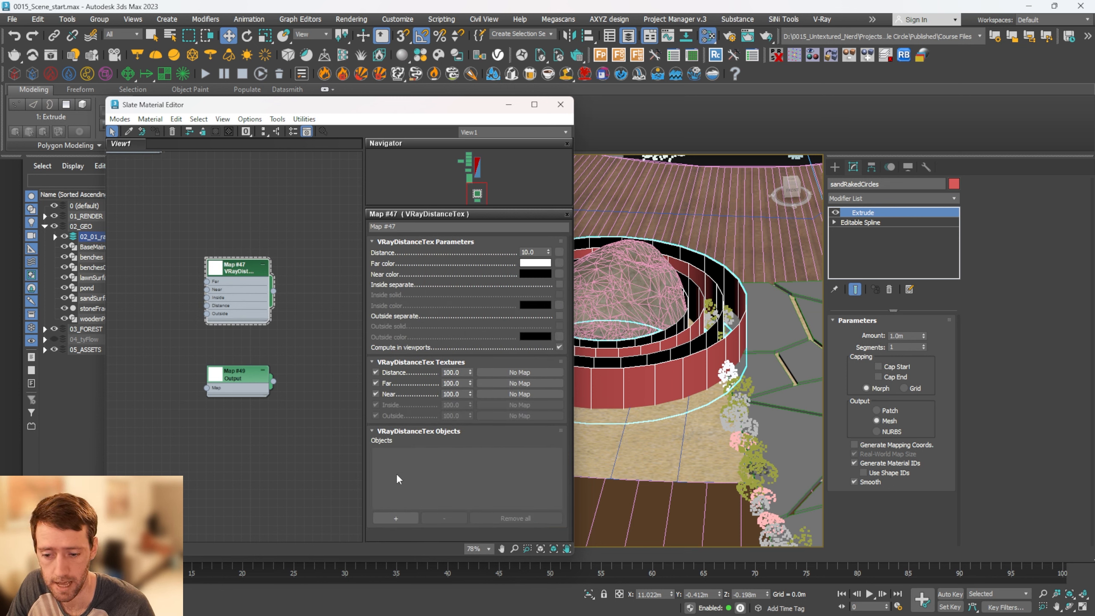
click(395, 518)
click(659, 350)
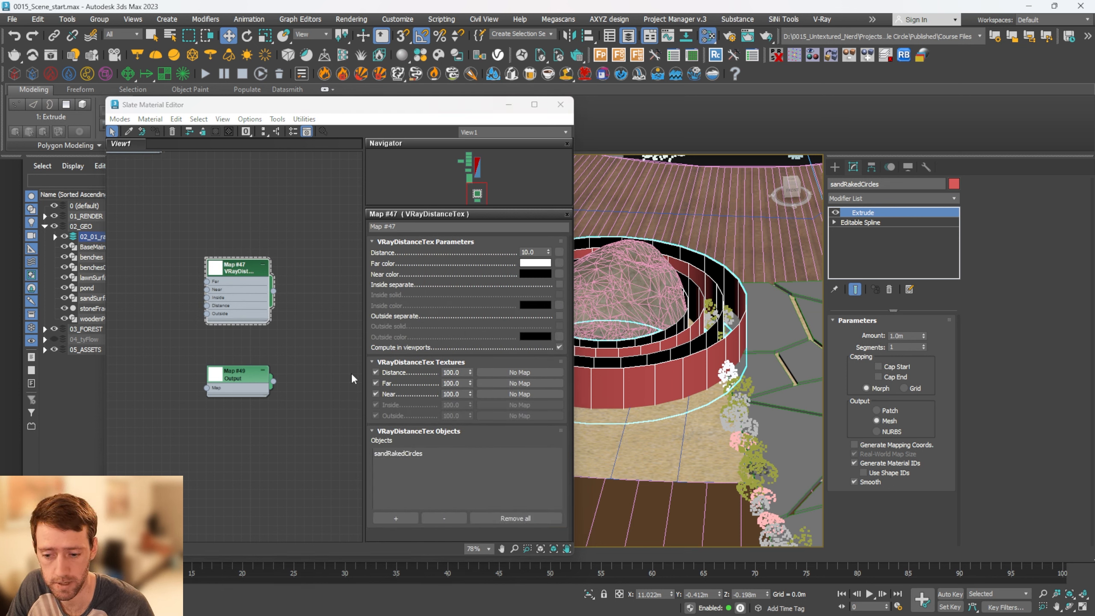
middle_drag(297, 199, 289, 204)
double_click(537, 251)
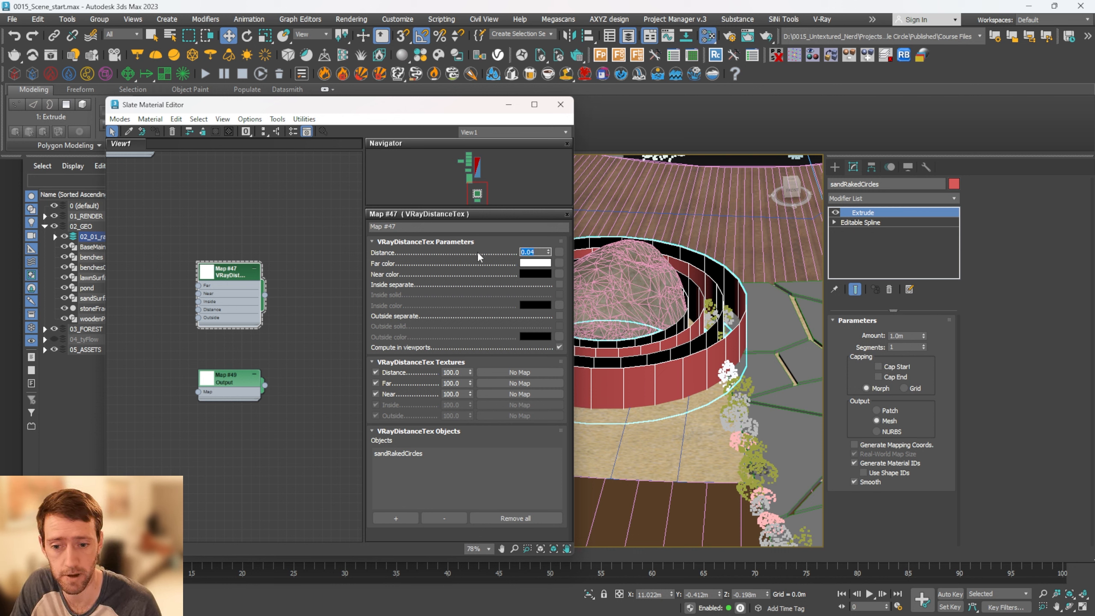
Swap the VRayDistanceTex colours to far black and near white, and instance the map as sandSurface's displacement texmap
drag(537, 278, 540, 263)
click(560, 273)
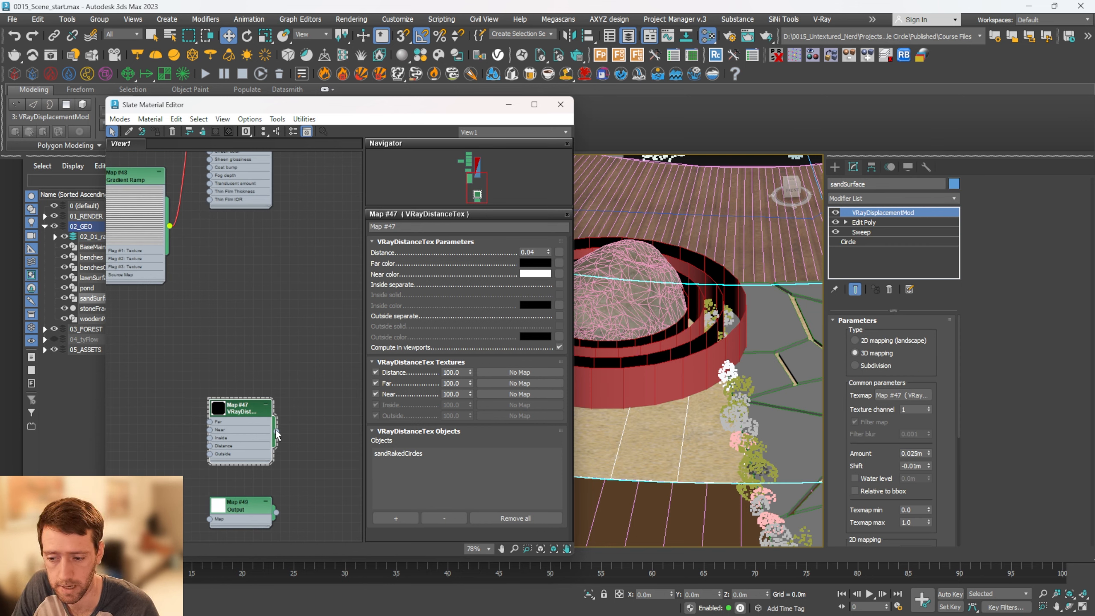
drag(276, 431, 907, 396)
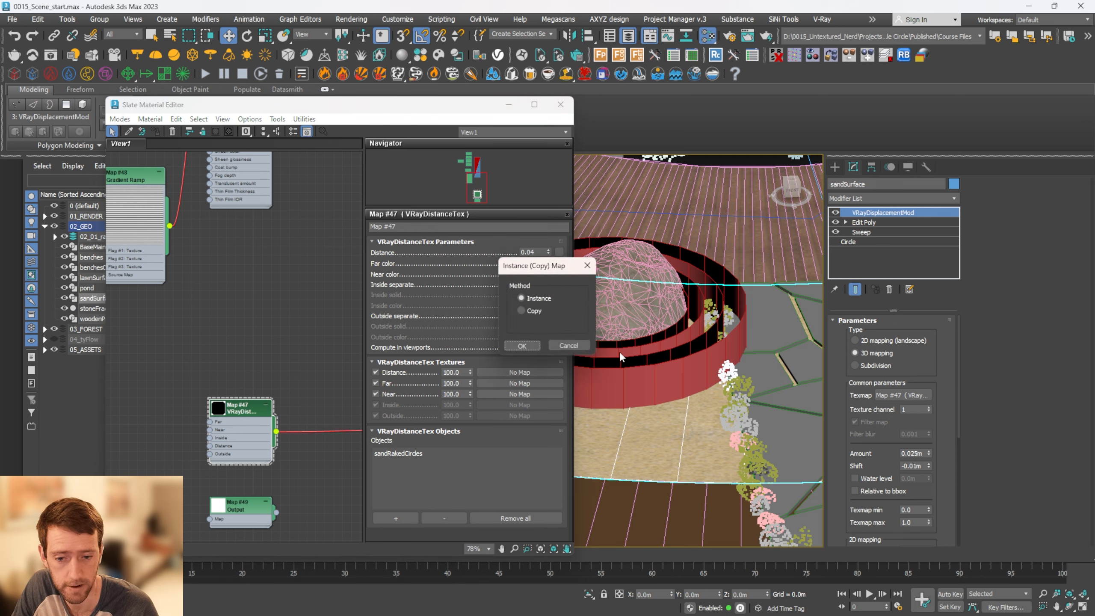
click(523, 345)
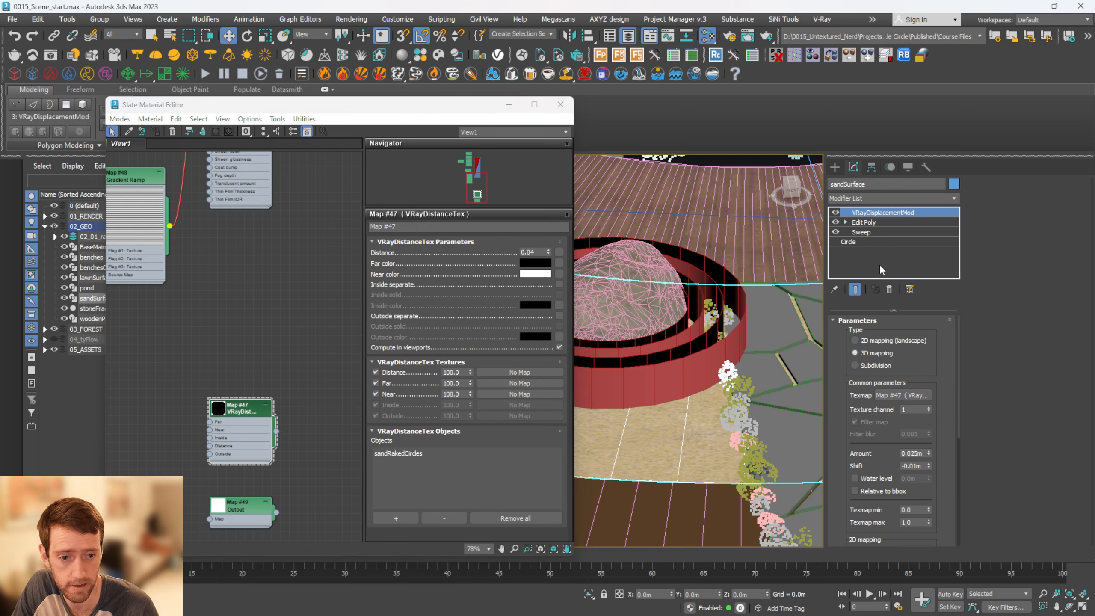
Move the VRayDistanceTex node below the Gradient Ramp and connect it to the sand material's Displace input
middle_drag(263, 328, 299, 378)
scroll(298, 381, down, 3)
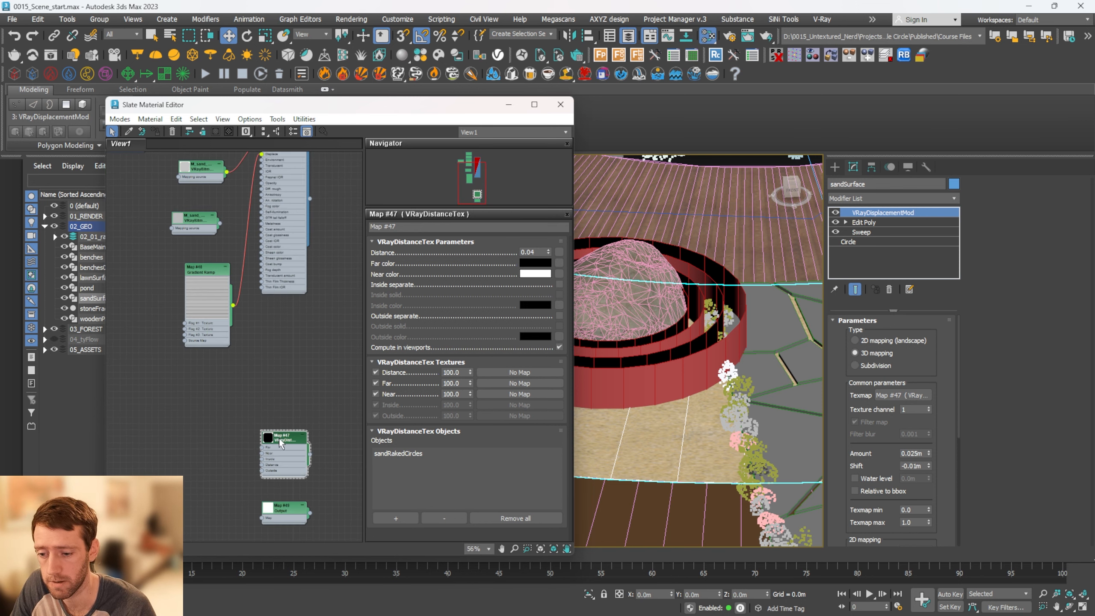
drag(277, 436, 208, 378)
middle_drag(251, 396, 290, 478)
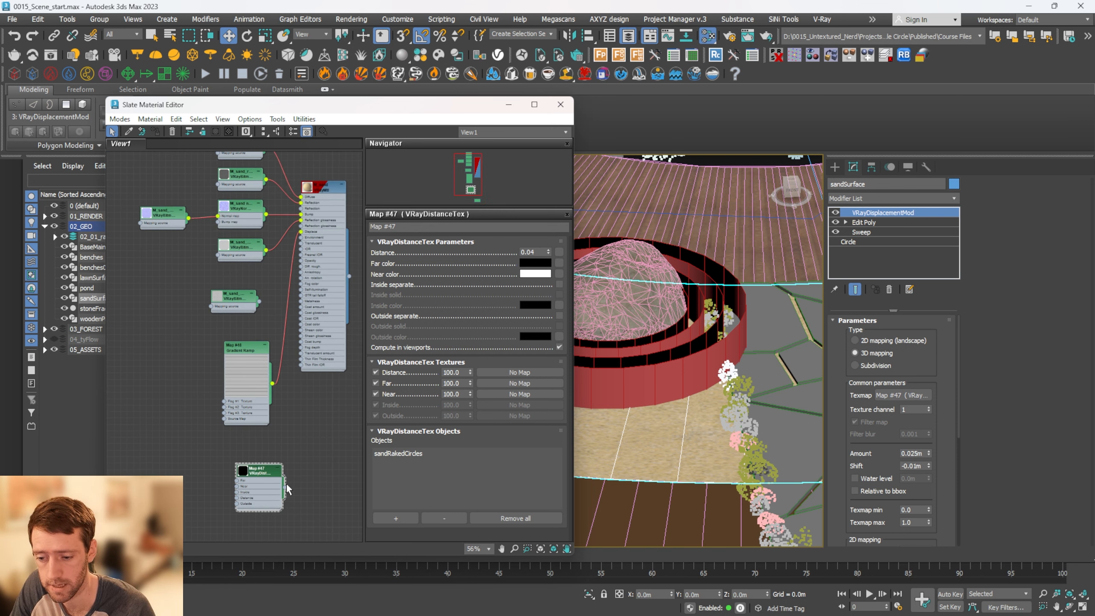
drag(284, 486, 299, 232)
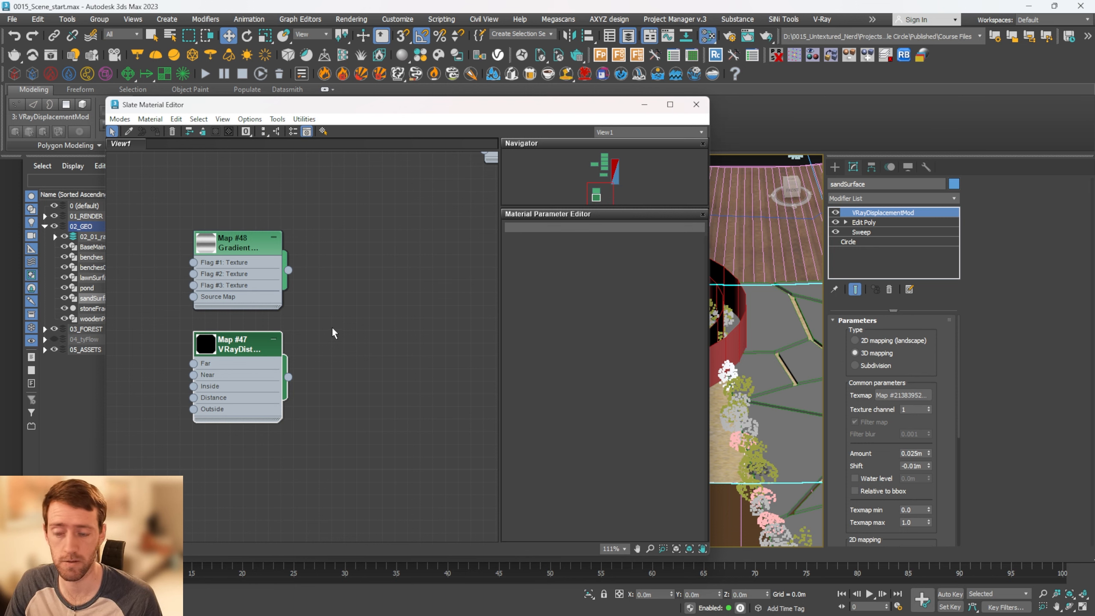
Add an Output map and place it beside the VRayDistanceTex node
middle_drag(332, 332, 298, 335)
right_click(340, 278)
mouse_move(373, 298)
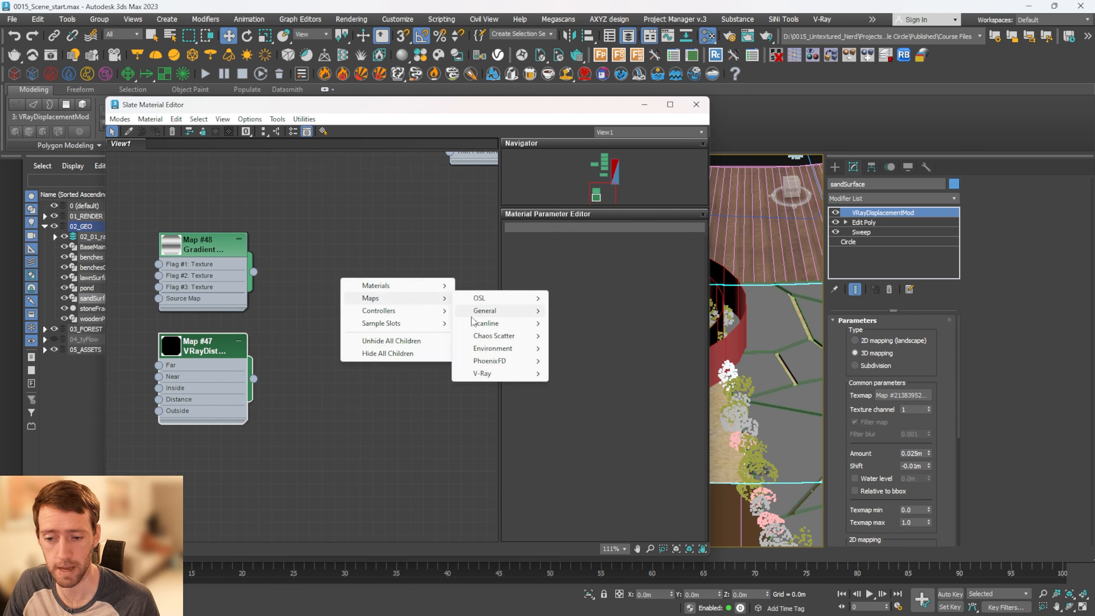
mouse_move(484, 311)
click(587, 337)
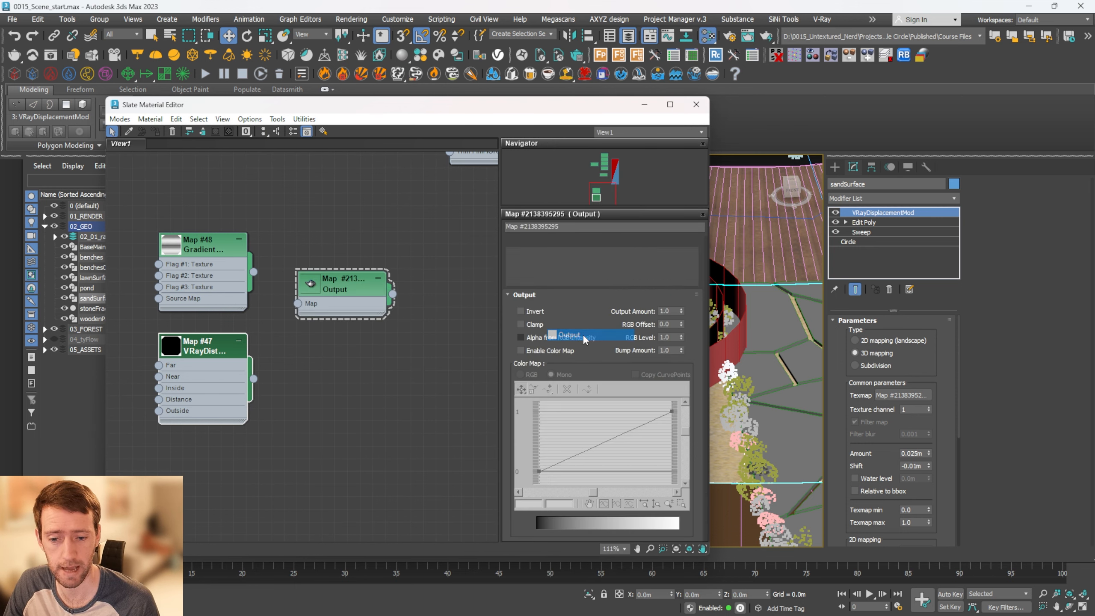
drag(347, 291, 349, 404)
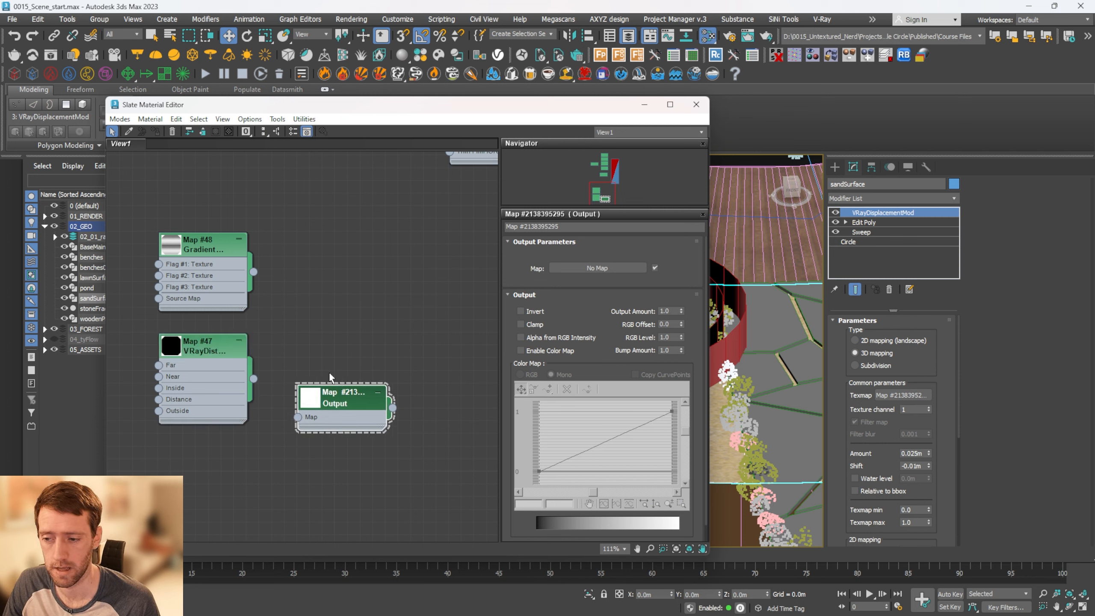
Add a Mix map and place it above the Output node
right_click(376, 257)
mouse_move(442, 278)
mouse_move(543, 294)
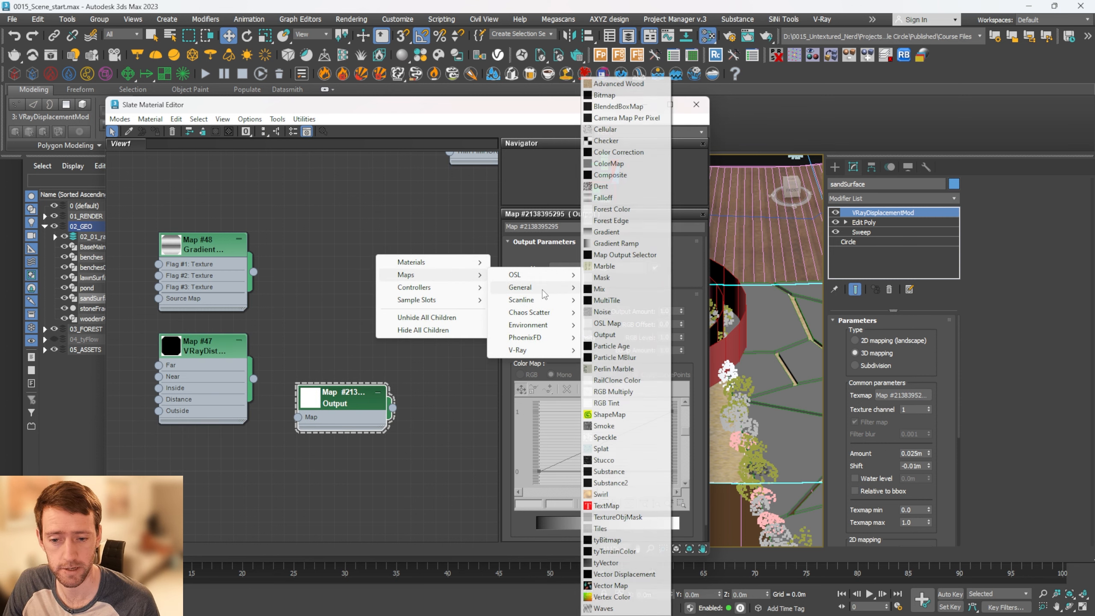
click(600, 289)
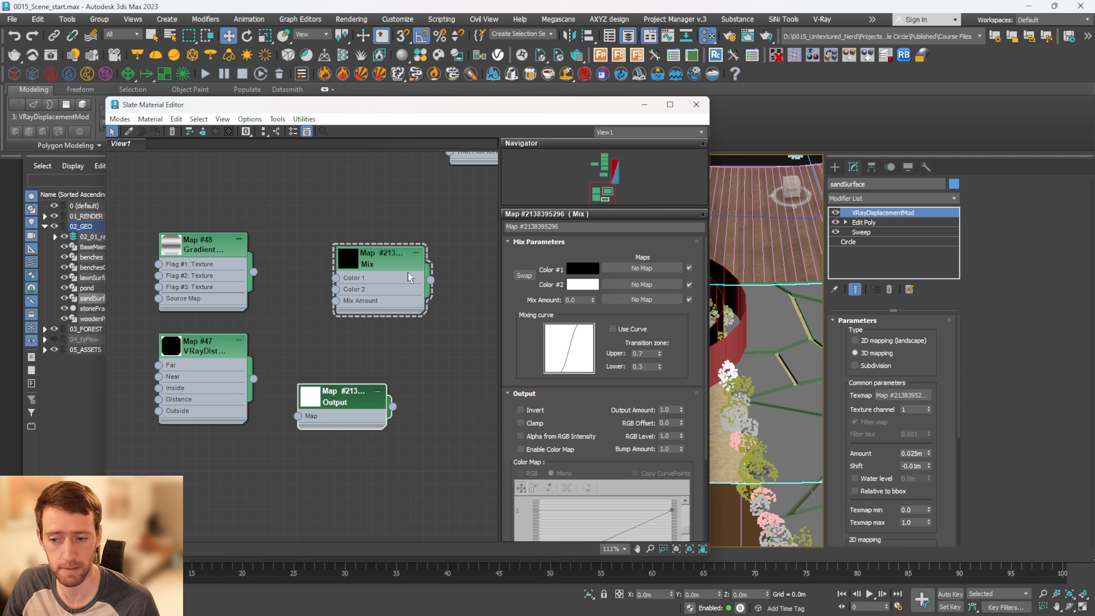
drag(407, 272, 445, 298)
Connect the Gradient Ramp to the Mix map's Color 1 and the VRayDistanceTex to its Color 2
double_click(167, 252)
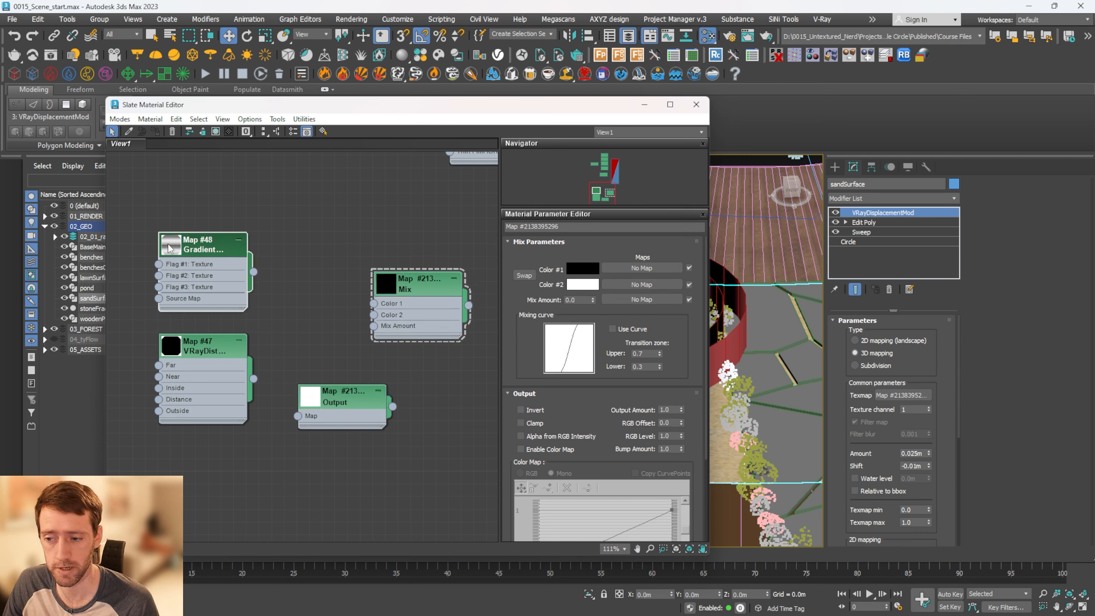
drag(198, 233, 200, 158)
double_click(211, 223)
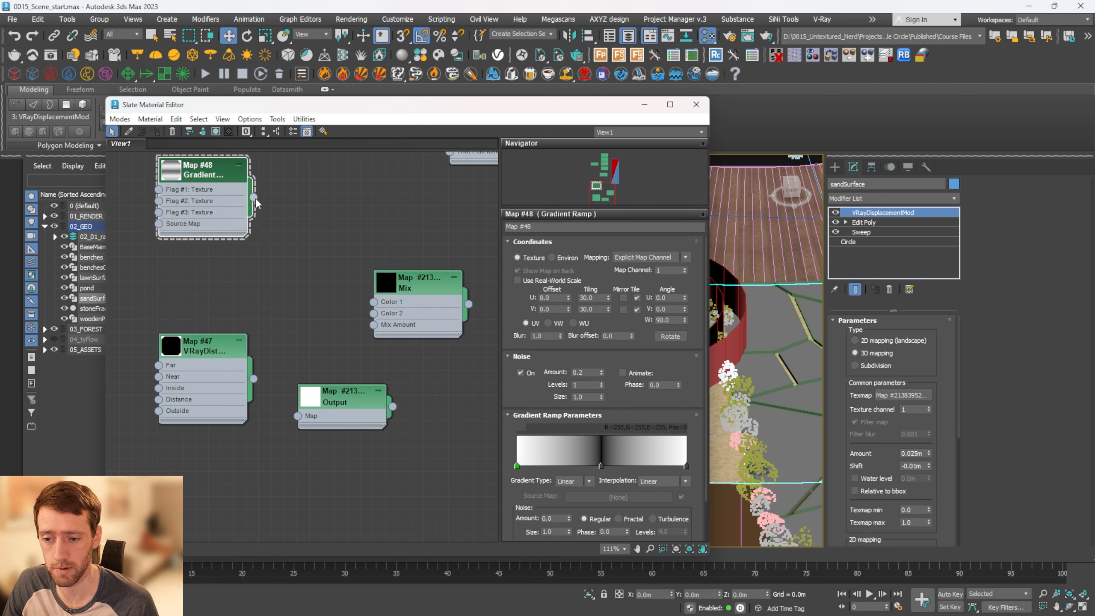
drag(254, 198, 373, 301)
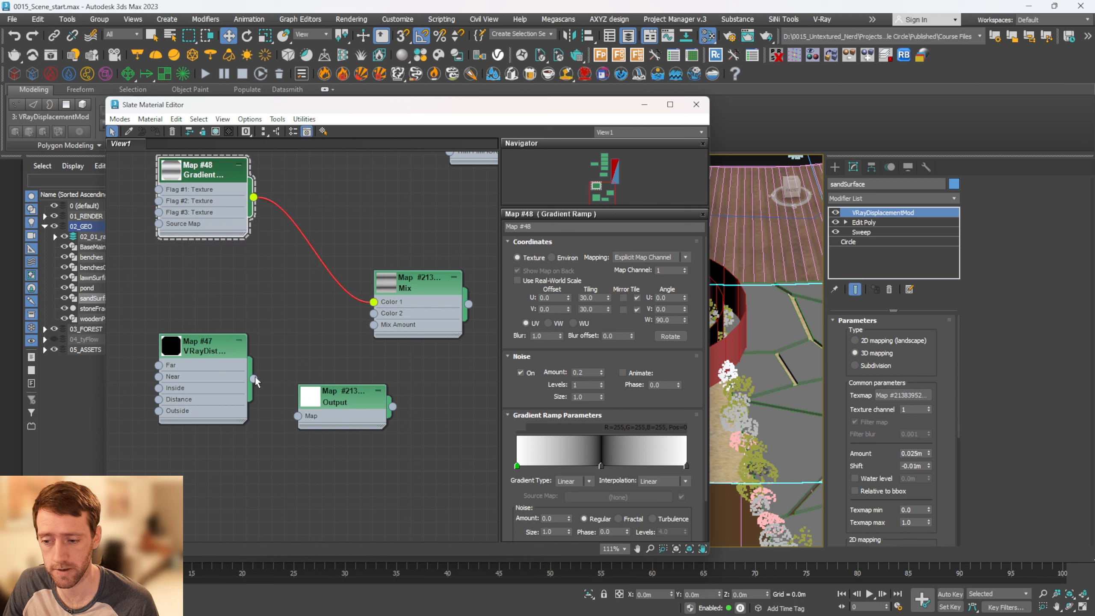
drag(254, 378, 373, 313)
Connect the VRayDistanceTex to the Output map's input and open the Output map's parameters with an enlarged preview
middle_drag(326, 332, 278, 270)
drag(206, 317, 249, 354)
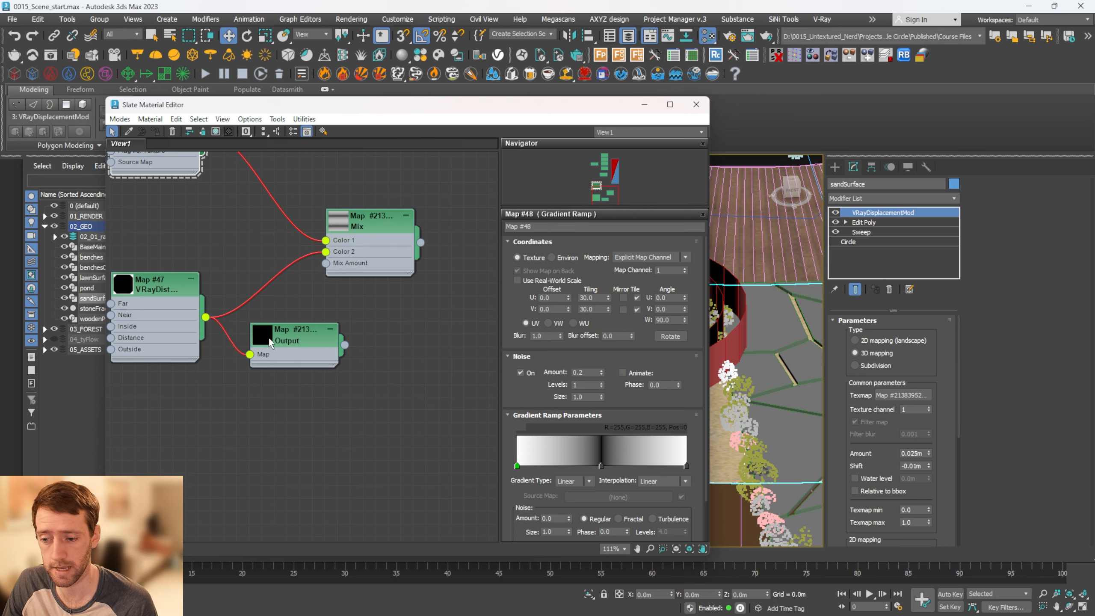
click(271, 341)
double_click(271, 341)
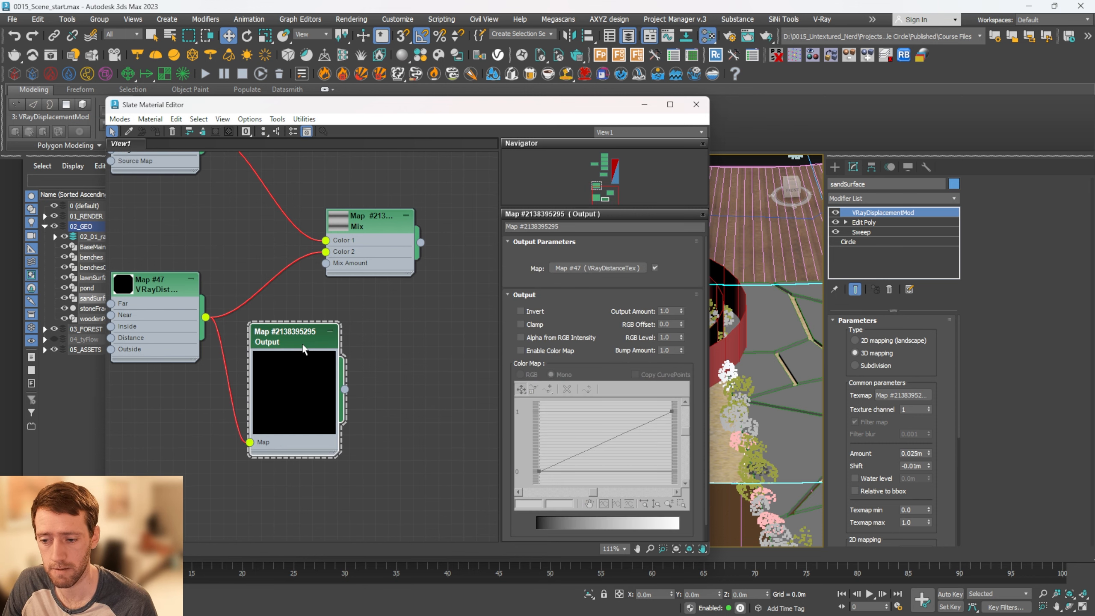
Enable the Output's color map and make its start point Bezier-Corner, pulling the handle straight up to bow the curve upward
click(520, 350)
scroll(295, 400, up, 2)
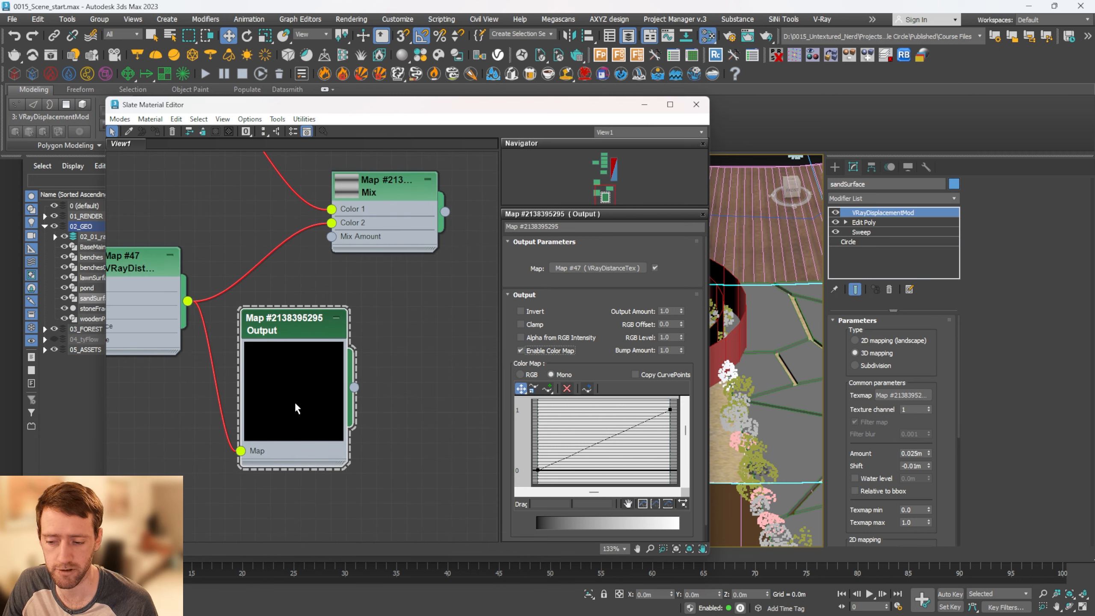
scroll(294, 401, down, 2)
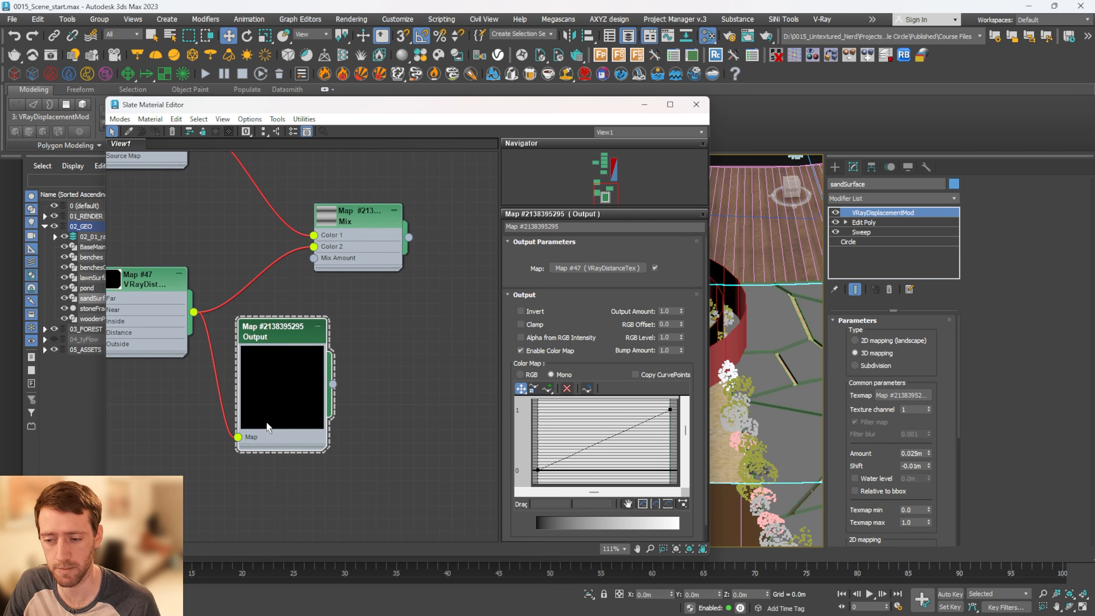
right_click(538, 469)
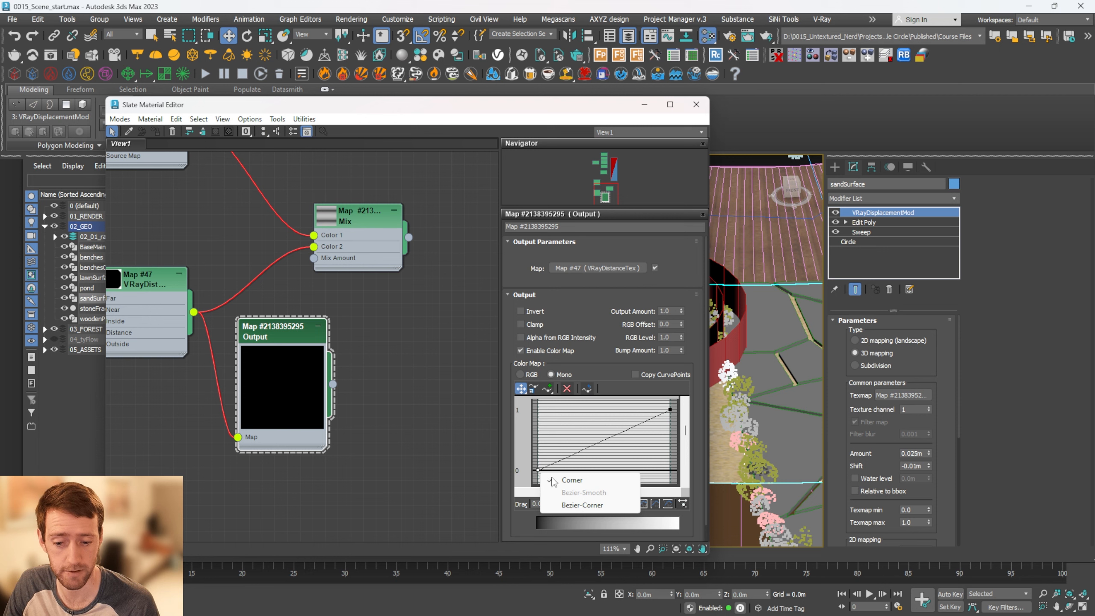
click(578, 505)
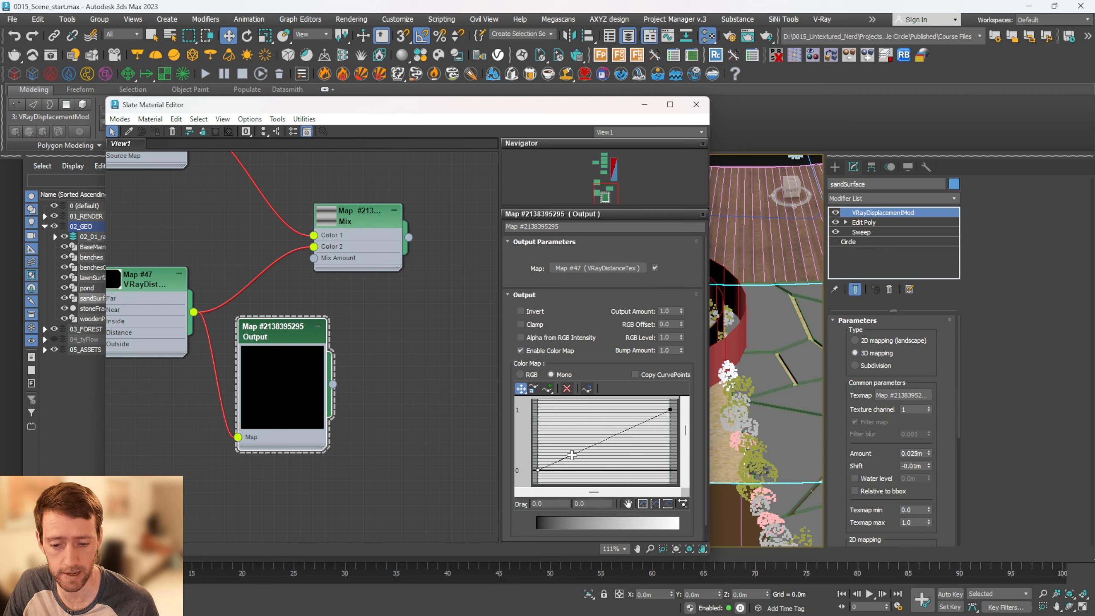
drag(571, 455, 538, 418)
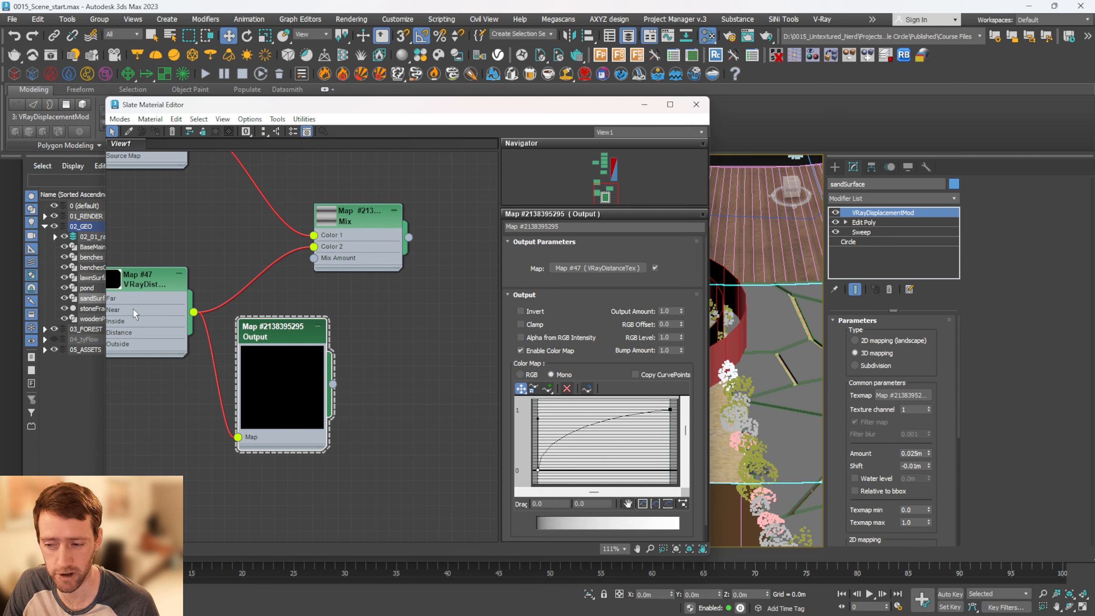
Connect the Output map to the Mix map's Mix Amount input
middle_drag(111, 282, 168, 282)
middle_drag(271, 314, 243, 340)
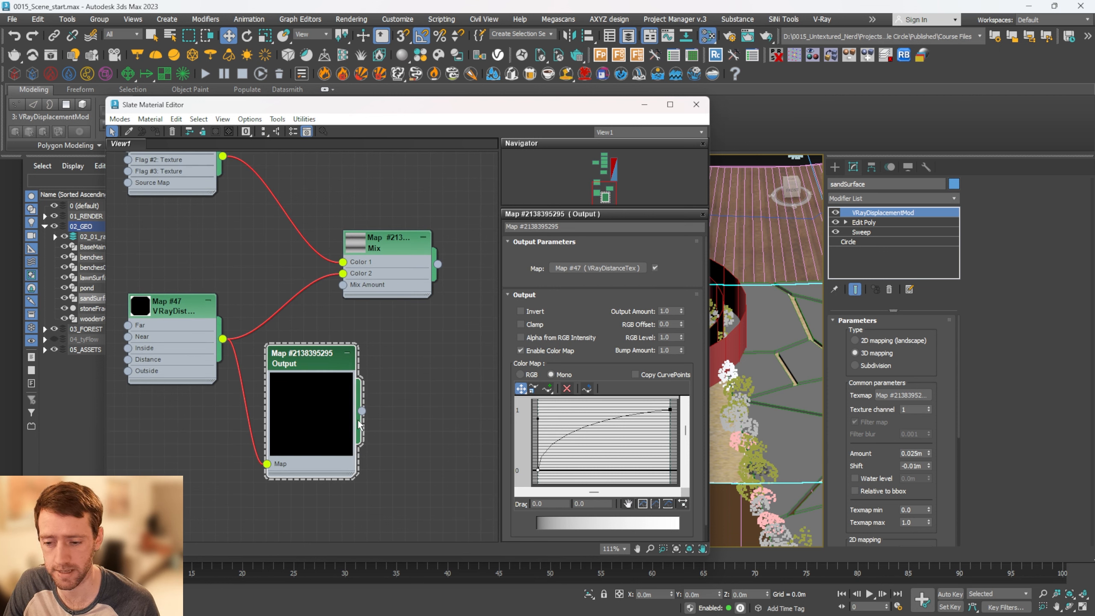
drag(362, 414, 344, 286)
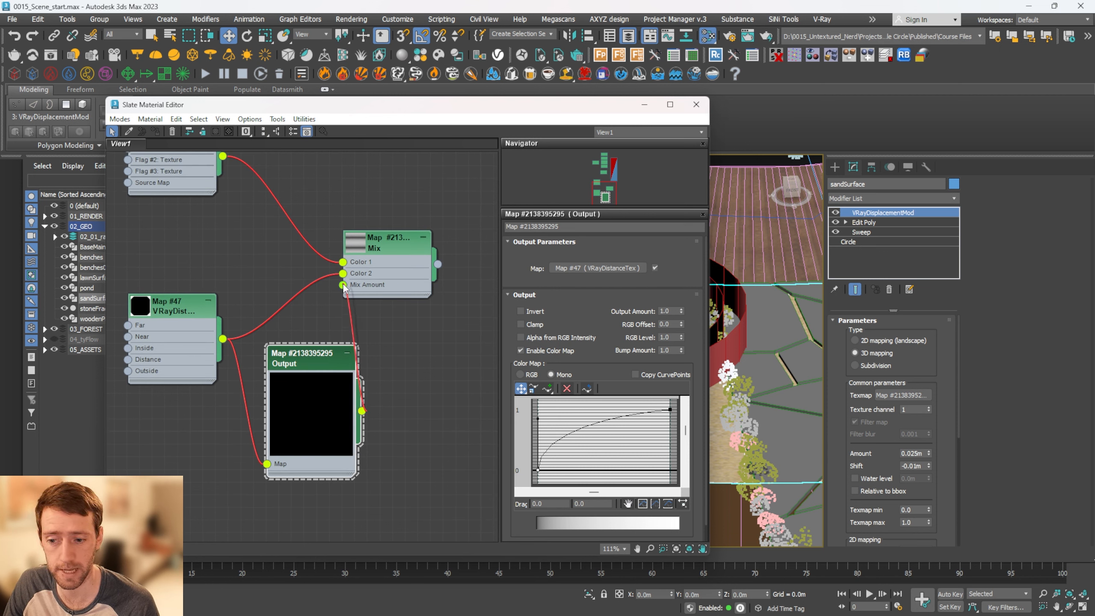
Connect the Mix map to the sand material's Displace input
scroll(383, 250, down, 4)
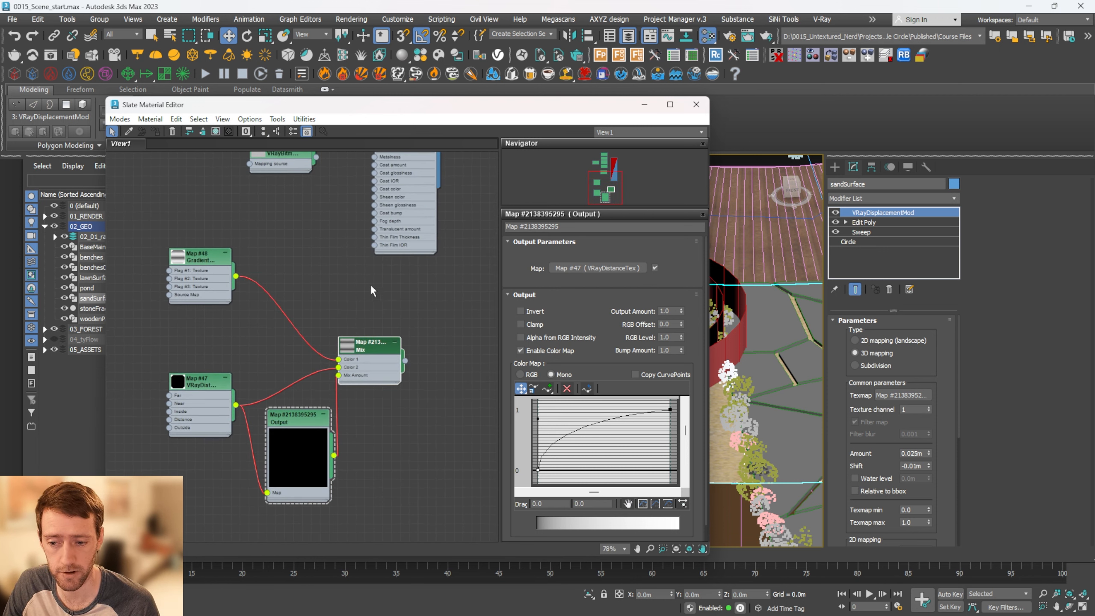
scroll(371, 286, down, 4)
middle_drag(363, 268, 315, 359)
mouse_move(318, 267)
middle_down()
mouse_move(329, 315)
mouse_move(334, 260)
middle_up()
scroll(347, 399, up, 2)
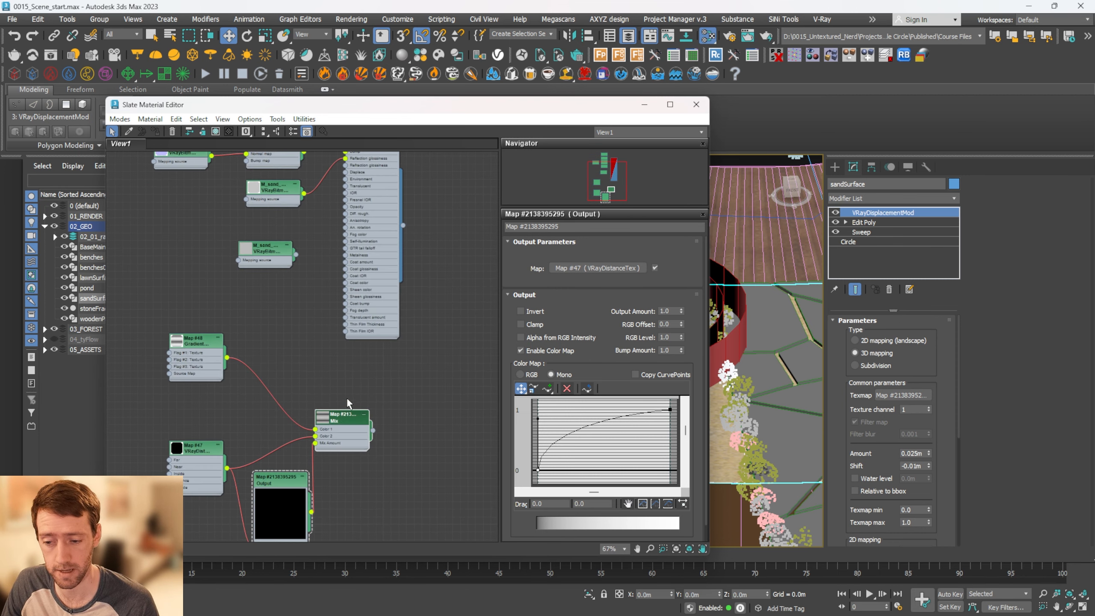
middle_drag(347, 402, 327, 444)
drag(354, 476, 328, 215)
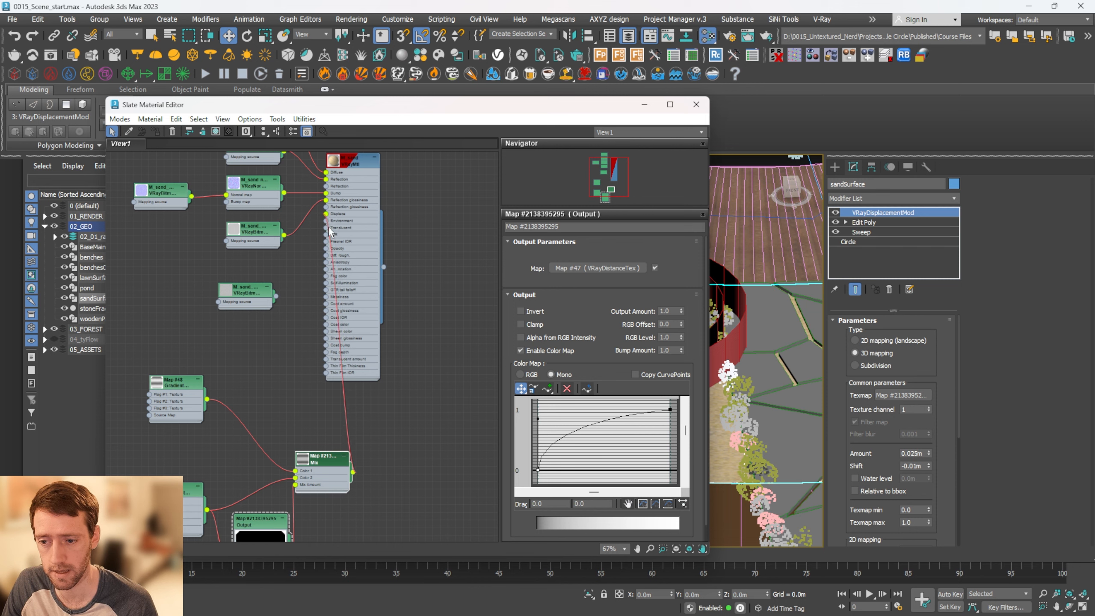
Place the Mix map as an instance in the texmap slot of sandSurface's VRayDisplacementMod
middle_drag(353, 463, 318, 389)
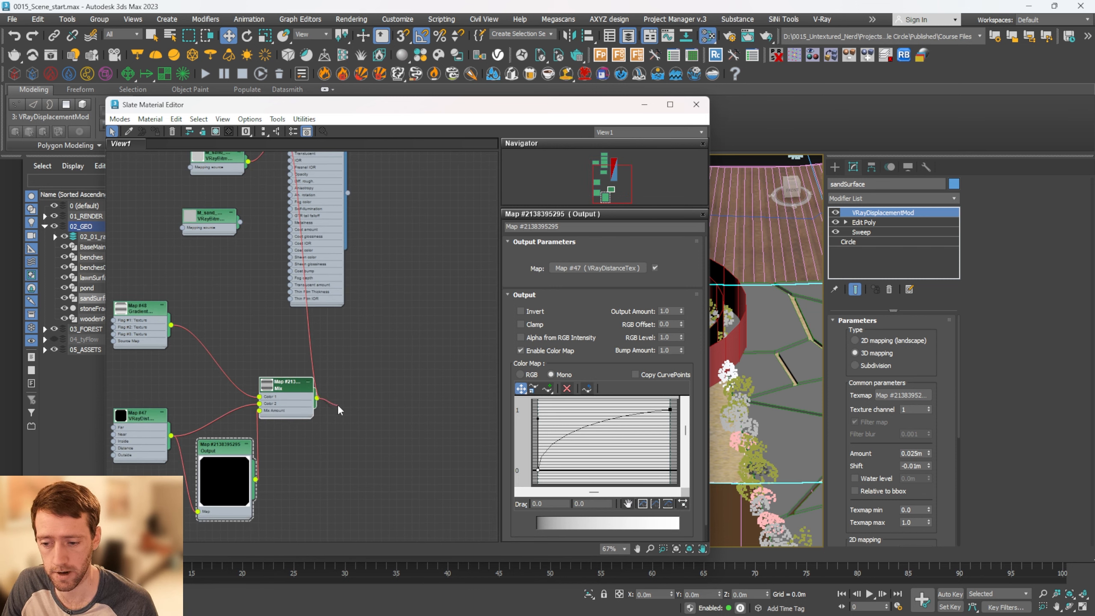
drag(338, 410, 904, 398)
click(521, 347)
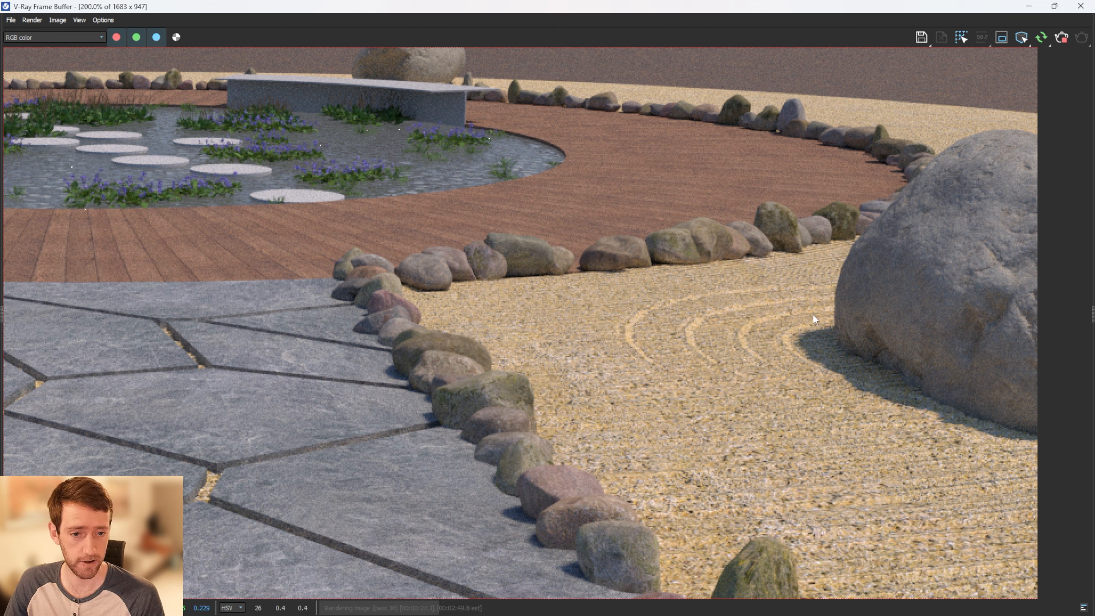
Examine the raked circles and straight lines around the boulders on both sides of the path in the render
scroll(732, 331, down, 2)
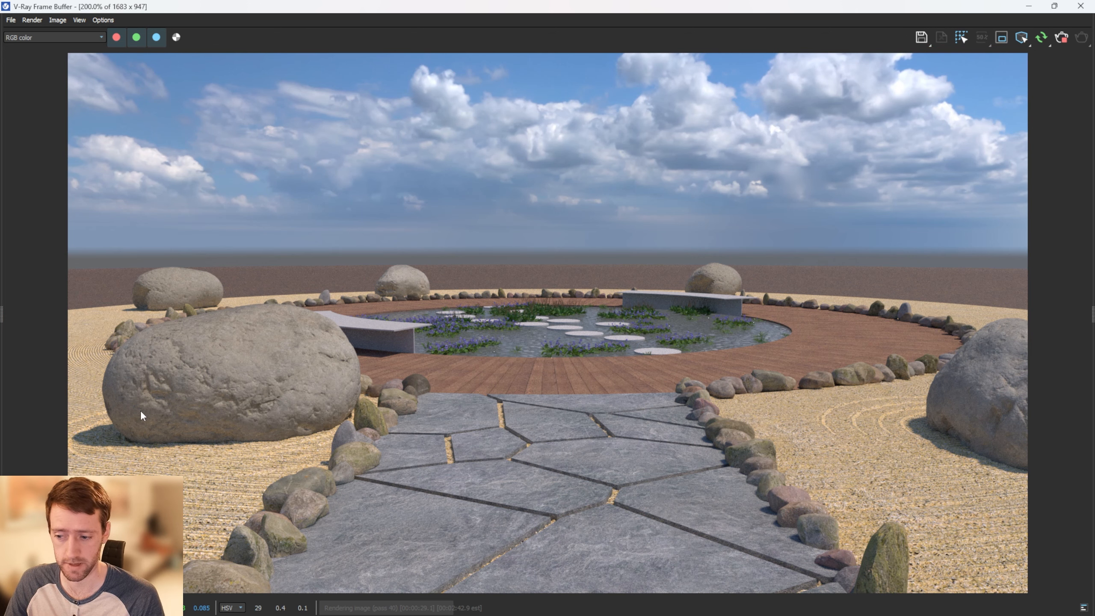
scroll(215, 388, up, 2)
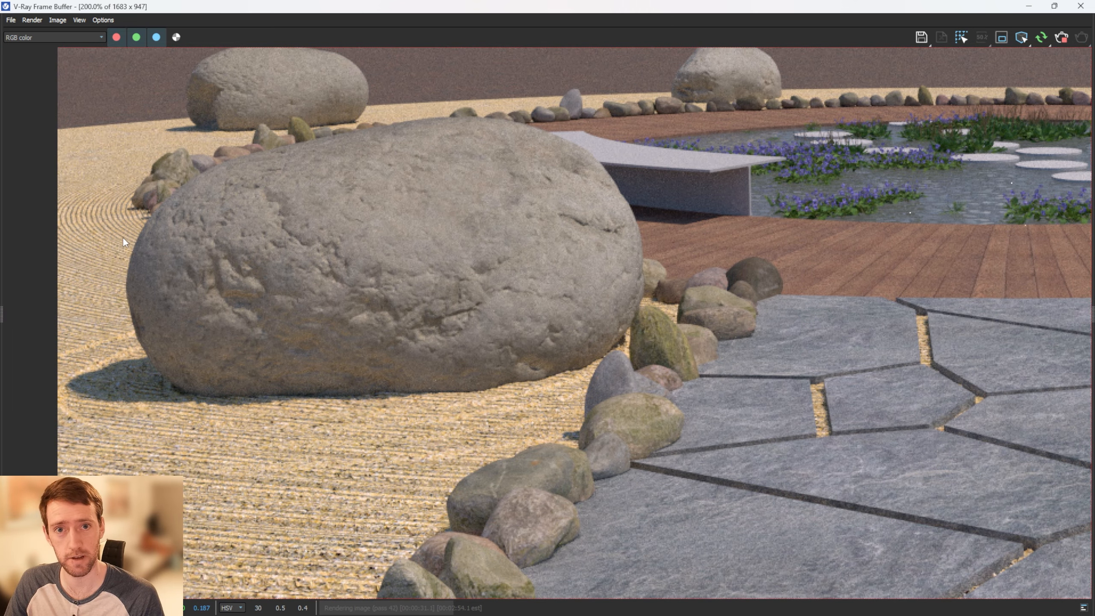
scroll(298, 308, down, 2)
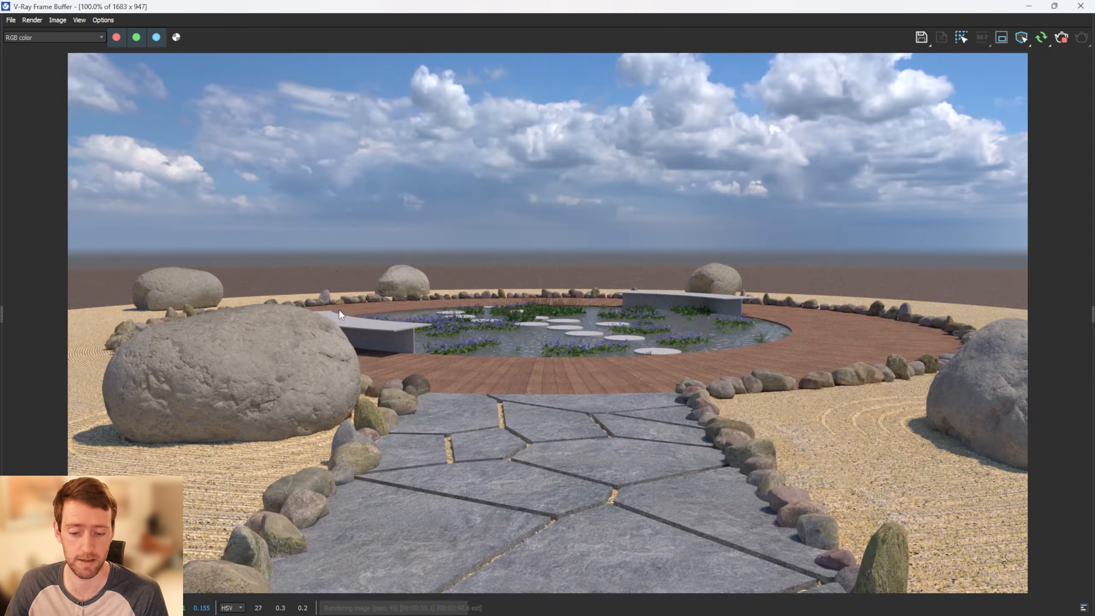
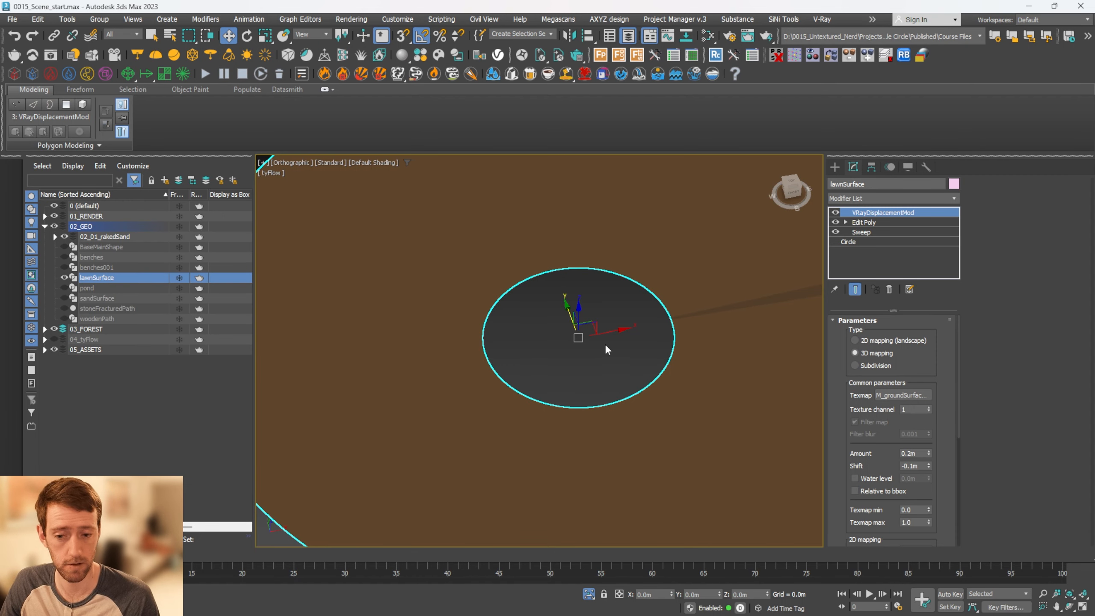
Create a Forest Pro scatter on lawnSurface
scroll(605, 332, down, 4)
click(600, 55)
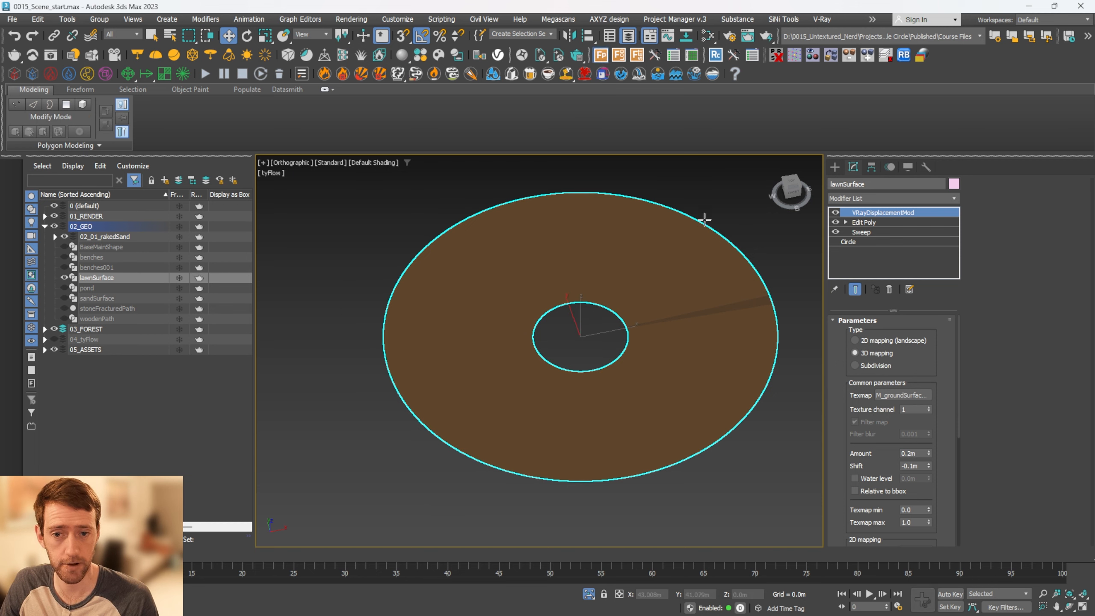
click(653, 254)
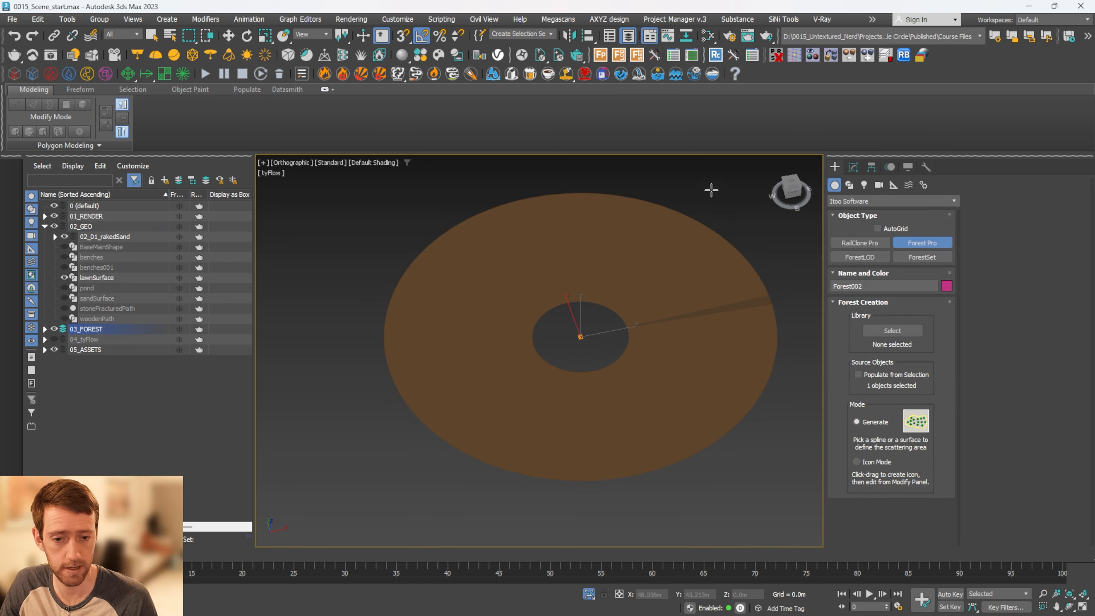
Load the Unkempt Lawn AIO 2 (large) preset from the Layered_Lawns library, rescaling its objects to the system unit scale
click(853, 168)
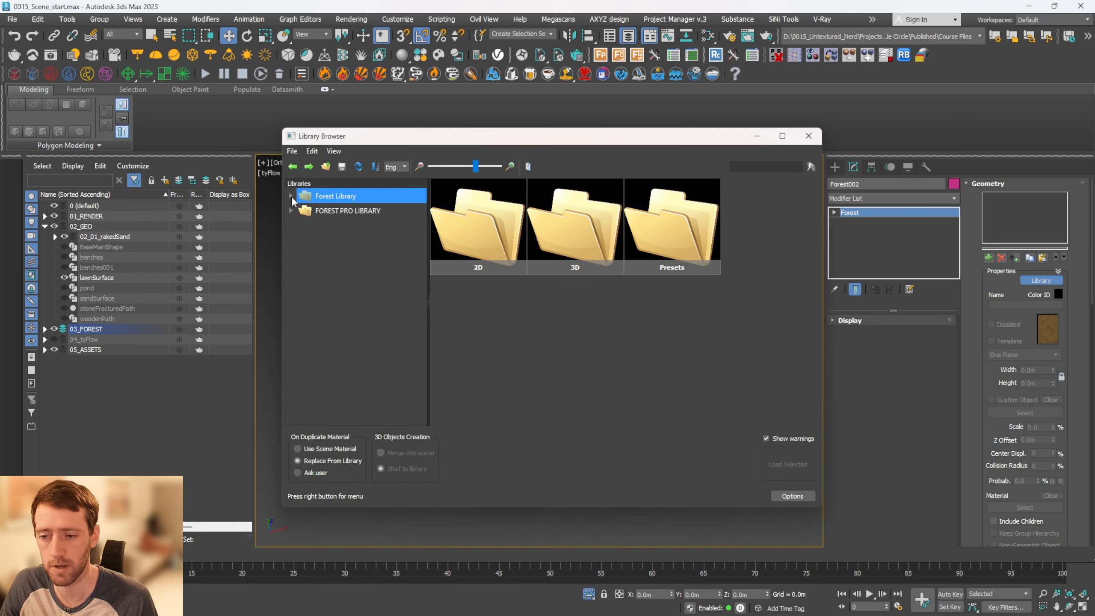
click(291, 196)
click(335, 241)
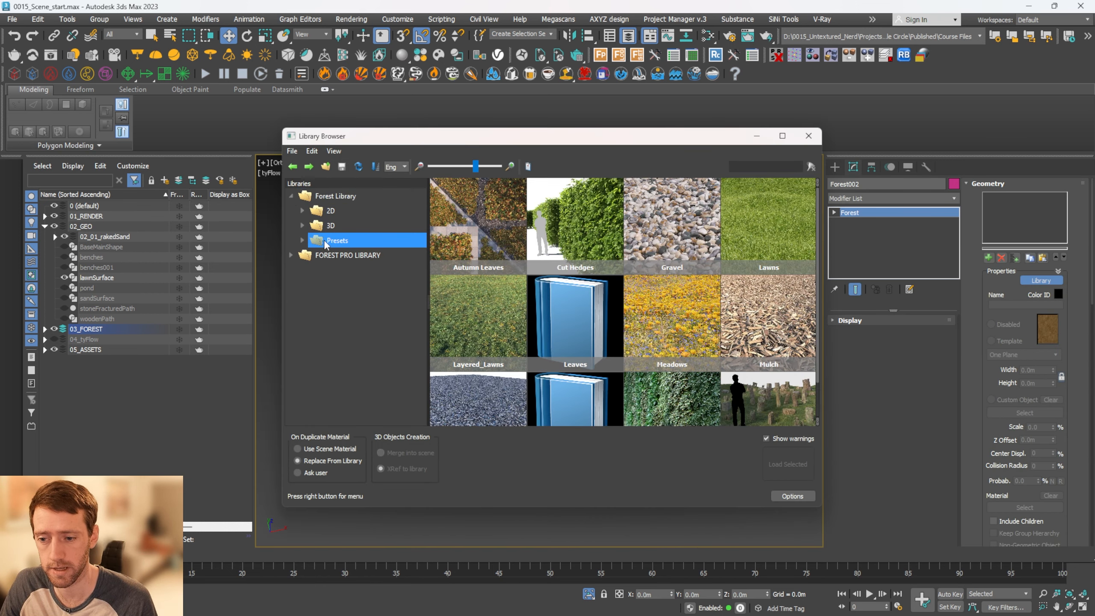
click(303, 240)
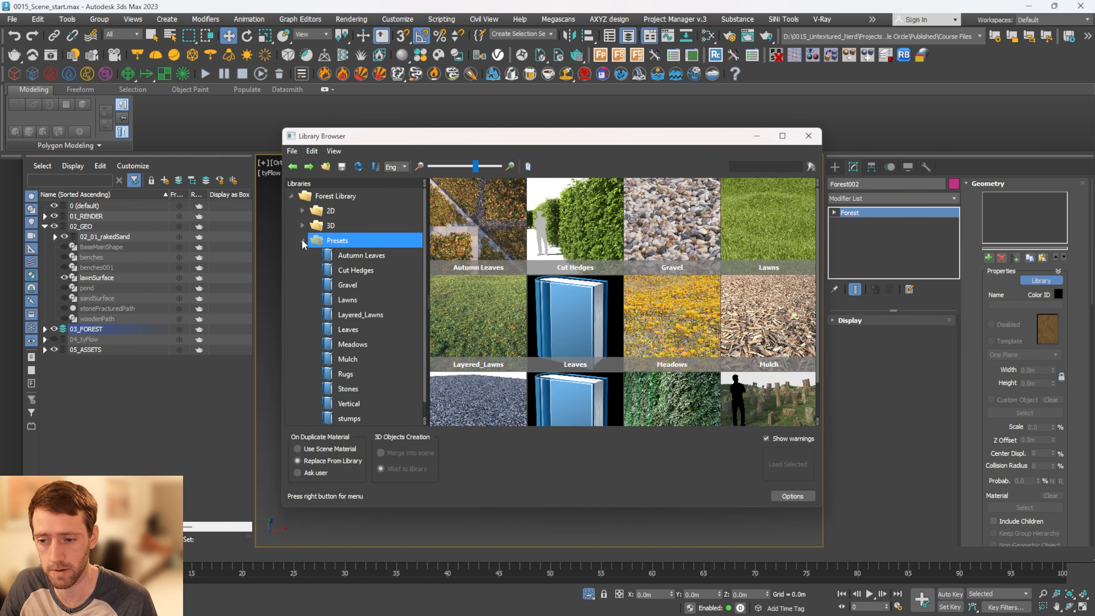
click(361, 315)
scroll(560, 326, down, 5)
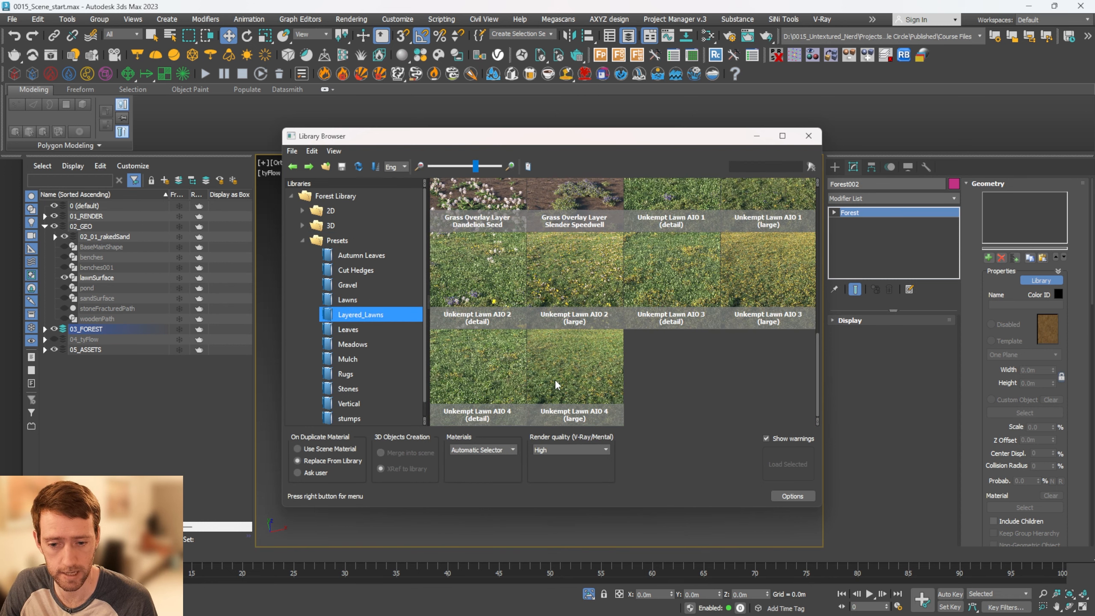
click(565, 277)
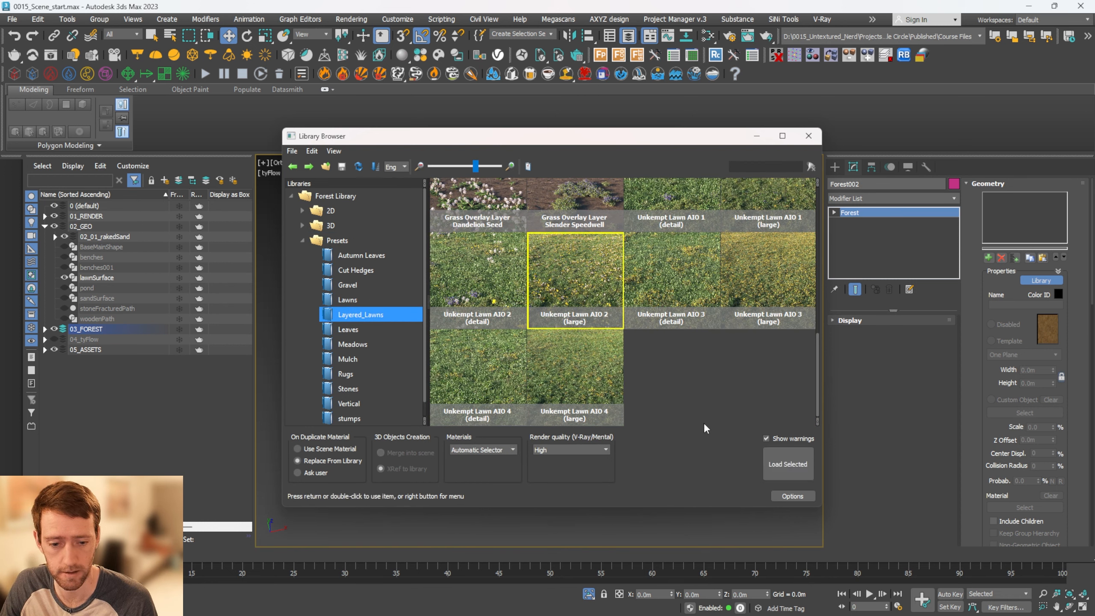
click(788, 464)
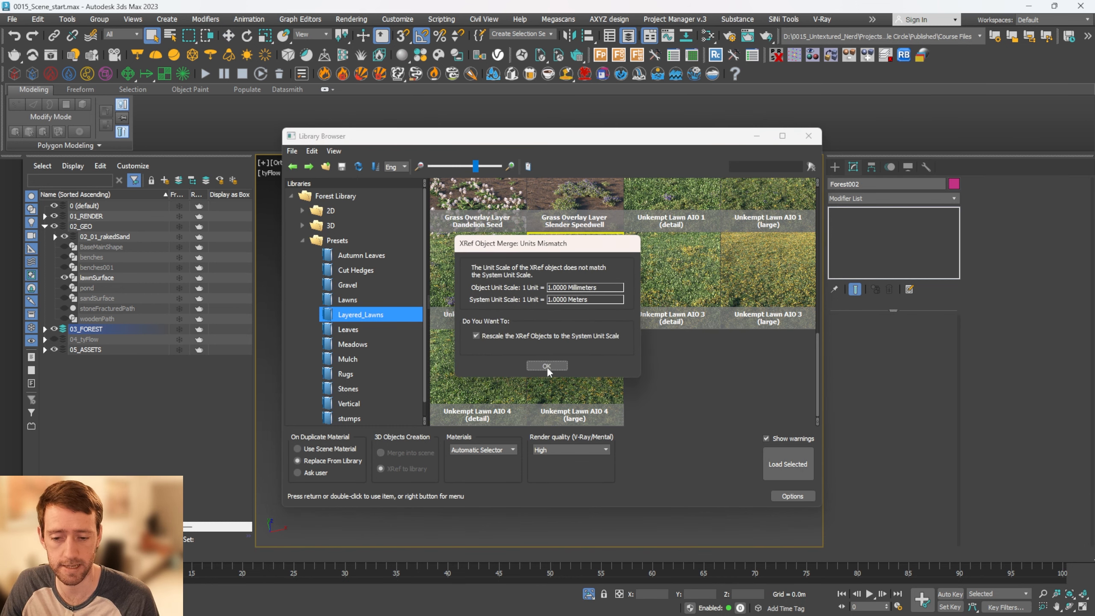
click(546, 366)
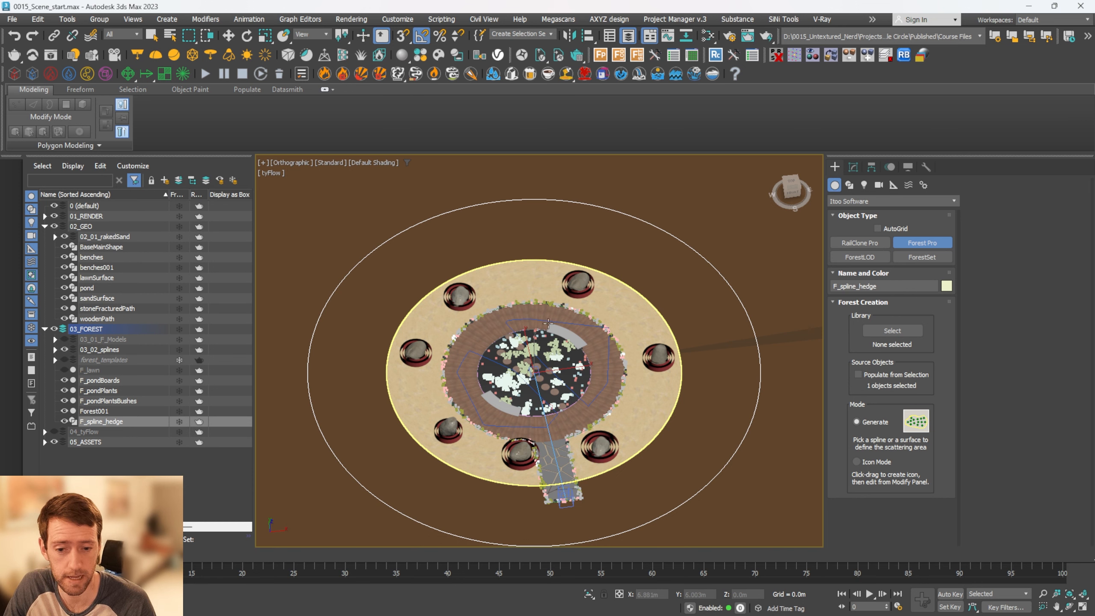
Create a Forest Pro scatter from the F_spline_hedge circle around the garden
scroll(691, 278, up, 2)
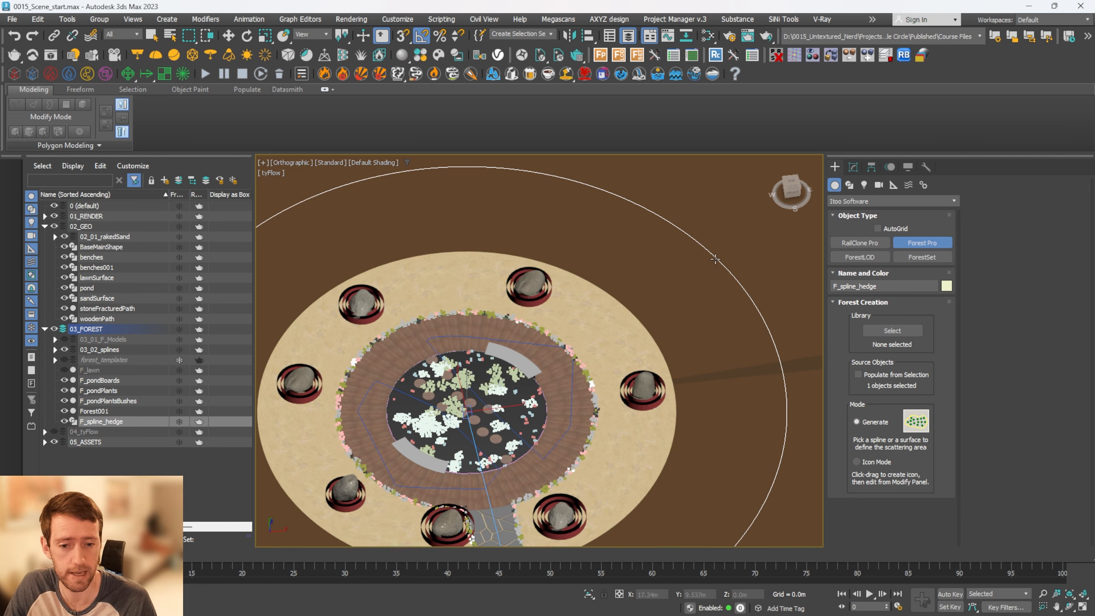
click(714, 258)
click(855, 172)
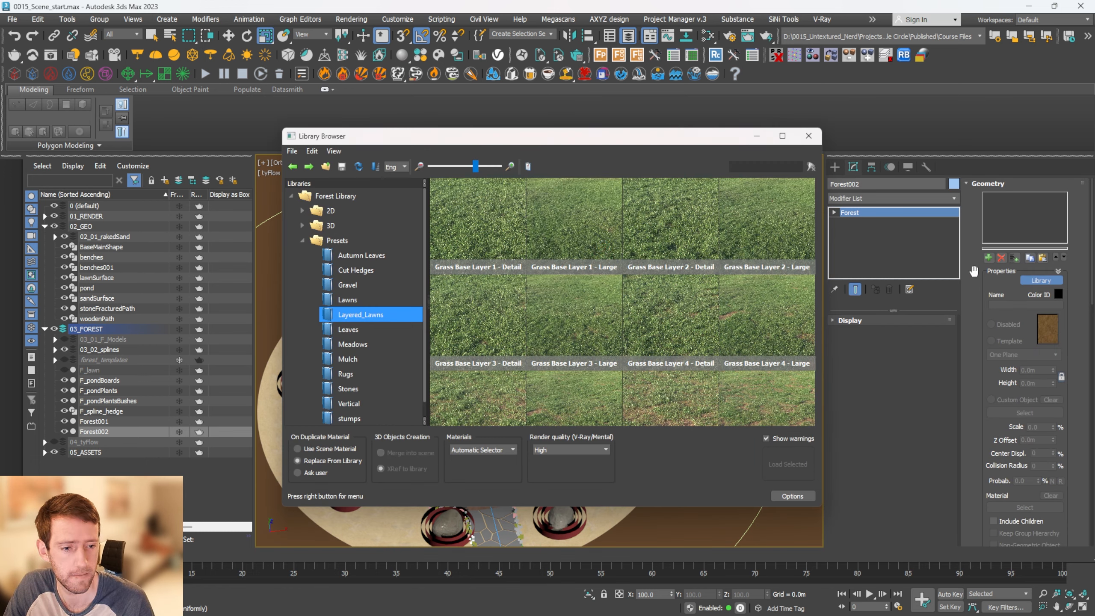
Load a hedge preset from the Cut Hedges library into the new scatter
scroll(344, 331, down, 1)
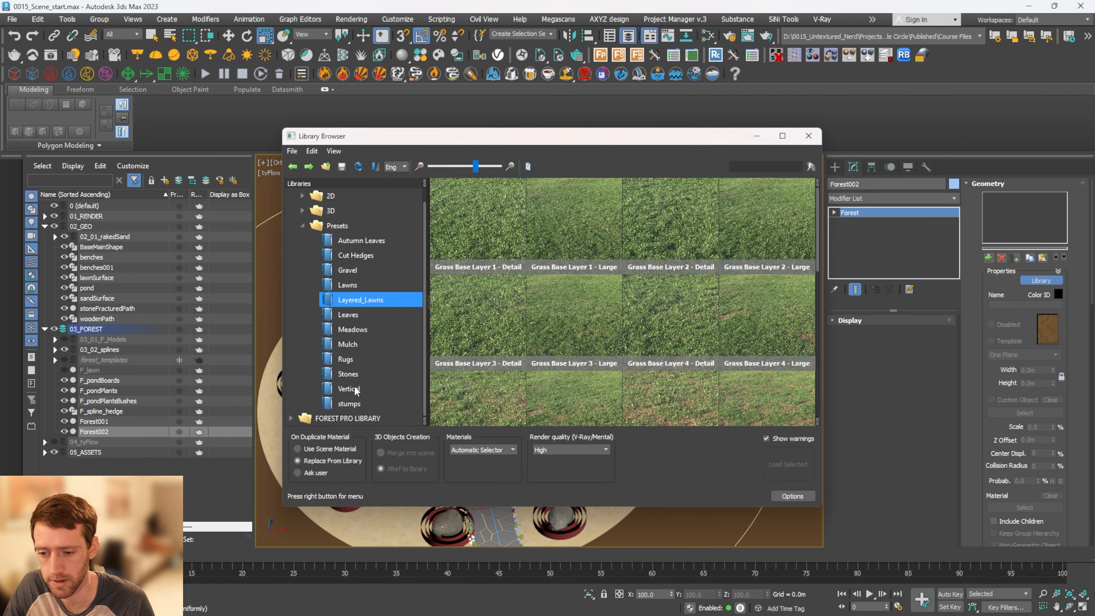
click(358, 255)
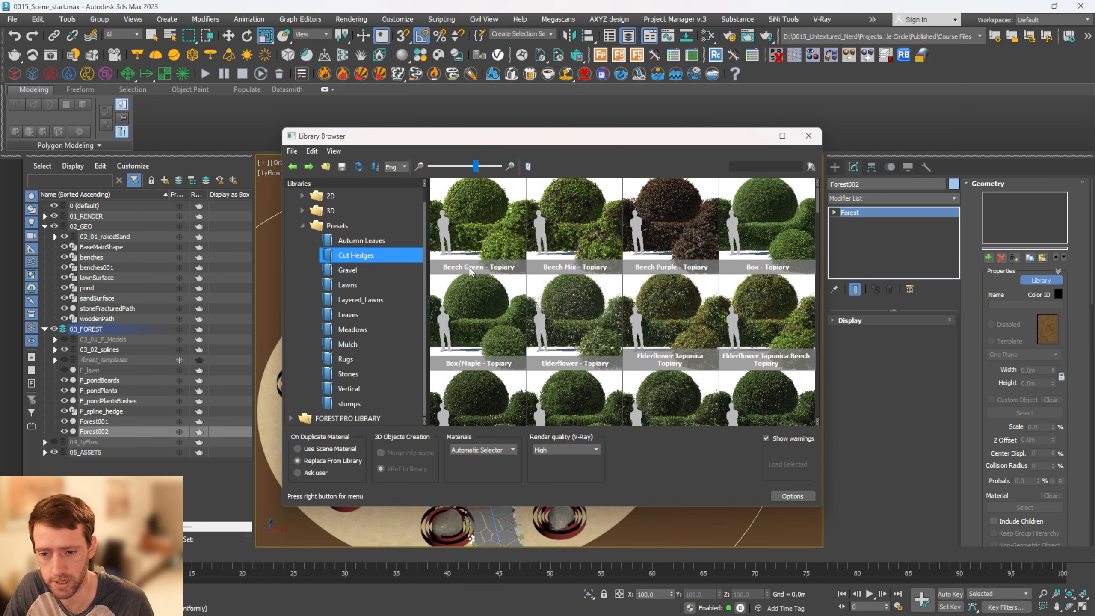
scroll(508, 297, down, 2)
scroll(541, 309, down, 6)
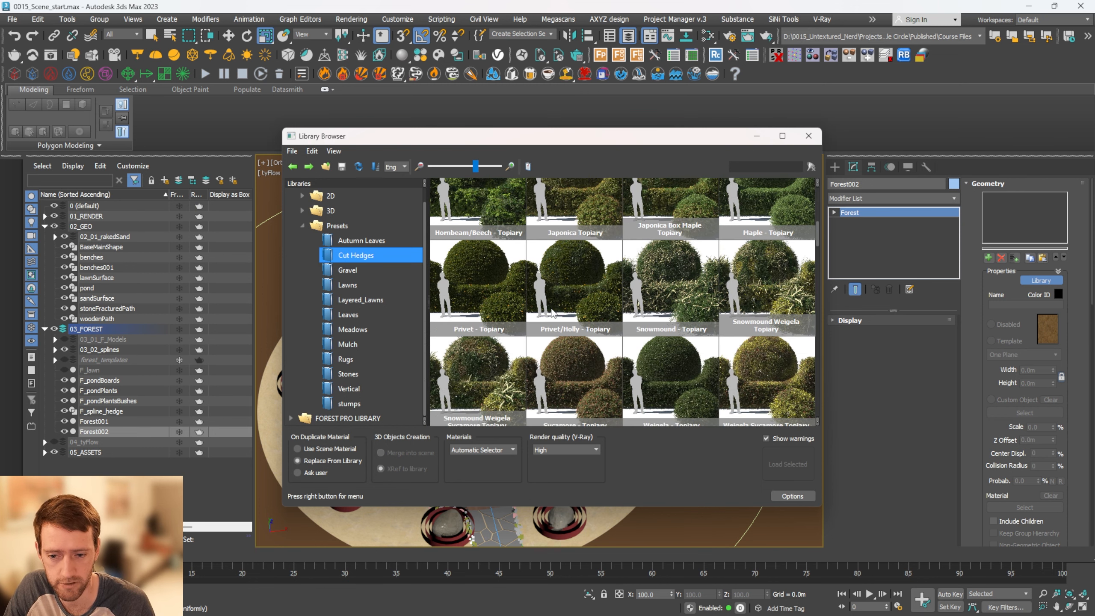
scroll(566, 335, down, 2)
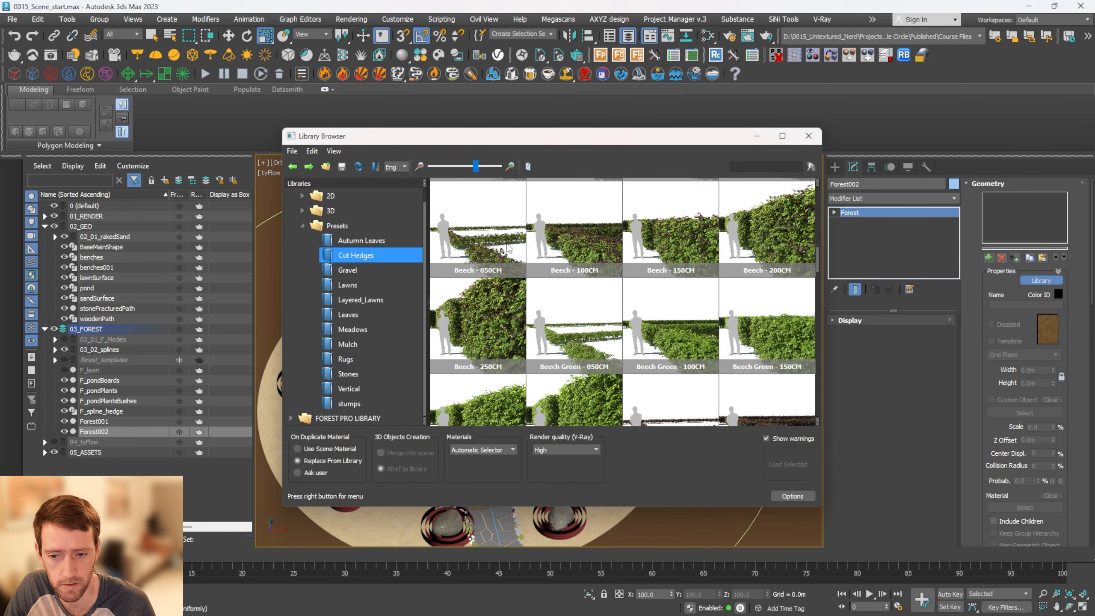
scroll(560, 244, up, 1)
click(585, 240)
click(788, 463)
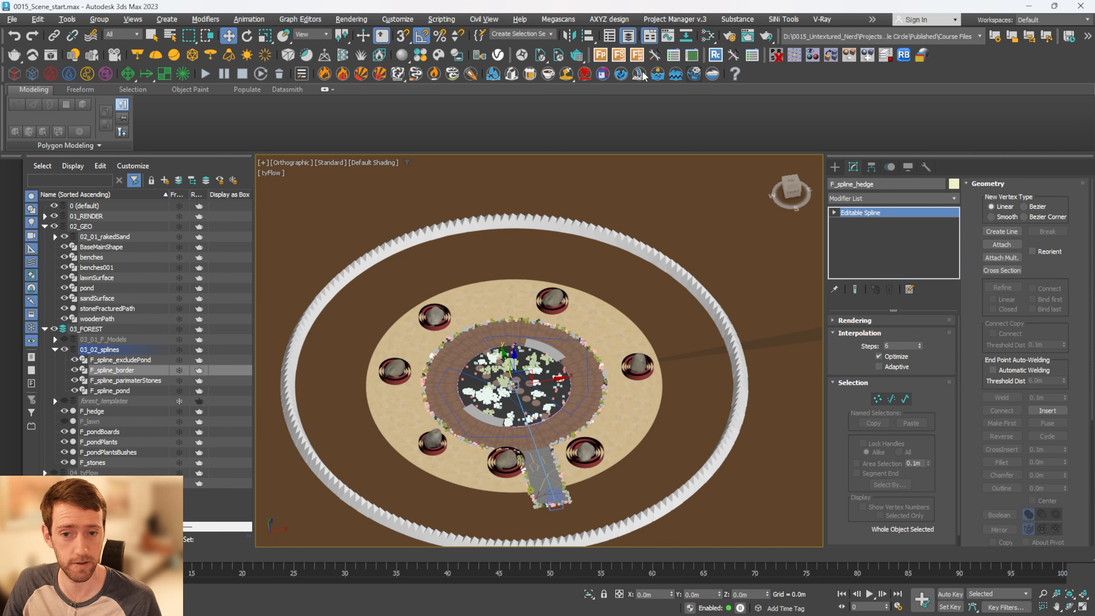
Isolate F_spline_border and create a Forest Pro scatter from it for the trees
click(599, 56)
key(alt+q)
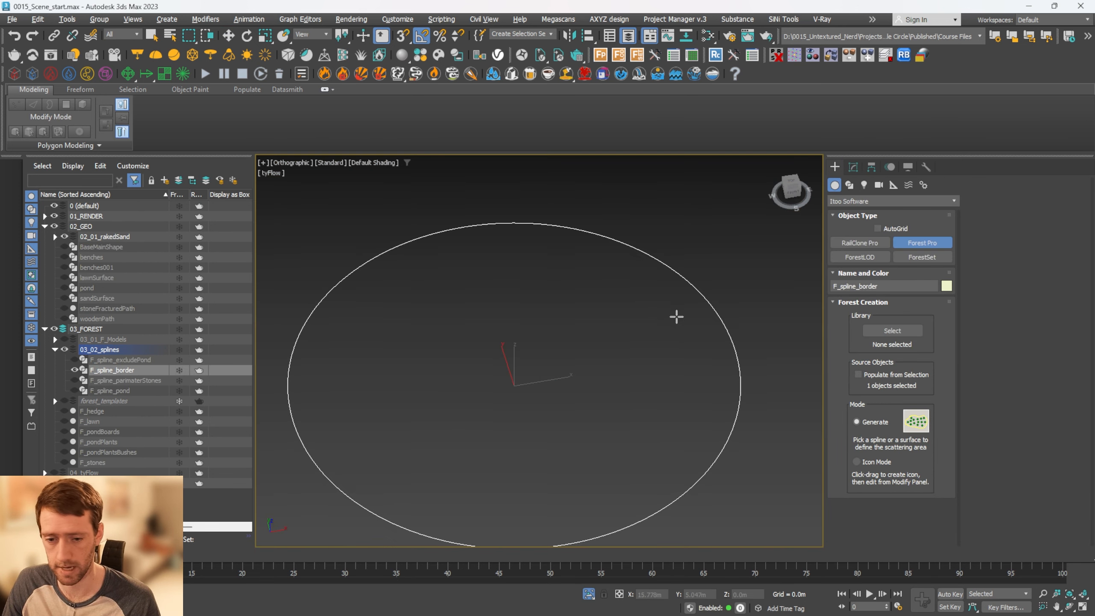
click(705, 299)
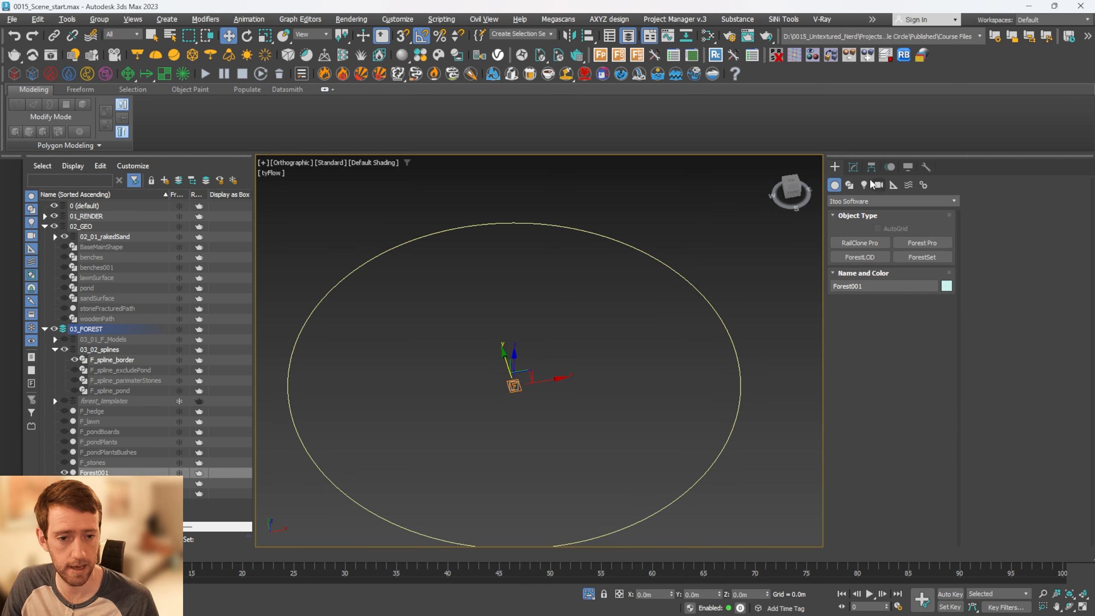
click(853, 169)
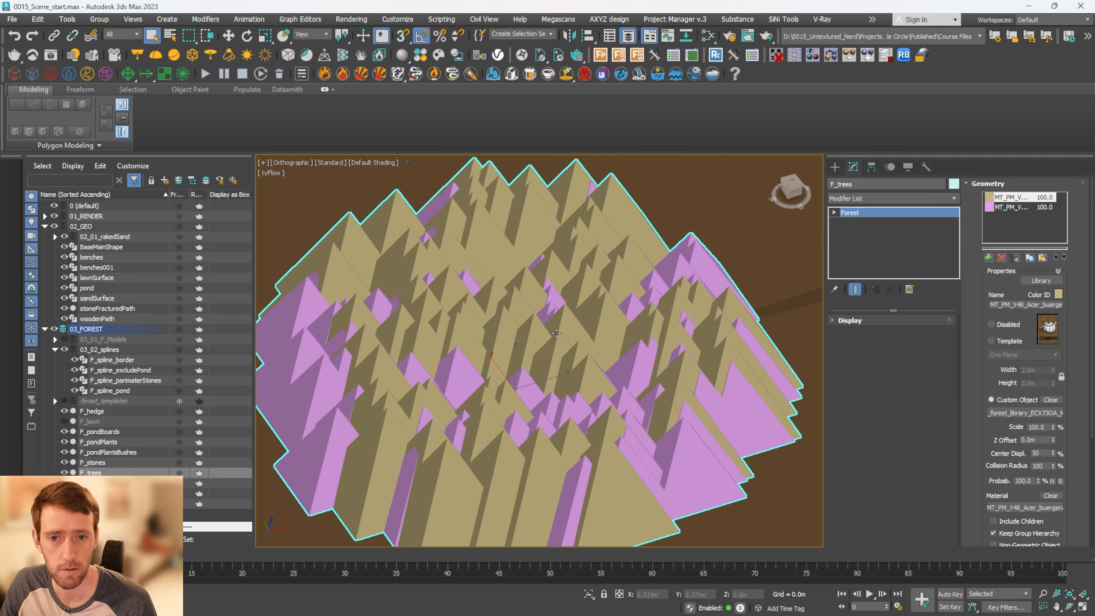
Enable Force Open Splines for the F_spline_border area of F_trees
click(1022, 186)
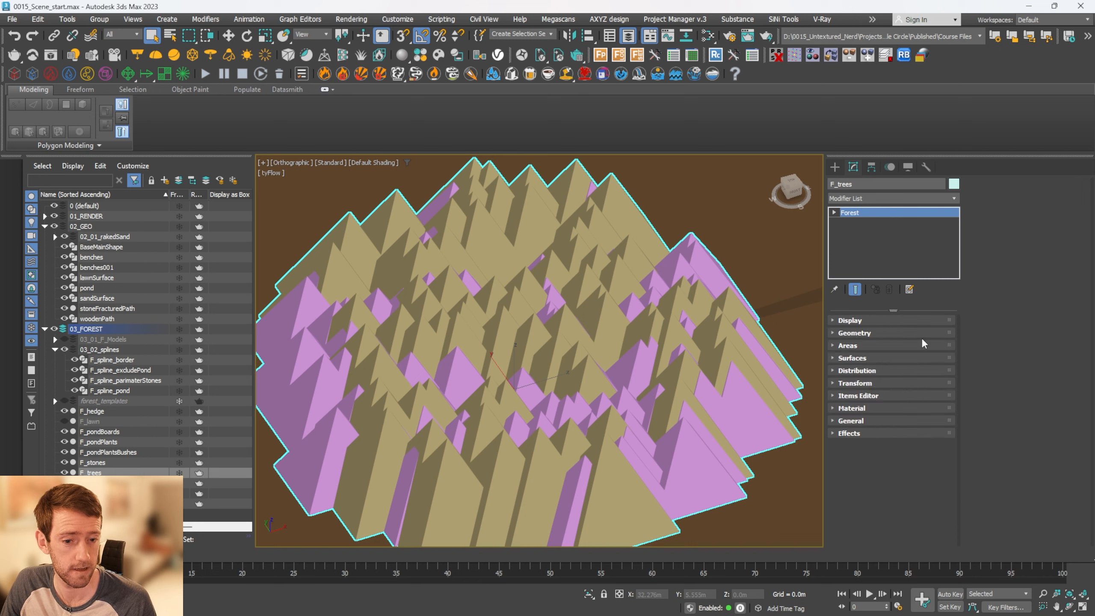
click(872, 347)
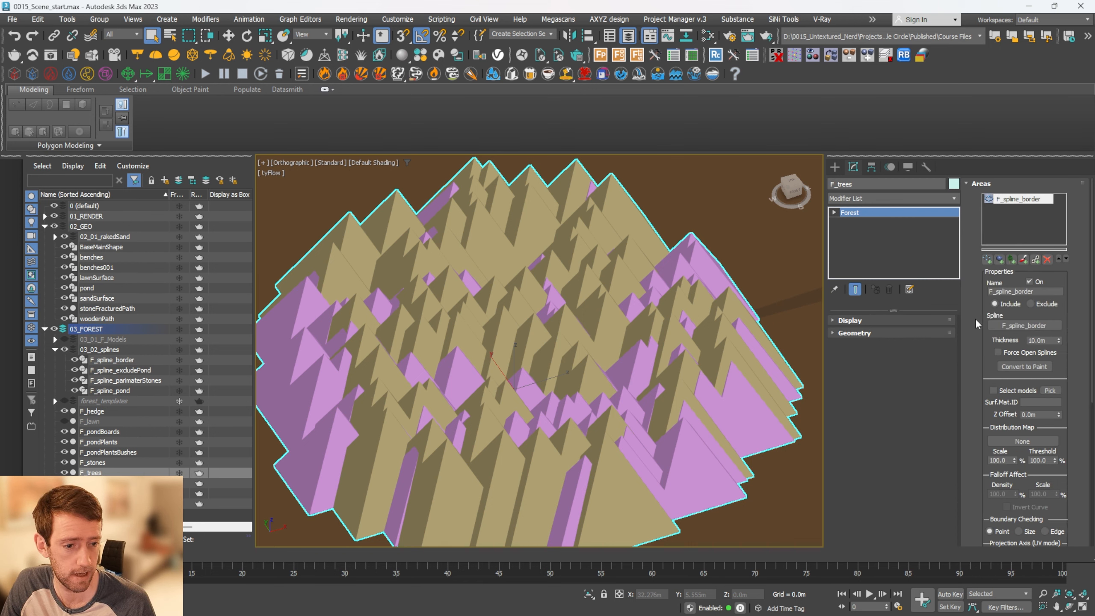
click(997, 301)
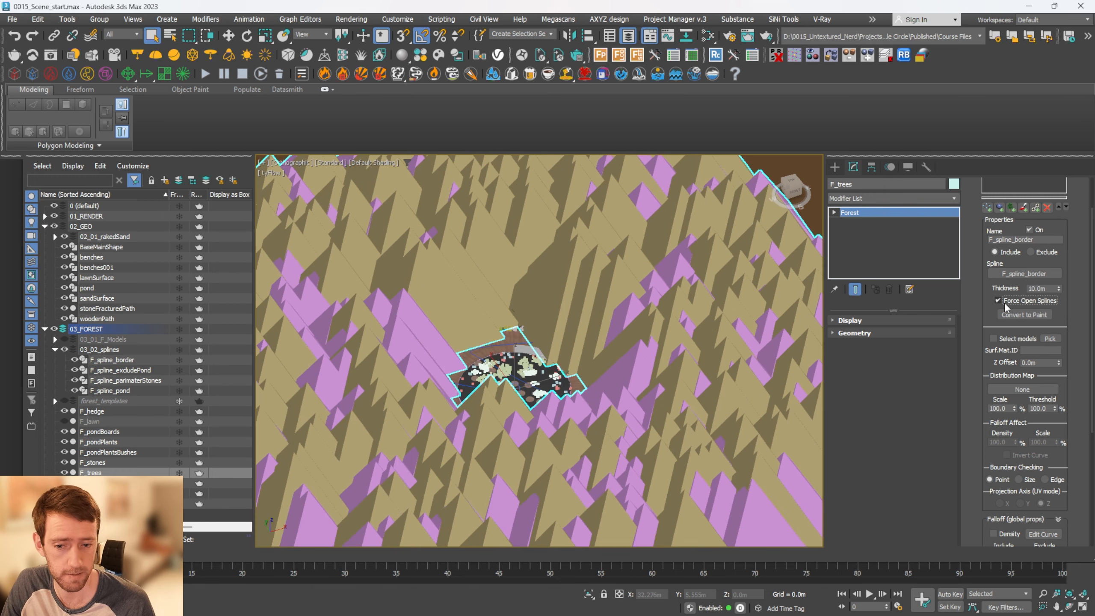
Switch the viewport display of F_trees from pyramid proxies to Points-Cloud
scroll(708, 358, up, 8)
alt+middle_drag(708, 358, 771, 306)
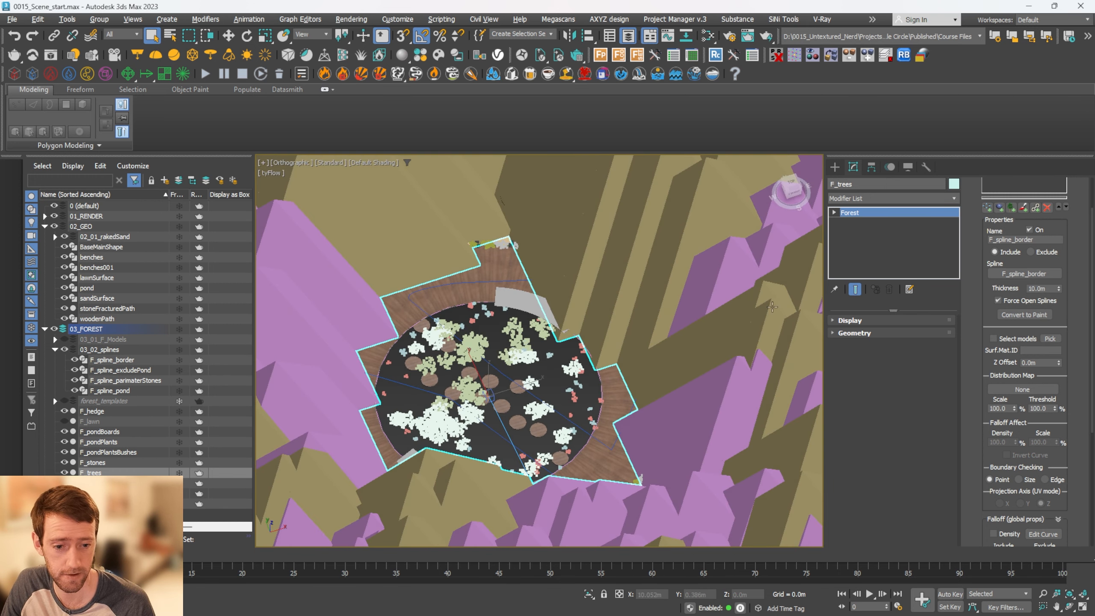
click(849, 320)
scroll(868, 351, down, 3)
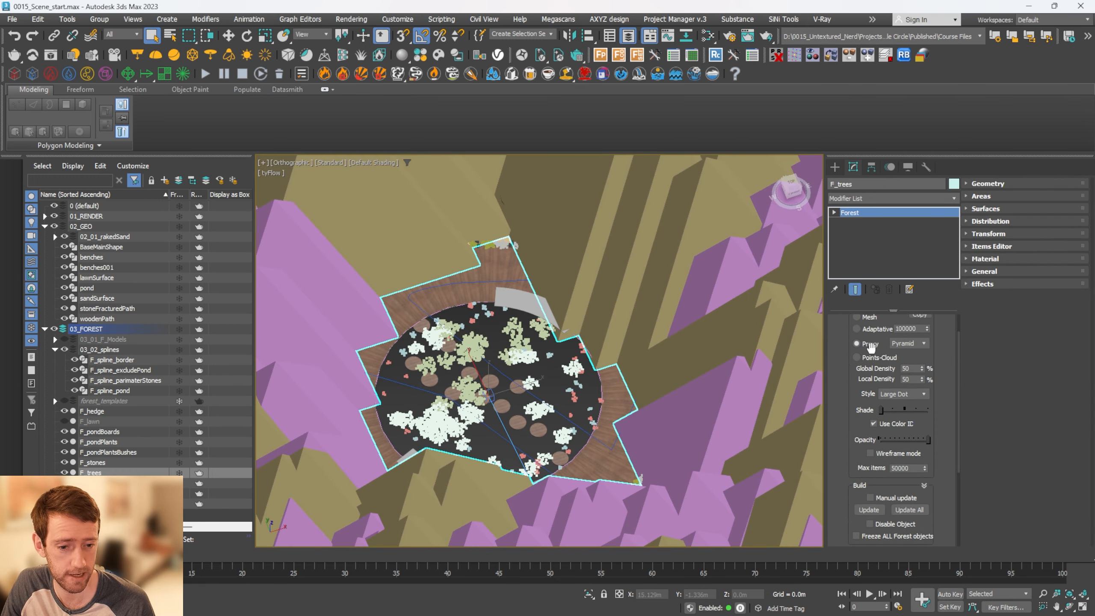
click(872, 357)
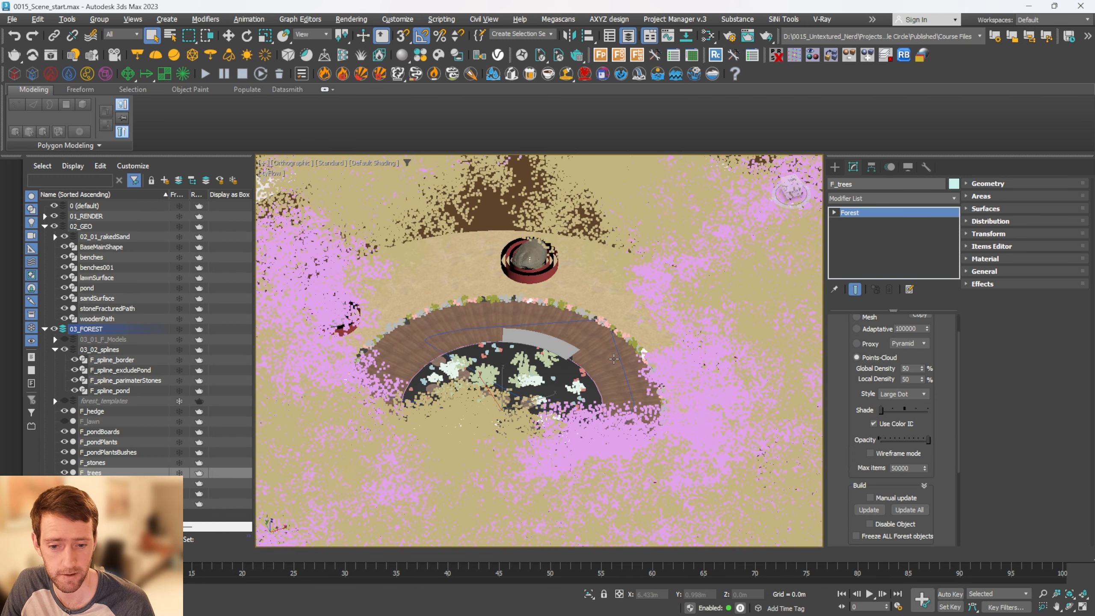
Set the thickness of the F_spline_border area in F_trees to 2.8 m
click(1007, 198)
drag(1057, 250, 1059, 288)
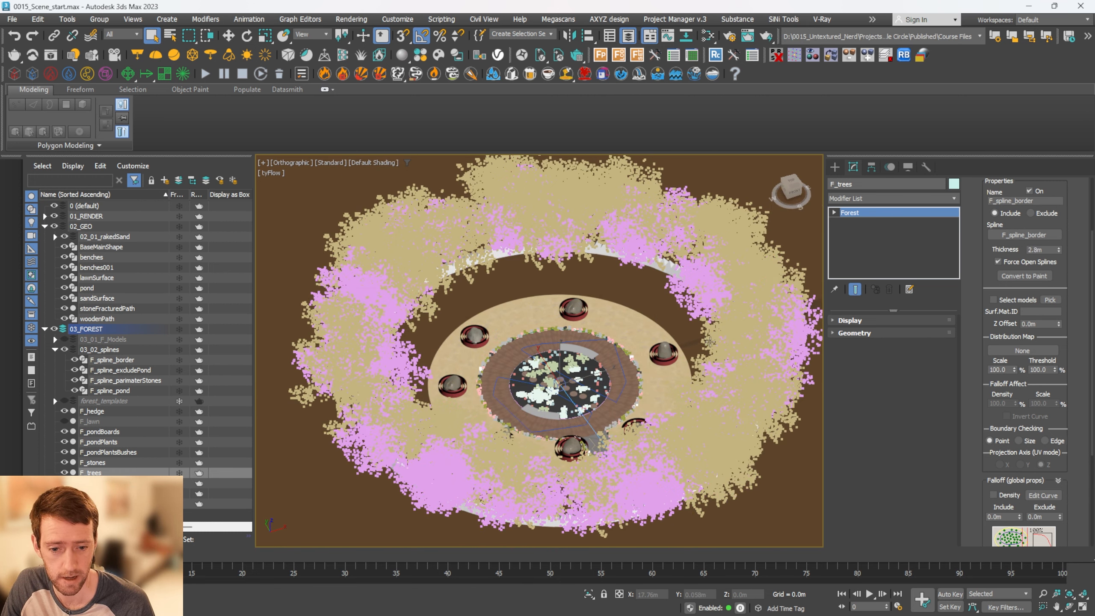
scroll(1051, 197, up, 2)
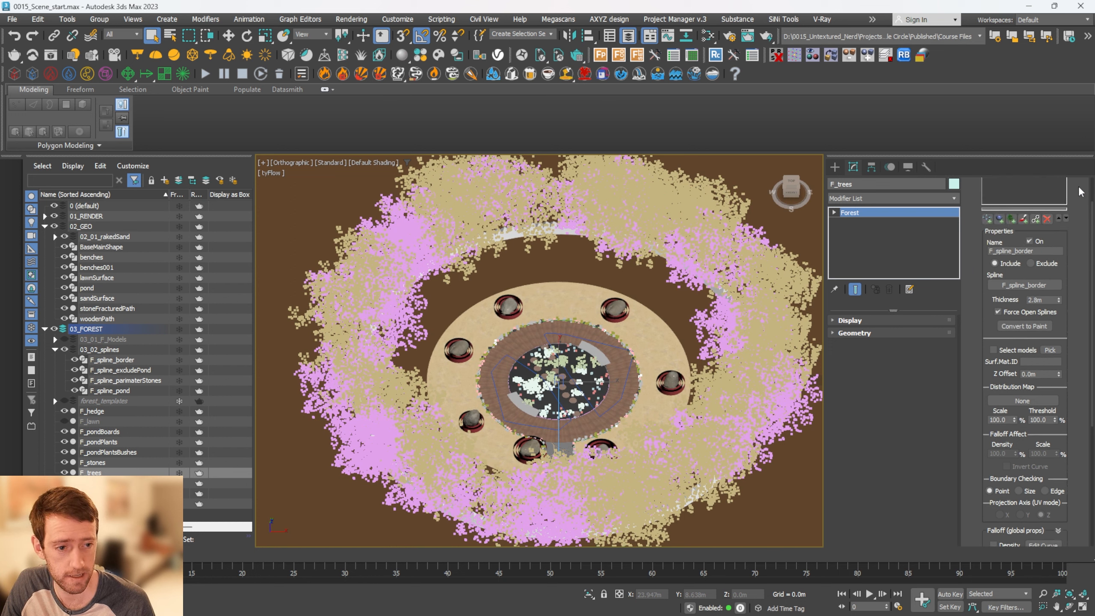
Enable random Translation, Rotation and Scale in the Transform settings of F_trees
scroll(1077, 192, up, 2)
click(1025, 186)
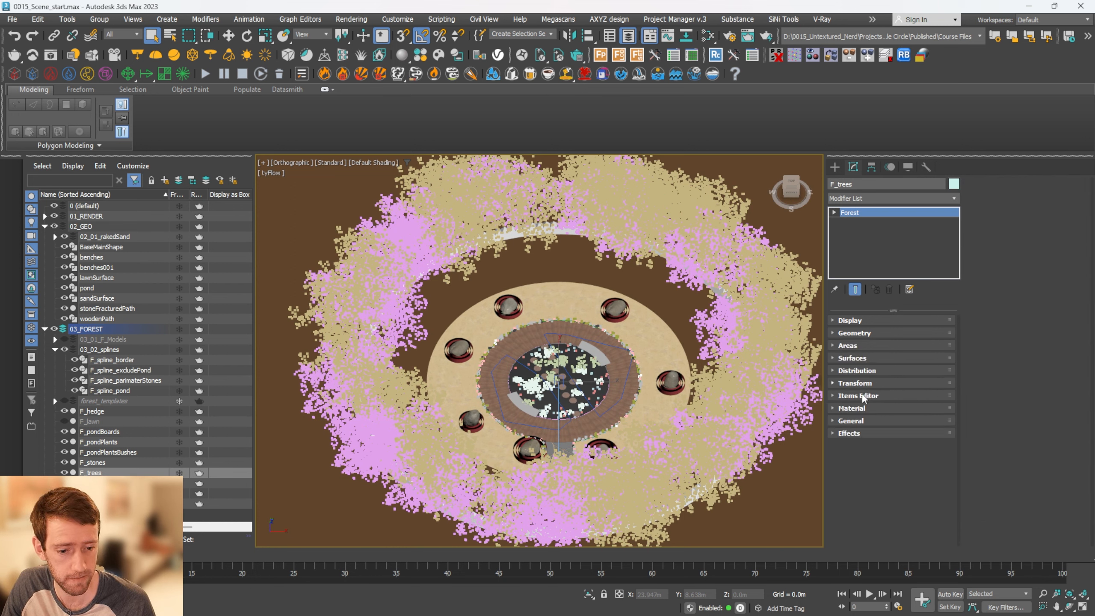
click(869, 382)
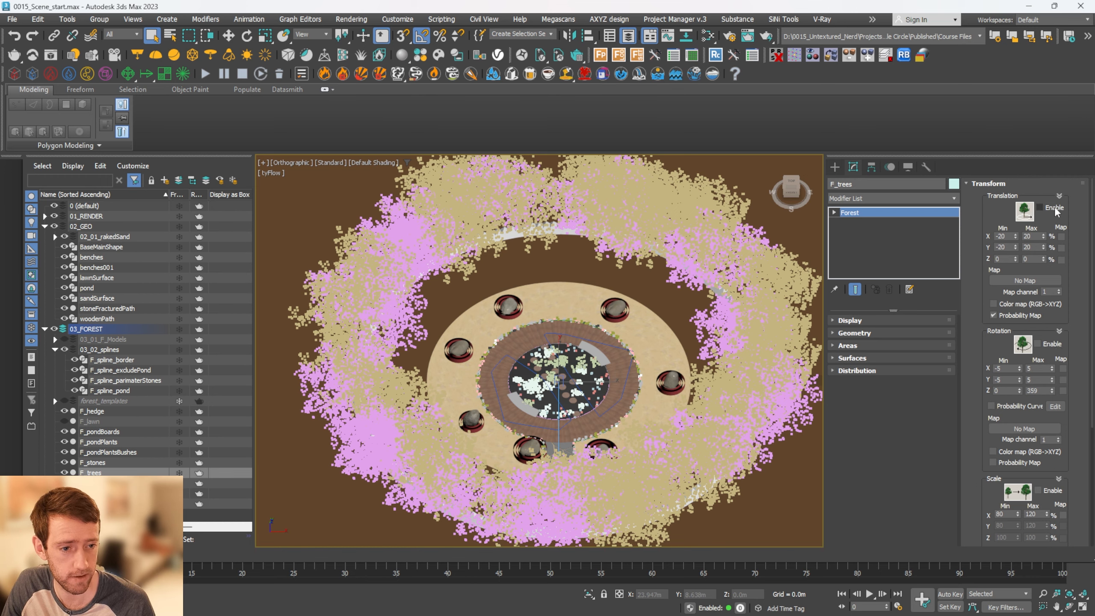
click(1053, 207)
click(1042, 344)
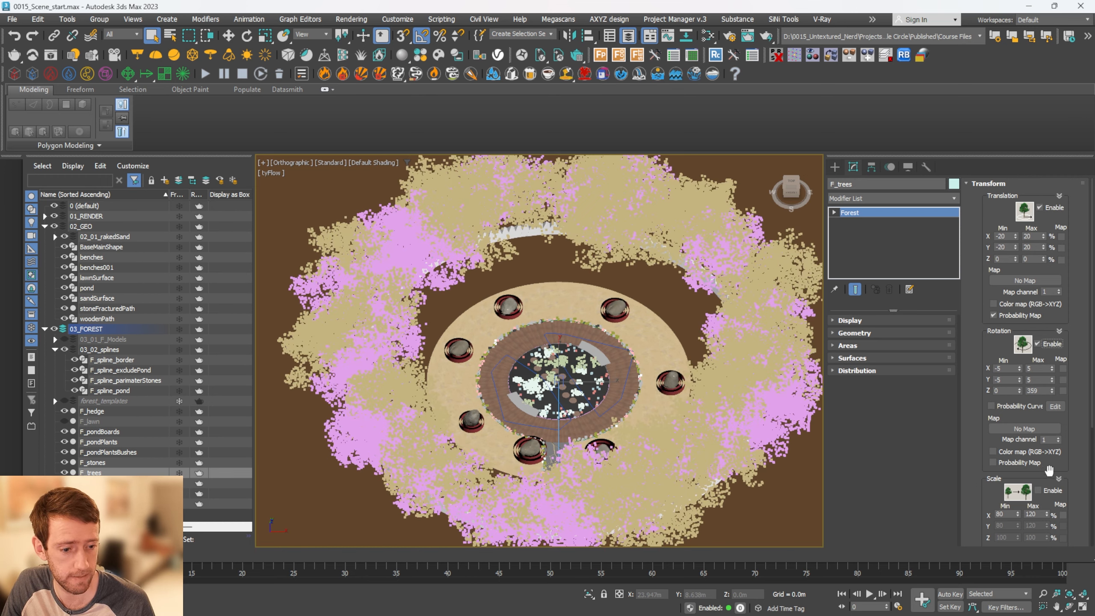
click(1039, 491)
Open the V-Ray Frame Buffer and examine the overhead render of the lawn, hedge and surrounding trees
scroll(622, 307, up, 3)
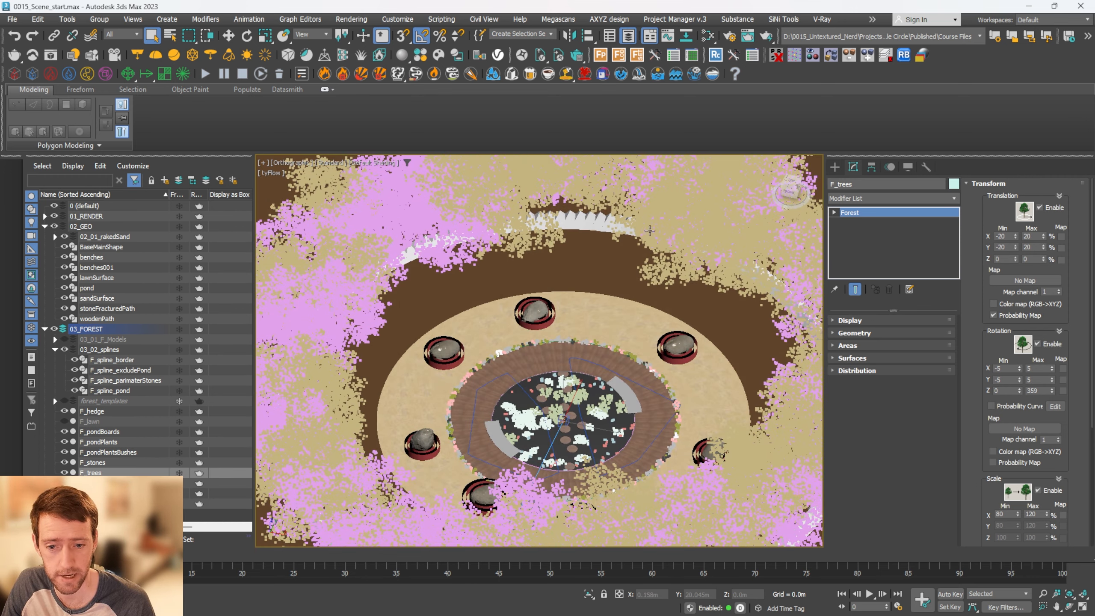
alt+middle_drag(649, 230, 625, 290)
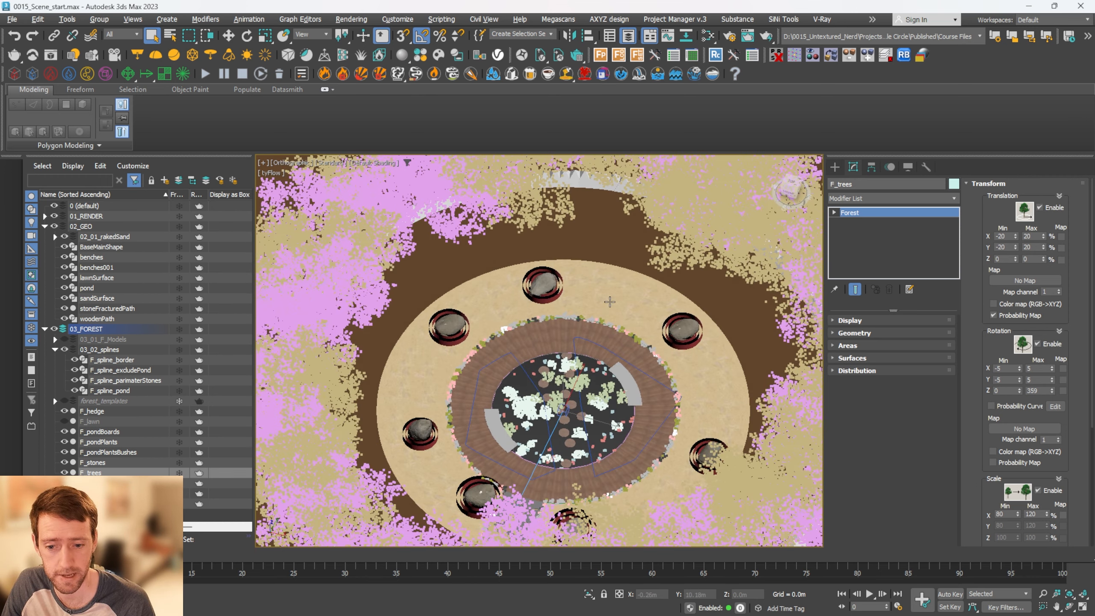
click(51, 56)
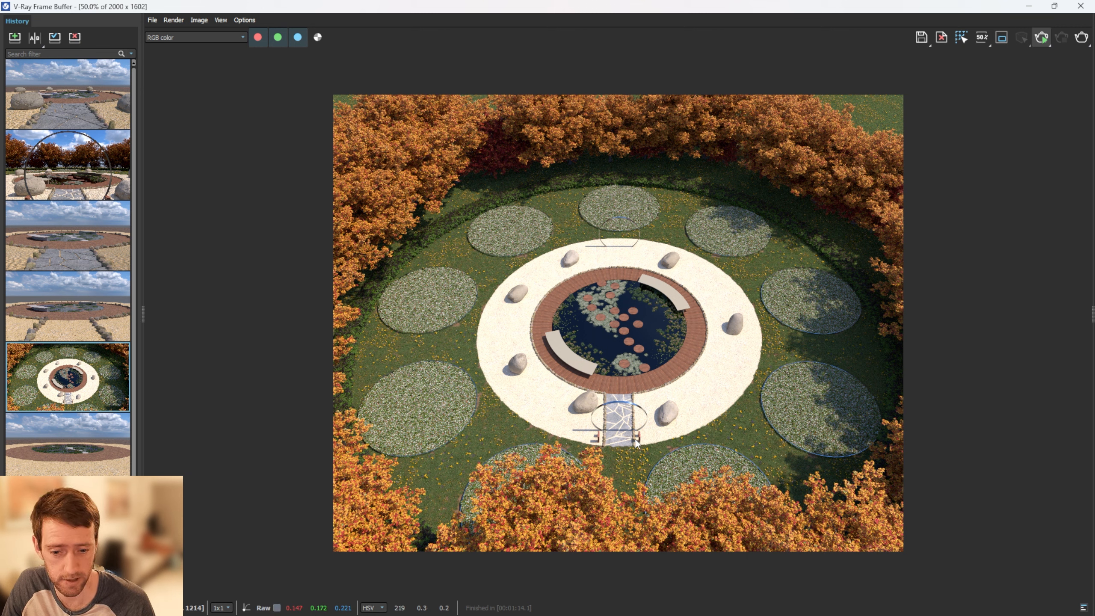
key(alt+Tab)
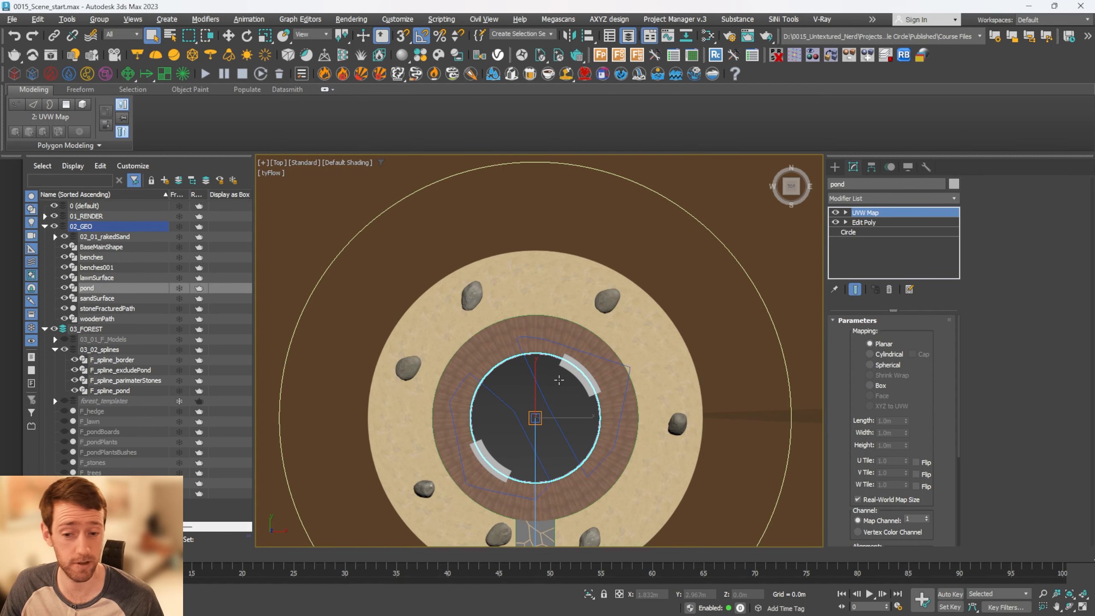
Copy the pond along Y to about 16.13 m and delete the copy's UVW Map and Edit Poly modifiers
key(w)
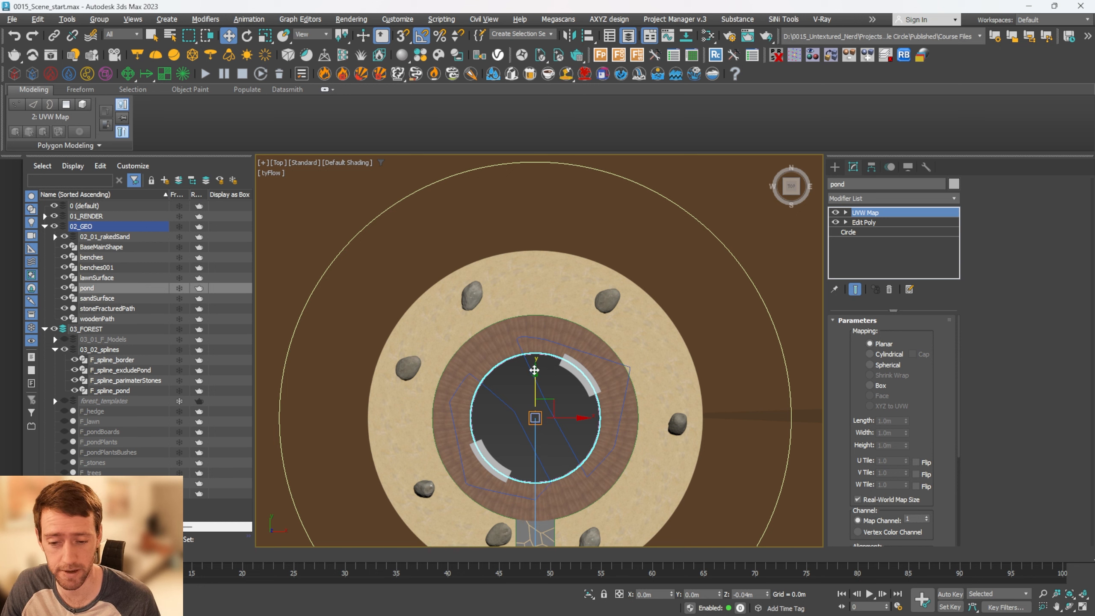
drag(536, 374, 543, 167)
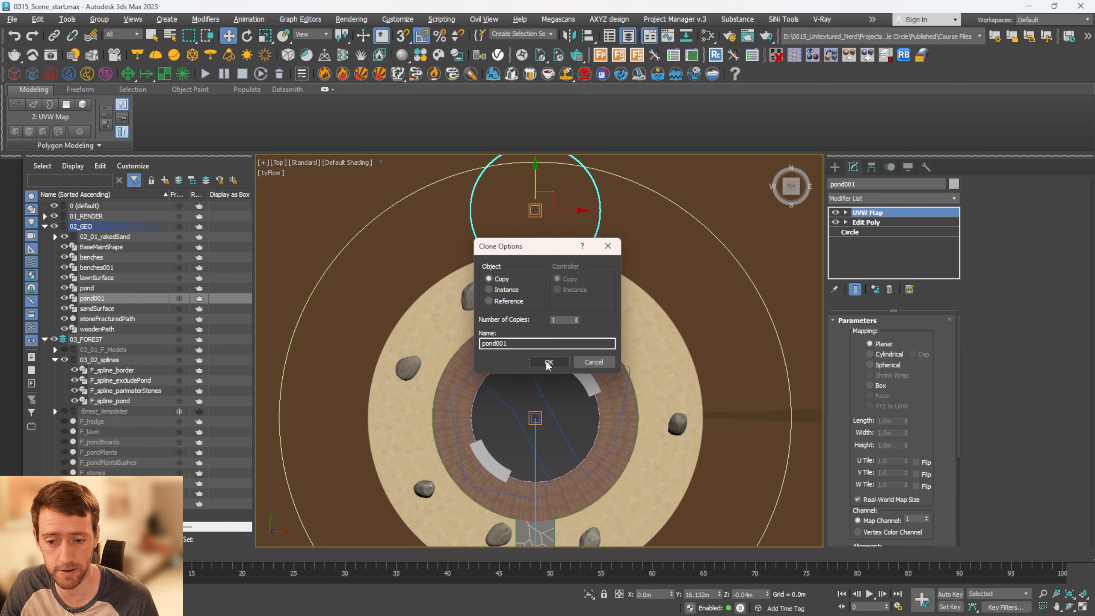
click(548, 361)
ctrl+click(867, 224)
right_click(876, 223)
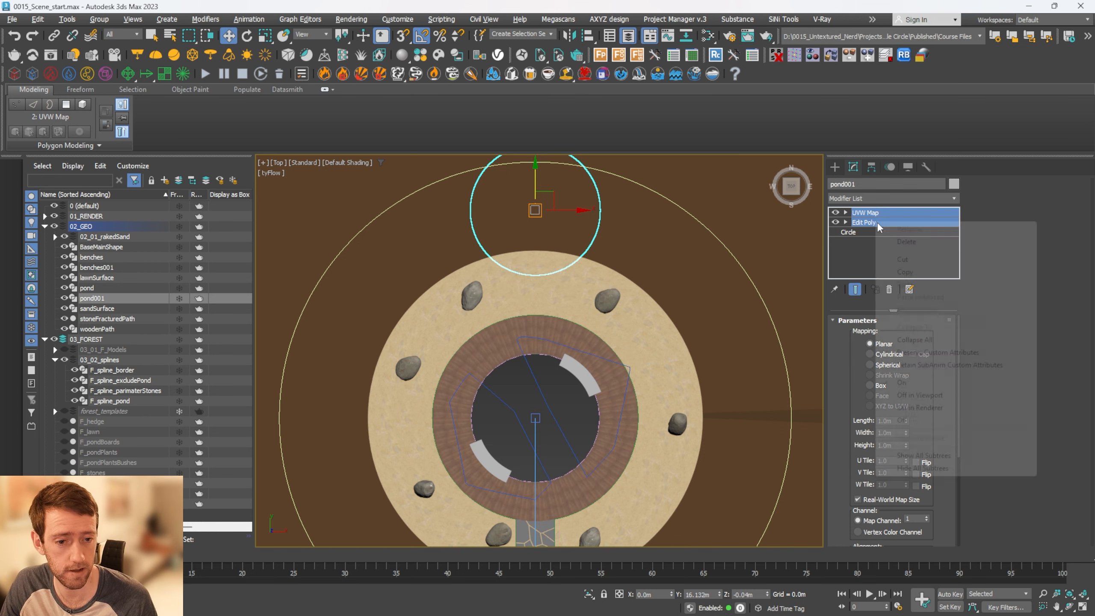
click(975, 241)
Set the copied circle's radius to 2.75 m and move it along Y to about 16.44 m, inside the outer lawn ring
middle_drag(551, 200, 559, 237)
scroll(559, 237, up, 3)
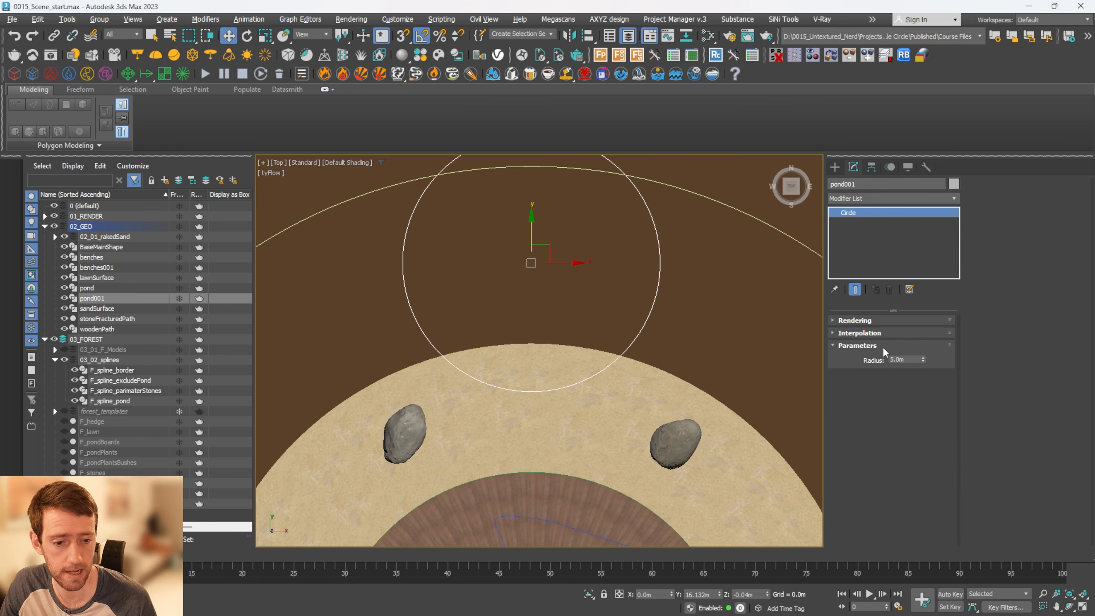
mouse_move(923, 361)
mouse_down()
mouse_move(928, 385)
mouse_move(920, 370)
mouse_up()
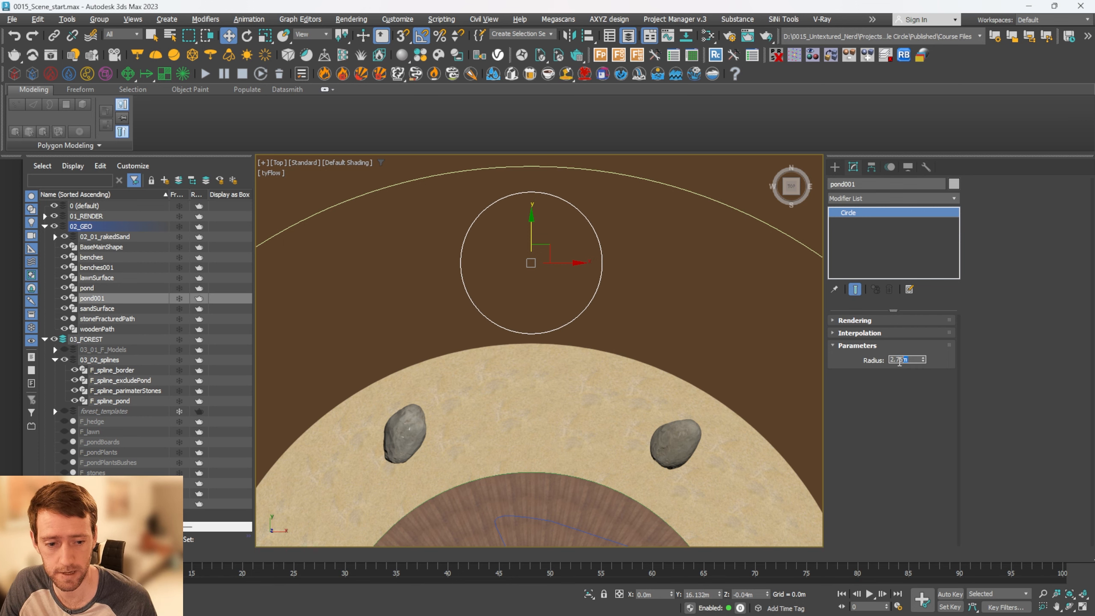
scroll(560, 276, down, 5)
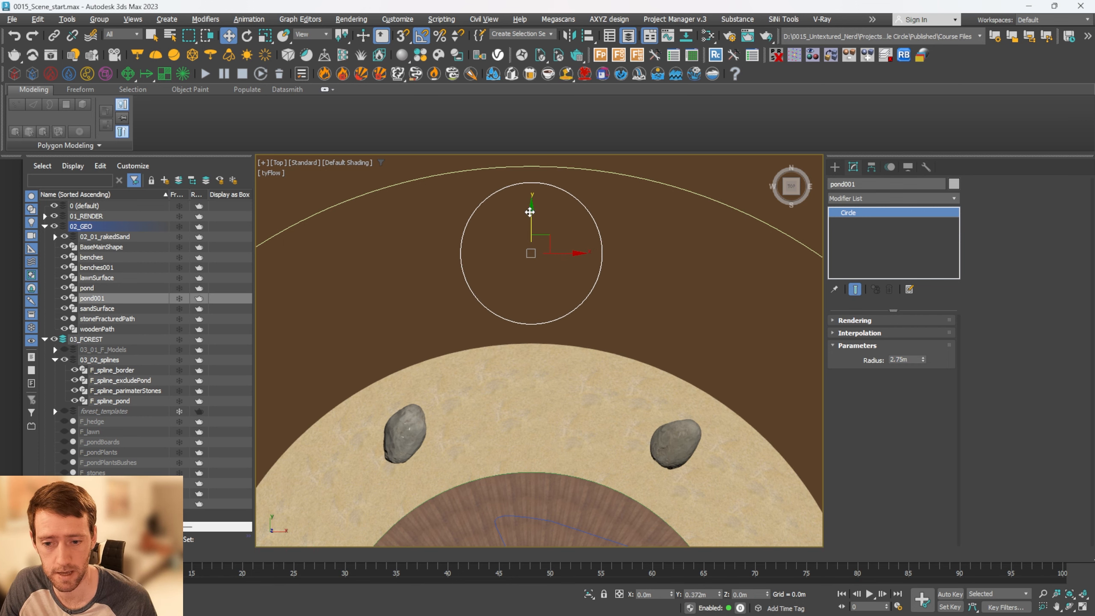
middle_drag(570, 312, 571, 293)
Convert the small circle to an Editable Spline and snap its pivot to the centre of the pond
right_click(876, 226)
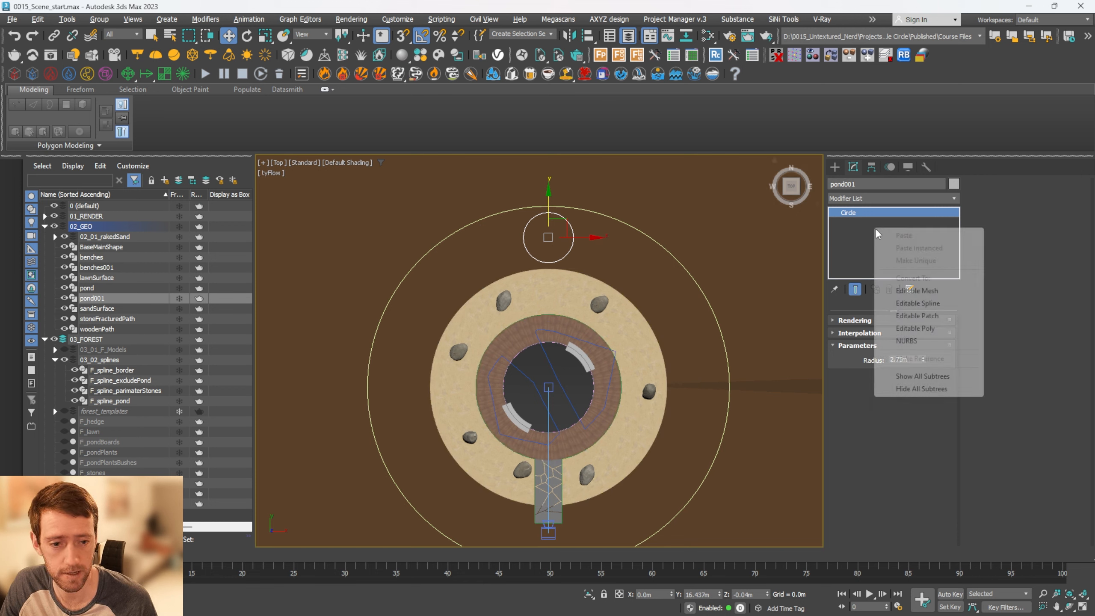
click(917, 303)
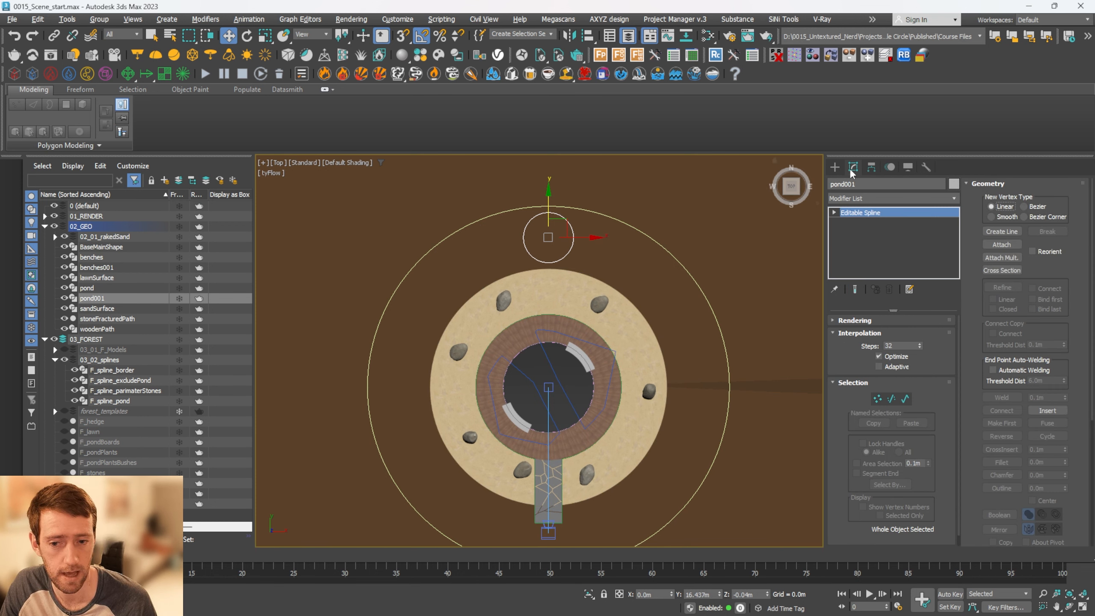
click(871, 168)
click(883, 200)
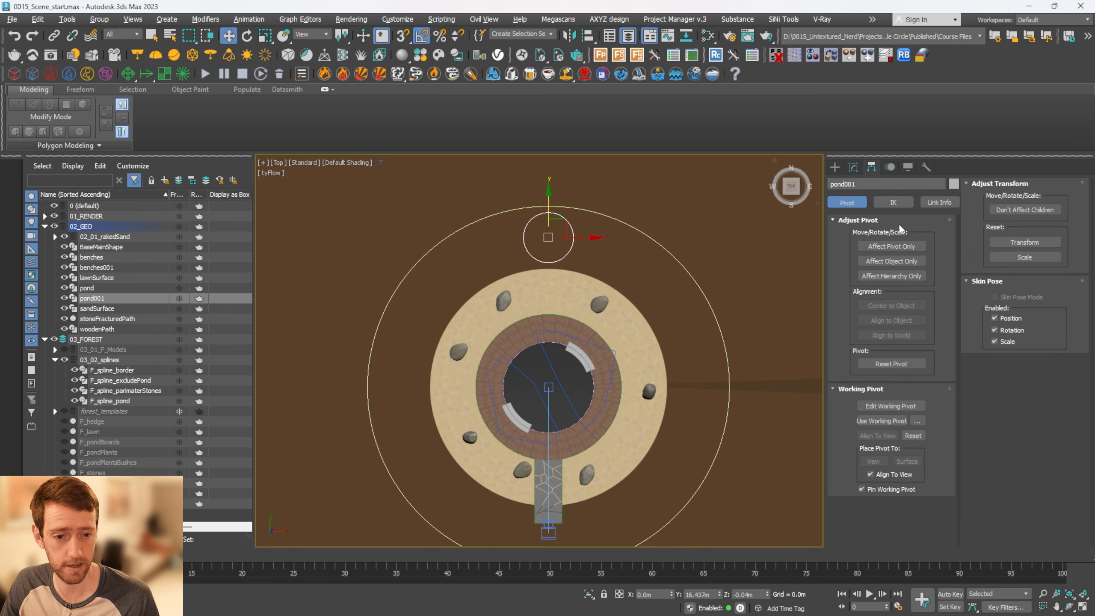
click(891, 246)
shift+right_click(566, 225)
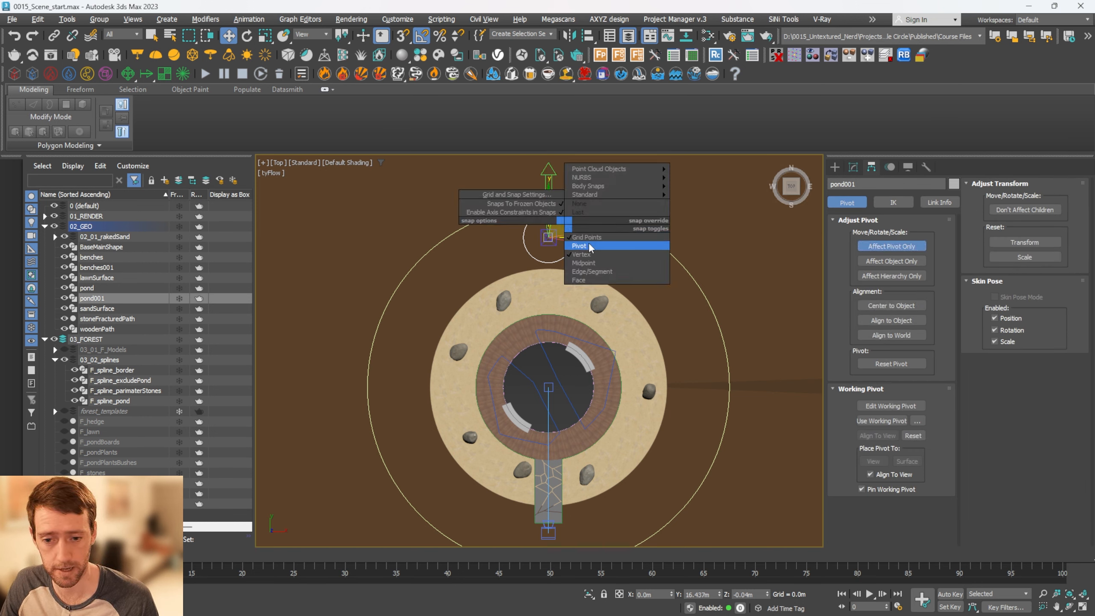
click(577, 255)
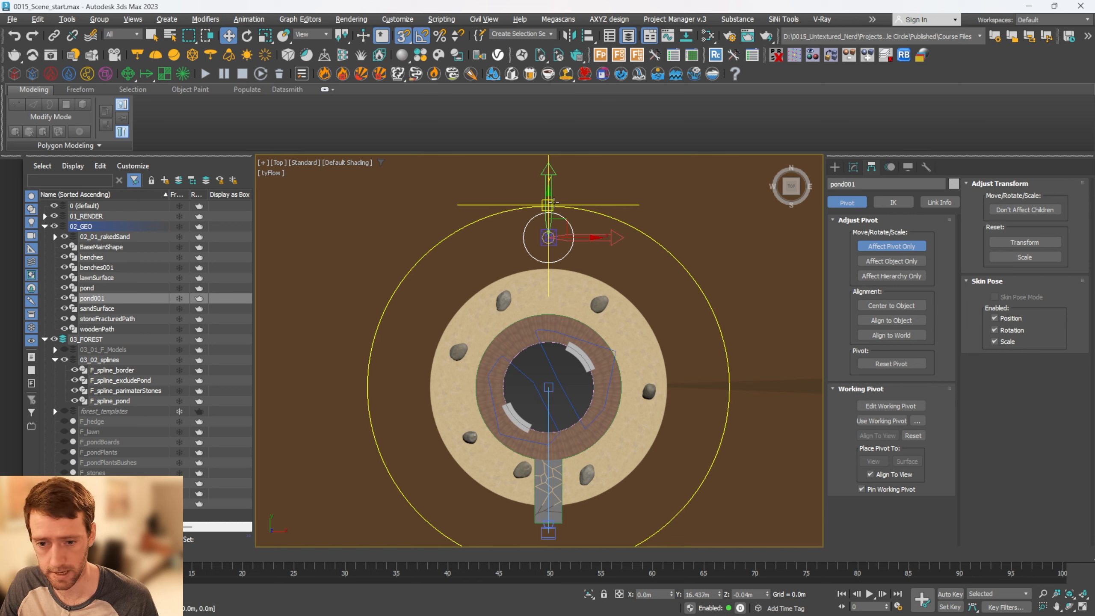
drag(563, 235, 551, 383)
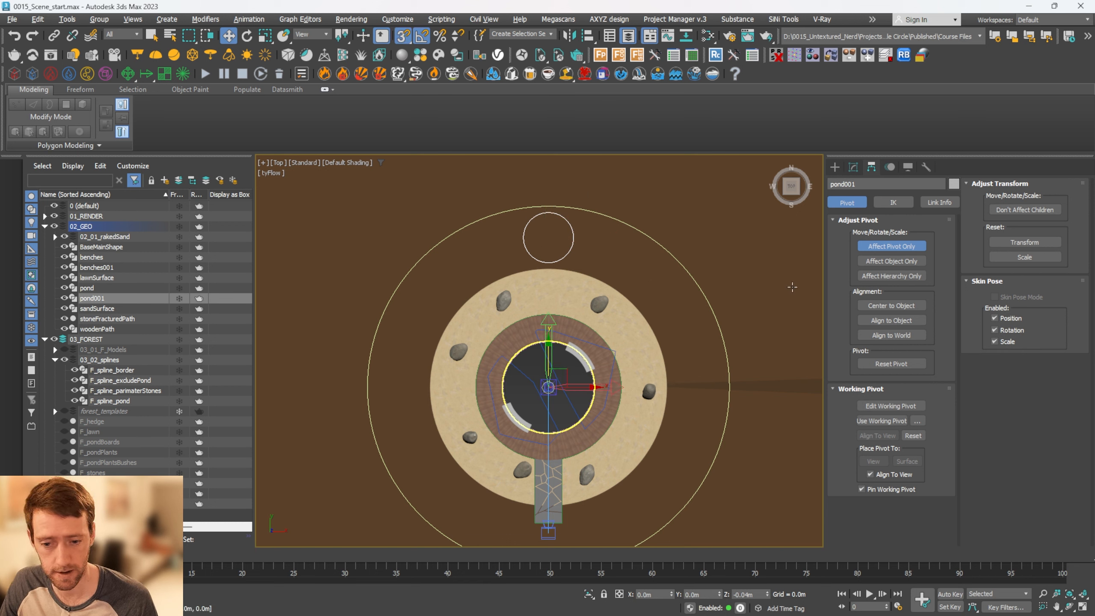
click(891, 246)
Rotate the small circle 40 degrees about the pond centre, cloning it as 8 copies around the garden
key(e)
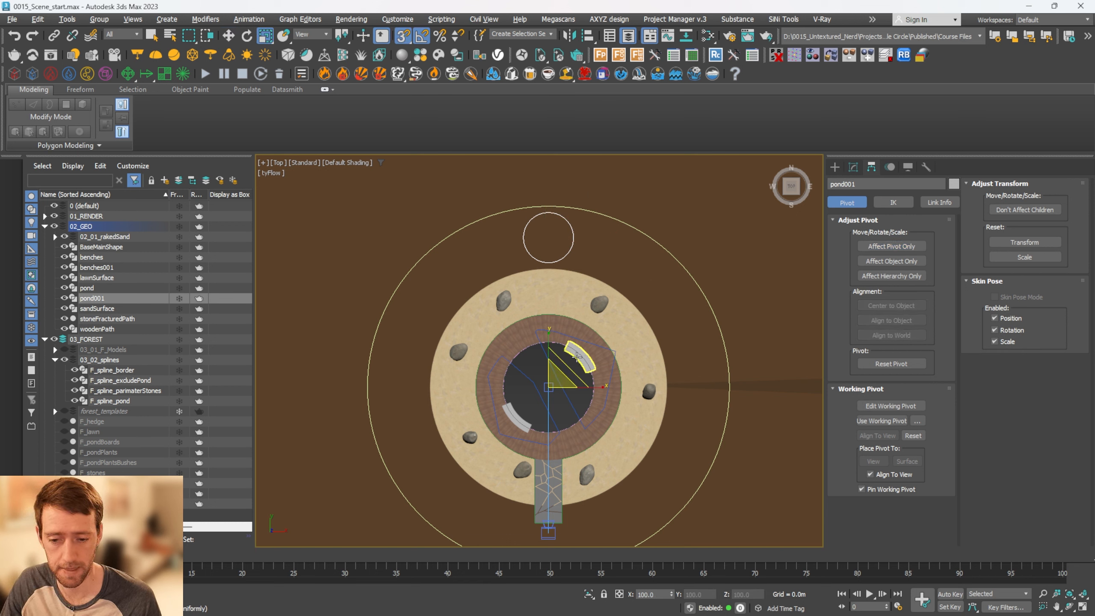
mouse_move(564, 348)
shift+mouse_down()
mouse_move(601, 386)
mouse_move(563, 350)
mouse_move(582, 367)
shift+mouse_up()
click(592, 361)
click(591, 362)
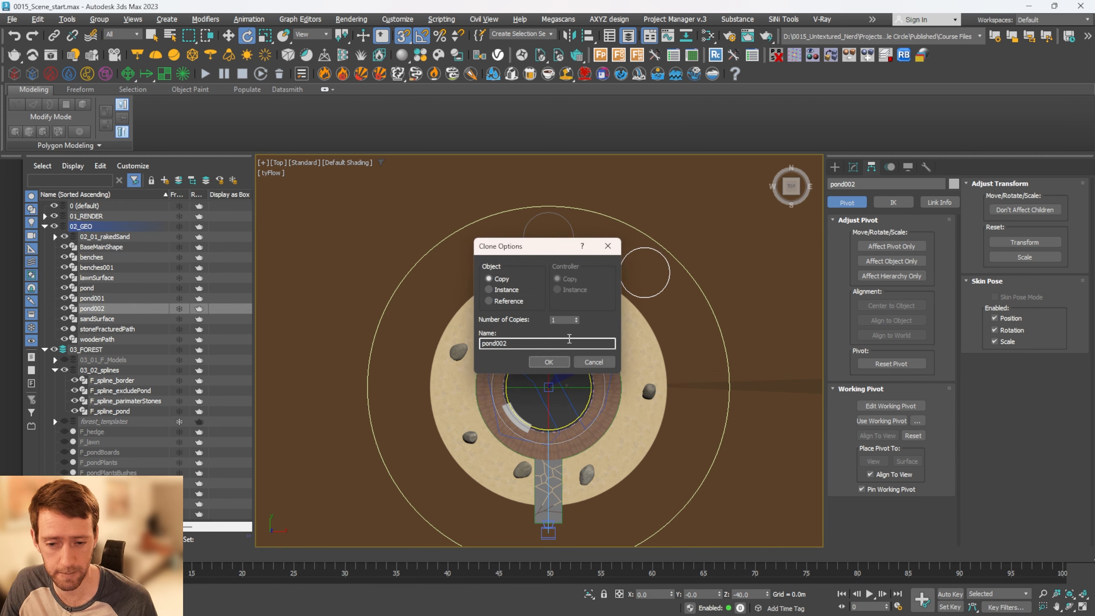
text(8)
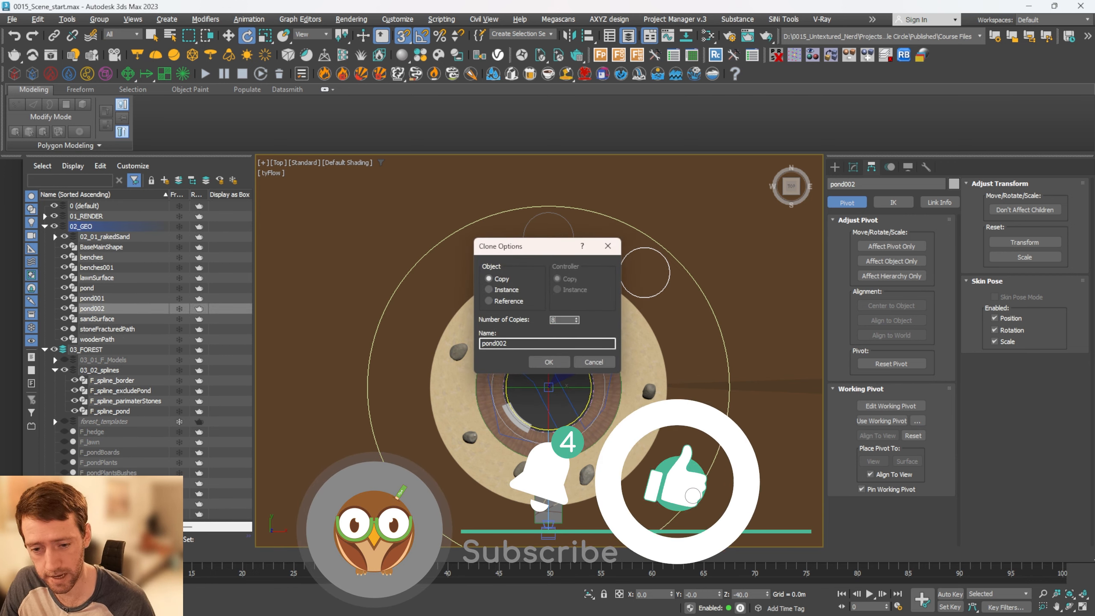
click(563, 360)
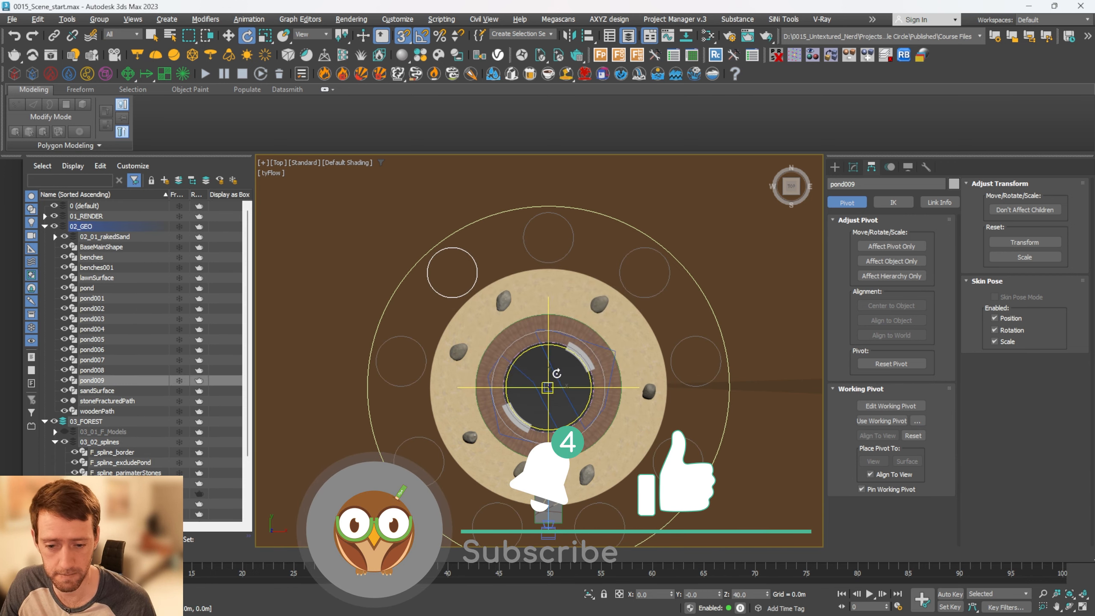
Inspect the edges of the isolated flower bed scatter and exit isolation to show the rest of the scene
middle_drag(666, 282, 659, 275)
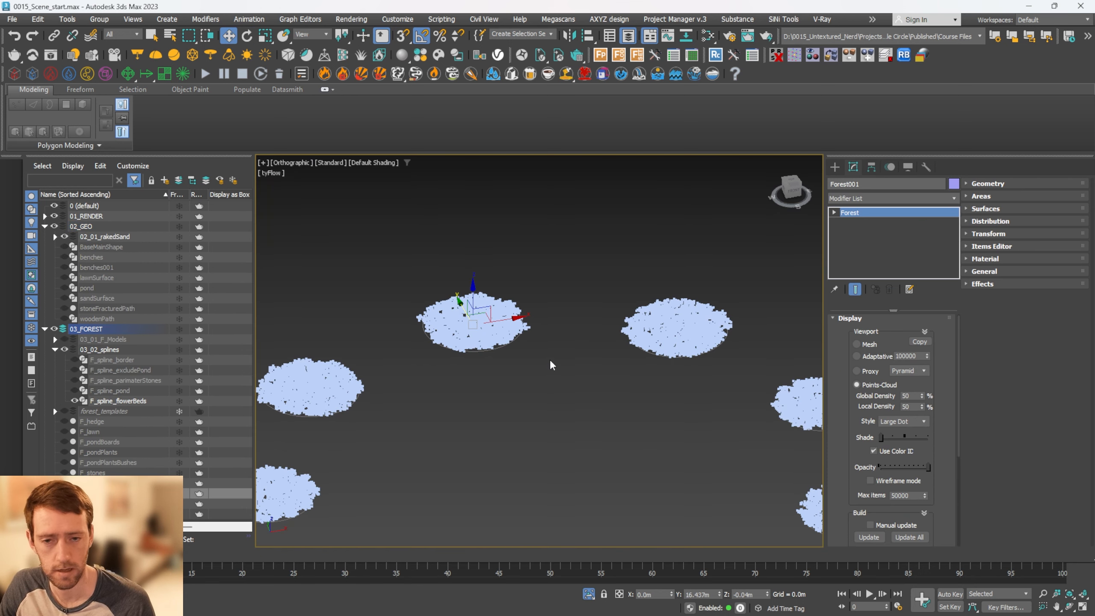
scroll(527, 348, up, 8)
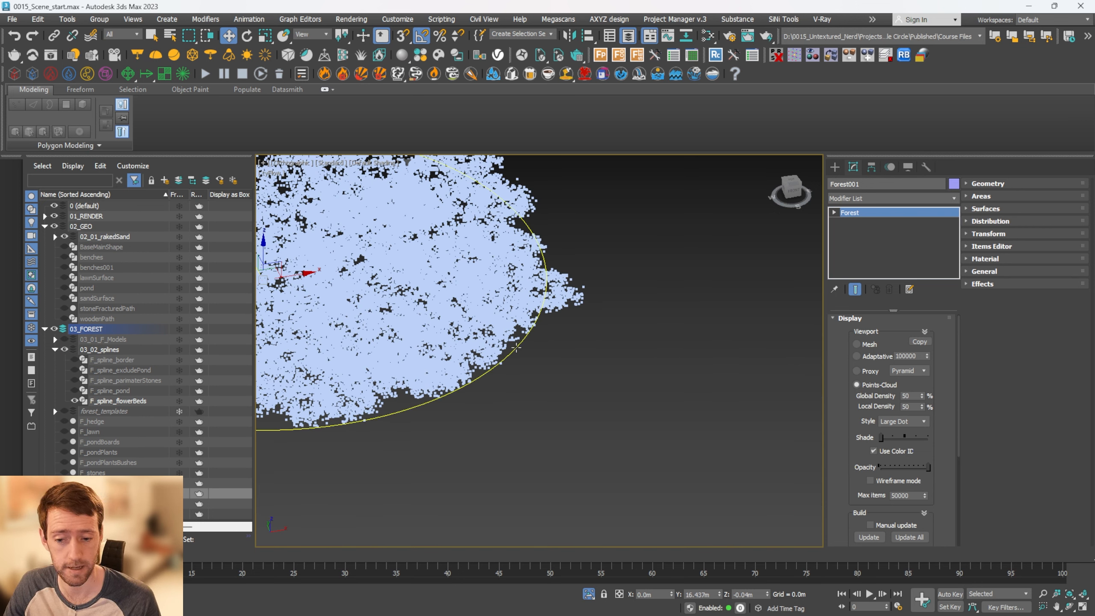
scroll(515, 348, down, 5)
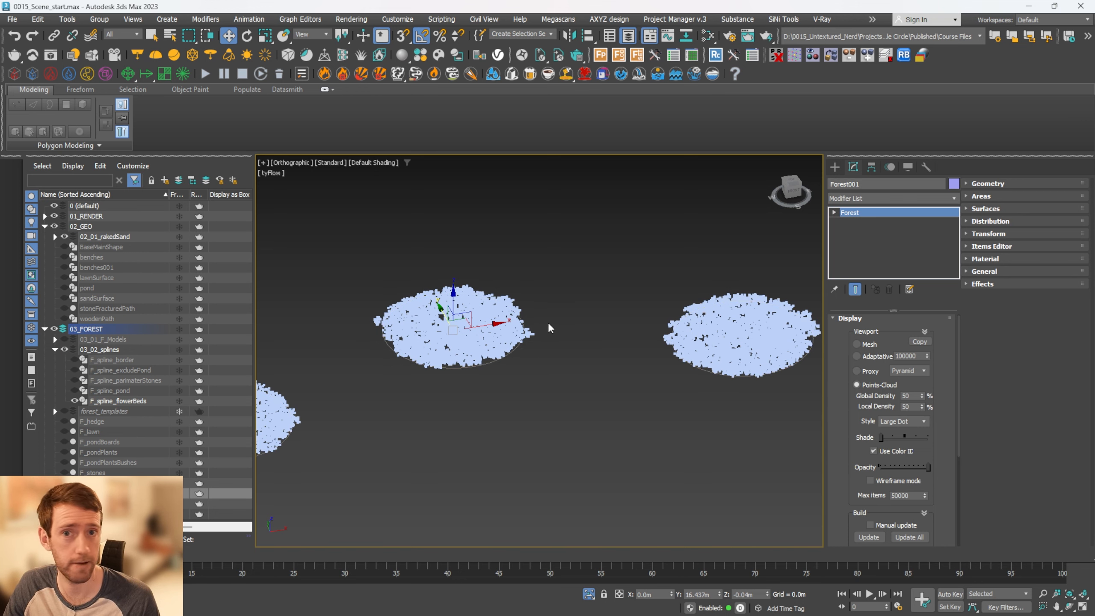
middle_drag(550, 325, 582, 321)
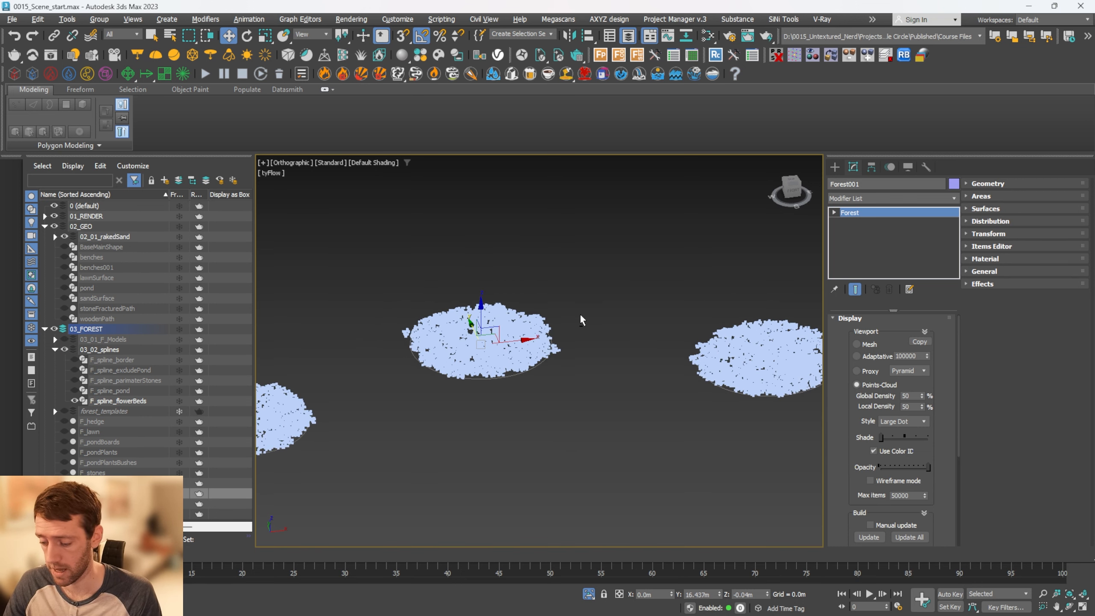
key(alt+q)
scroll(521, 370, up, 3)
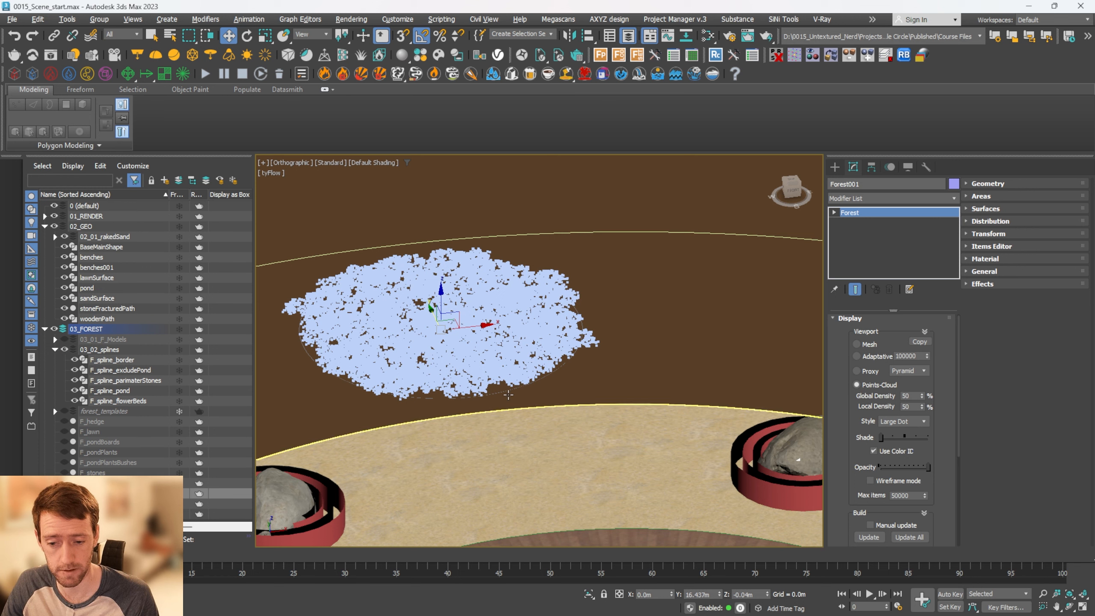
Clone F_spline_flowerBeds as an instance named flowerBeds
click(127, 380)
click(129, 401)
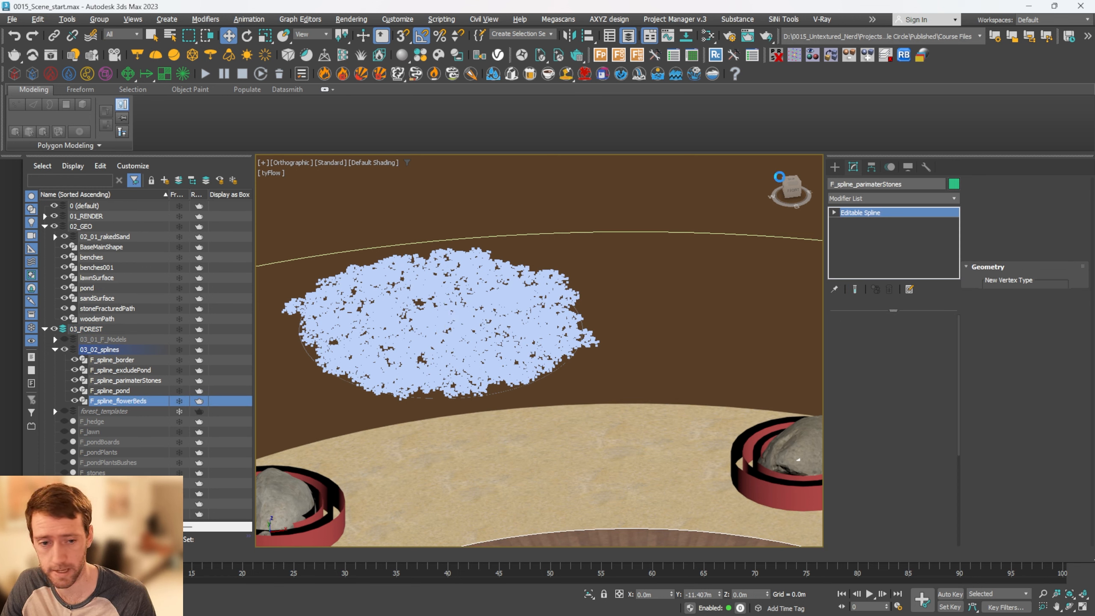
click(834, 167)
key(ctrl+v)
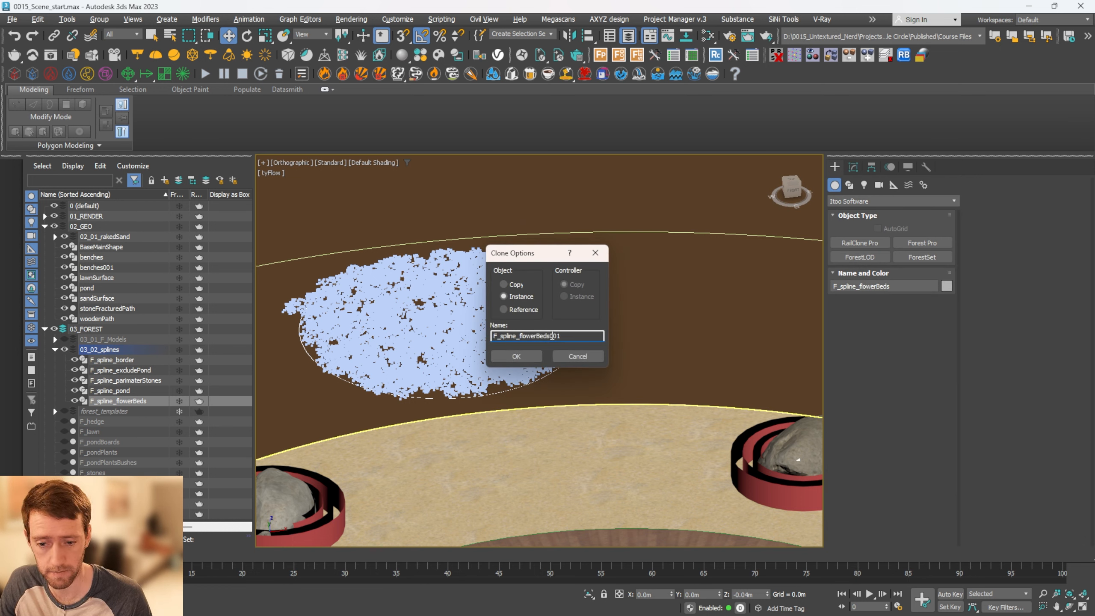
double_click(554, 336)
text(flowerBeds)
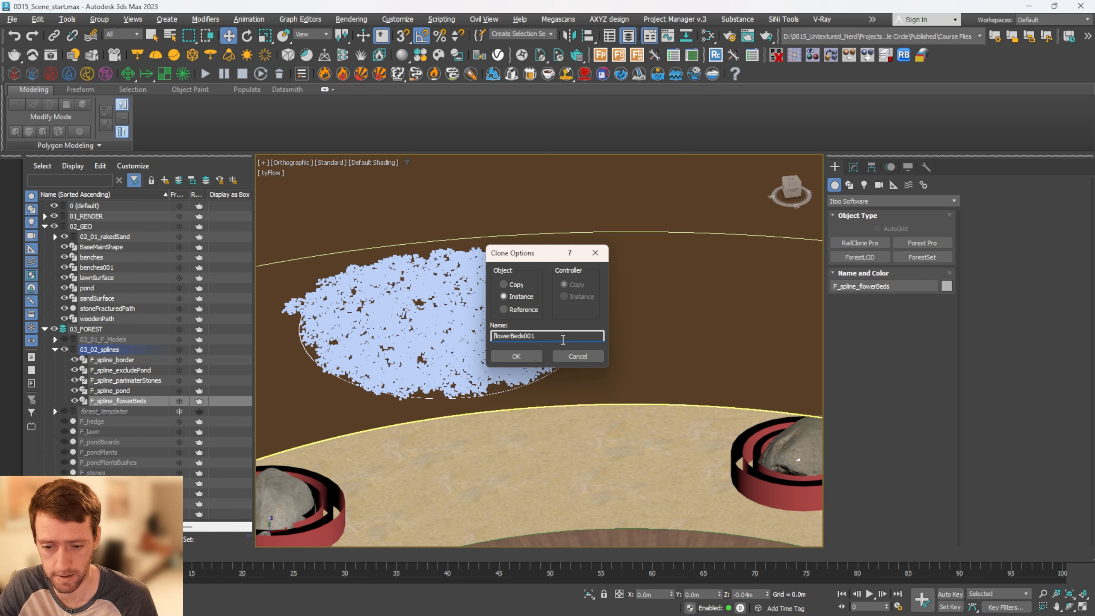
click(527, 355)
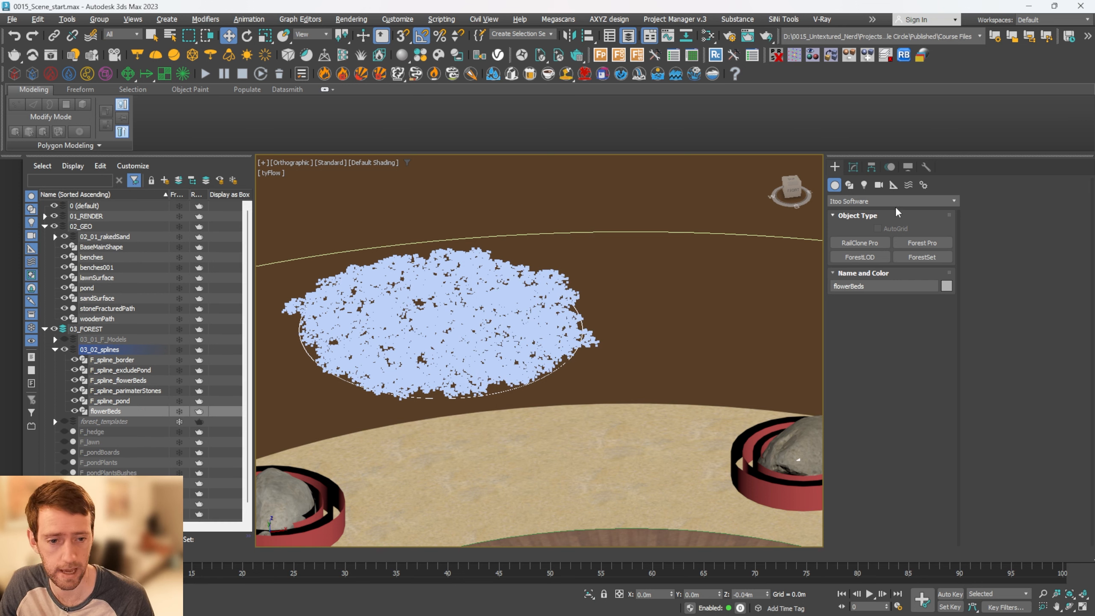
Make the Editable Spline of flowerBeds unique so it is independent of F_spline_flowerBeds
click(853, 167)
click(873, 213)
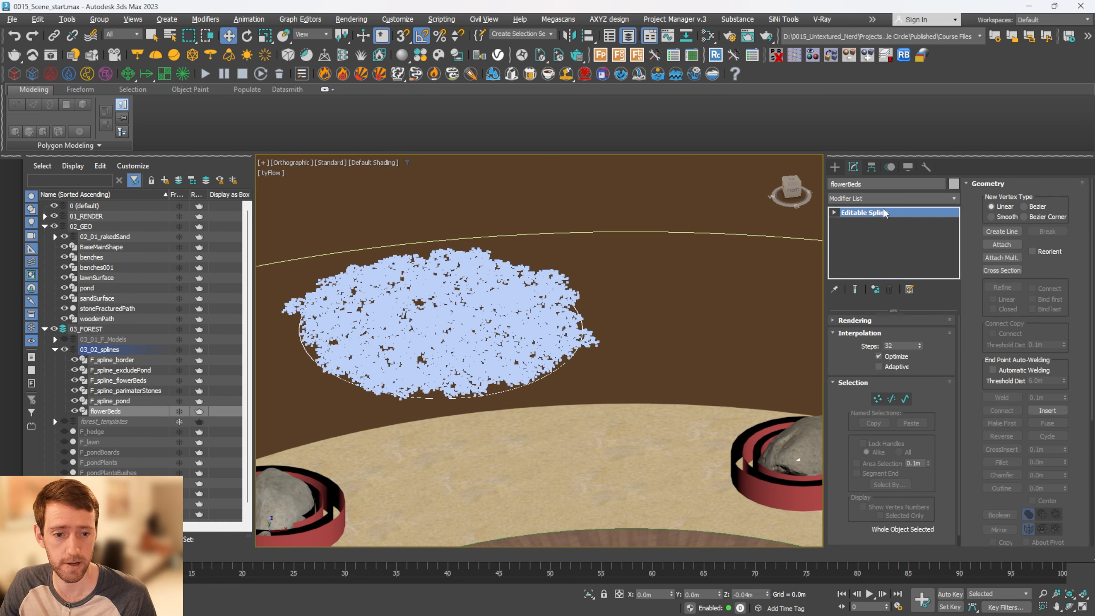
right_click(888, 235)
click(932, 266)
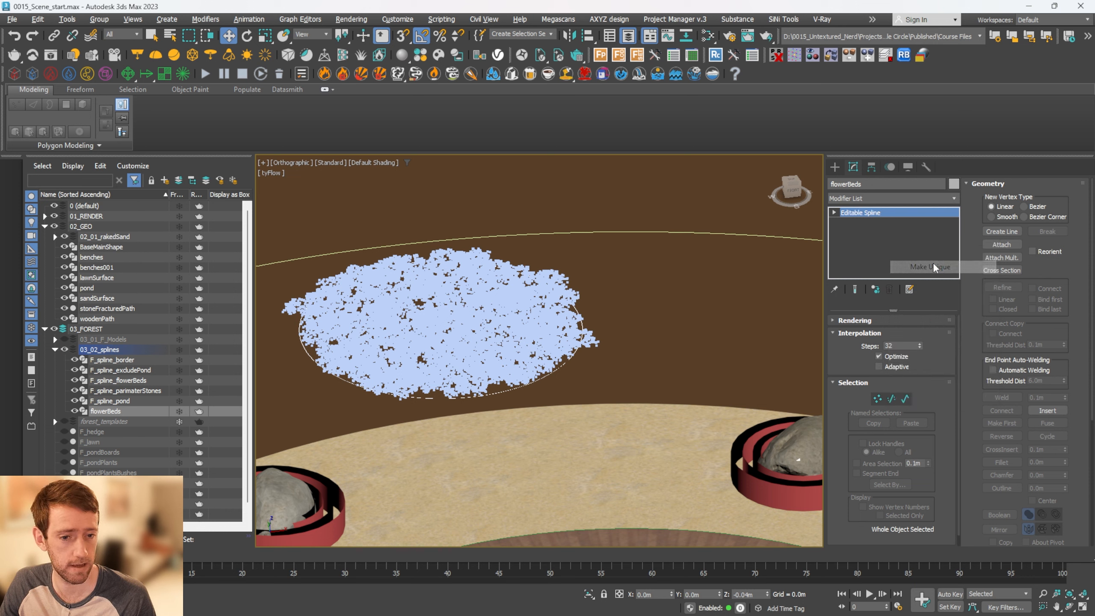
Add a Sweep modifier to the flowerBeds spline
click(877, 202)
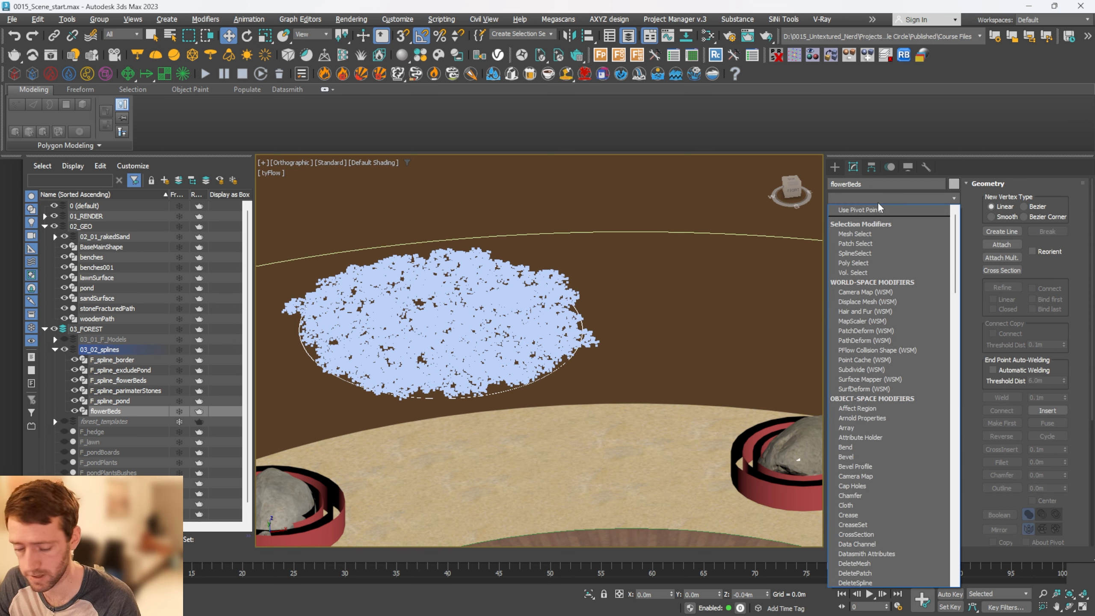
text(wesw)
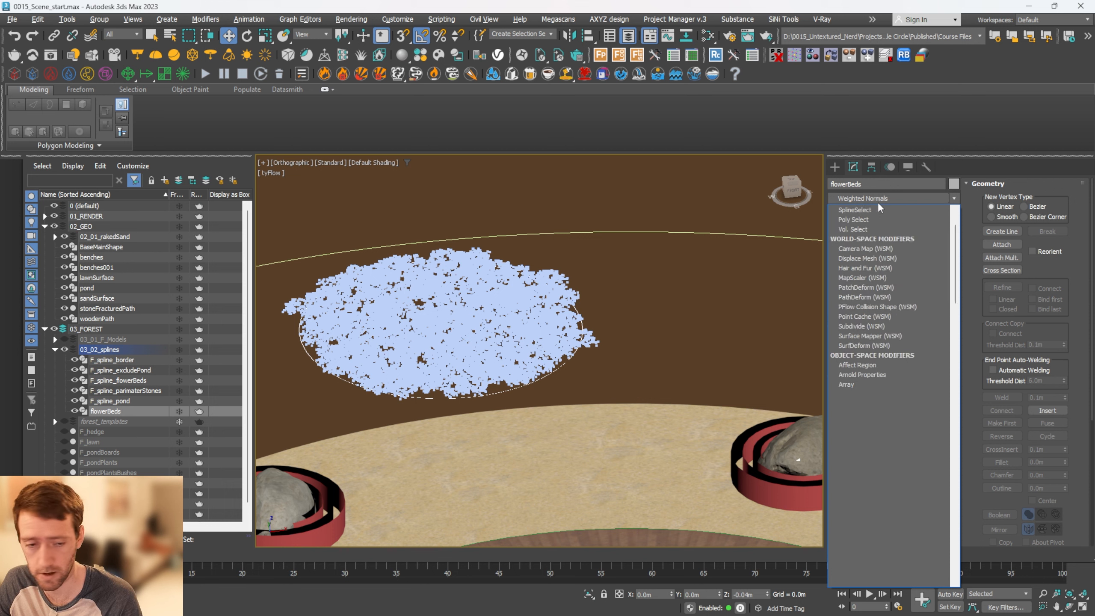
key(Return)
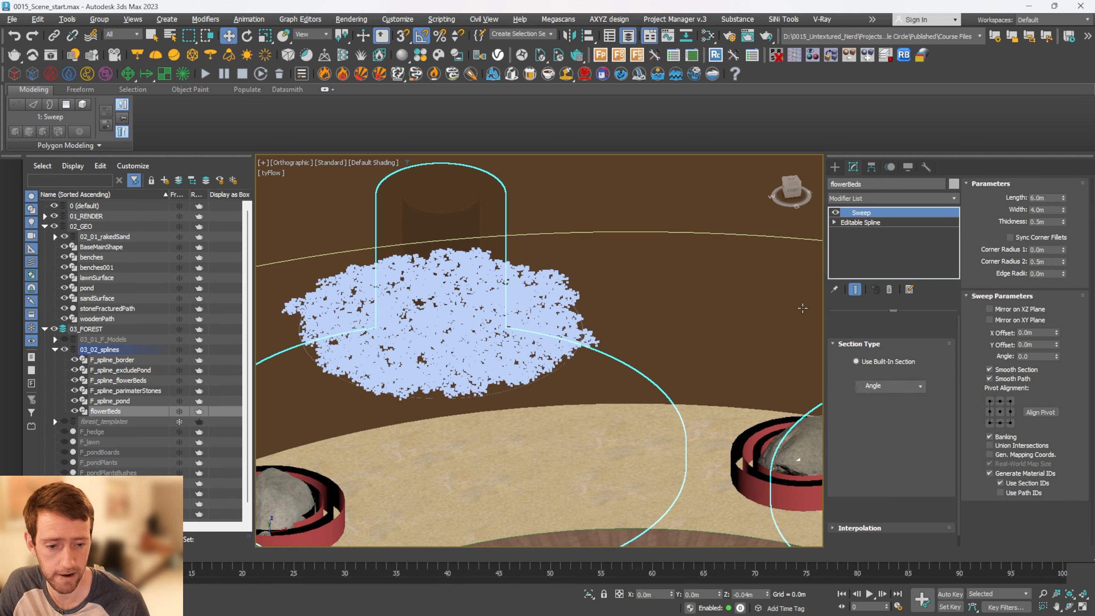
Remove the material from flowerBeds with the UVW Remove utility and return to its Sweep settings
click(929, 168)
click(890, 247)
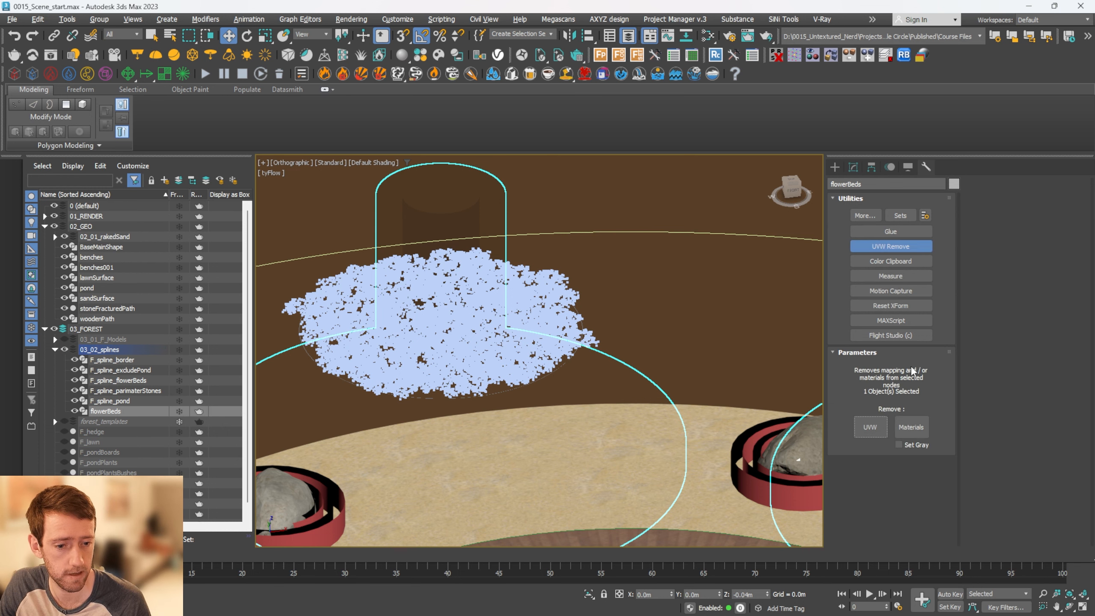
click(911, 427)
click(852, 168)
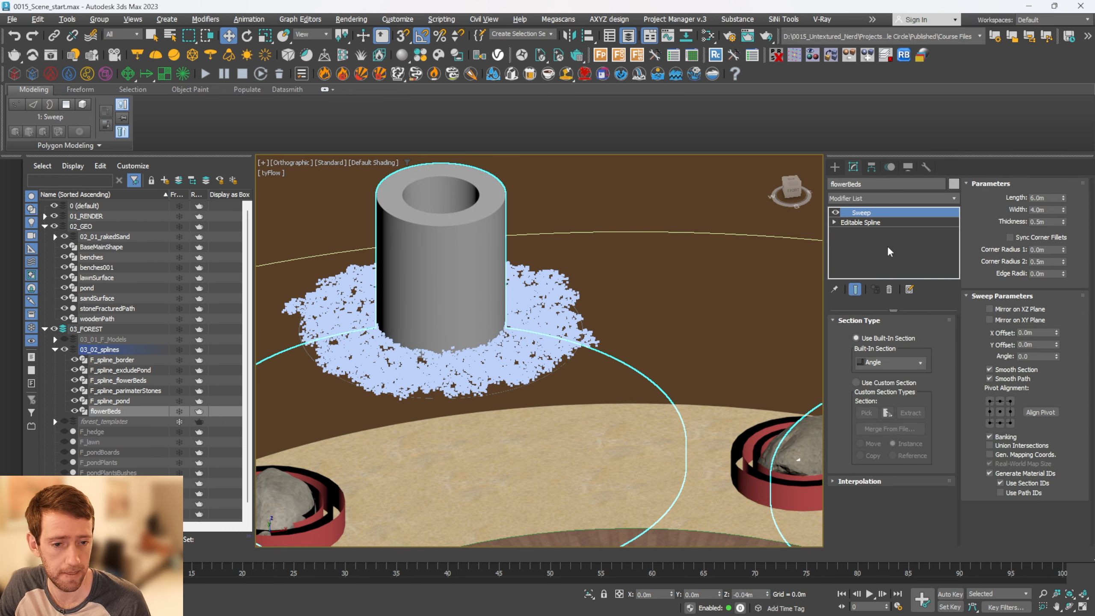
Set the flowerBeds Sweep to the built-in Bar section with a length of 0.2 m
click(895, 364)
click(879, 382)
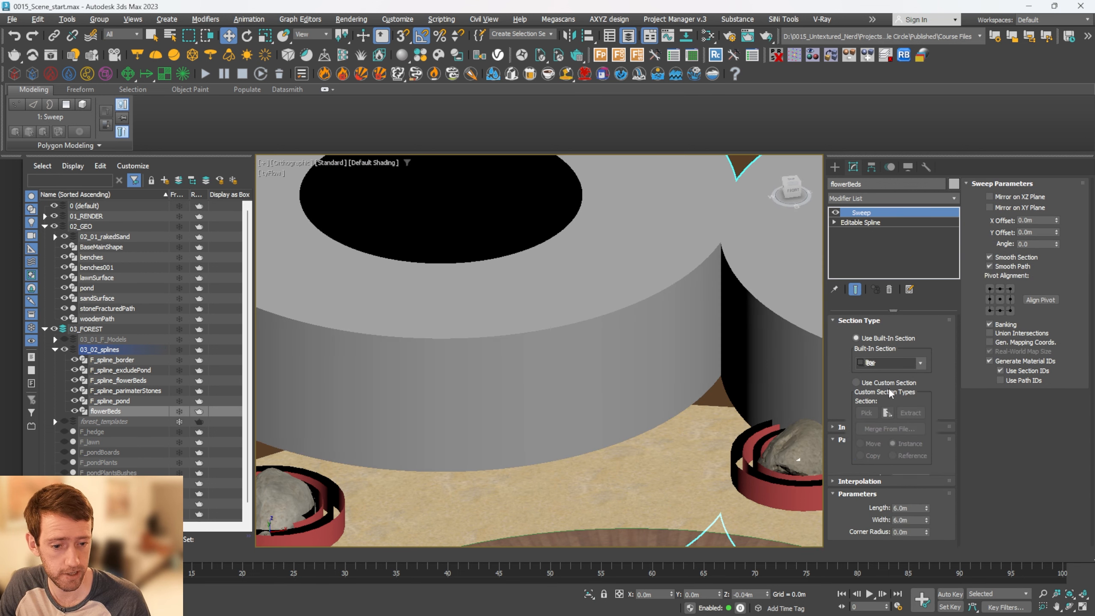
double_click(914, 507)
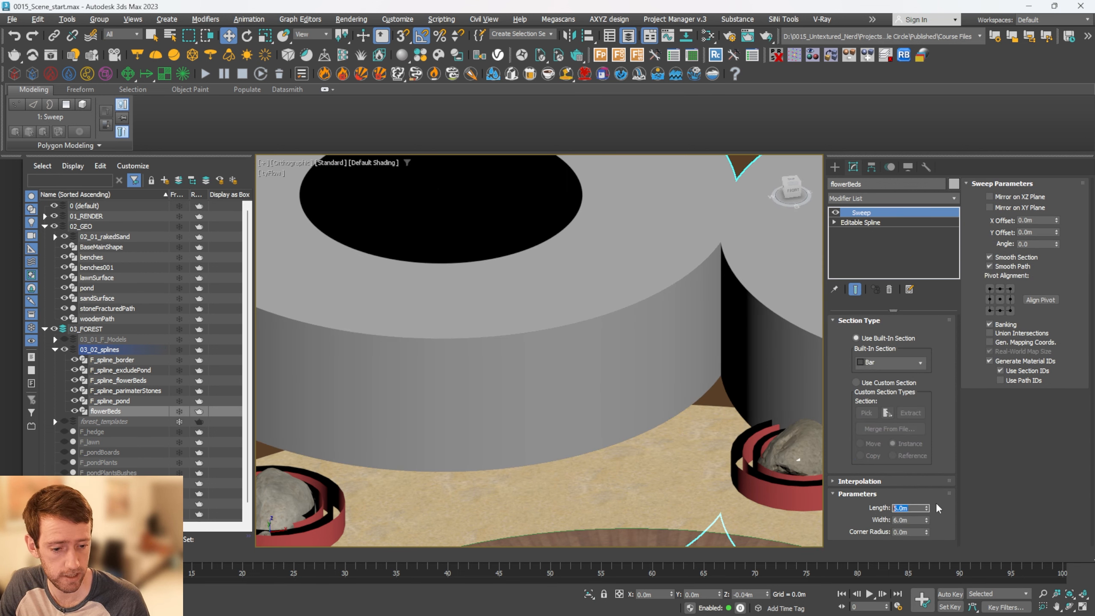
drag(926, 509, 926, 525)
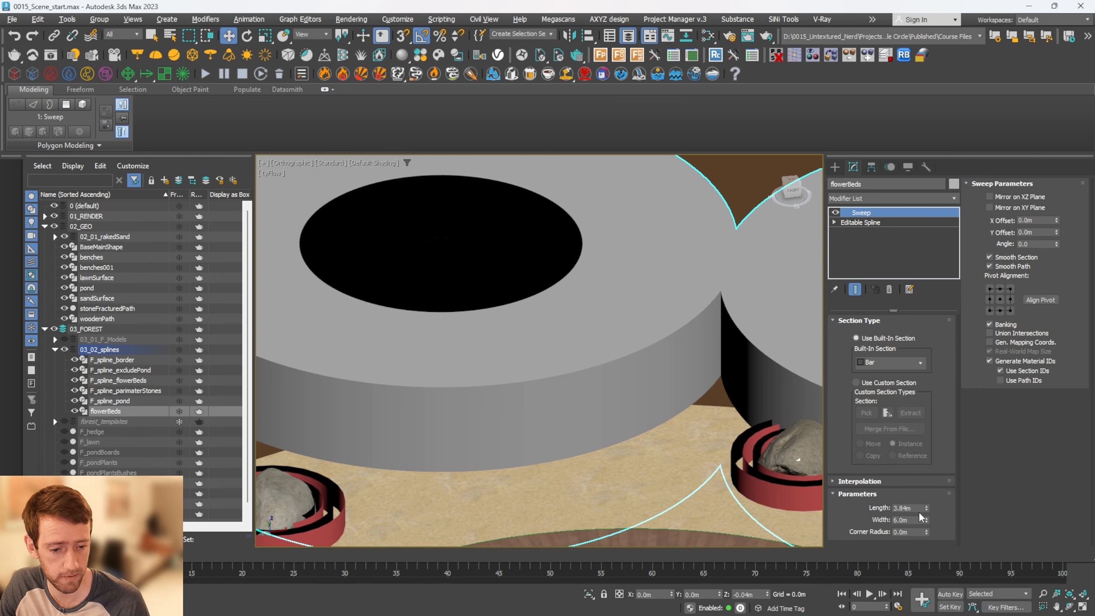
click(904, 508)
text(0.2)
key(Return)
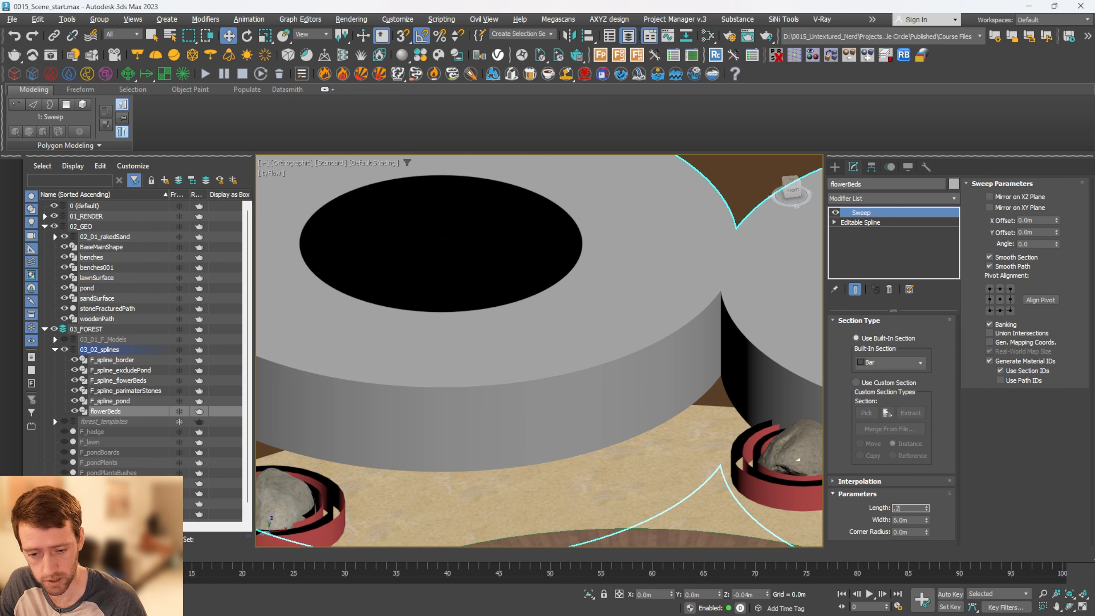
Align the flowerBeds Sweep pivot to the section's bottom-left corner and set the bar width to 0.04 m
click(1000, 311)
click(989, 311)
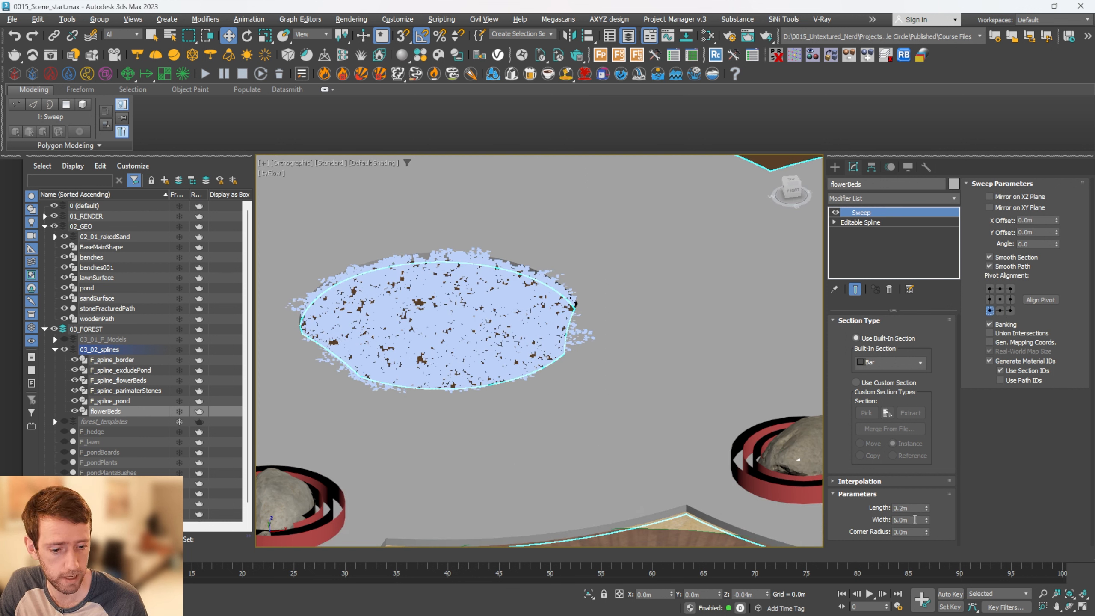
double_click(914, 520)
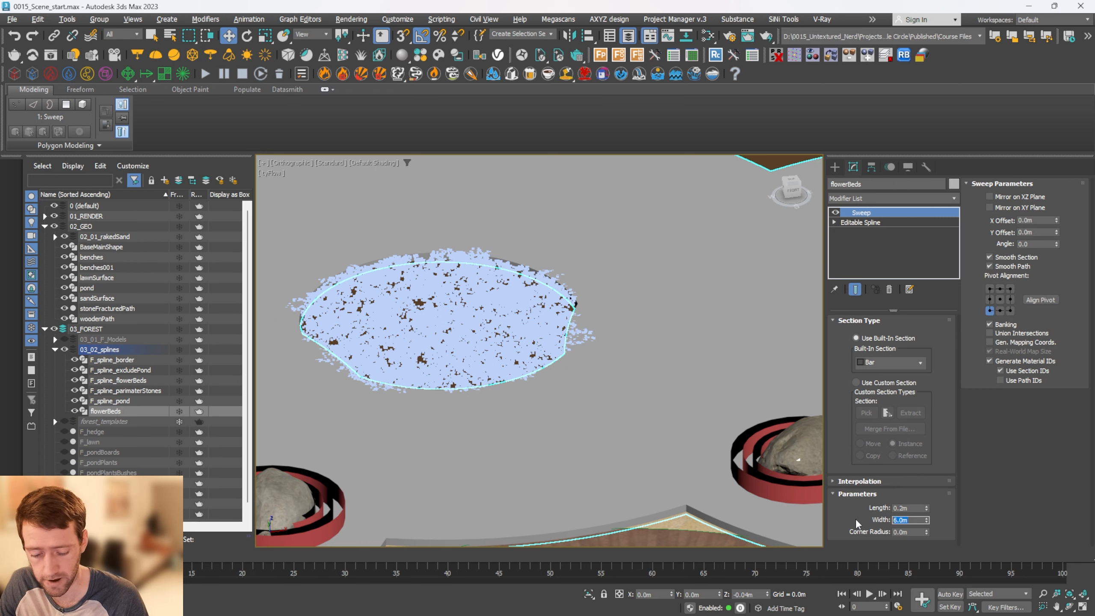
text(.)
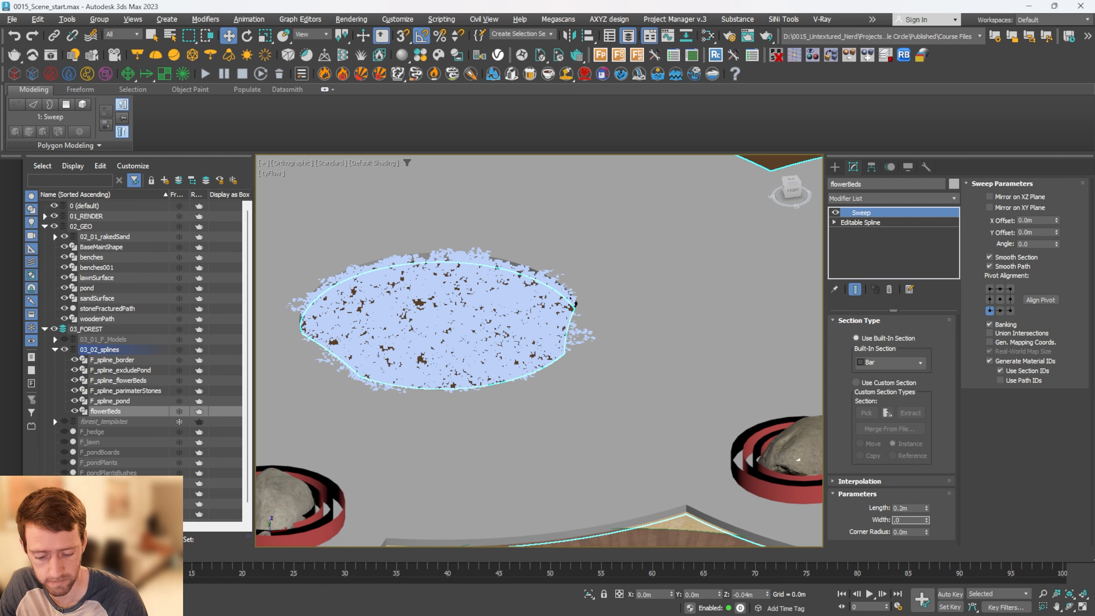
key(Return)
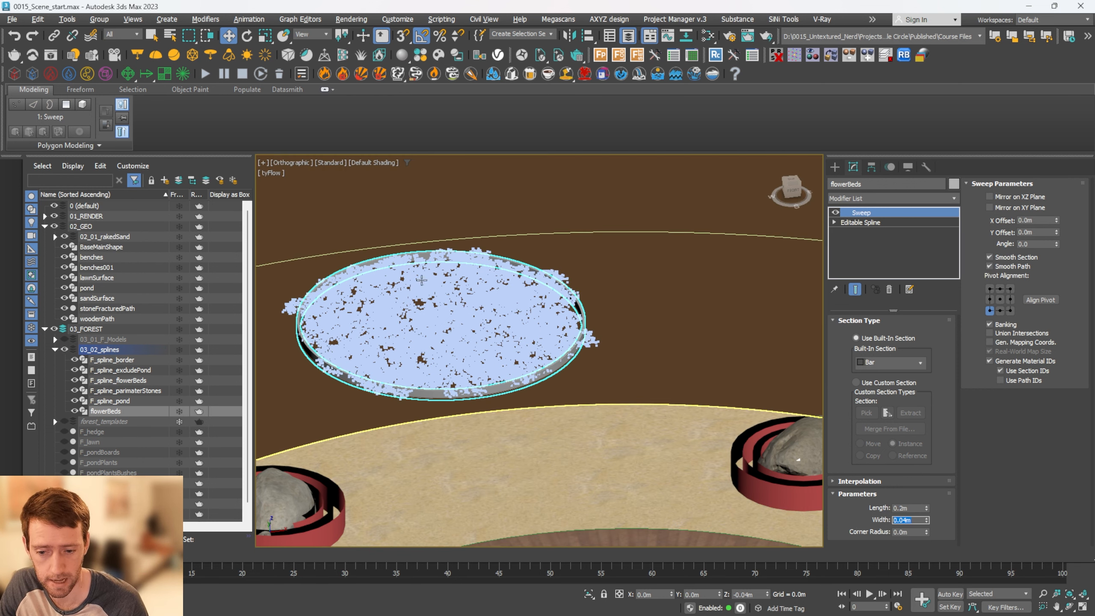
alt+middle_drag(660, 403, 584, 370)
scroll(501, 446, up, 6)
scroll(501, 431, down, 9)
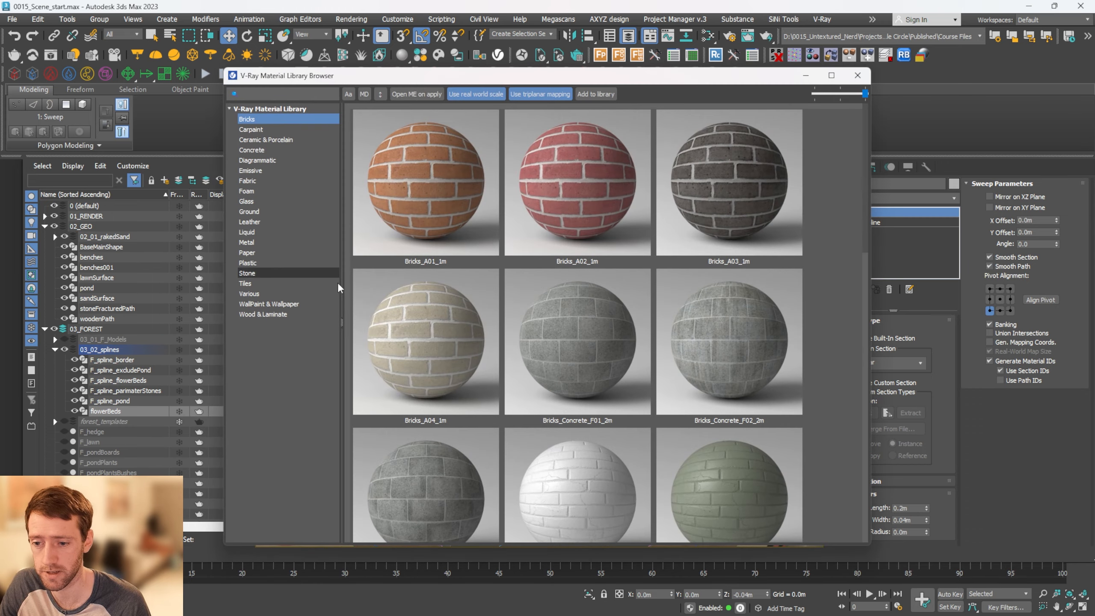
Apply the Metallic_Paint_Bronze_Dark material from the V-Ray library's Metal category to flowerBeds
click(259, 242)
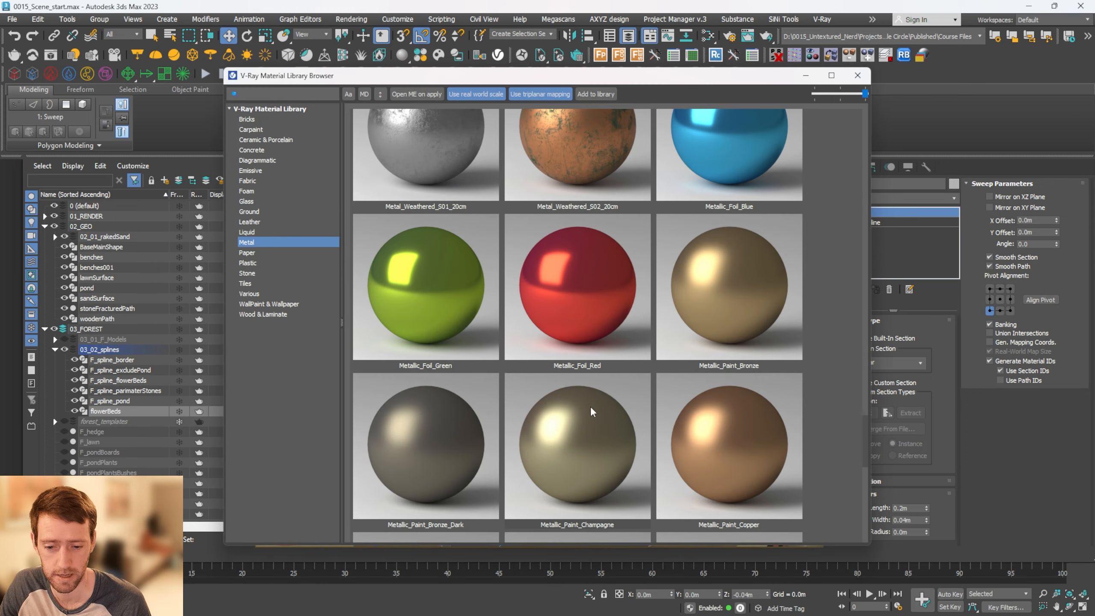
right_click(437, 445)
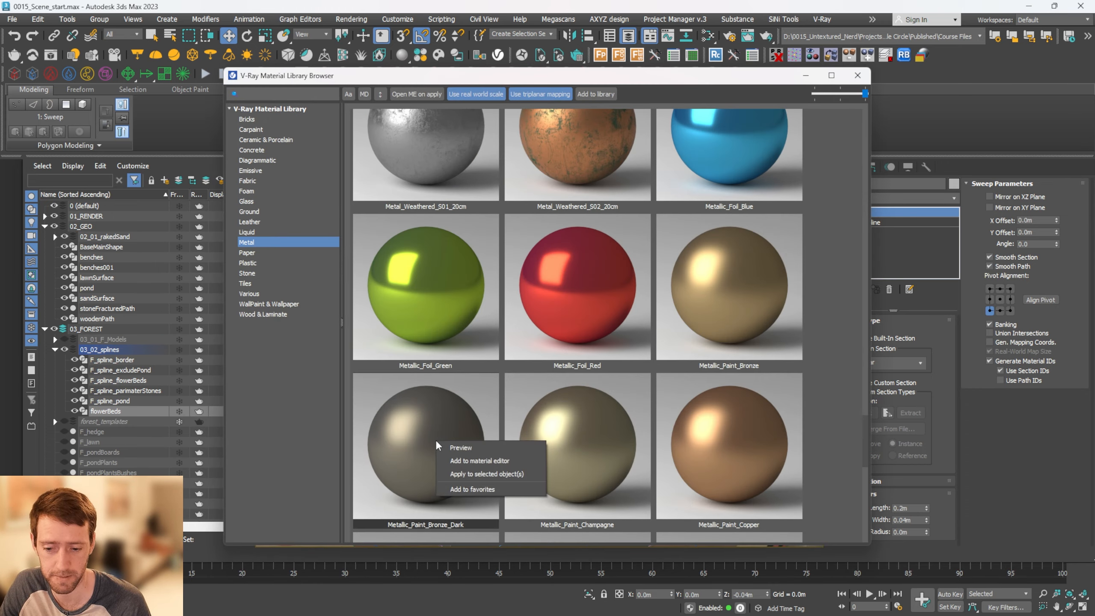
click(496, 473)
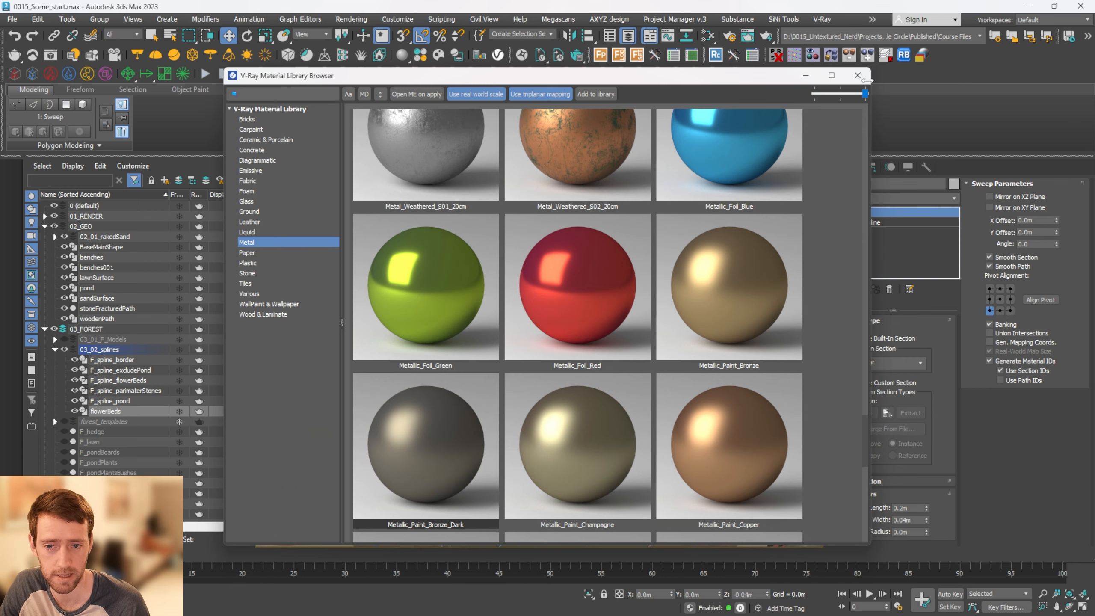
click(857, 75)
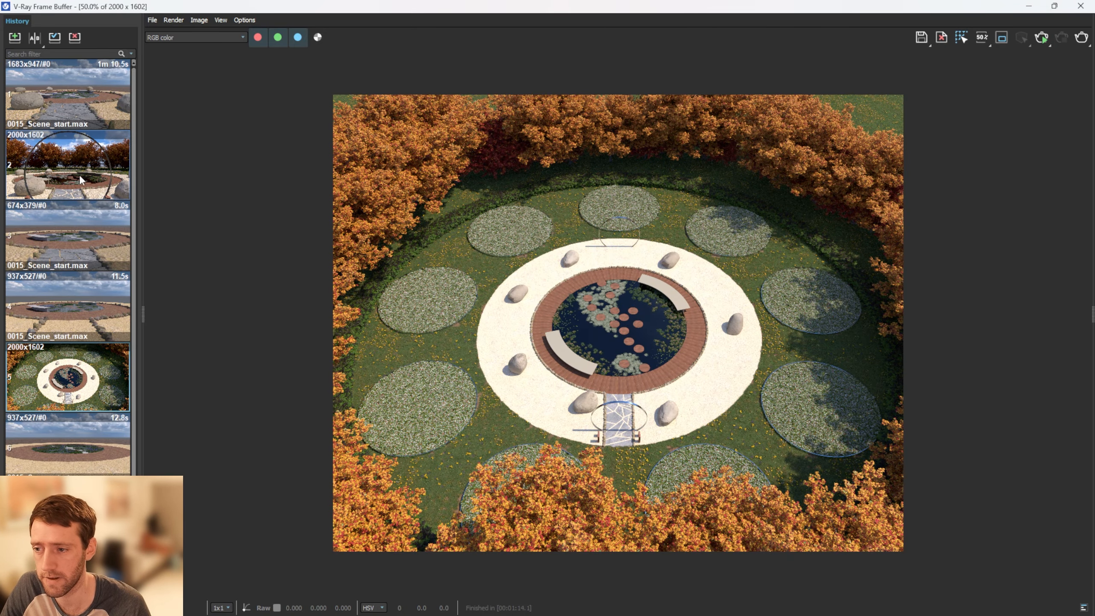
Clone the pond object as an independent copy named entranceRing
double_click(80, 179)
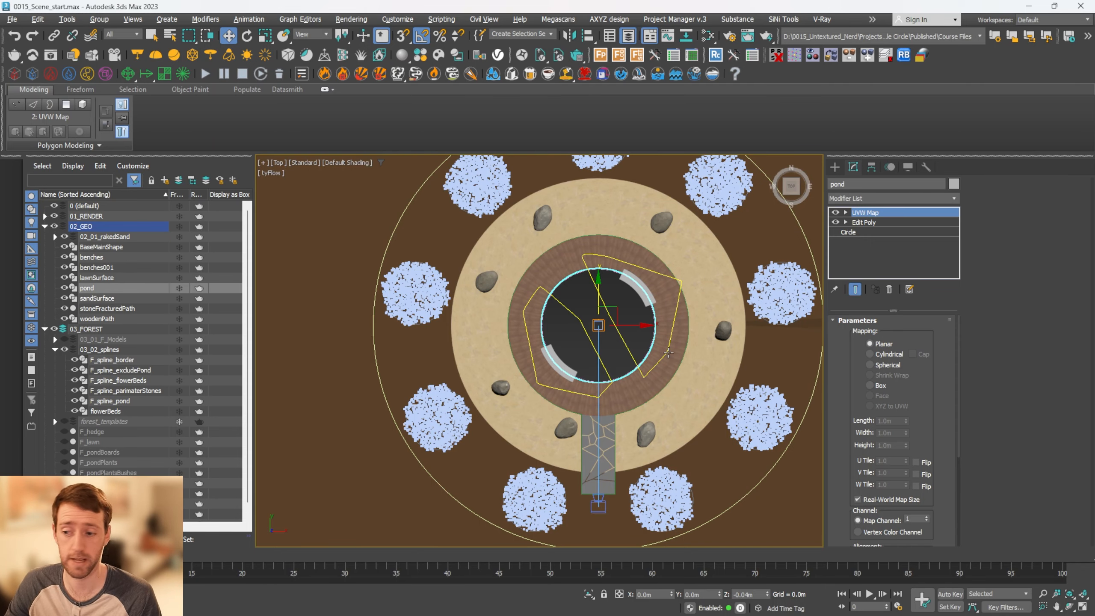
key(ctrl+v)
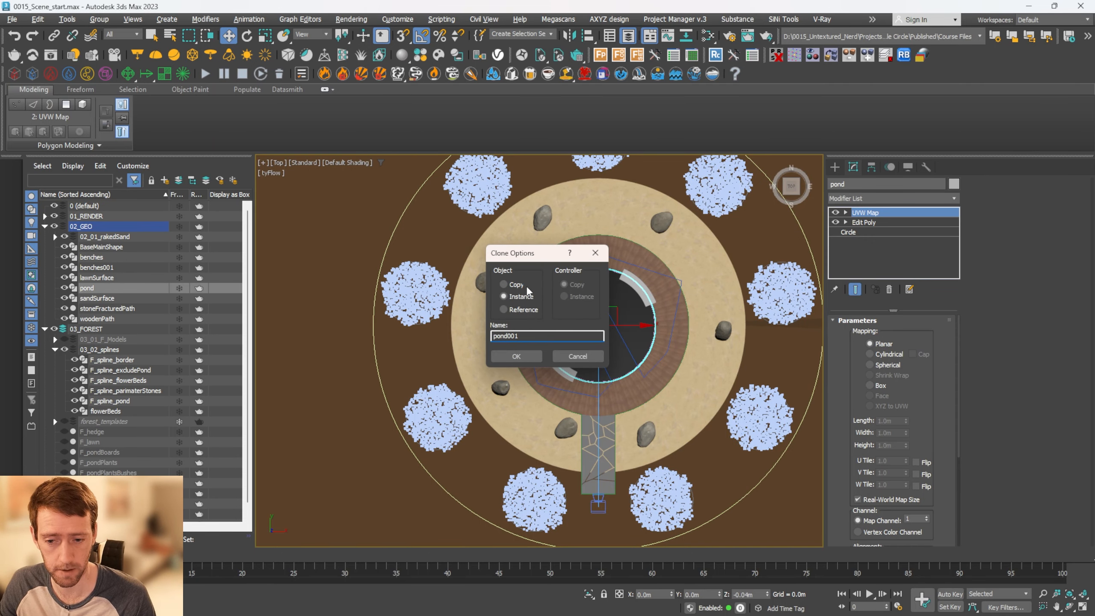
click(517, 283)
click(517, 356)
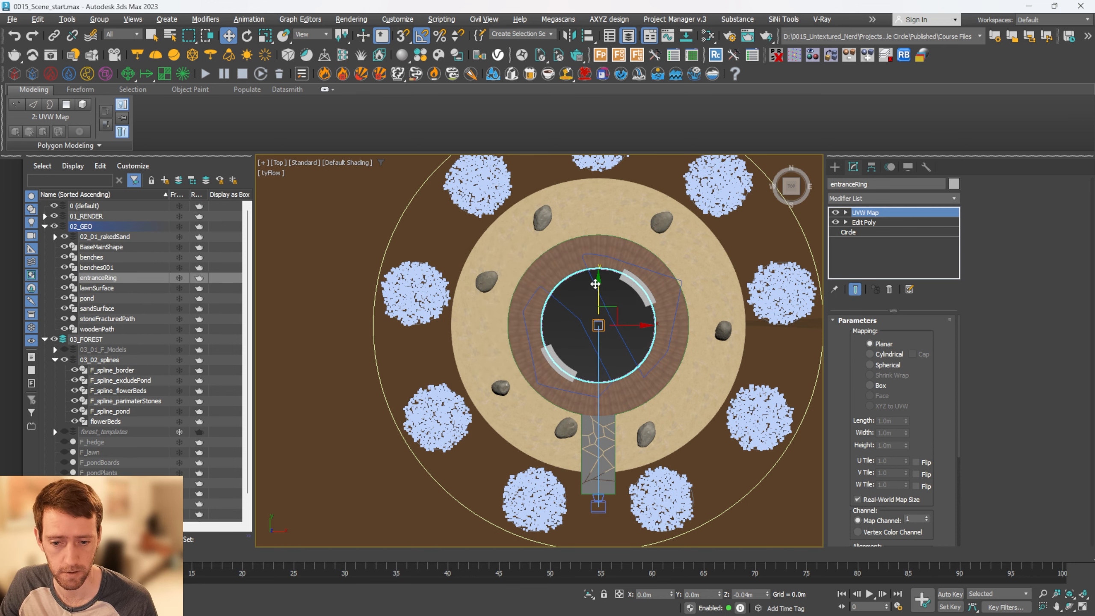
Move entranceRing along Y to about -12.6 m over the stone path, and rotate it 90 degrees about X to stand upright
drag(599, 283, 599, 424)
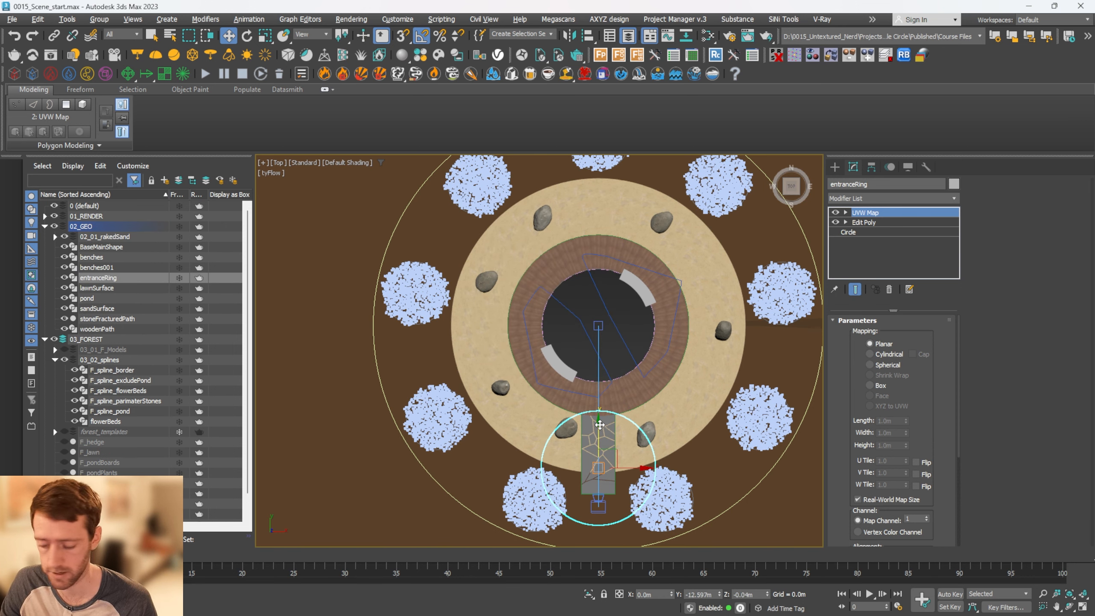
key(alt+w)
scroll(716, 387, up, 3)
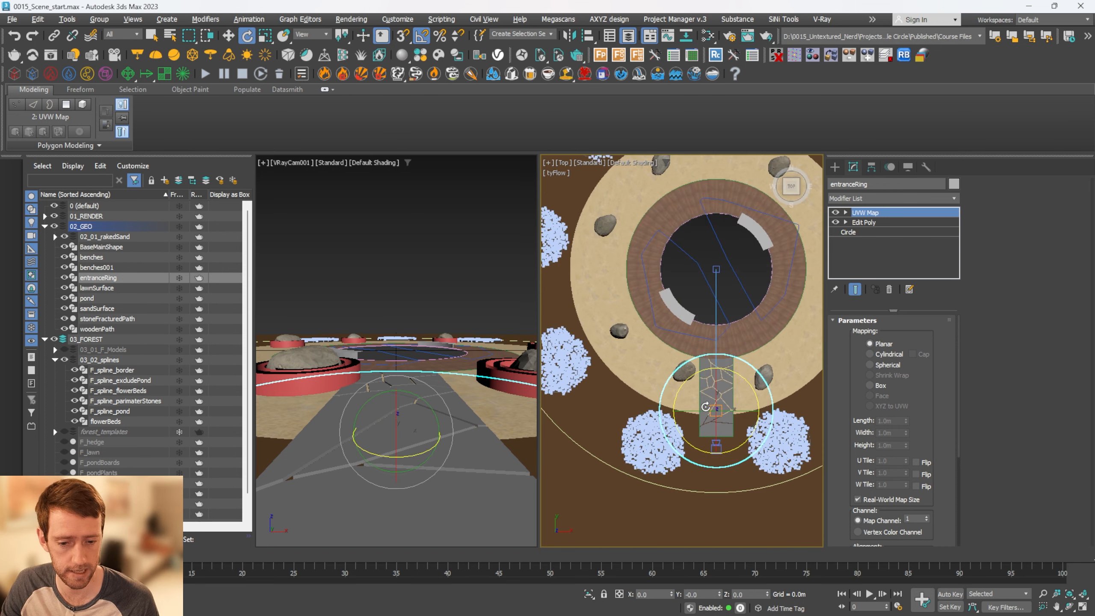
key(e)
drag(716, 391, 726, 435)
Remove the material from entranceRing with UVW Remove and delete its UVW Map and Edit Poly modifiers, keeping the base Circle
click(926, 167)
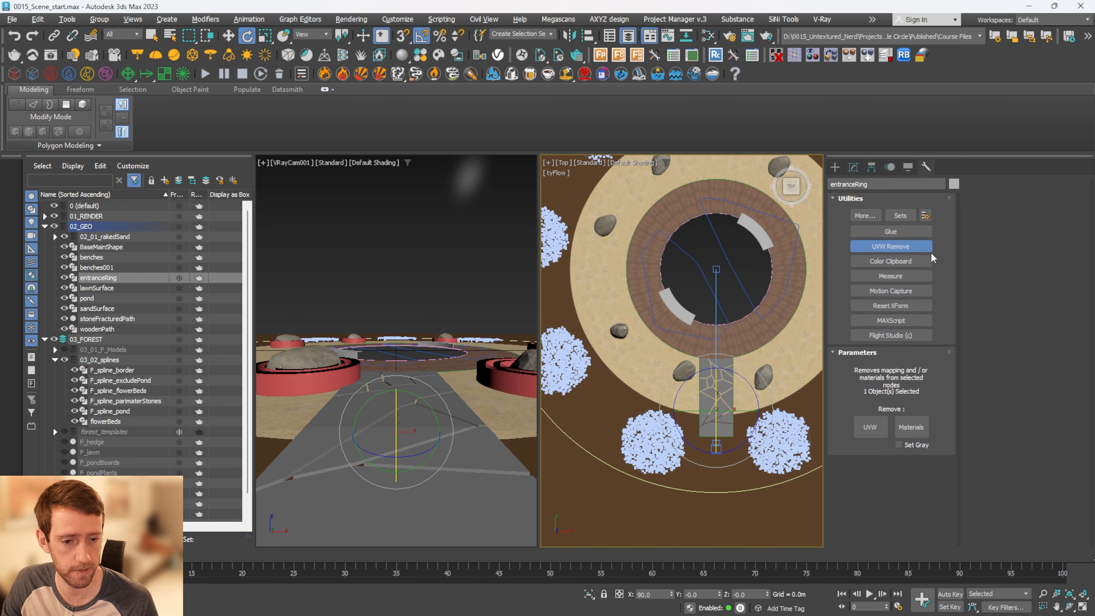
click(911, 426)
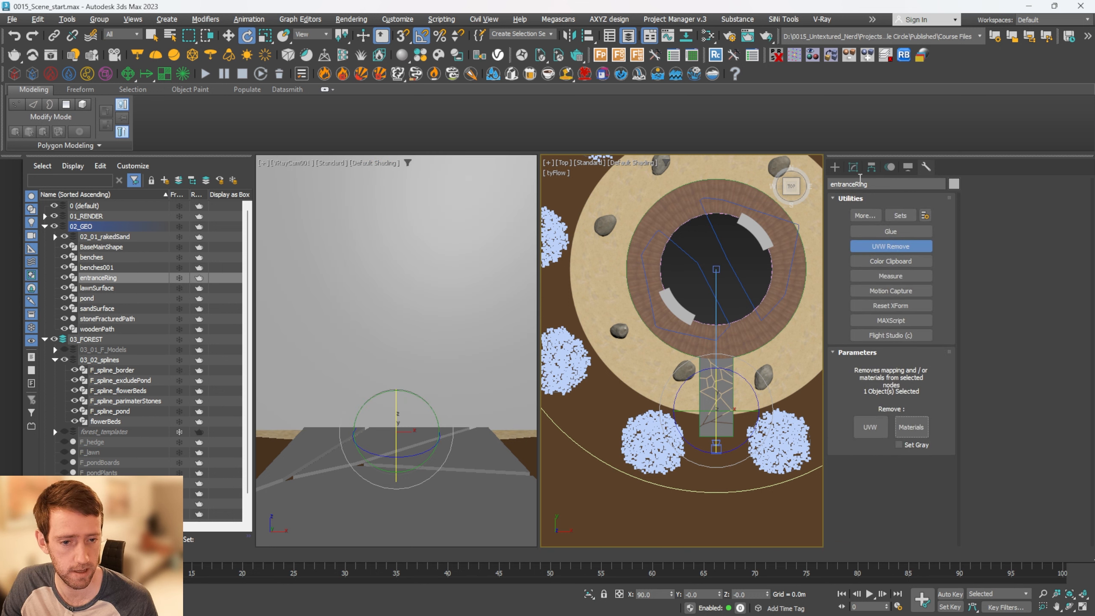
click(853, 168)
shift+click(866, 222)
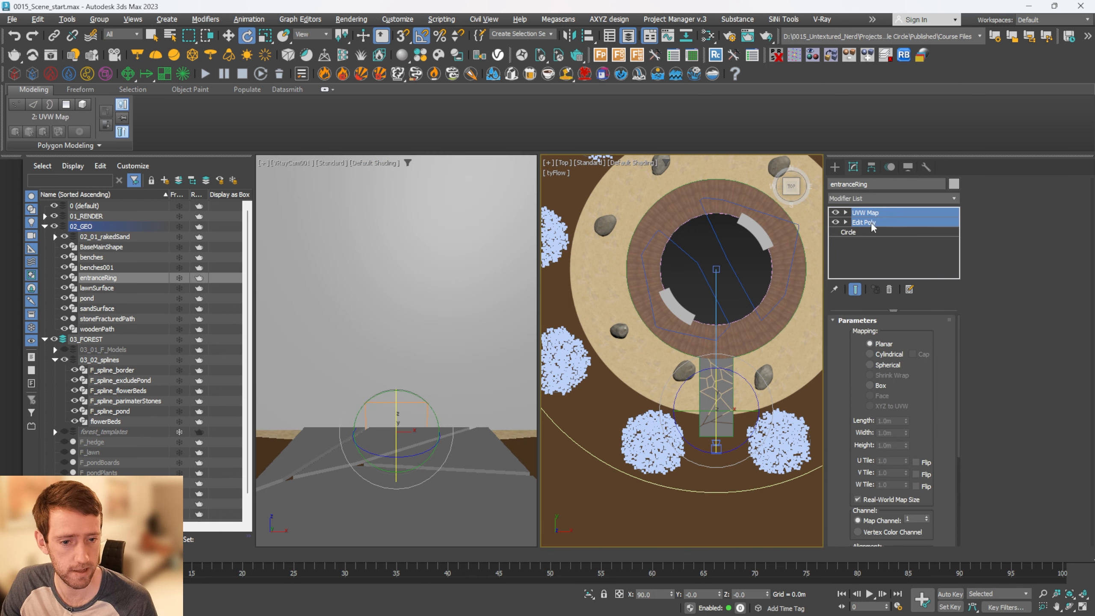
right_click(870, 223)
click(892, 241)
Add a Sweep modifier with the Bar section to entranceRing and set its length to 0.1 m
click(869, 200)
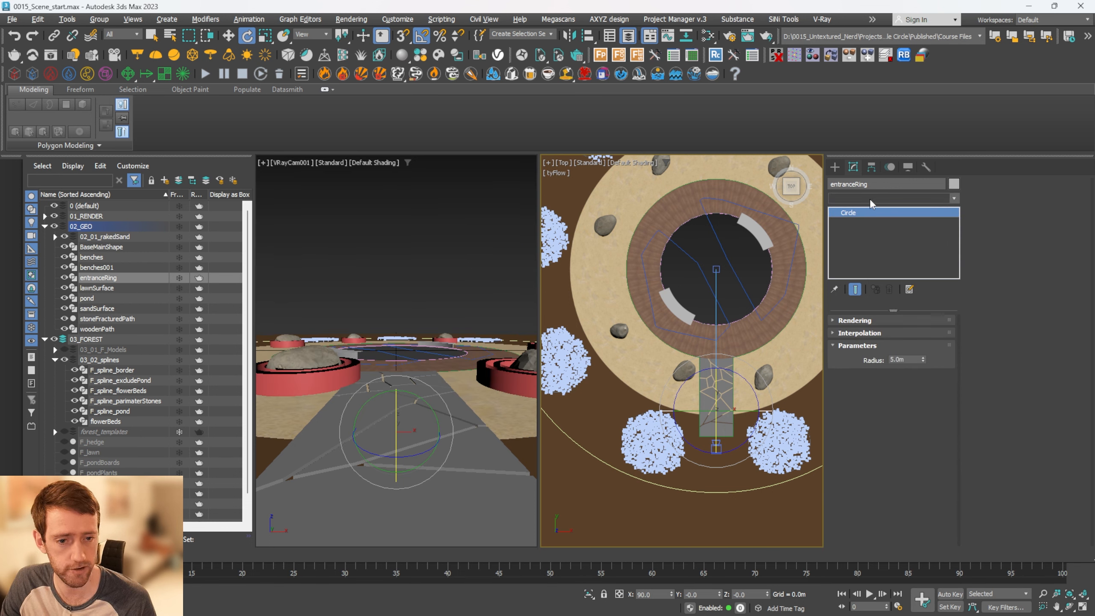
key(w)
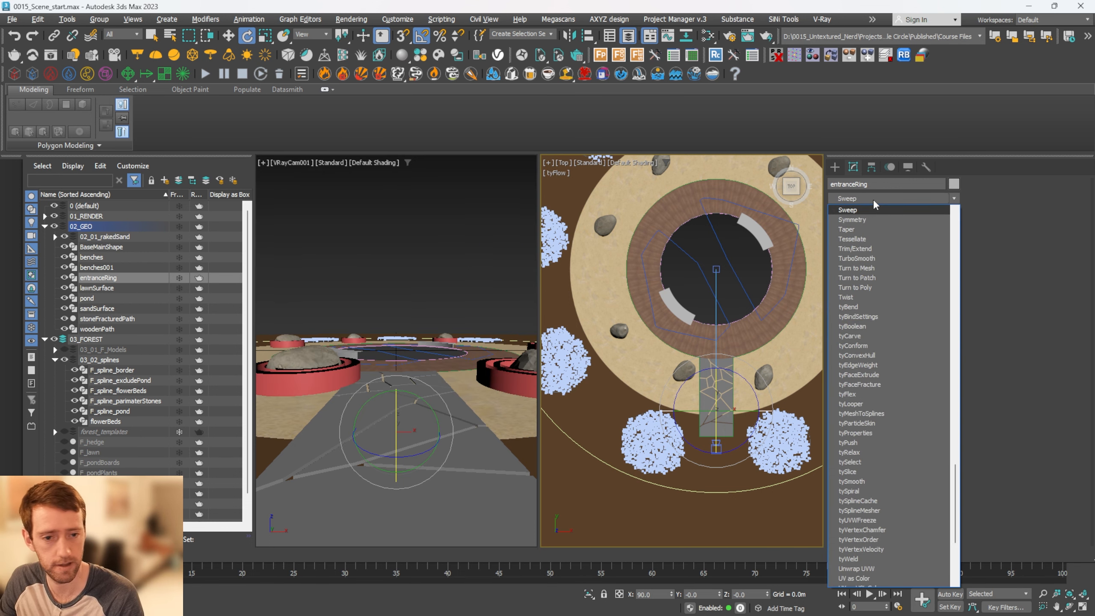
key(Return)
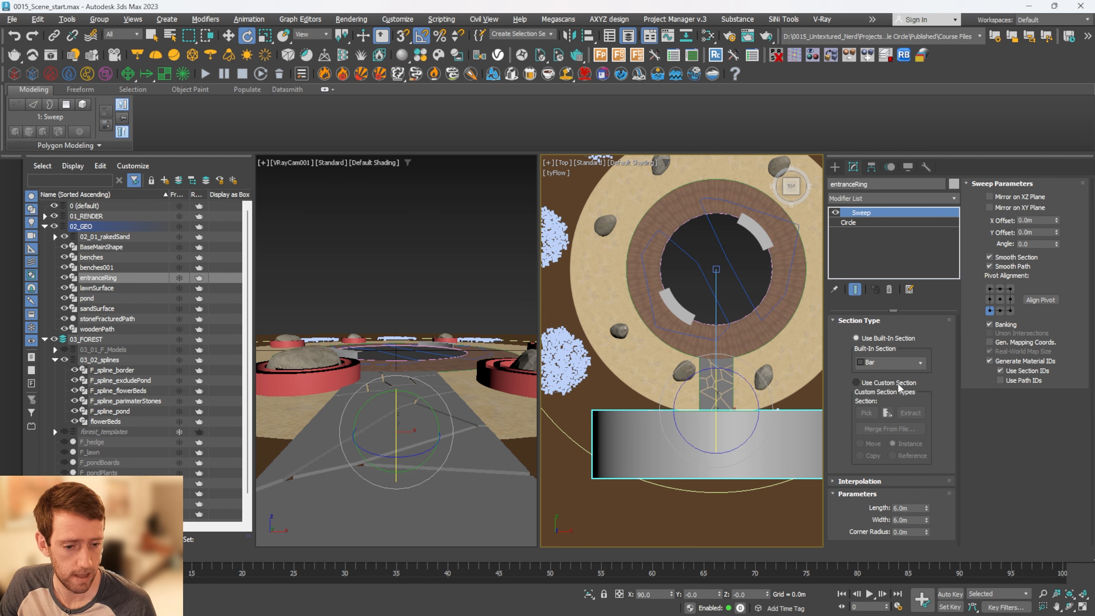
drag(926, 514, 926, 520)
double_click(919, 507)
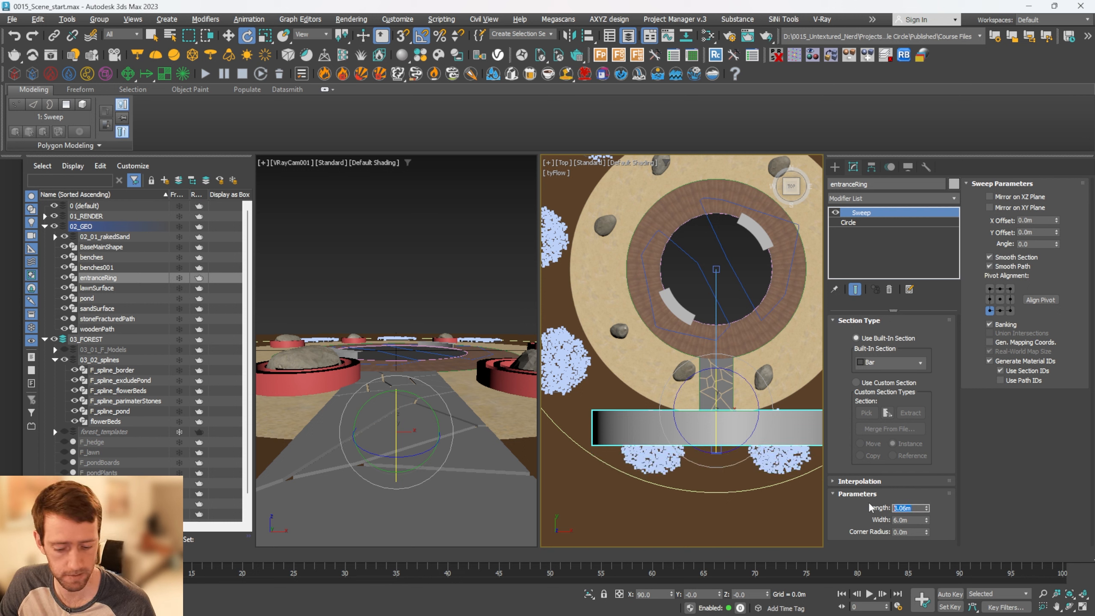
text(0.1)
key(Return)
scroll(748, 423, up, 5)
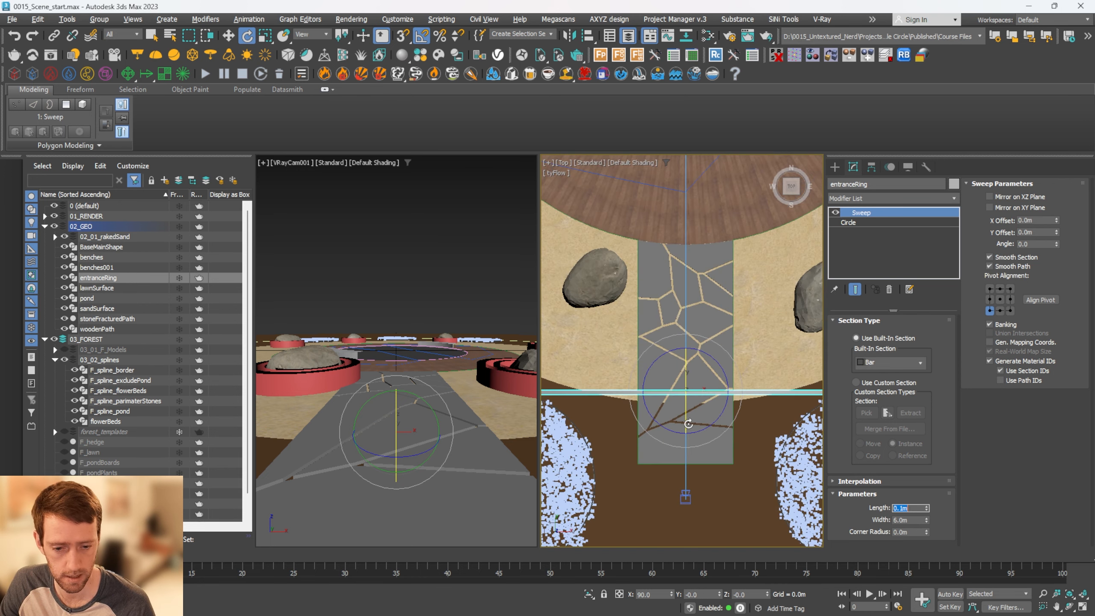
Set the bar width of the entranceRing Sweep to 0.04 m
drag(926, 521, 929, 537)
alt+middle_drag(724, 379, 742, 330)
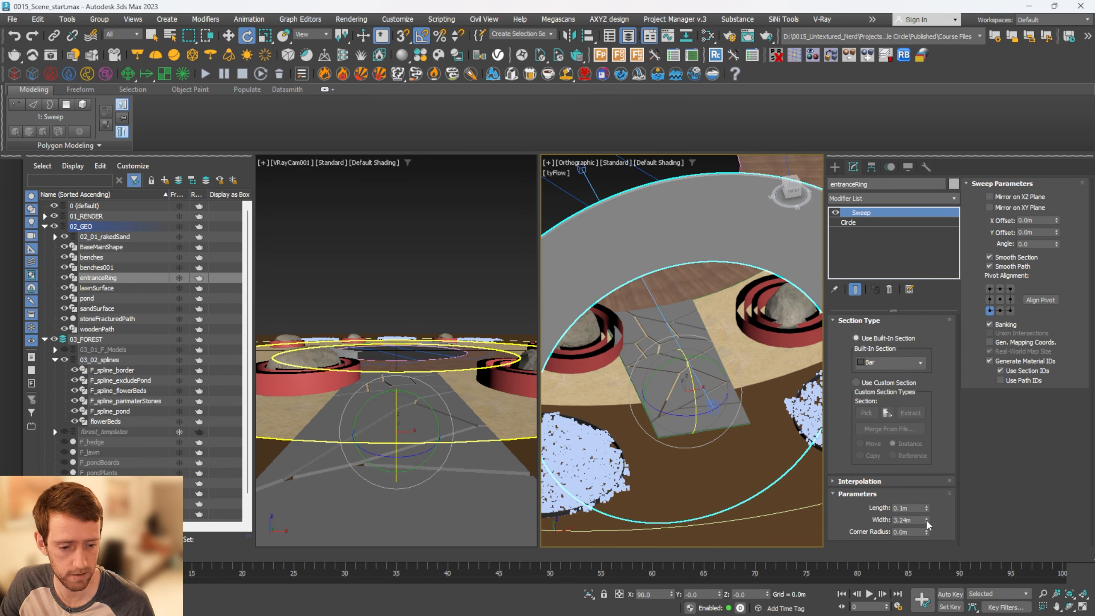
drag(927, 524, 934, 576)
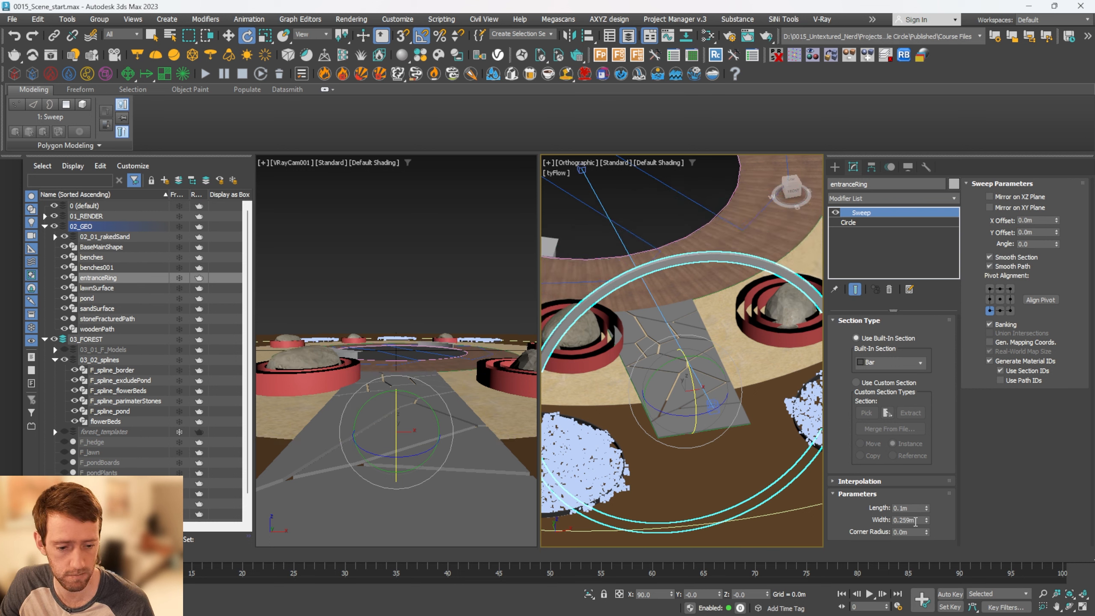
double_click(915, 521)
text(0.04)
key(Return)
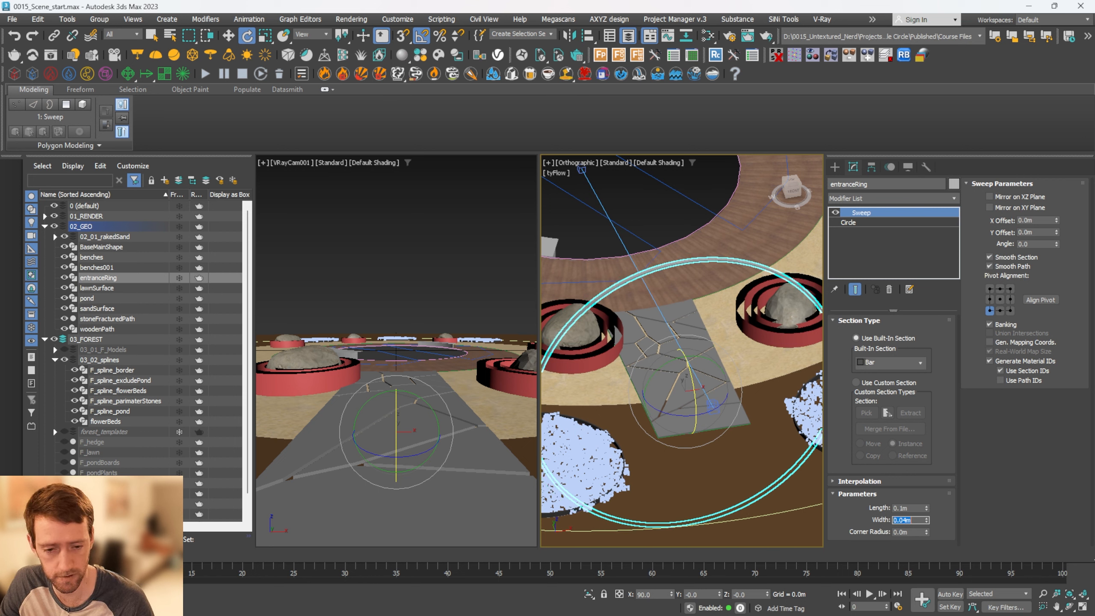
Reduce the entranceRing circle's radius to about 2.3 m and raise the ring to a height of about 1.66 m
click(848, 223)
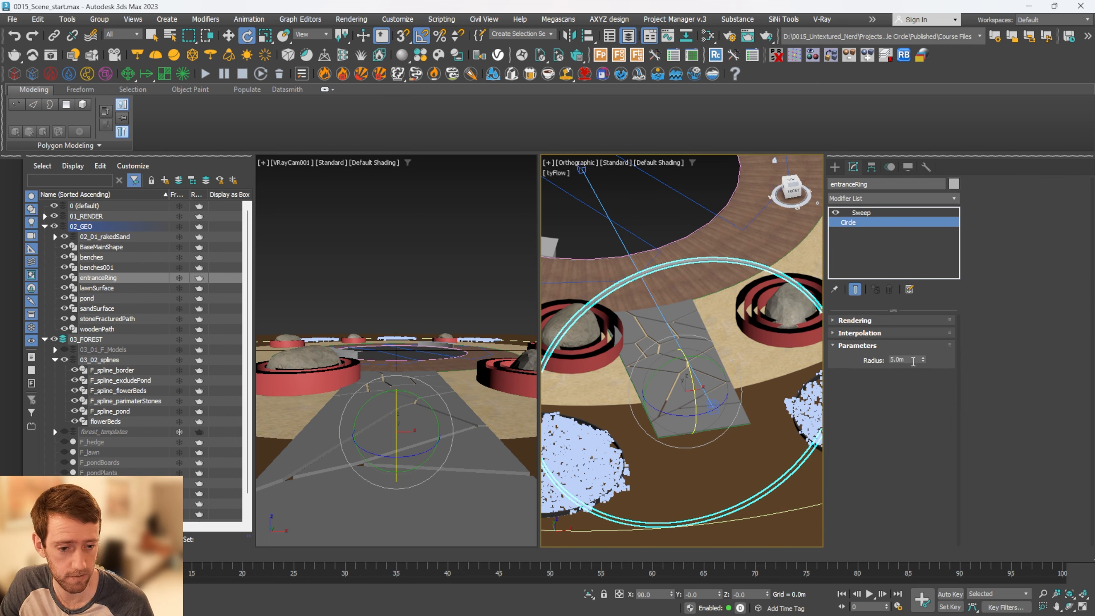
drag(923, 359, 928, 386)
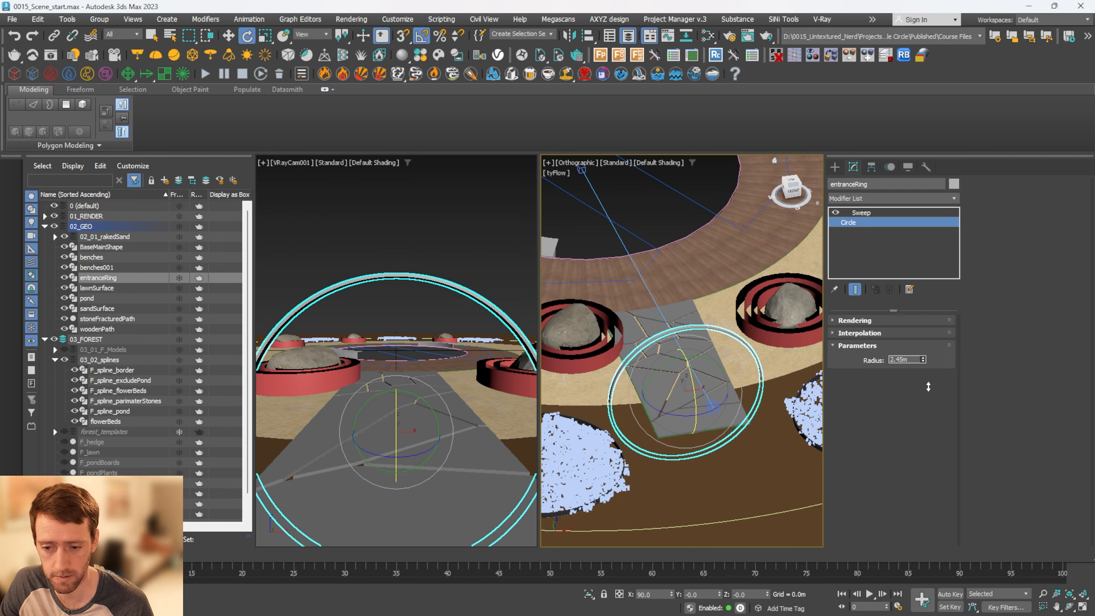
key(w)
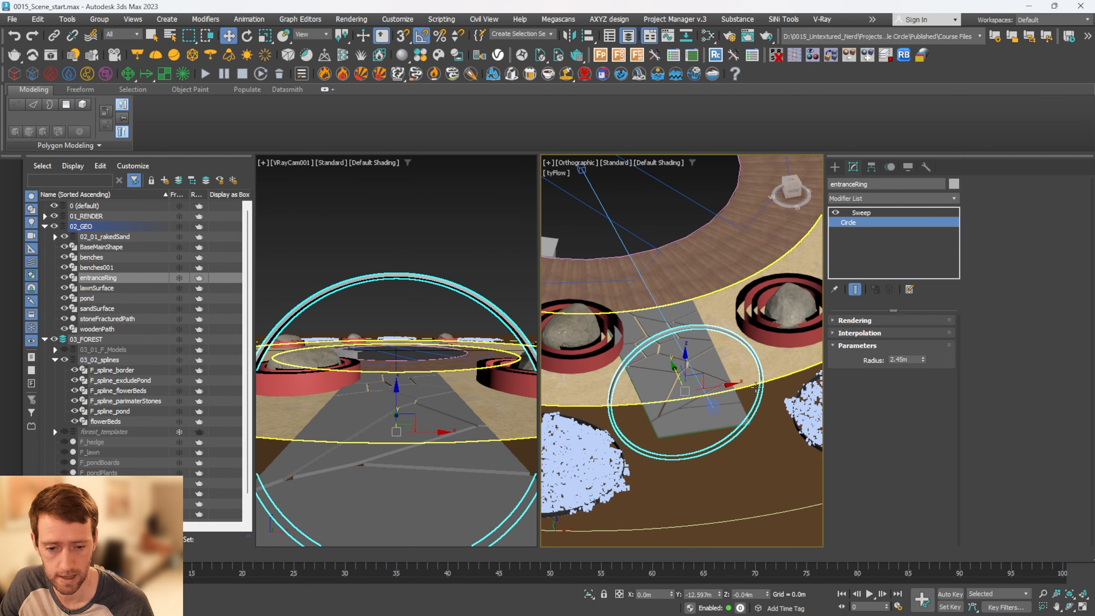
alt+middle_drag(755, 387, 684, 348)
scroll(684, 348, up, 2)
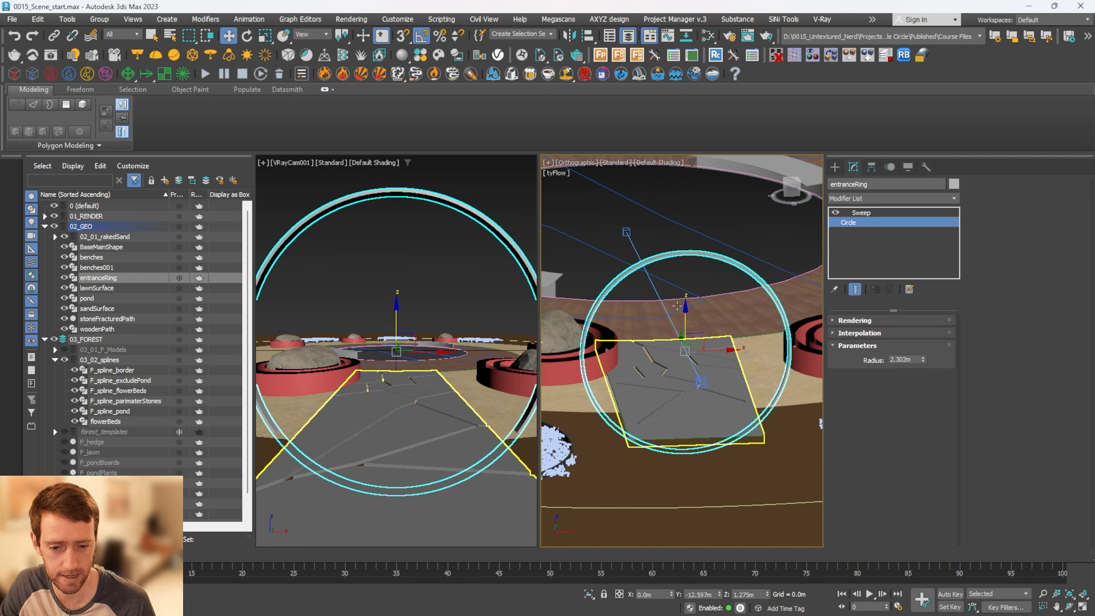
drag(684, 307, 687, 296)
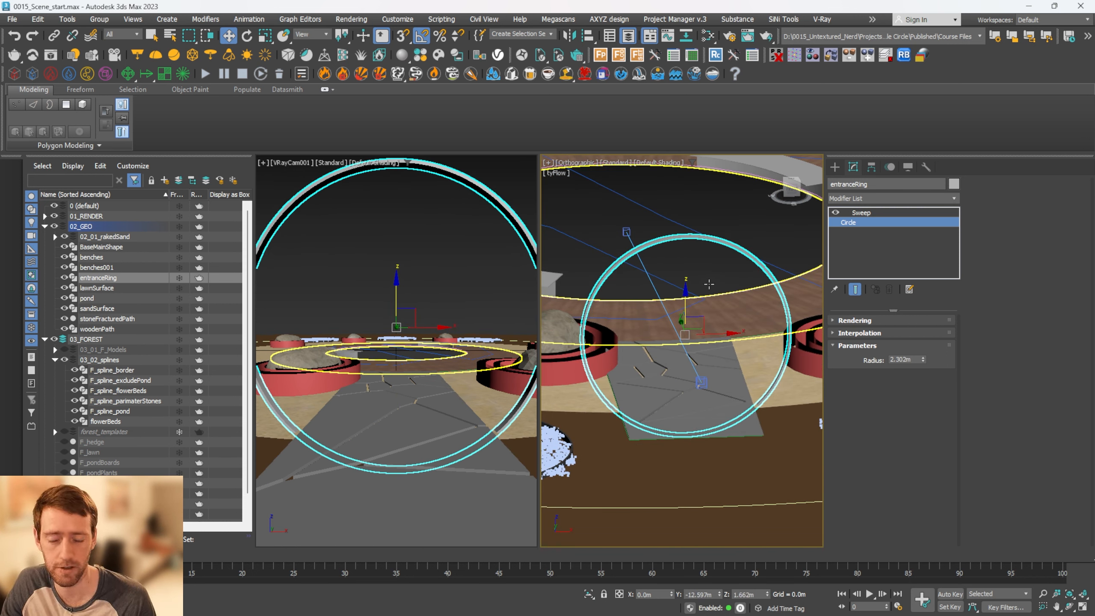
key(t)
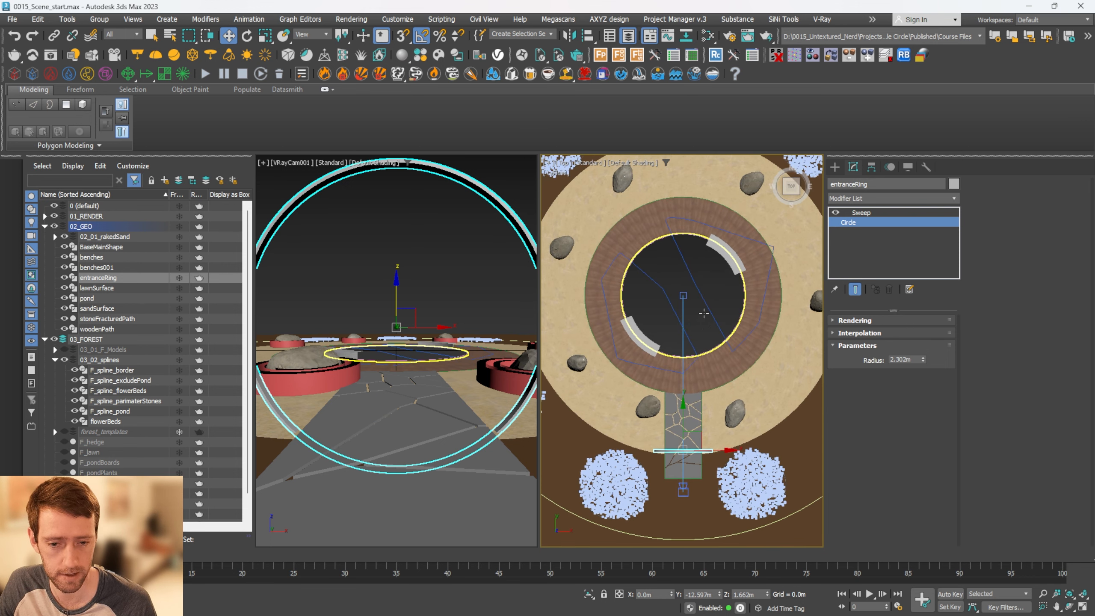
Move only the pivot of entranceRing, snapping it to the centre of the circular pond in the plan view
scroll(703, 313, down, 2)
click(851, 213)
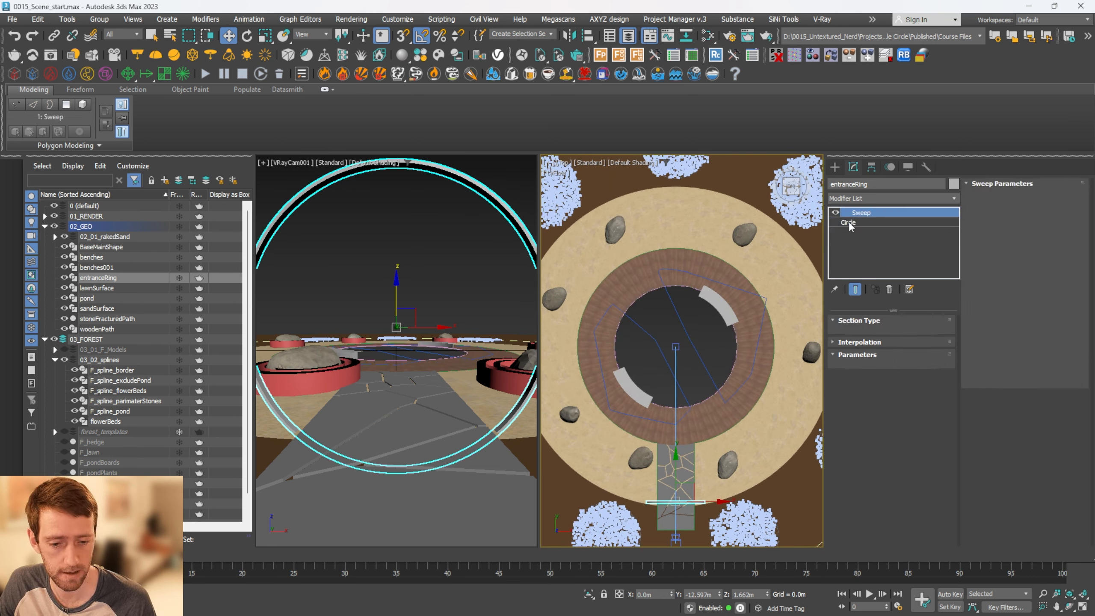
click(871, 167)
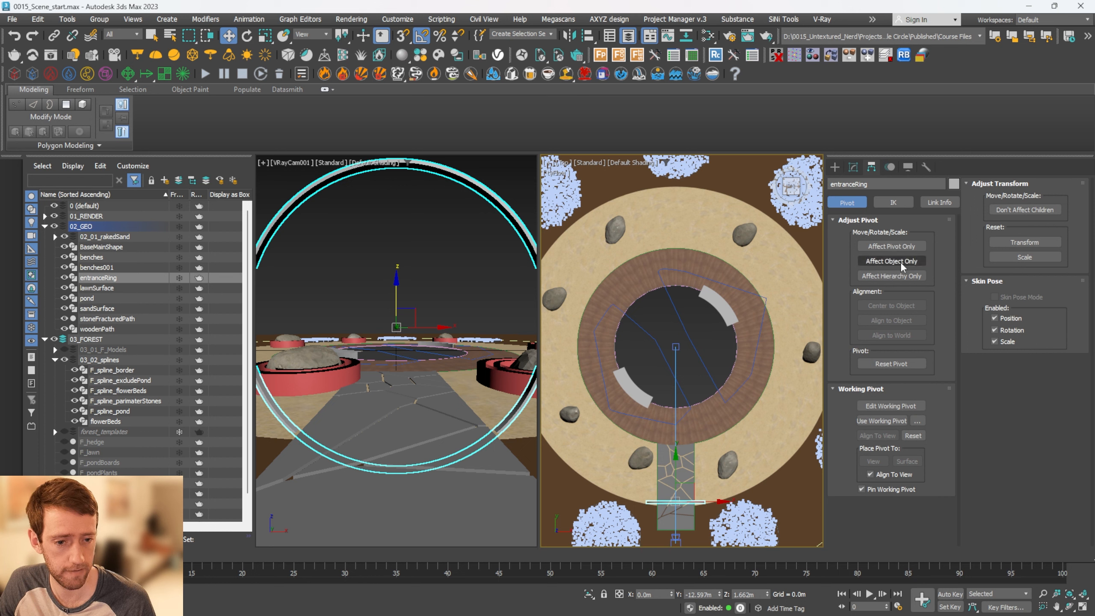
click(891, 246)
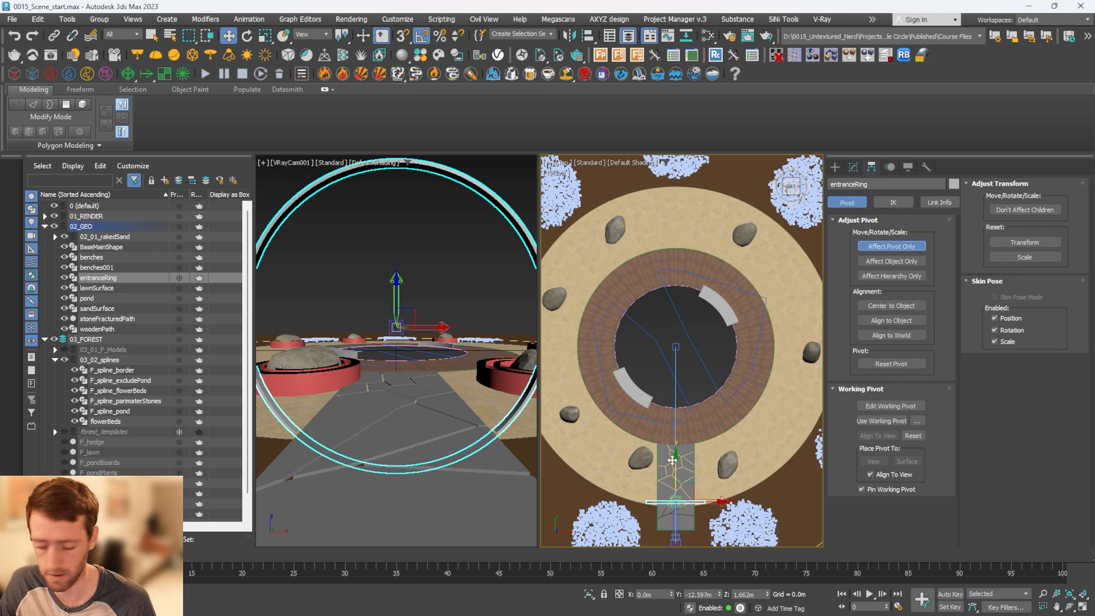
key(s)
drag(672, 460, 676, 345)
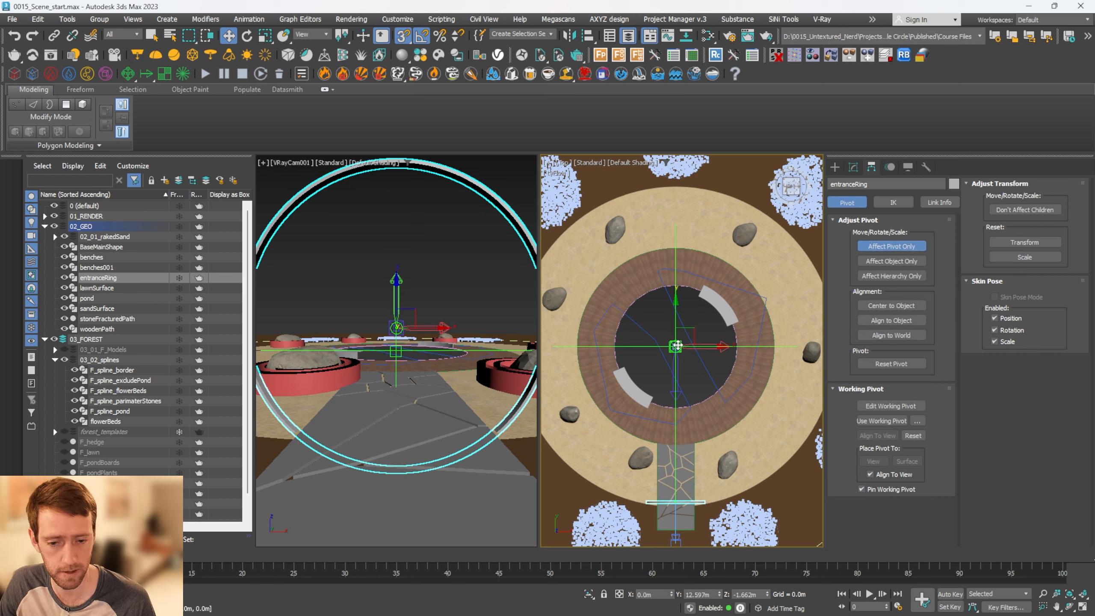
click(891, 246)
Rotate a copy of entranceRing 180 degrees around the pond centre and create it as a single instance
key(e)
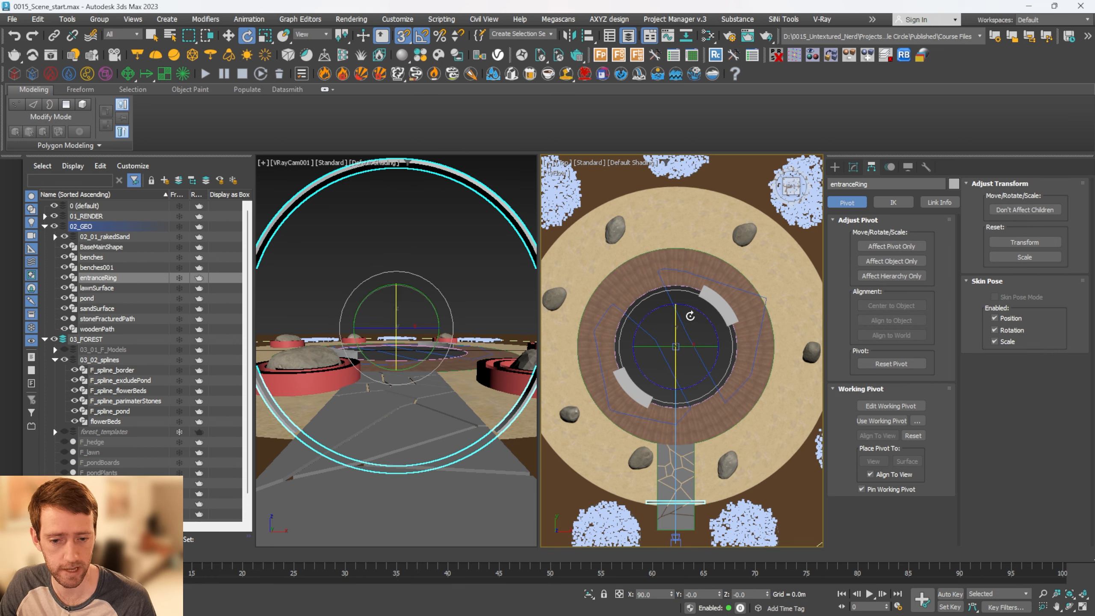
mouse_move(689, 316)
shift+mouse_down()
mouse_move(740, 406)
mouse_move(769, 402)
shift+mouse_up()
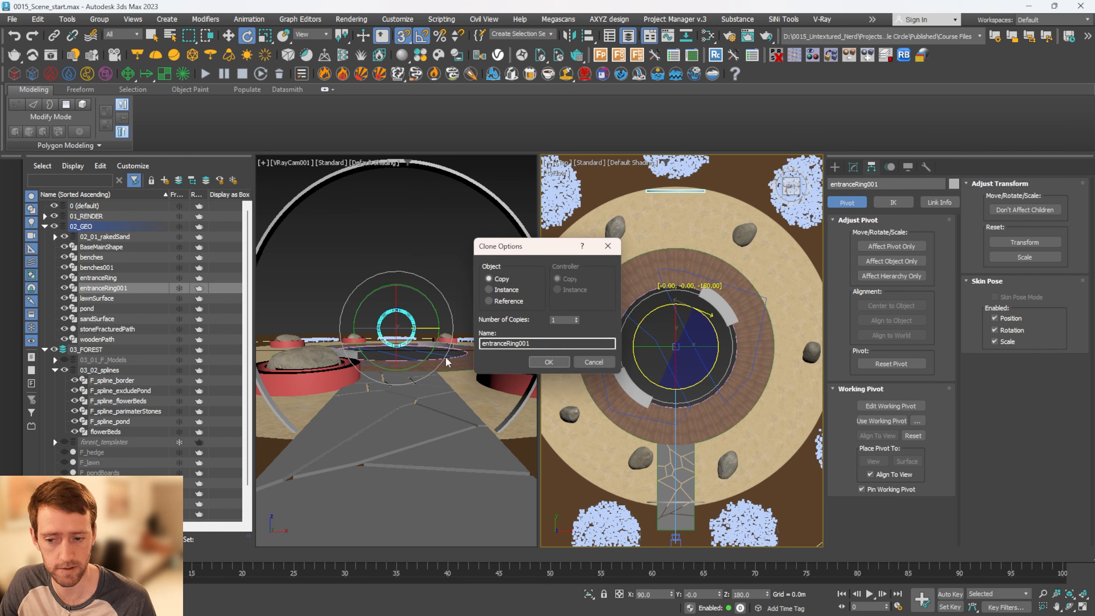
click(508, 291)
click(558, 362)
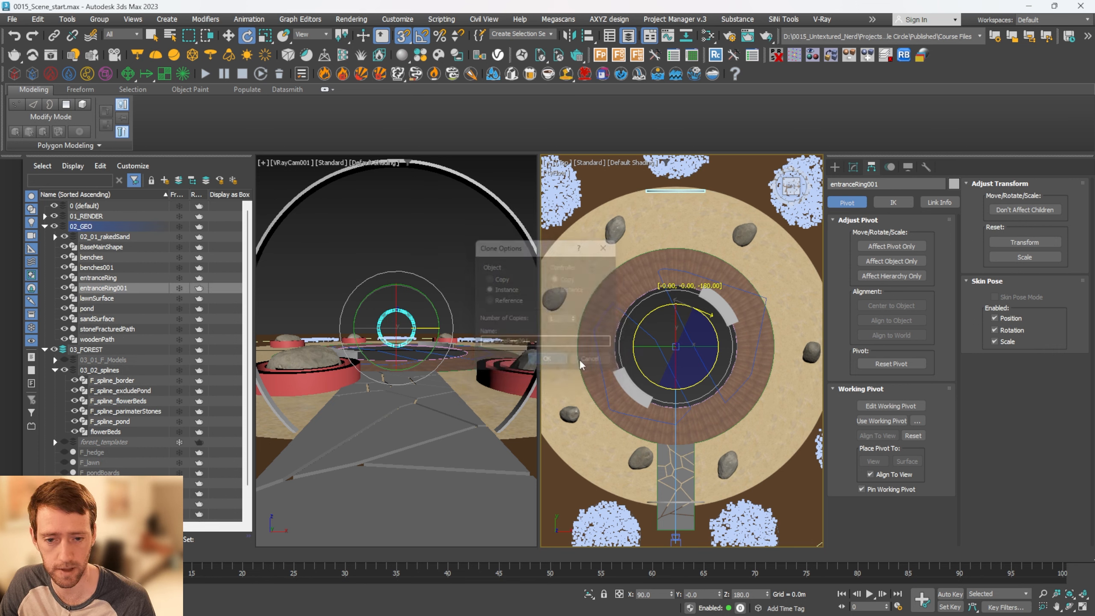
Select both entrance rings and apply the Metallic_Paint_Bronze_Dark metal from the V-Ray Material Library to them
alt+middle_drag(686, 362, 699, 323)
scroll(718, 407, up, 5)
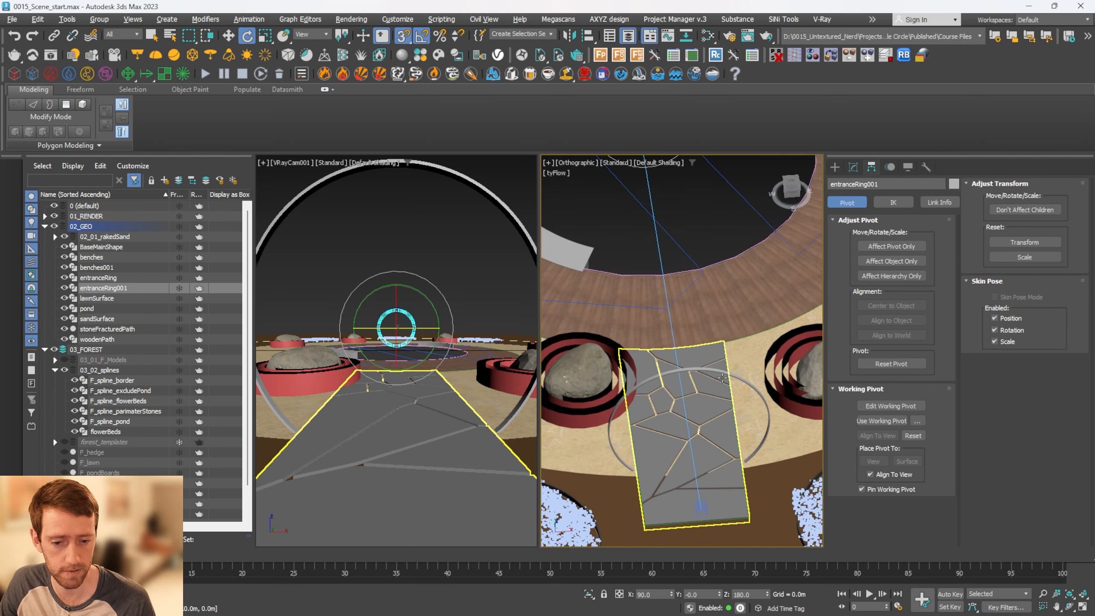
ctrl+click(721, 377)
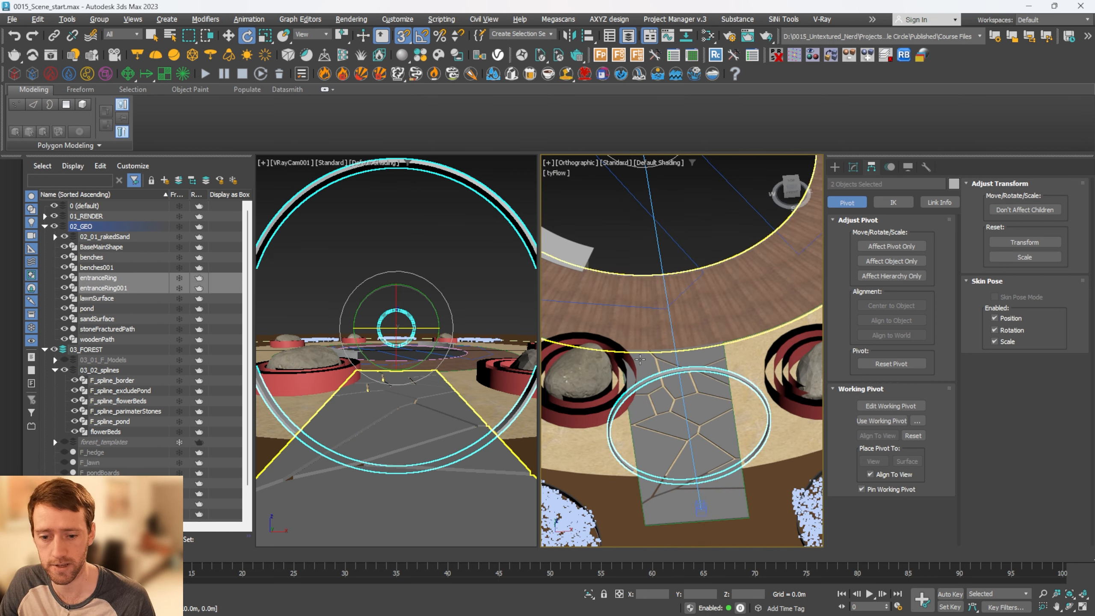
right_click(449, 430)
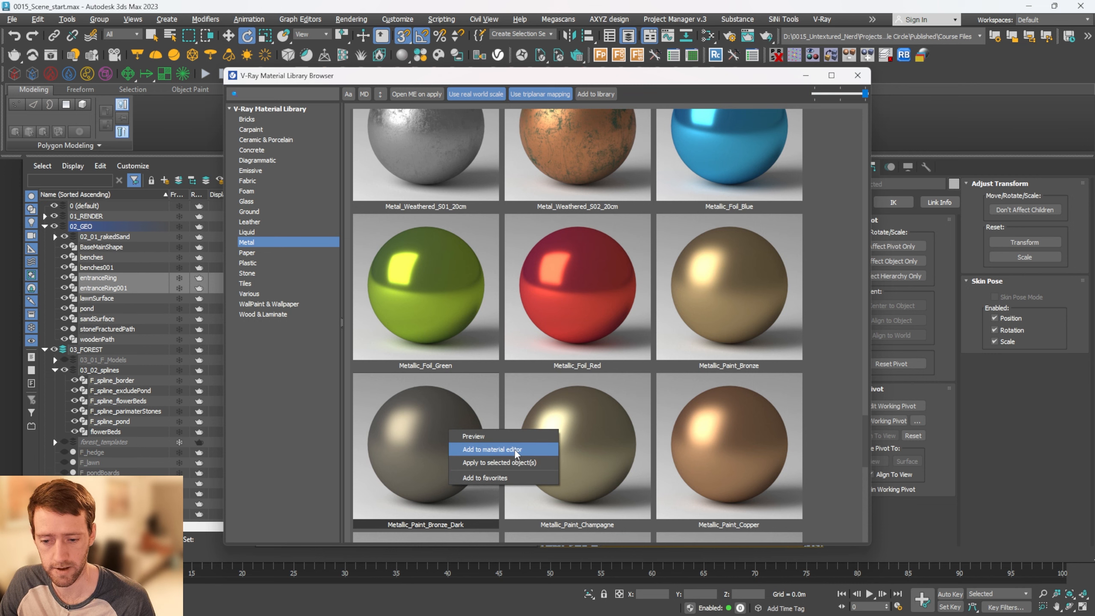
click(519, 462)
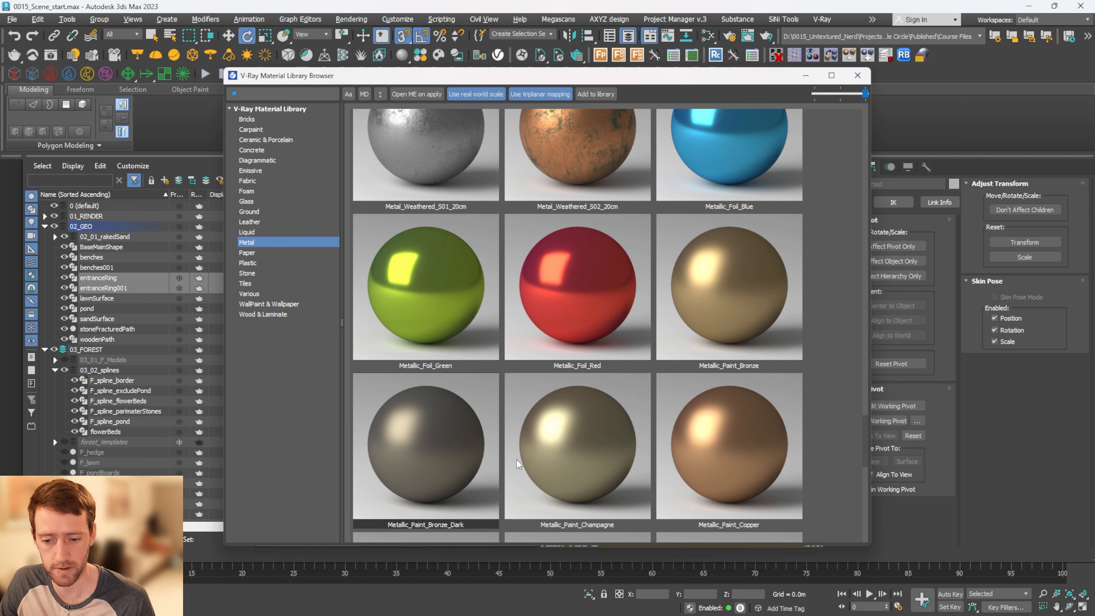
click(857, 75)
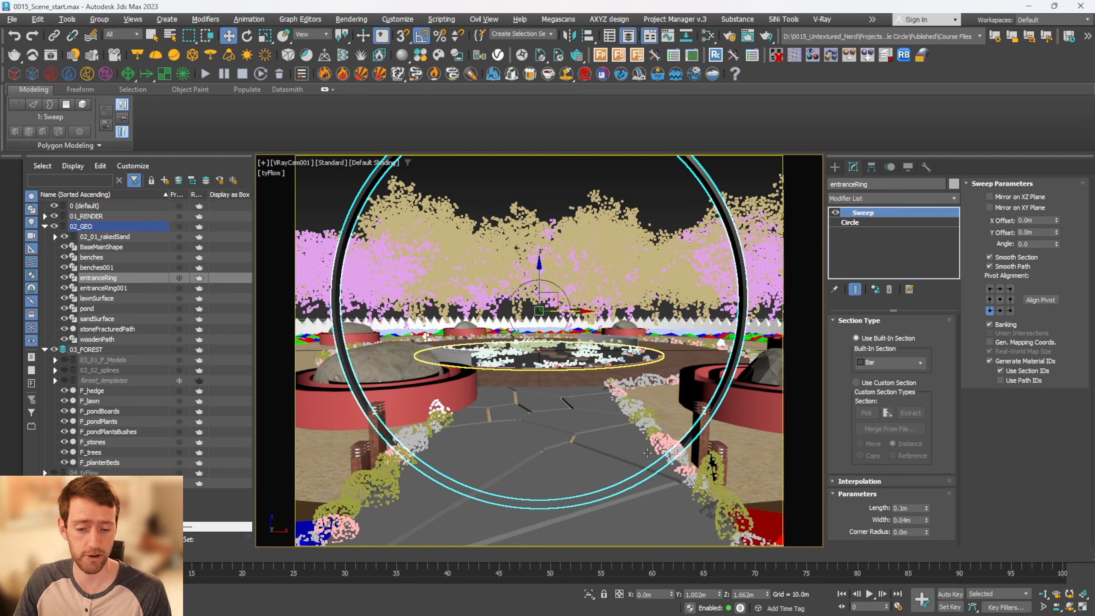
Clear the selection and start a V-Ray render of the camera view, shrinking the frame buffer to reveal the scene objects
click(703, 426)
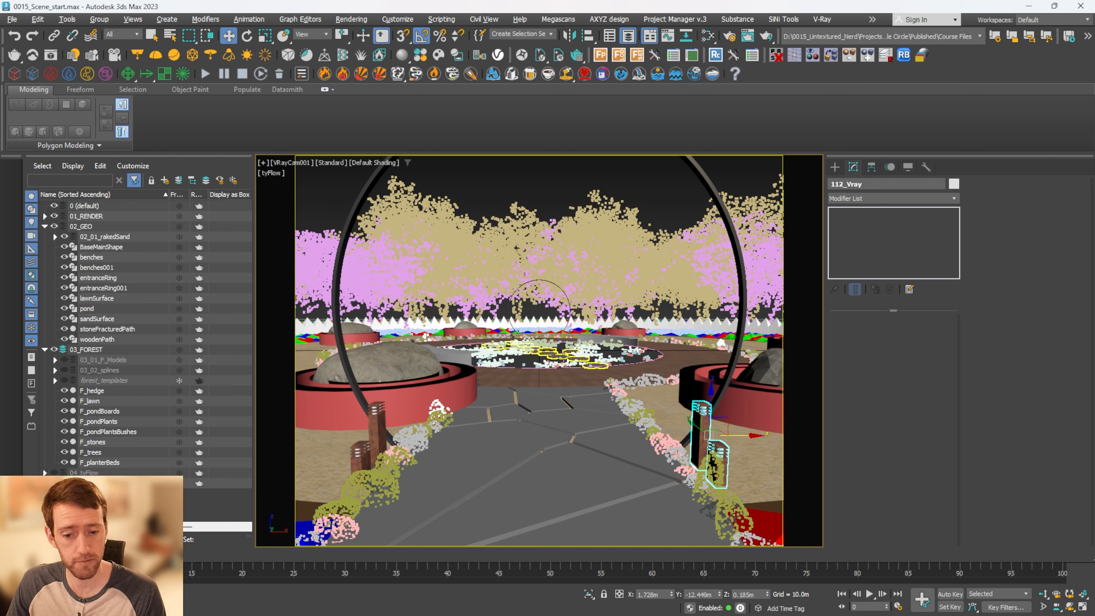
click(547, 181)
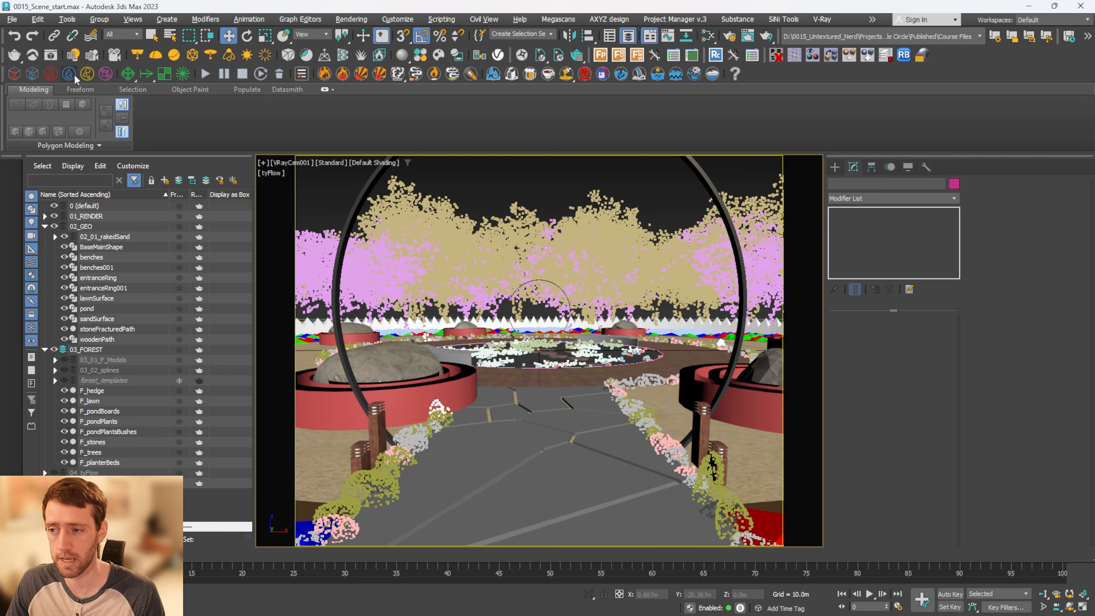
click(69, 57)
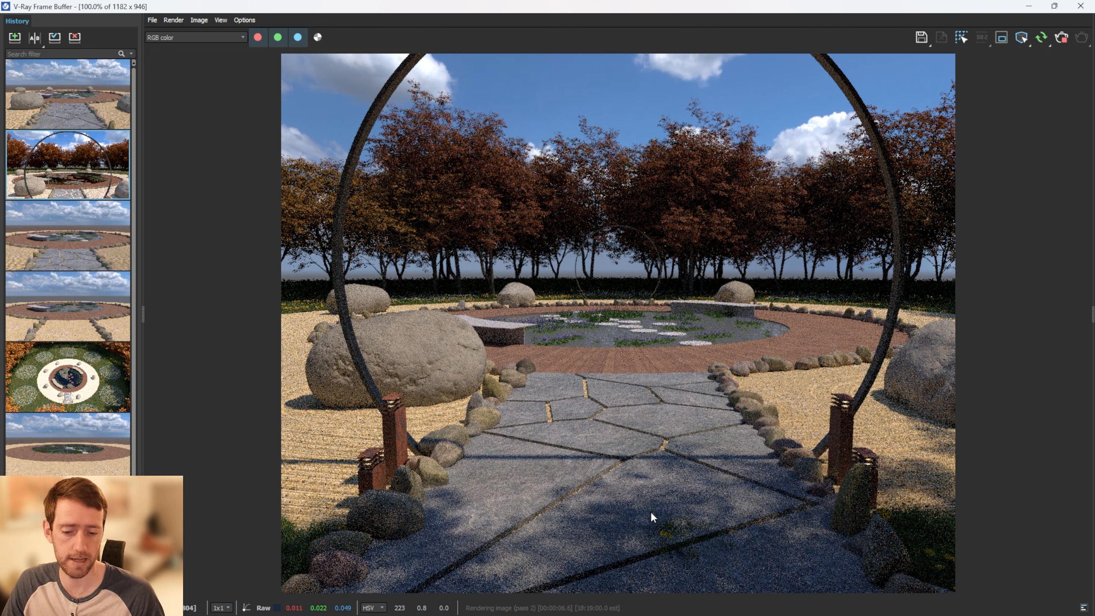
double_click(714, 8)
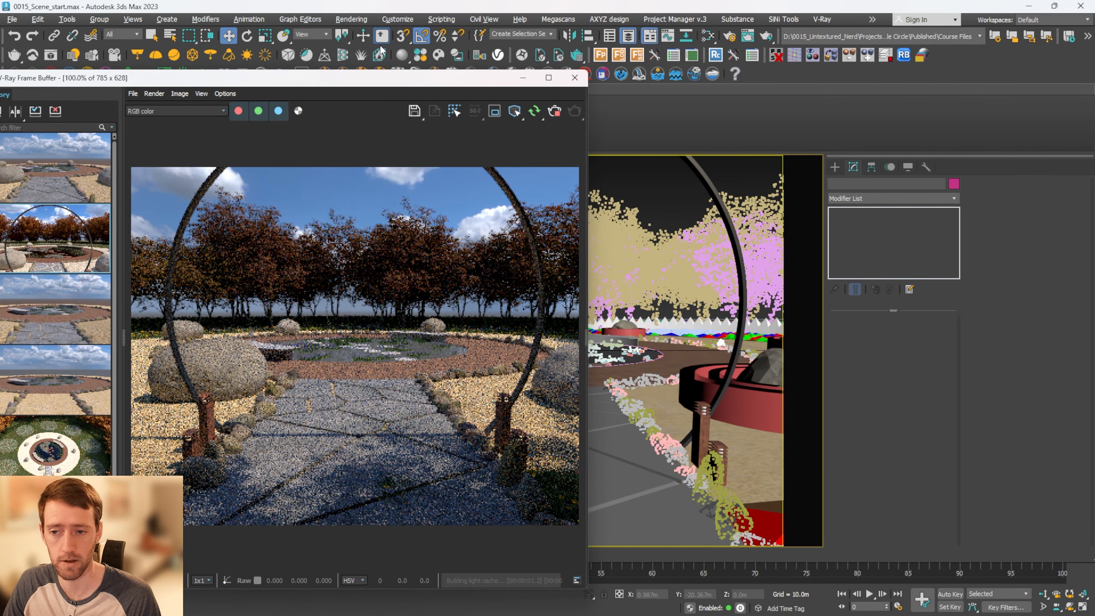
drag(382, 78, 604, 106)
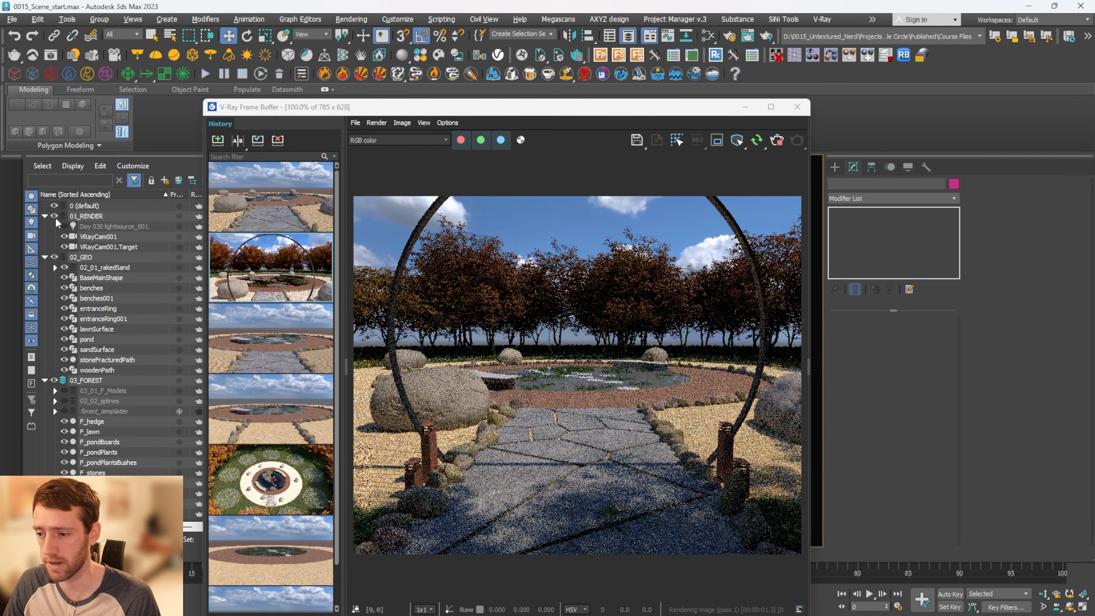
Select the Day 030 lightsource_001 dome light and turn on Lock texture to icon
click(64, 225)
click(86, 226)
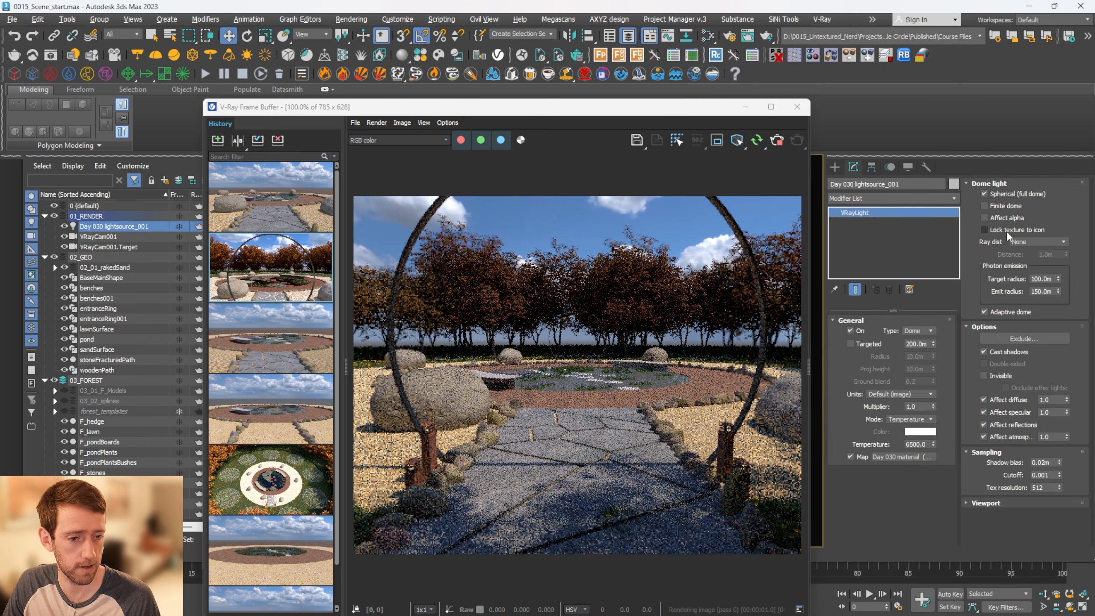
click(1003, 230)
Rotate the dome light 20 degrees about the Z axis in the plan view to change the sun direction
drag(627, 113, 369, 104)
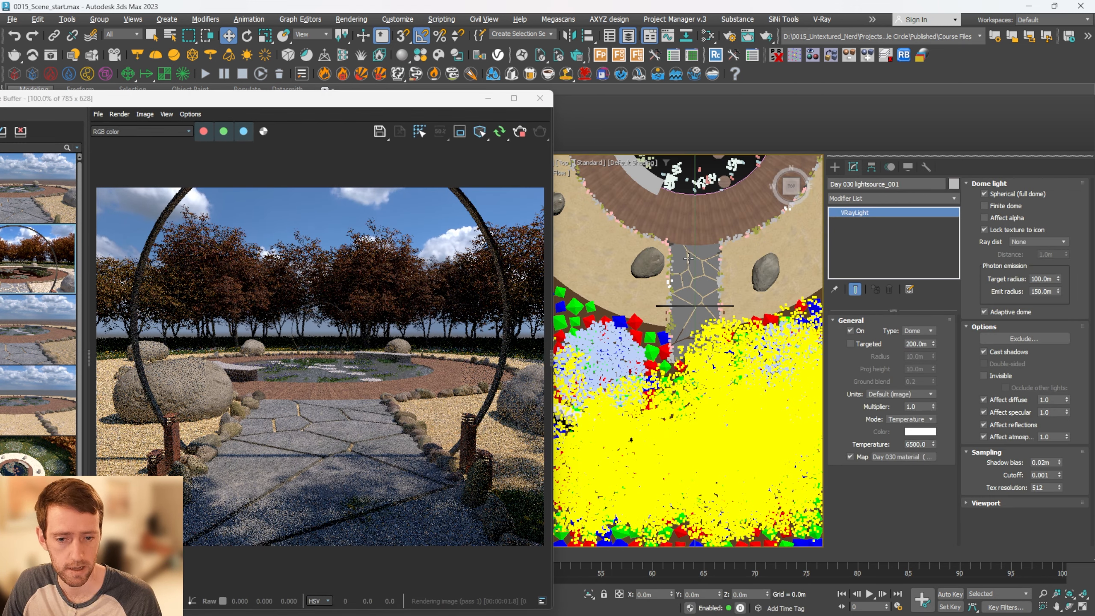
key(z)
key(e)
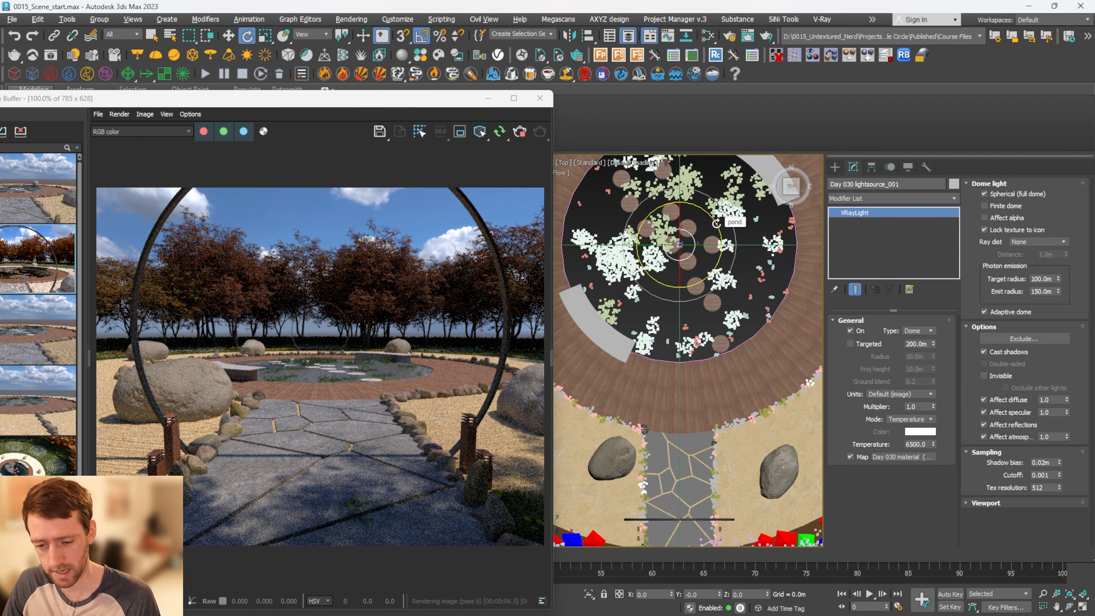
drag(716, 222, 714, 211)
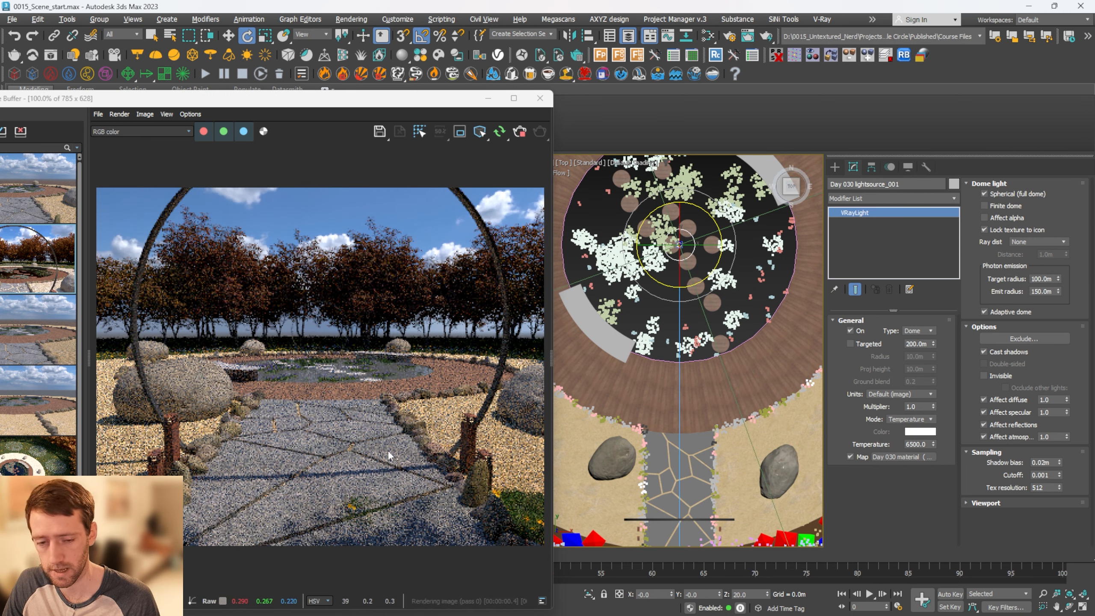
drag(442, 100, 953, 78)
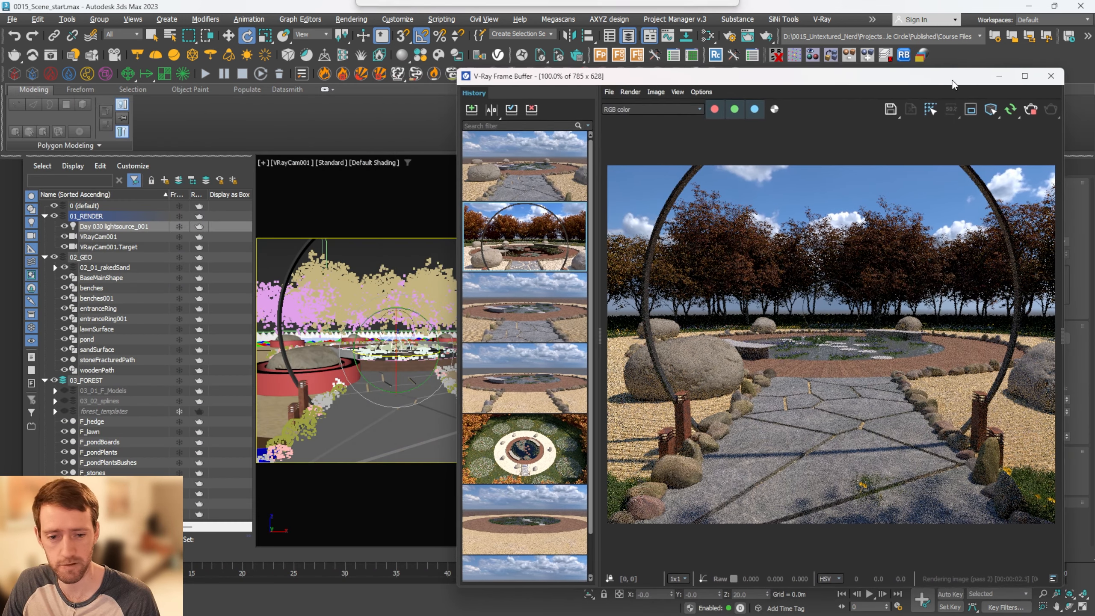
click(397, 250)
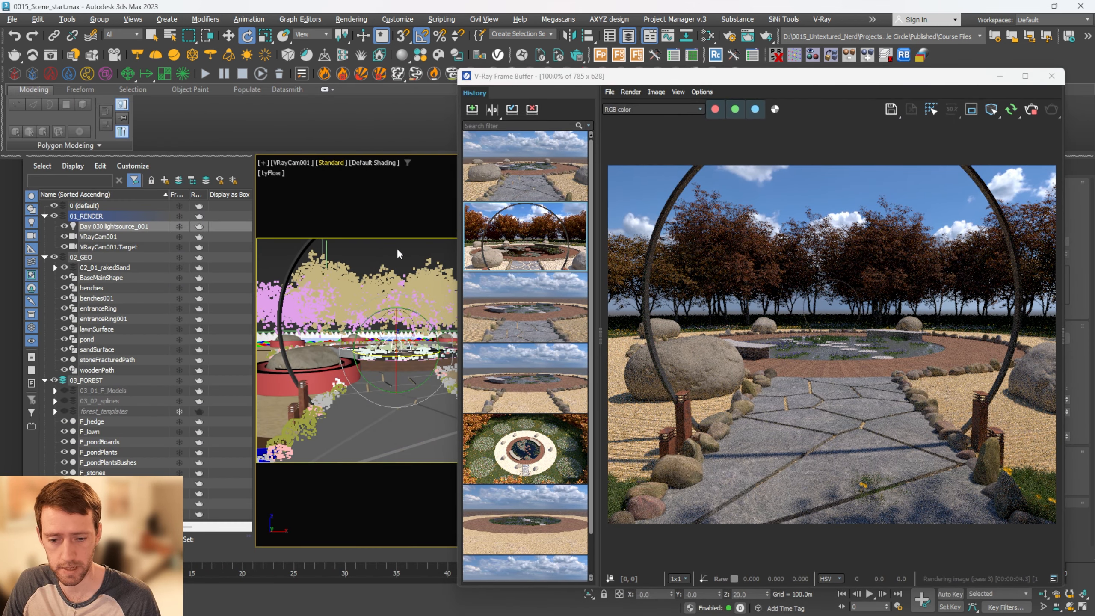
middle_drag(396, 248, 390, 262)
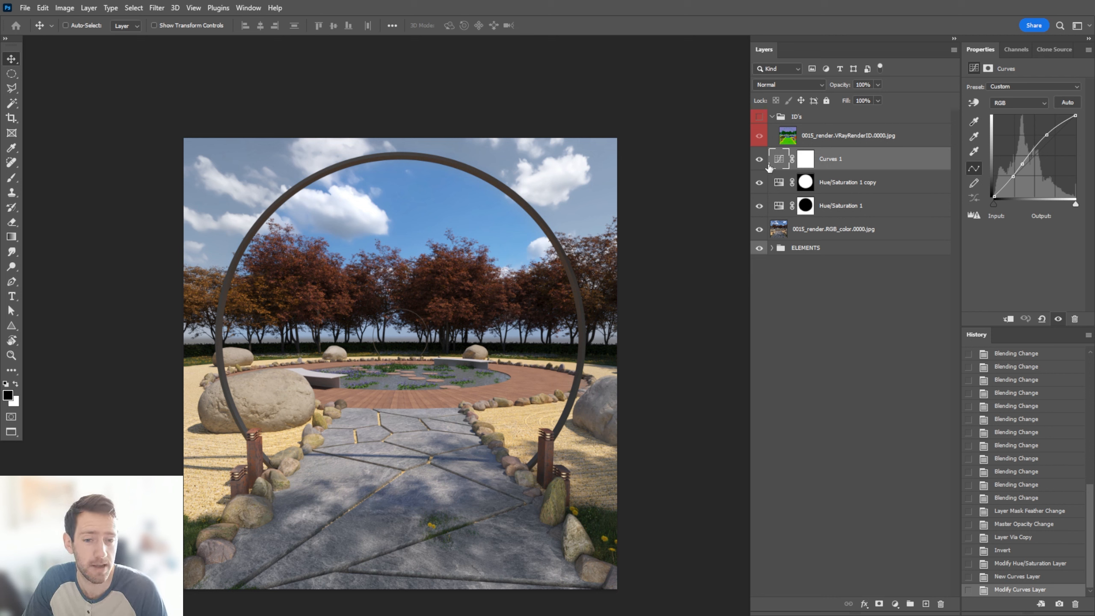
In Photoshop, hide the Curves and both Hue/Saturation layers, and load the Hue/Saturation 1 mask as a selection
drag(754, 216, 756, 216)
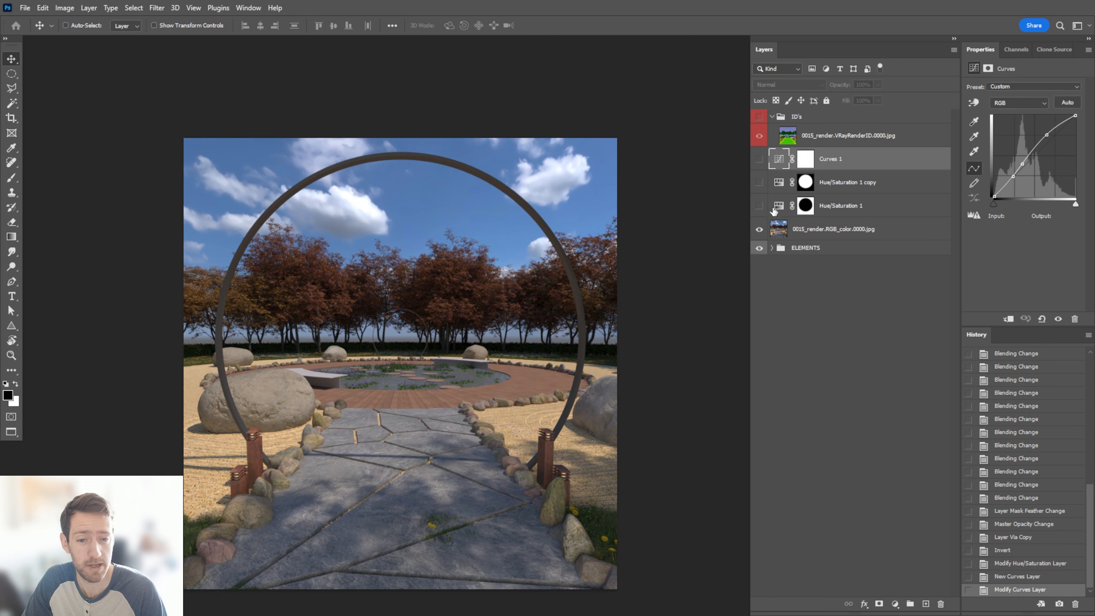
click(824, 208)
click(805, 206)
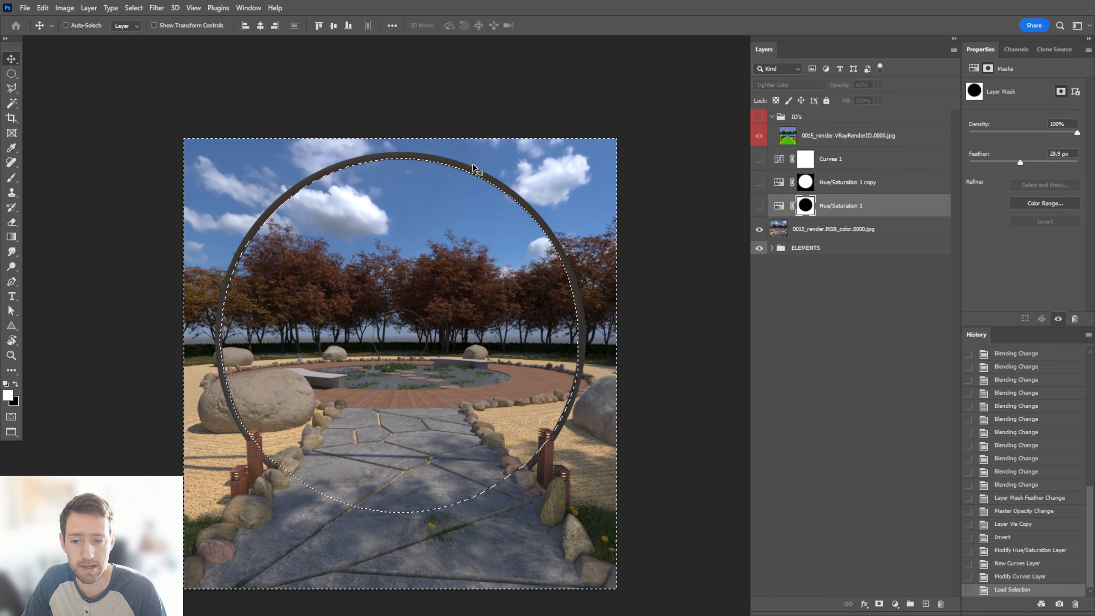
ctrl+click(805, 206)
Show the Hue/Saturation 1 layer without the selection and review its blending mode options
click(758, 210)
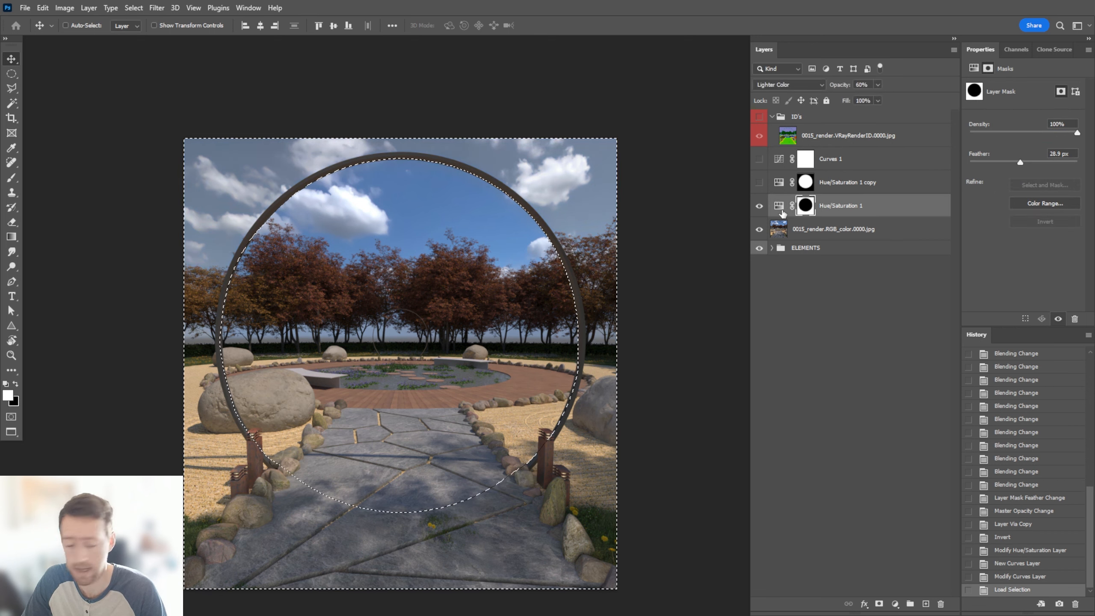
key(ctrl+d)
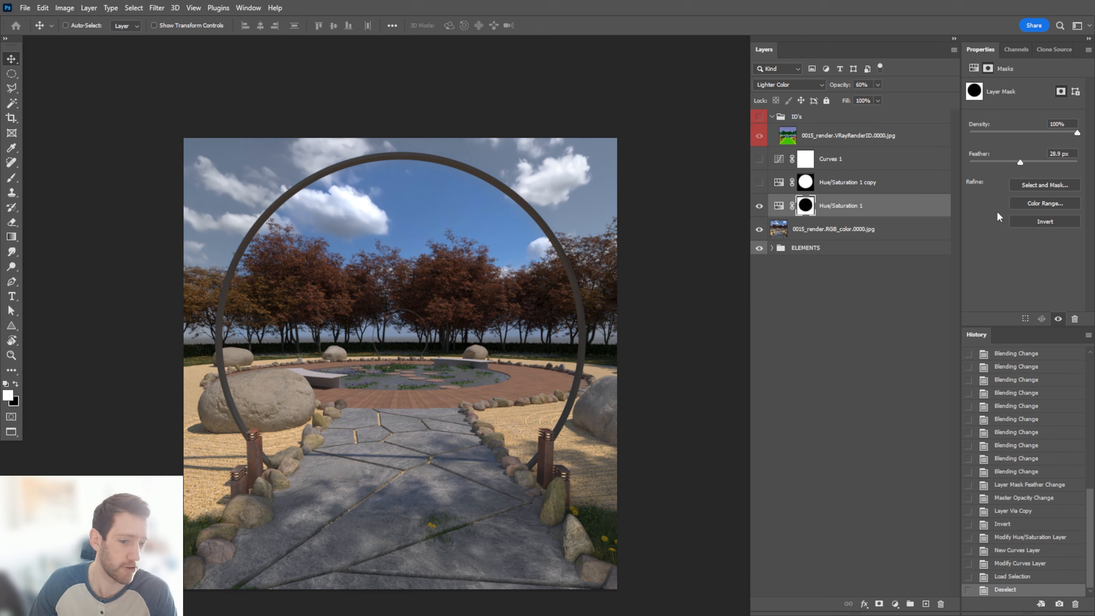
click(801, 85)
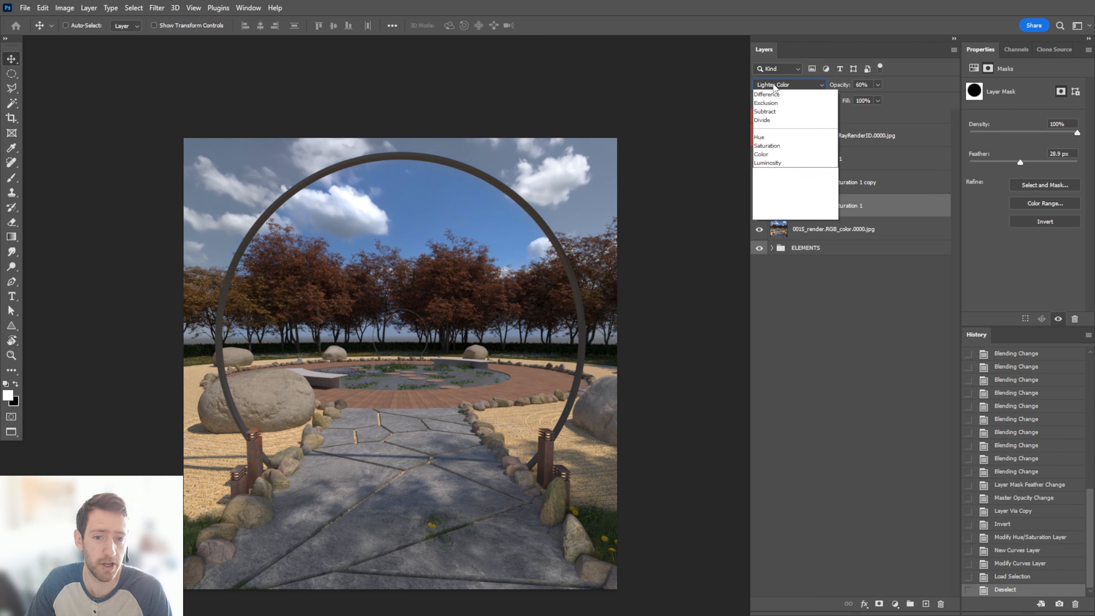
click(800, 88)
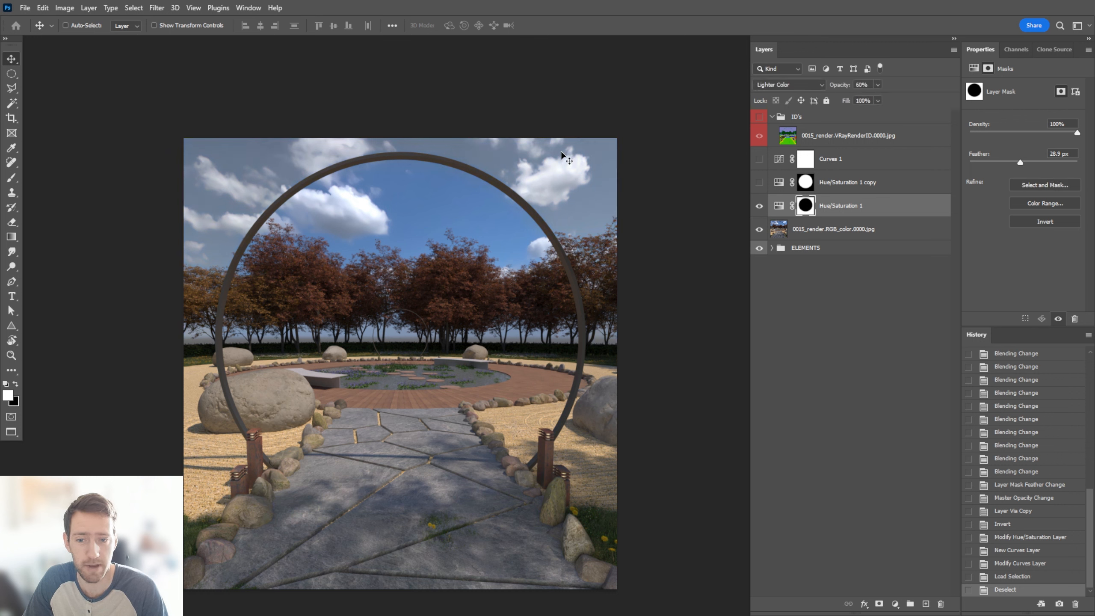
Show the Hue/Saturation 1 copy and Curves 1 layers to compare their effect on the render
click(775, 186)
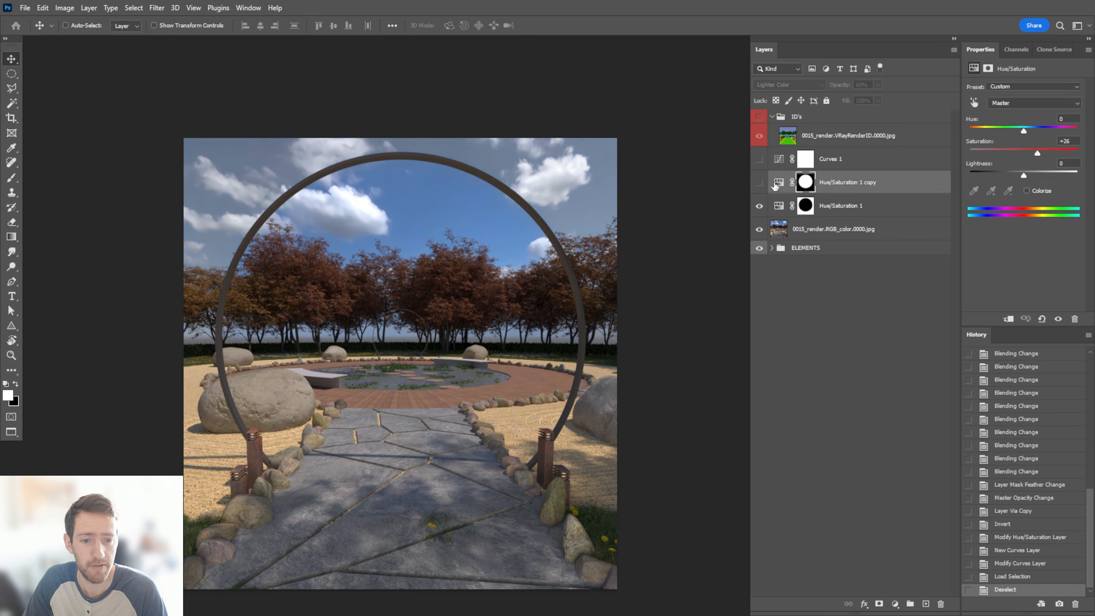
click(761, 185)
alt+scroll(393, 331, up, 1)
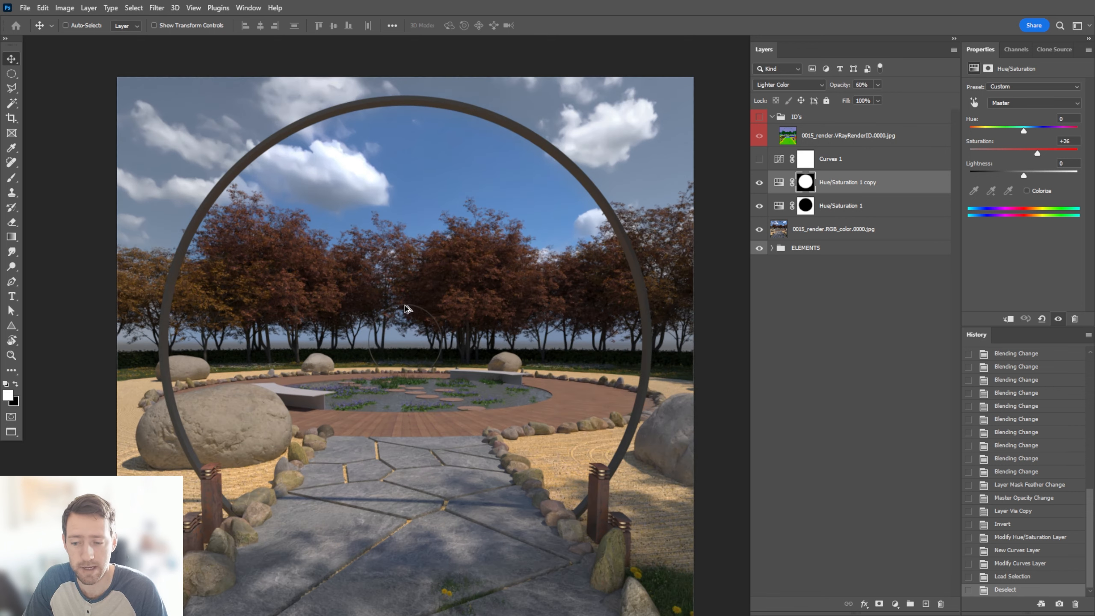
click(758, 162)
Stamp all visible layers into a new layer directly above Curves 1
key(ctrl+minus)
click(843, 159)
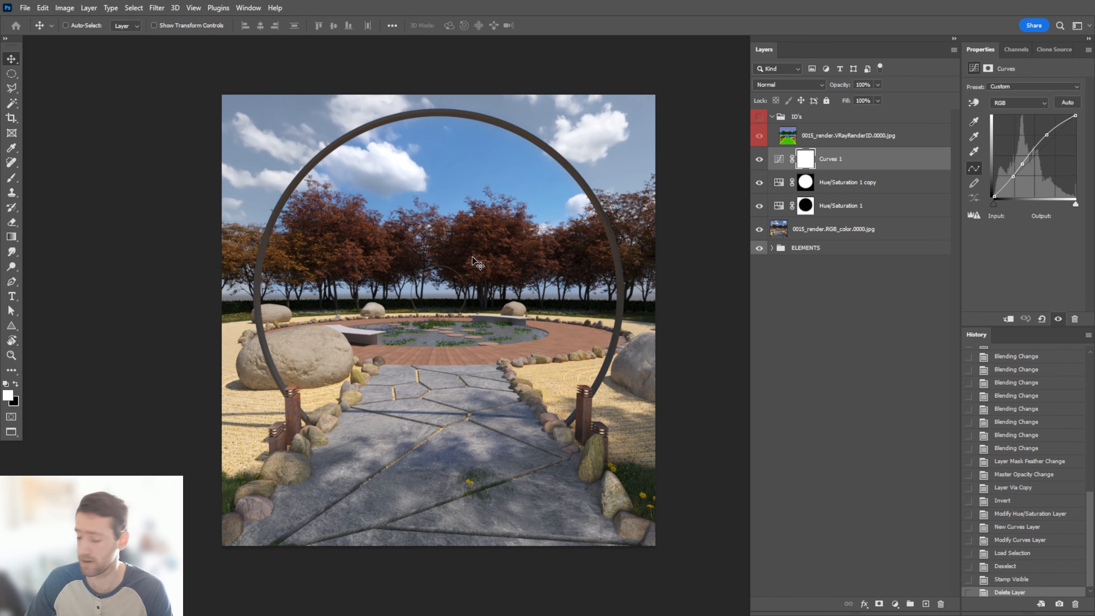
key(ctrl+shift+alt+e)
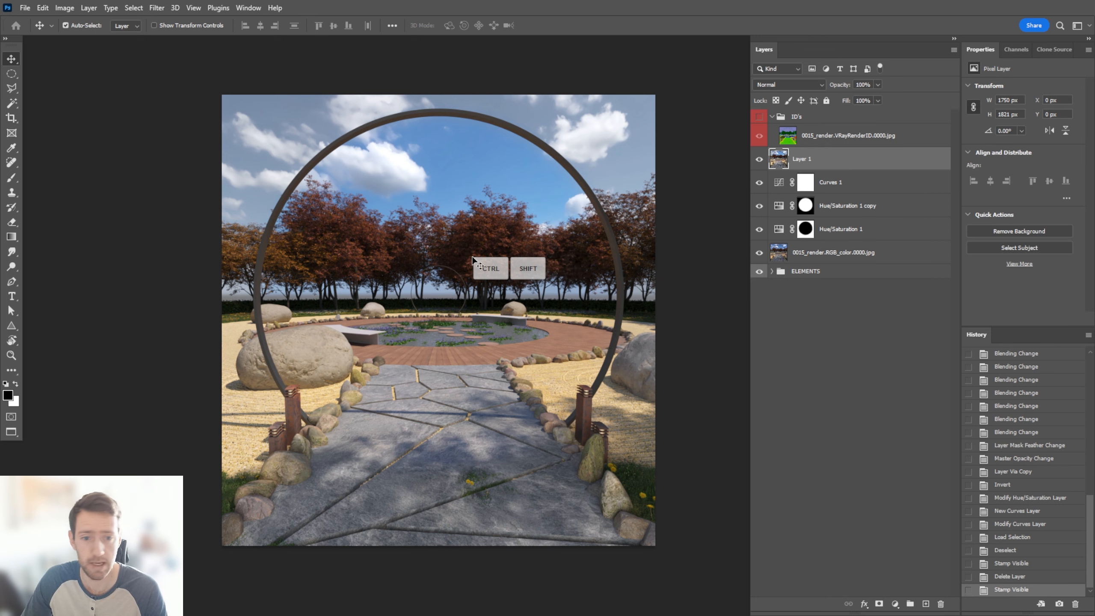
alt+scroll(595, 264, up, 1)
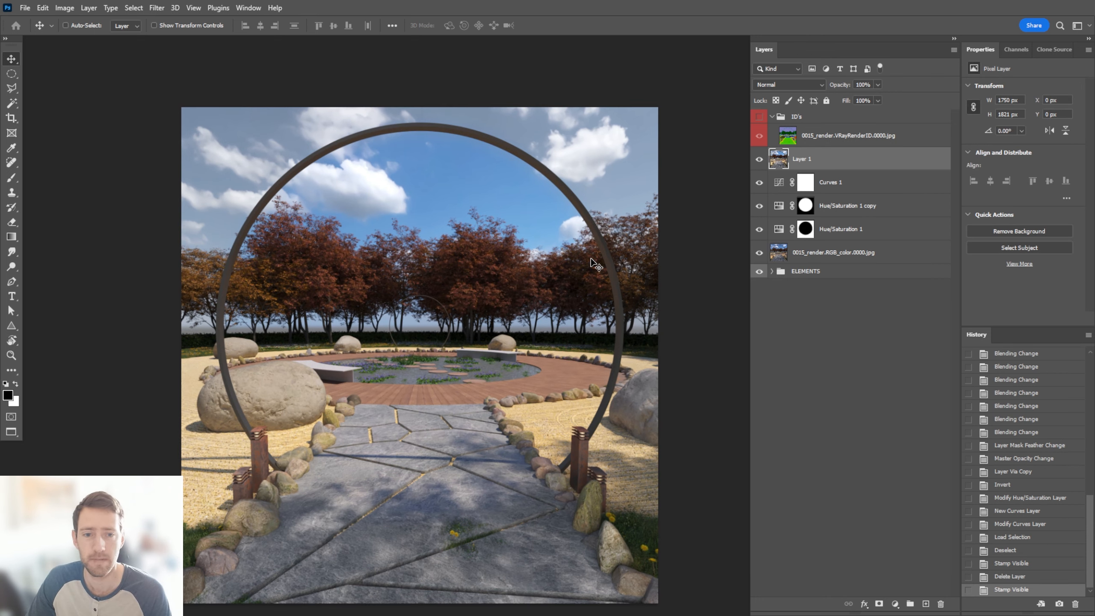
Open Layer 1 in the Camera Raw filter and set Exposure +0.35, Contrast +16, Highlights +23, Shadows +33, Whites +57 and Blacks -32
key(ctrl+shift)
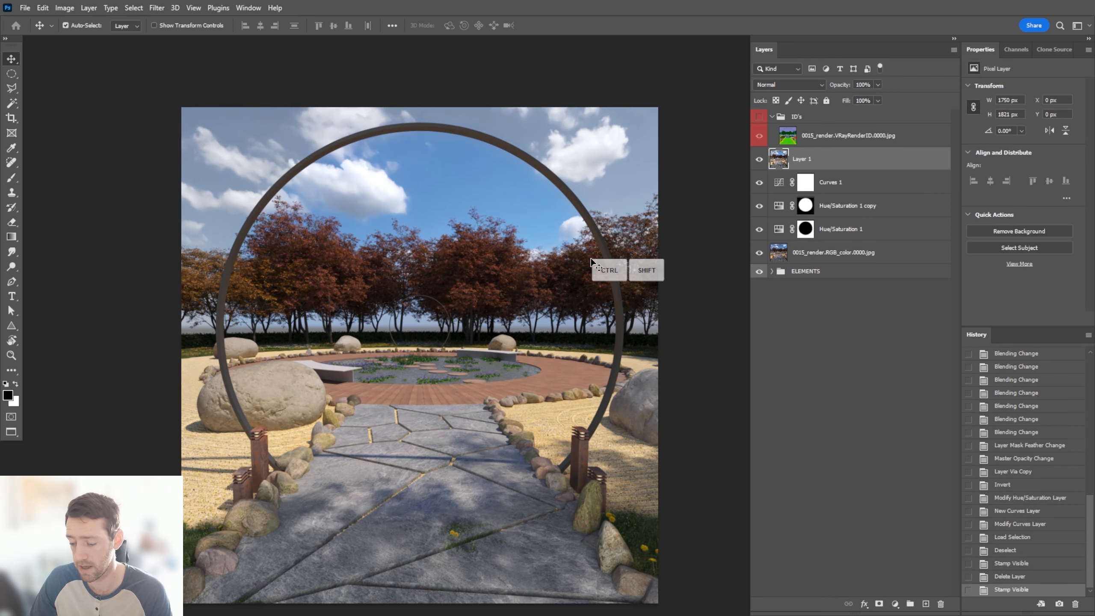
key(ctrl+shift+a)
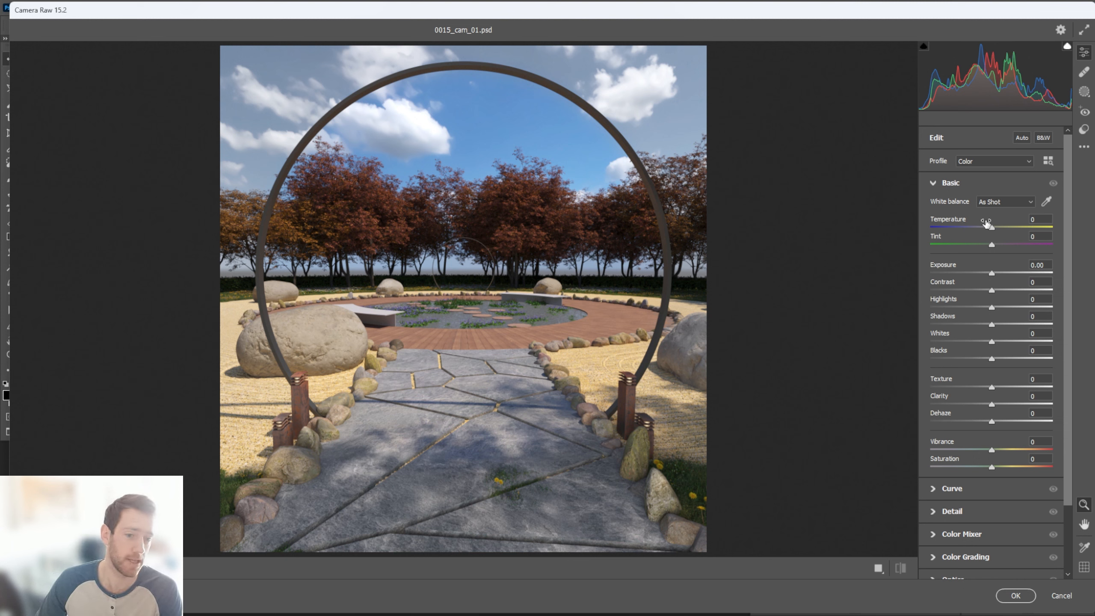
drag(991, 274, 1010, 320)
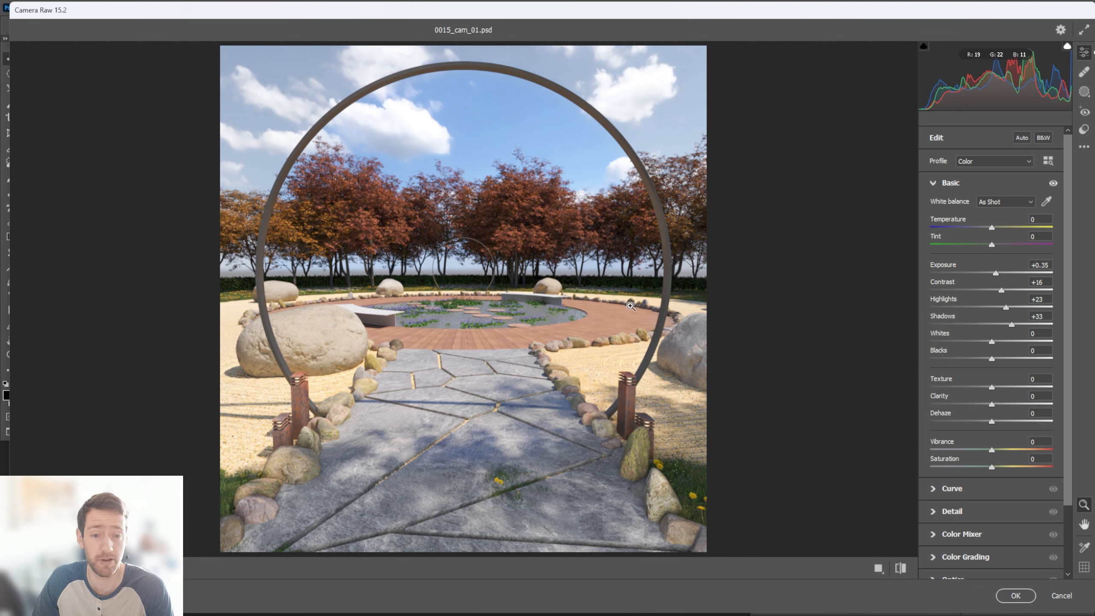
drag(990, 343, 973, 364)
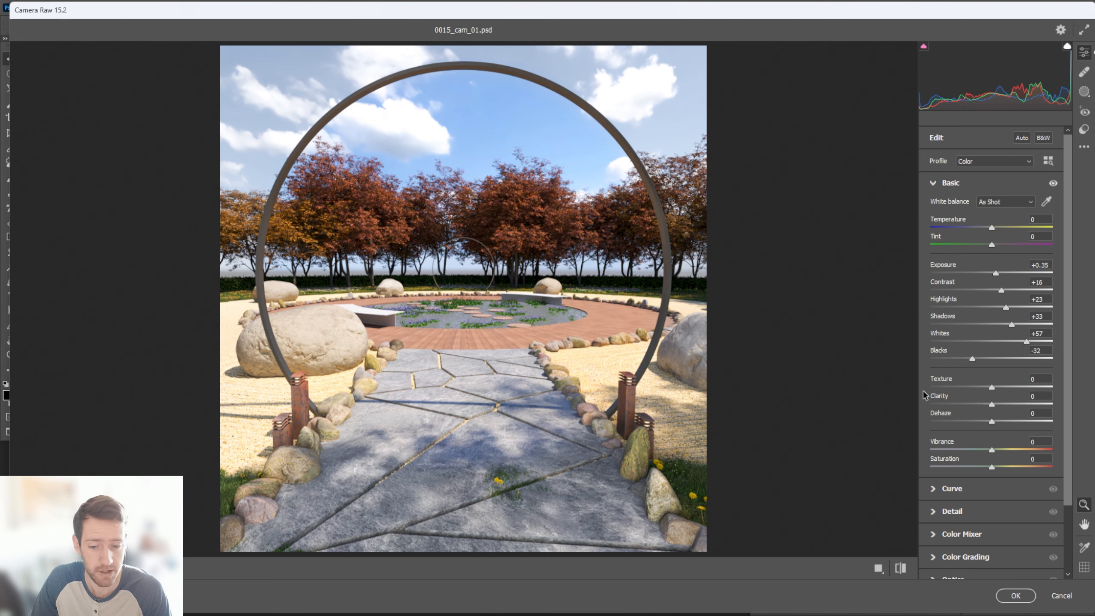
Zoom in on the stone path and adjust Texture, Clarity and Dehaze in the Basic settings to bring out surface detail
click(701, 410)
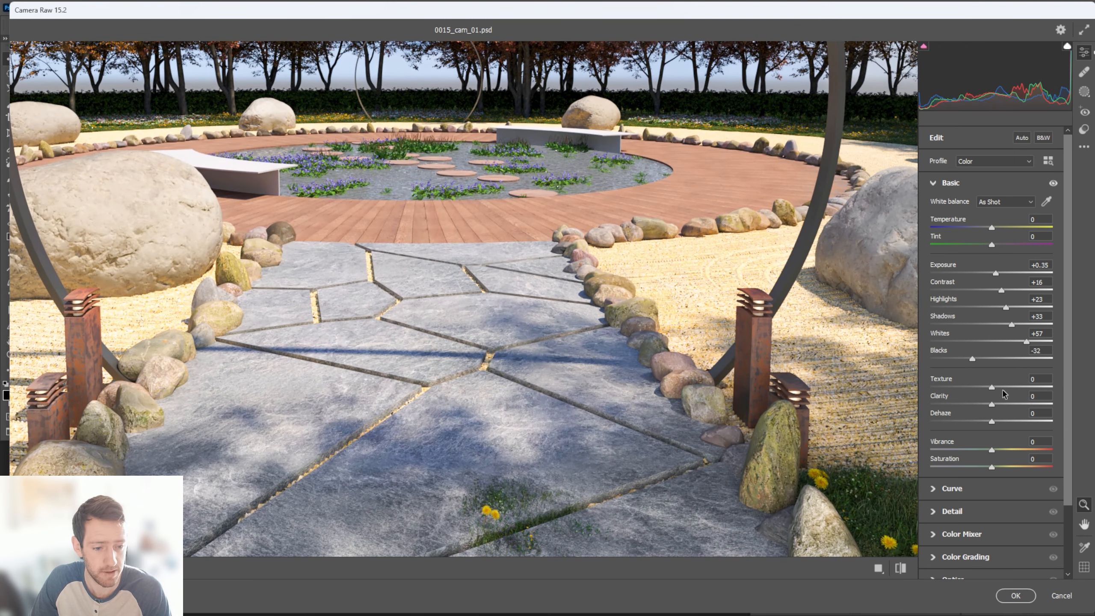
drag(992, 387, 998, 422)
click(517, 266)
click(948, 185)
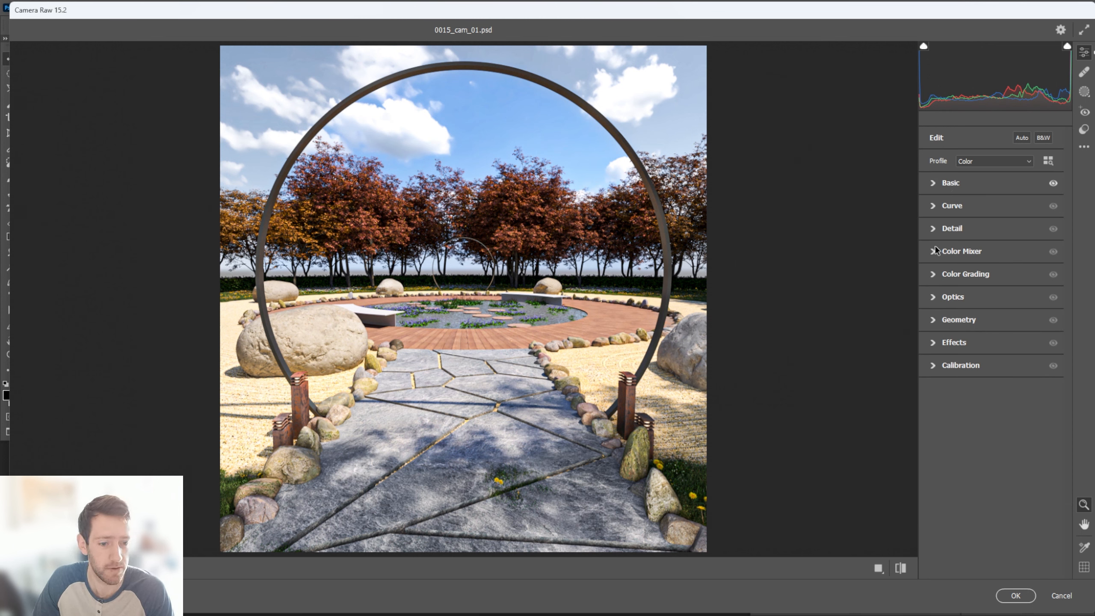
Adjust the Detail settings, check the Optics options, and apply the Camera Raw filter to the stamped layer
click(948, 228)
drag(930, 256, 940, 278)
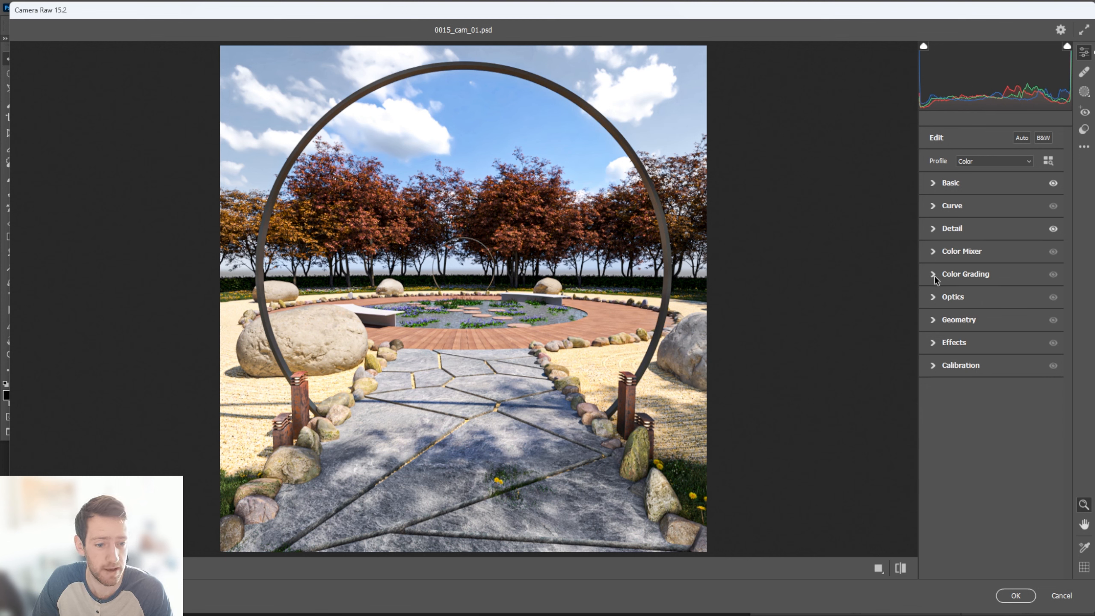
click(933, 297)
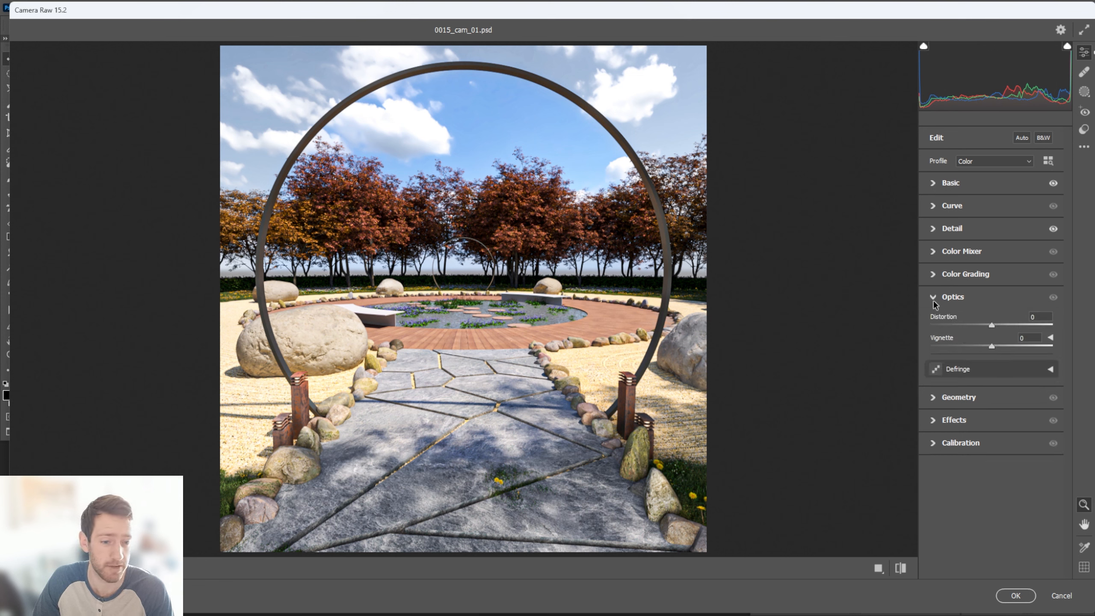
click(932, 299)
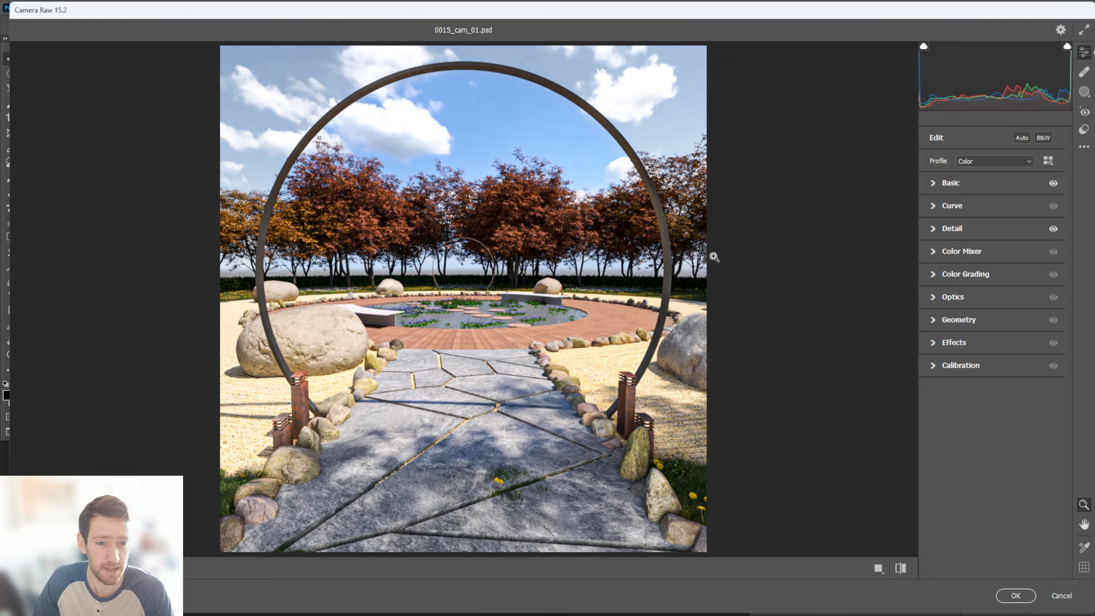
click(474, 274)
click(472, 270)
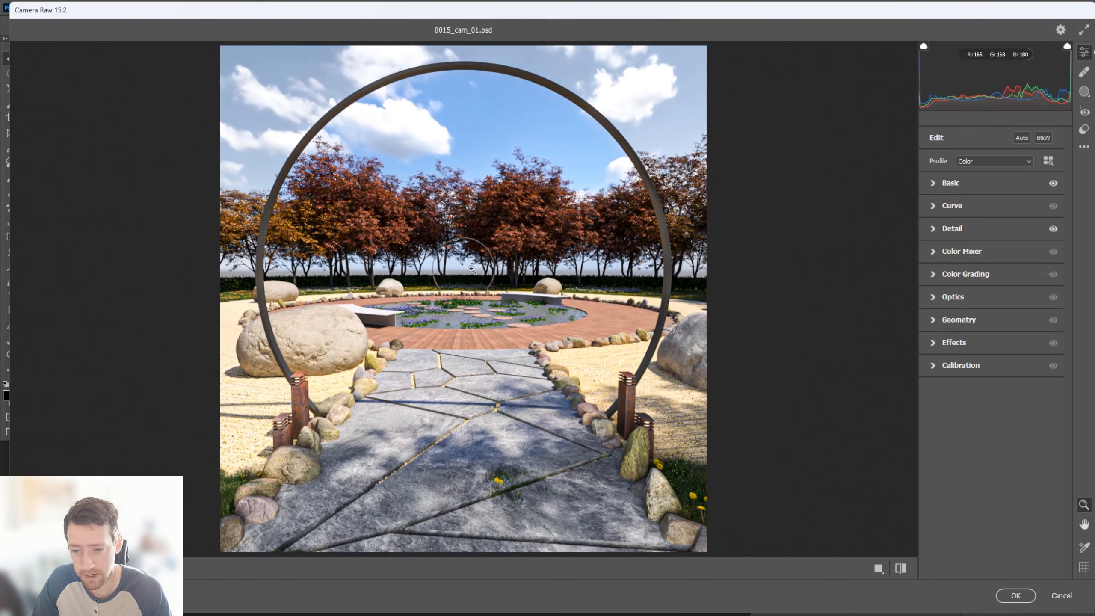
click(471, 269)
click(469, 319)
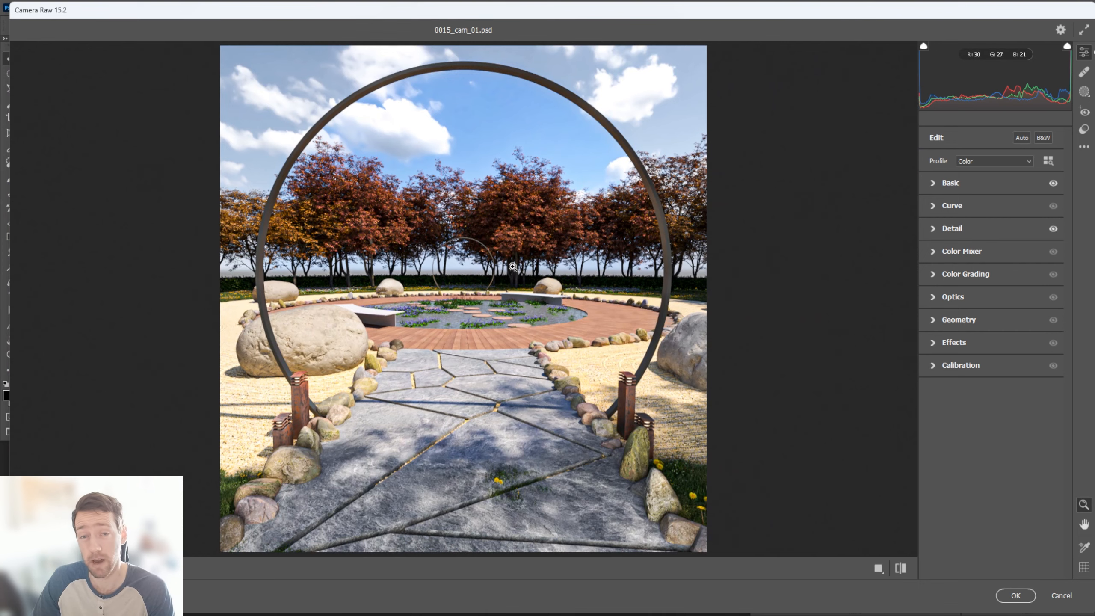
click(1013, 595)
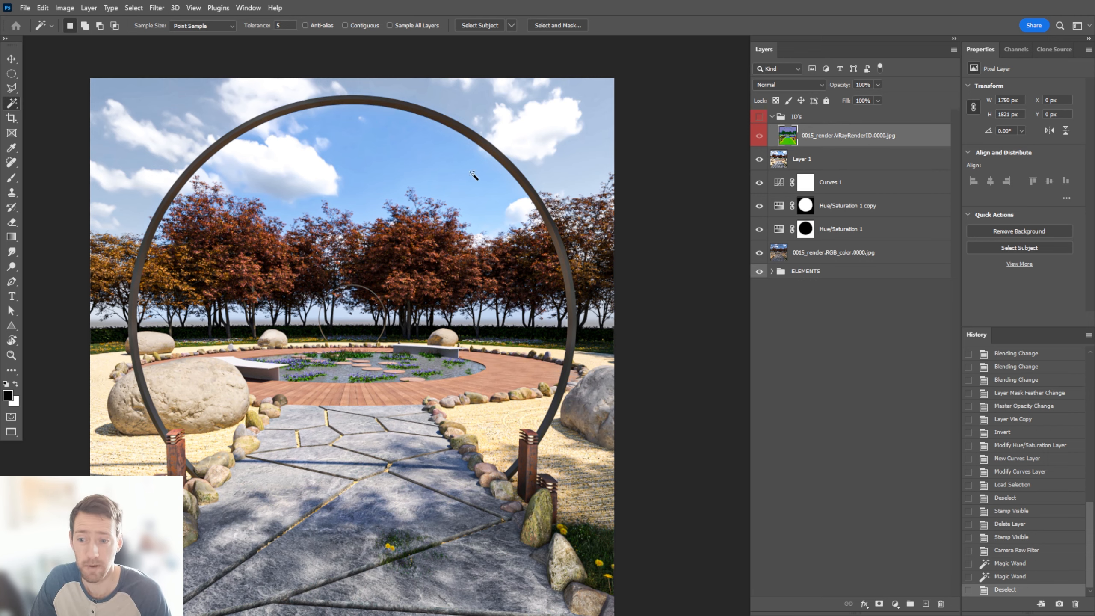
Select the flowering pond plants from the VRayRenderID layer and desaturate them to -95 with a masked Hue/Saturation adjustment above Layer 1
alt+scroll(344, 358, up, 5)
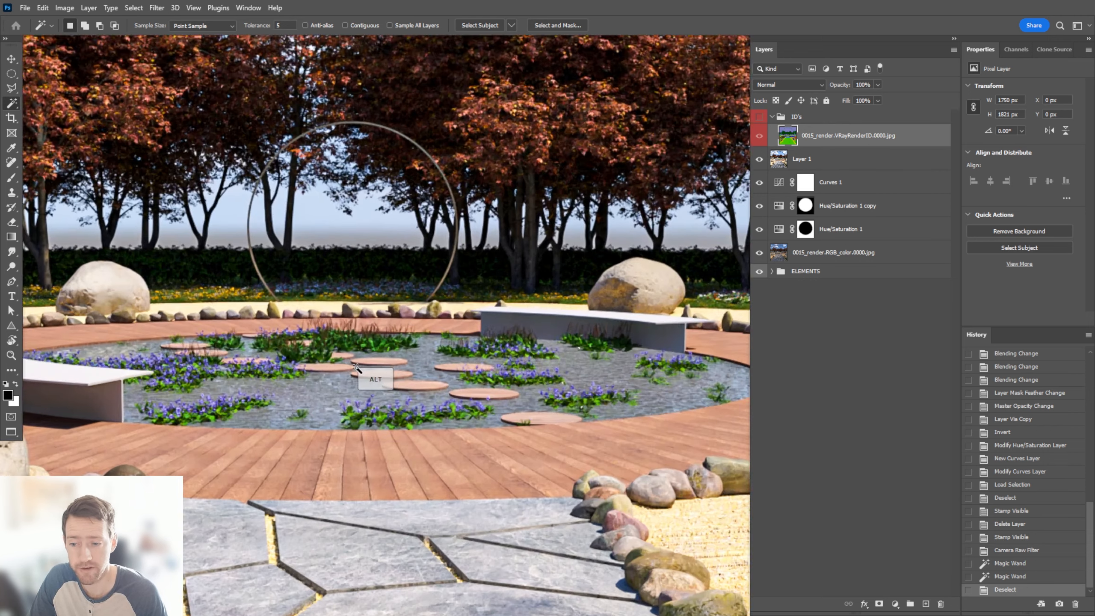
alt+scroll(388, 367, down, 2)
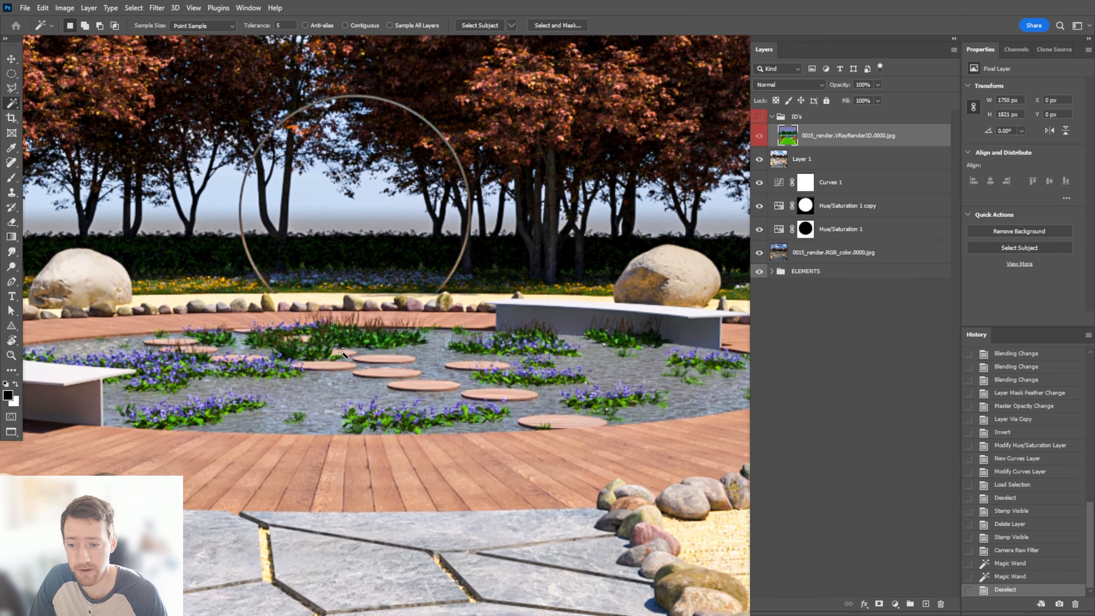
click(310, 352)
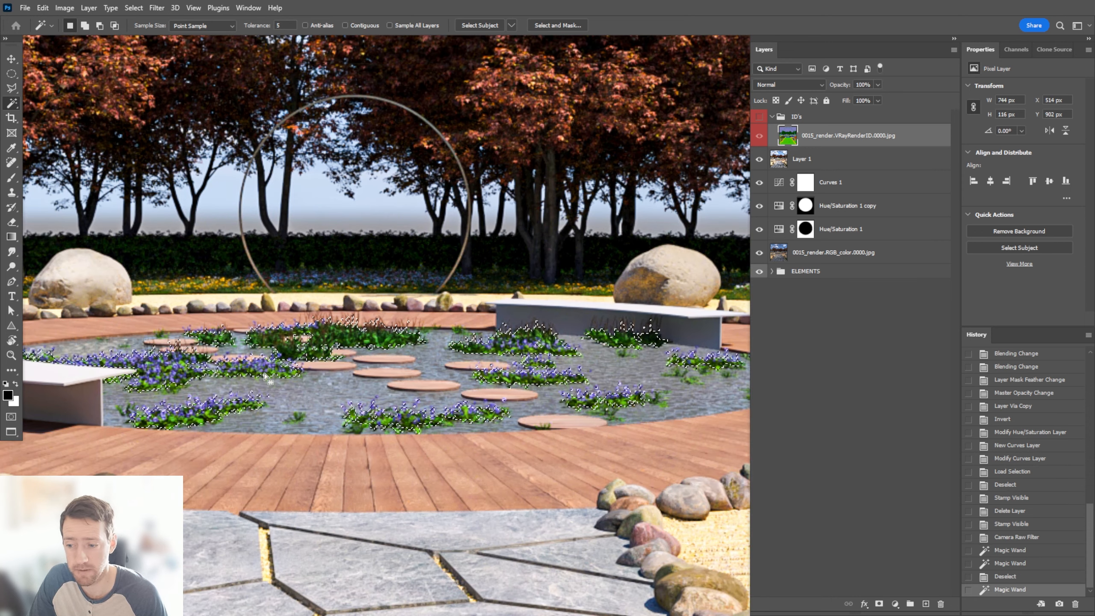
click(837, 164)
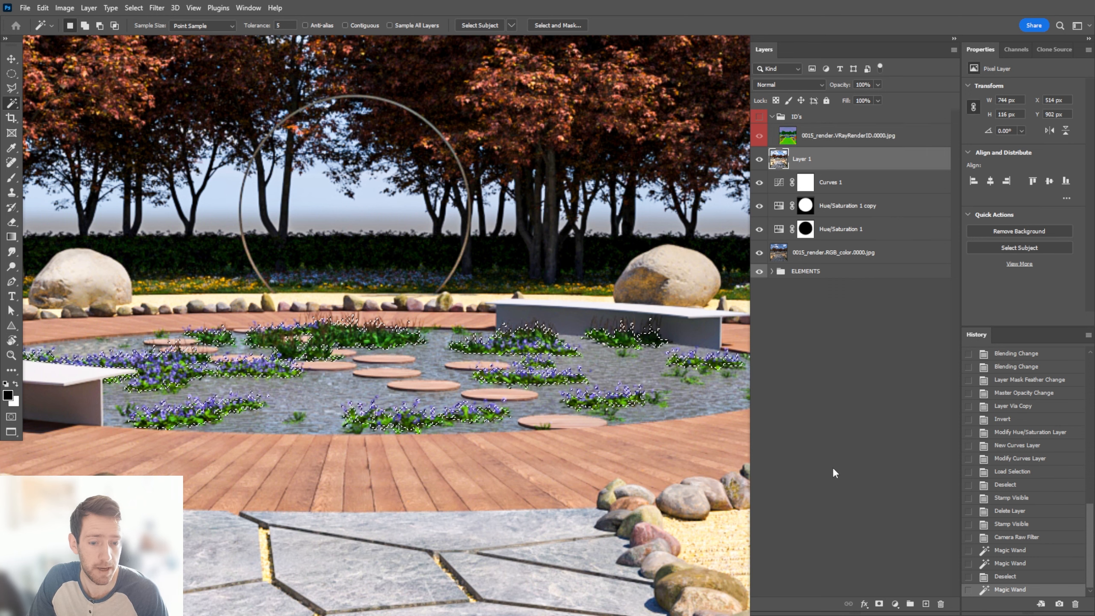
click(895, 604)
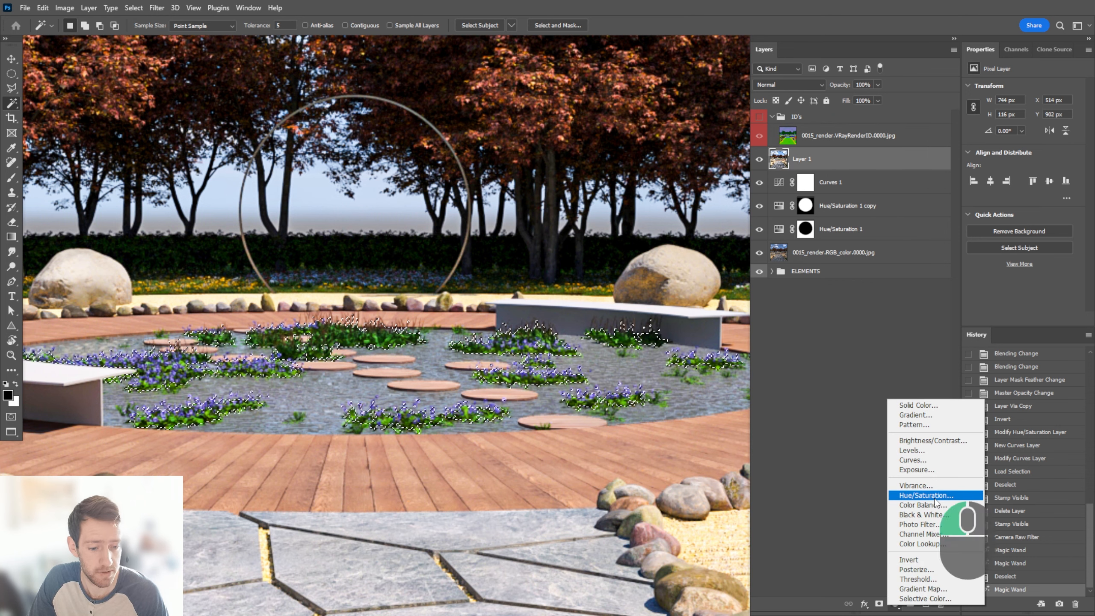
click(935, 492)
drag(1023, 154, 972, 163)
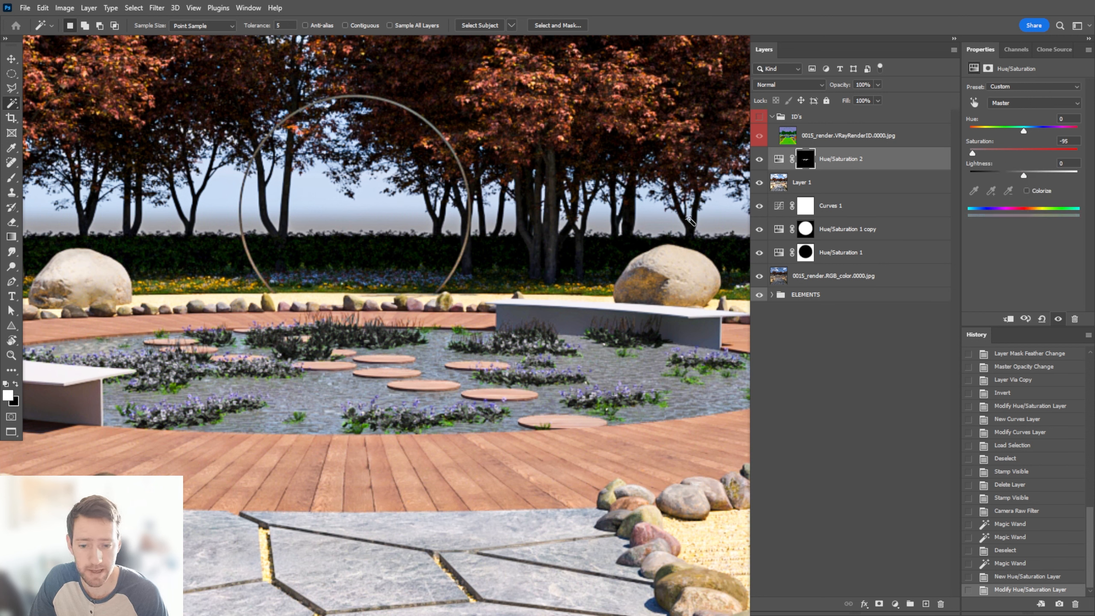
Select the remaining green leaf patches in the pond by their color on the VRayRenderID layer with the Magic Wand
click(791, 139)
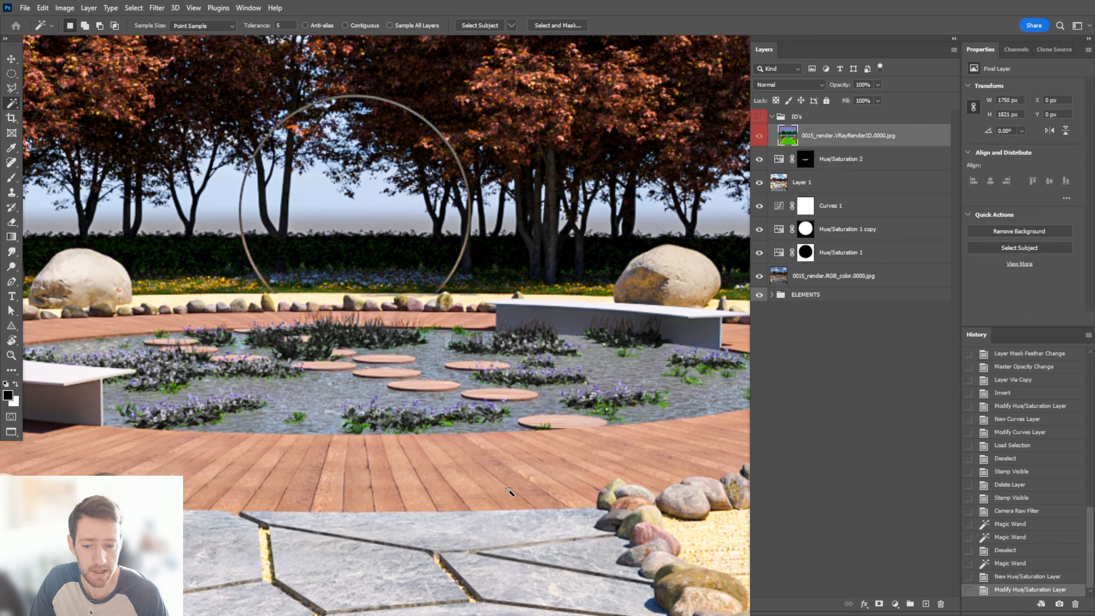
click(596, 408)
click(596, 408)
shift+click(597, 410)
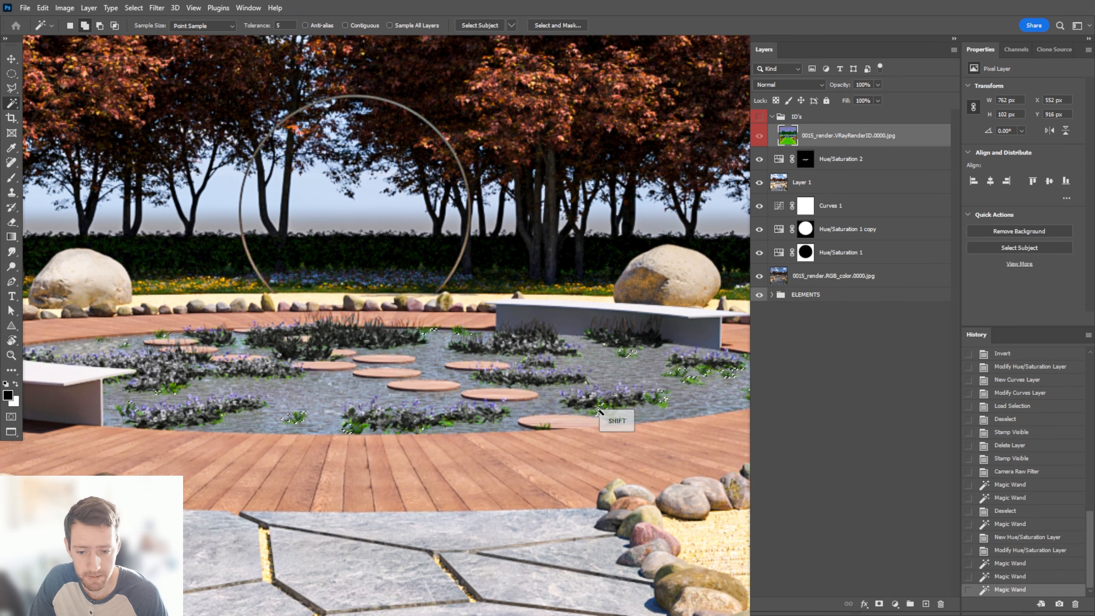
shift+click(597, 409)
shift+click(628, 426)
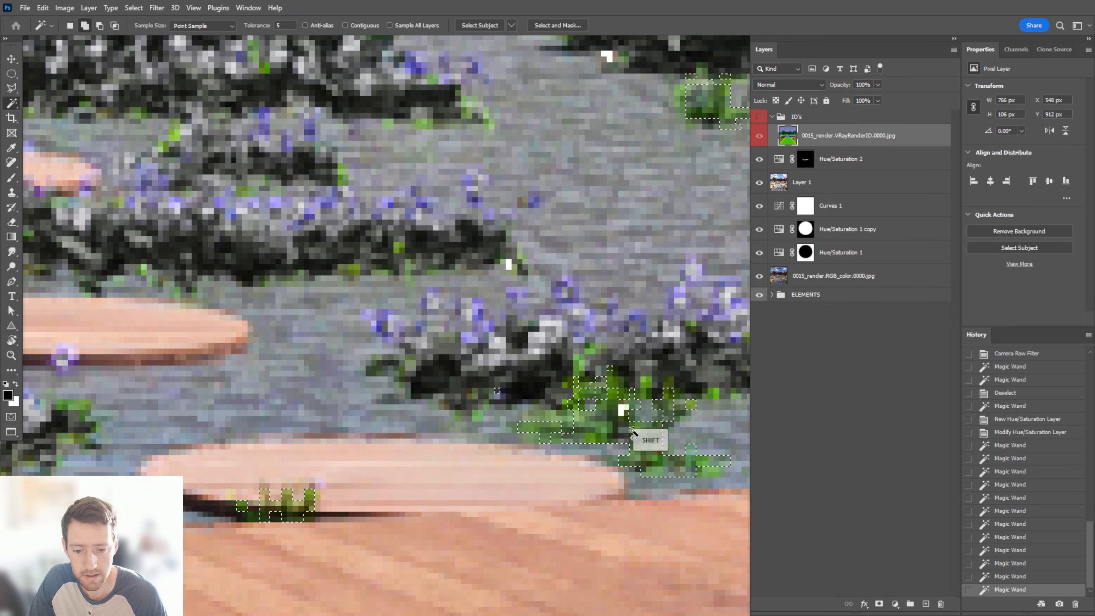
shift+click(632, 429)
alt+scroll(644, 322, down, 5)
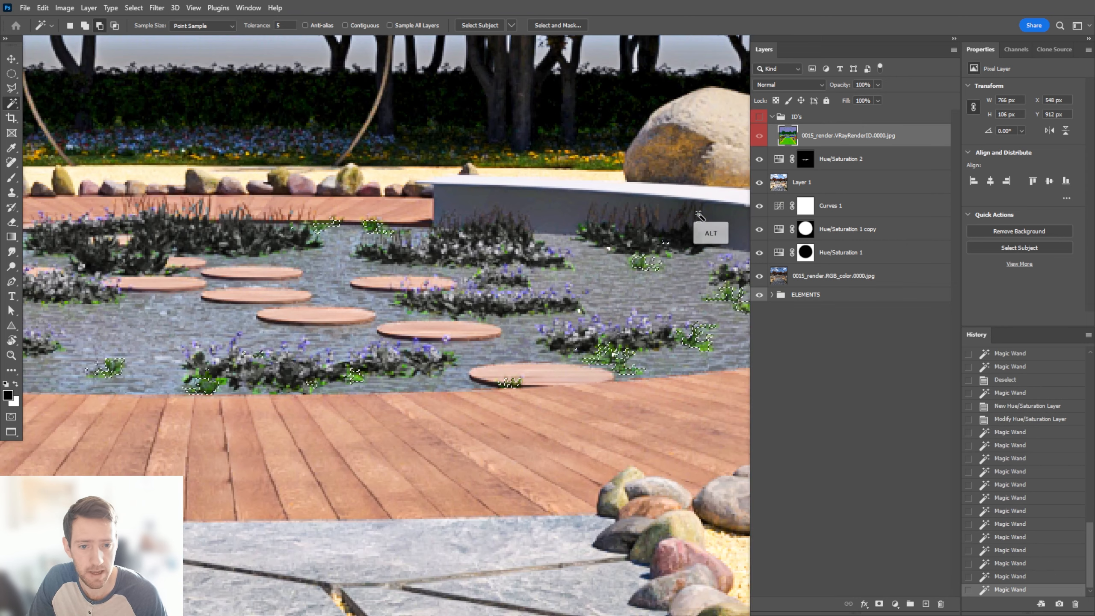
Fill the selected leaf patches with white in the Hue/Saturation 2 mask and deselect them
alt+click(805, 158)
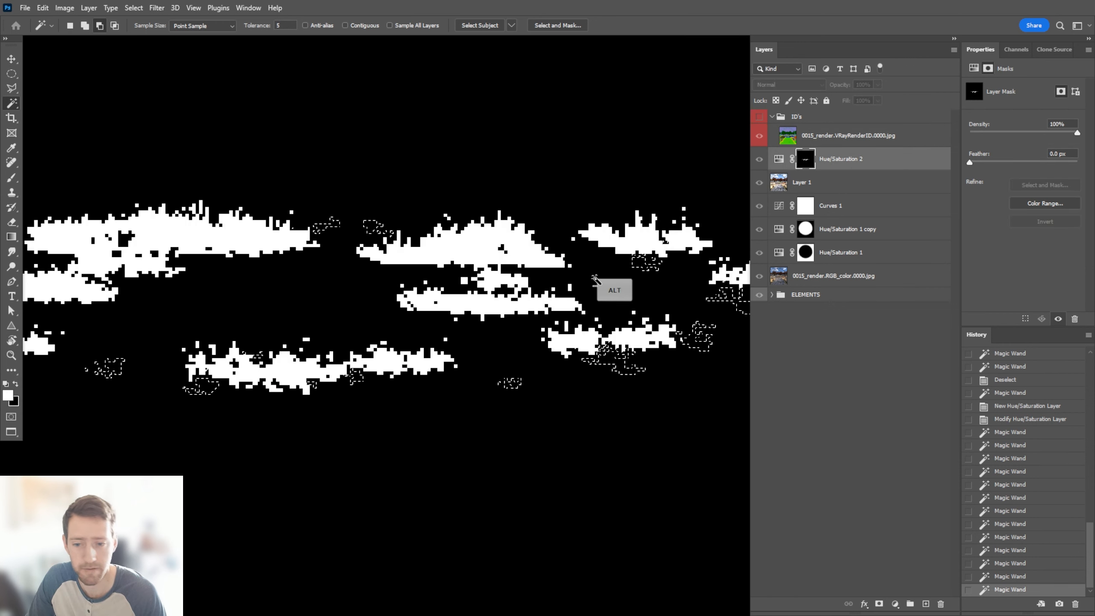
key(alt+BackSpace)
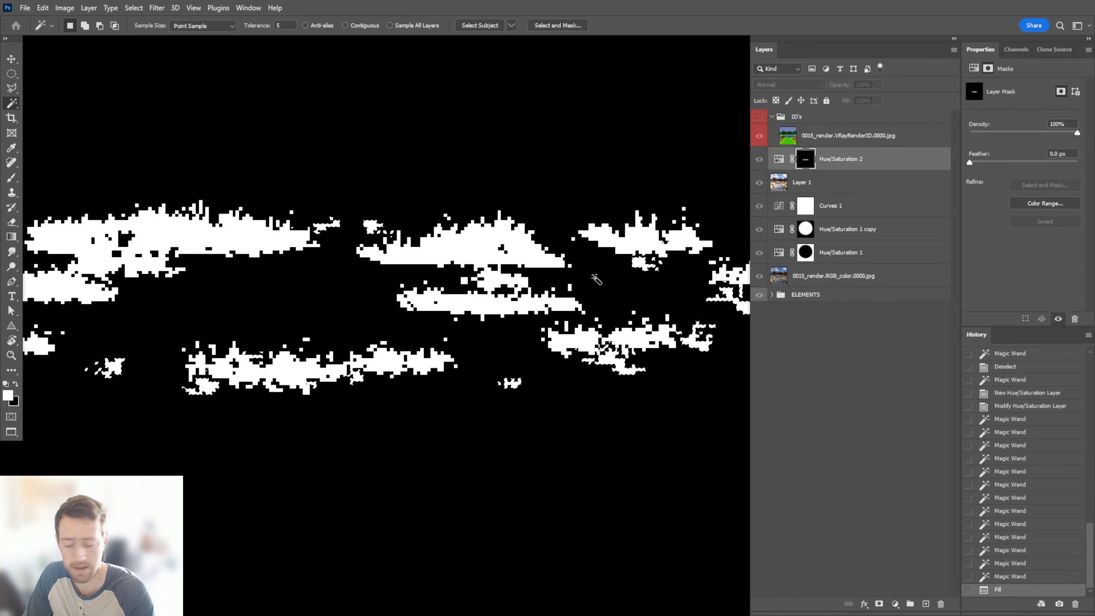
key(ctrl+d)
alt+click(805, 158)
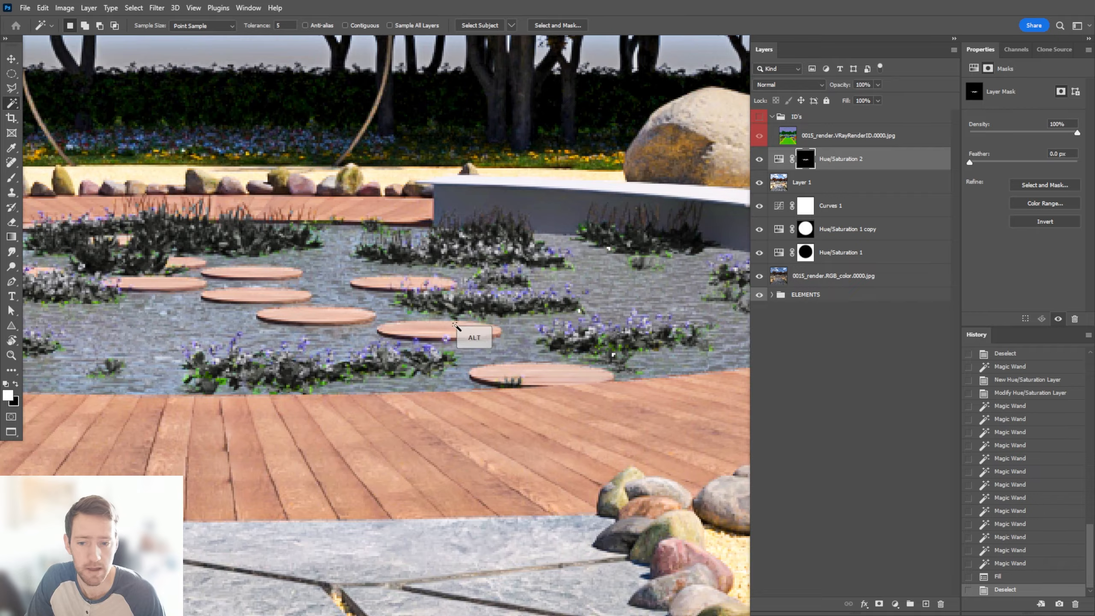
Set the Hue/Saturation 2 adjustment to Saturation -22 and Lightness +20 for the pond plants
alt+scroll(455, 324, down, 8)
click(899, 157)
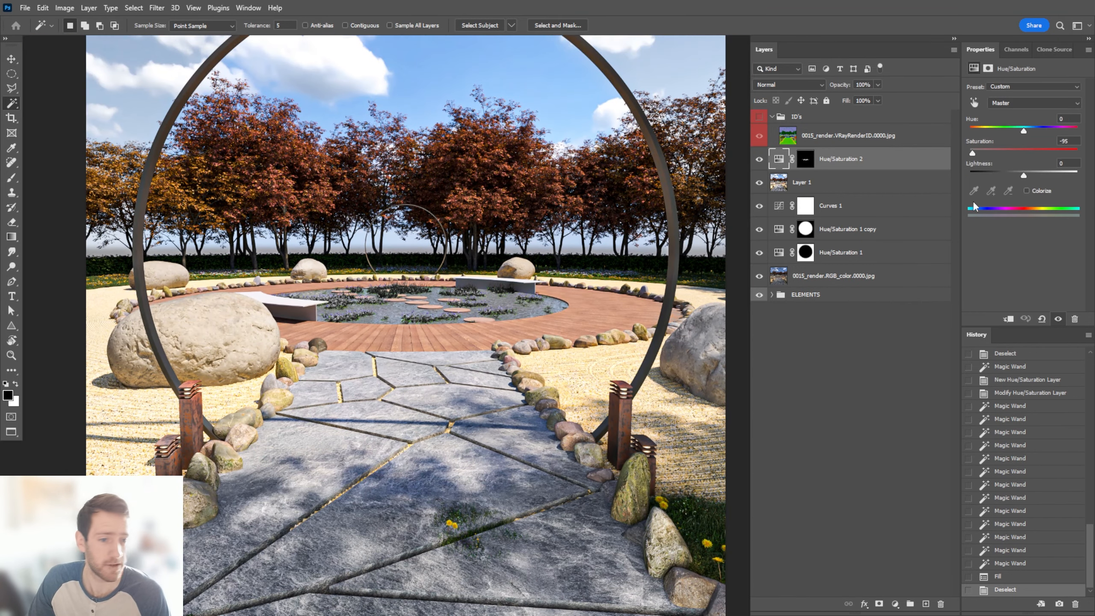
drag(996, 151, 1033, 170)
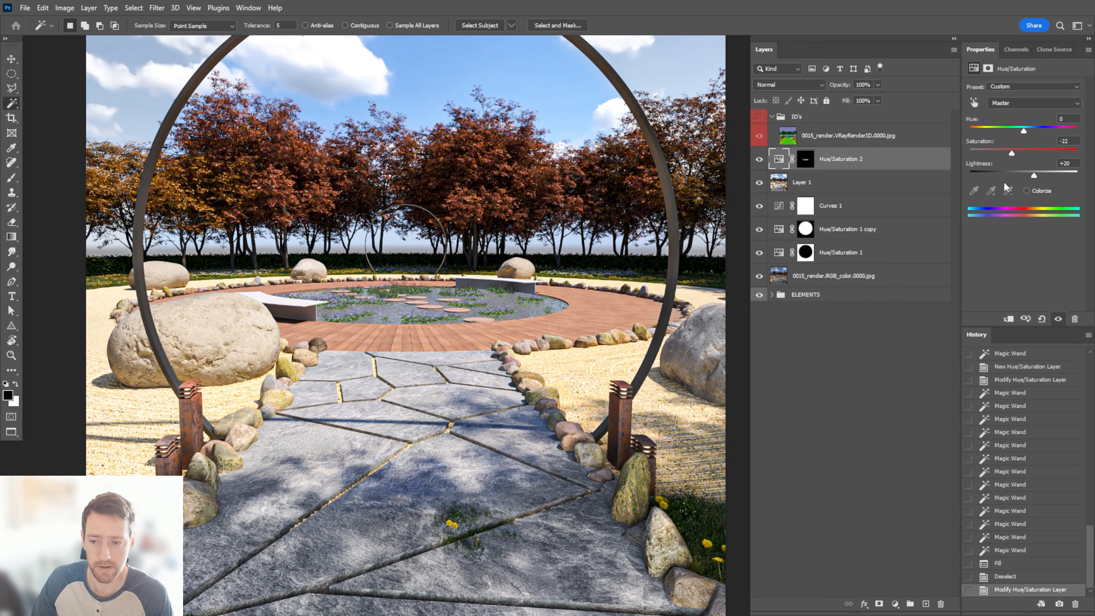
alt+scroll(433, 193, down, 1)
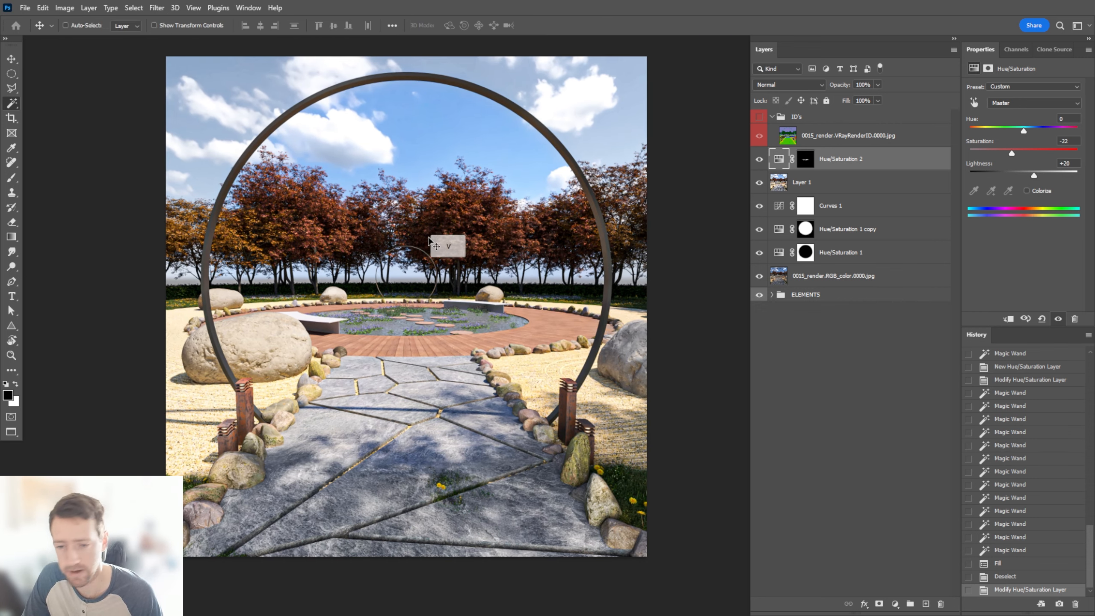
alt+scroll(426, 235, up, 1)
alt+scroll(515, 270, down, 1)
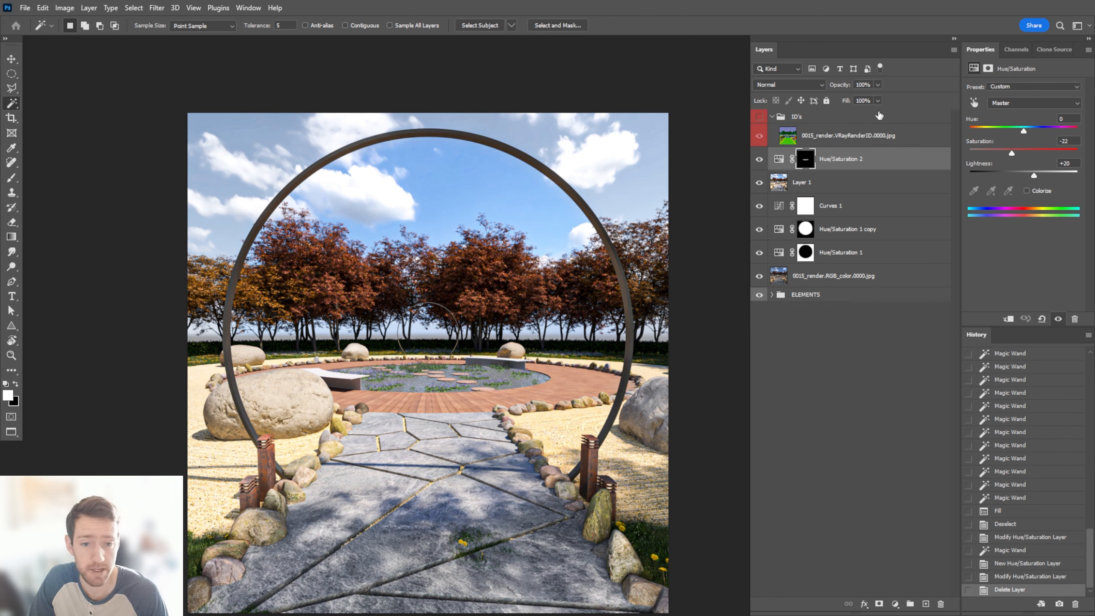
Select the trees from the VRayRenderID layer and add a masked Hue/Saturation adjustment for them above Hue/Saturation 2
click(876, 135)
click(498, 292)
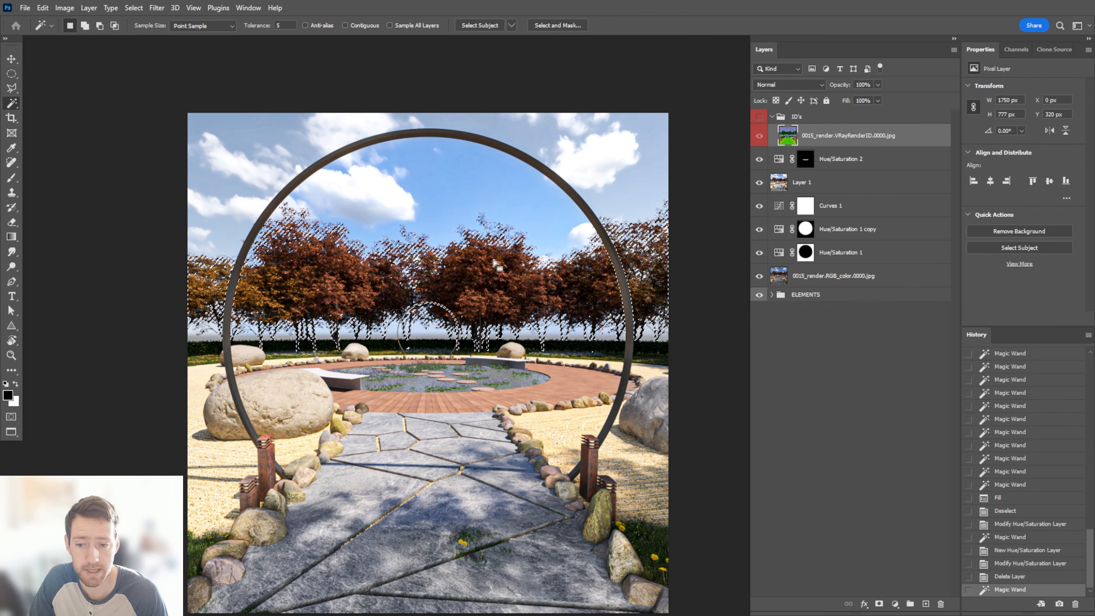
key(x)
click(884, 169)
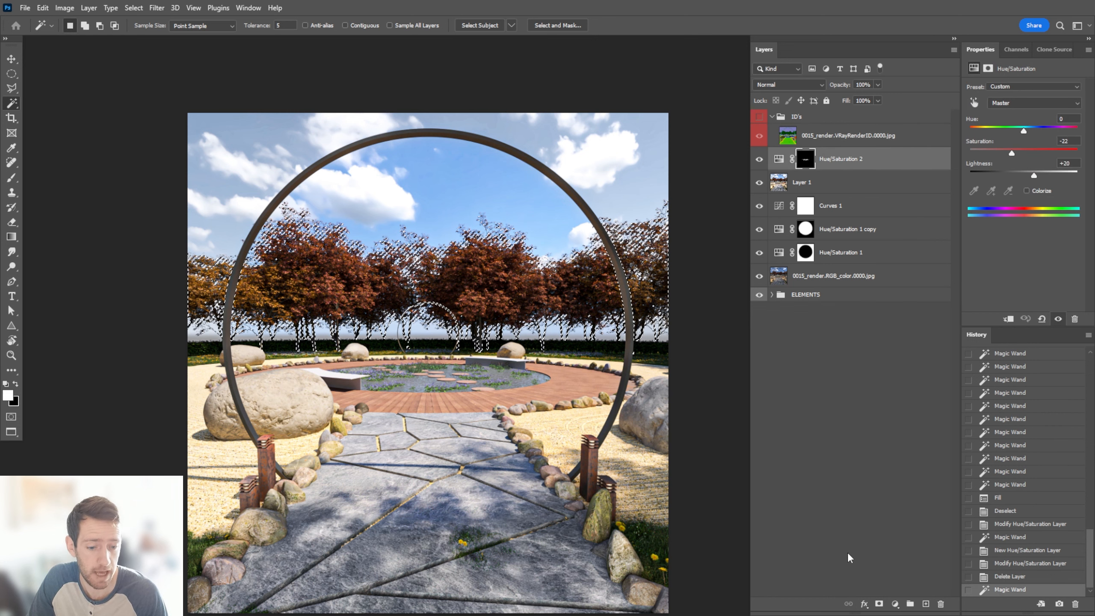
click(894, 604)
click(934, 492)
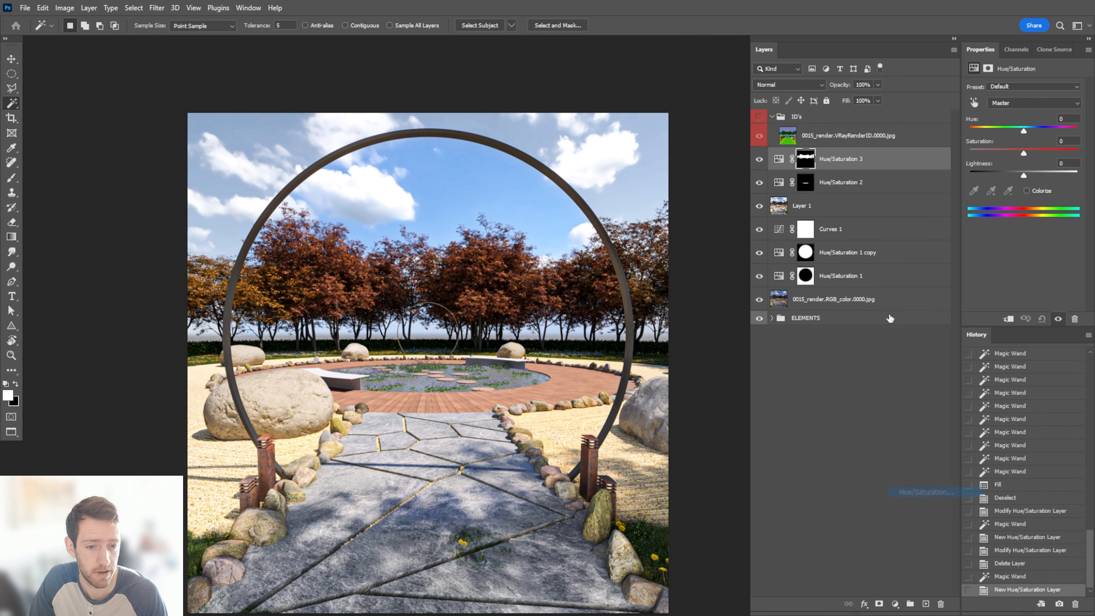
Colorize the trees with Hue 90 to turn their foliage green, and check the result up close
click(1039, 189)
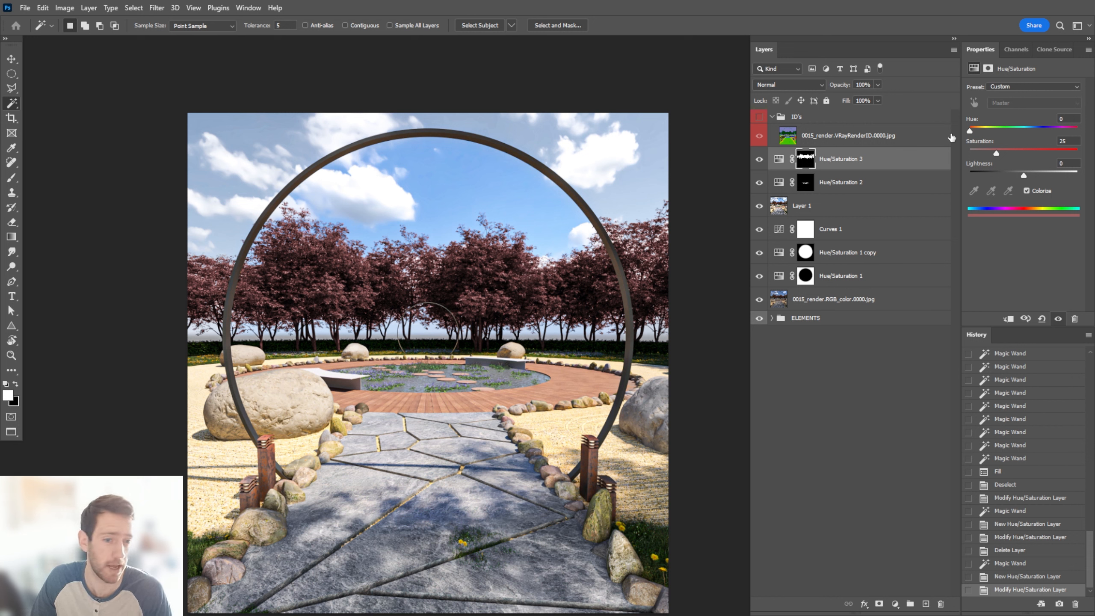
drag(969, 132, 994, 131)
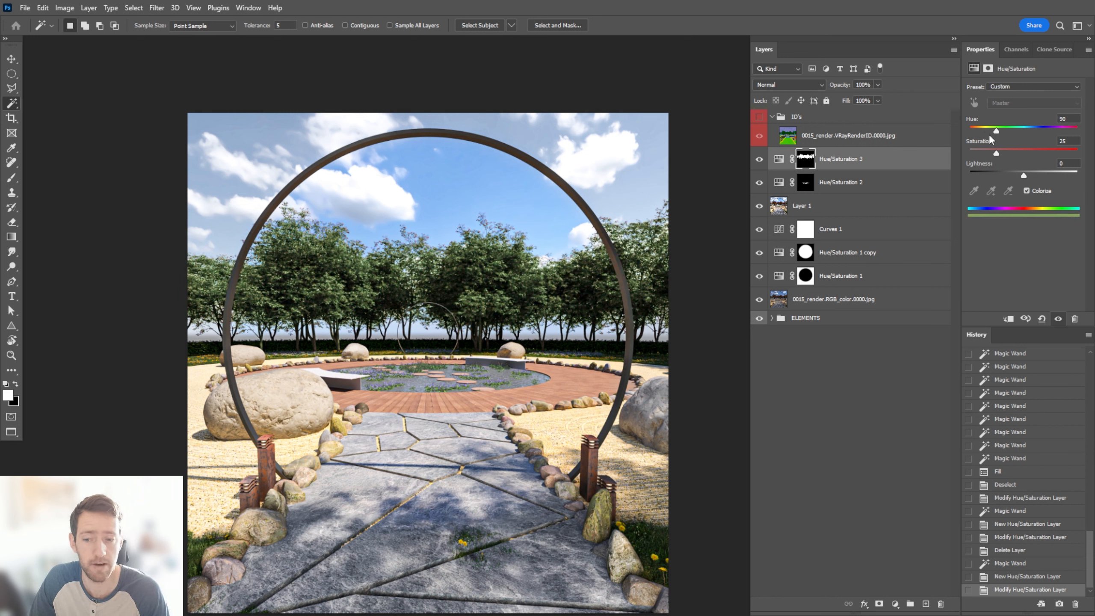
alt+scroll(461, 280, up, 3)
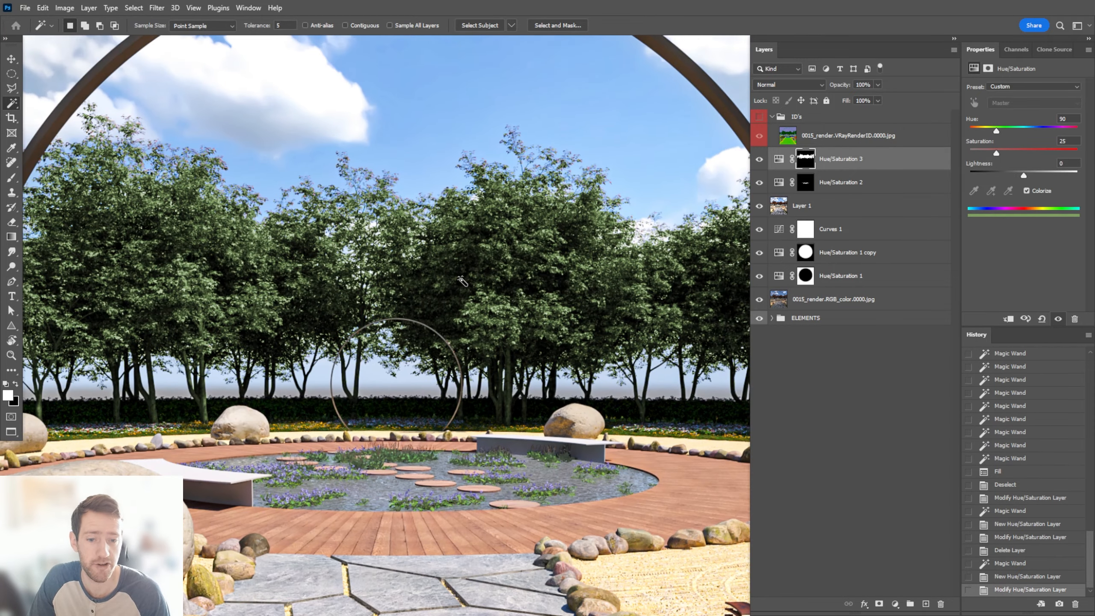
alt+scroll(462, 280, down, 5)
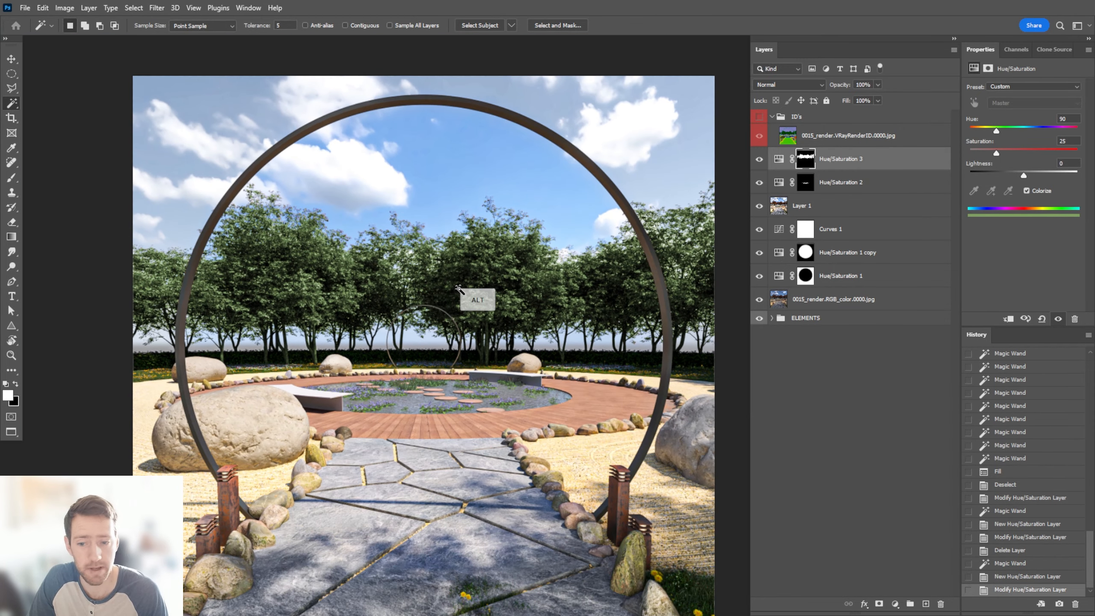
Lower the Hue/Saturation 3 layer's opacity to 62% and compare the trees with and without the adjustment
alt+scroll(458, 287, up, 1)
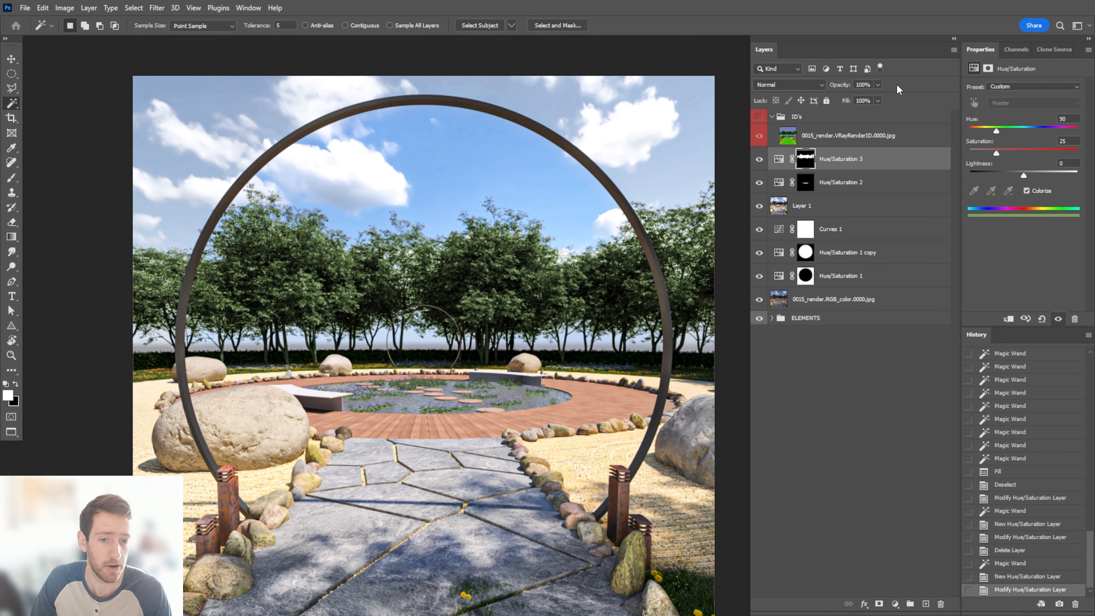
click(878, 85)
drag(880, 97, 858, 98)
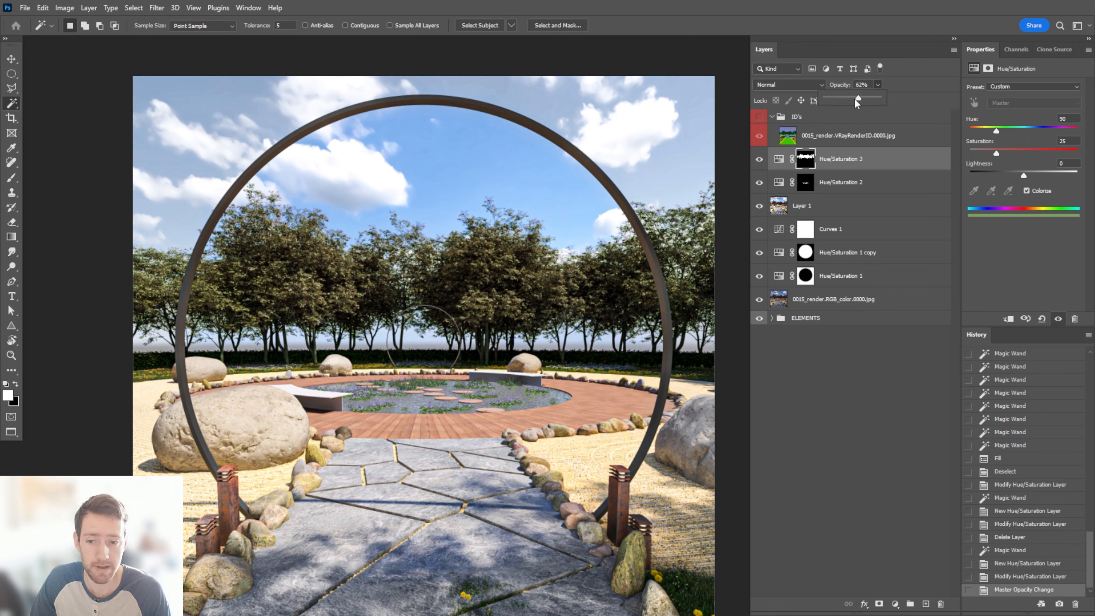
click(759, 160)
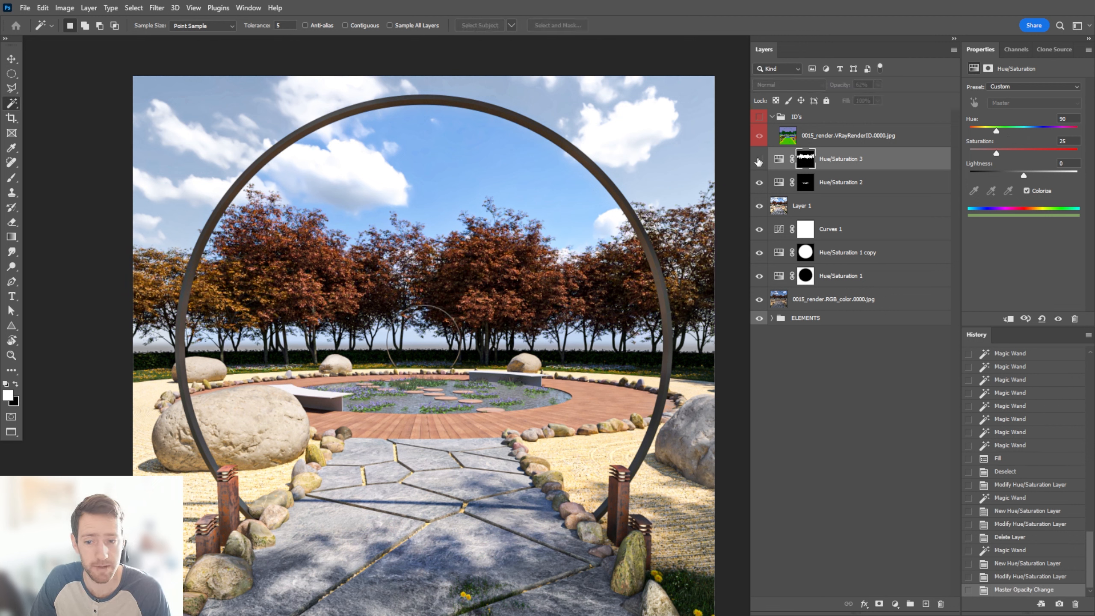
click(759, 161)
alt+scroll(508, 300, down, 2)
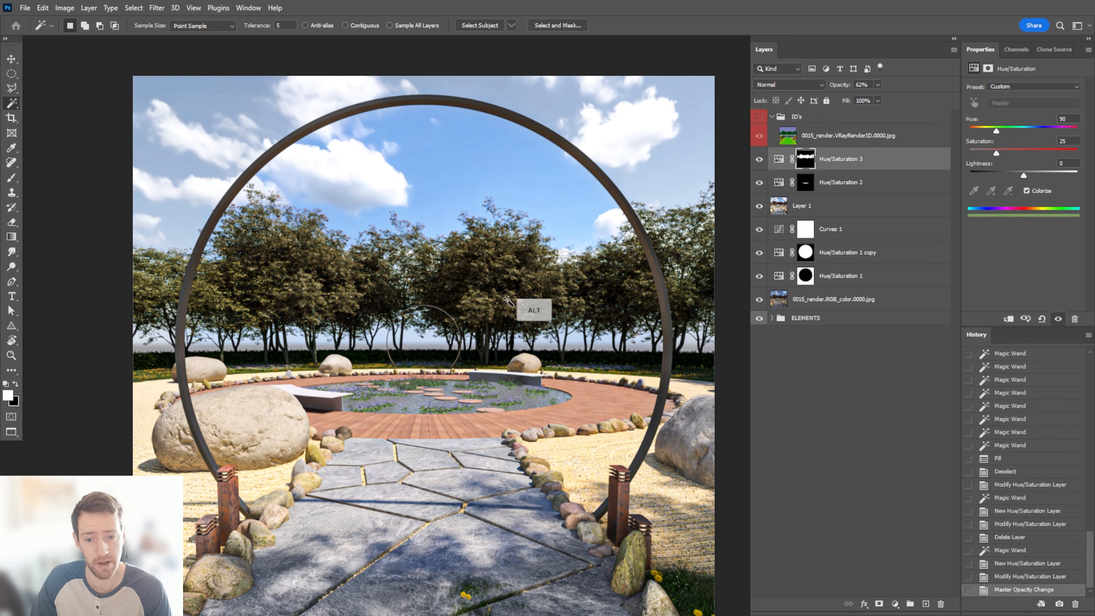
alt+scroll(408, 307, up, 1)
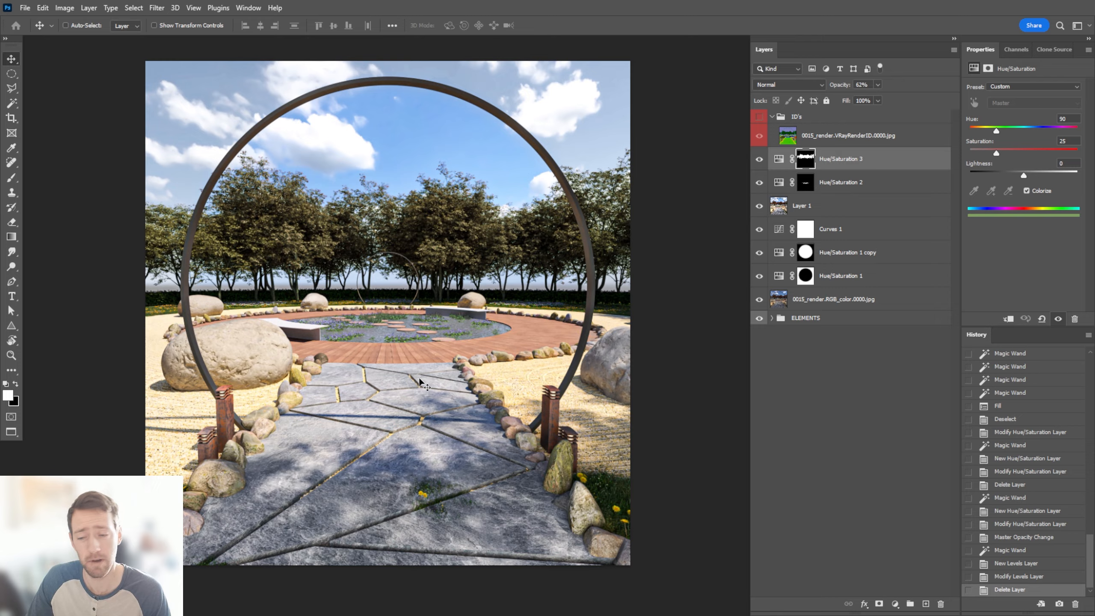
Select the wooden decking from the VRayRenderID layer and add a masked Levels adjustment for it
alt+scroll(420, 381, up, 5)
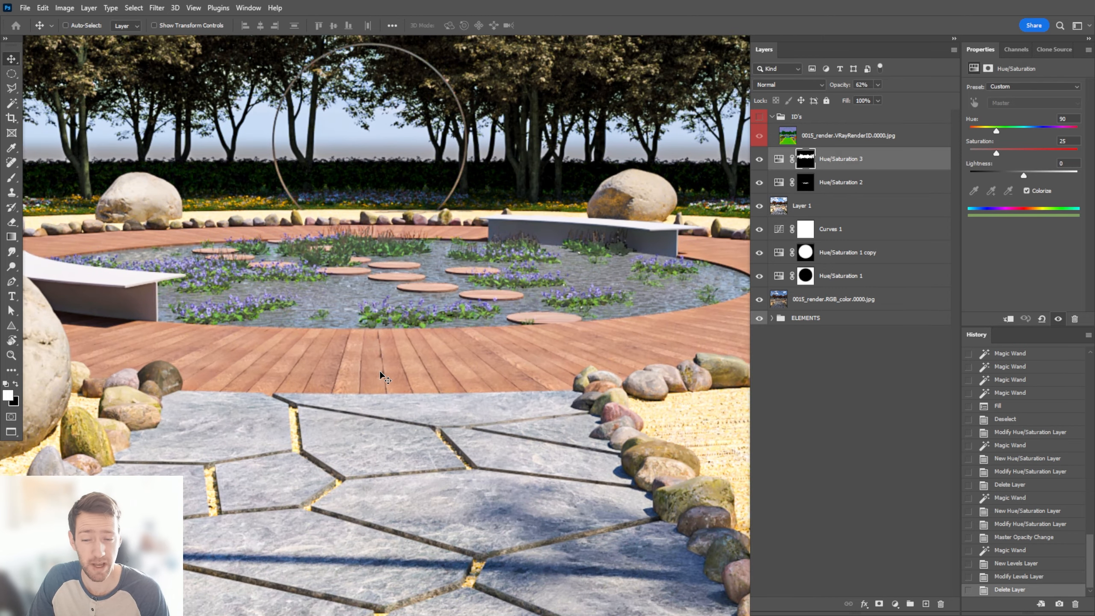
alt+scroll(383, 377, down, 1)
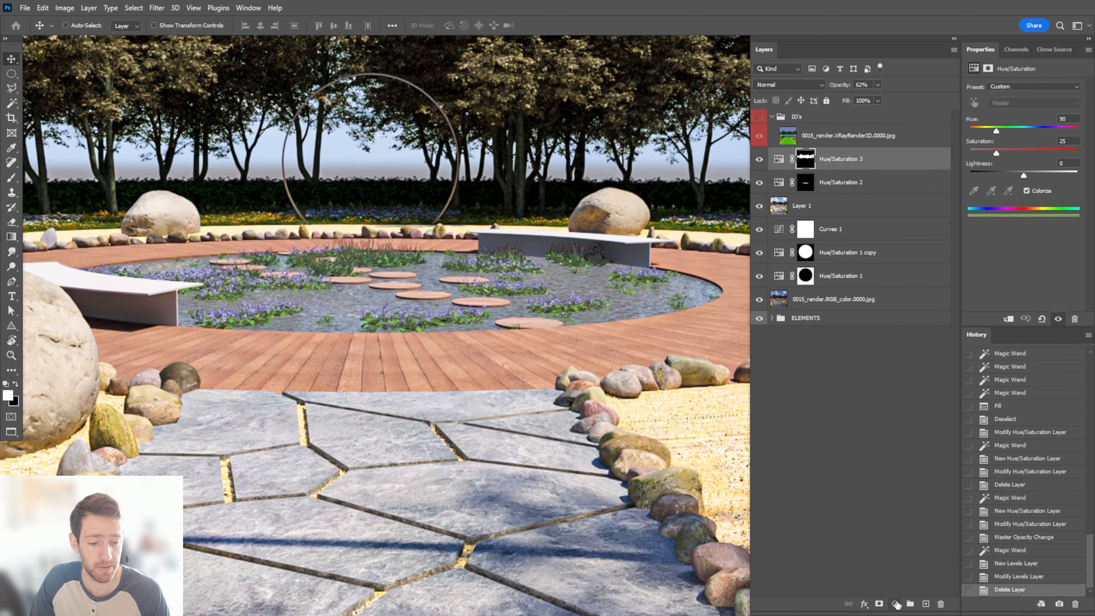
click(876, 138)
key(w)
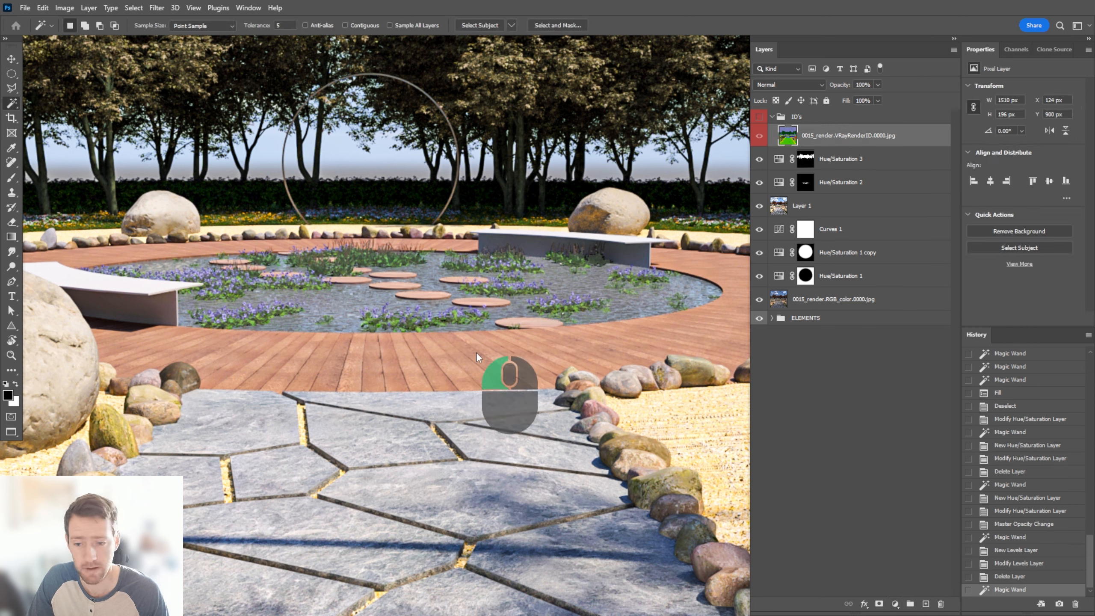
click(478, 356)
click(894, 603)
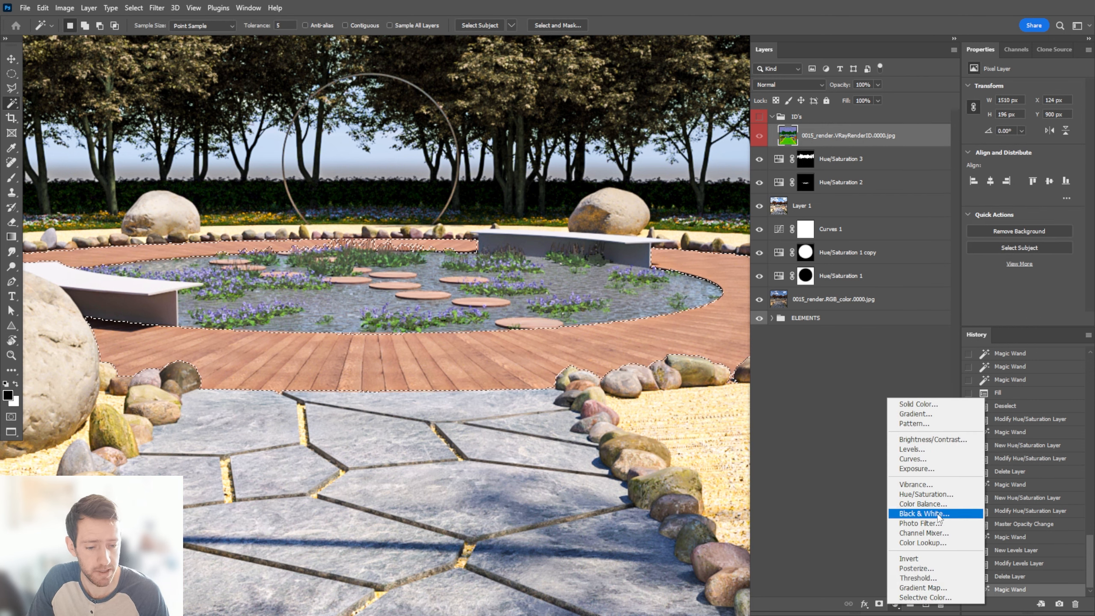
click(910, 449)
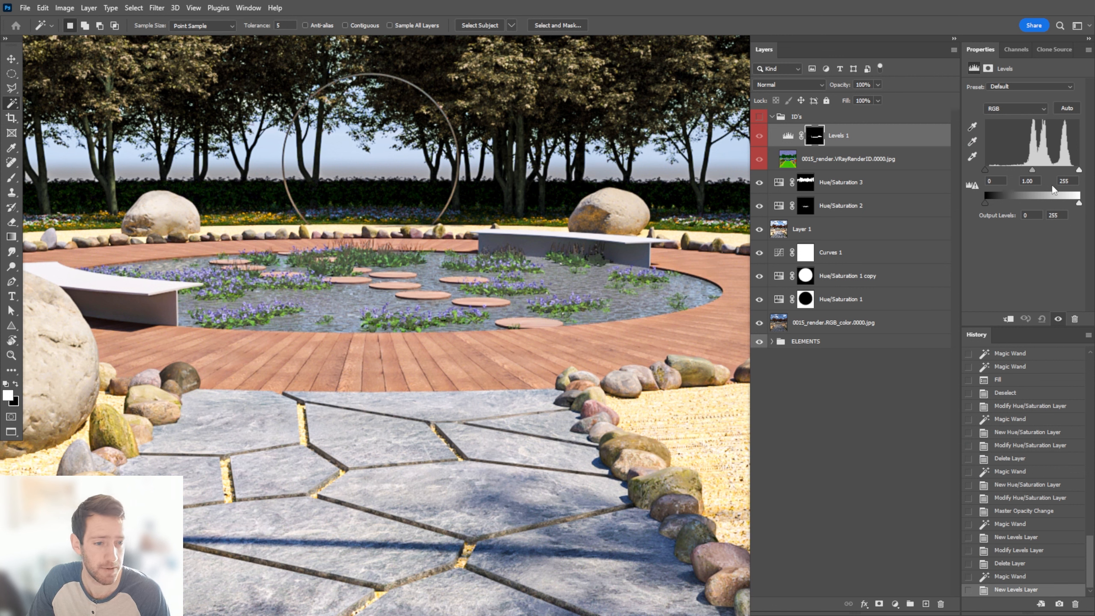
Set the Levels 1 midtones to 0.47, and move the layer out of the ID's group above Hue/Saturation 3 with no colour label
drag(1032, 171, 1054, 180)
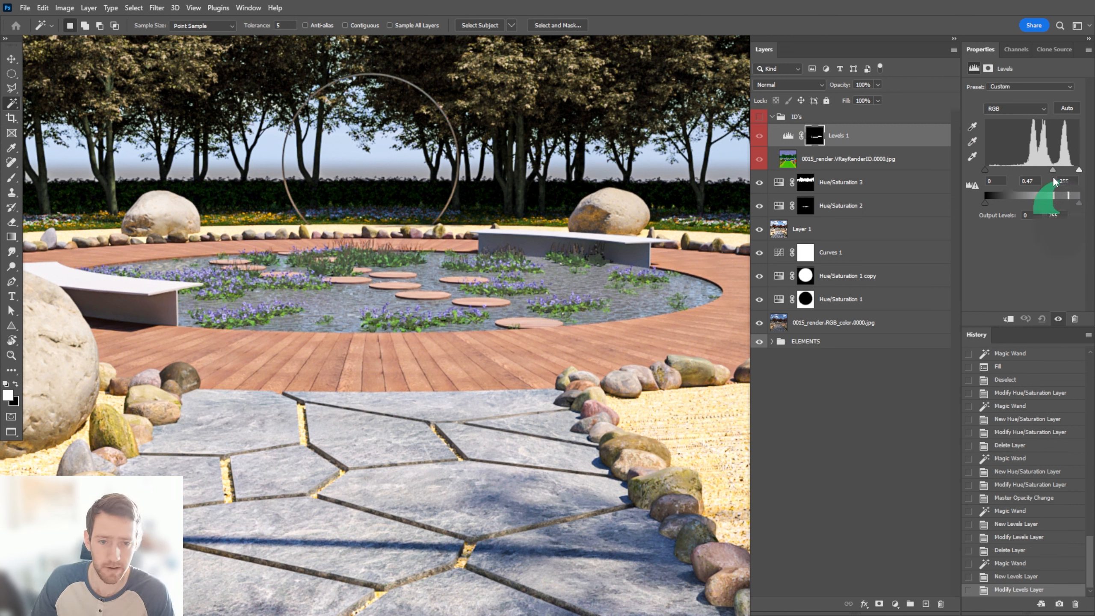
drag(875, 143, 765, 160)
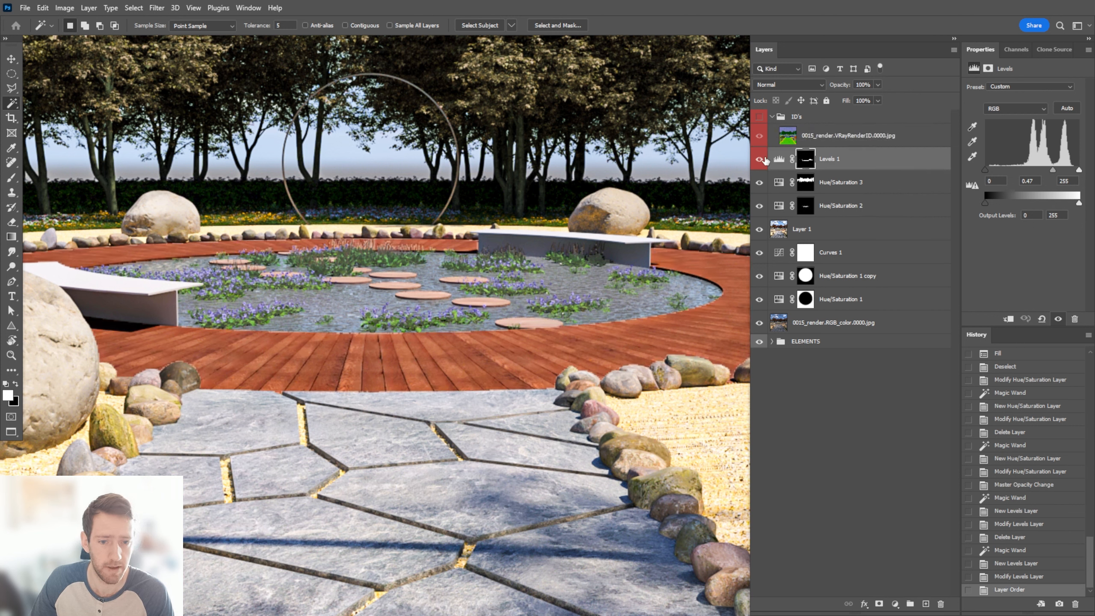
right_click(765, 160)
click(778, 195)
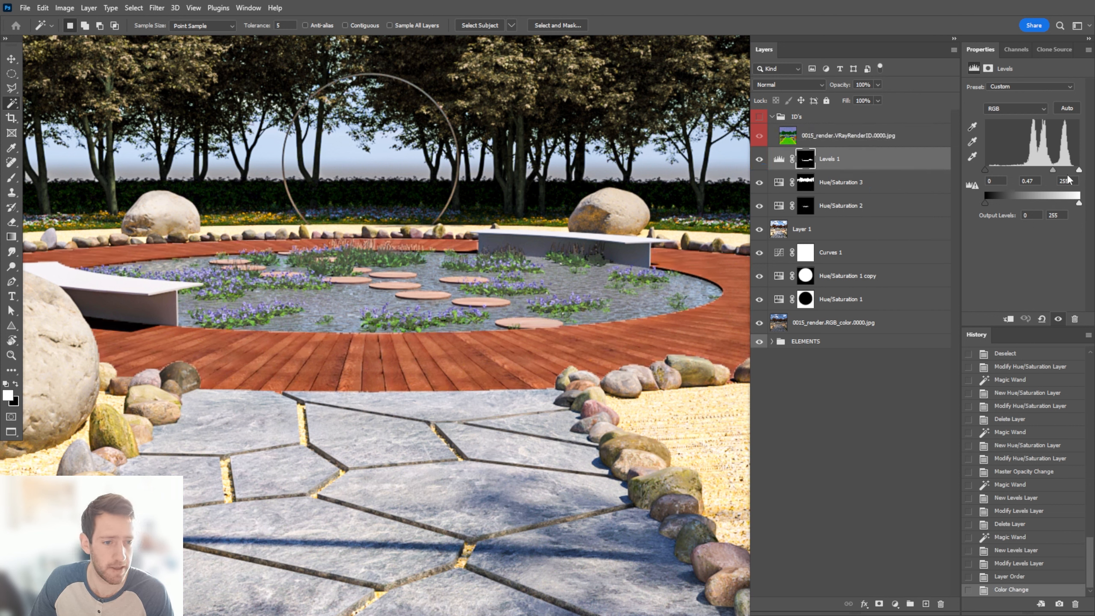
Set the Levels 1 midtones to 0.63 for RGB and 0.49 for Red, and compare the decking with and without the adjustment
mouse_move(1050, 171)
mouse_down()
mouse_move(1034, 171)
mouse_move(1045, 170)
mouse_up()
alt+scroll(390, 355, up, 5)
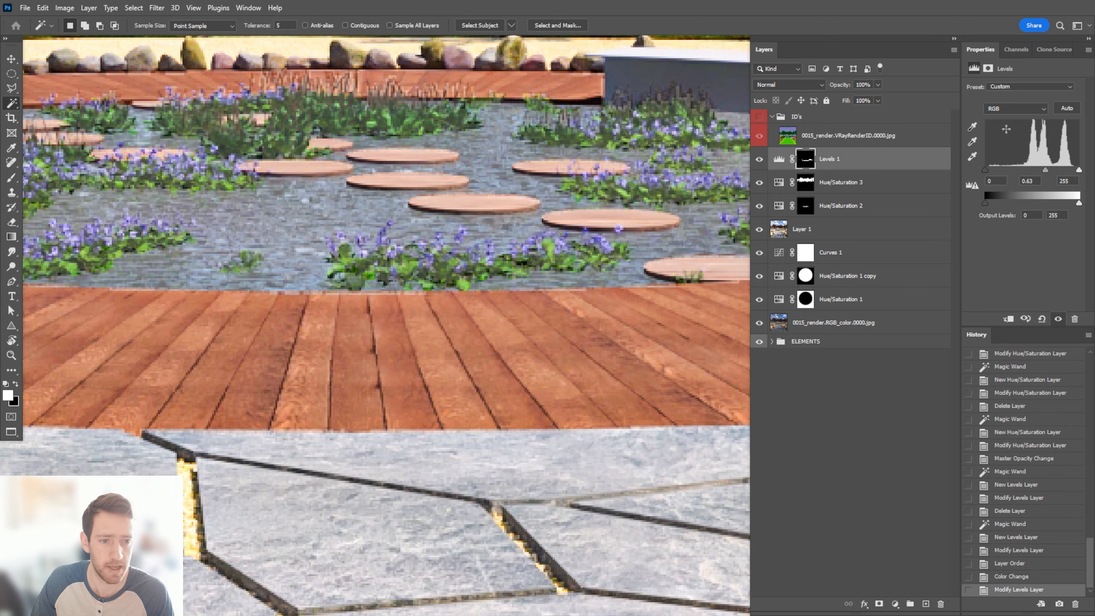
click(1005, 116)
click(1010, 120)
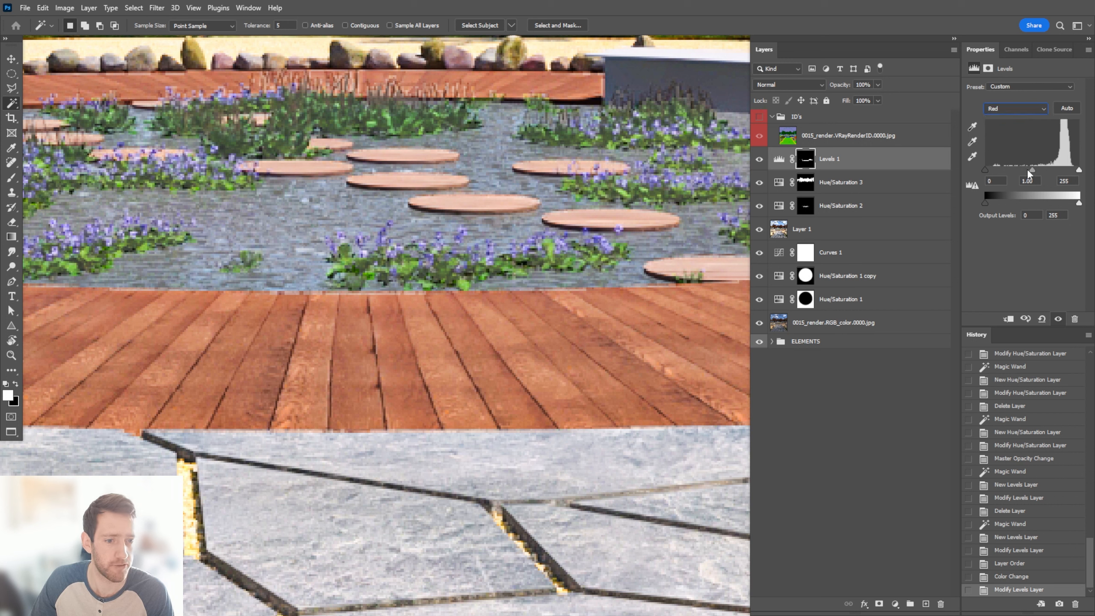
drag(1029, 172, 1039, 174)
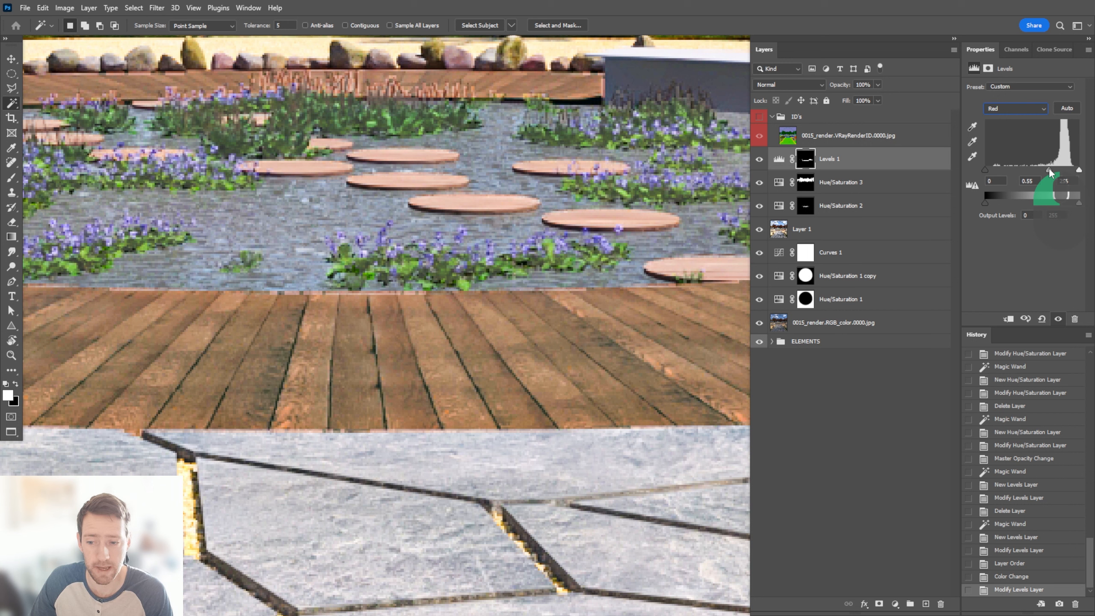
drag(1049, 173, 1052, 175)
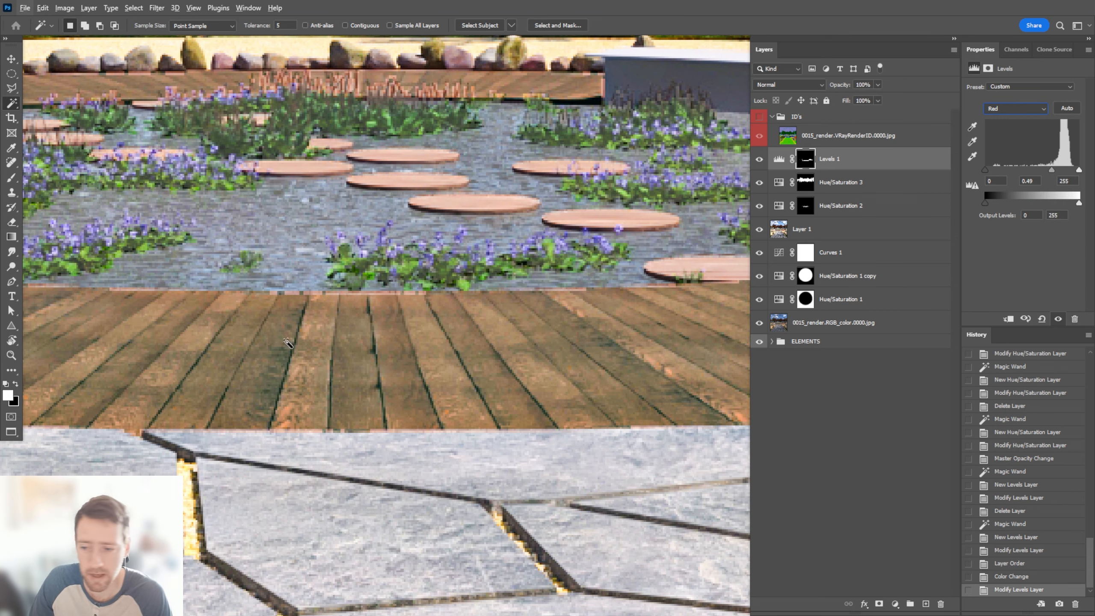
click(11, 59)
alt+scroll(357, 280, down, 5)
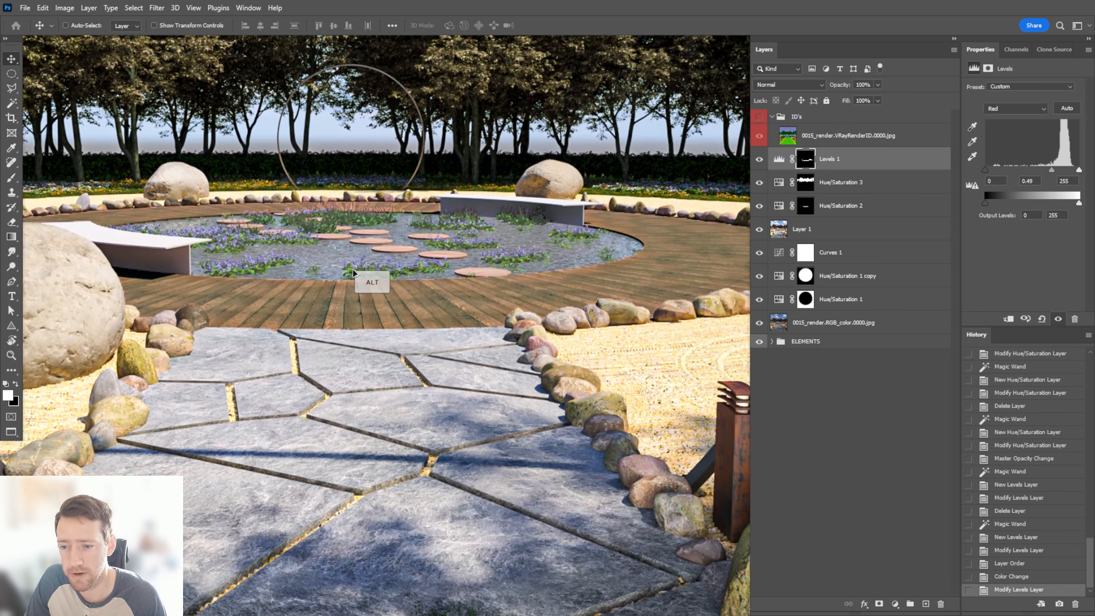
alt+scroll(353, 276, up, 2)
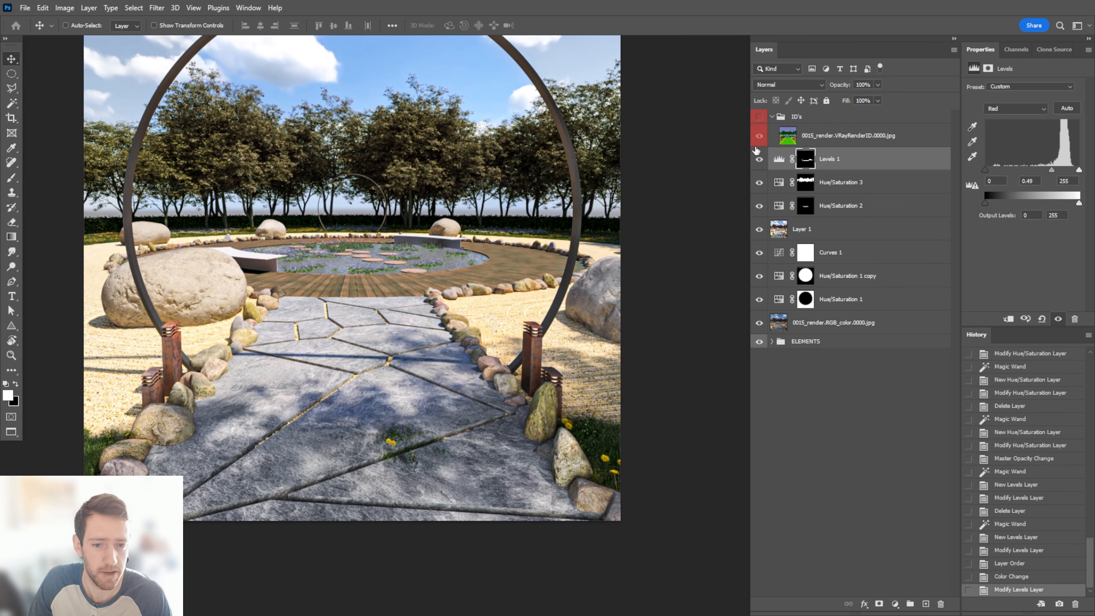
click(759, 160)
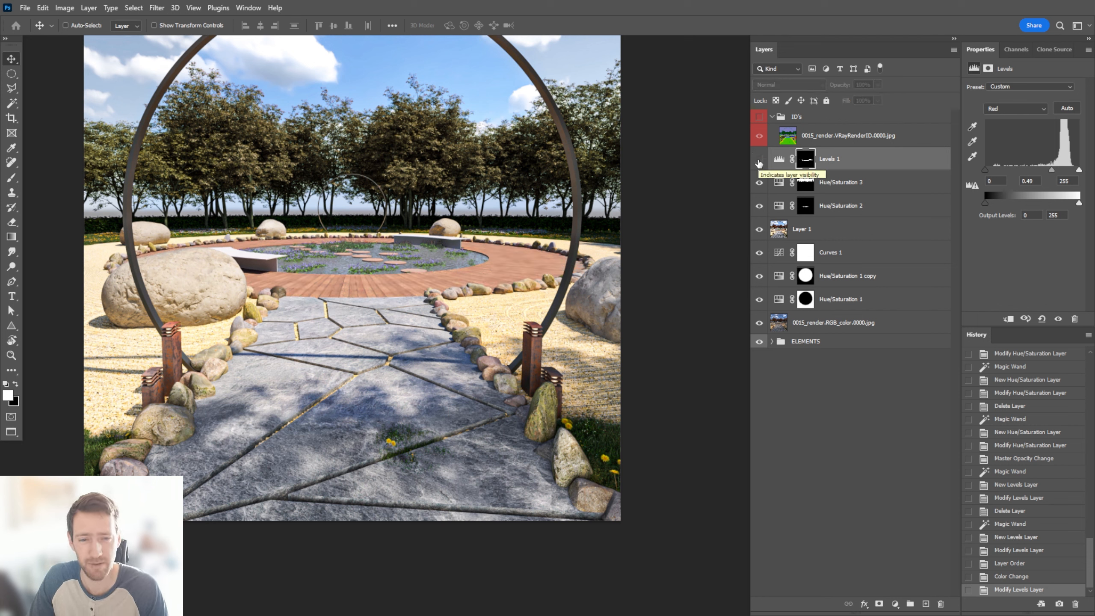
click(759, 160)
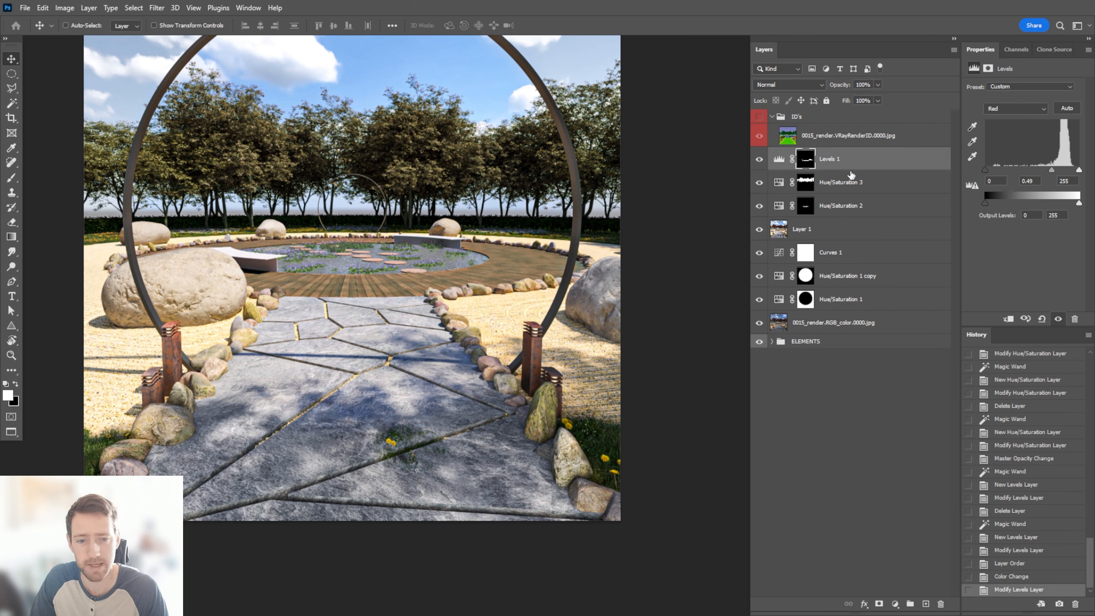
Lower the Levels 1 layer's opacity to 67%
click(851, 158)
click(876, 85)
click(867, 97)
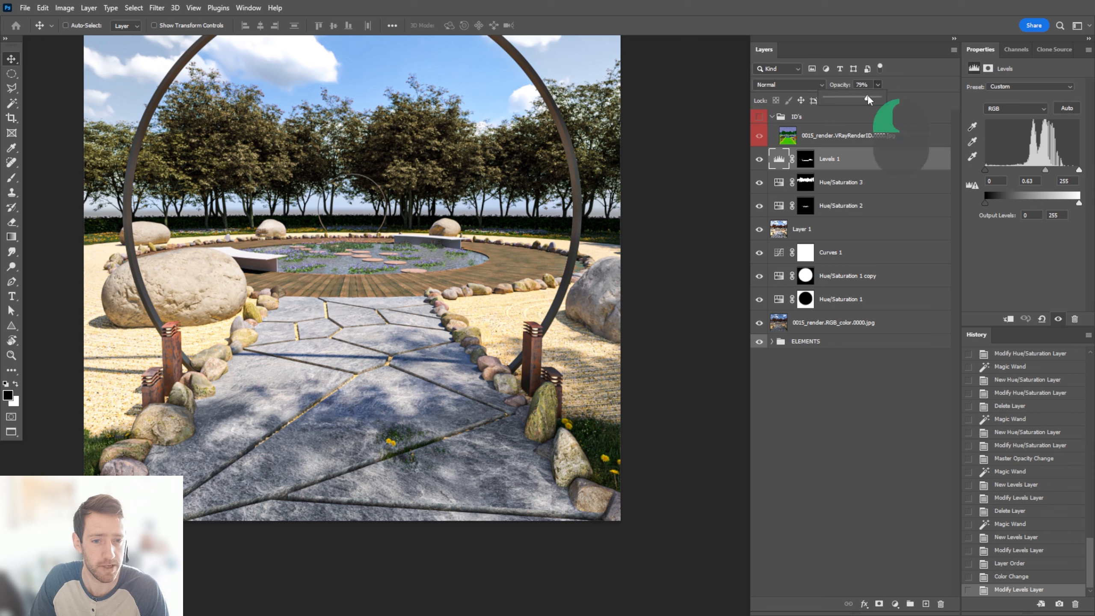
drag(867, 98, 861, 100)
click(866, 167)
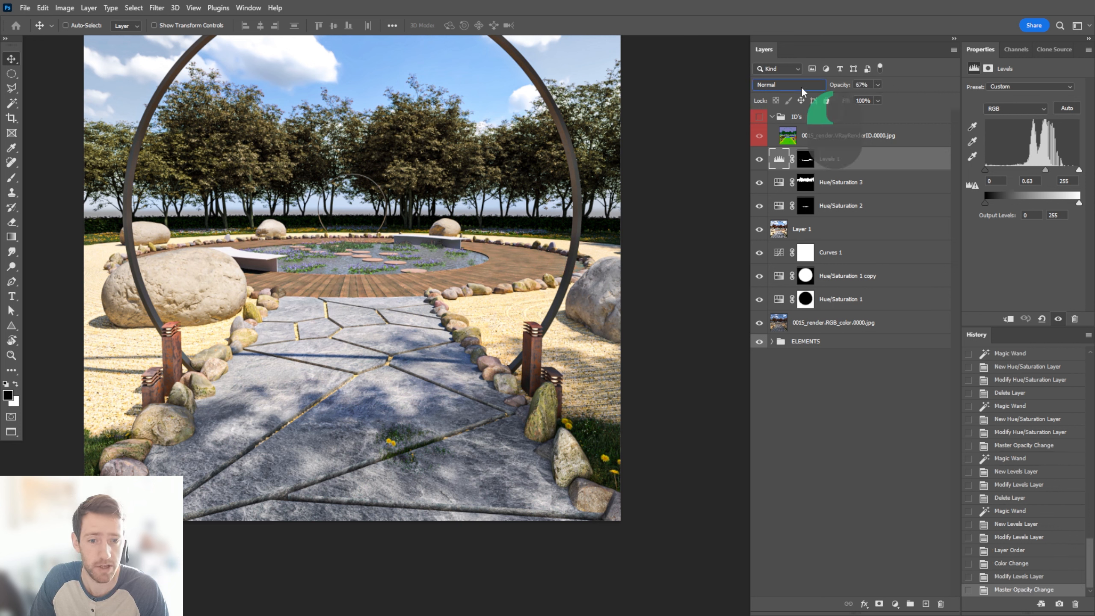
Try the Overlay blend mode on Levels 1 and compare the decking with and without it
click(788, 85)
click(776, 223)
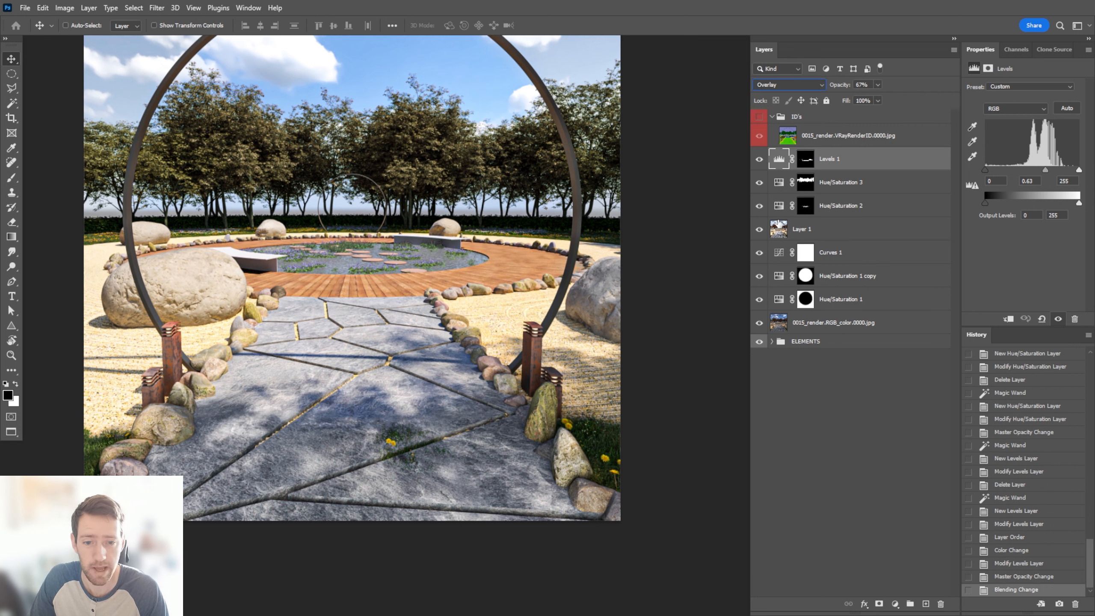
click(760, 160)
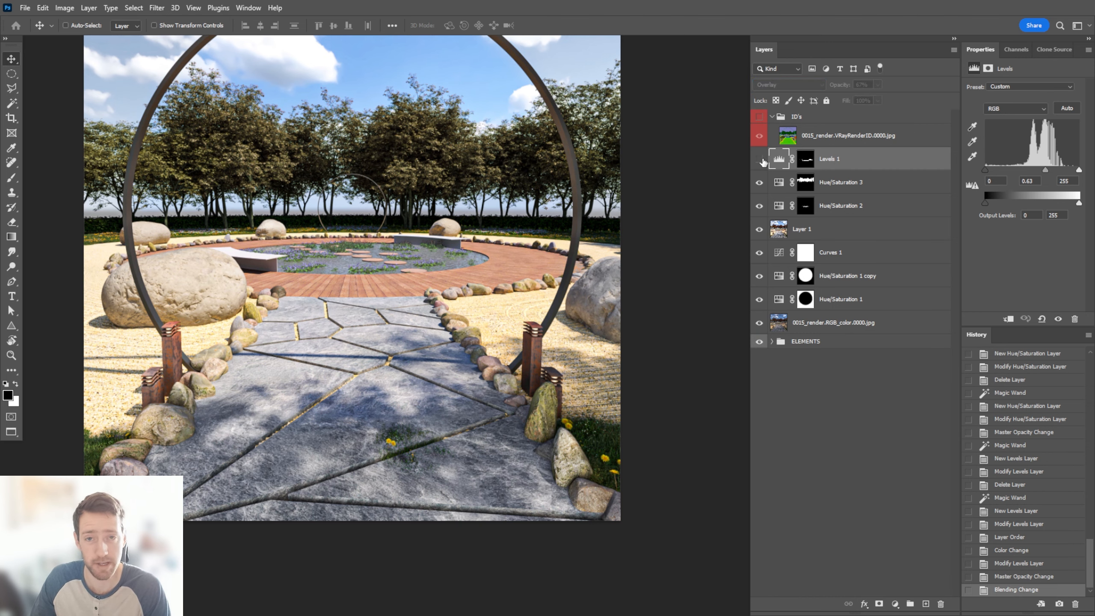
click(759, 160)
alt+scroll(335, 302, up, 2)
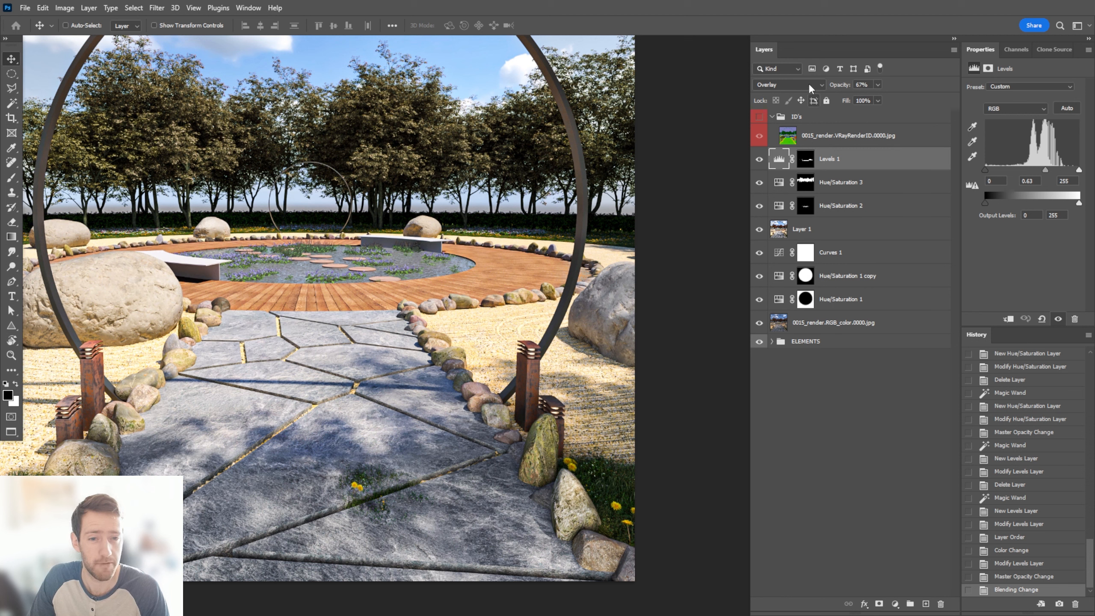
Set the Levels 1 blend mode to Multiply, reduce its opacity further, and check the decking in the whole image
click(808, 85)
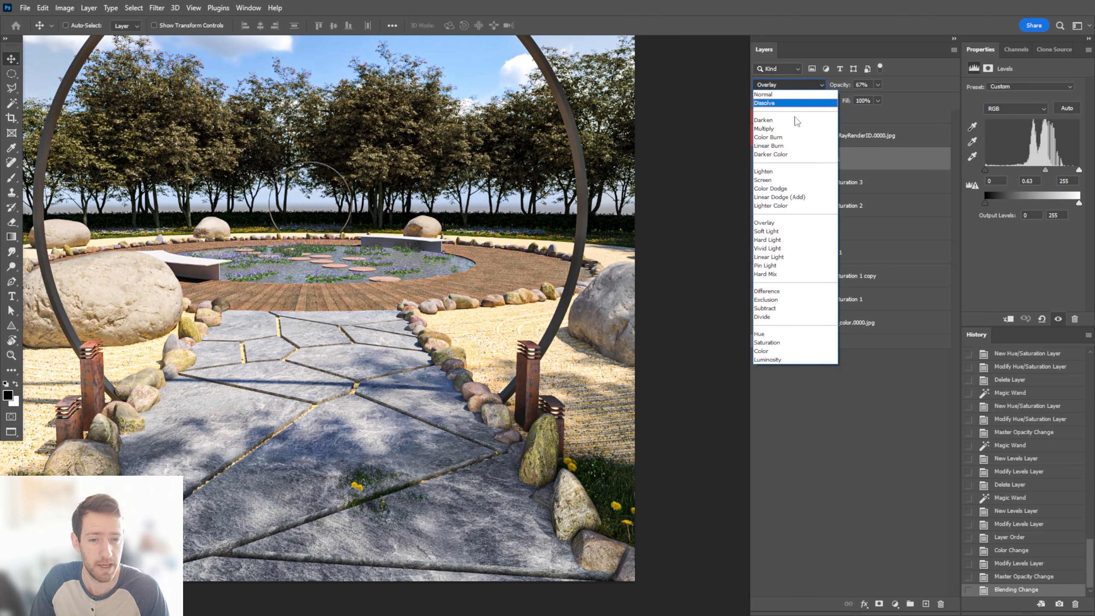
click(770, 129)
click(878, 85)
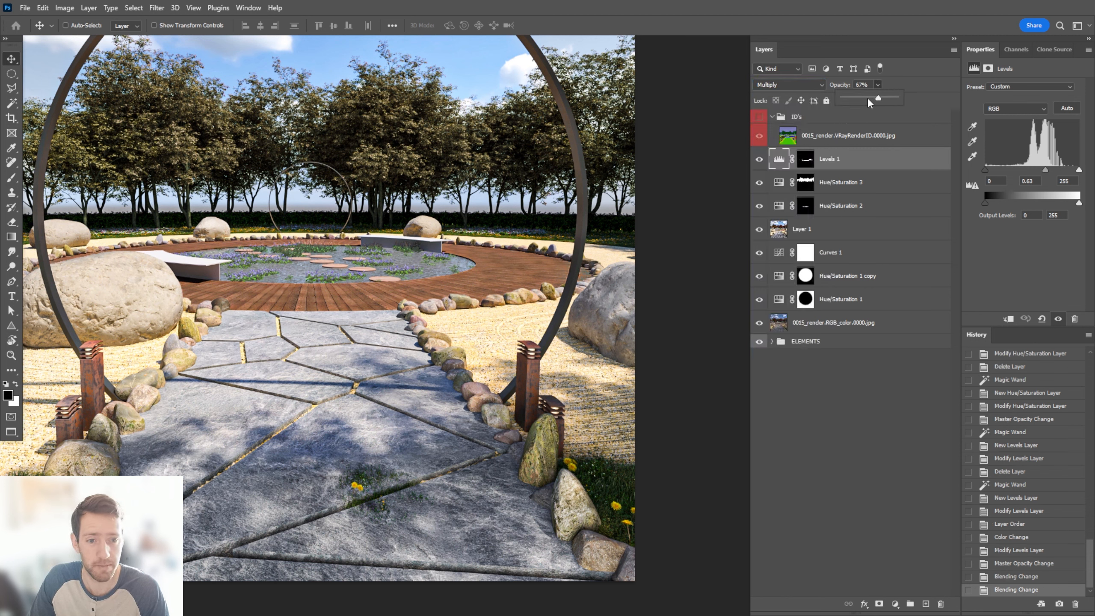
drag(869, 103, 869, 100)
alt+scroll(715, 183, down, 3)
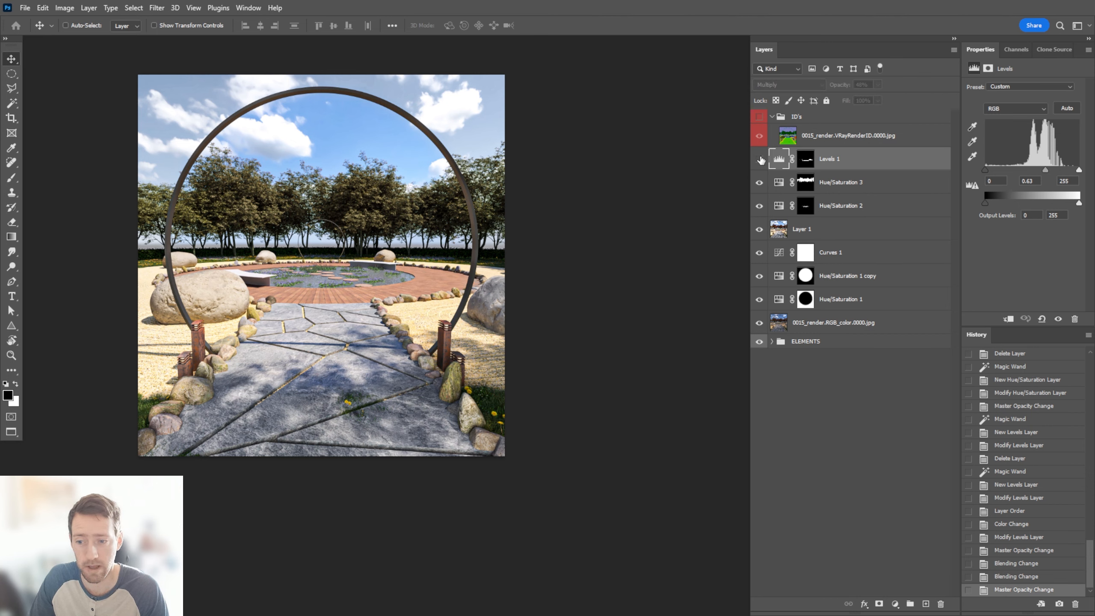
alt+scroll(337, 265, up, 2)
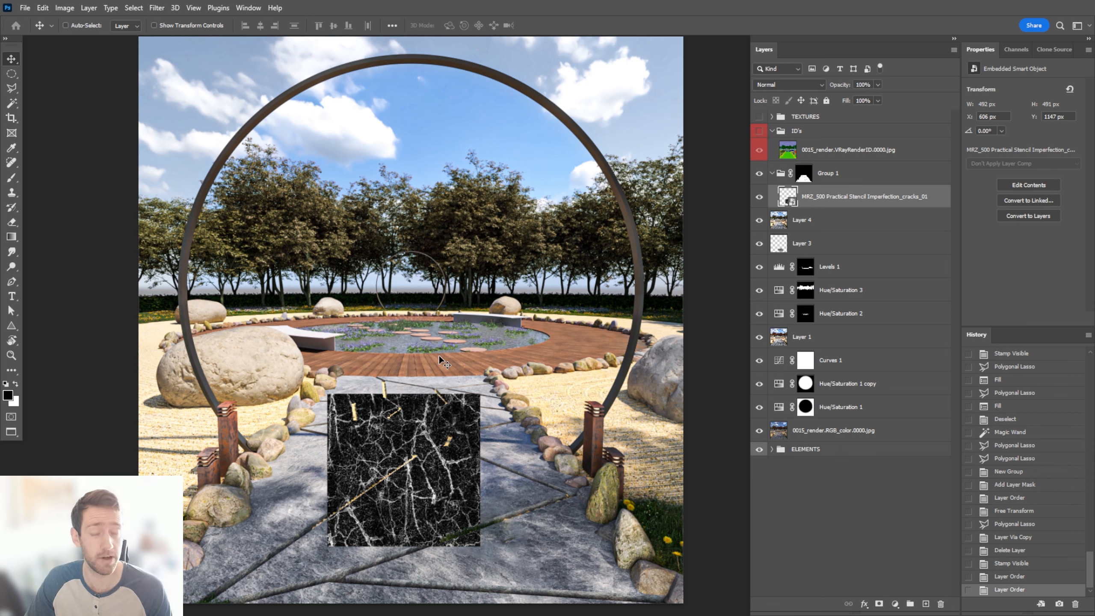
Move the cracks texture up toward the far end of the stone path and inspect Group 1's layer mask
mouse_move(439, 435)
mouse_down()
mouse_move(434, 400)
mouse_move(436, 416)
mouse_up()
alt+click(804, 173)
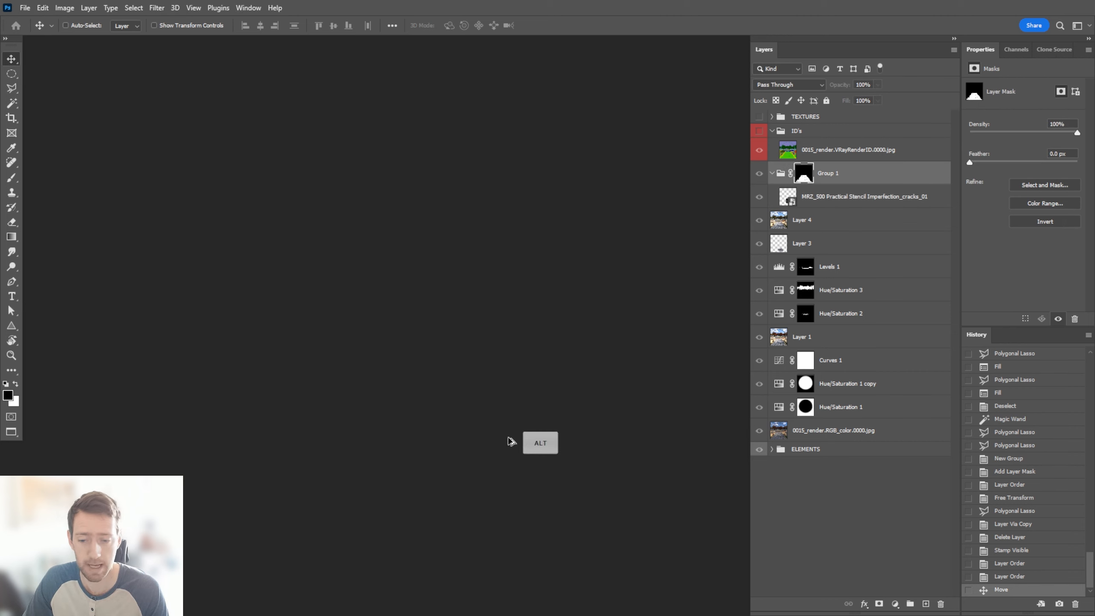
alt+scroll(440, 491, up, 3)
alt+scroll(441, 491, down, 2)
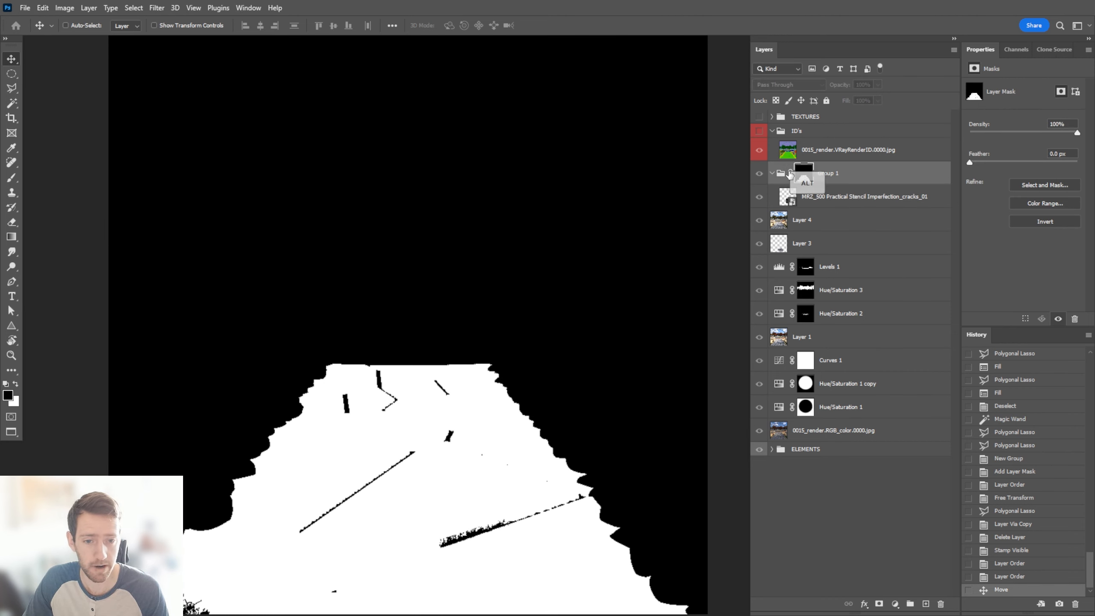
alt+click(803, 176)
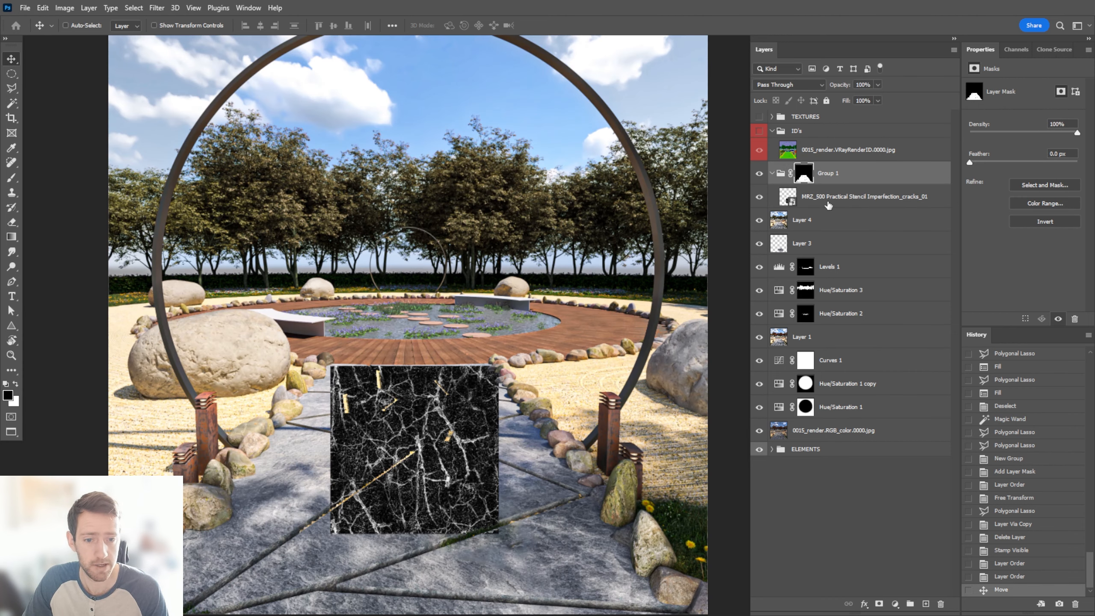
Reposition the cracks texture and distort its corners in perspective so it covers the whole stone path
click(828, 203)
drag(405, 422, 428, 408)
key(ctrl+t)
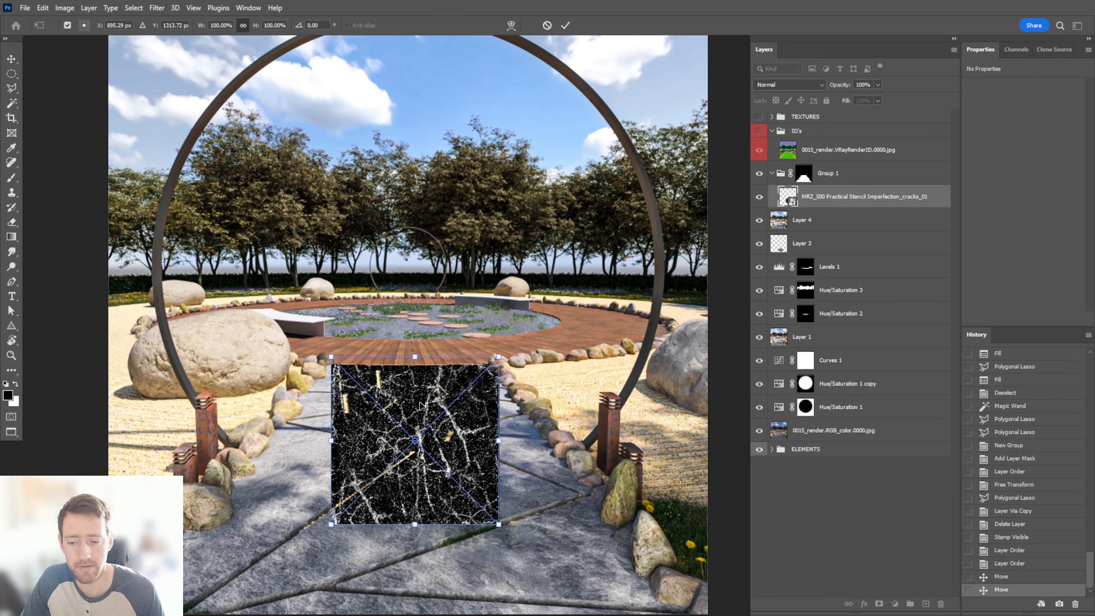
right_click(427, 410)
click(451, 248)
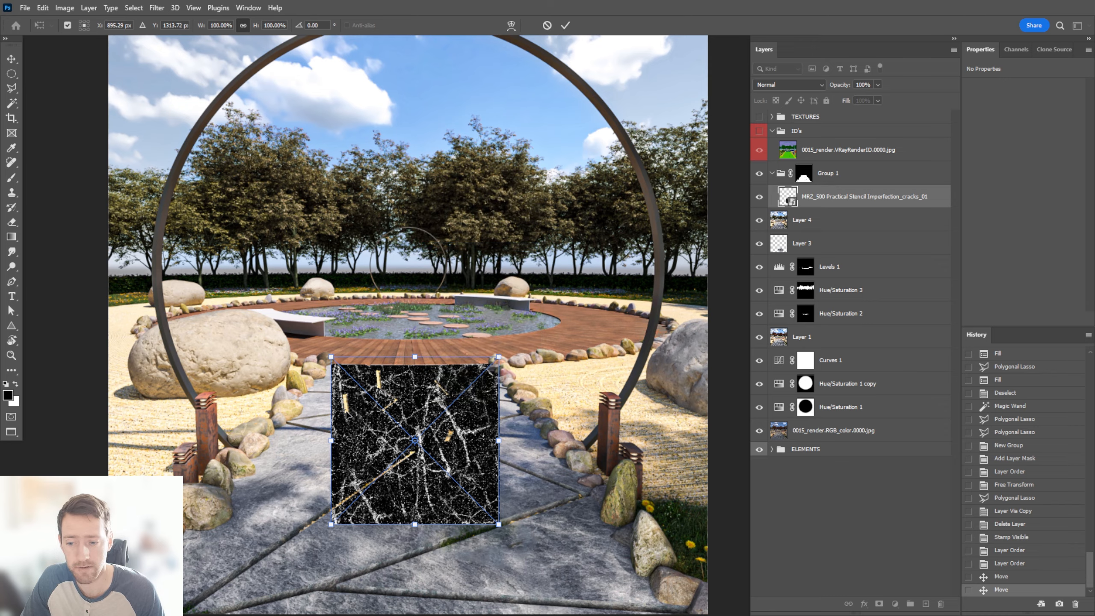
drag(331, 524, 84, 589)
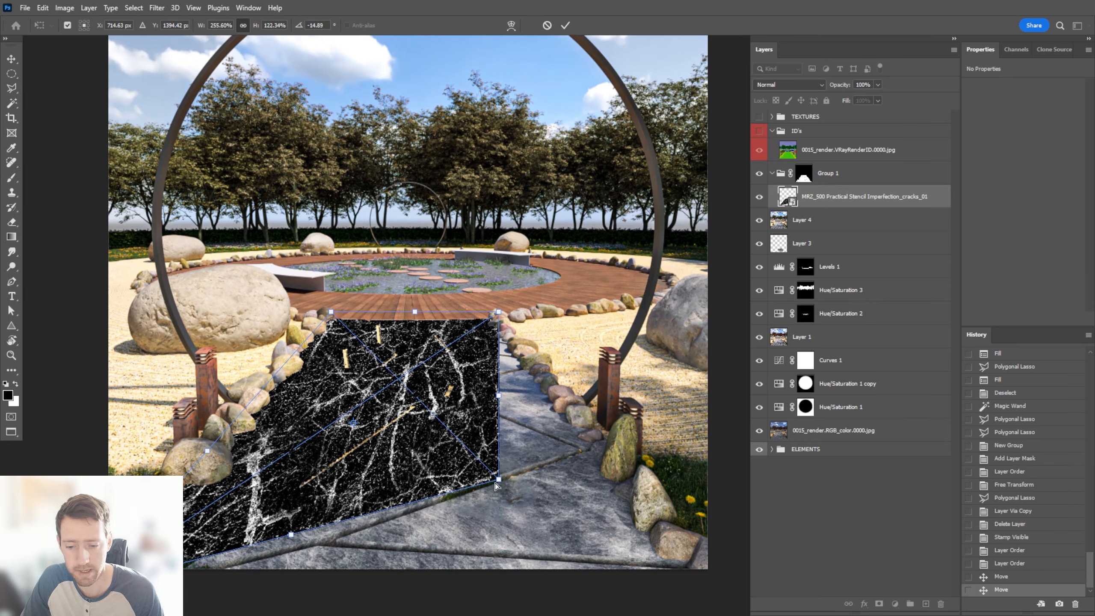
drag(498, 485, 728, 589)
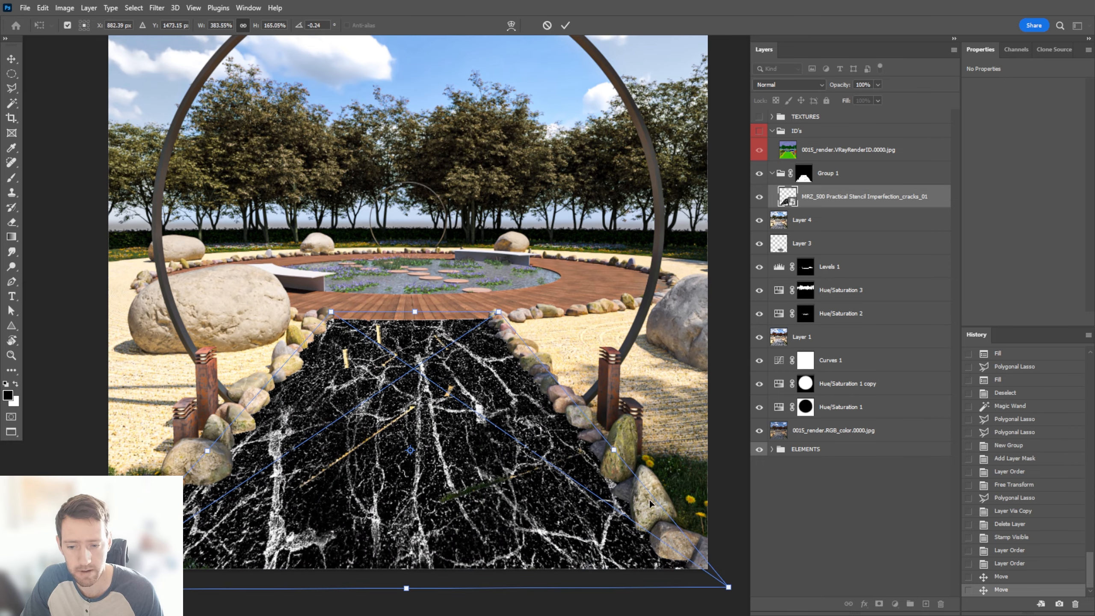
drag(415, 312, 407, 313)
key(Return)
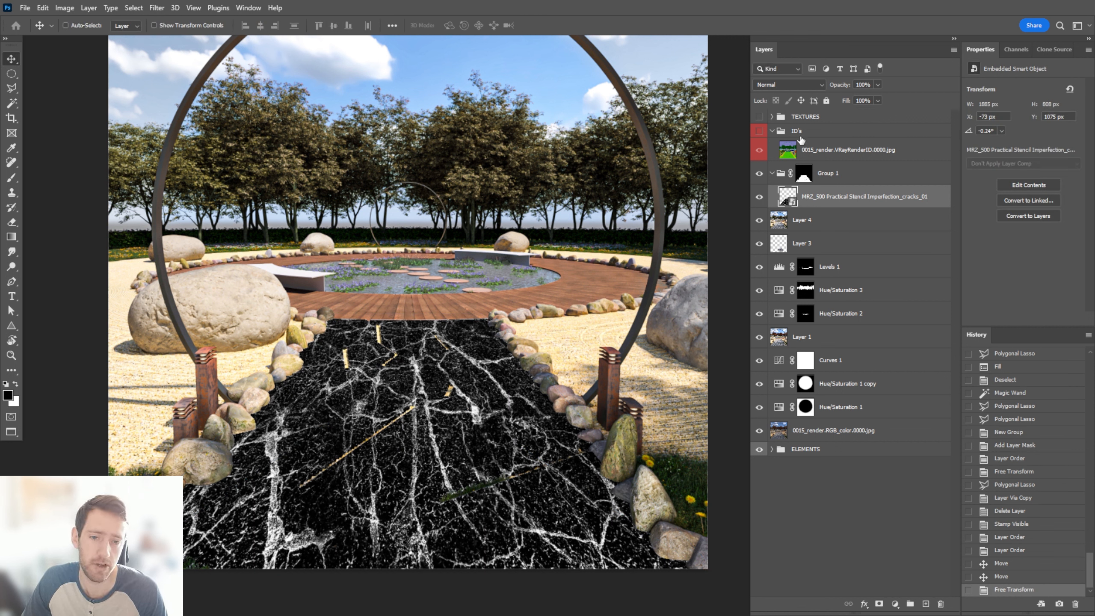
Set the cracks layer's blend mode to Multiply and invert the texture so the cracks read dark on the stone
click(806, 83)
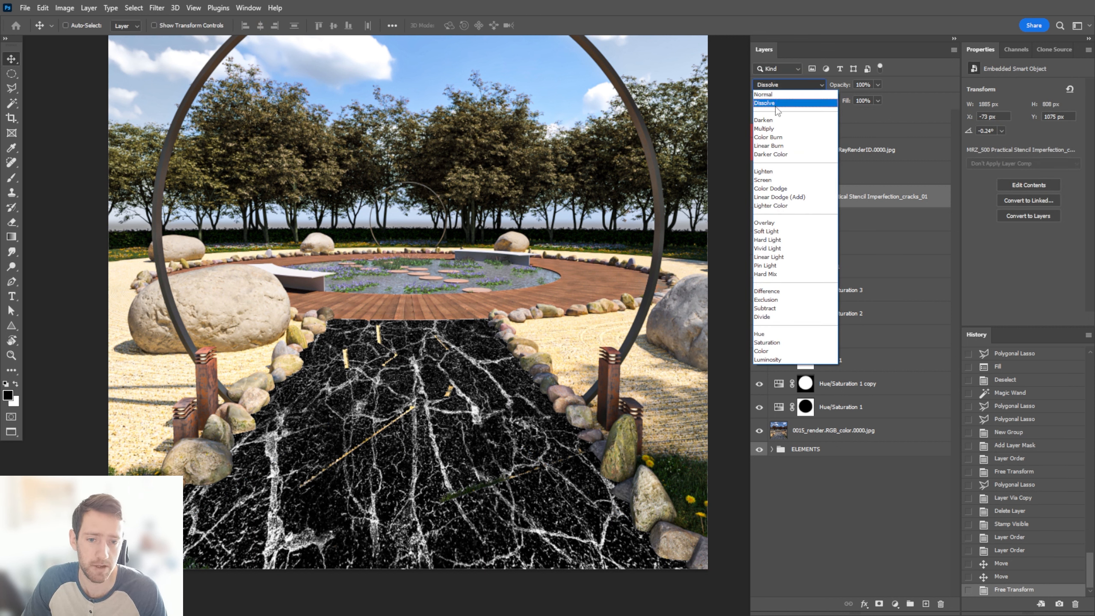
click(773, 130)
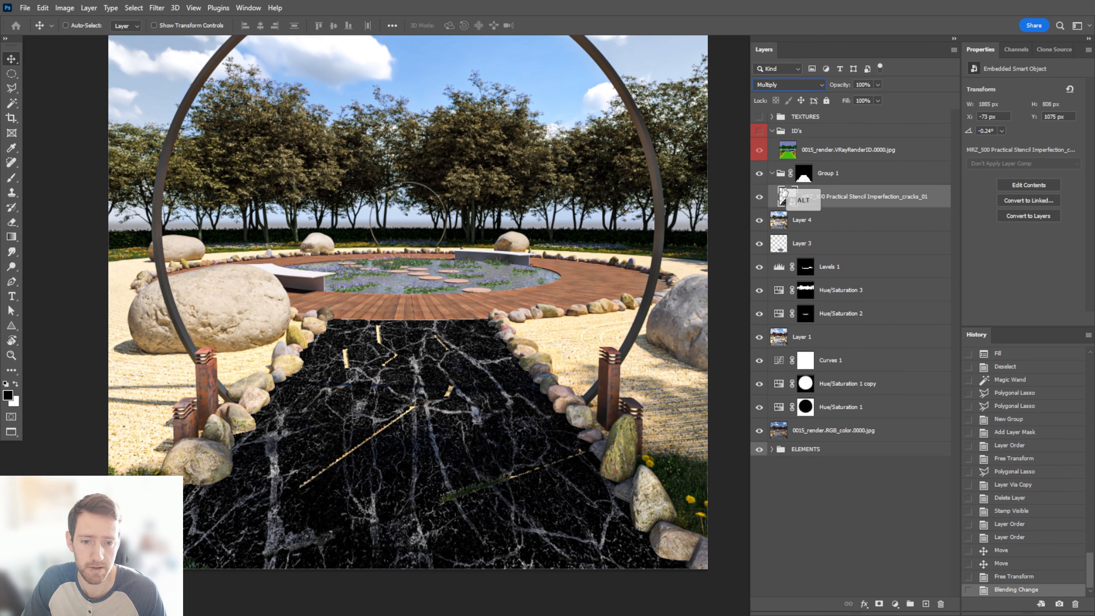
alt+click(759, 197)
alt+click(758, 197)
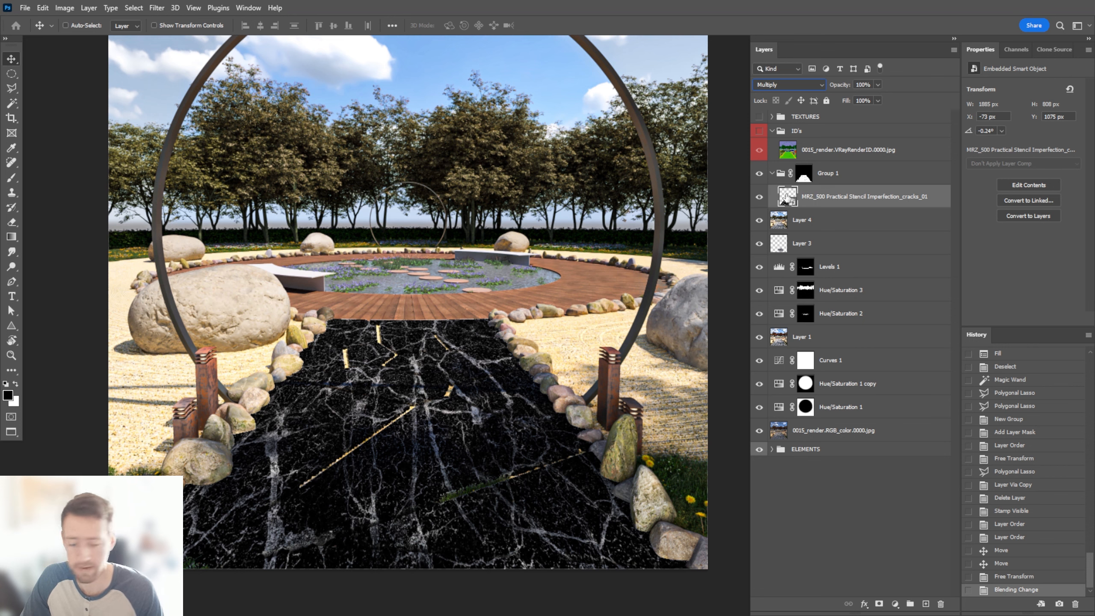
key(ctrl+i)
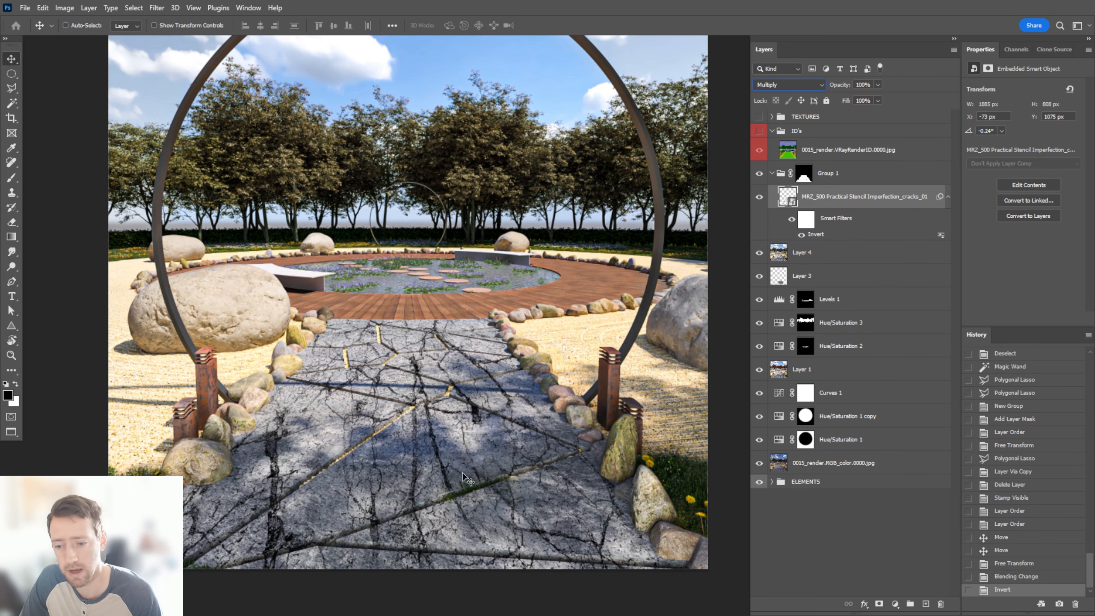
View the inverted cracks layer on its own and lower its opacity to 42%
alt+click(760, 197)
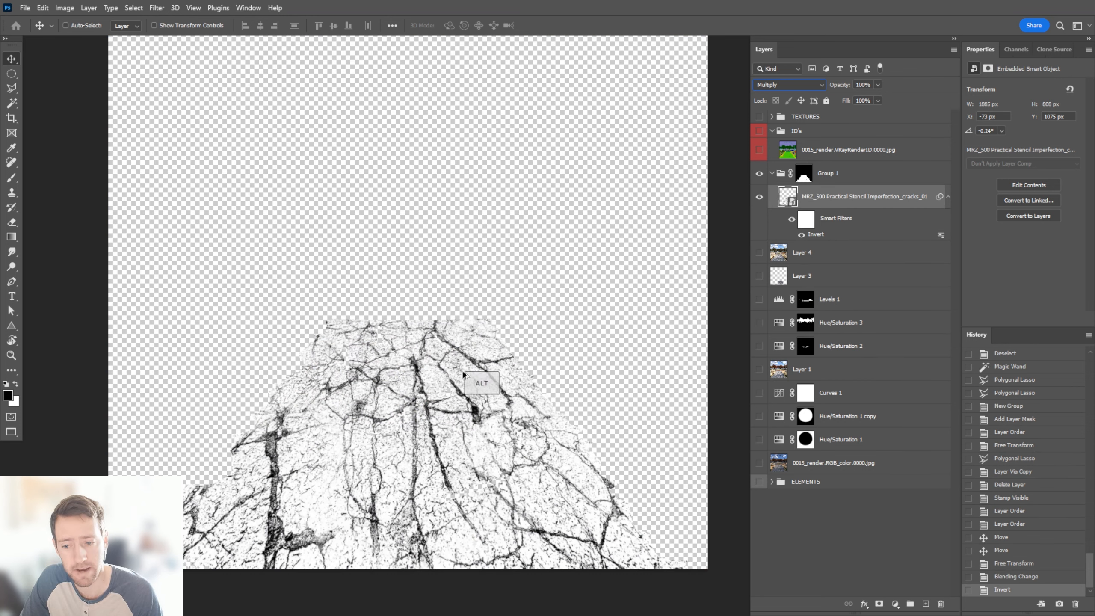
alt+click(759, 198)
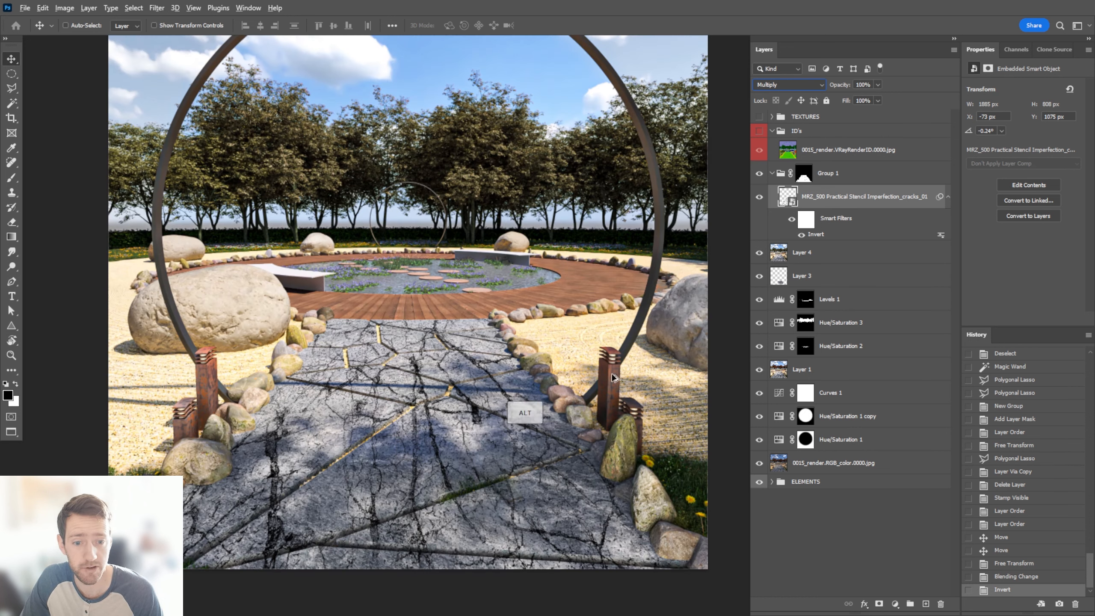
click(877, 84)
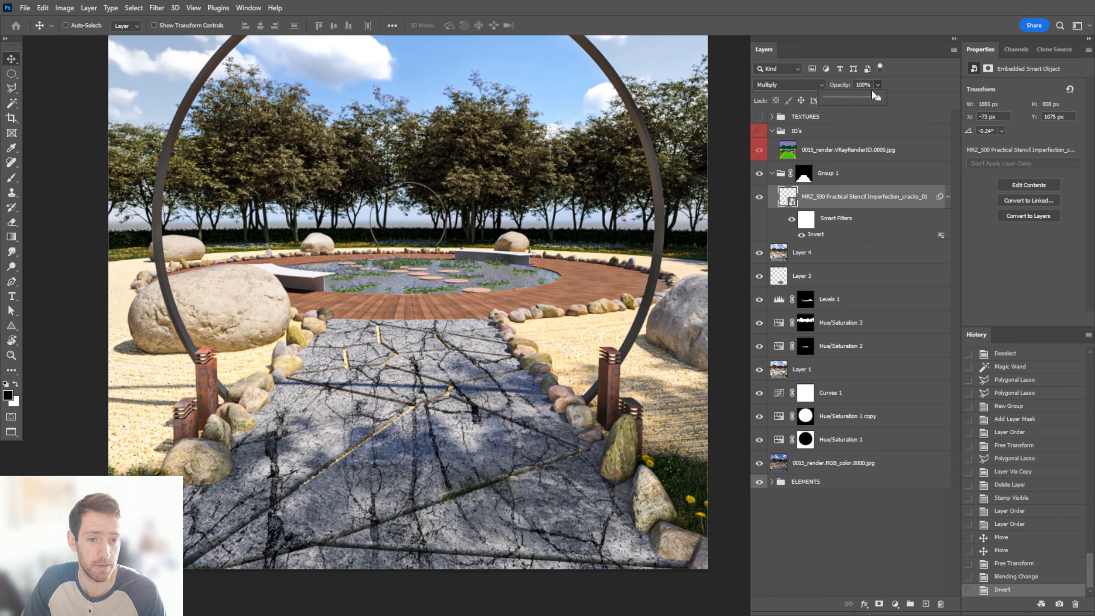
drag(880, 98, 848, 100)
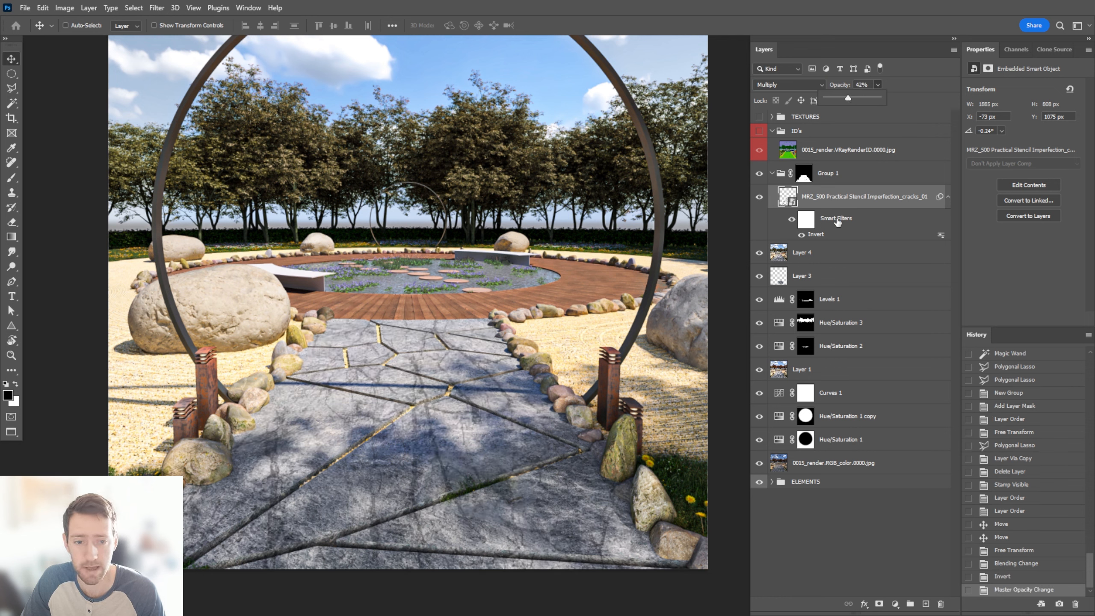
alt+scroll(365, 409, up, 2)
alt+scroll(364, 408, down, 2)
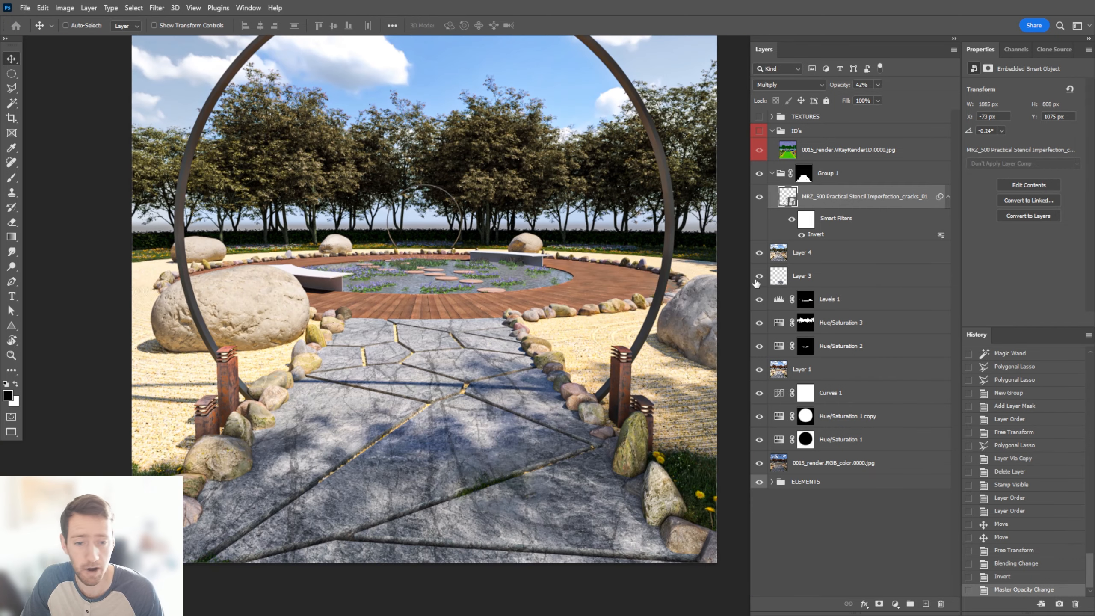
Add a layer mask to the cracks layer and paint black over patches of the path to hide some cracks
click(879, 603)
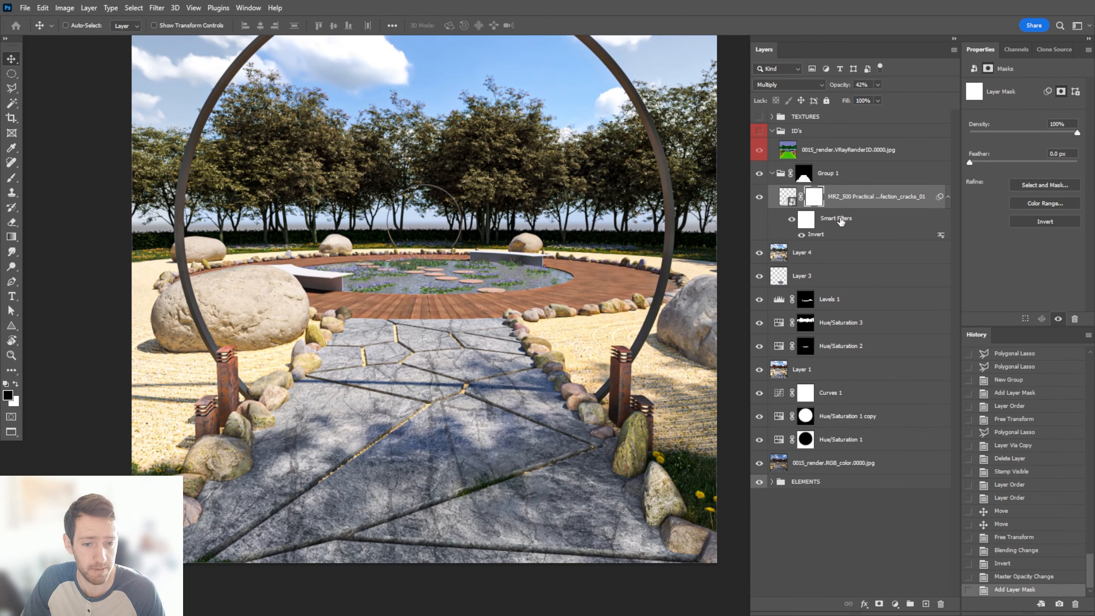
key(b)
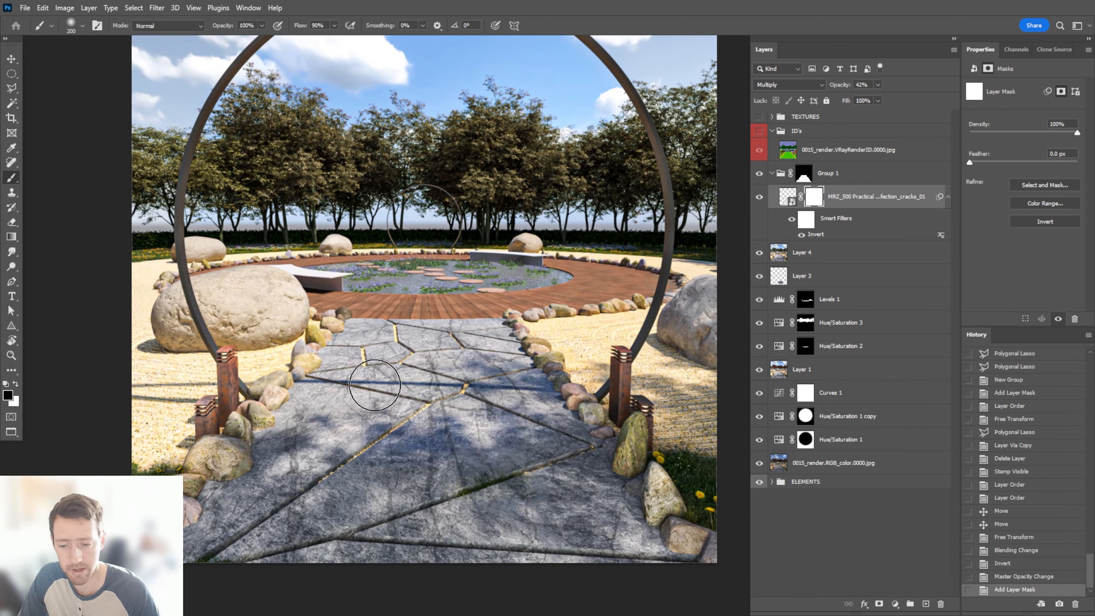
click(459, 438)
click(432, 455)
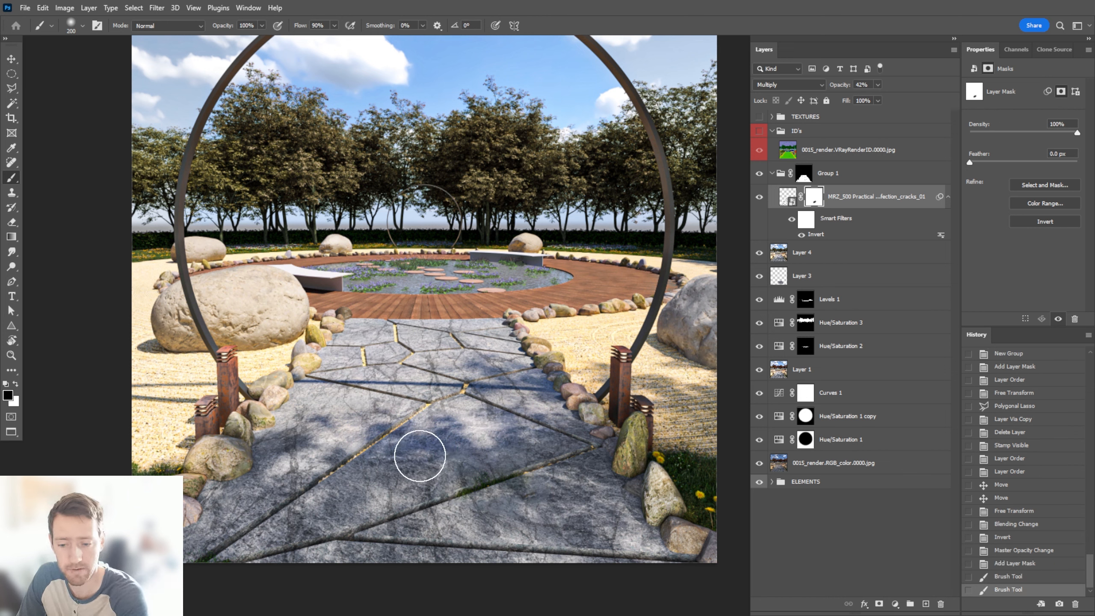
click(420, 457)
click(442, 403)
click(433, 400)
click(439, 378)
drag(350, 343, 513, 333)
drag(309, 427, 328, 418)
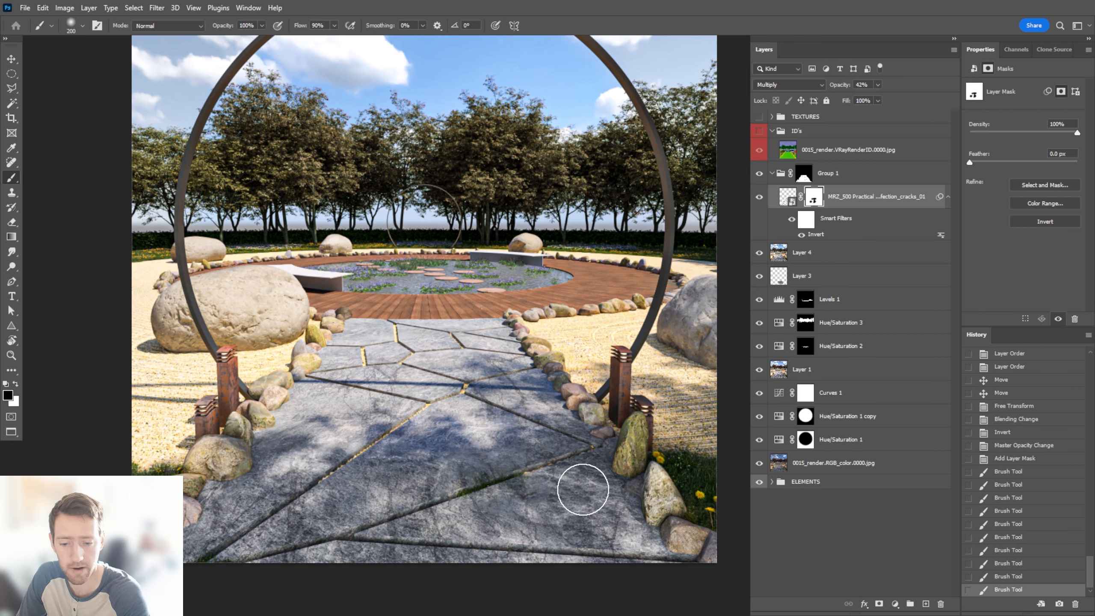
click(582, 491)
Compare the stone path with and without the masked cracks layer
key(v)
alt+scroll(435, 443, down, 1)
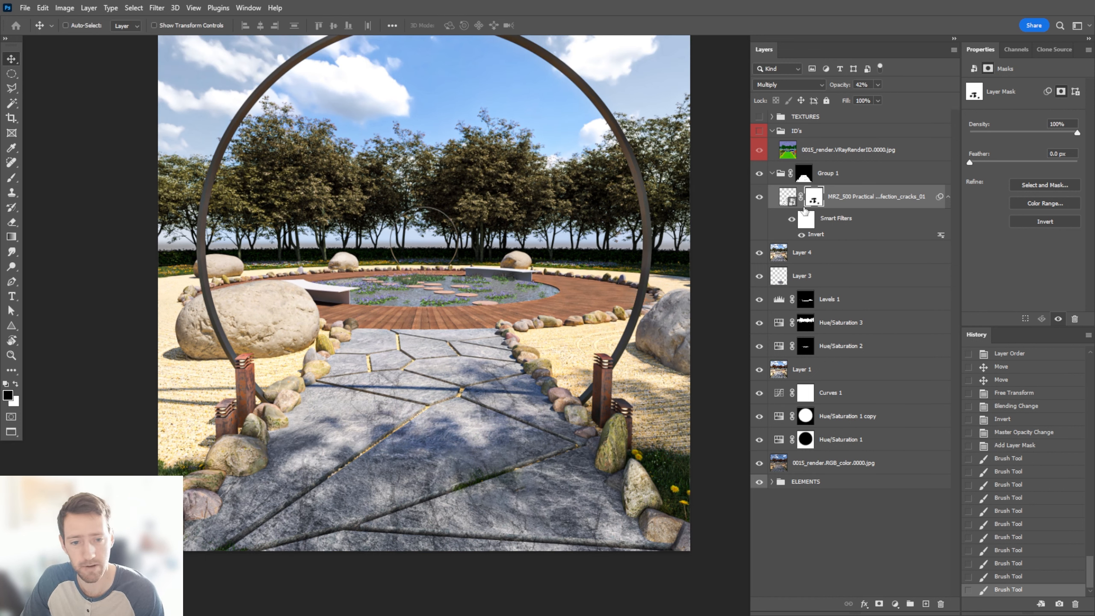
click(758, 198)
click(758, 199)
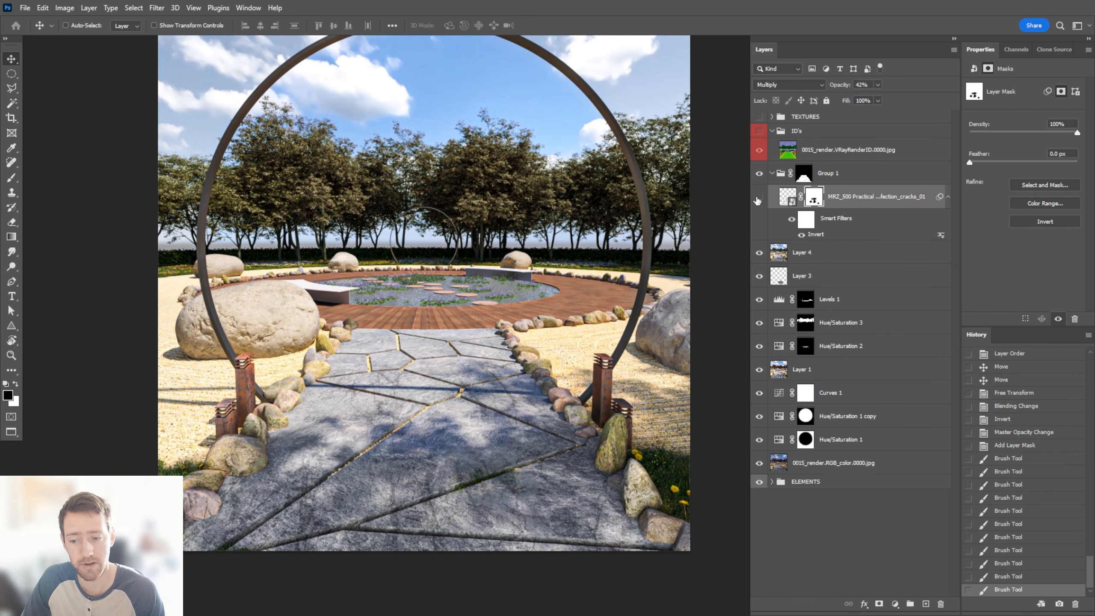
click(759, 198)
click(758, 199)
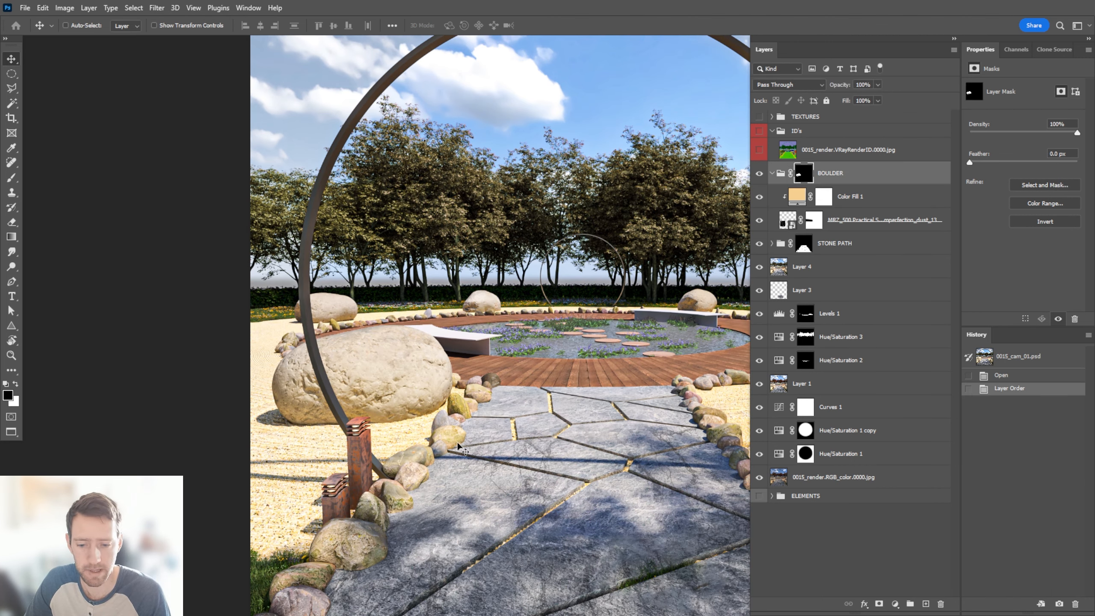
Examine the large boulder with the BOULDER group and then its dust texture layer isolated
alt+scroll(385, 386, up, 3)
alt+click(759, 173)
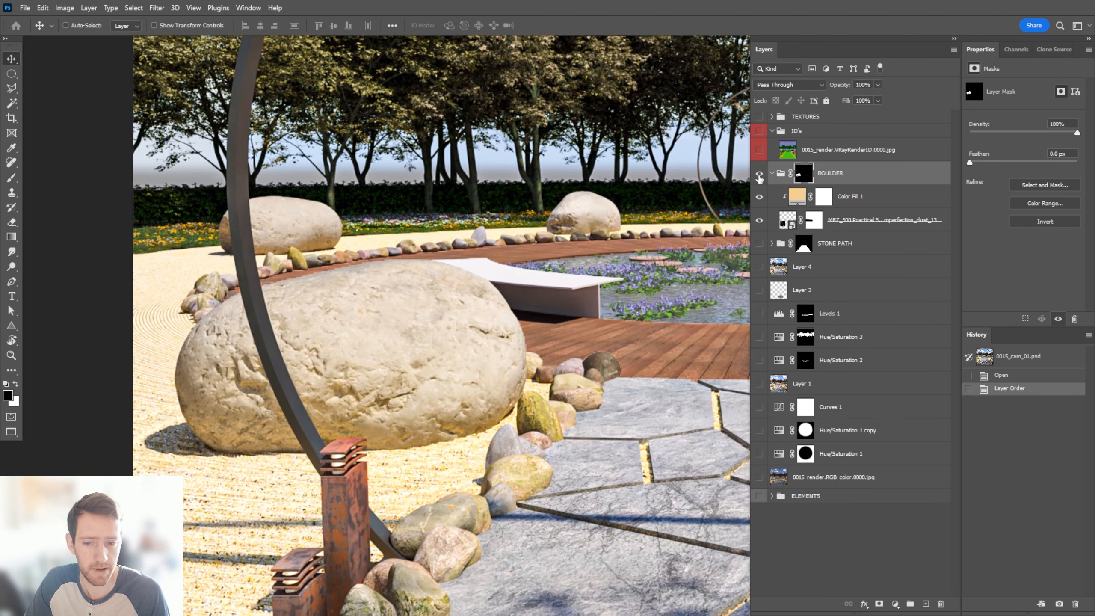
alt+click(759, 220)
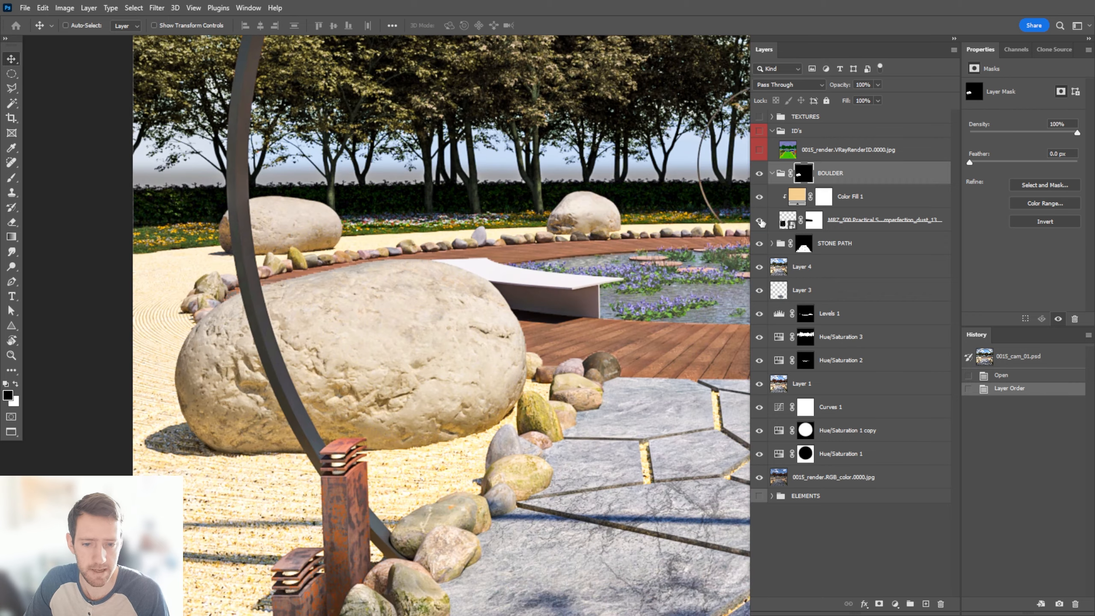
alt+click(759, 220)
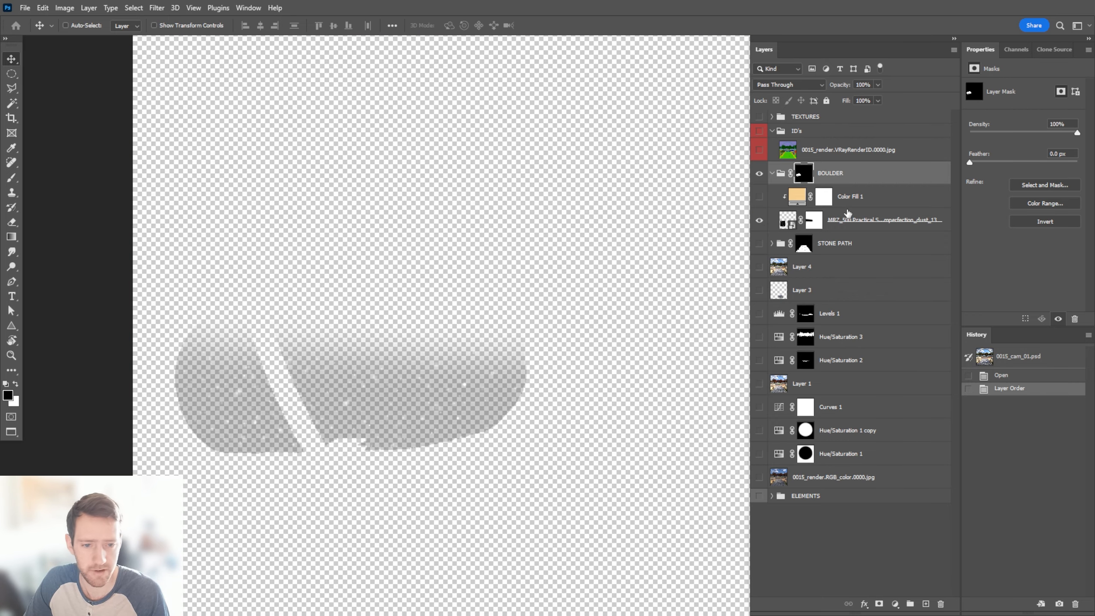
Set the boulder's dust texture layer to 34% opacity and change its blend mode to Overlay
click(868, 218)
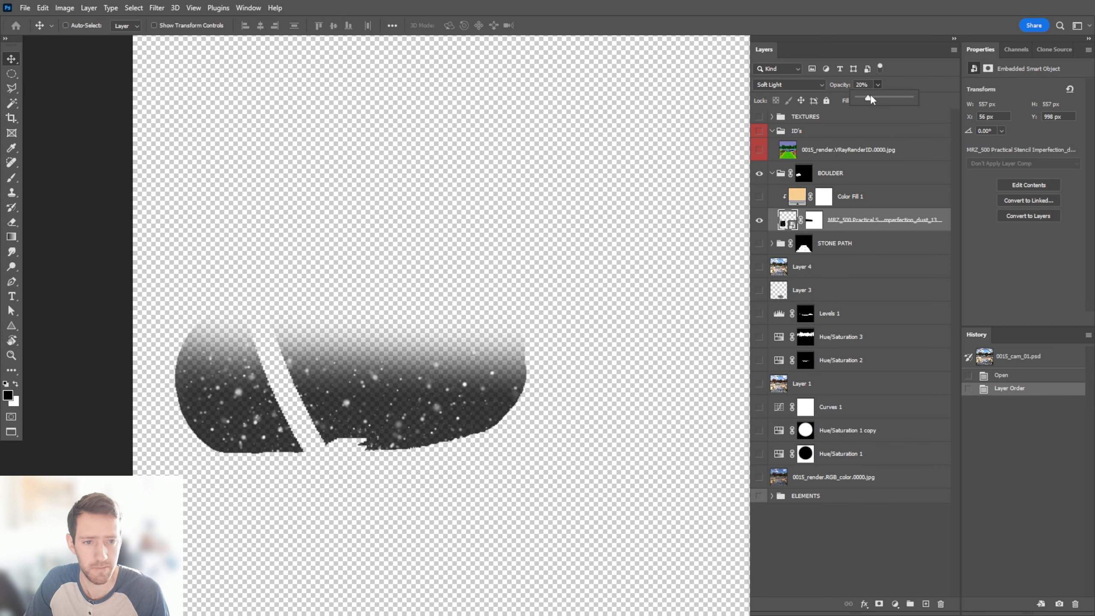
drag(874, 96, 875, 96)
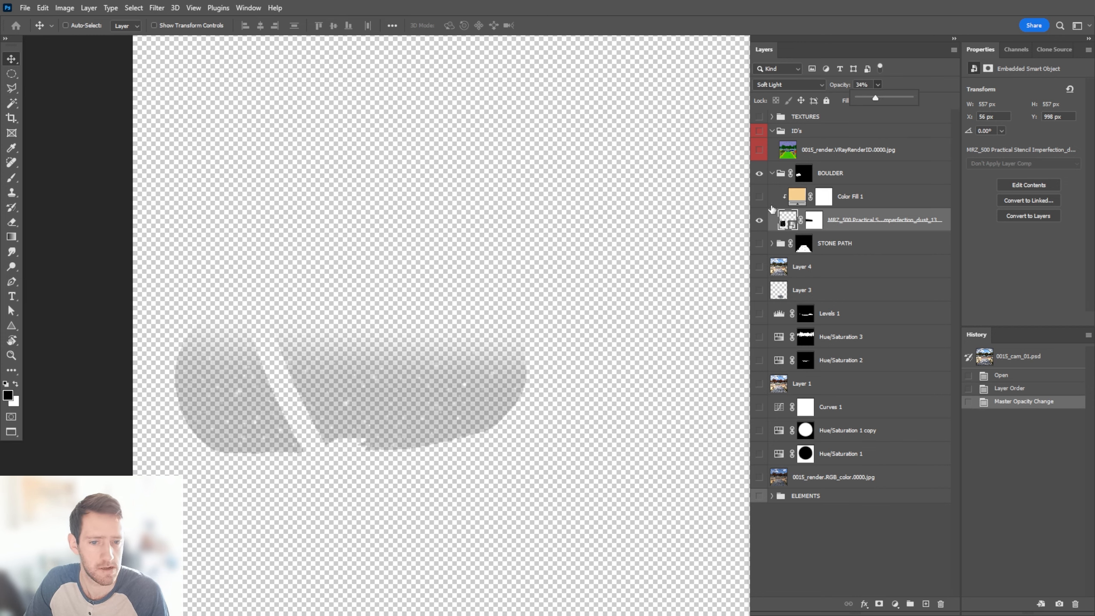
alt+click(759, 221)
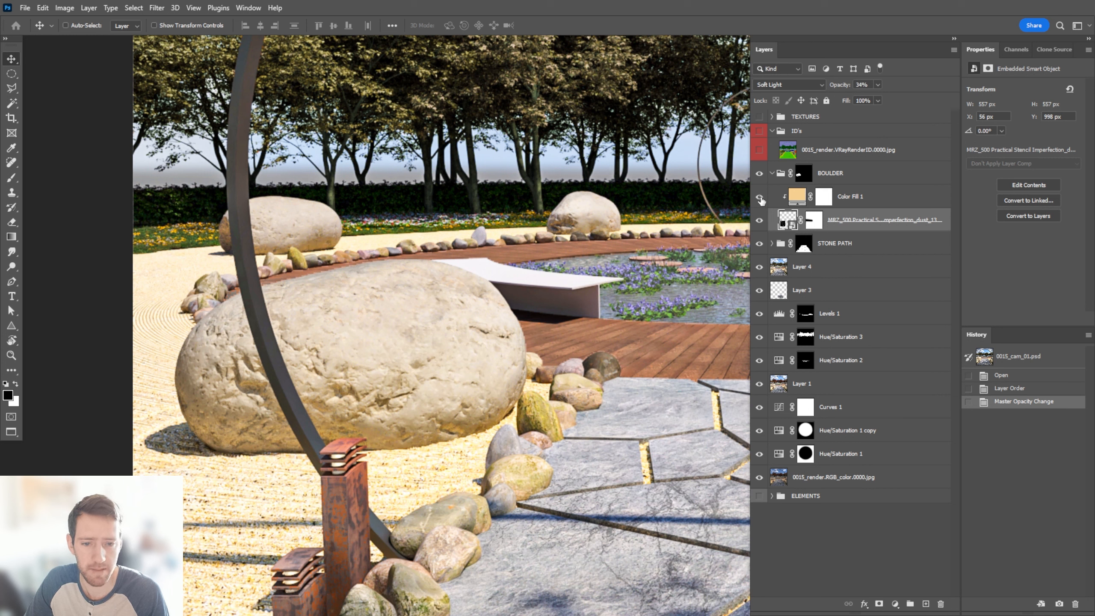
click(813, 84)
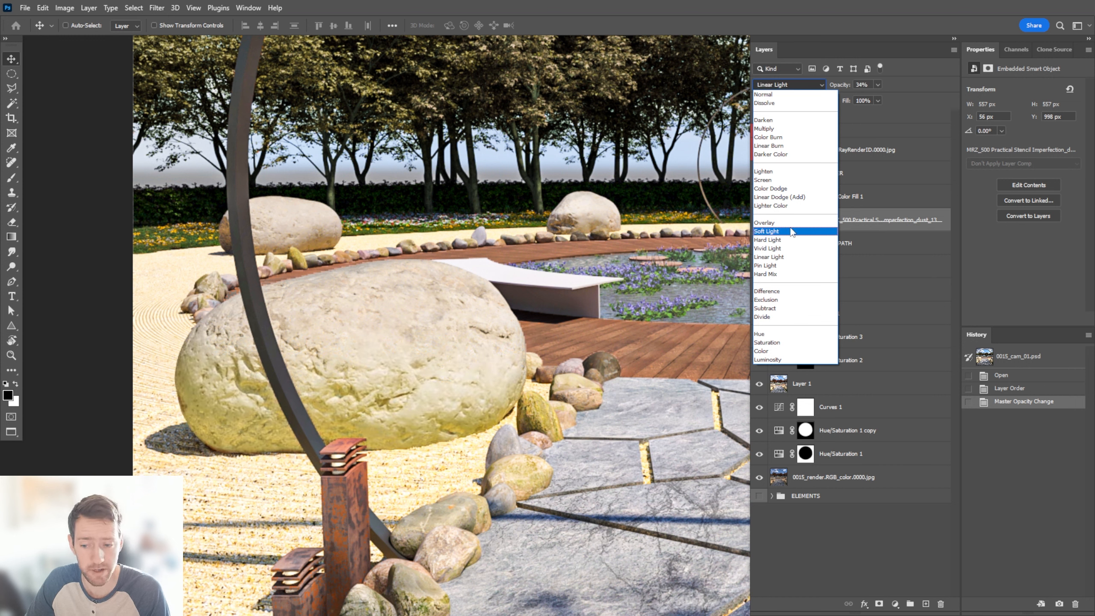
click(769, 222)
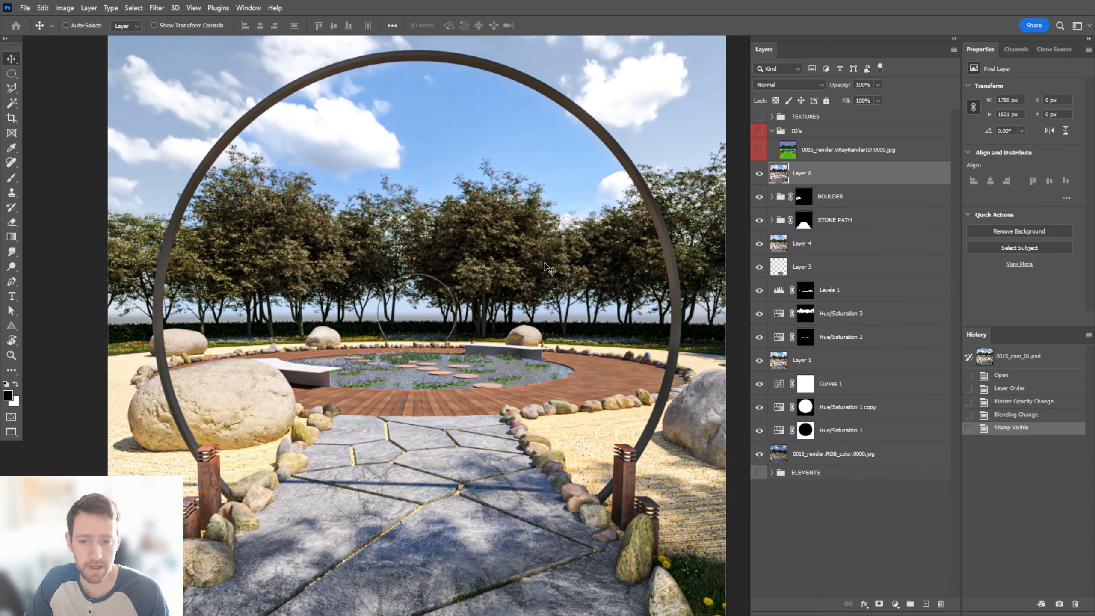
Open the Lens Correction filter for Layer 6 and set a custom Red/Cyan Fringe of +15.87, judging it along the metal ring
alt+scroll(525, 262, down, 3)
alt+scroll(513, 238, up, 1)
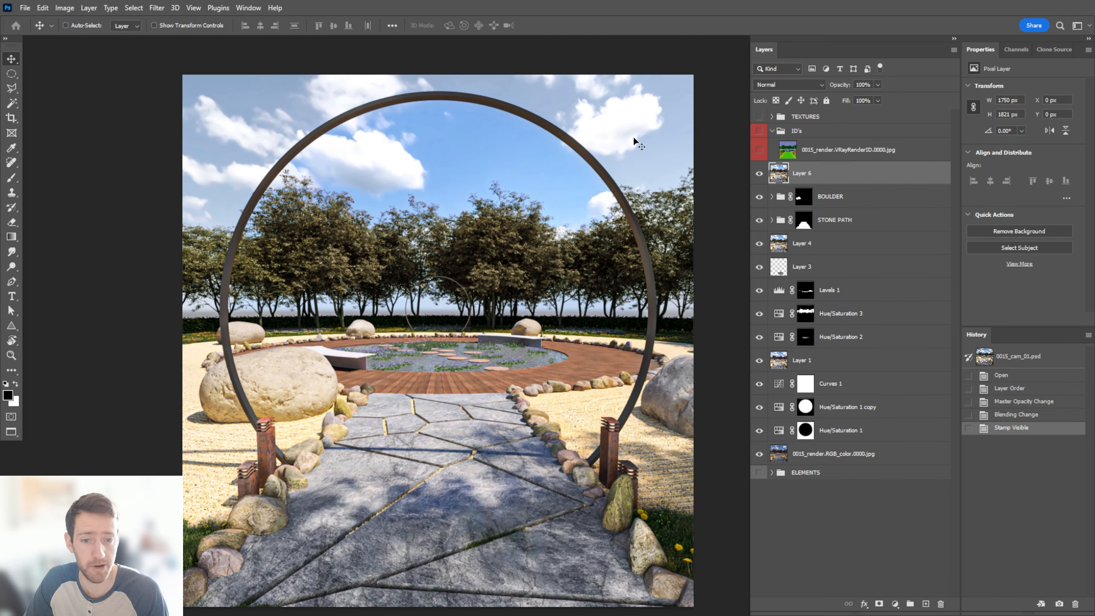
click(159, 9)
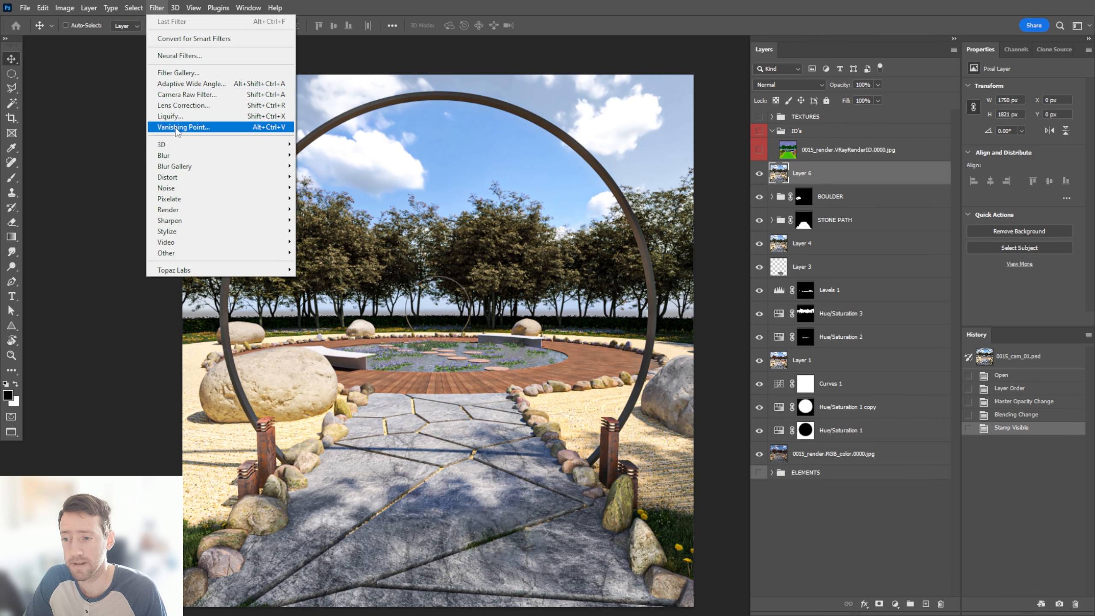
click(196, 106)
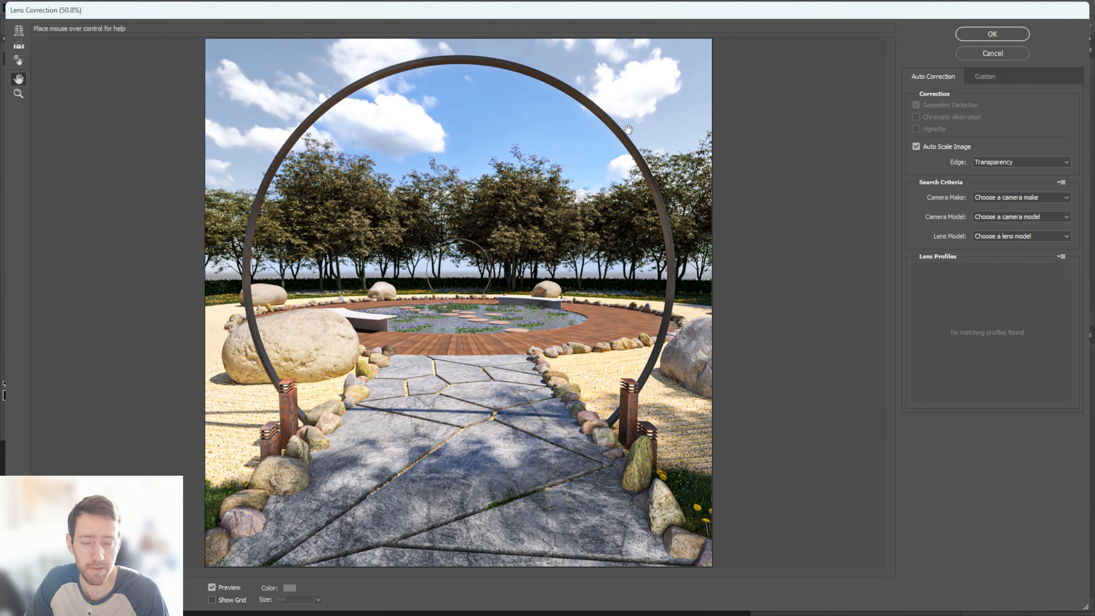
ctrl+click(627, 129)
ctrl+click(628, 130)
ctrl+click(636, 122)
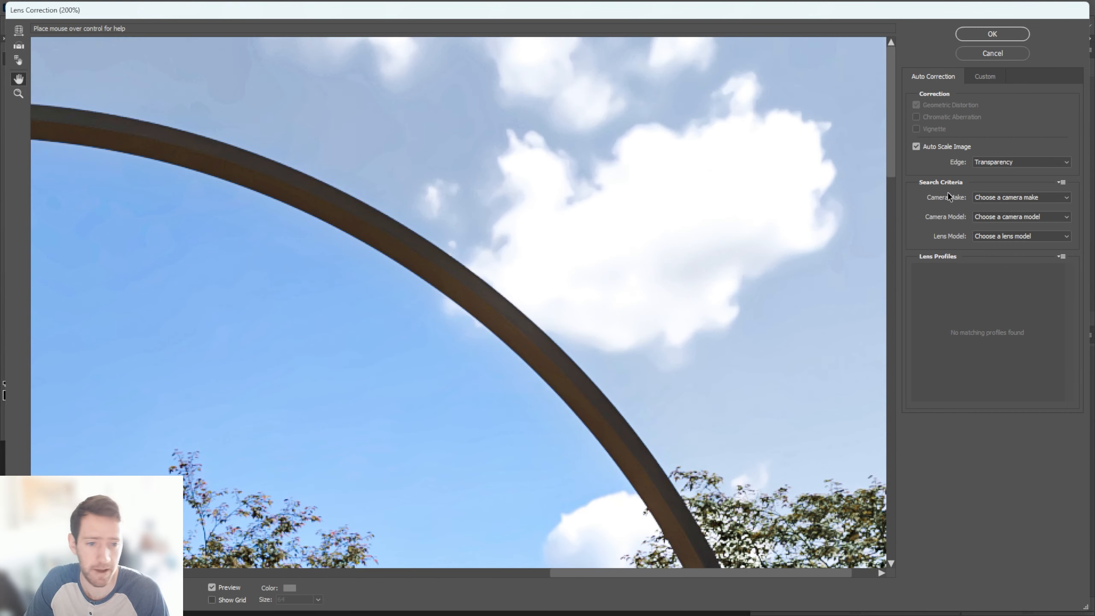
click(1004, 78)
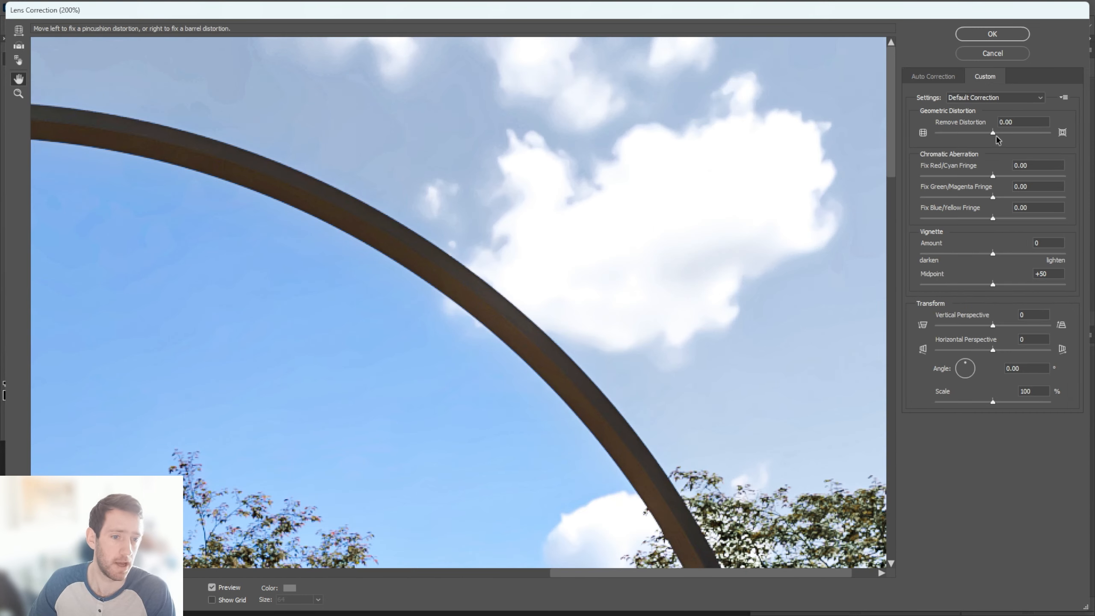
drag(994, 176, 1005, 177)
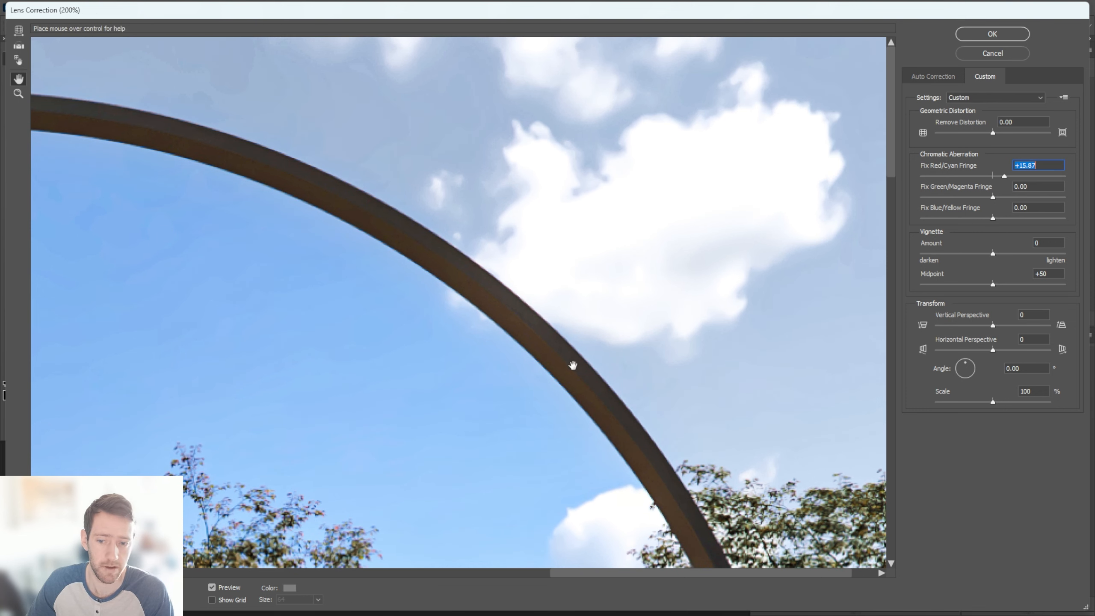
Test stronger and negative Red/Cyan Fringe corrections on the metal ring, and set the fringe to +17.46
click(1023, 176)
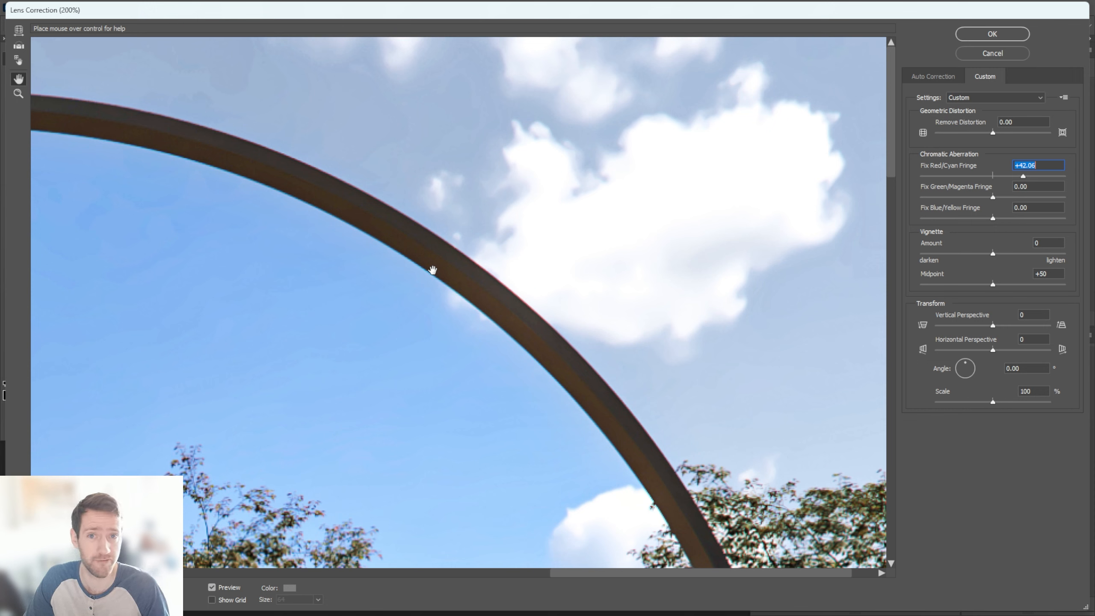
click(1007, 175)
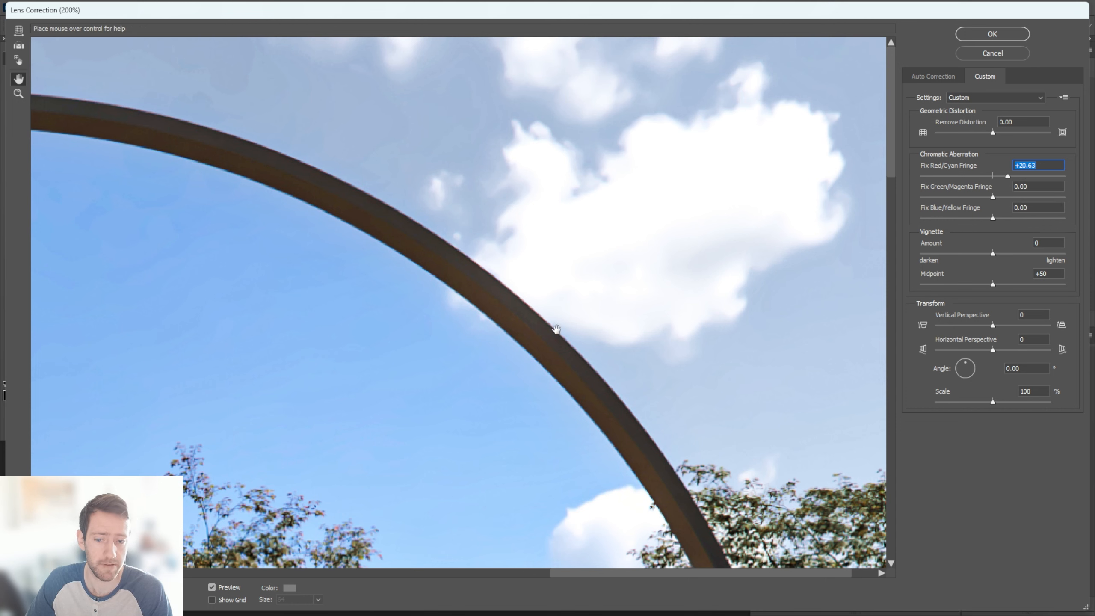
click(967, 176)
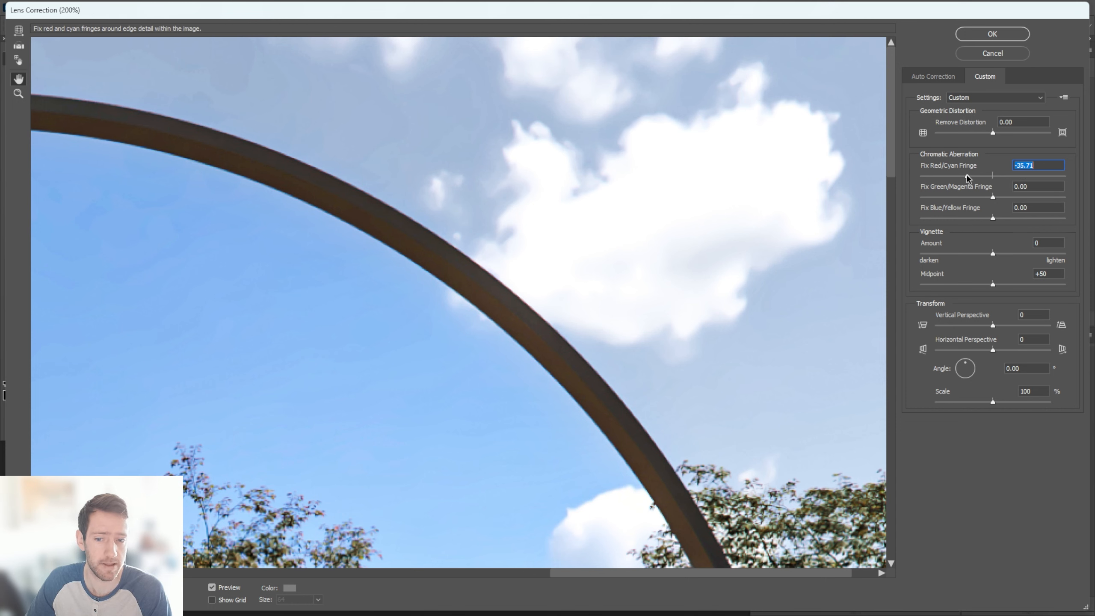
click(1005, 176)
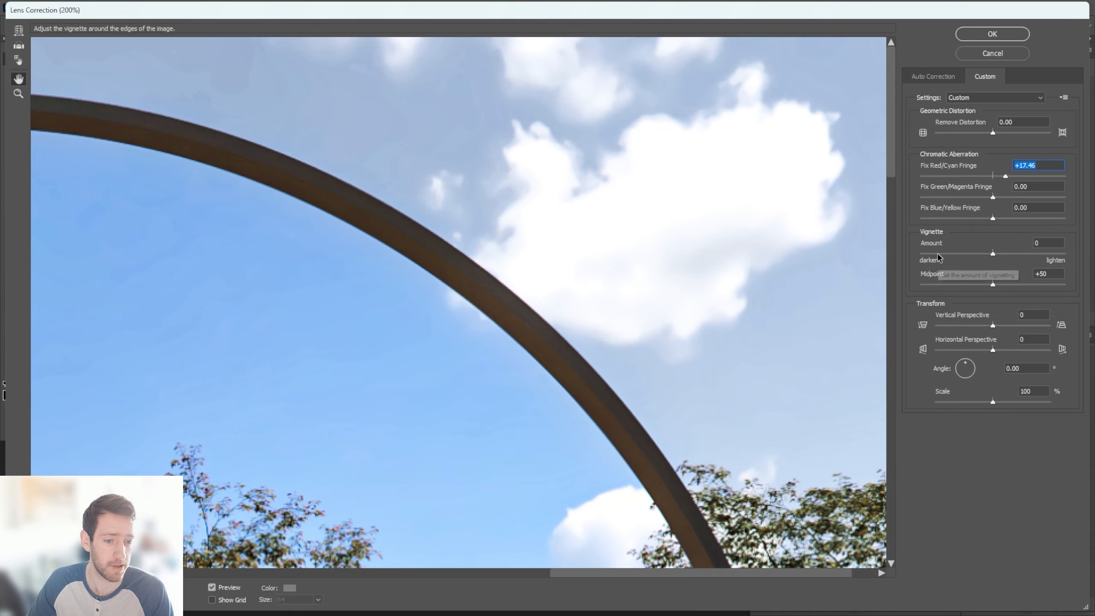
Darken the image edges with a vignette amount of -65 and midpoint of +77, and apply the lens correction
key(ctrl+0)
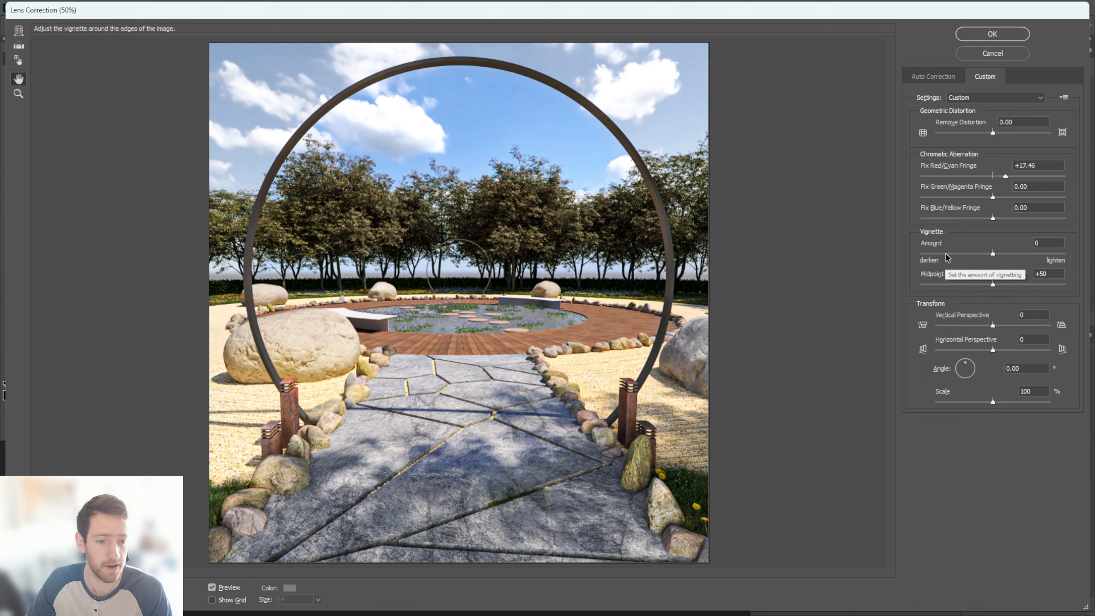
drag(992, 253, 946, 255)
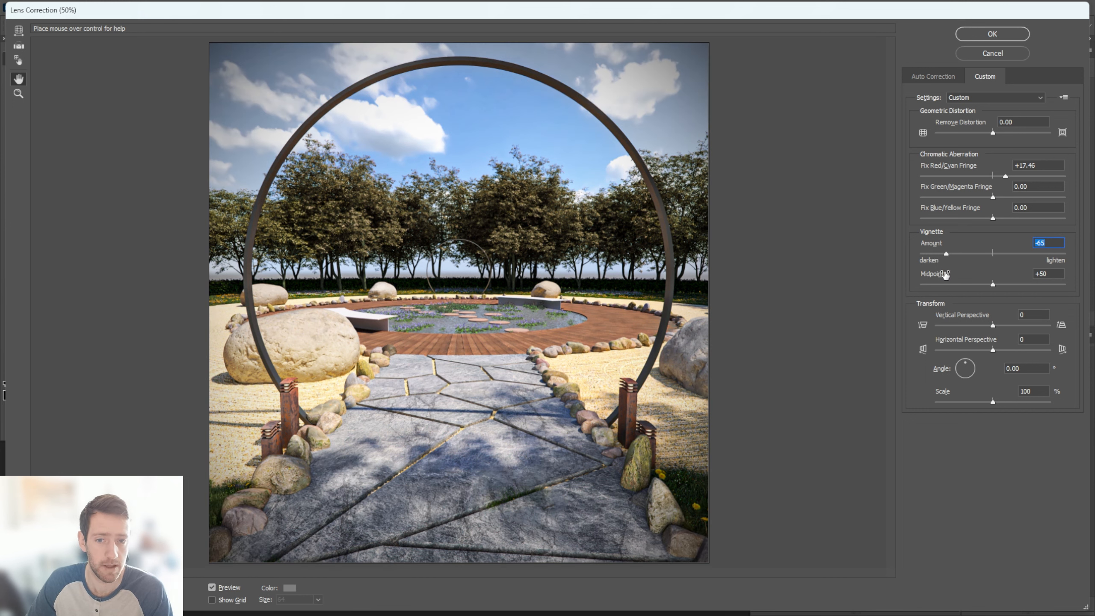
drag(993, 284, 1033, 285)
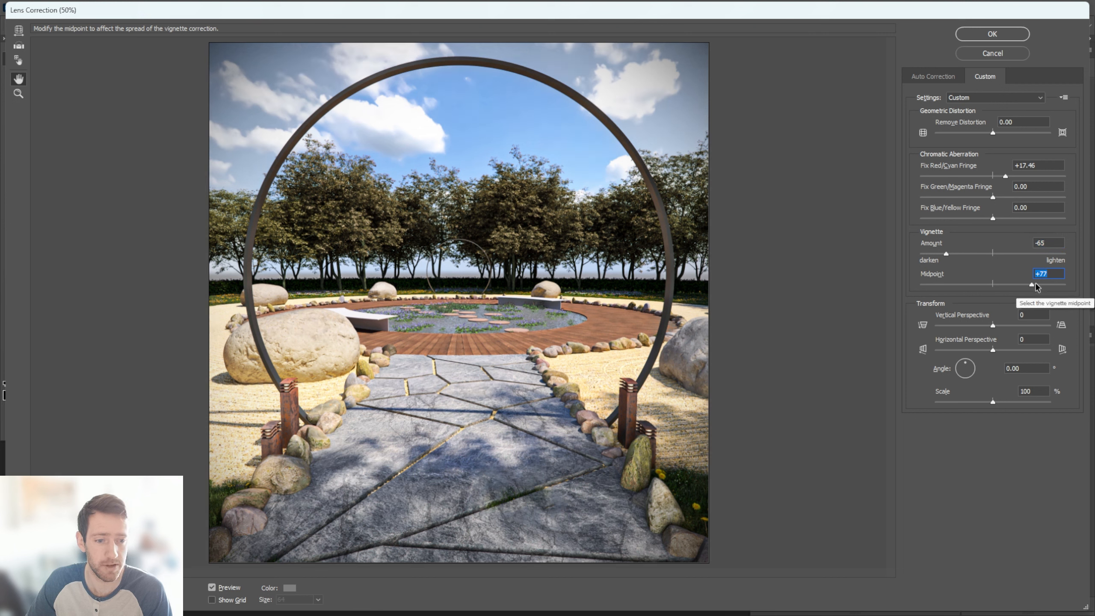
click(987, 34)
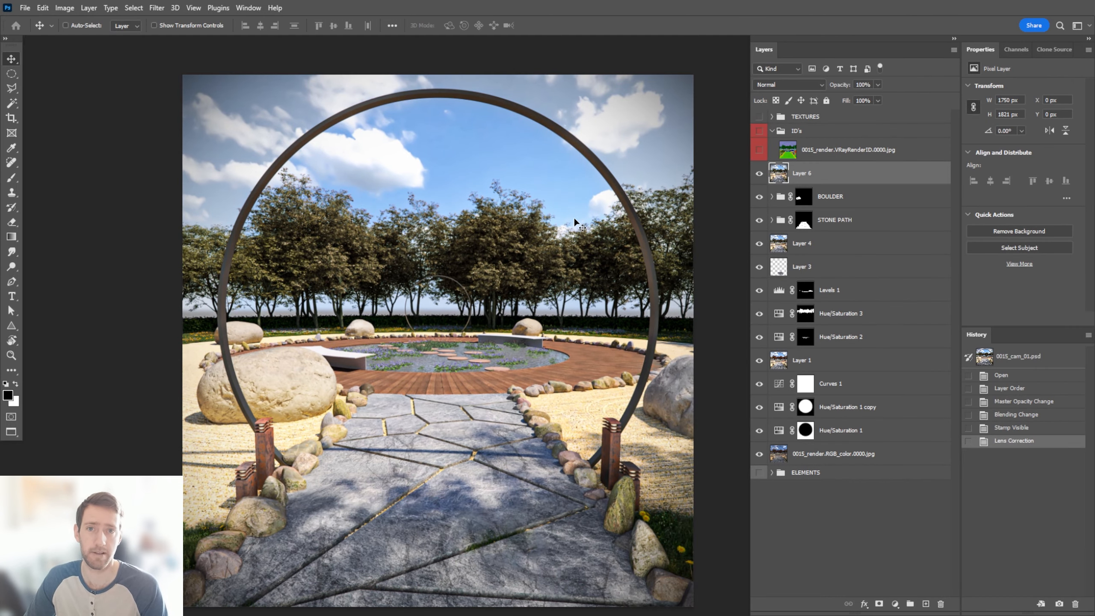
Compare the original RGB color render with the finished image by hiding and restoring all layers above it
drag(759, 197, 760, 436)
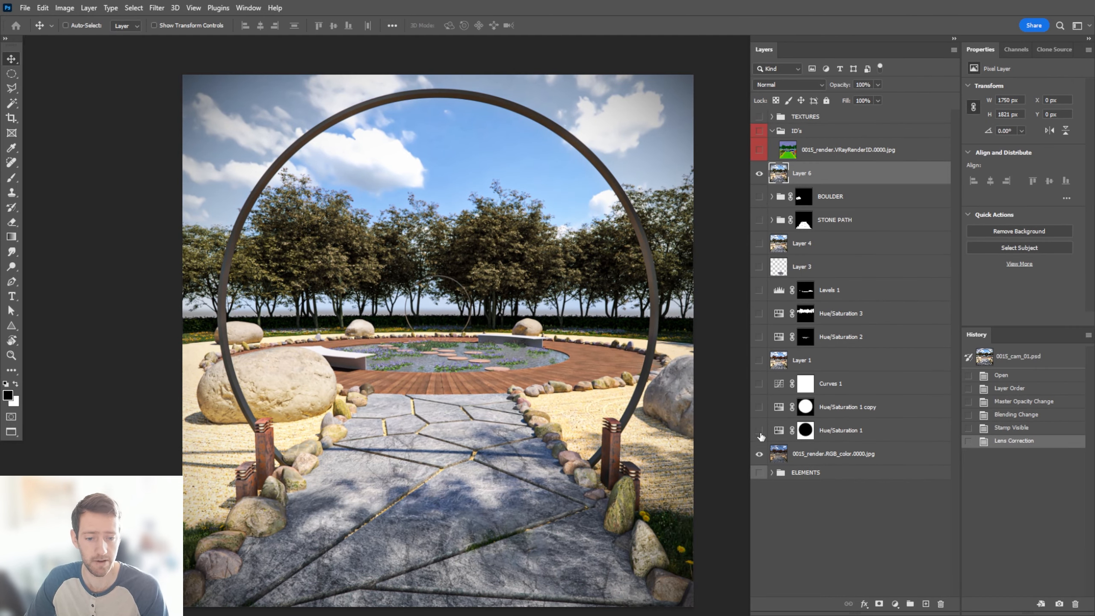
click(758, 175)
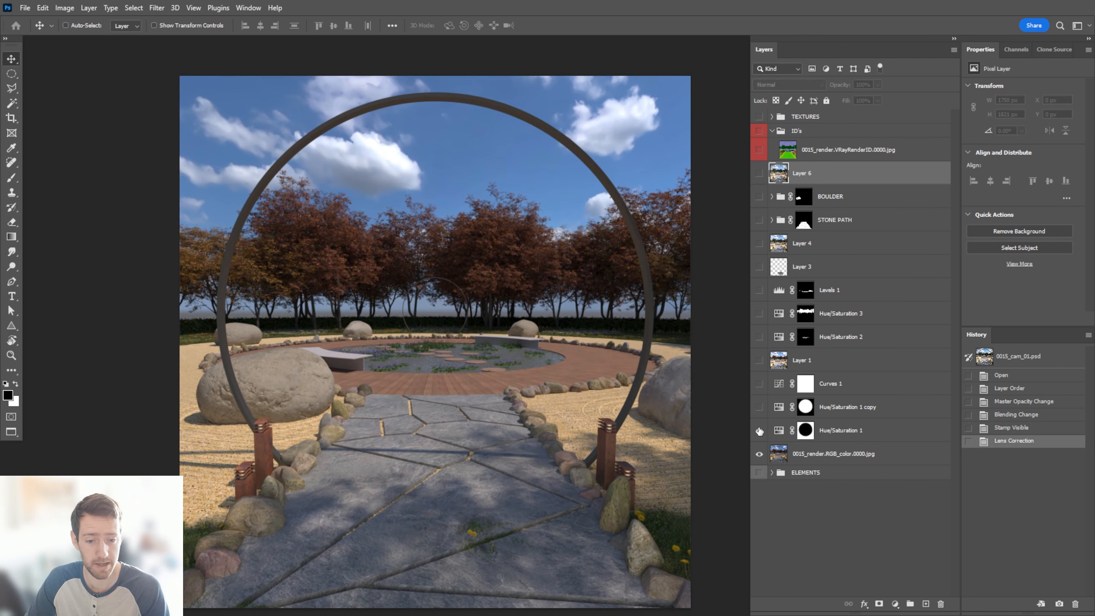
drag(759, 431, 757, 174)
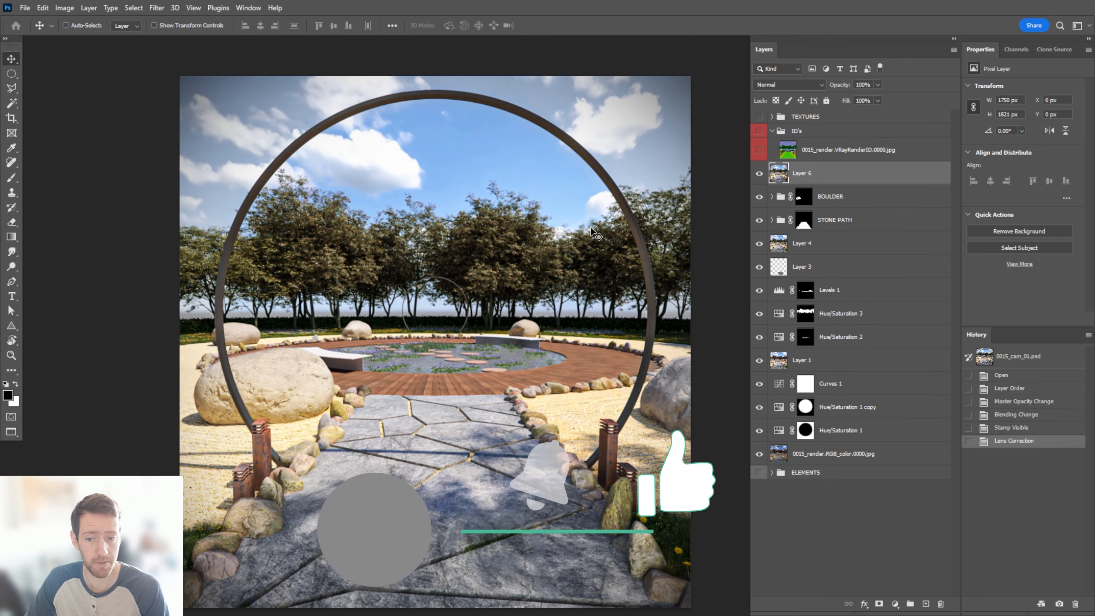